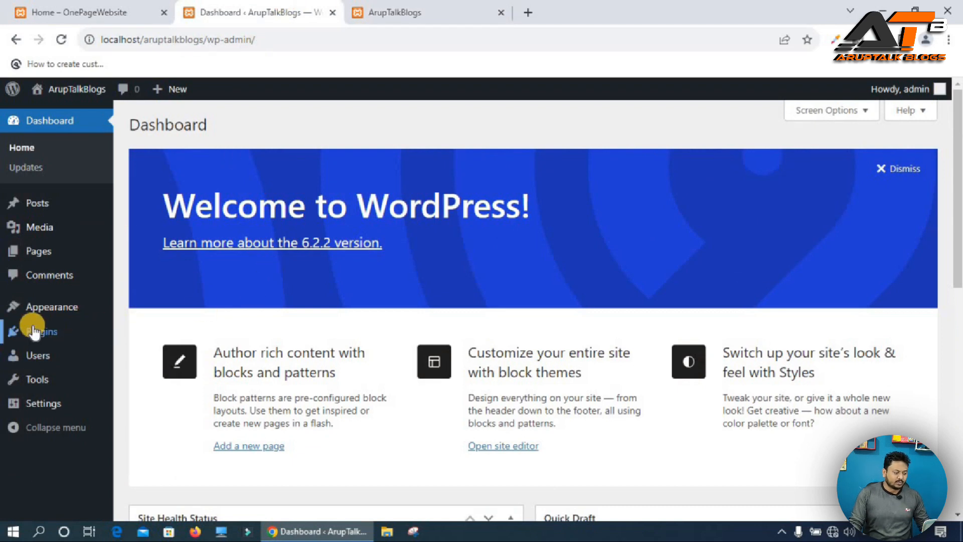
Open the page for adding new plugins.
mouse_move(33, 336)
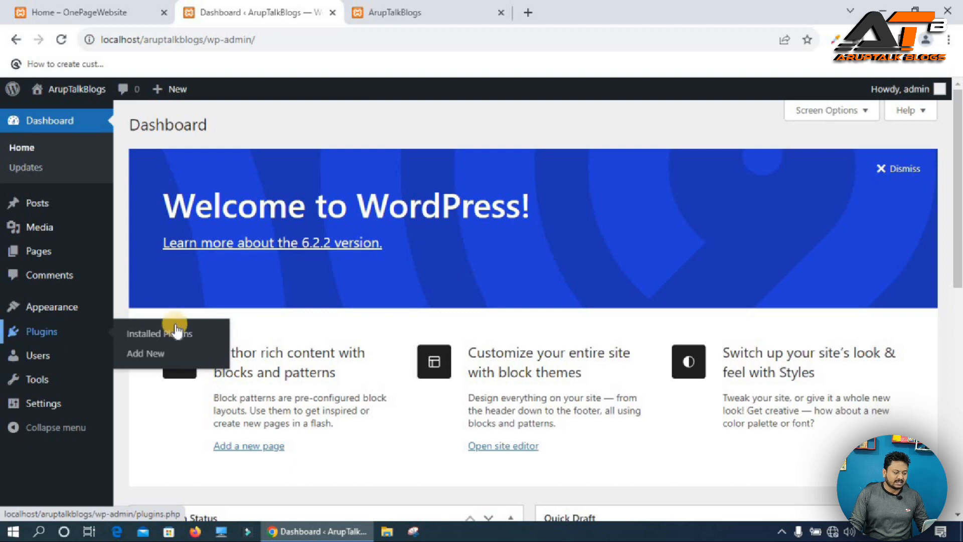
click(158, 351)
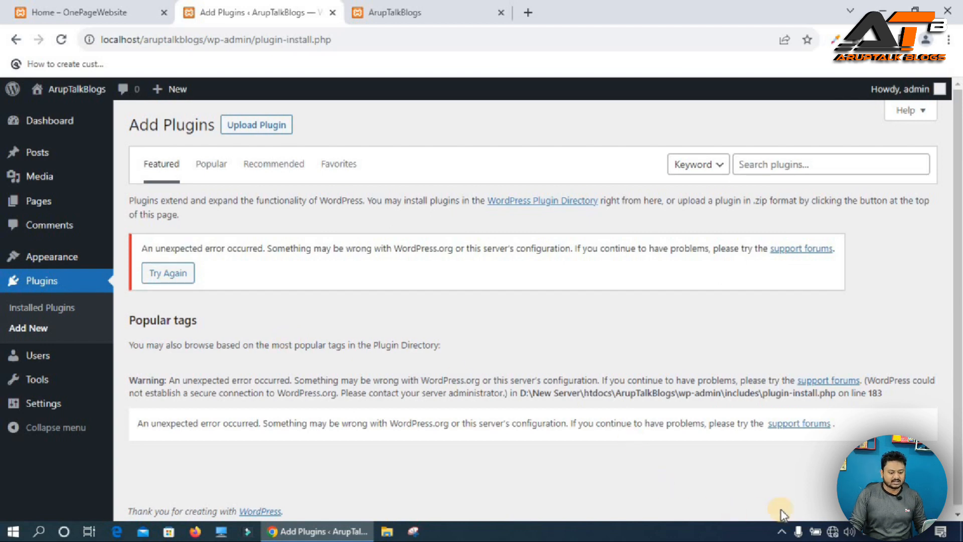
Connect the computer to the available Wi-Fi network.
click(833, 531)
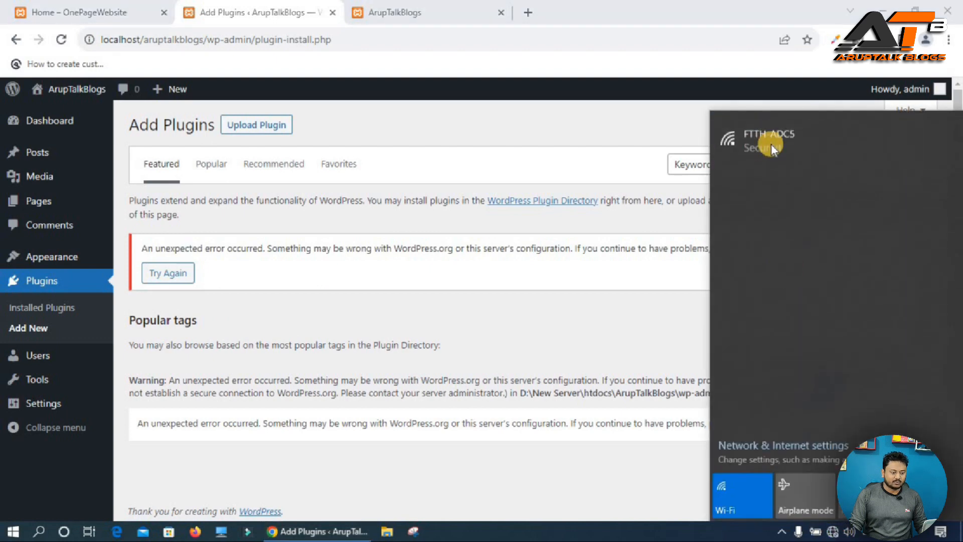
click(791, 157)
click(907, 206)
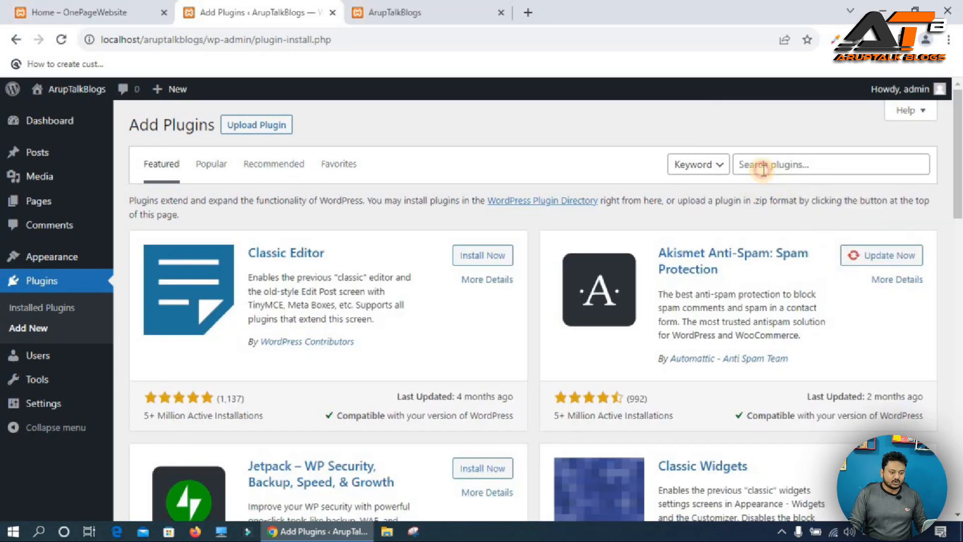
Search plugins for "block animation" and install the Blocks Animation: CSS Animations for Gutenberg Blocks plugin.
click(763, 170)
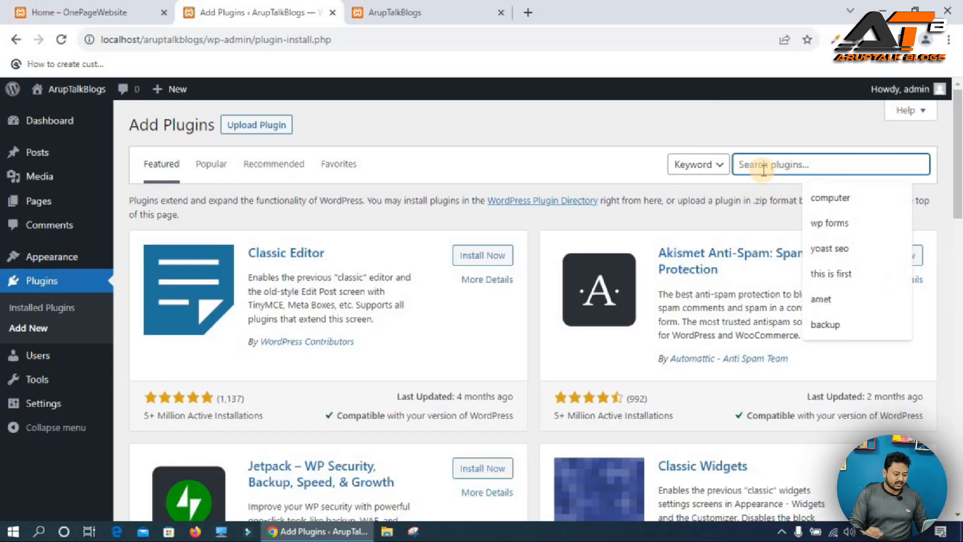
text(block animation)
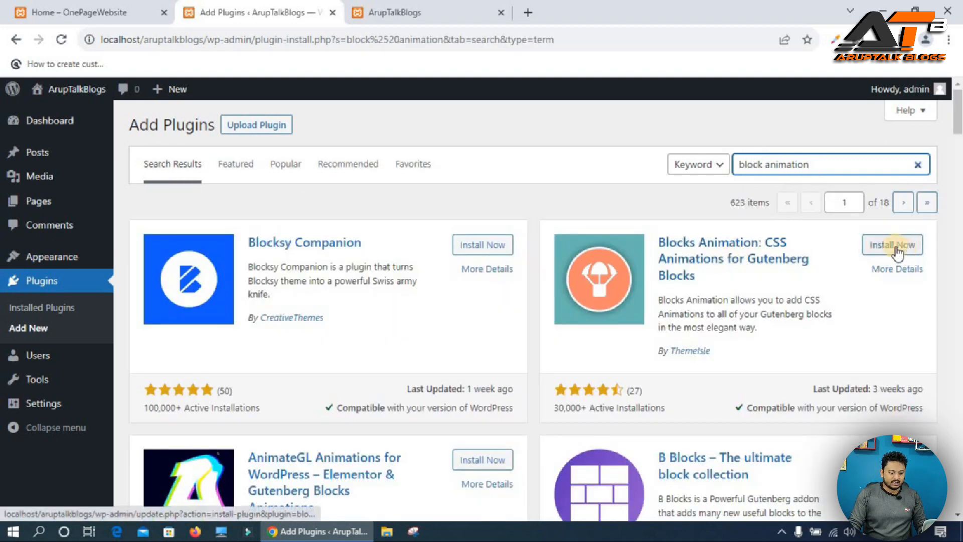
click(897, 247)
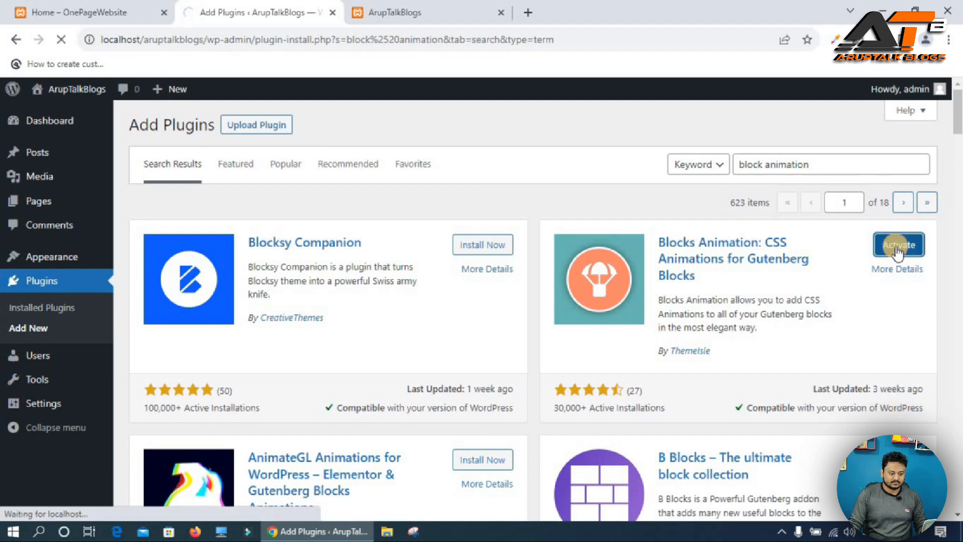
Search plugins for "counter number showcase", then install and activate the Counter Number plugin.
click(212, 125)
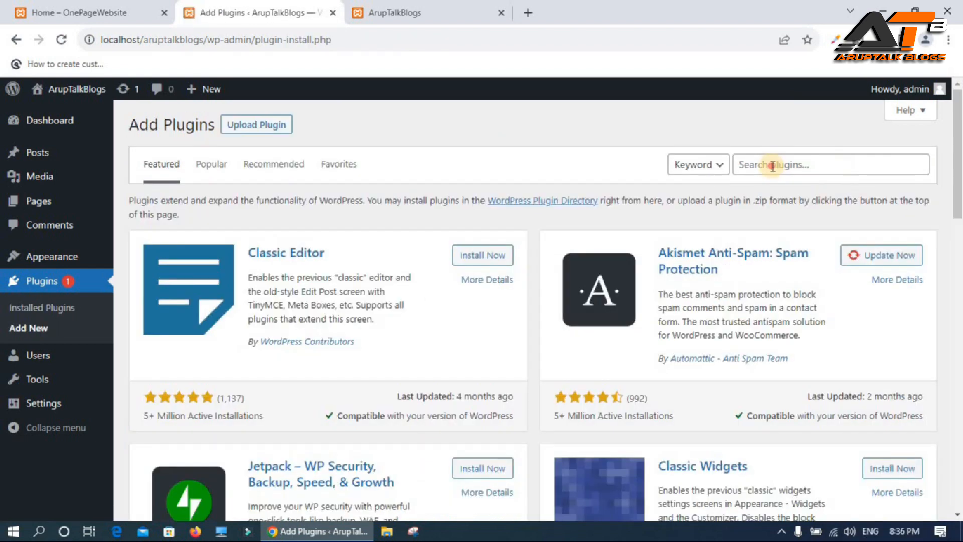
click(773, 166)
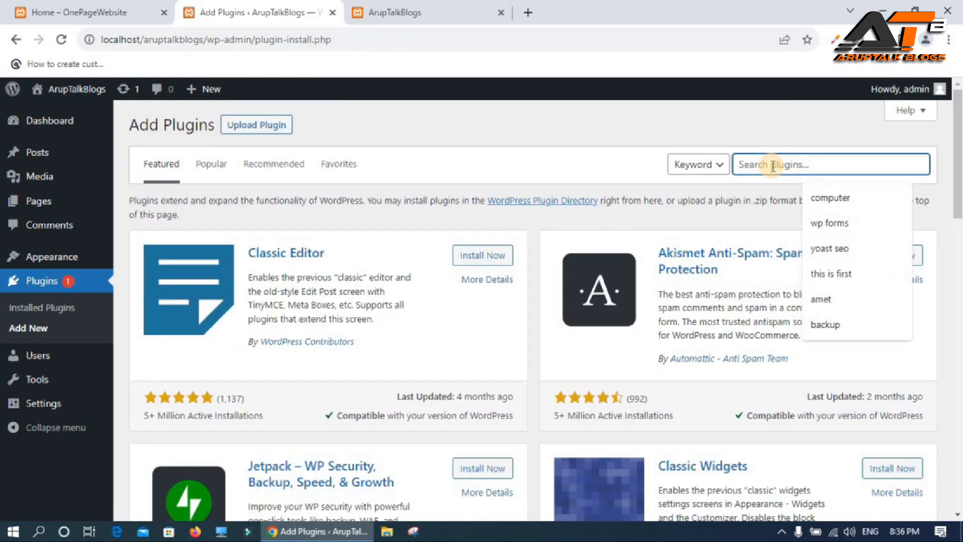
text(count)
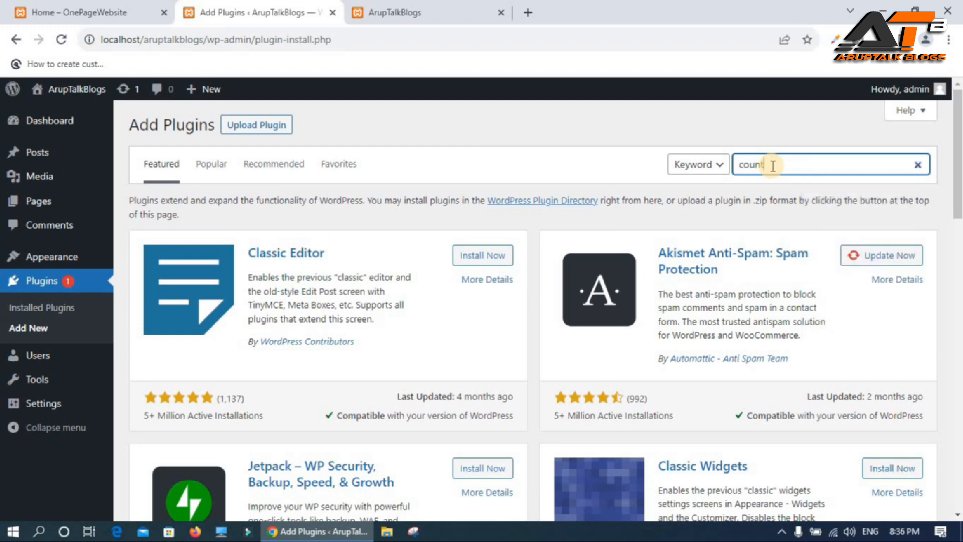
text(er number showcase)
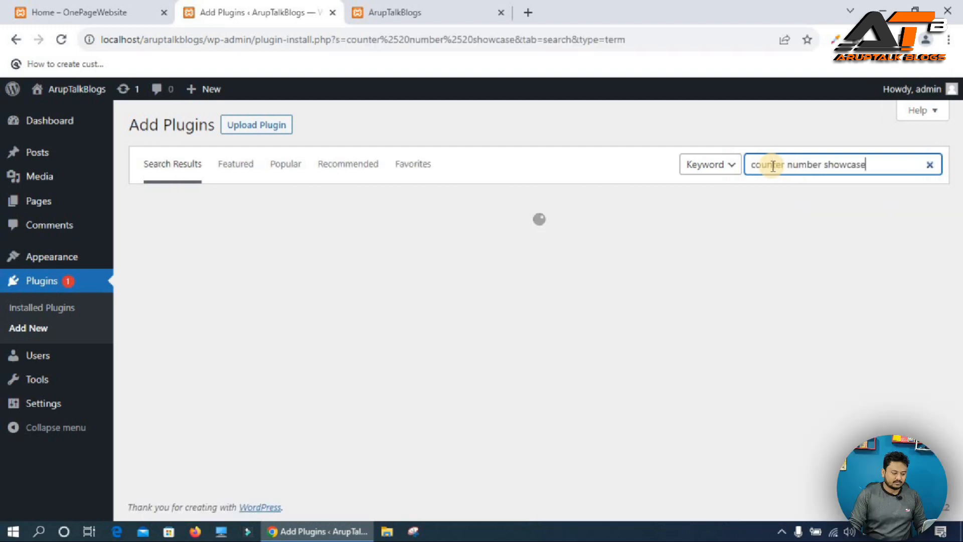
click(486, 254)
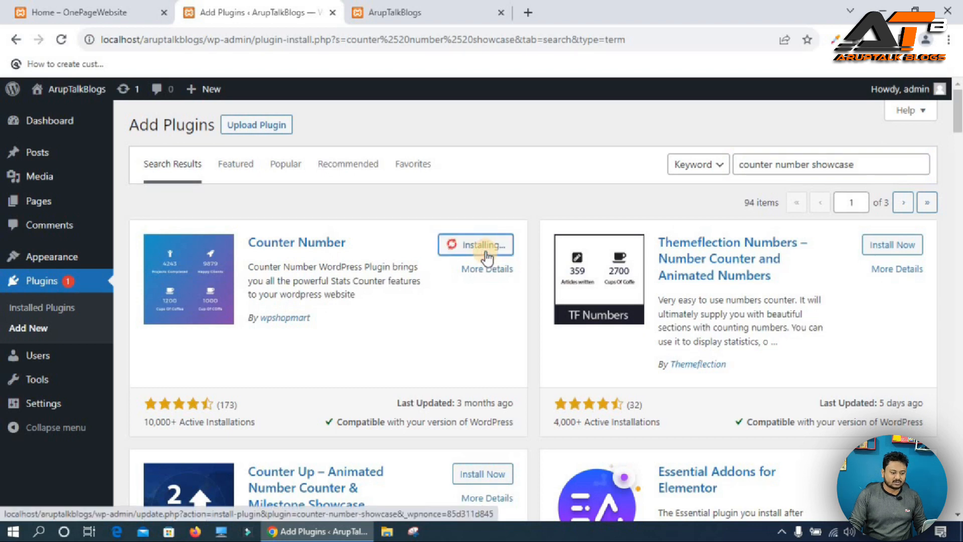
click(489, 248)
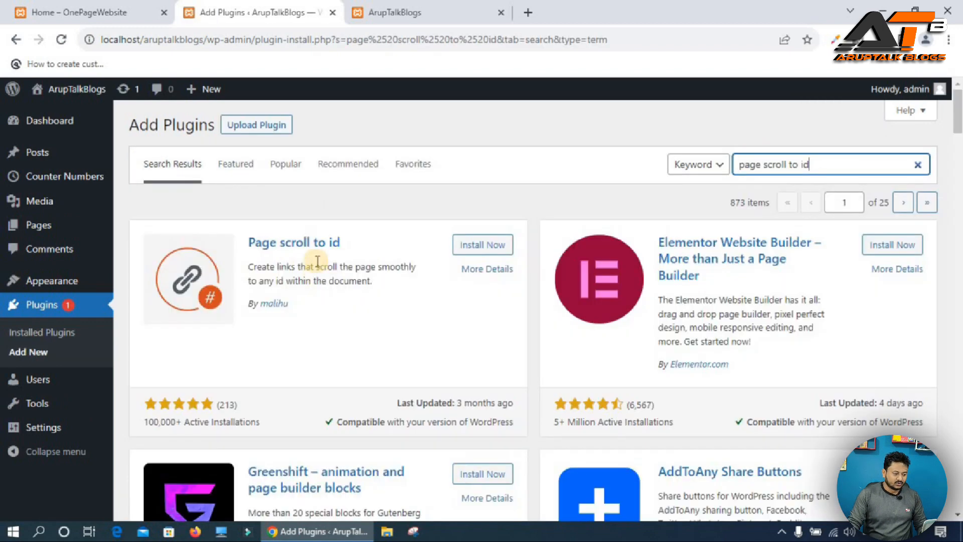
Install and activate the Page scroll to id plugin.
click(479, 247)
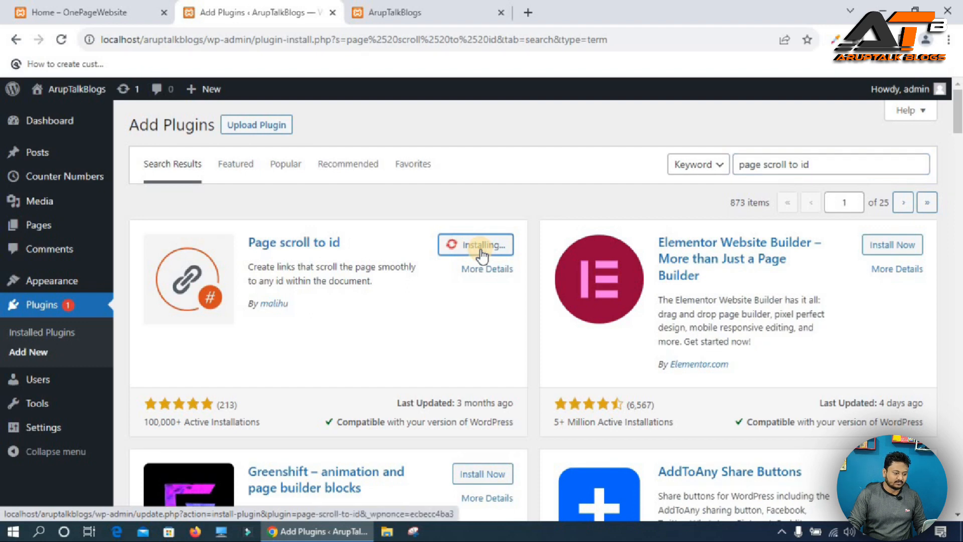
click(478, 246)
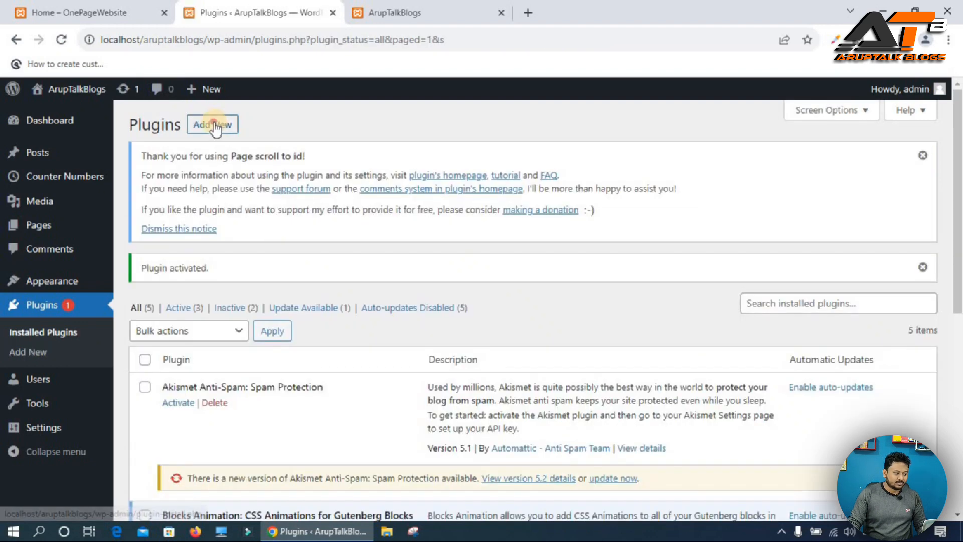
Search plugins for "wp forms", then install and activate Contact Form by WPForms.
click(215, 126)
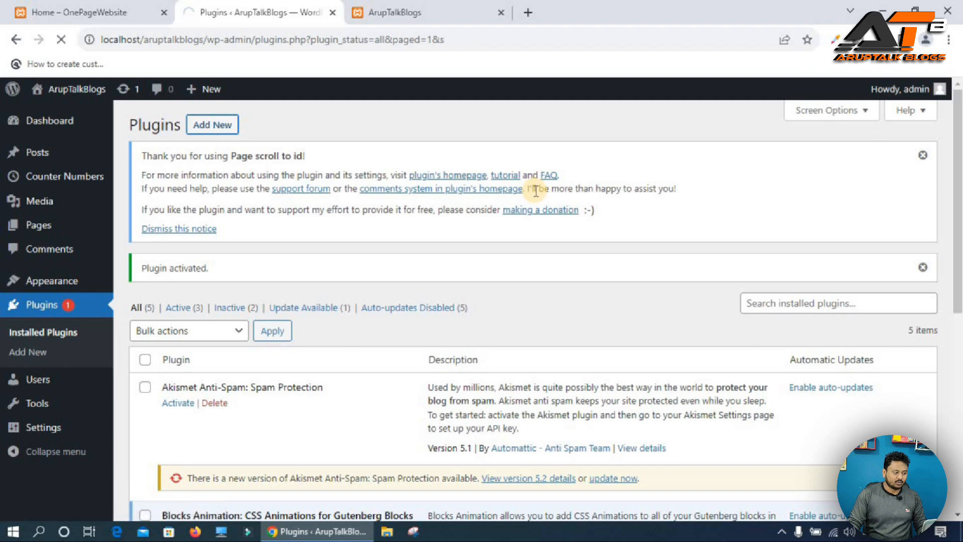
text(wp forms)
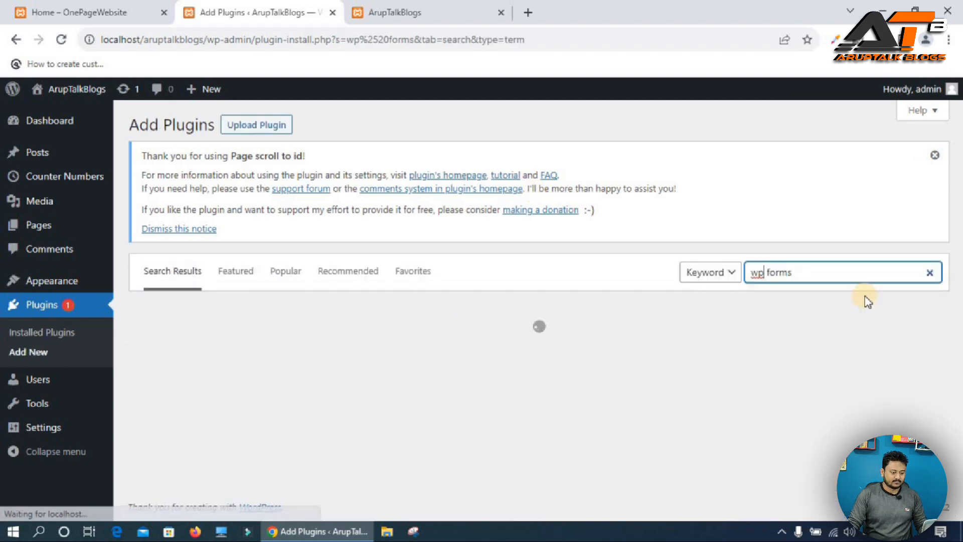
click(476, 352)
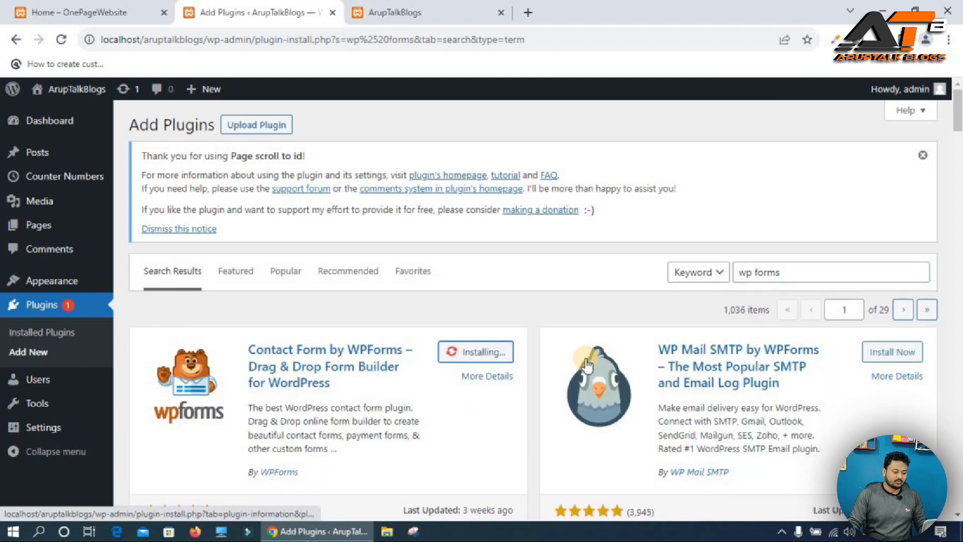
click(490, 352)
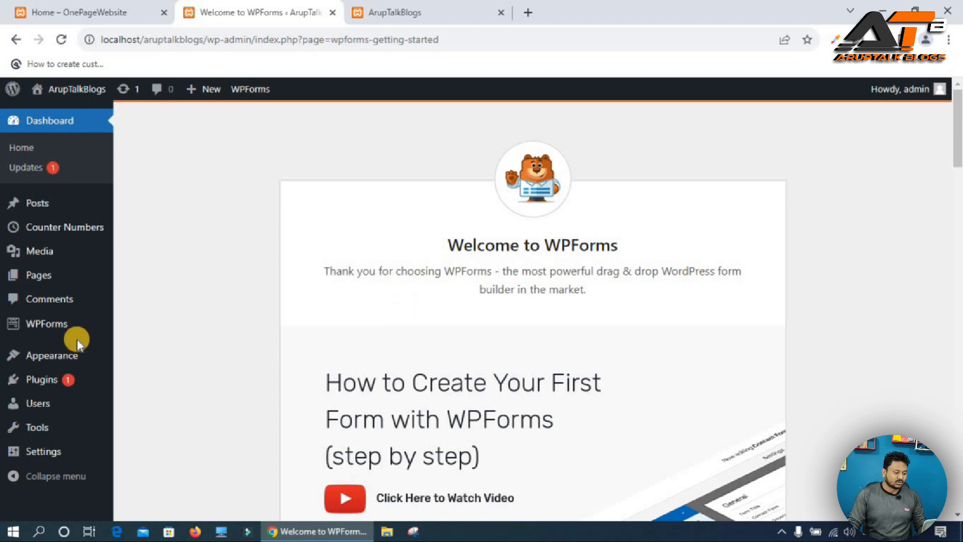
Search themes for "generatepress", then install and activate the GeneratePress theme.
mouse_move(48, 356)
click(134, 361)
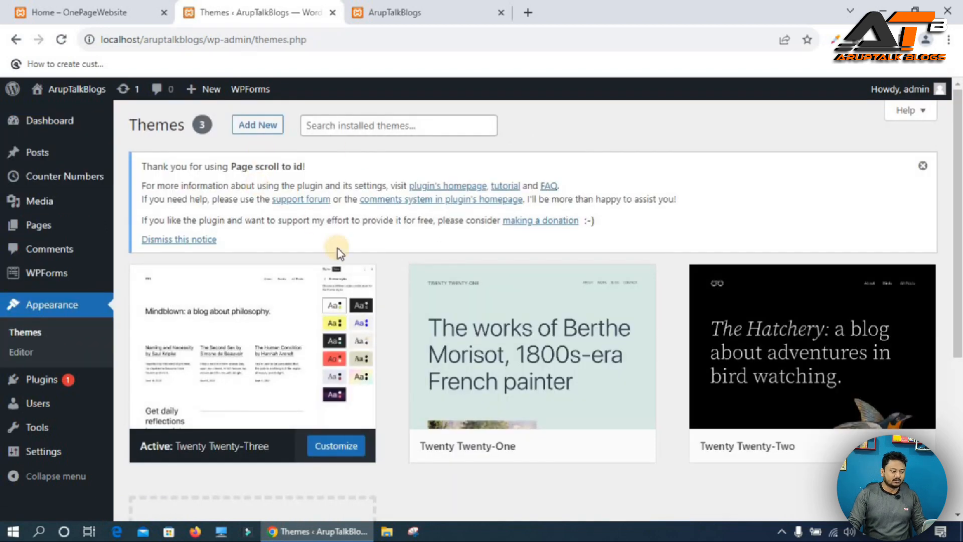
click(268, 126)
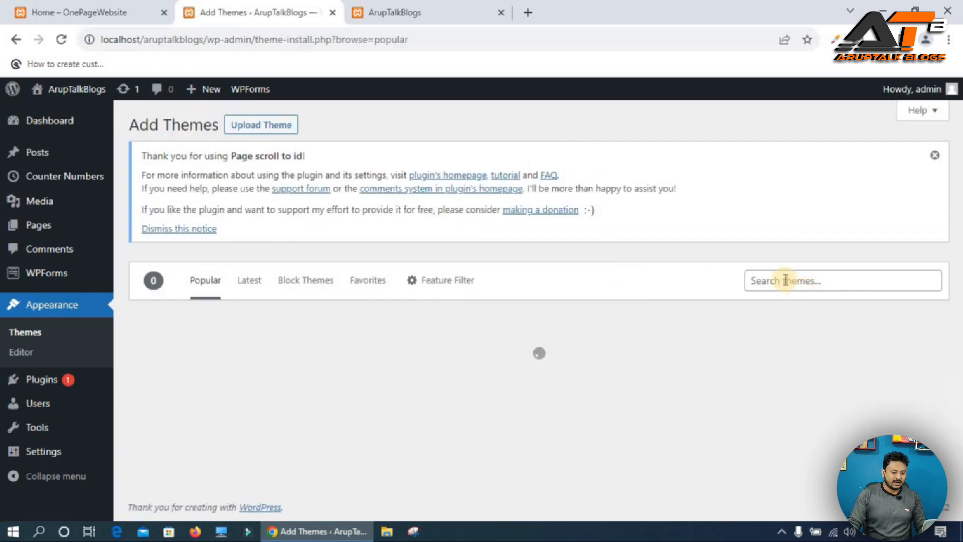
click(832, 289)
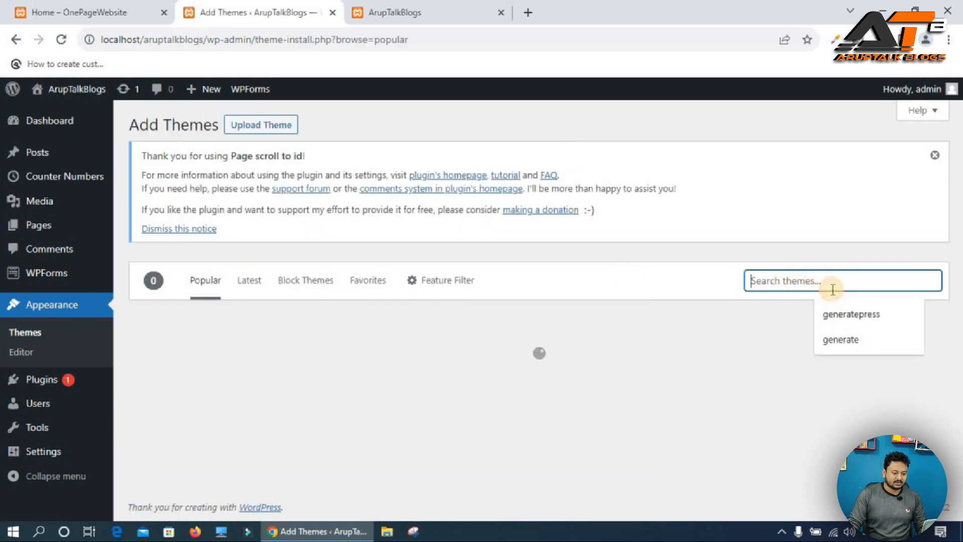
click(851, 315)
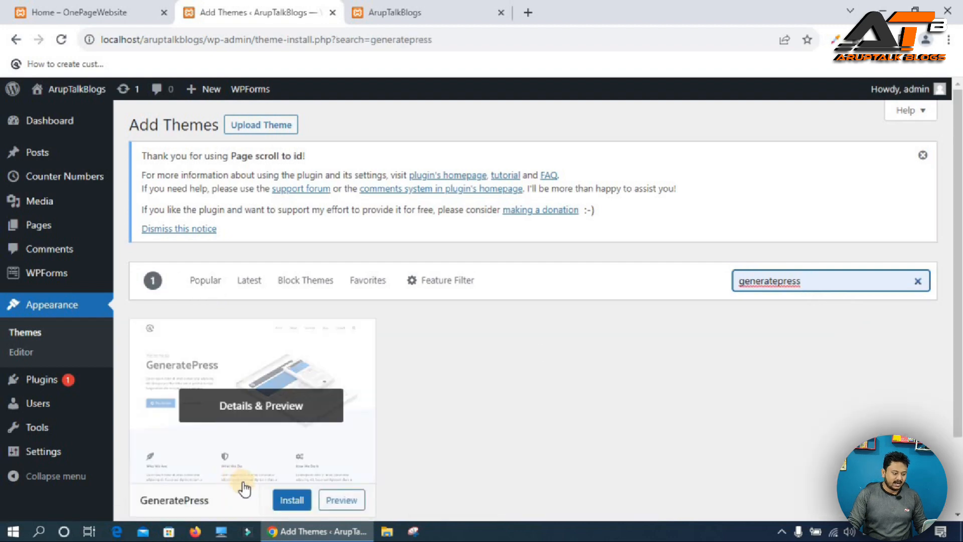
click(300, 505)
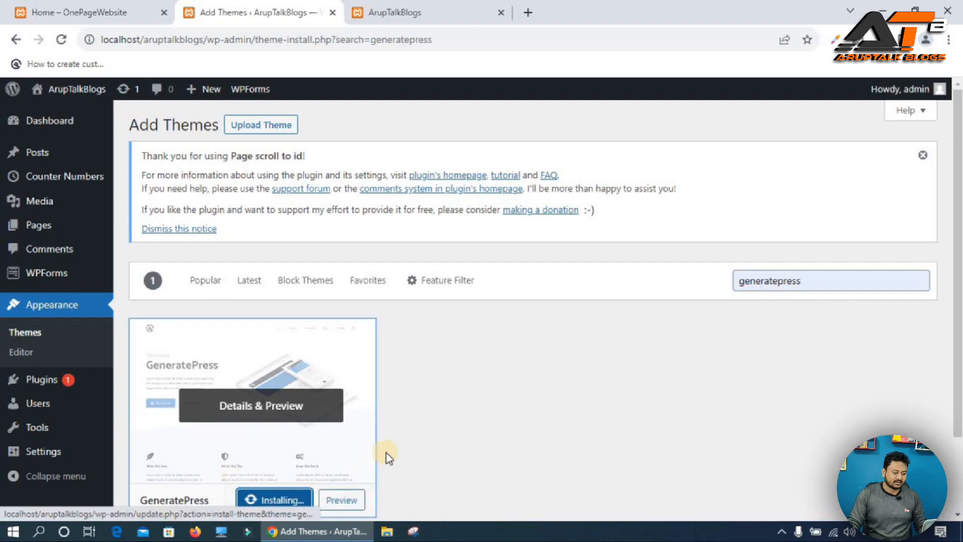
scroll(389, 456, down, 2)
click(269, 409)
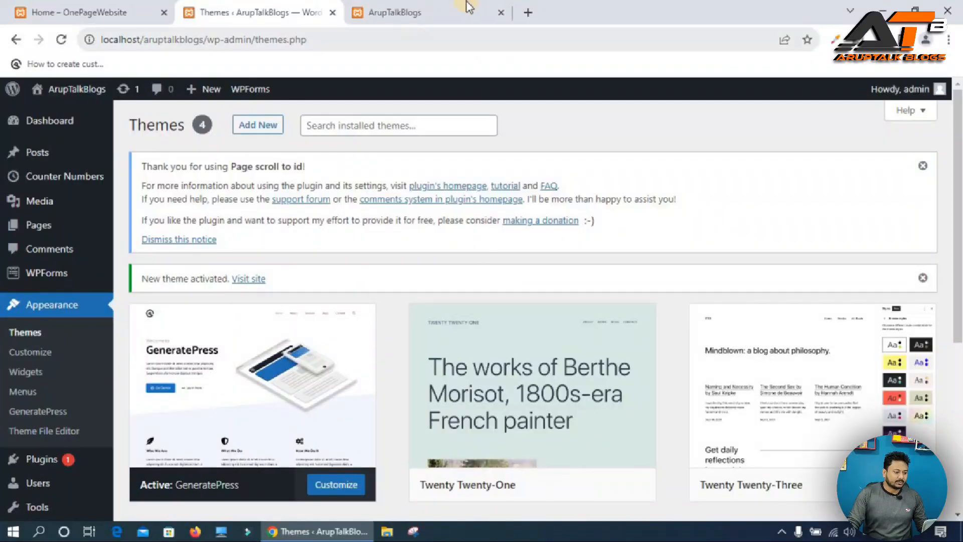
Reload the site's front-end tab to view the new theme, then return to the admin tab.
click(451, 12)
click(61, 40)
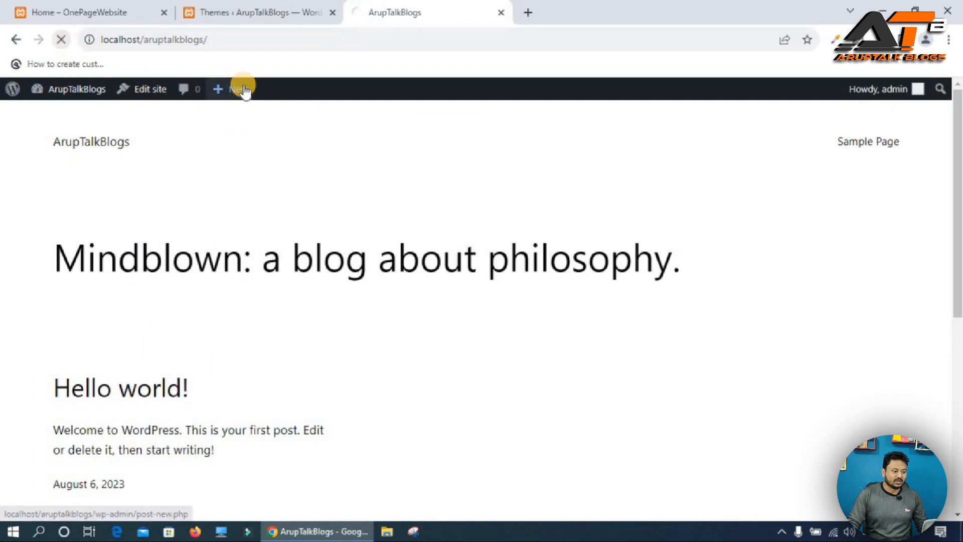
mouse_move(243, 88)
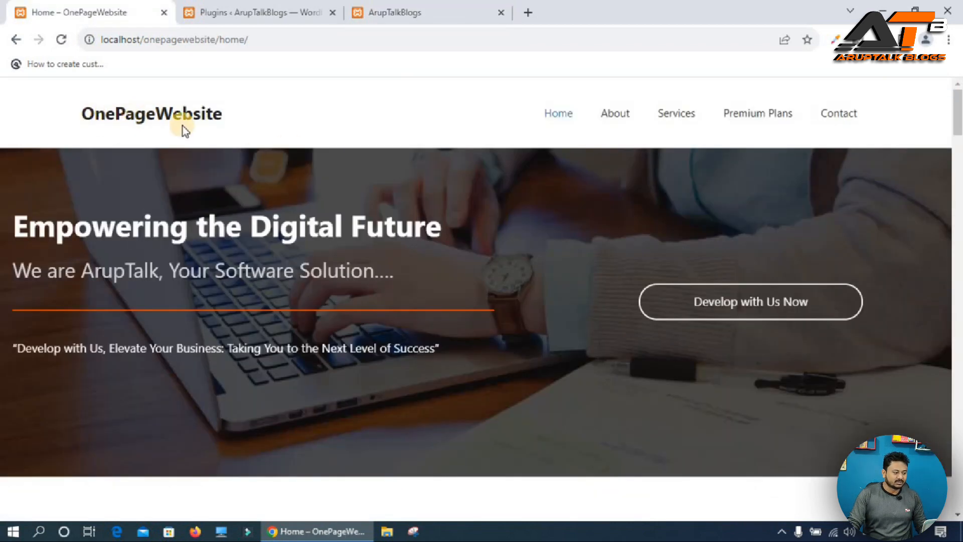
click(271, 12)
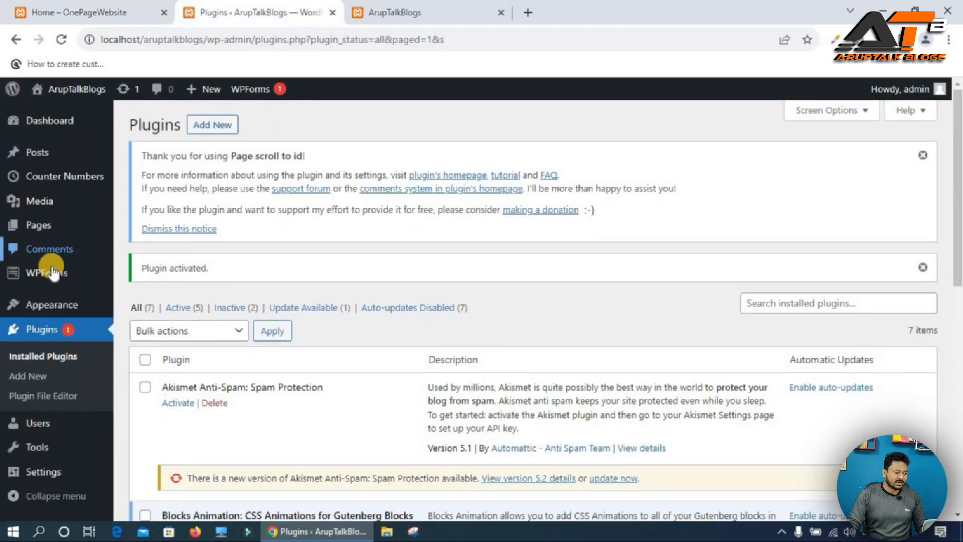
Open the Customizer's Site Identity section and hide the site title.
mouse_move(108, 305)
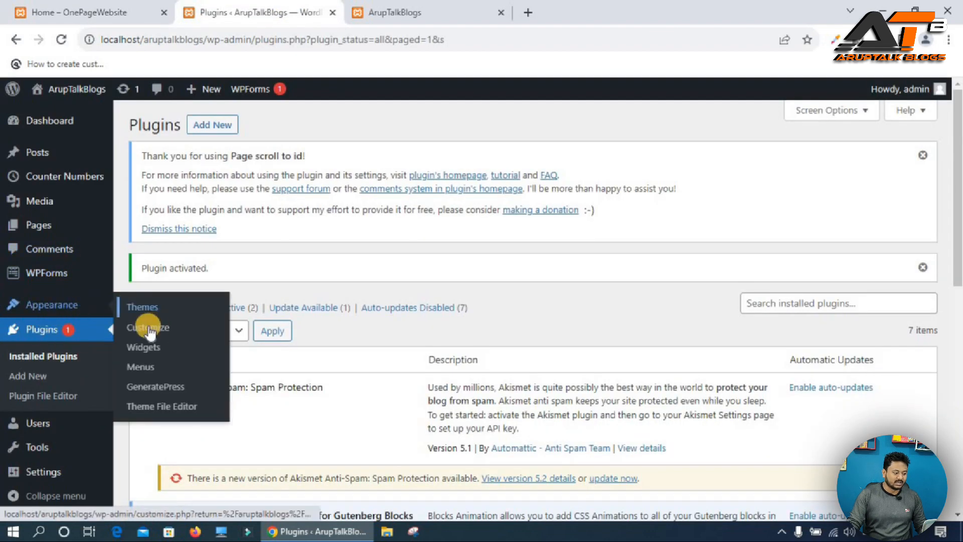
click(188, 329)
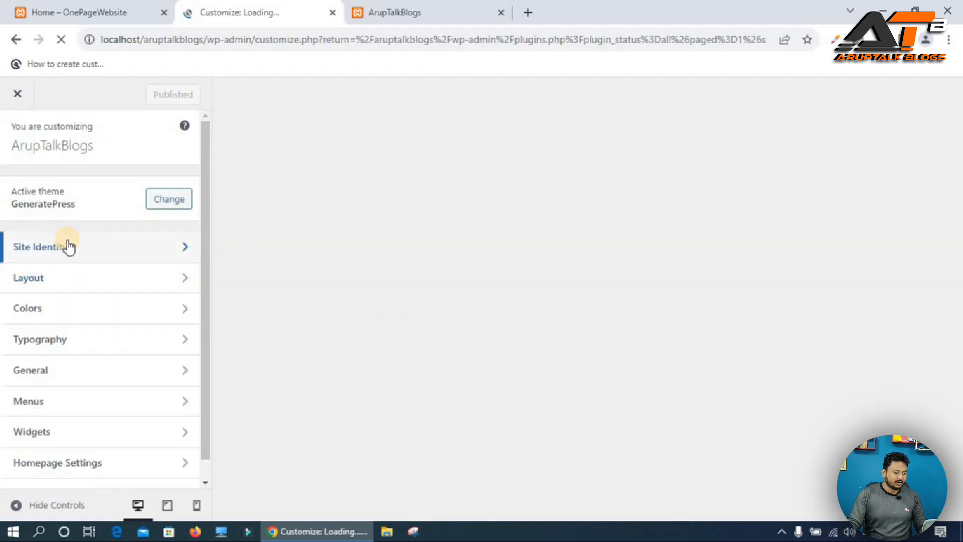
click(51, 242)
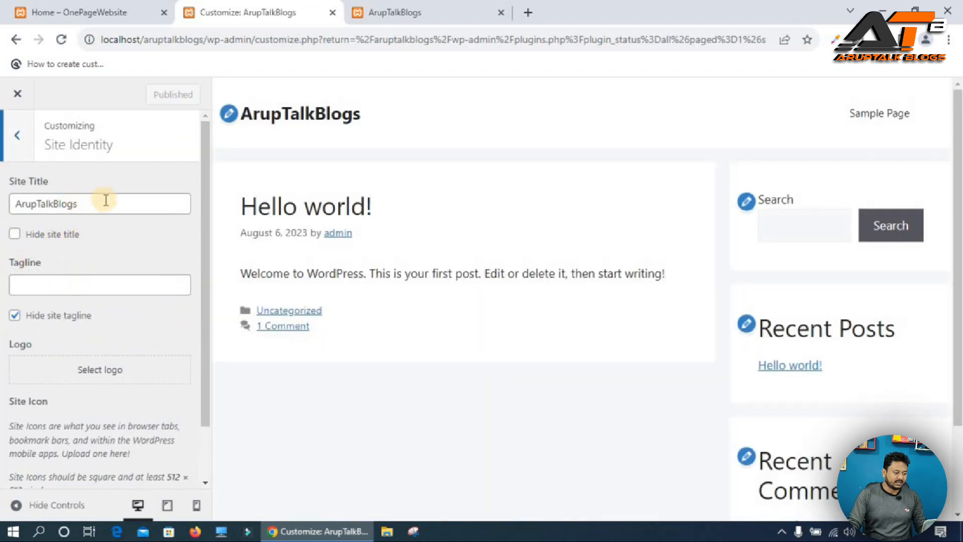
click(14, 234)
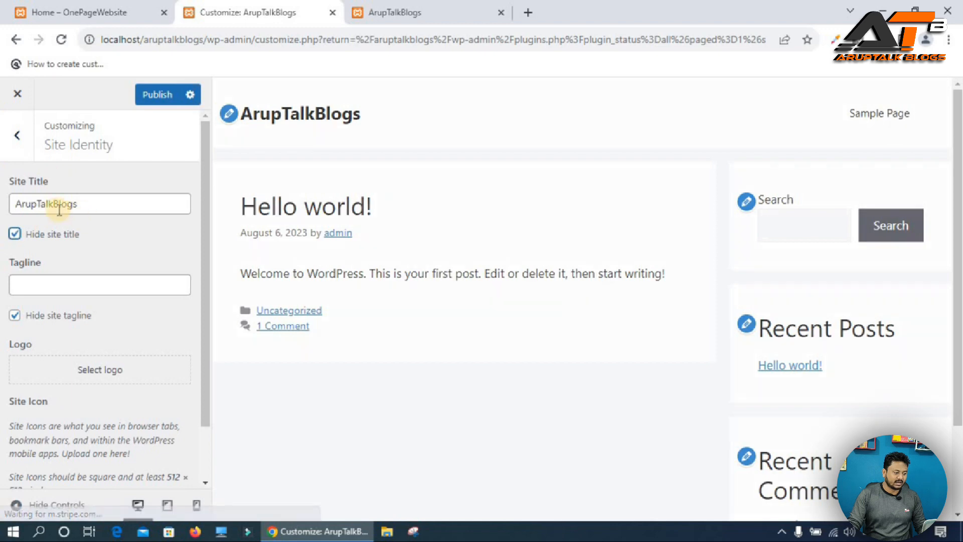
Upload a logo image as the site logo and publish the Customizer changes.
scroll(95, 343, down, 2)
click(84, 306)
click(61, 146)
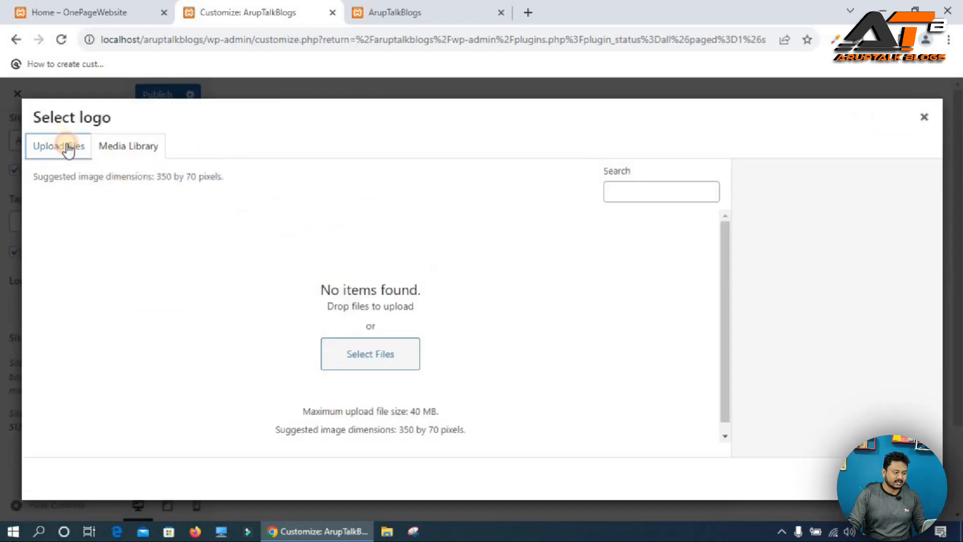
click(483, 325)
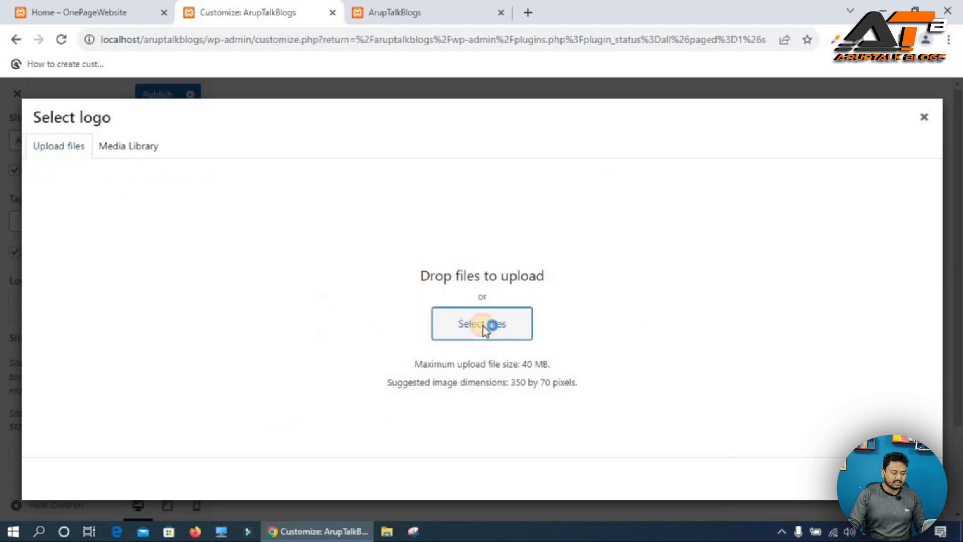
click(459, 320)
click(663, 375)
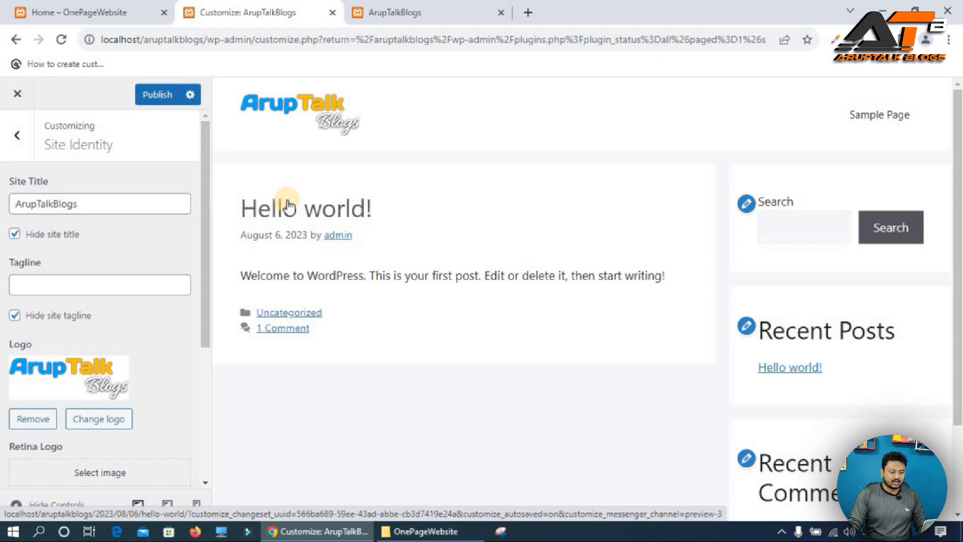
click(149, 96)
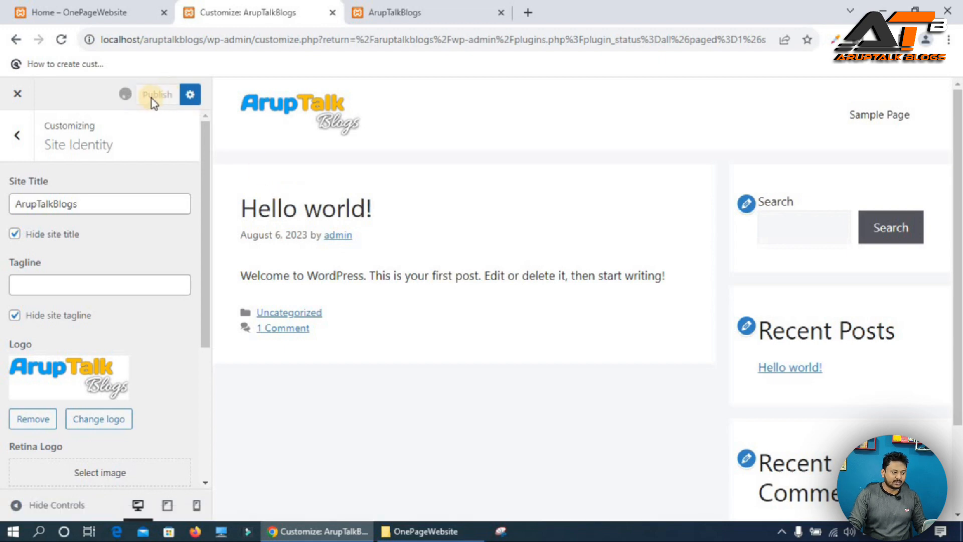
View the reference one-page site in the other tab, then close the Customizer.
click(92, 13)
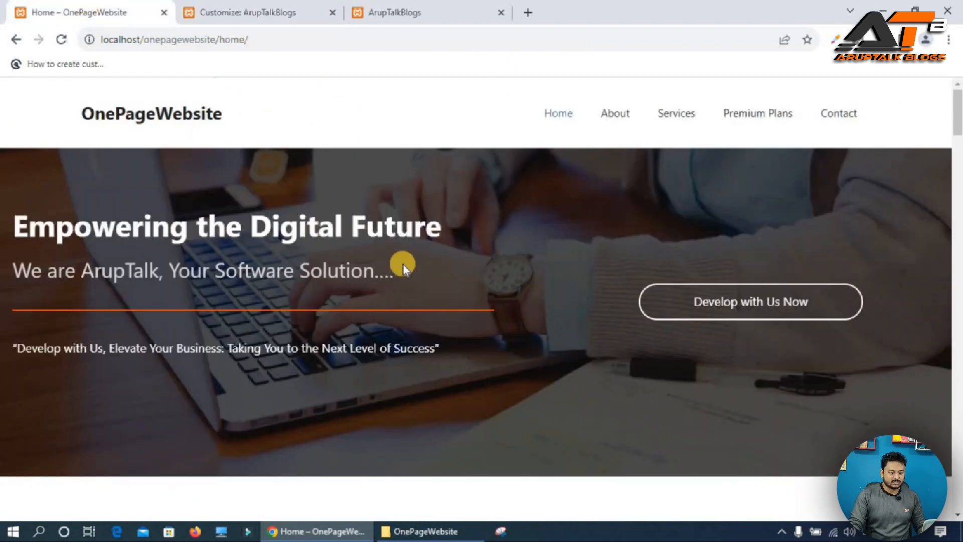
click(259, 15)
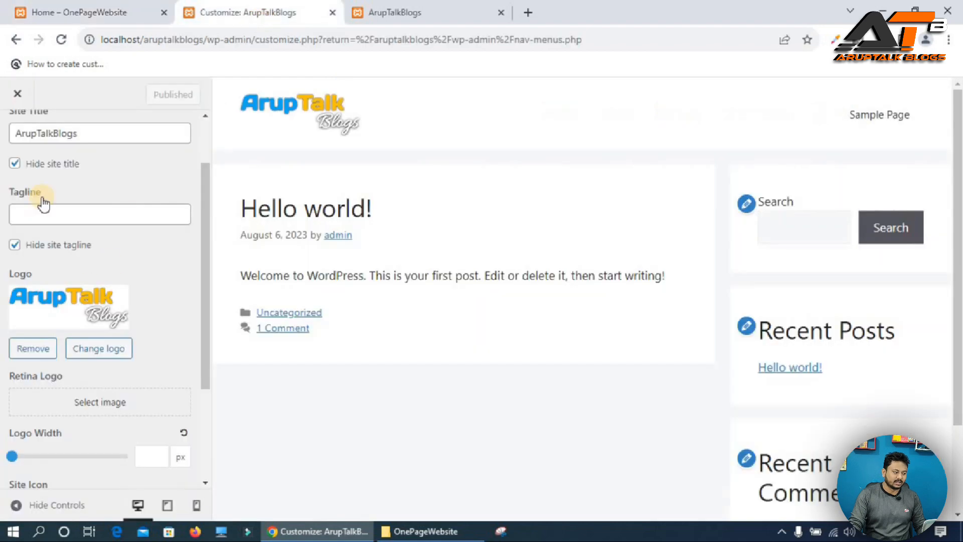
click(21, 103)
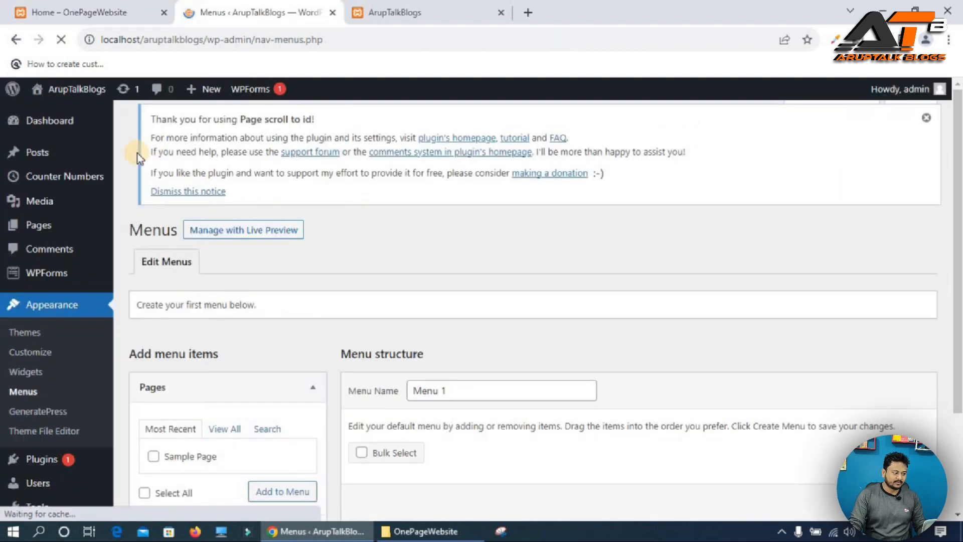
Create and publish a page titled "Home" with No Sidebars layout and a Full Width content container.
mouse_move(31, 224)
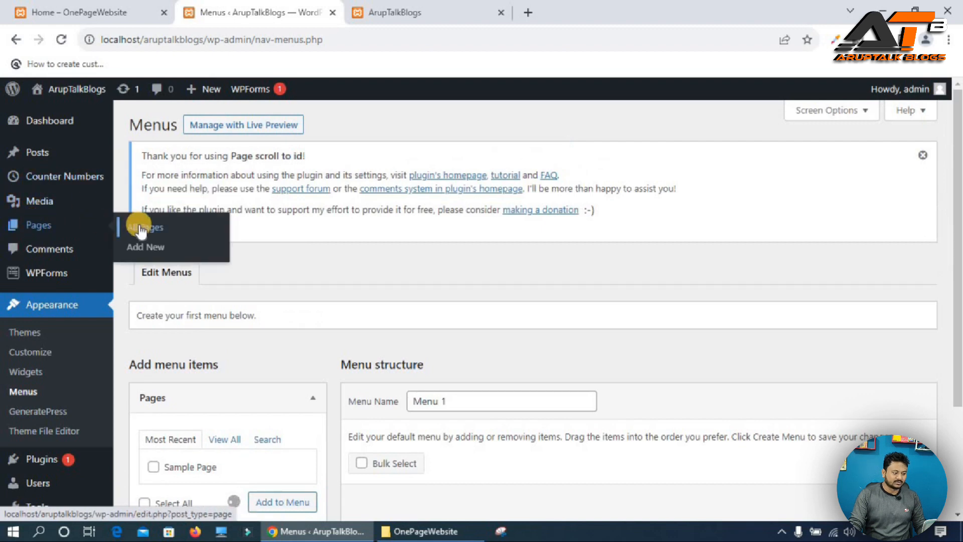
click(157, 255)
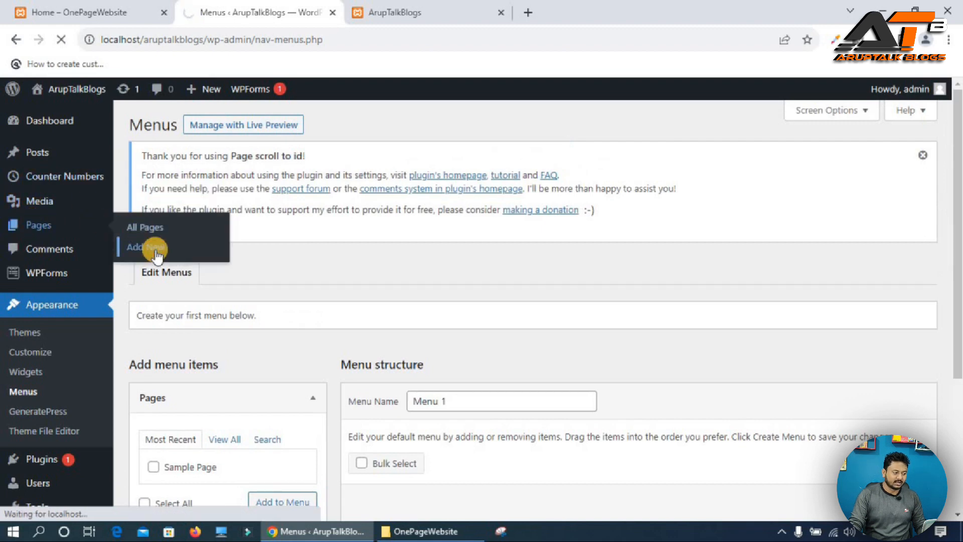
text(Home)
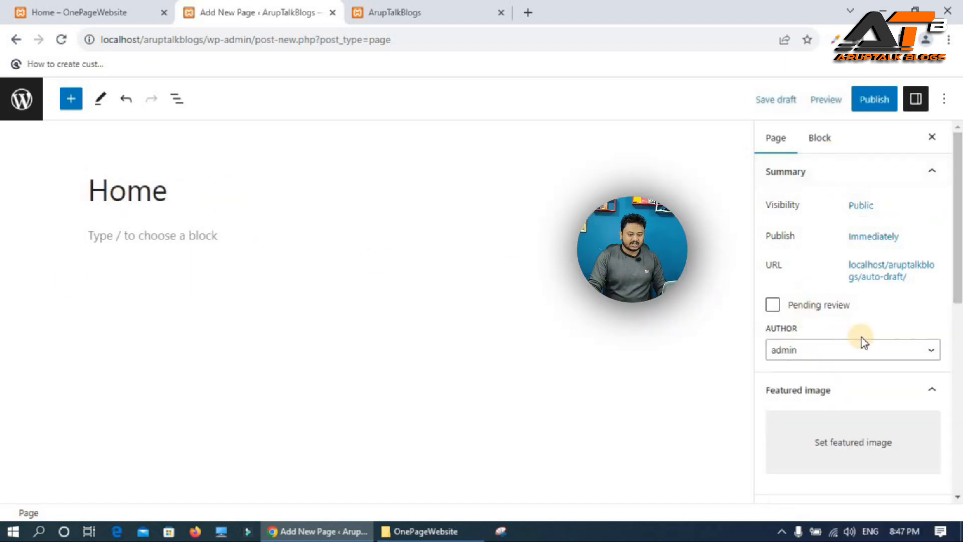
scroll(860, 337, down, 8)
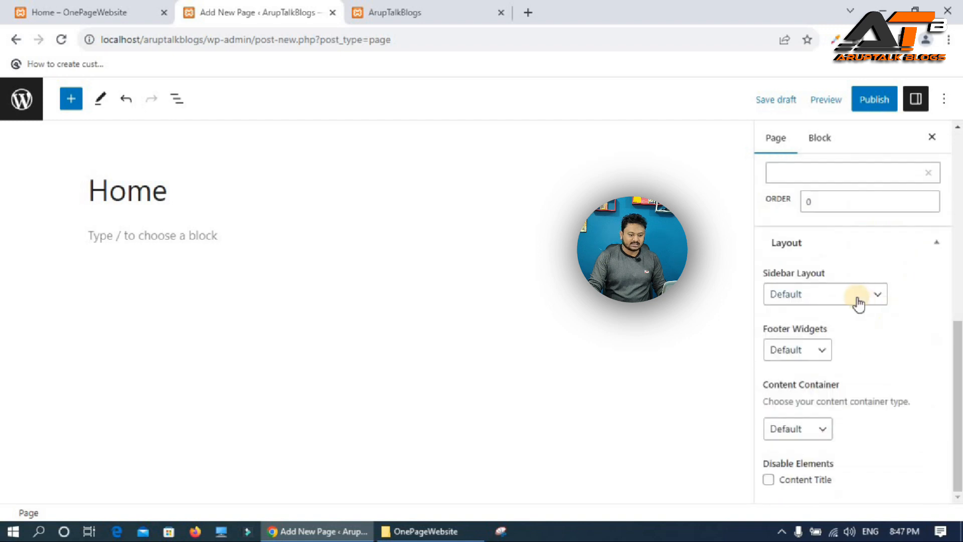
click(813, 299)
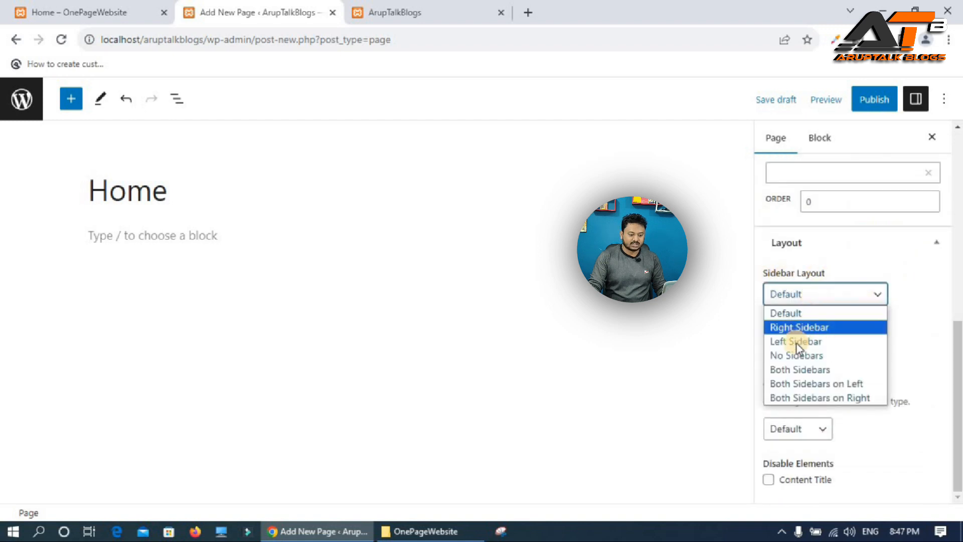
click(793, 366)
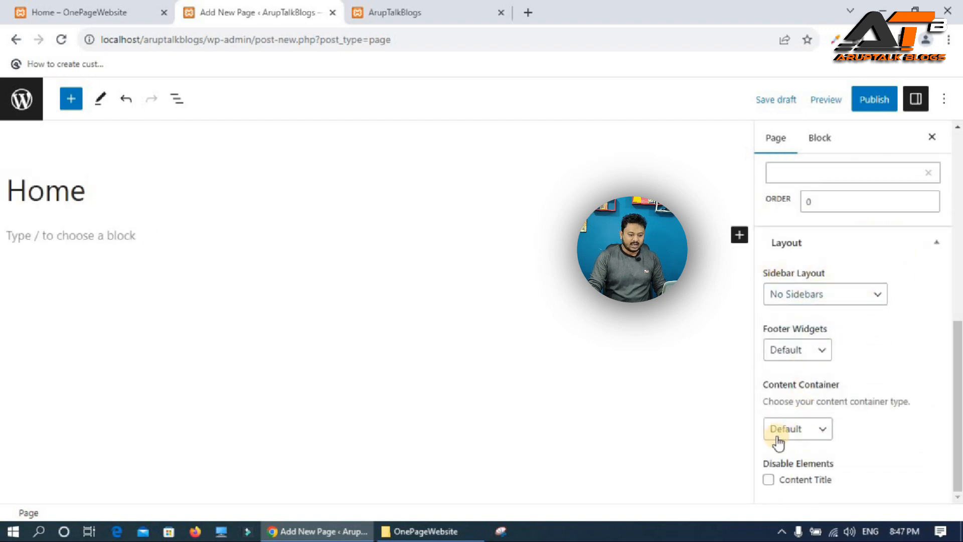
click(805, 429)
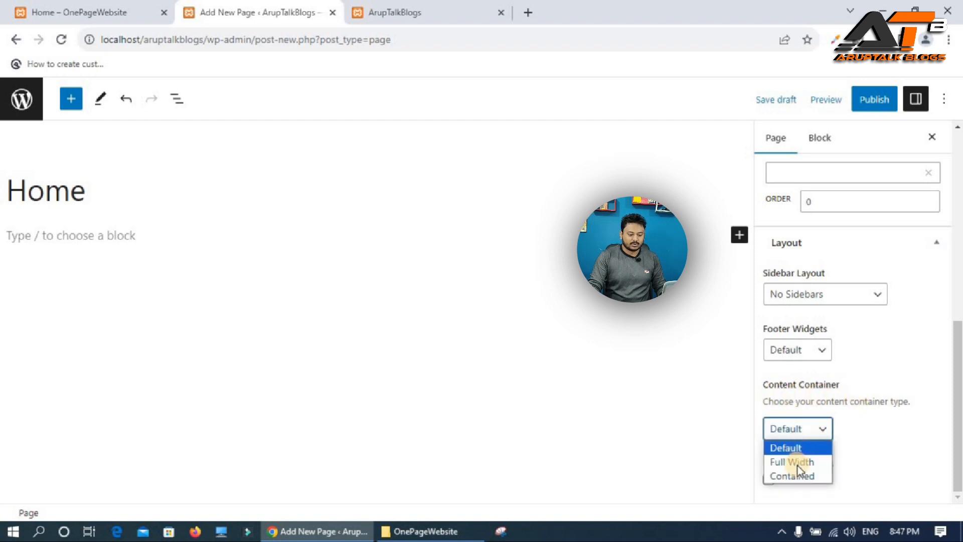
click(798, 463)
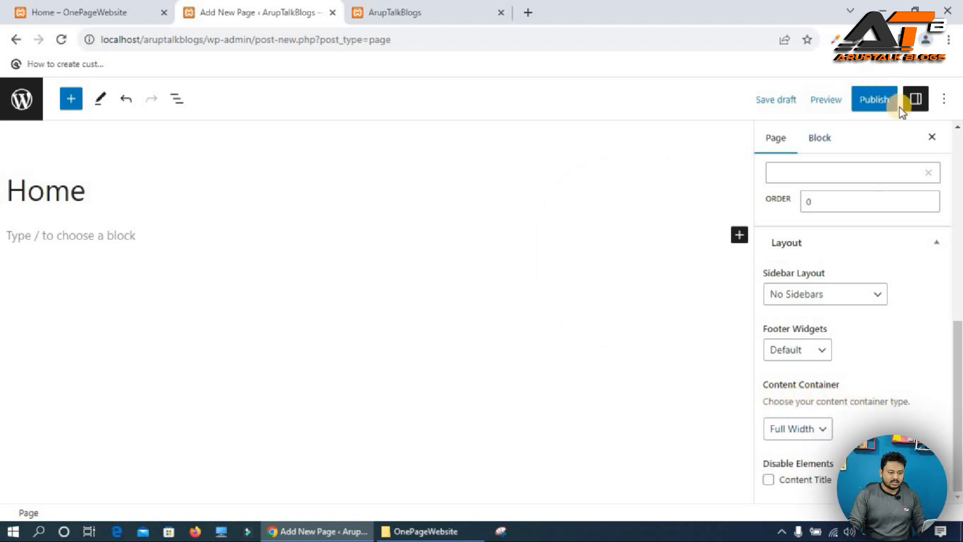
click(875, 99)
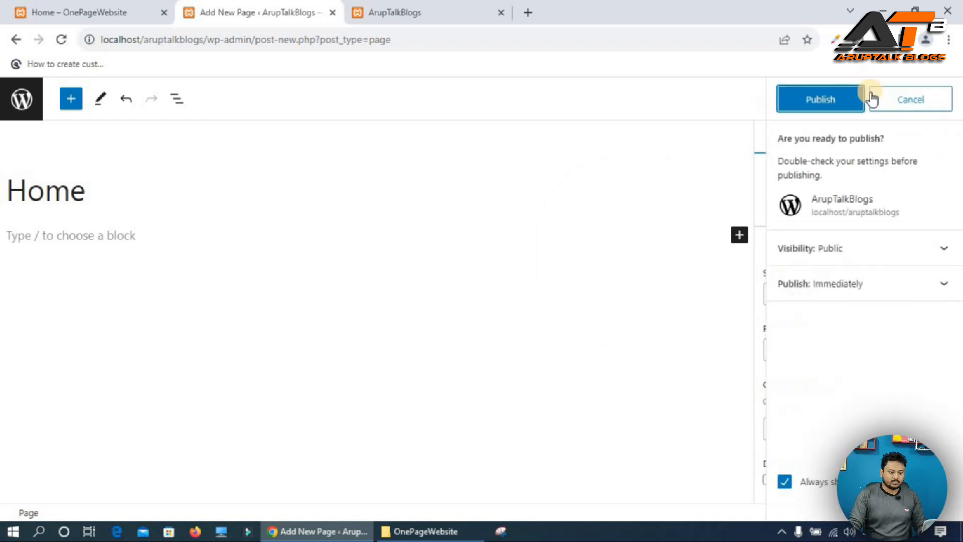
click(809, 100)
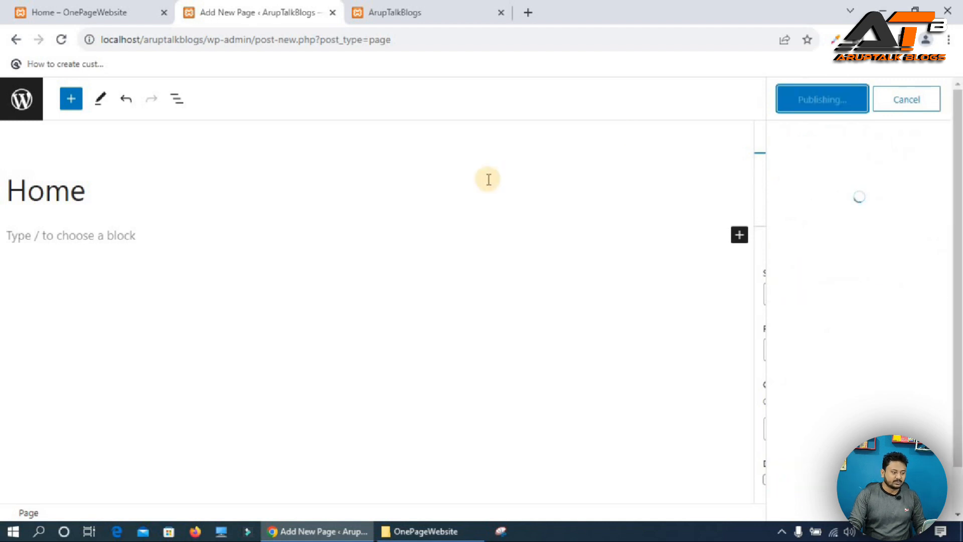
Open the menu editor and remove the Home custom link and the Sample Page items from Menu 1.
click(79, 9)
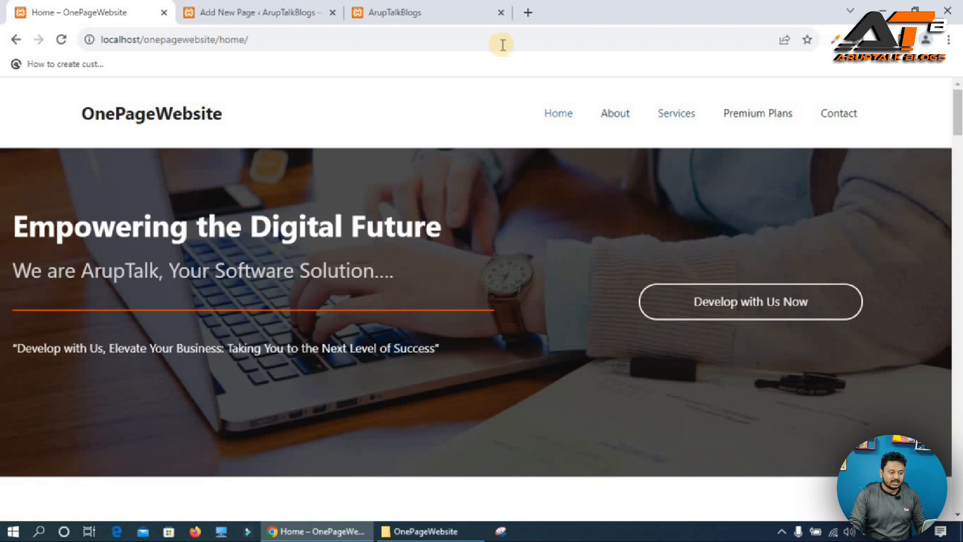
click(282, 7)
click(29, 114)
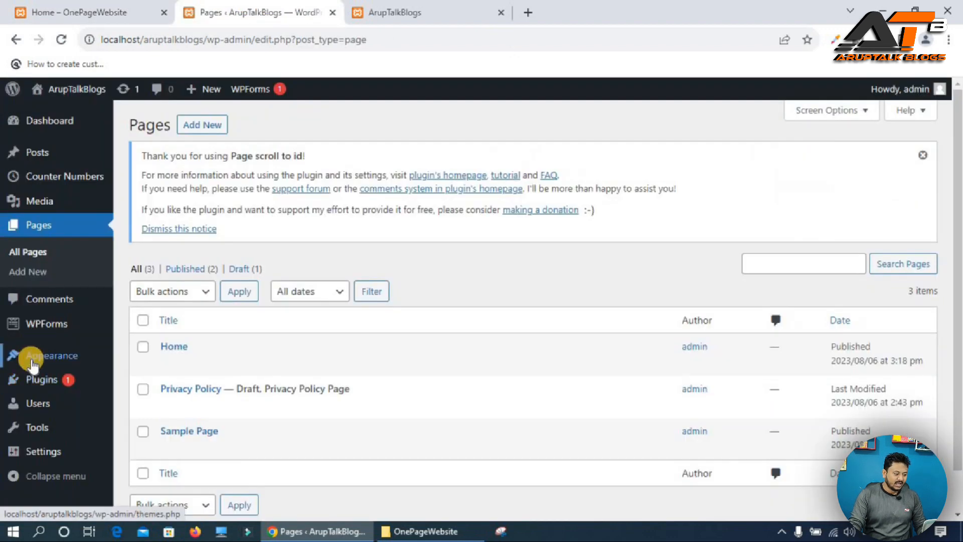
mouse_move(51, 357)
click(141, 416)
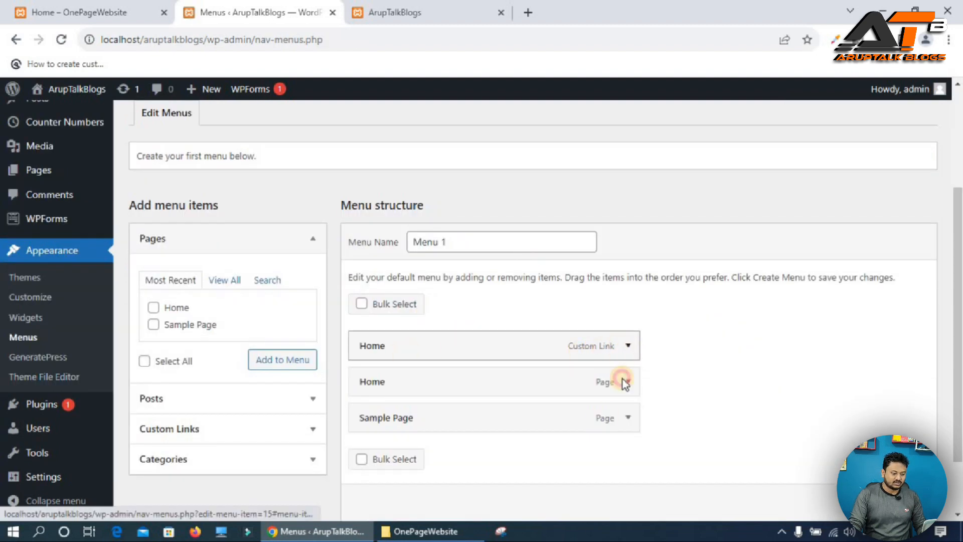
click(626, 349)
scroll(390, 287, down, 4)
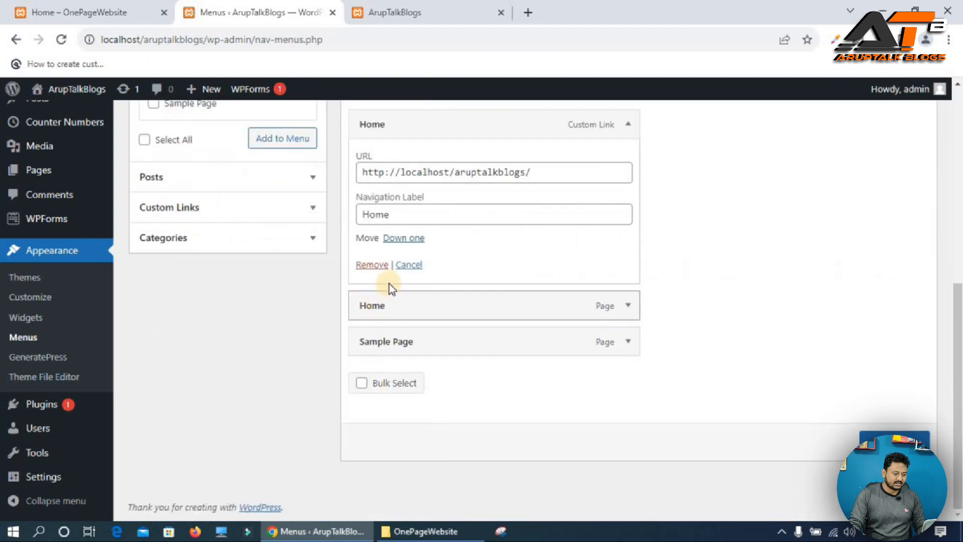
click(367, 263)
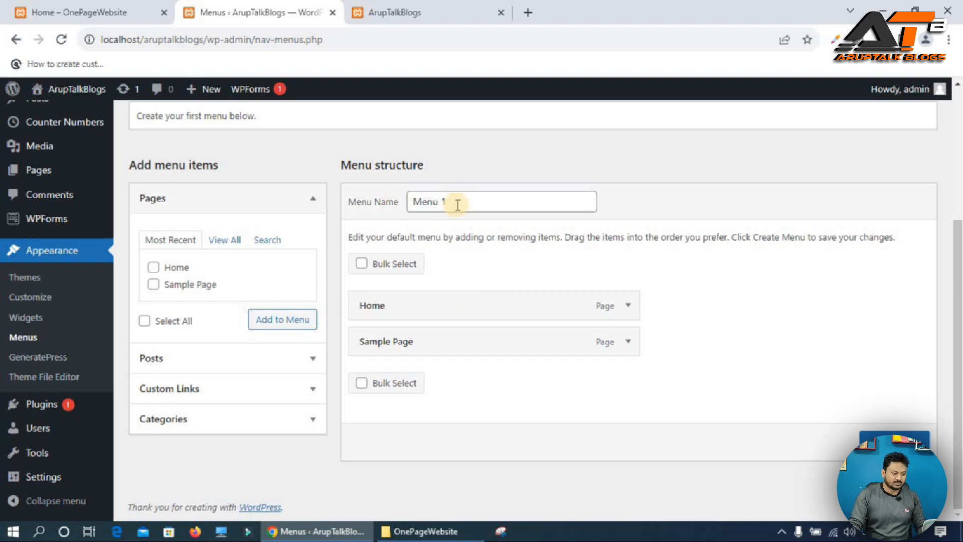
click(626, 343)
click(371, 471)
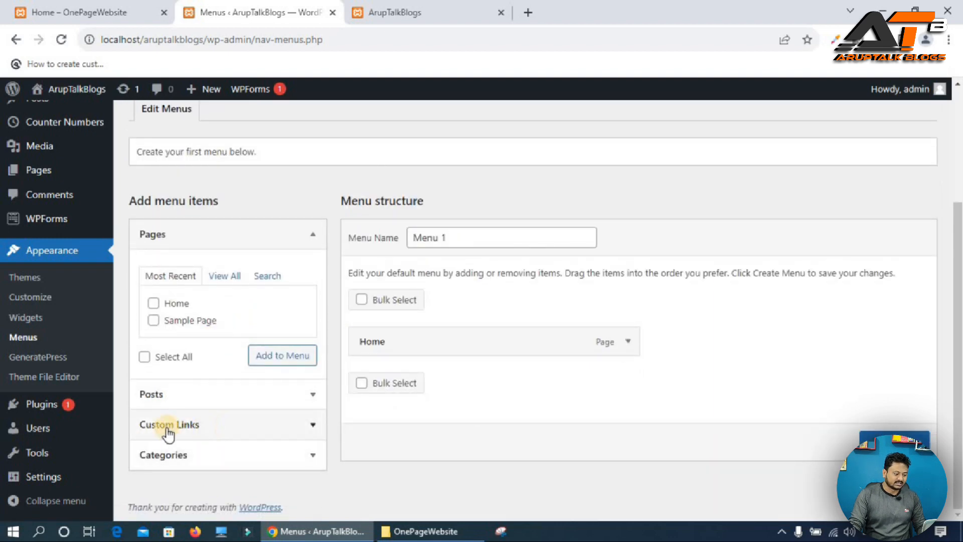
Add a custom link with URL "#" and link text "About" to the menu.
click(195, 430)
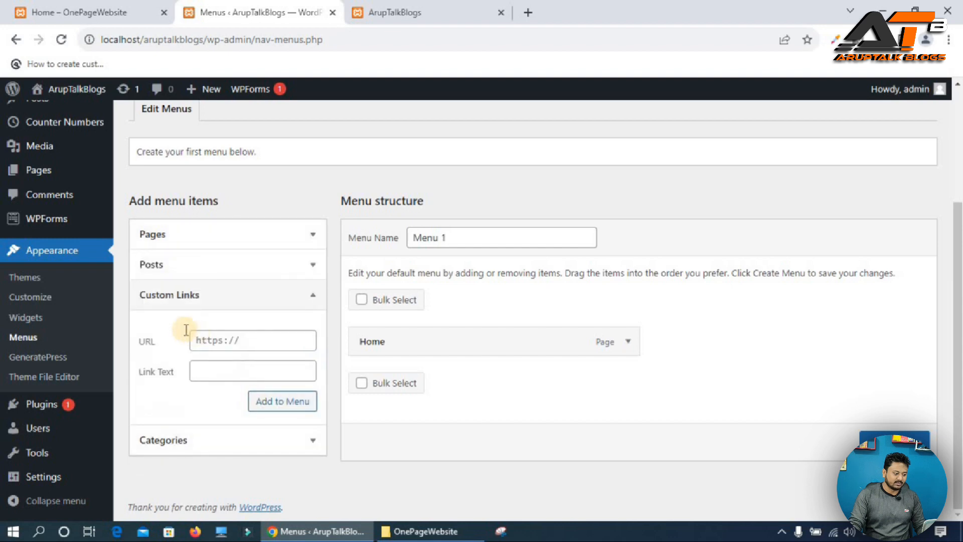
click(213, 365)
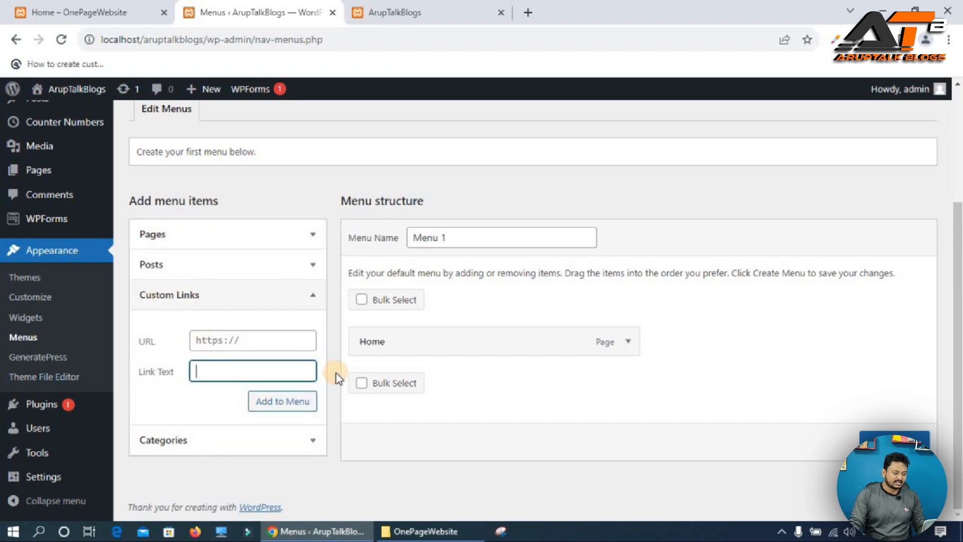
text(About)
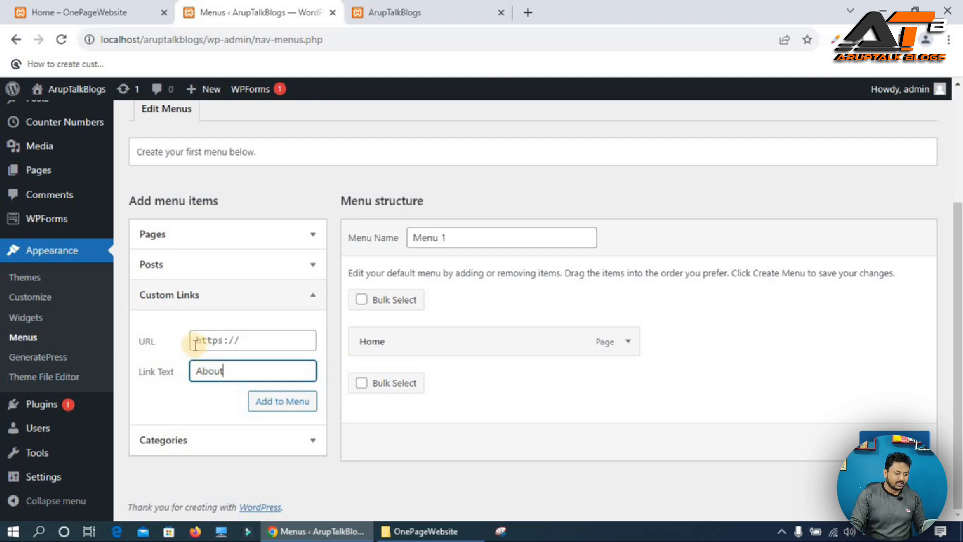
key(shift+Tab)
text(#)
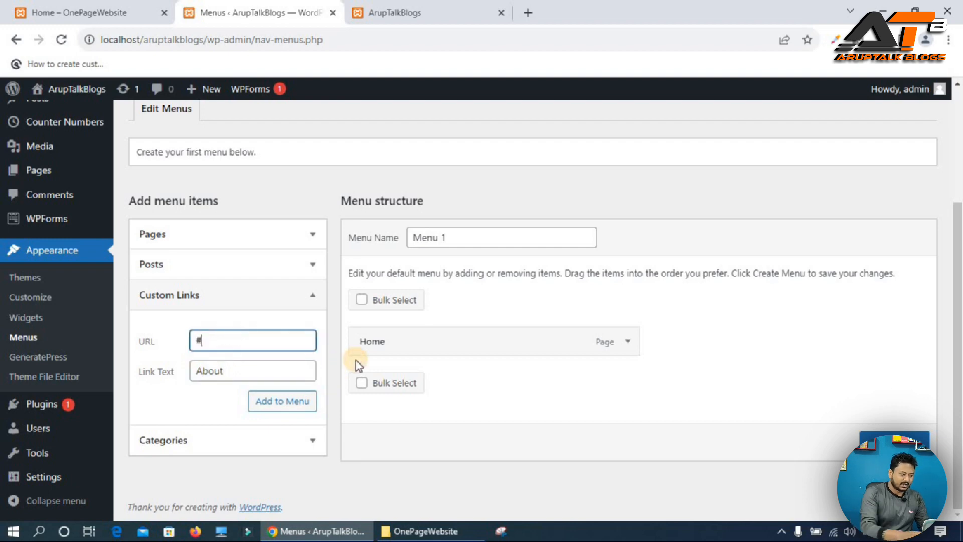
click(278, 403)
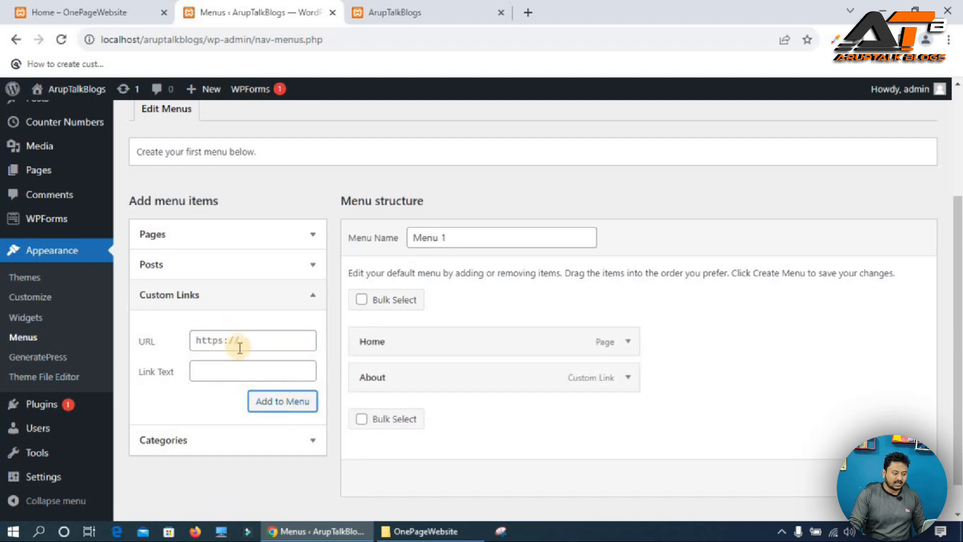
Add a custom link with URL "#" and link text "Services" to the menu.
click(112, 11)
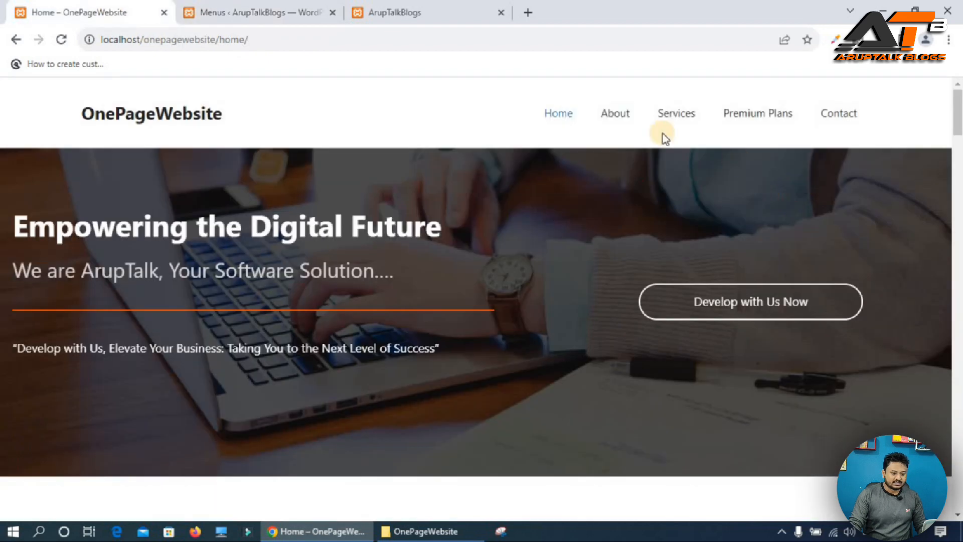
click(281, 12)
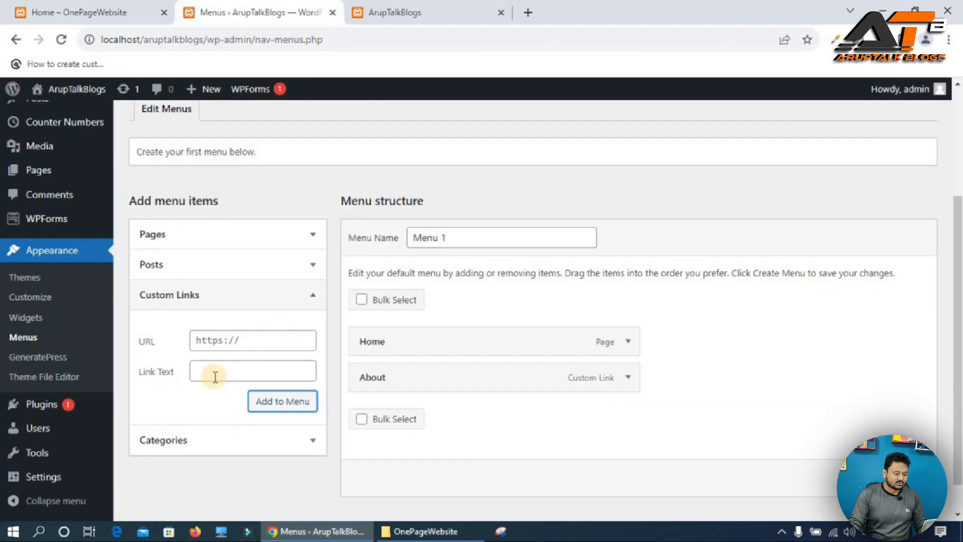
click(214, 361)
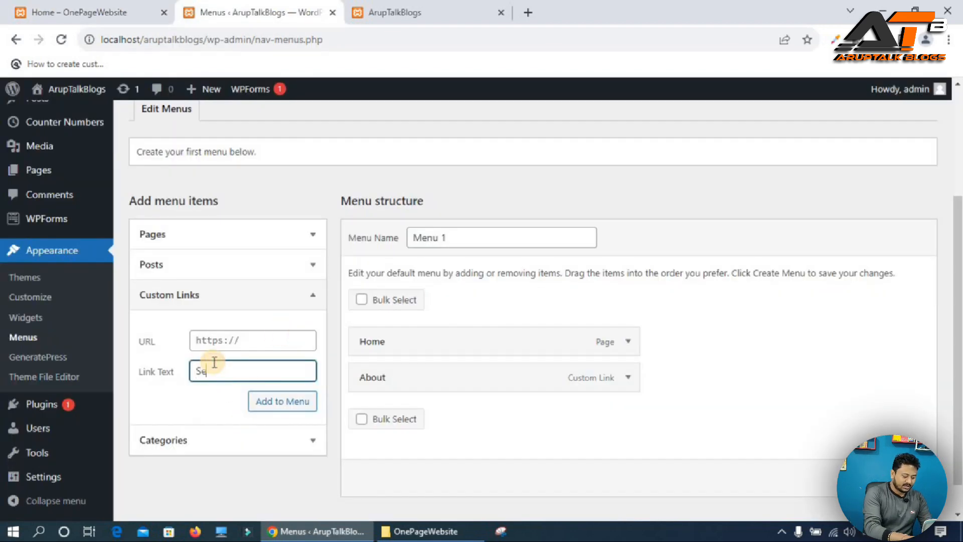
text(Sevices)
key(BackSpace)
key(BackSpace)
key(BackSpace)
key(BackSpace)
key(BackSpace)
text(rvices)
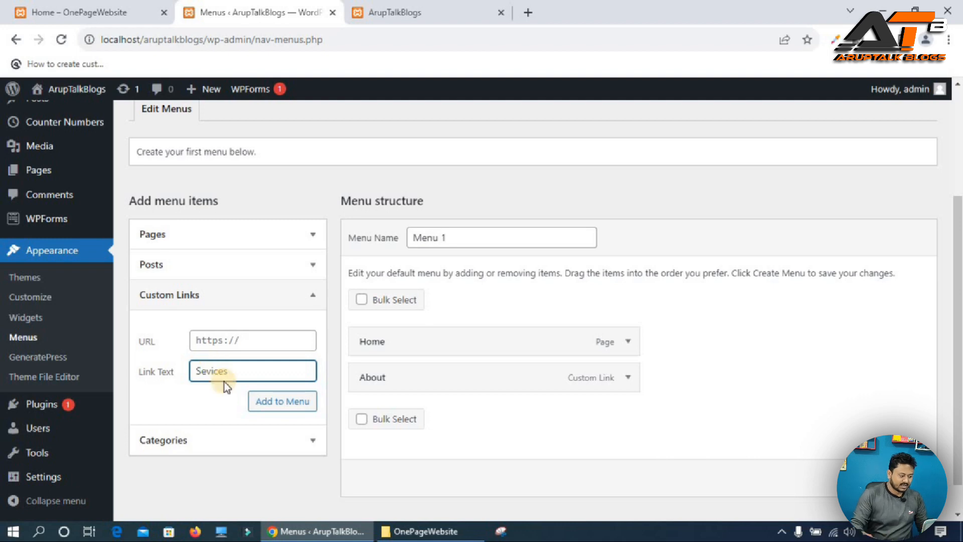
scroll(225, 385, down, 1)
click(209, 303)
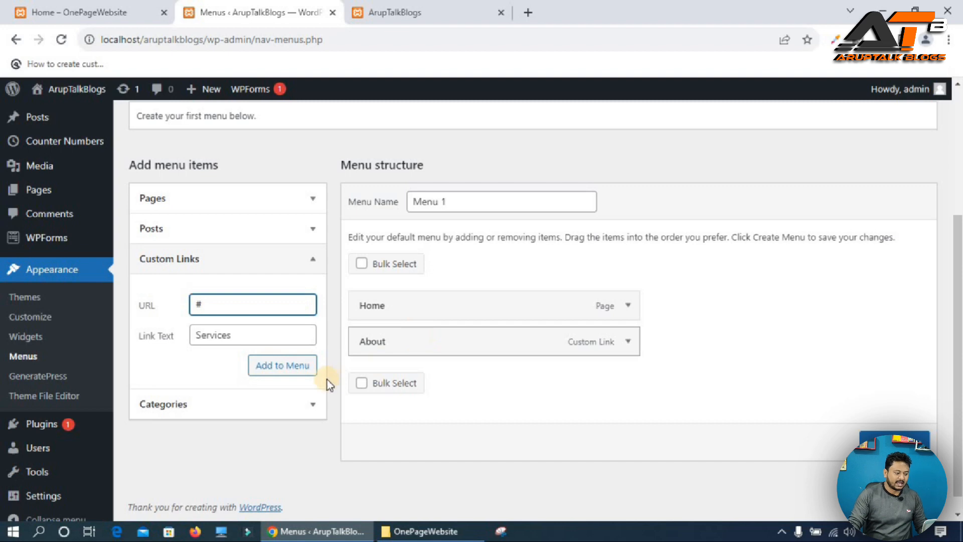
click(271, 365)
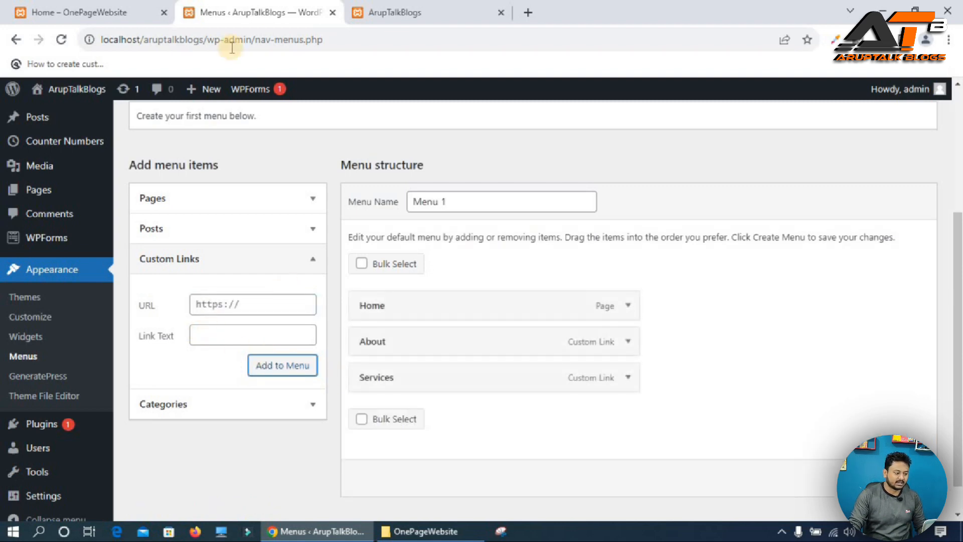
Add a custom link with URL "#" and link text "Premium Plans" to the menu.
click(81, 6)
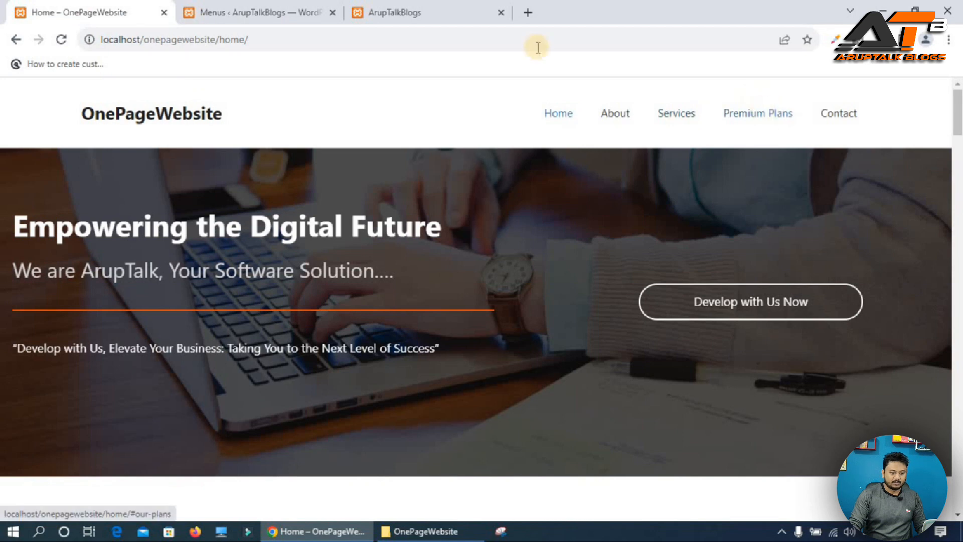
click(233, 6)
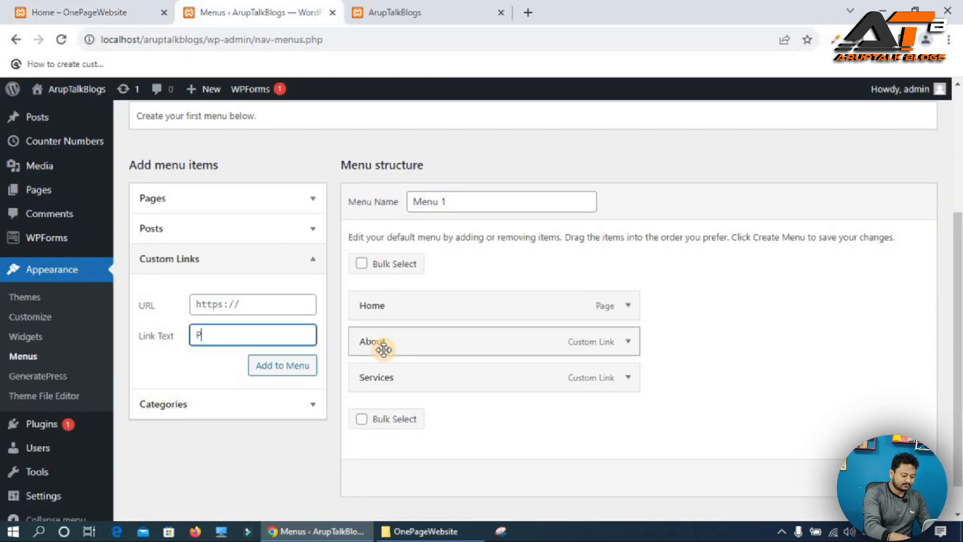
text(Premium Plans)
click(214, 300)
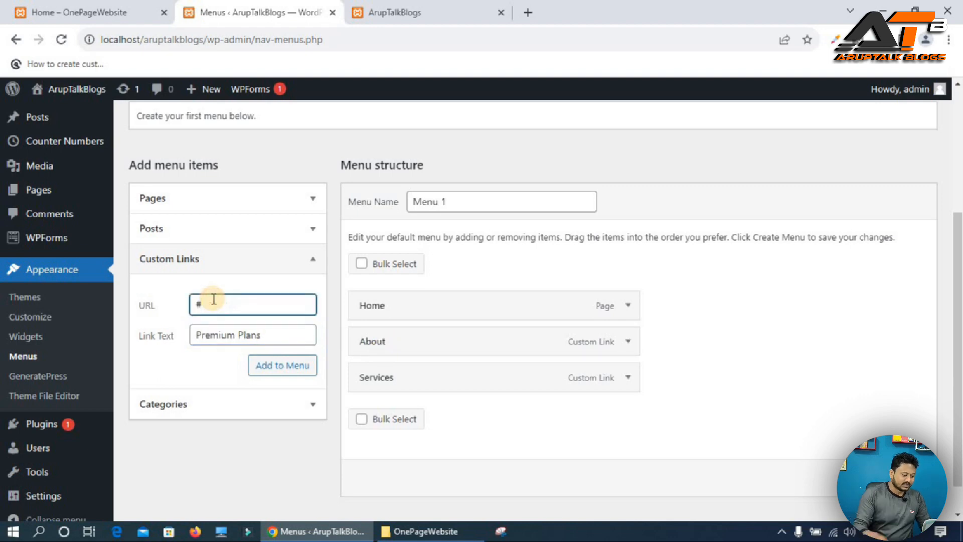
click(282, 364)
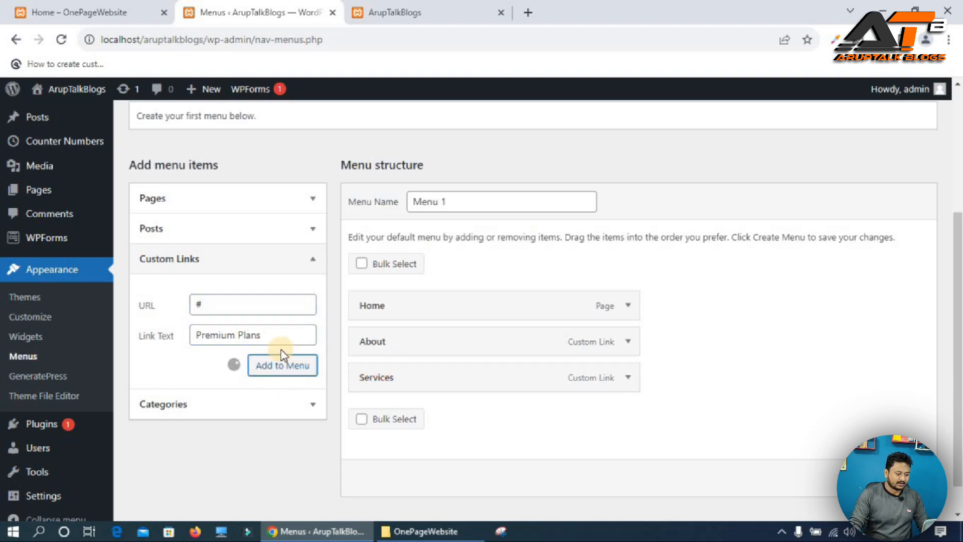
Add a custom link with URL "#" and link text "Contact" to the menu.
click(227, 341)
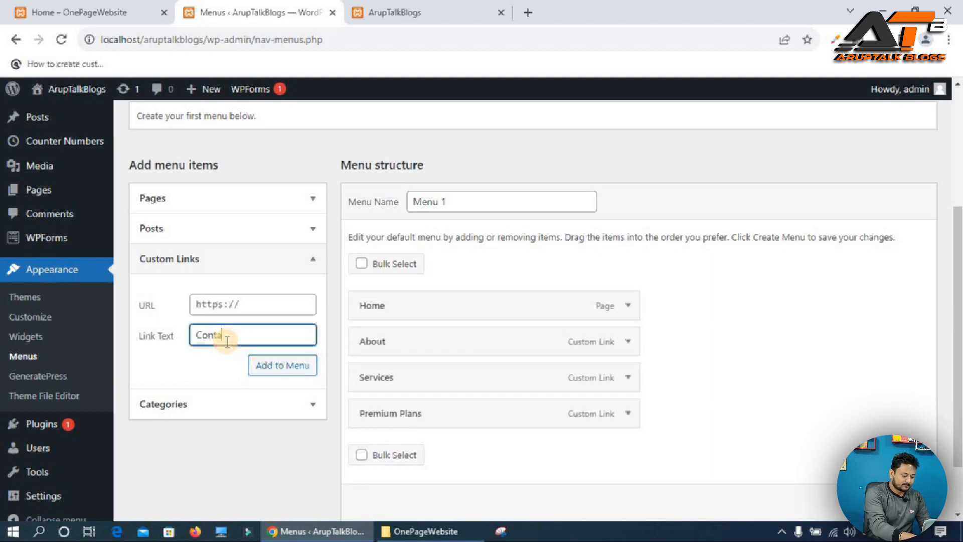
text(Contact)
click(246, 300)
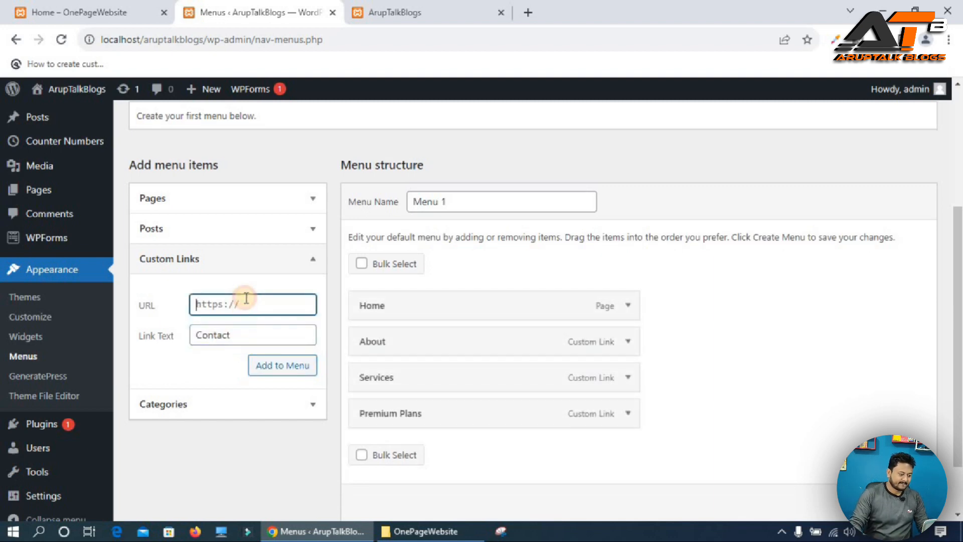
text(#)
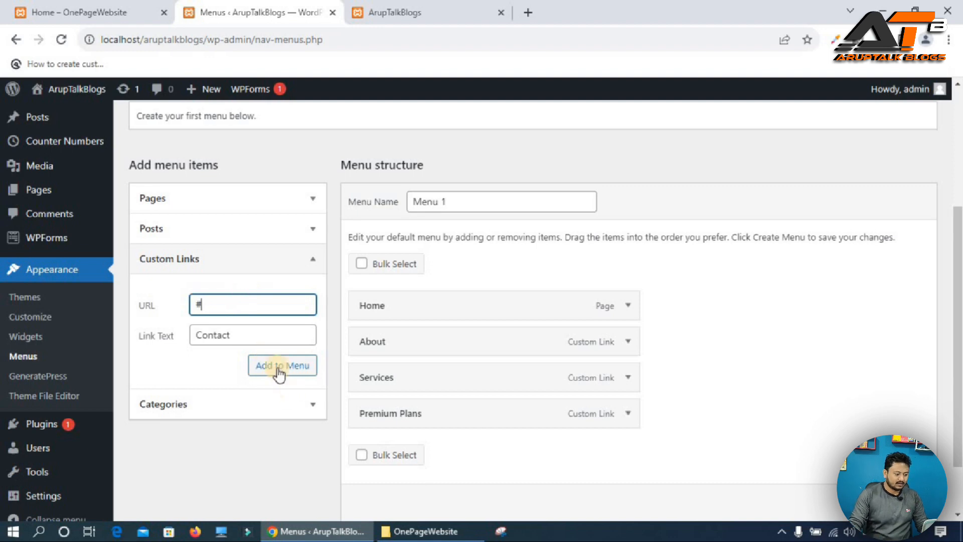
click(268, 367)
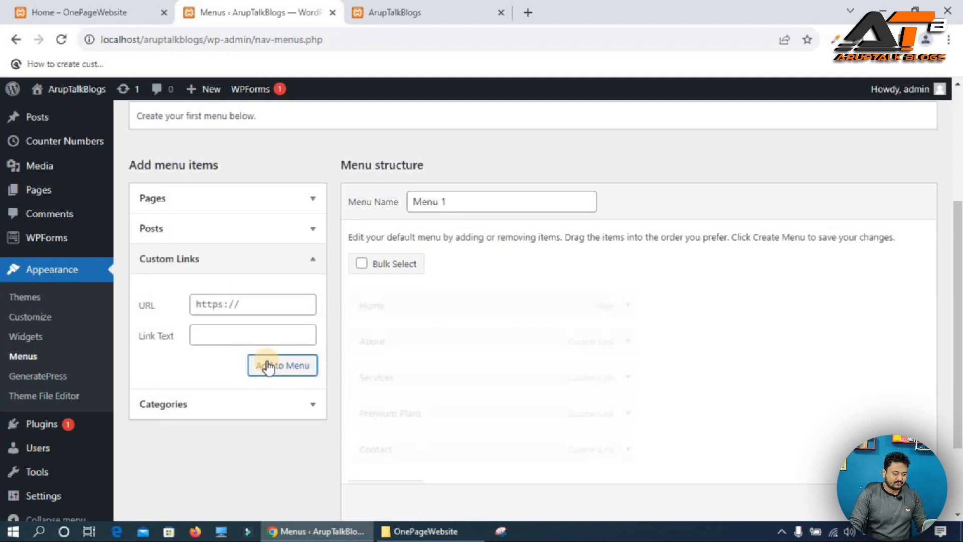
Save Menu 1 and assign it to the Primary Menu theme location.
scroll(365, 250, down, 2)
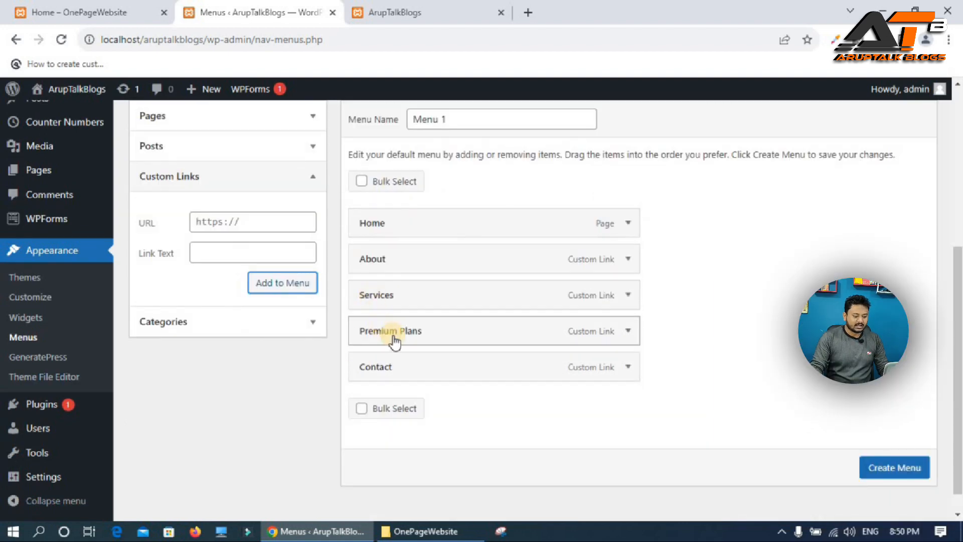
click(888, 471)
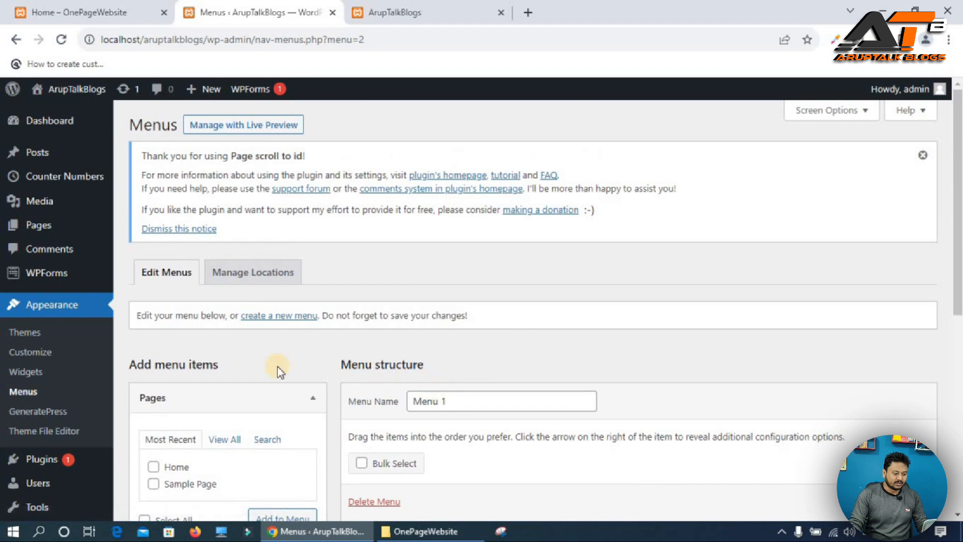
click(247, 275)
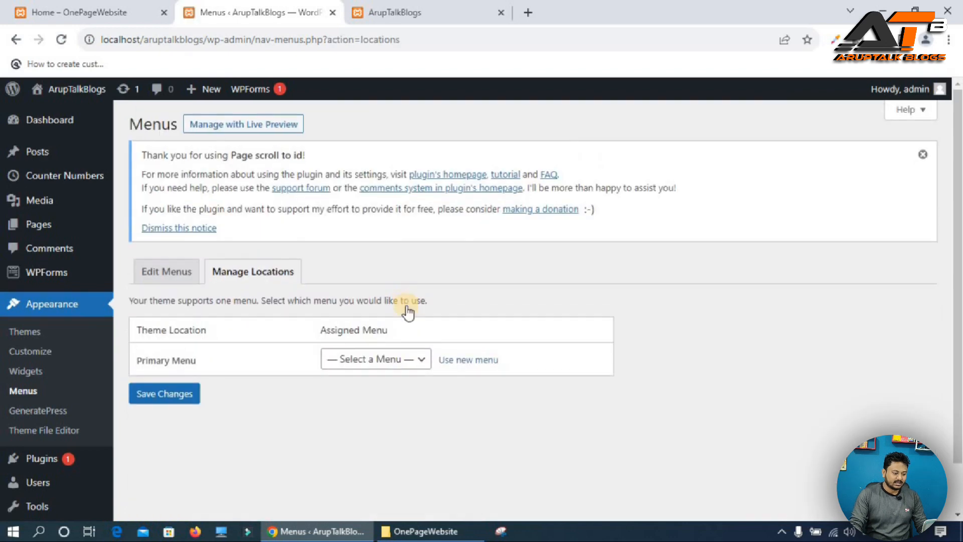
scroll(404, 309, down, 1)
click(376, 304)
click(348, 339)
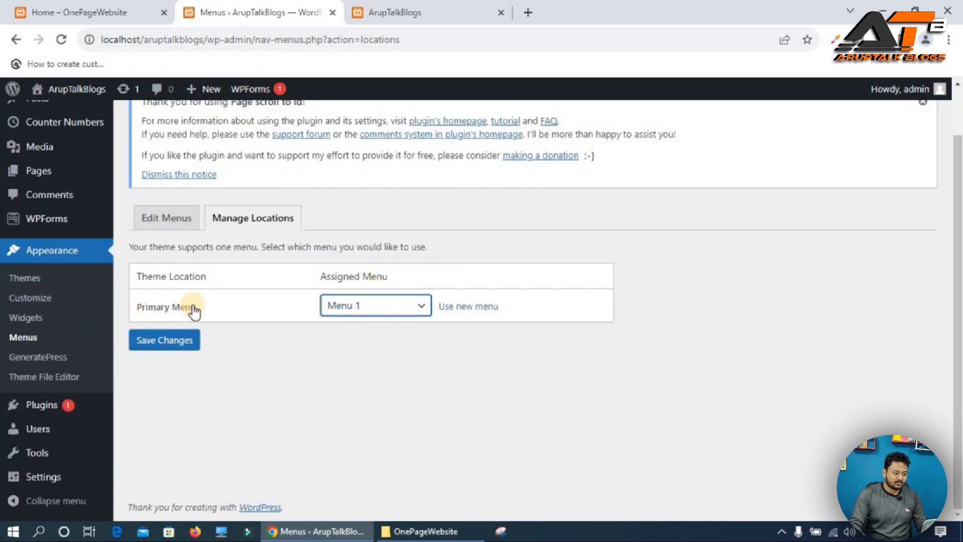
click(156, 341)
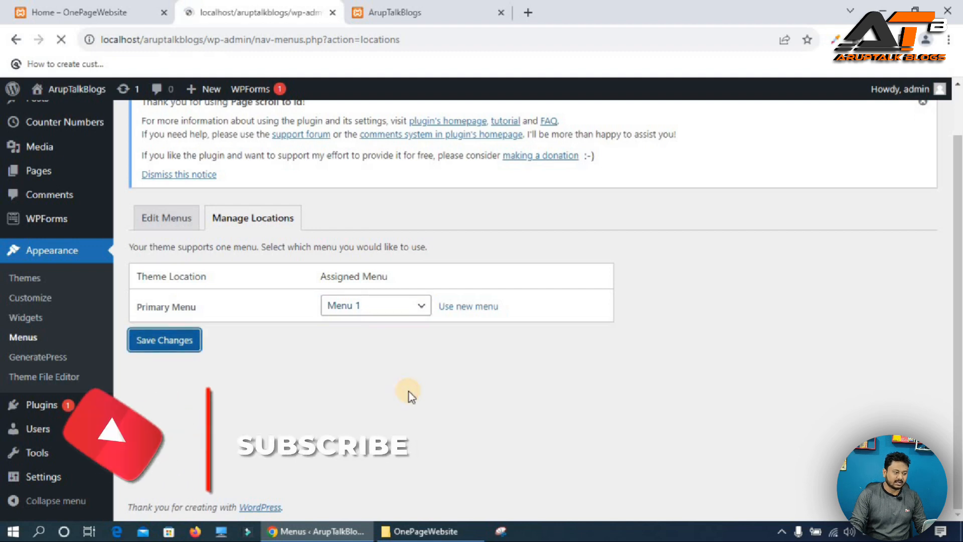
Check the new navigation menu on the live site and compare it with the reference OnePageWebsite.
key(ctrl+Tab)
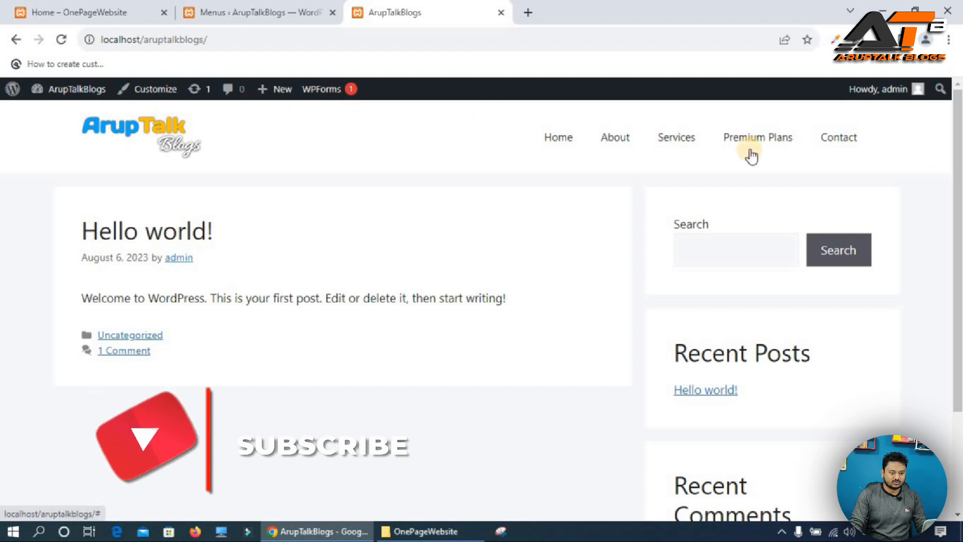
click(621, 143)
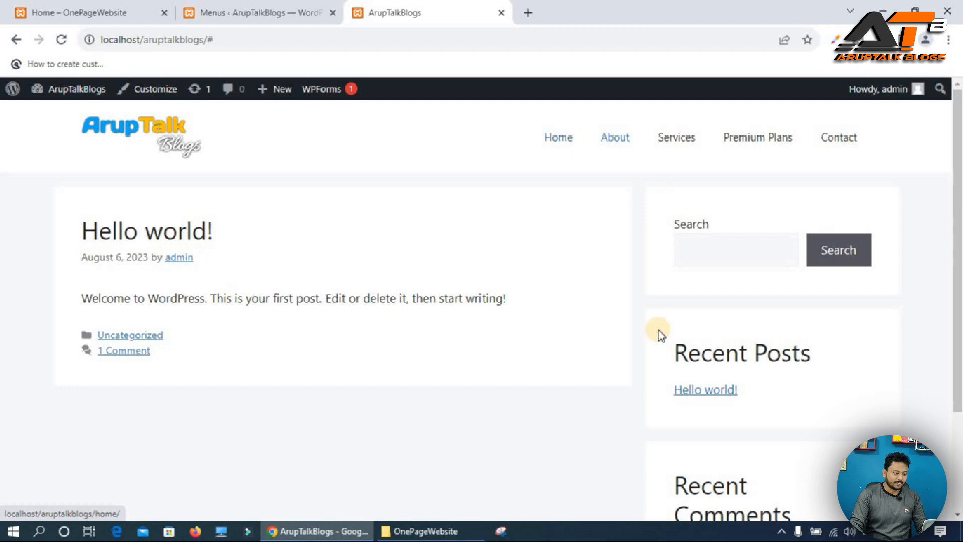
click(40, 11)
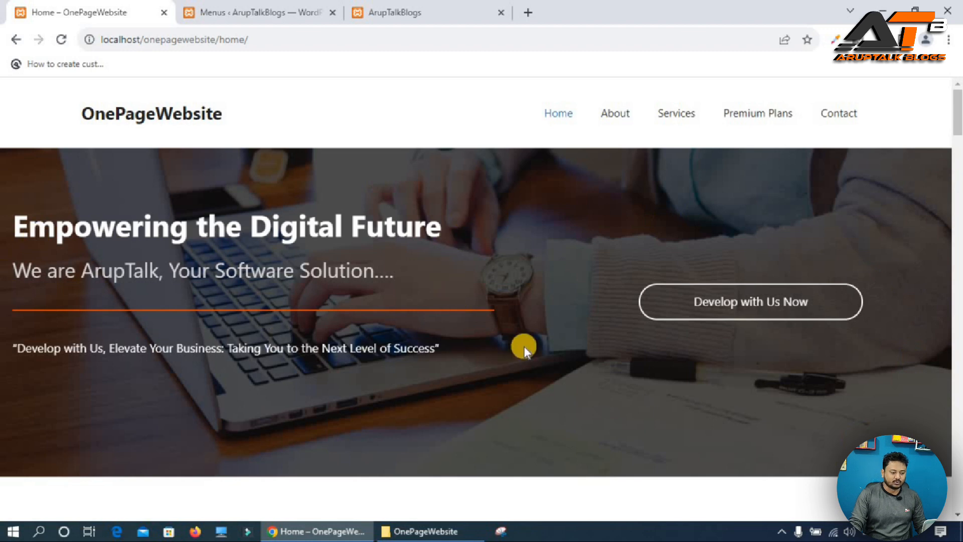
click(253, 12)
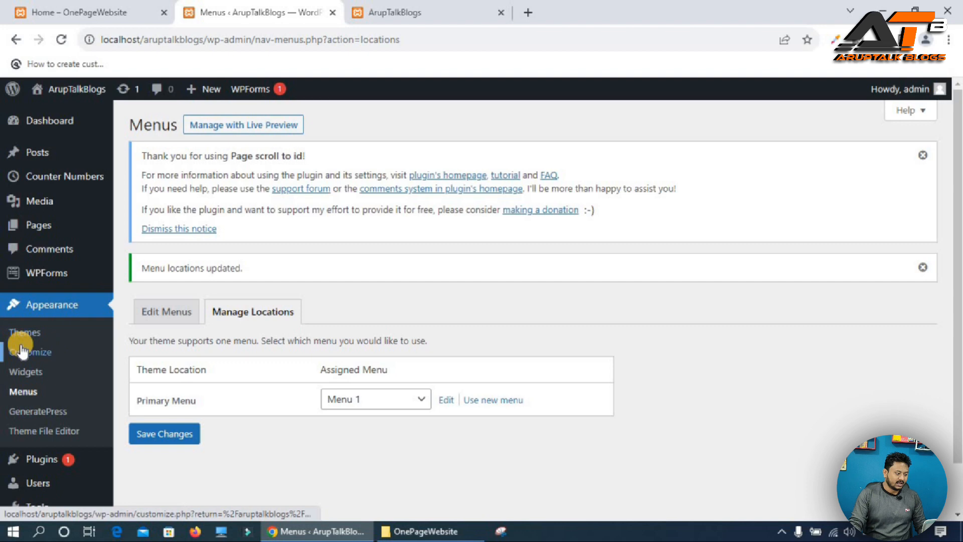
Open the Home page in the block editor and insert a single-column Columns block.
mouse_move(46, 224)
click(143, 227)
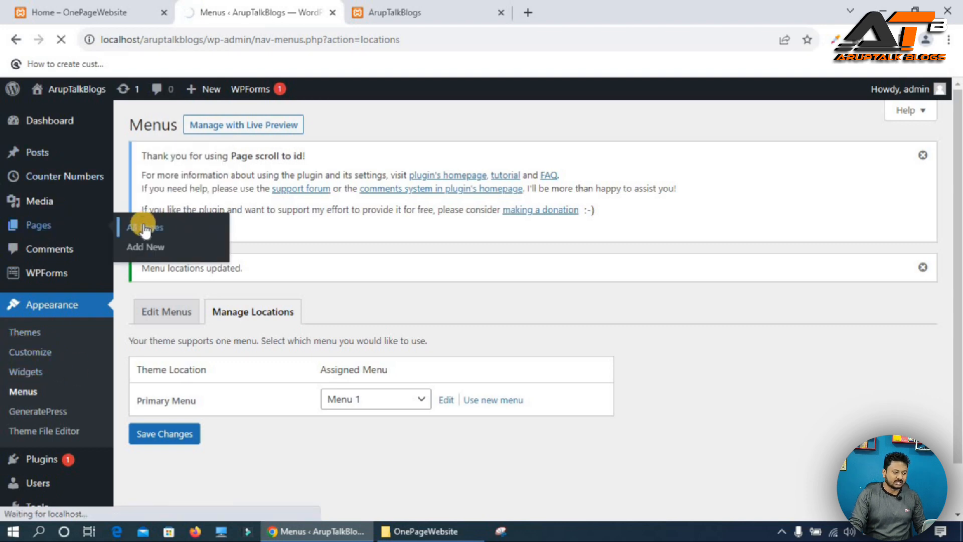
scroll(301, 358, down, 1)
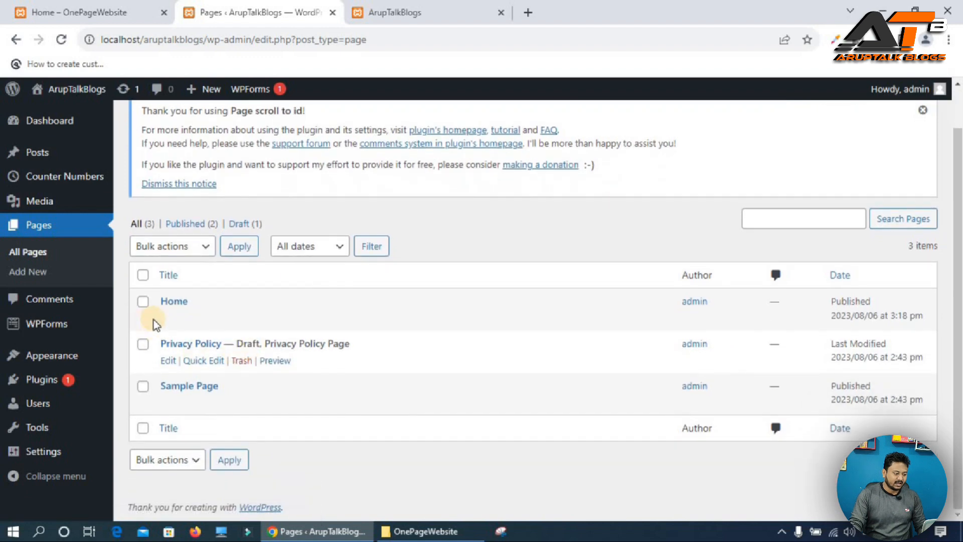
click(168, 318)
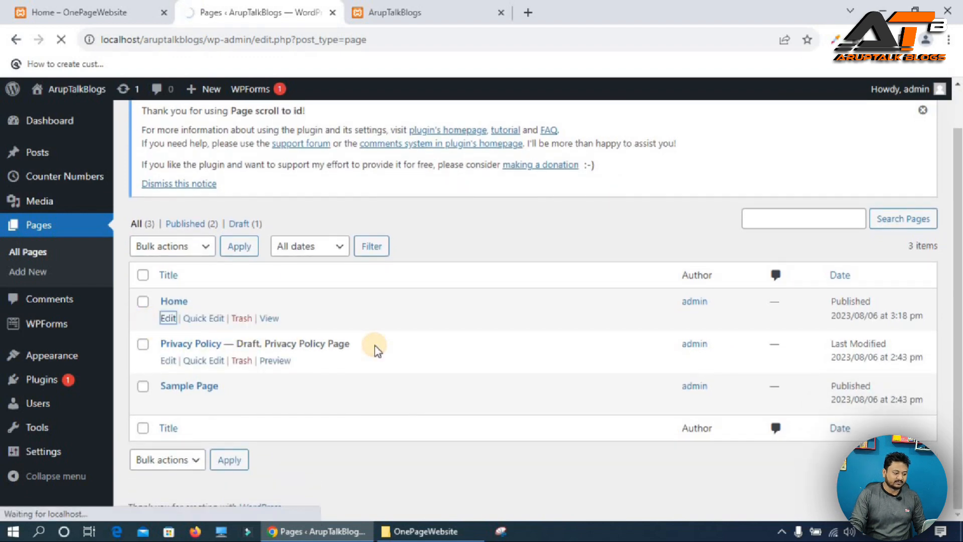
click(36, 233)
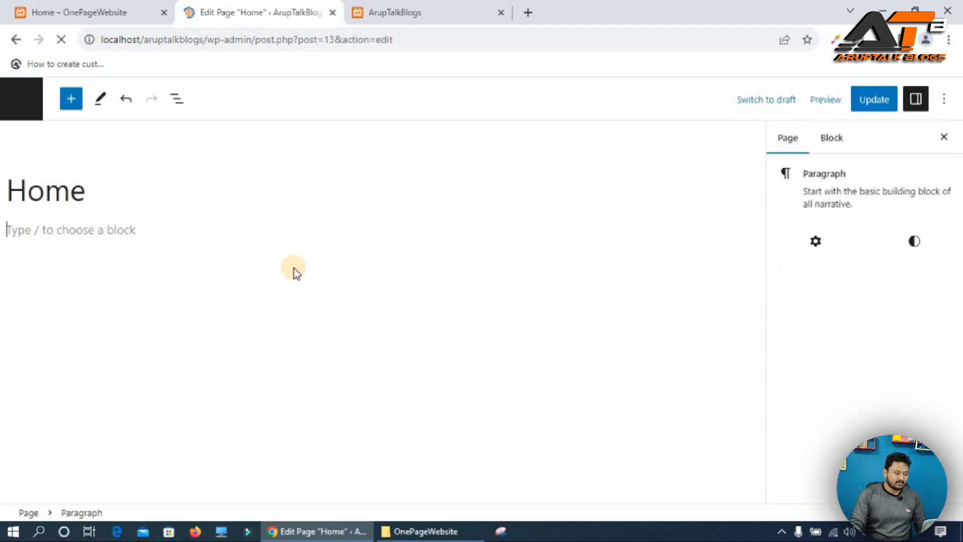
text(/)
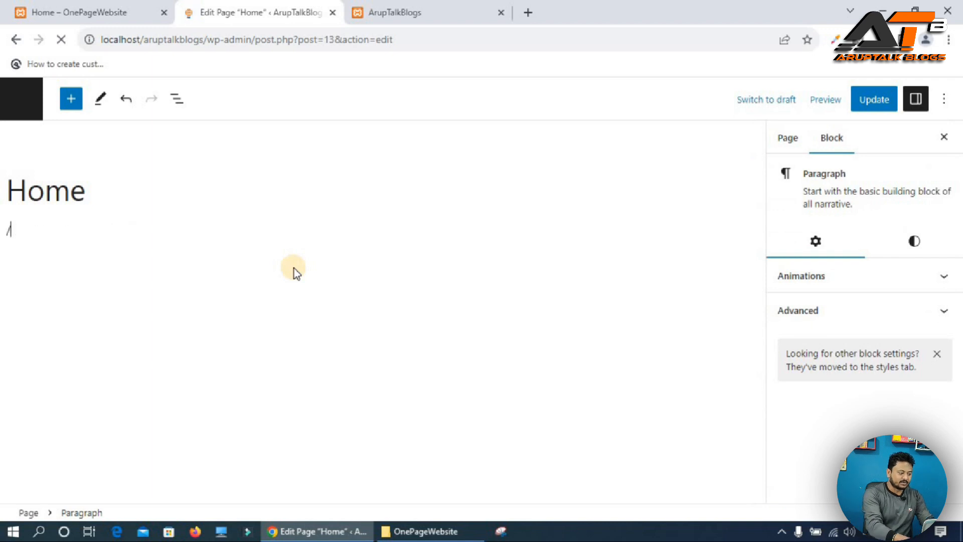
text(cl)
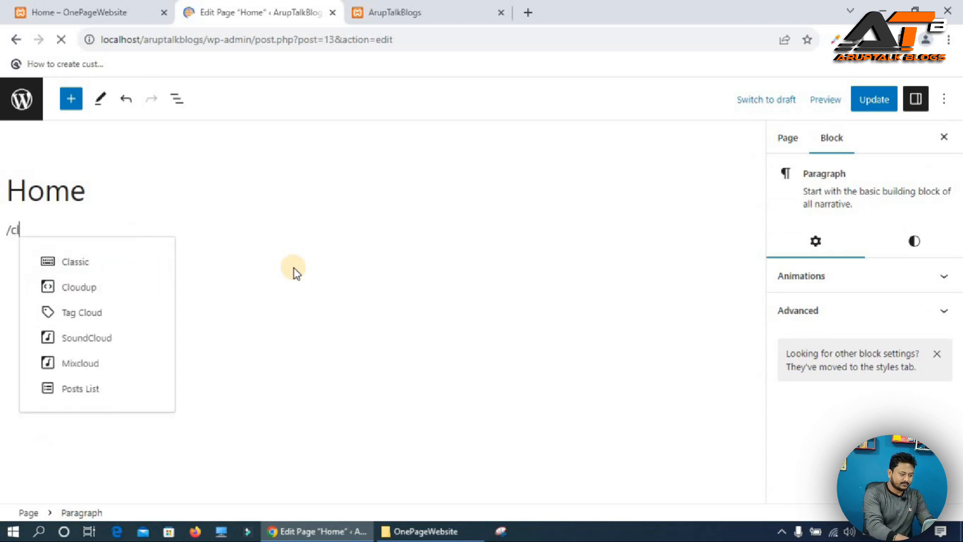
text(olu)
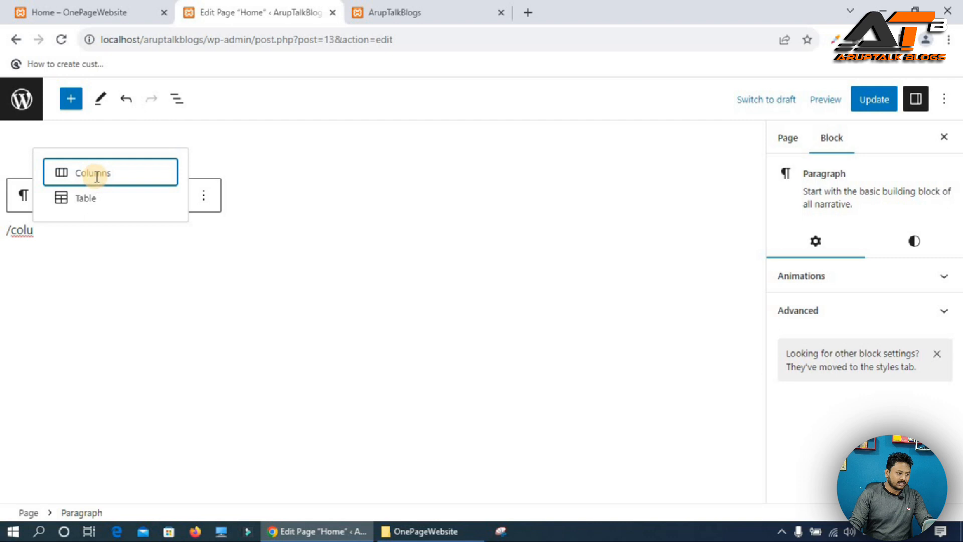
click(97, 175)
click(55, 322)
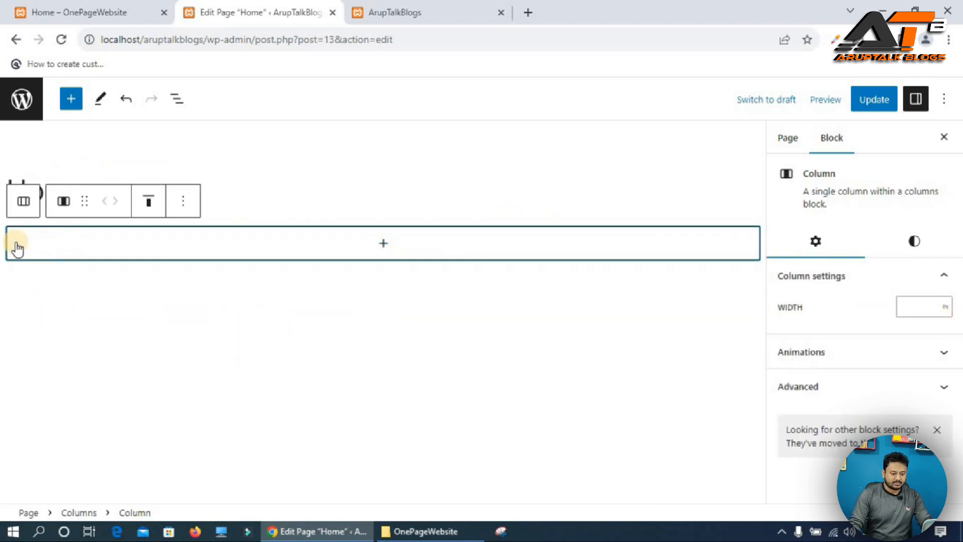
Insert a Cover block in the column and upload header Background.jpg as its image.
click(385, 245)
text(co)
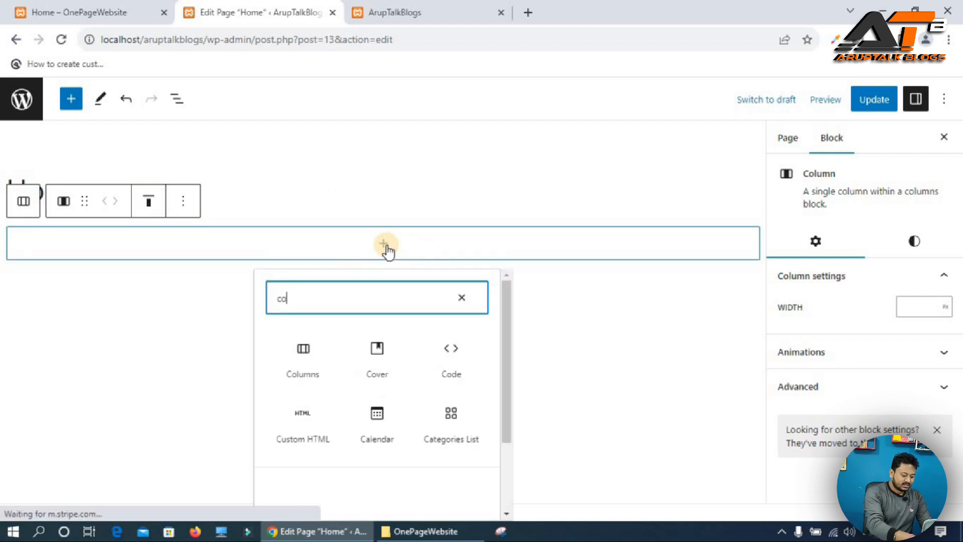
text(ver)
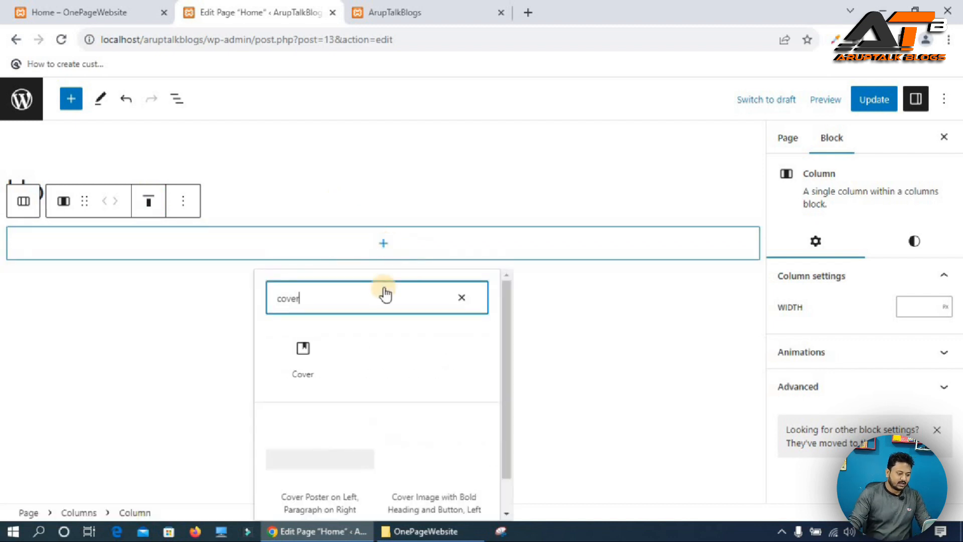
click(298, 365)
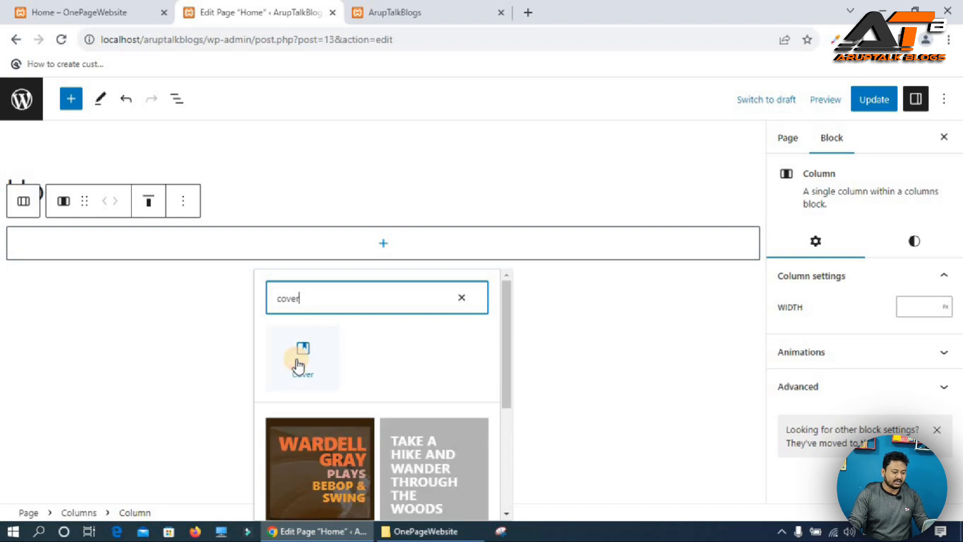
click(296, 360)
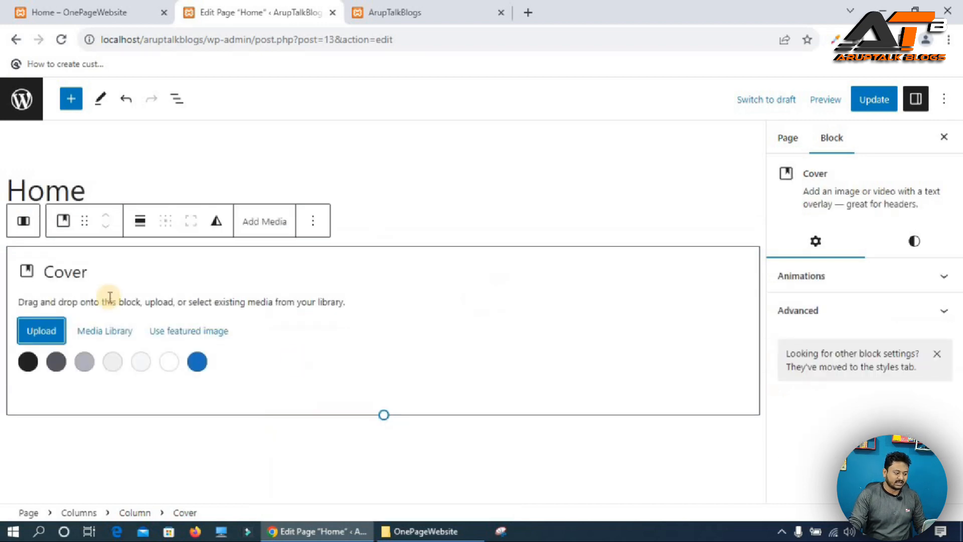
click(37, 331)
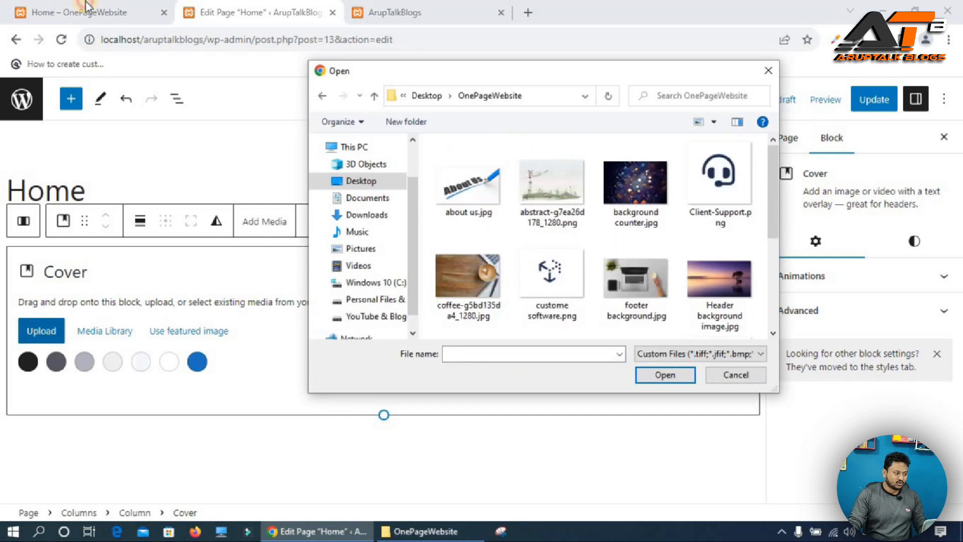
click(83, 6)
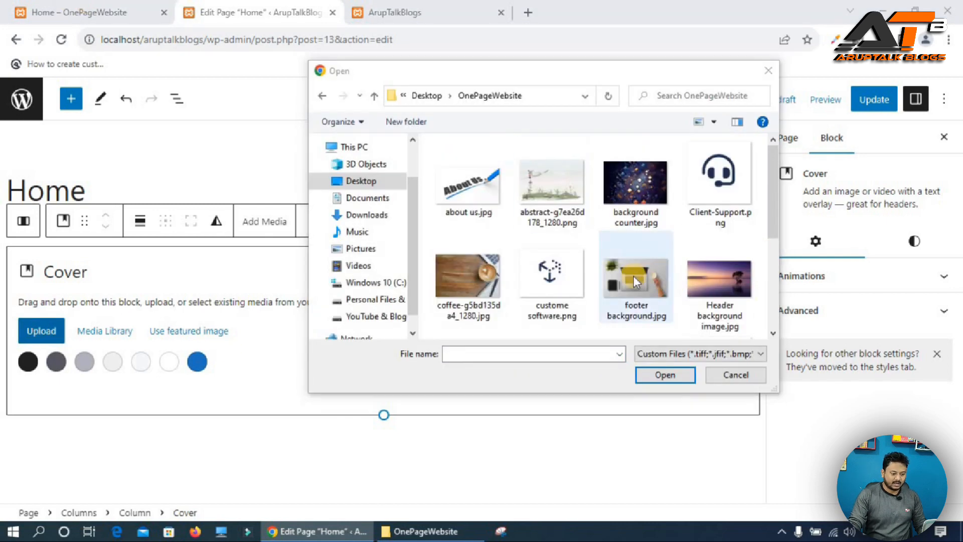
scroll(635, 280, down, 3)
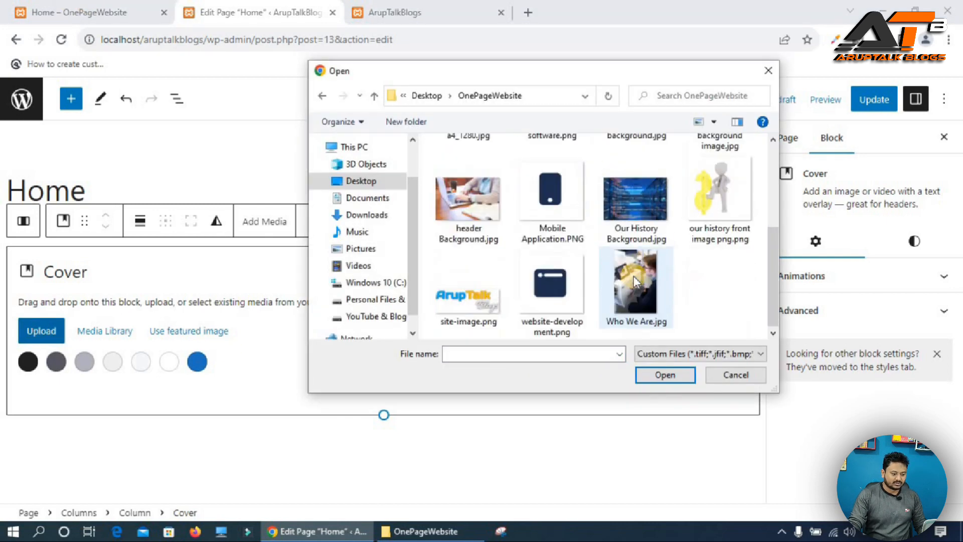
click(471, 204)
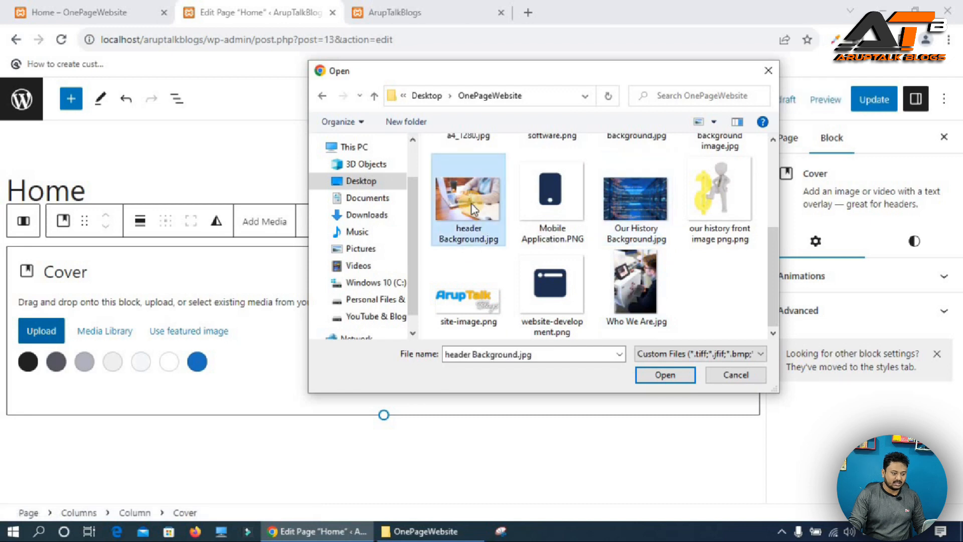
click(659, 374)
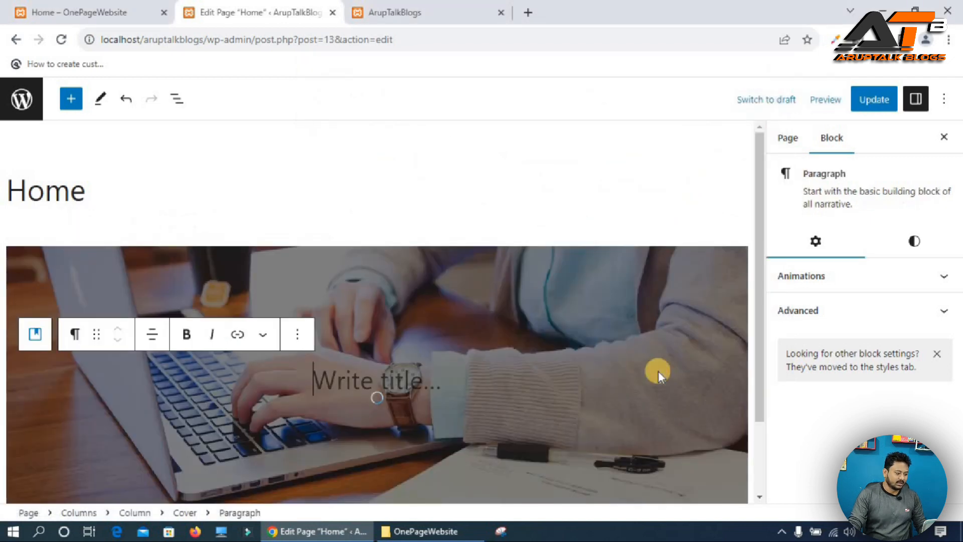
Remove the placeholder title paragraph from the cover.
click(297, 335)
scroll(423, 252, down, 3)
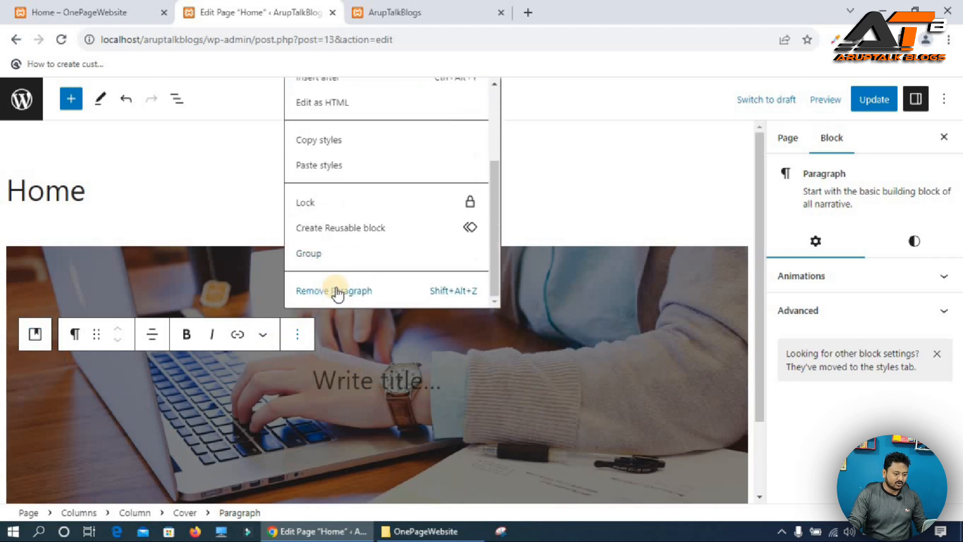
click(421, 301)
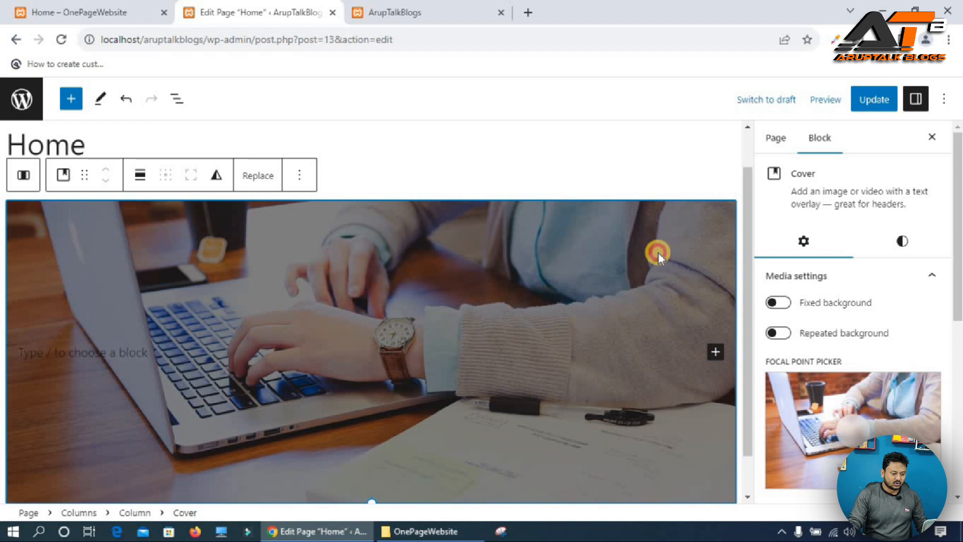
Enable a fixed background for the cover and set its overlay opacity to 70.
click(779, 302)
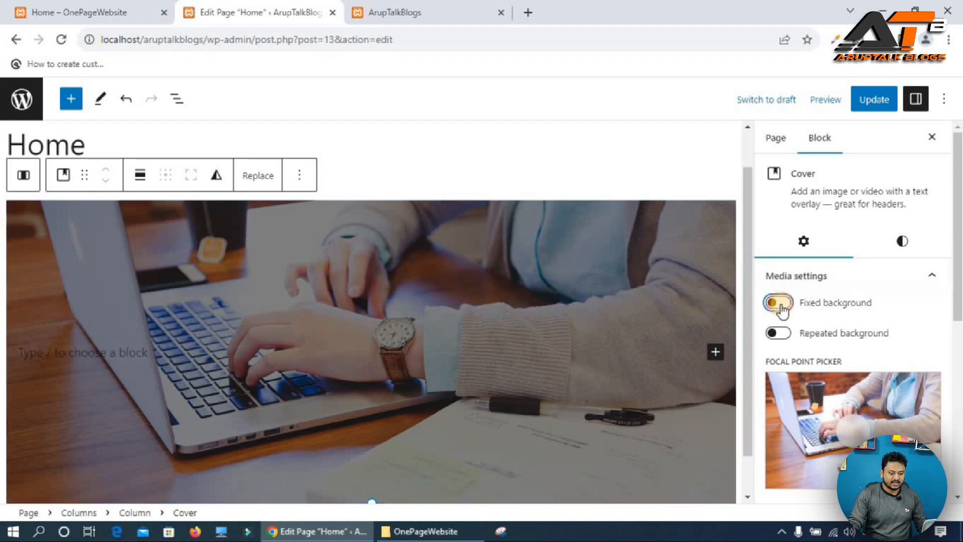
click(903, 250)
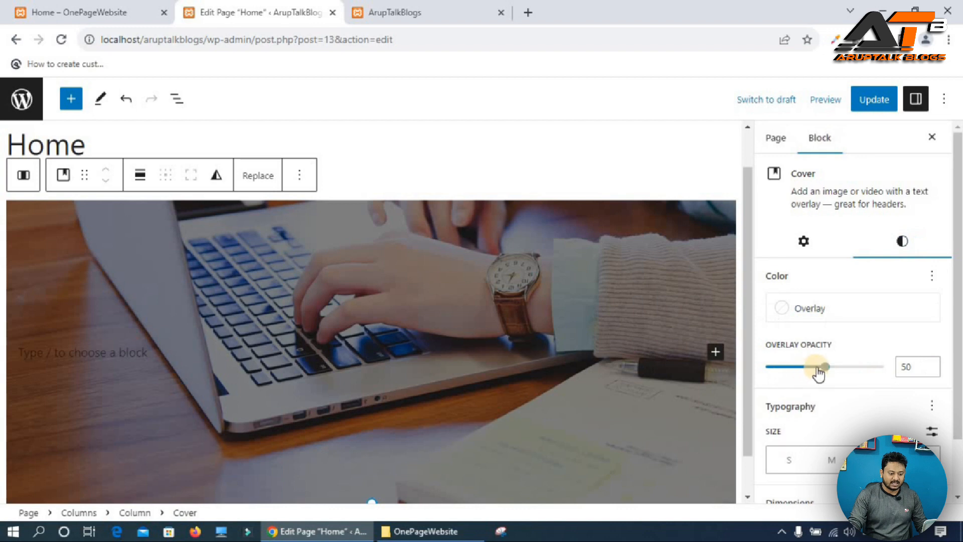
drag(835, 371, 848, 366)
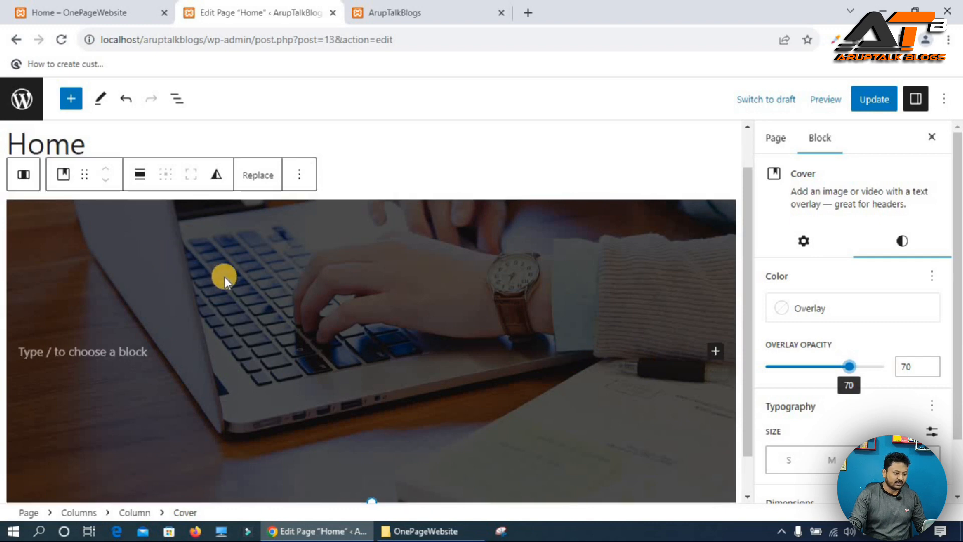
Insert a 66 / 33 two-column Columns block inside the cover.
click(266, 342)
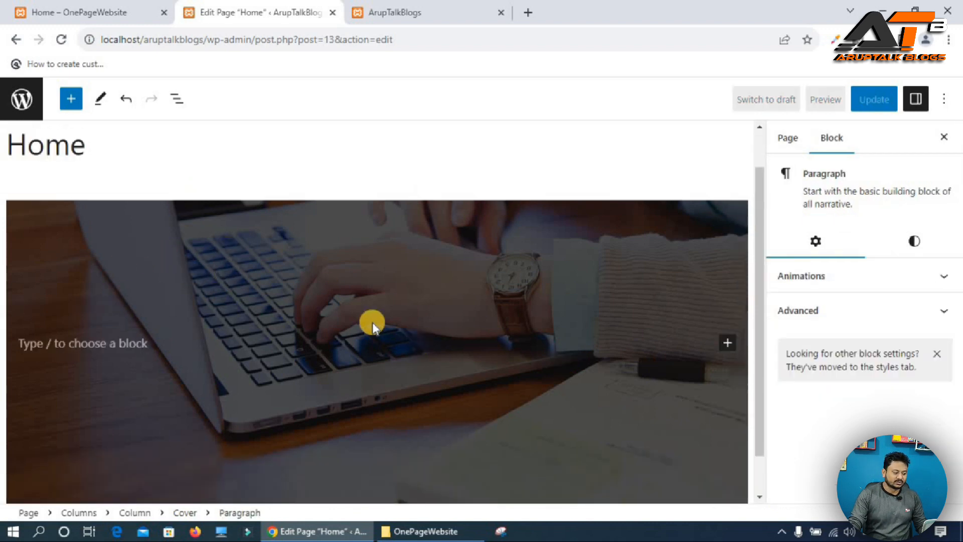
text(/colu)
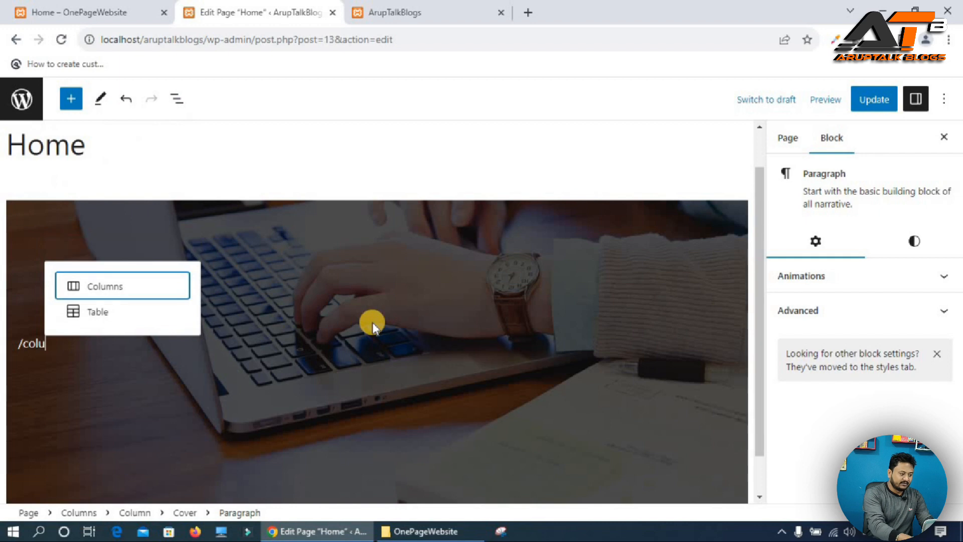
key(Return)
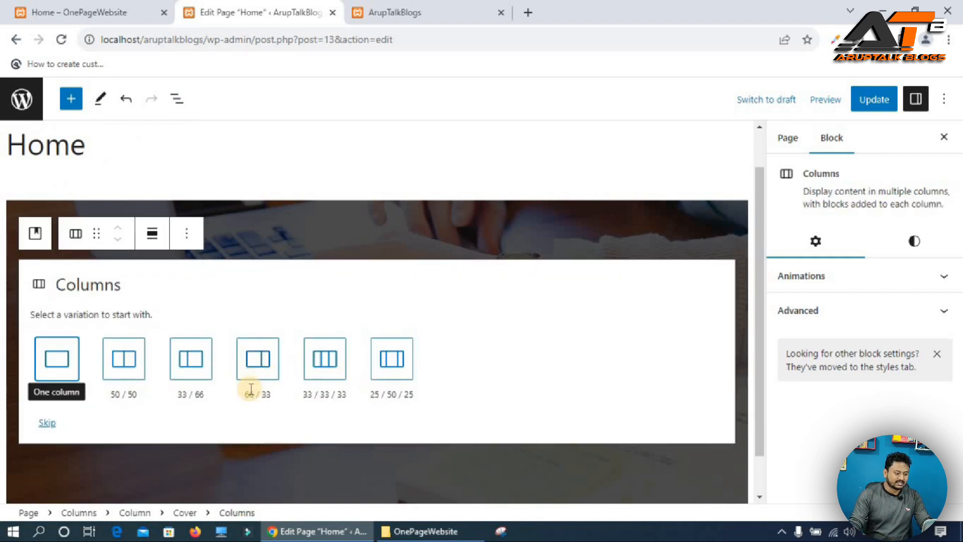
click(262, 361)
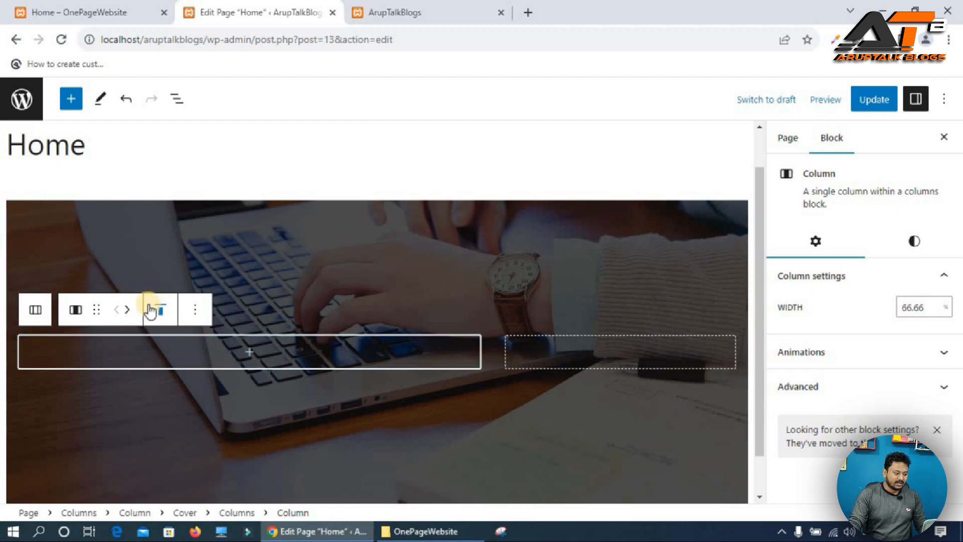
Set the vertical alignment of the inner Columns block to middle.
click(33, 309)
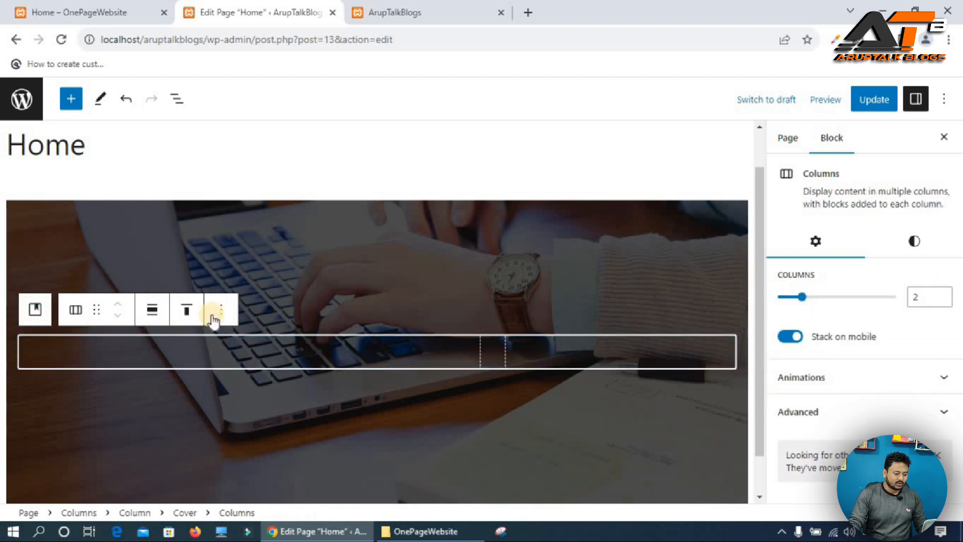
click(187, 309)
click(219, 380)
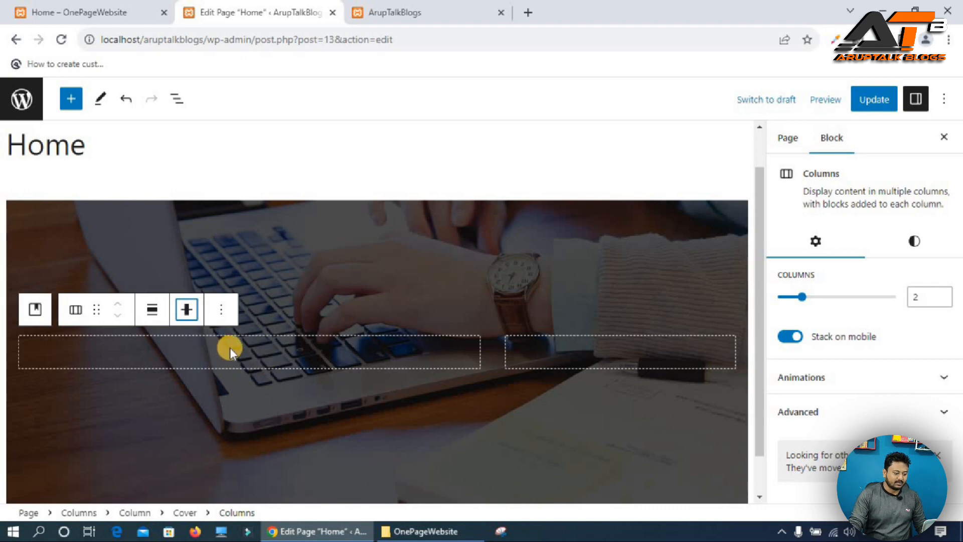
Copy the heading "Empowering the Digital Future" from the live site and paste it into a new Heading block in the left column.
click(84, 5)
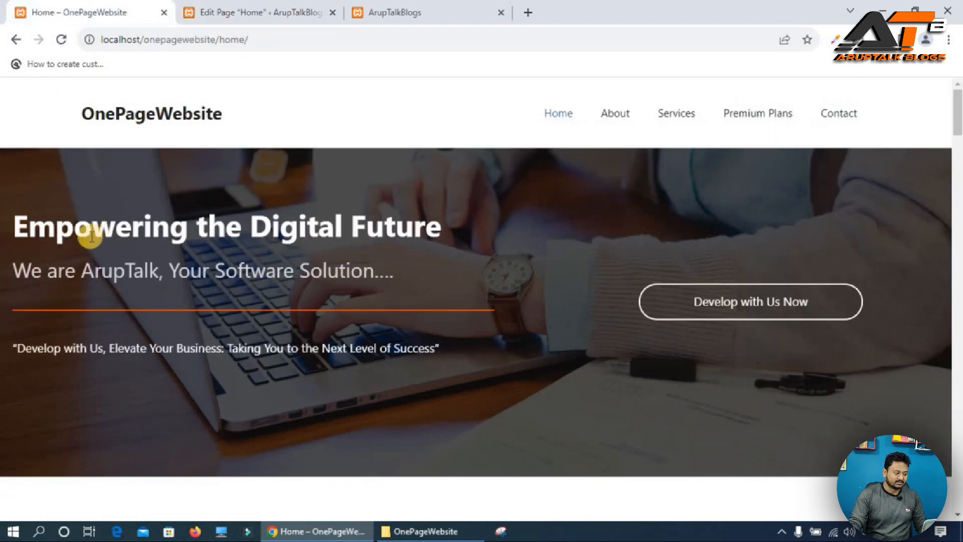
triple_click(96, 229)
key(ctrl+c)
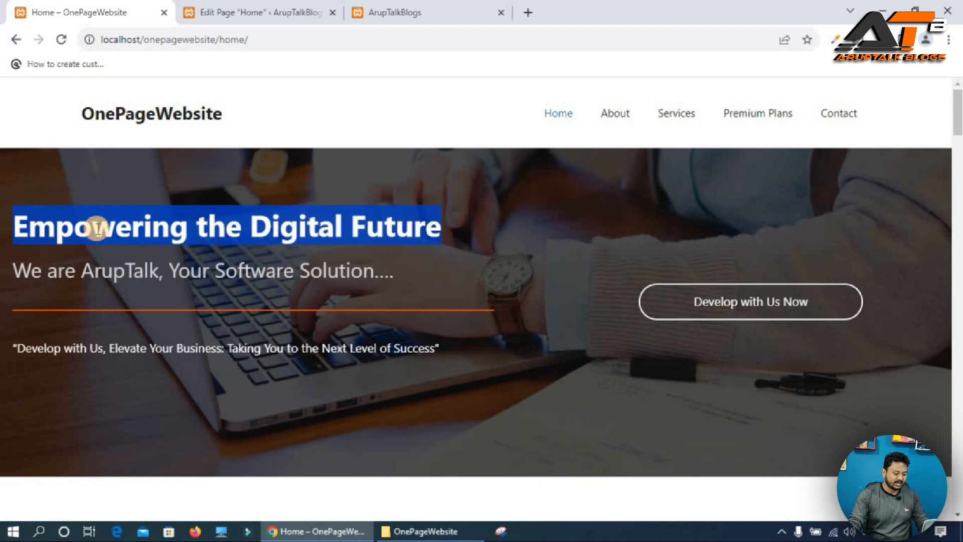
click(281, 11)
click(243, 353)
click(245, 352)
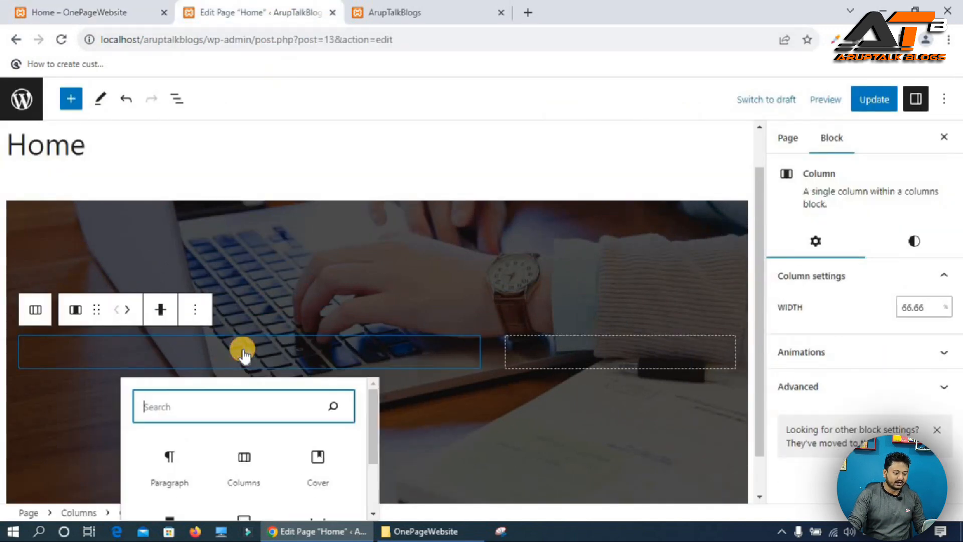
text(hea)
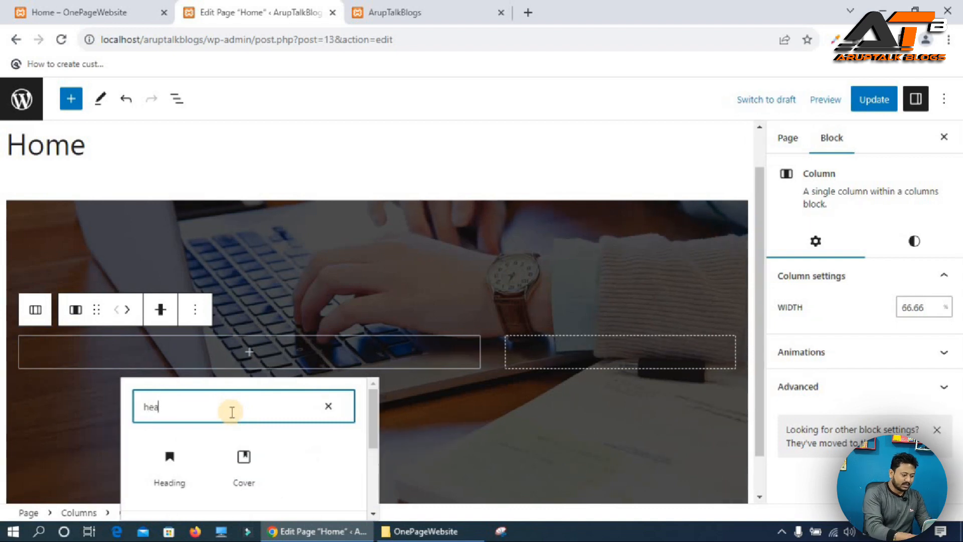
click(169, 466)
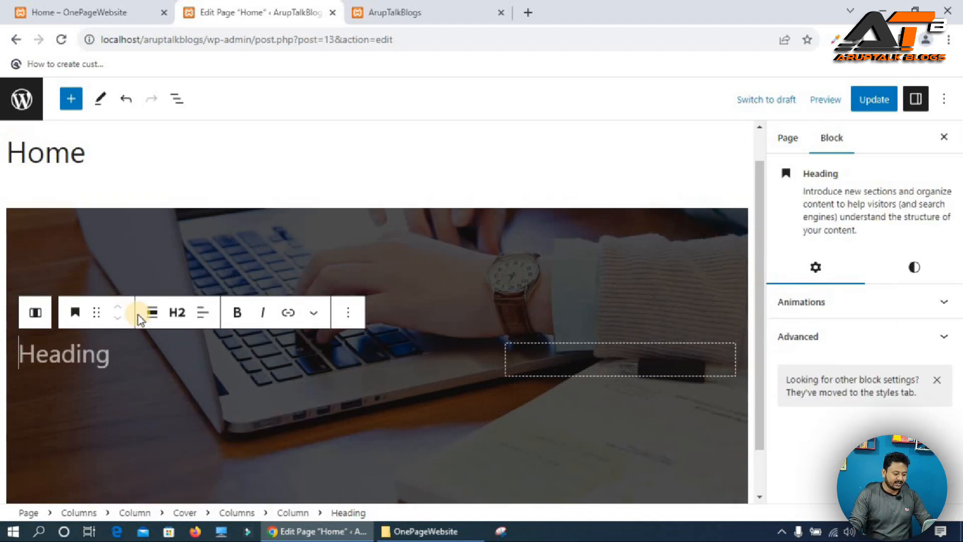
key(ctrl+v)
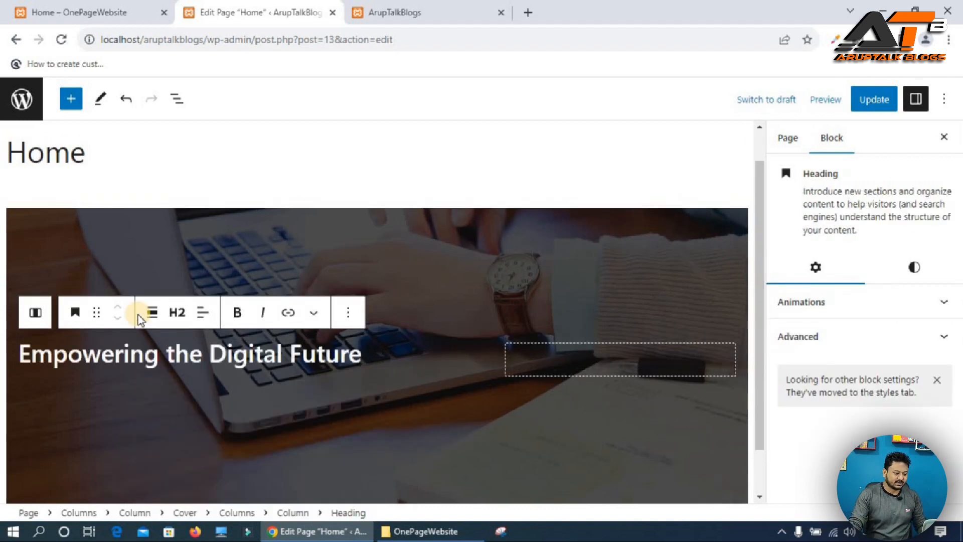
Change the heading level to H1, keeping its text left-aligned to match the live site.
click(176, 312)
click(182, 352)
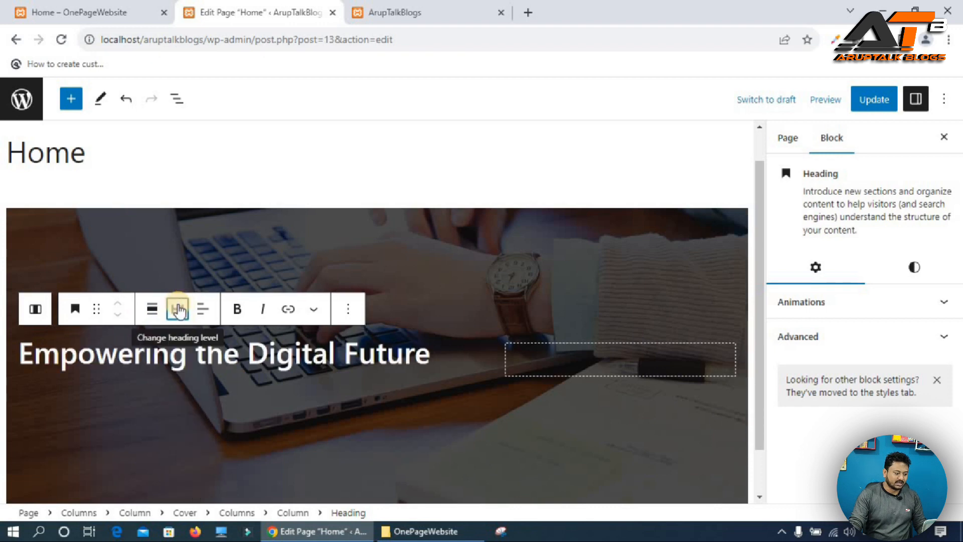
click(204, 310)
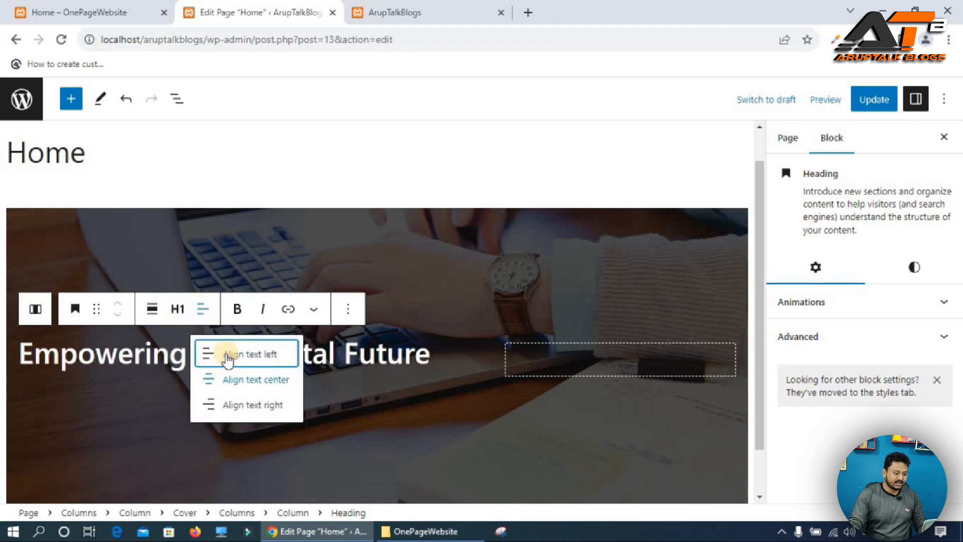
click(101, 6)
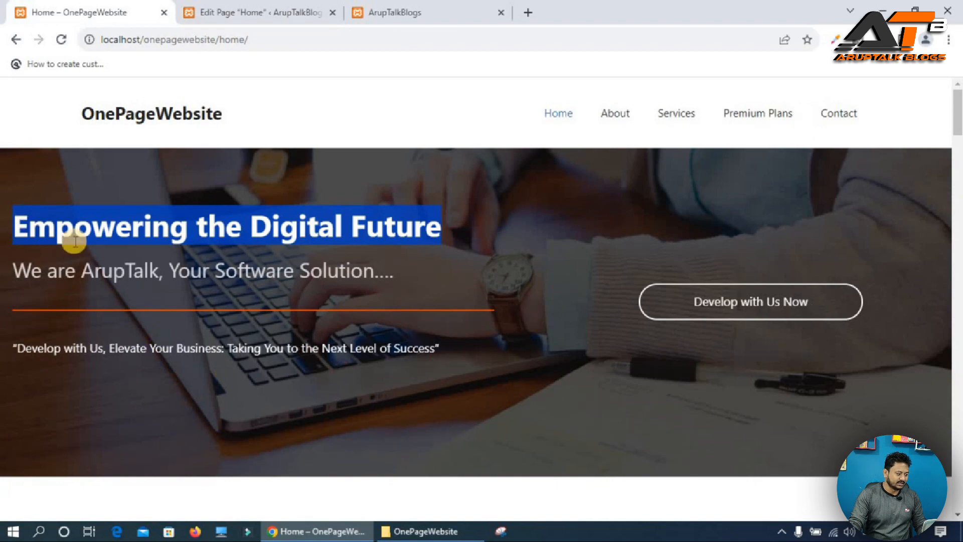
click(264, 11)
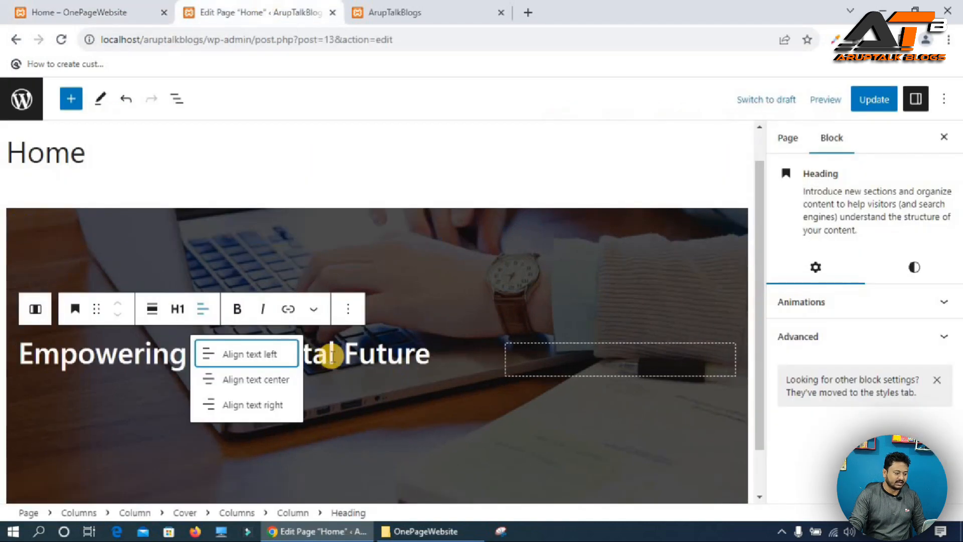
click(376, 355)
Copy the subtitle "We are ArupTalk, Your Software Solution...." from the live site and paste it as a new heading below.
click(95, 10)
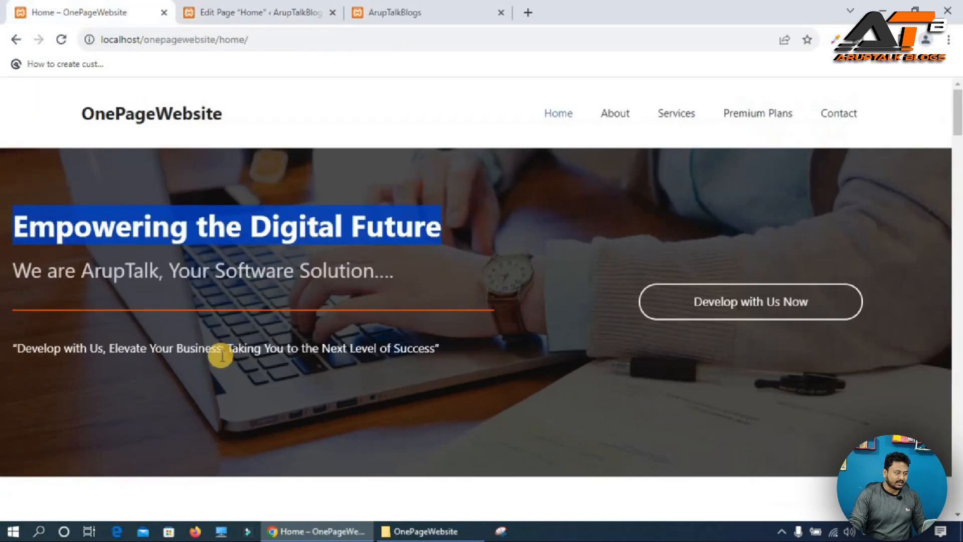
double_click(121, 262)
click(119, 264)
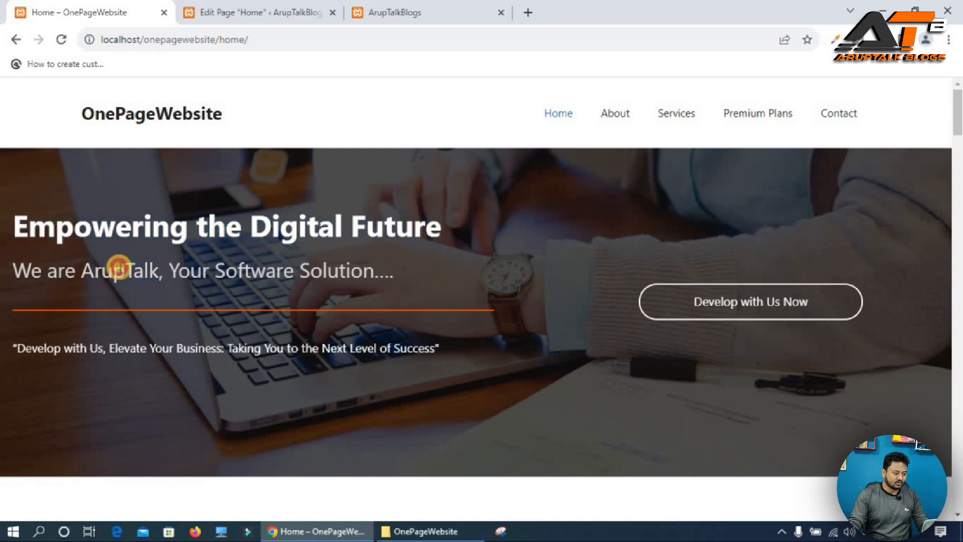
triple_click(118, 270)
key(ctrl+c)
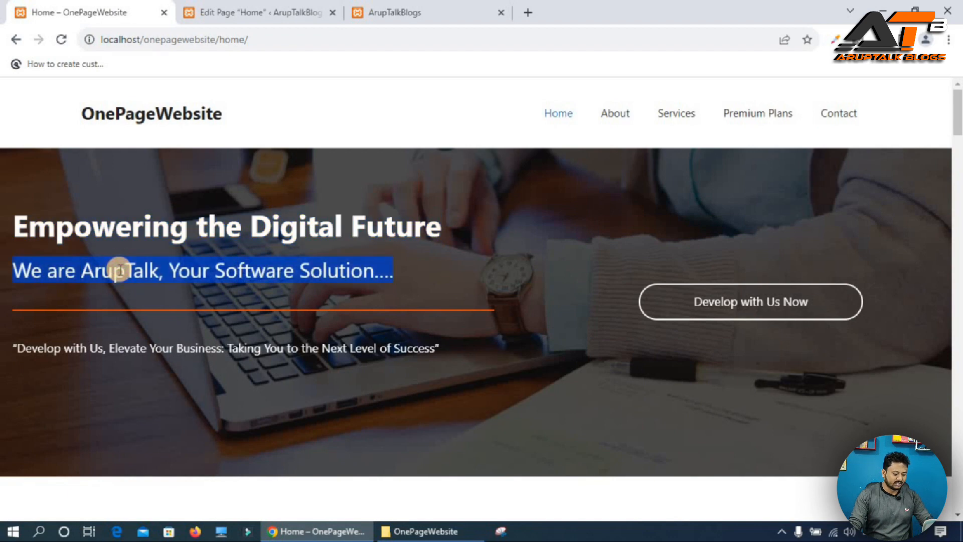
key(ctrl+Tab)
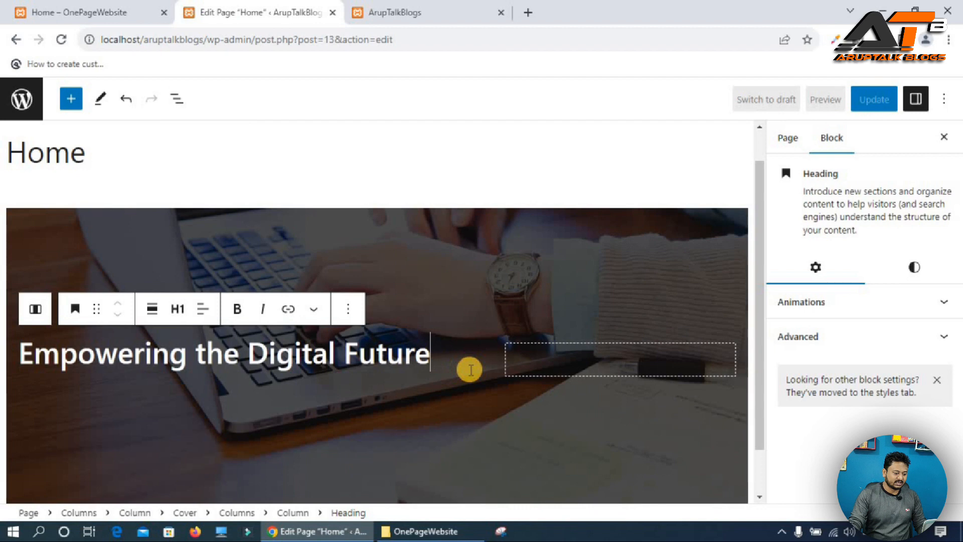
key(Return)
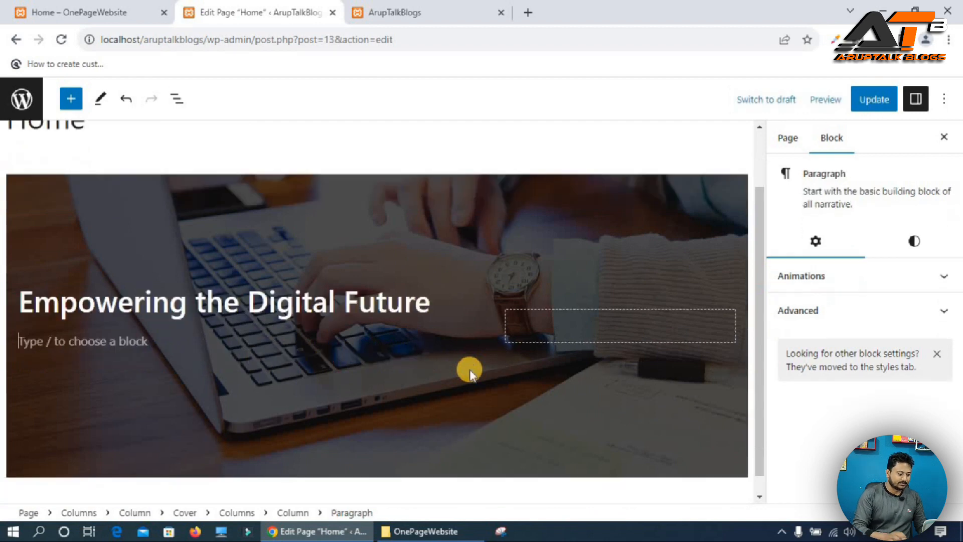
text(/heasd)
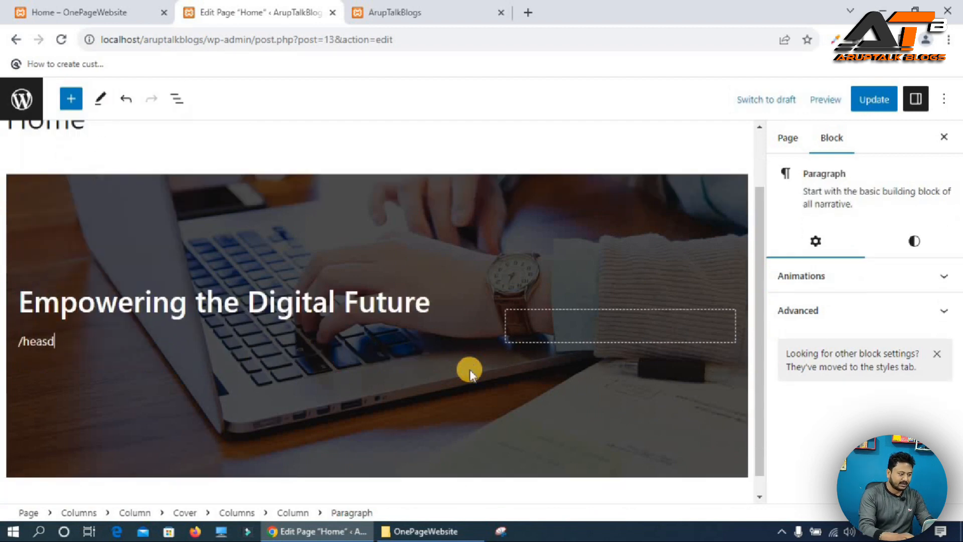
key(BackSpace)
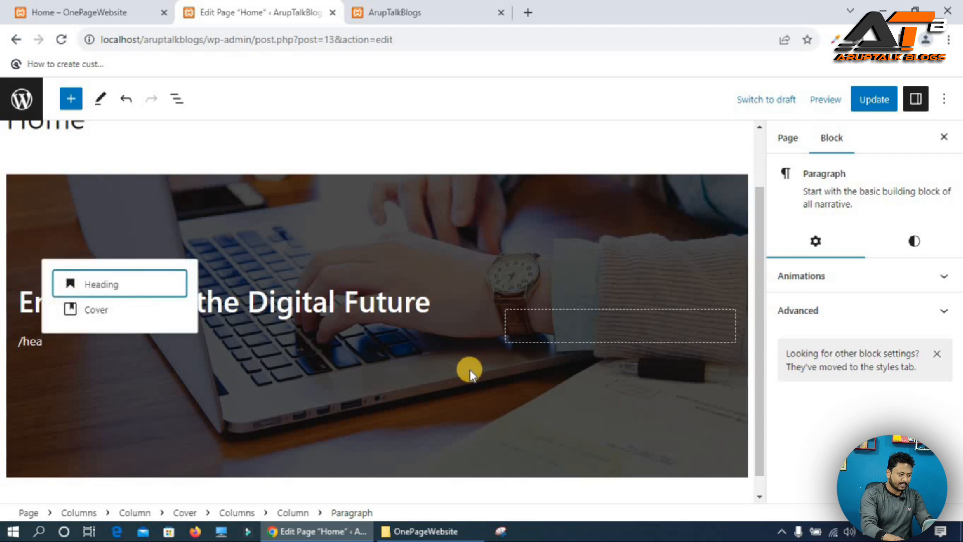
key(Return)
key(ctrl+v)
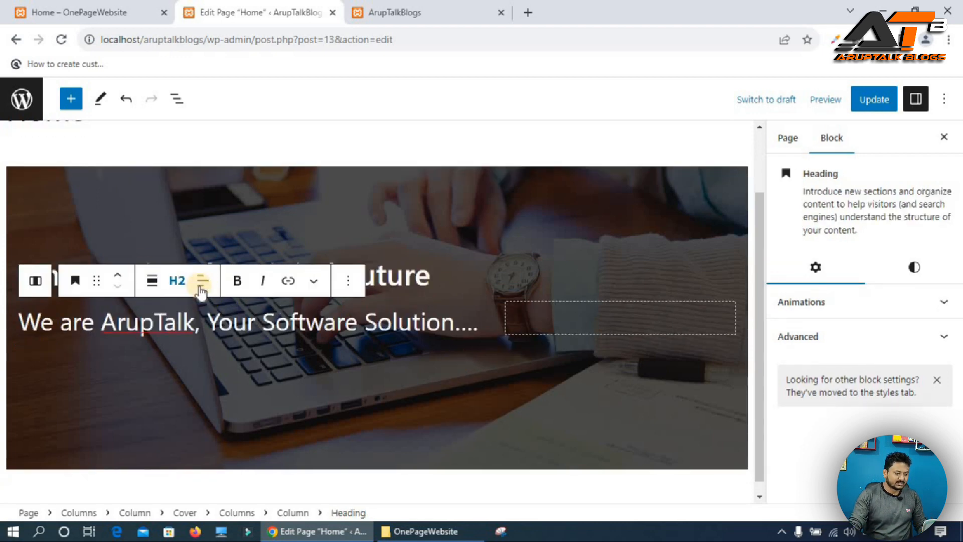
Change the subtitle heading level to H3.
click(177, 280)
click(182, 378)
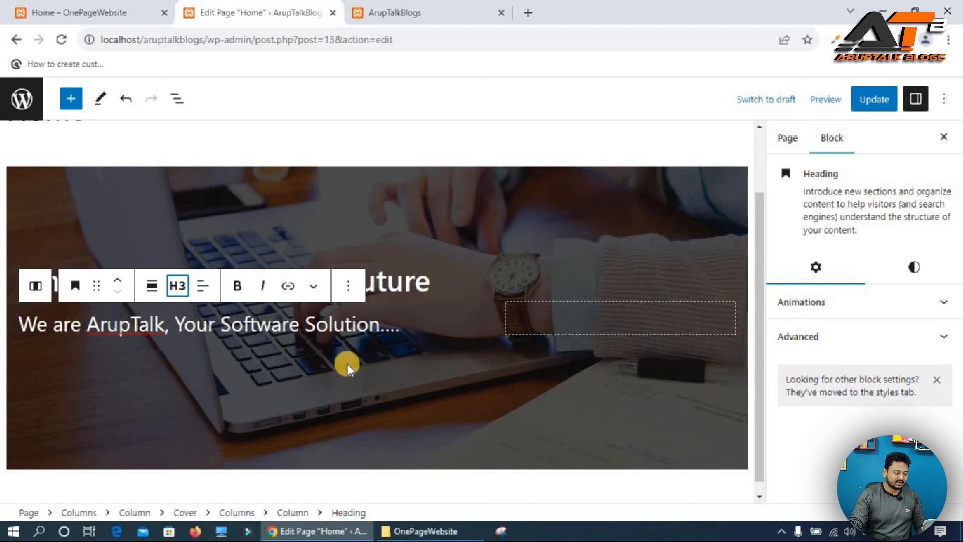
click(100, 12)
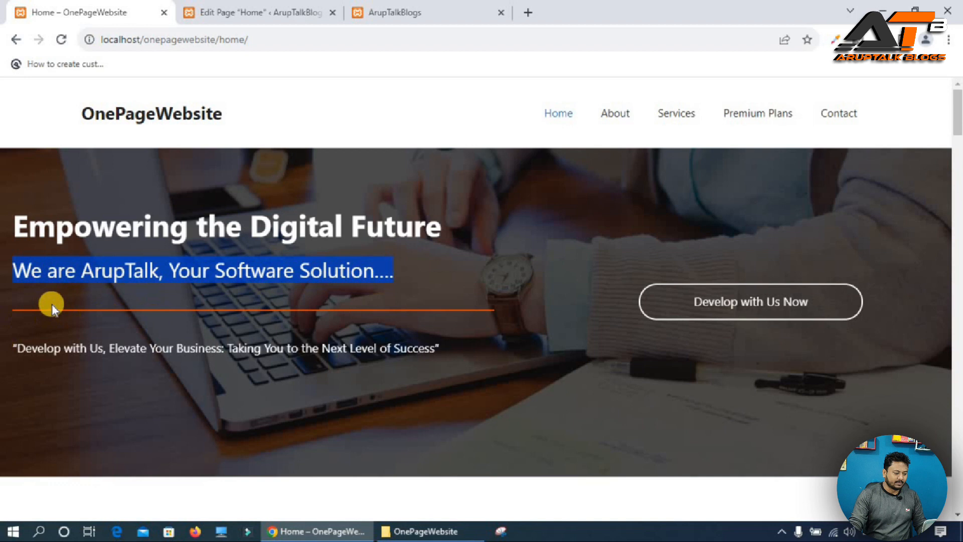
click(203, 11)
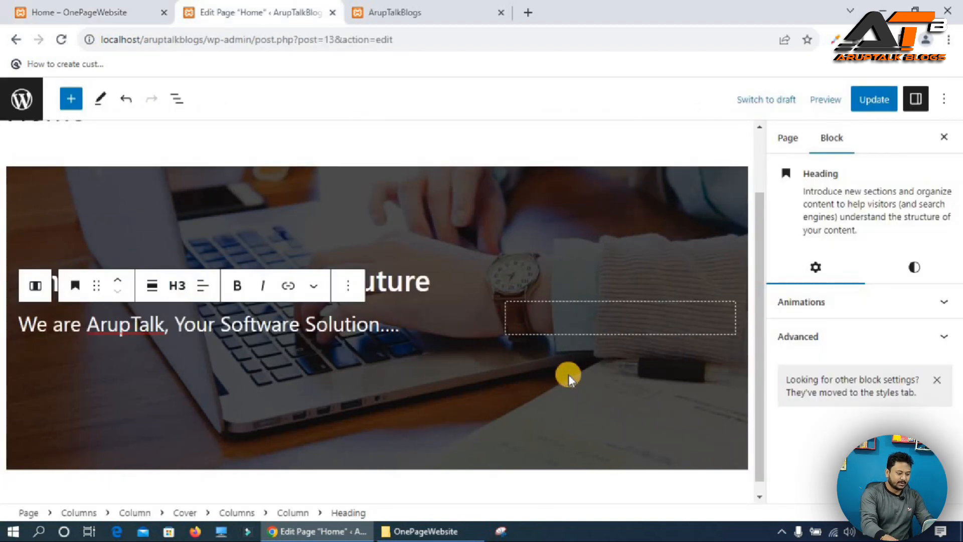
Insert a Separator block below the subtitle.
key(Return)
text(/ser)
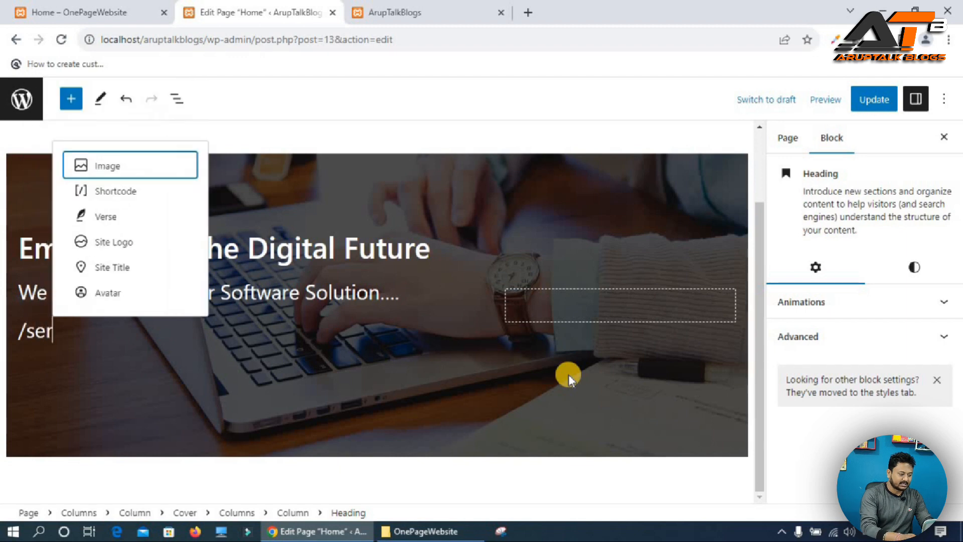
key(BackSpace)
text(p)
key(Return)
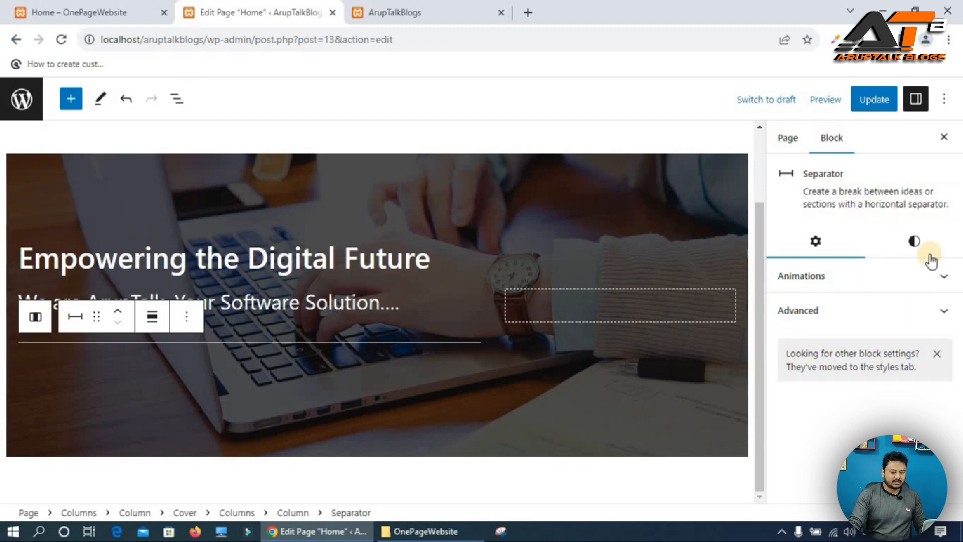
Set the separator's background color to the custom orange FEA502.
click(945, 243)
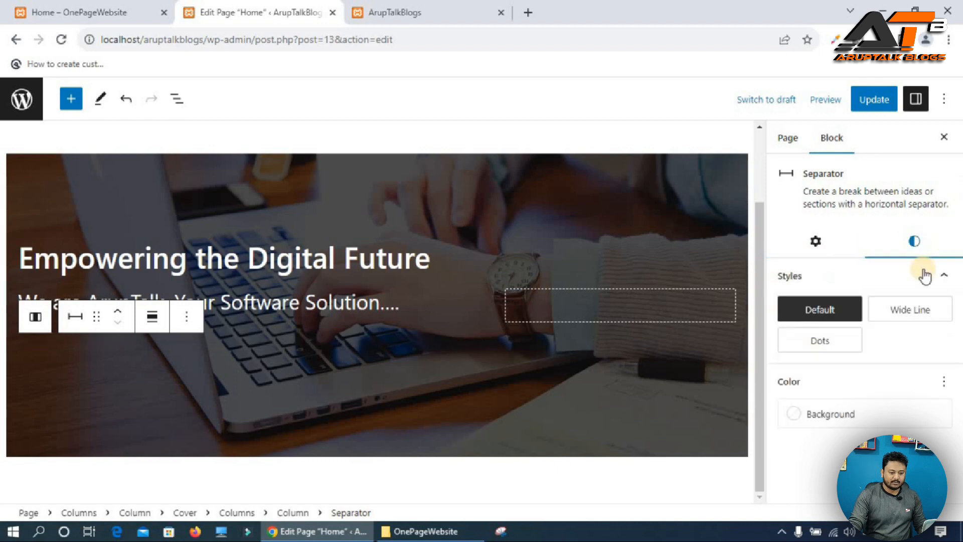
click(833, 415)
click(650, 309)
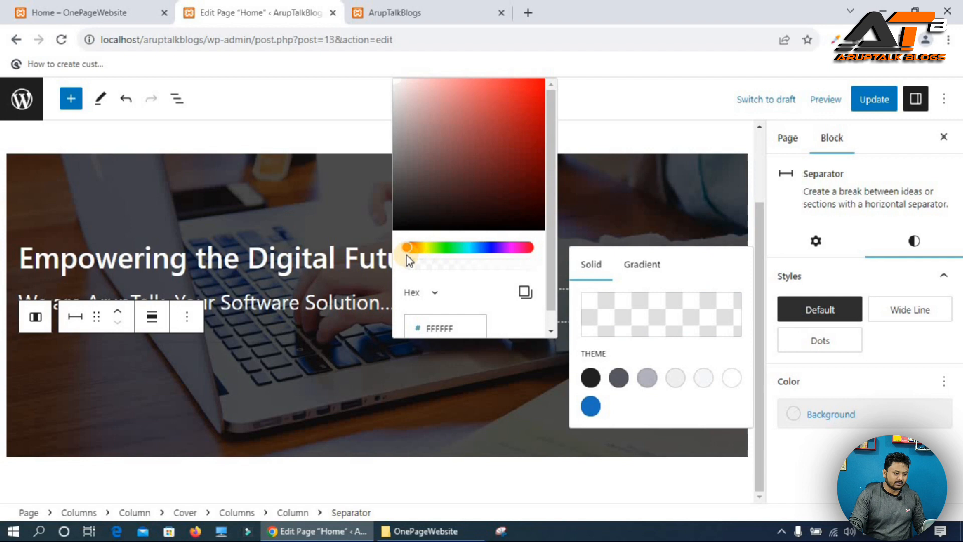
drag(407, 246, 421, 246)
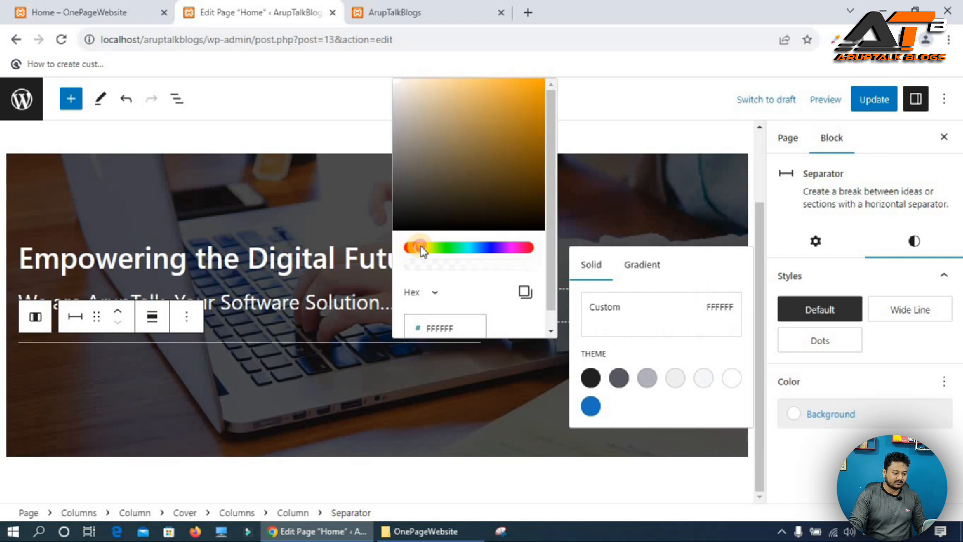
click(541, 80)
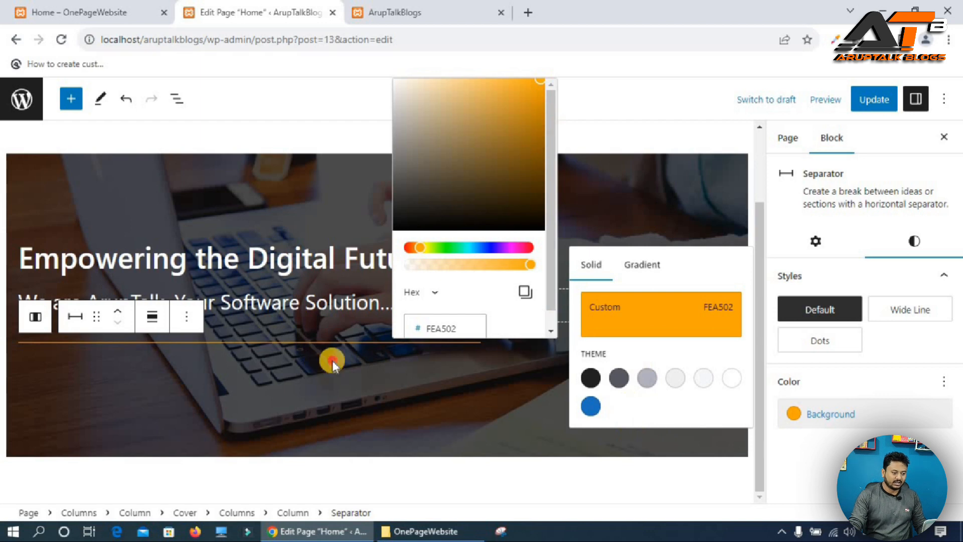
click(368, 351)
Copy the tagline "Develop with Us, Elevate Your Business: Taking You to the Next Level of Success" from the live site and paste it as a paragraph below the separator.
click(72, 11)
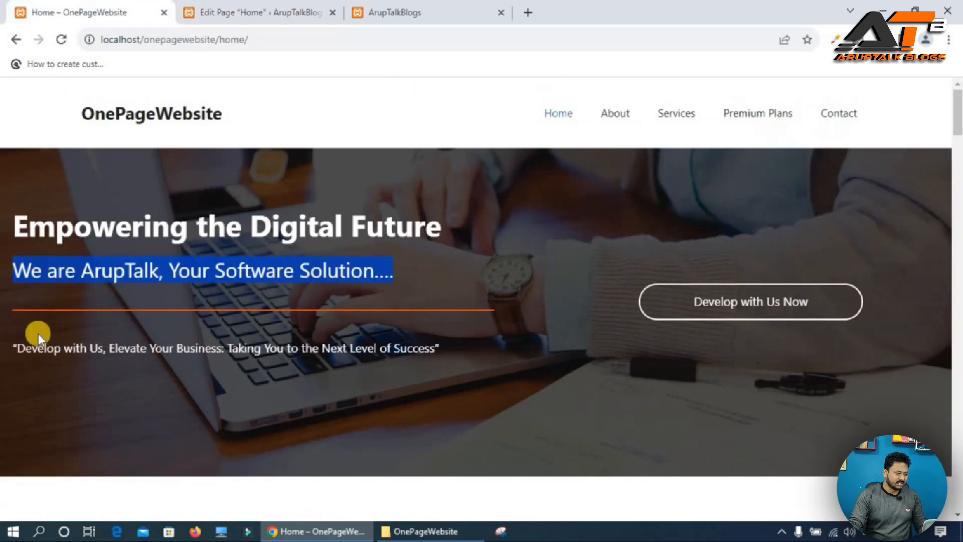
click(45, 355)
triple_click(46, 351)
key(ctrl+c)
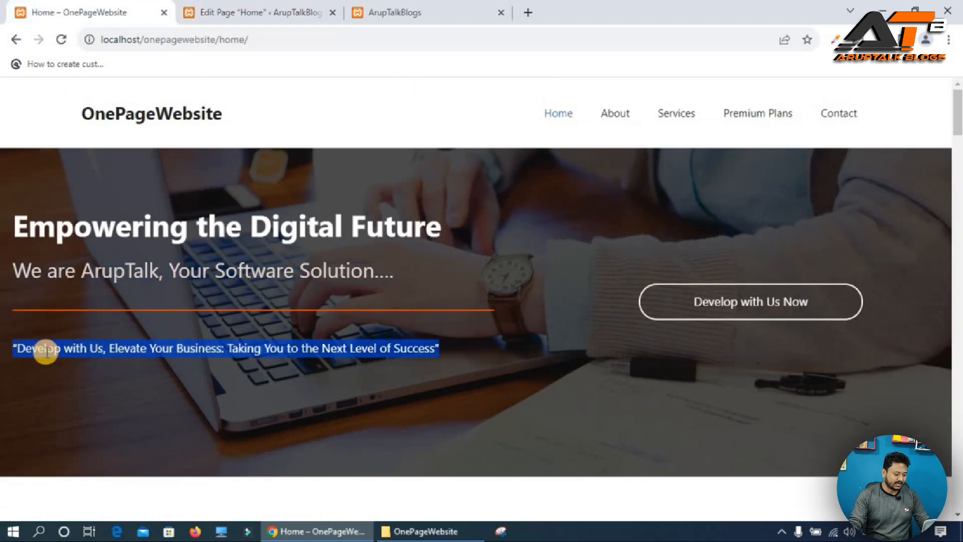
click(251, 12)
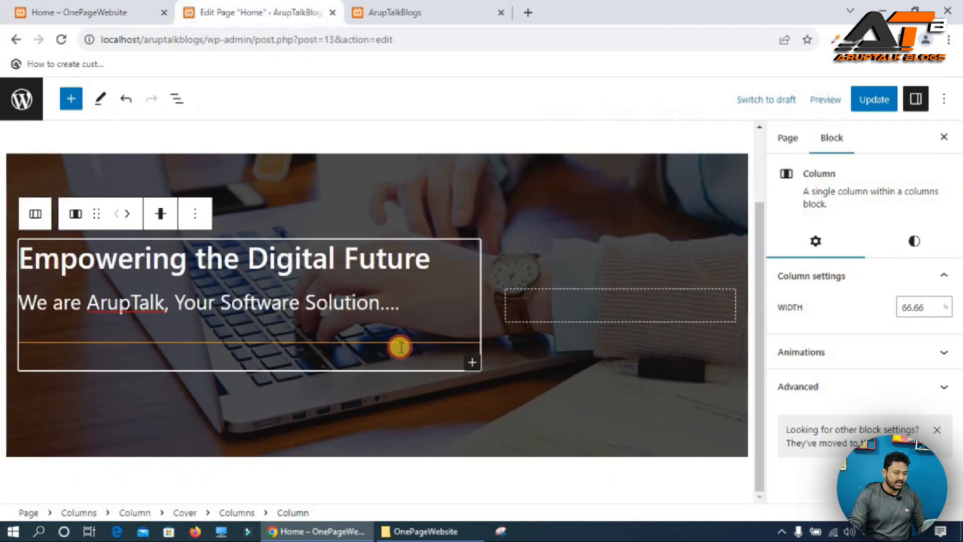
click(472, 362)
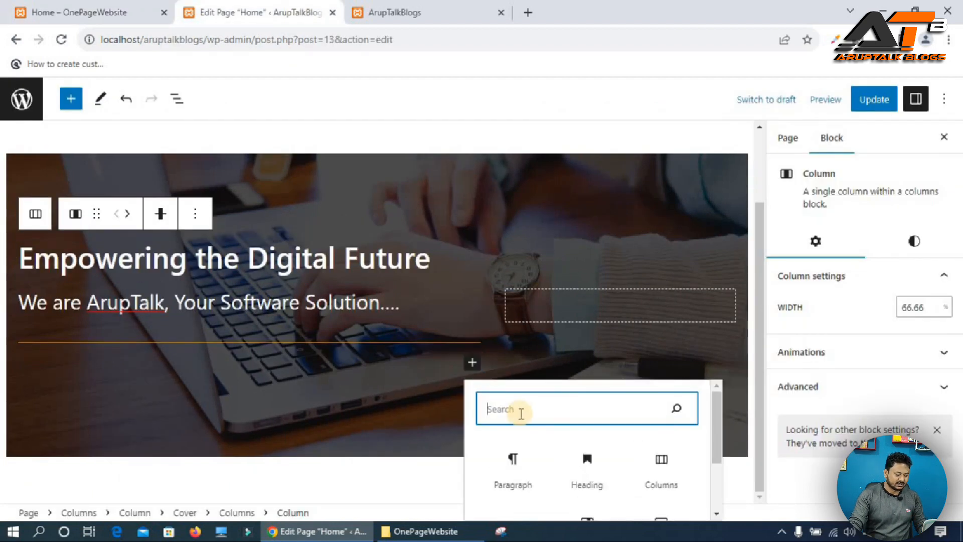
click(516, 461)
key(ctrl+v)
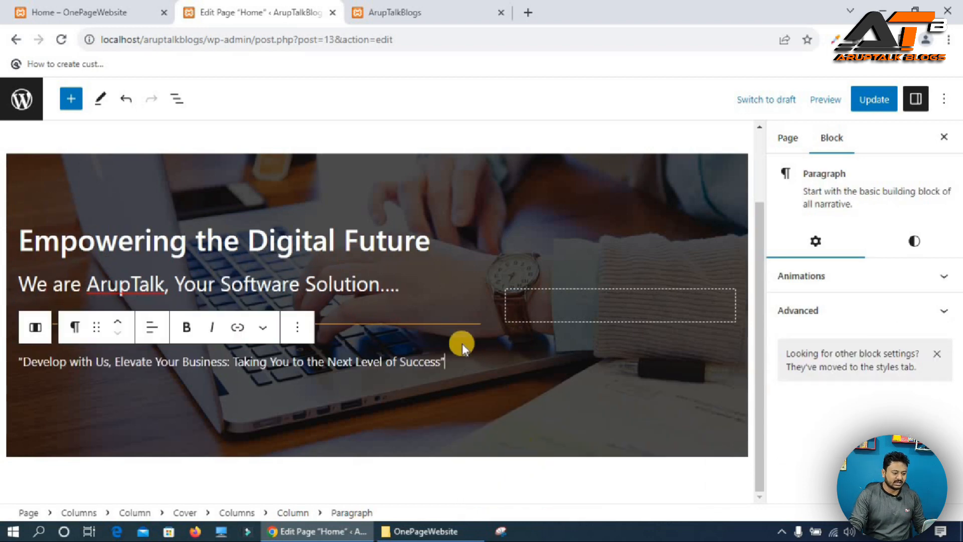
Save the page update and open the Home page on the local site.
click(865, 100)
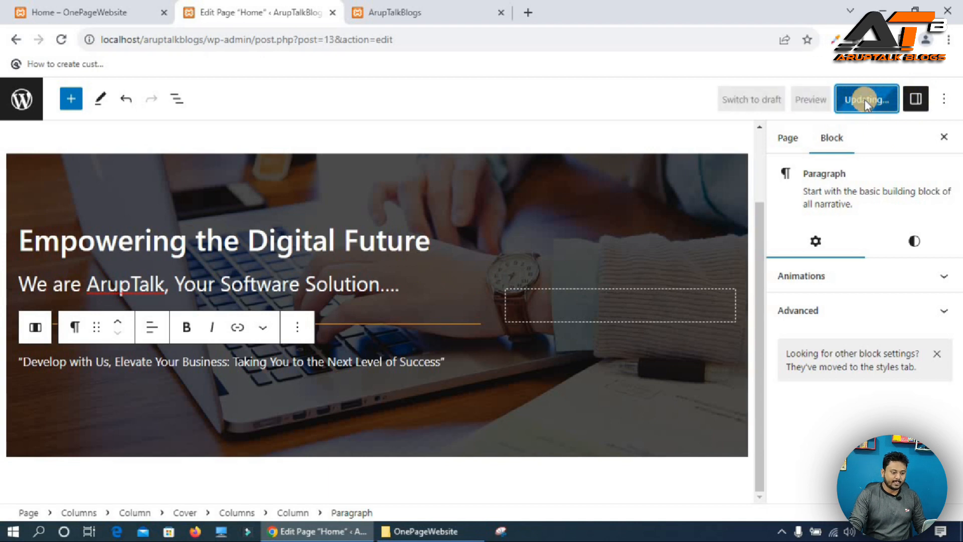
click(425, 10)
click(62, 39)
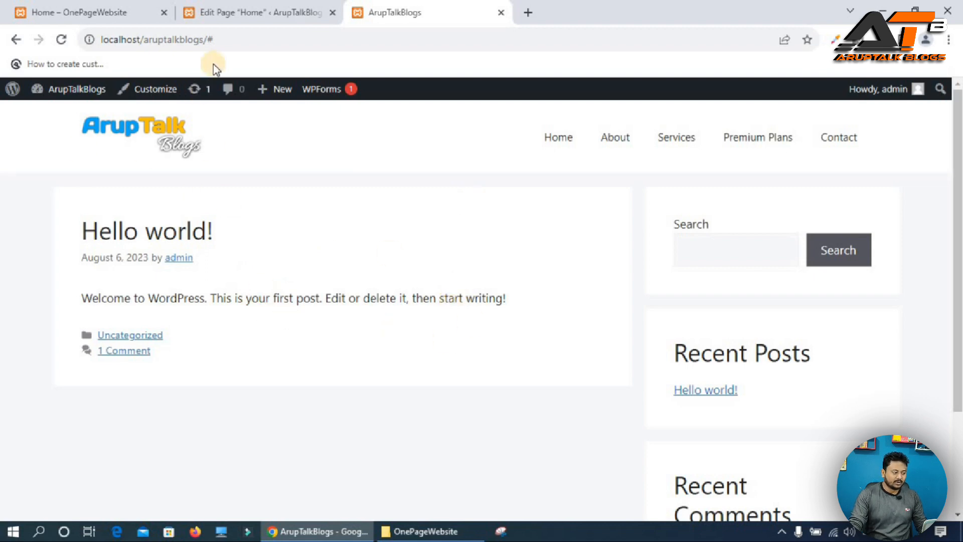
click(555, 140)
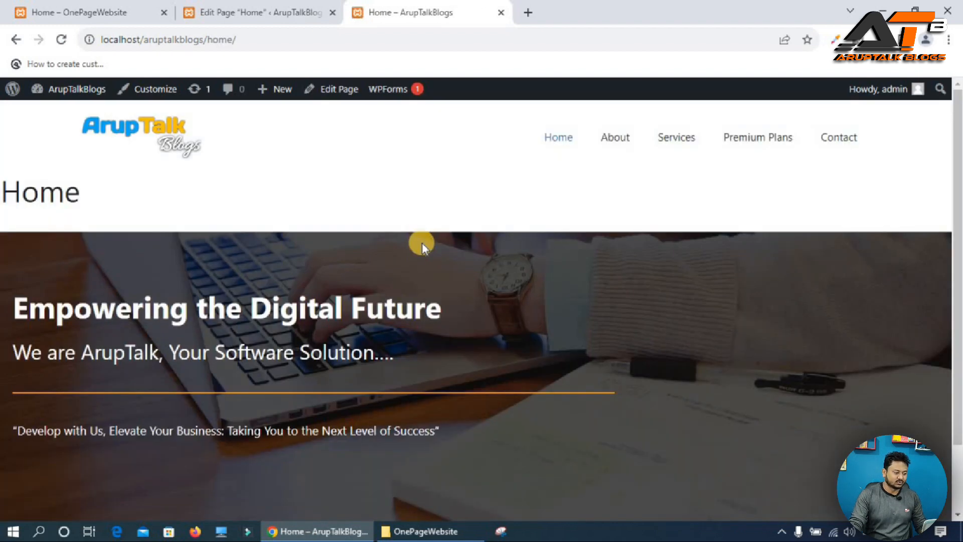
Compare the local Home page with the live reference site, including the page title above the hero.
scroll(403, 296, down, 2)
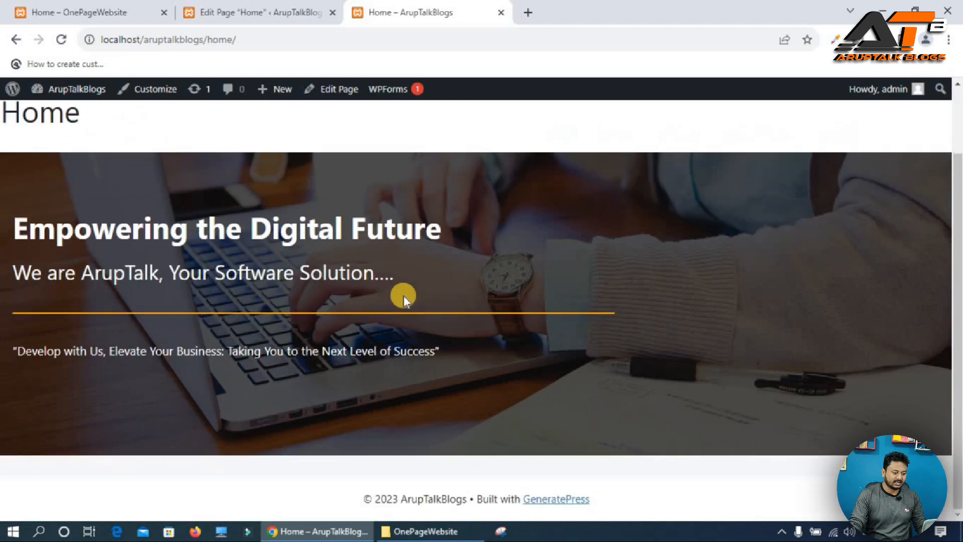
scroll(370, 290, up, 2)
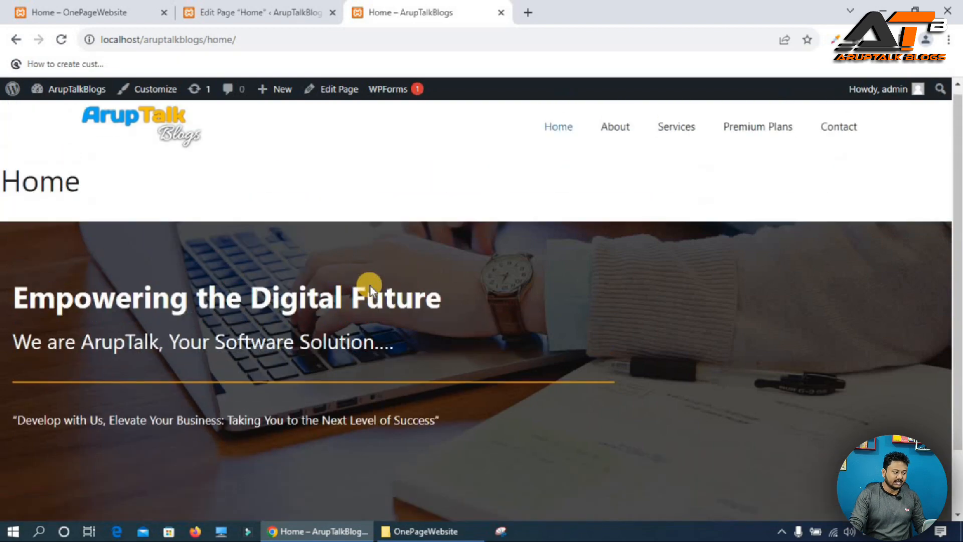
click(102, 13)
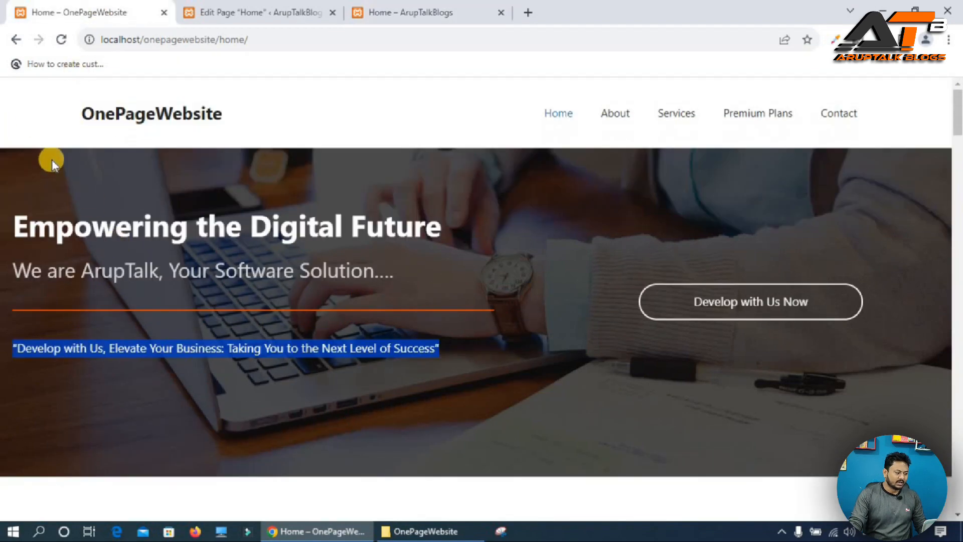
click(195, 19)
click(428, 10)
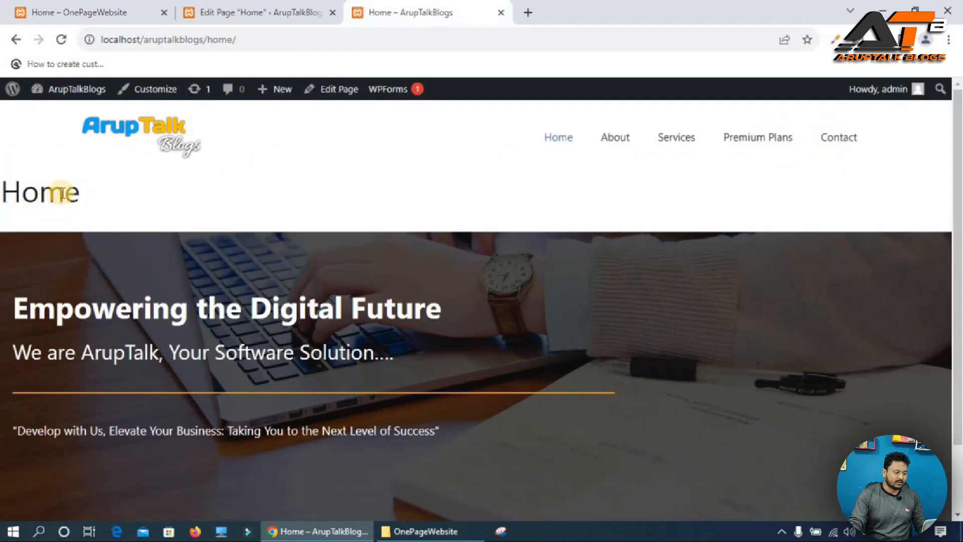
click(232, 7)
click(425, 10)
drag(84, 193, 2, 196)
click(254, 7)
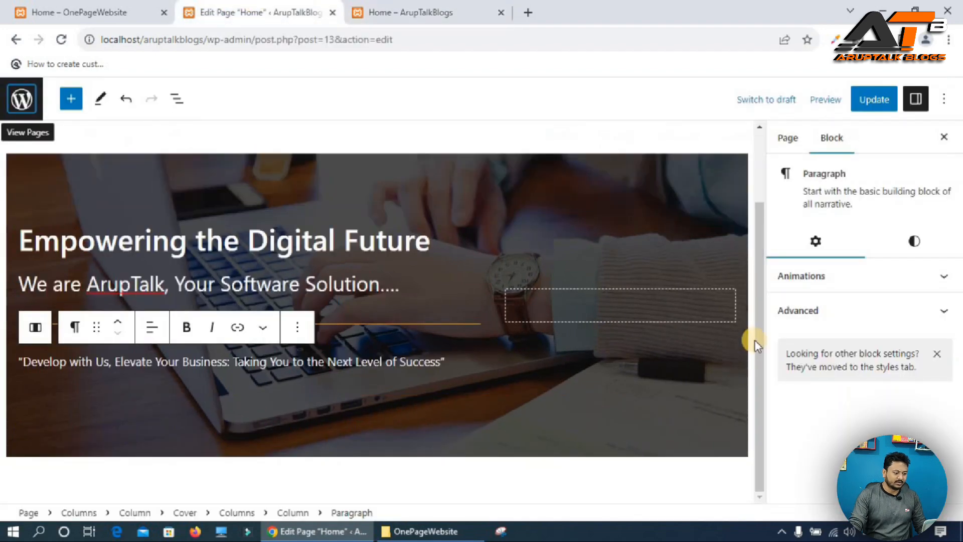
Disable the content title in the page's layout settings and update the page.
click(745, 123)
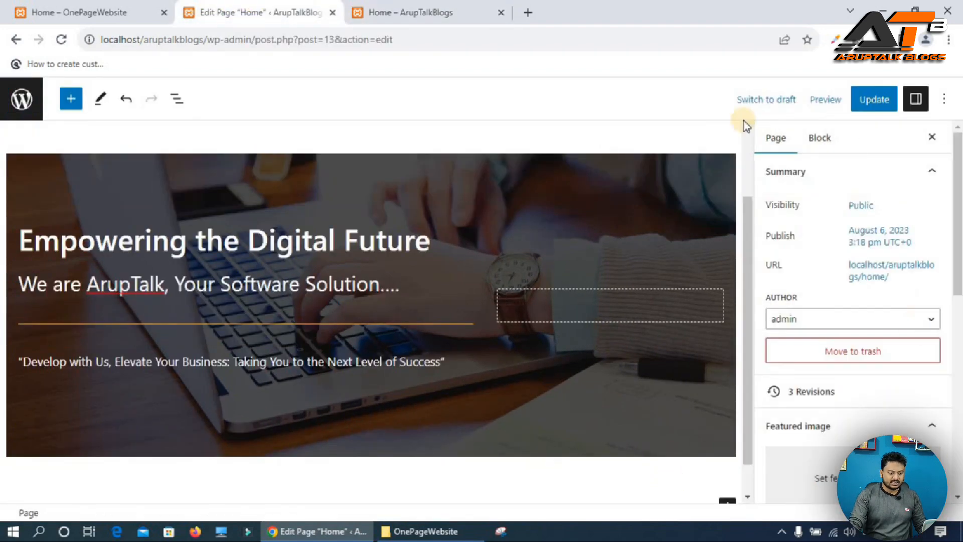
scroll(849, 305, down, 10)
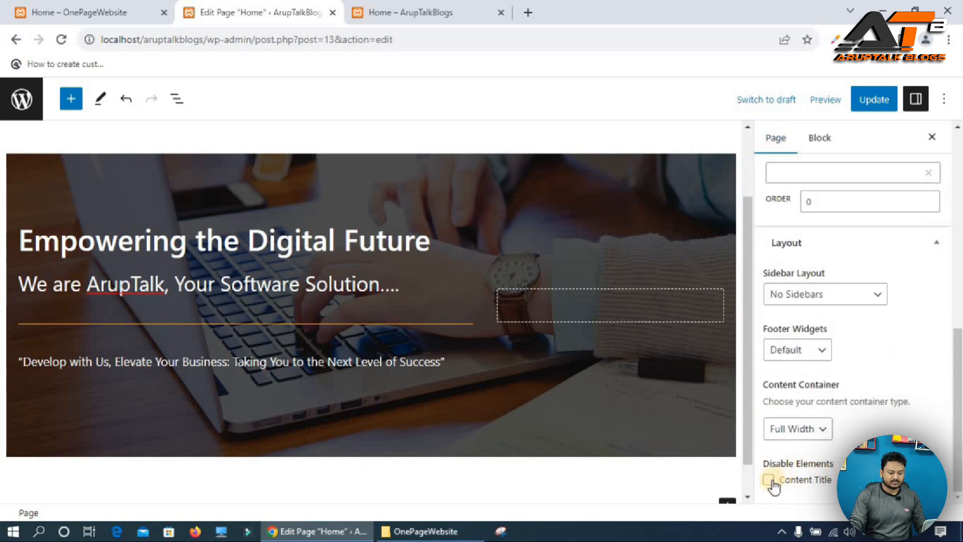
click(768, 480)
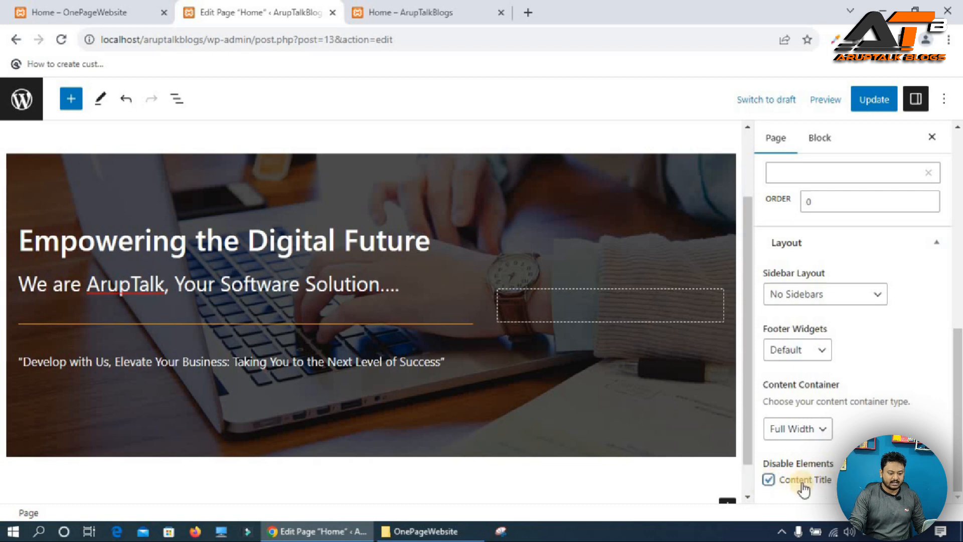
click(869, 101)
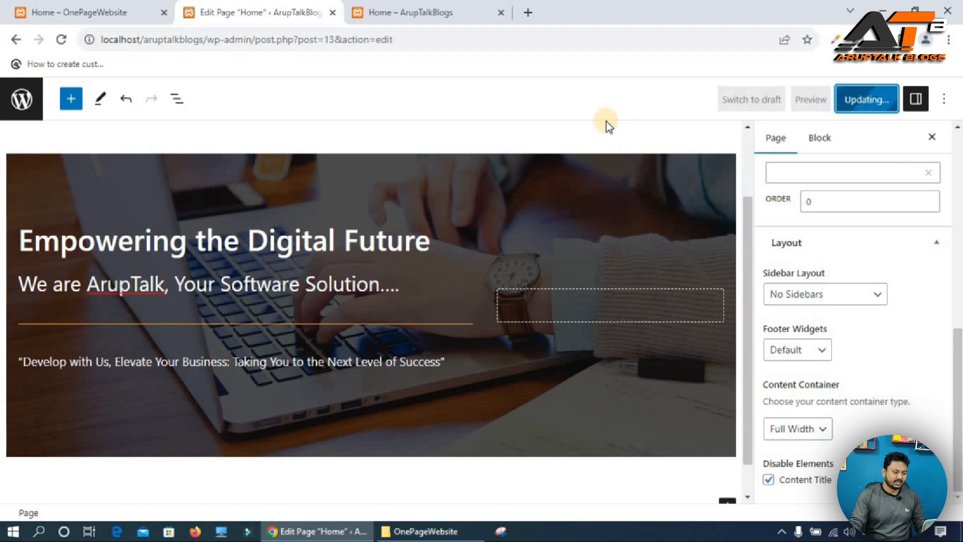
Reload the local Home page and compare it with the live reference site.
click(381, 7)
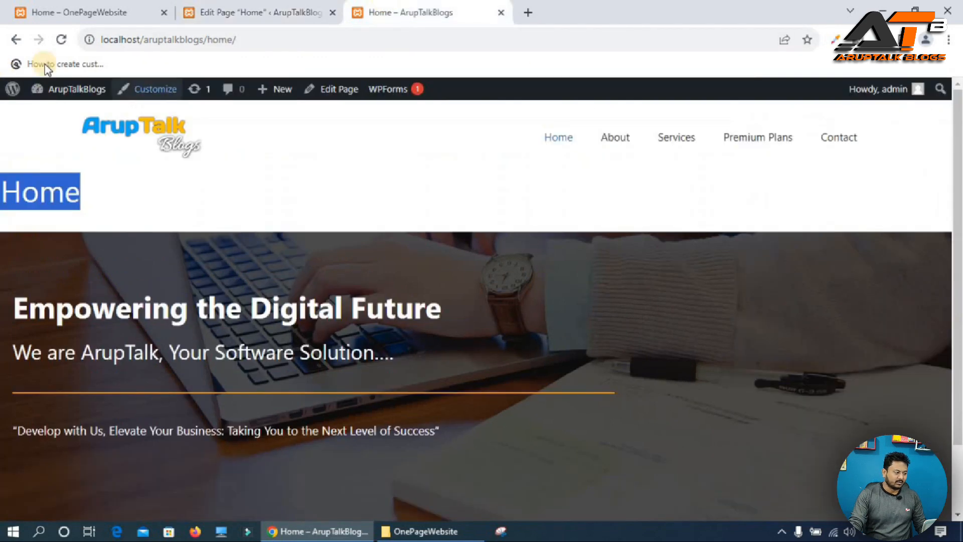
click(61, 40)
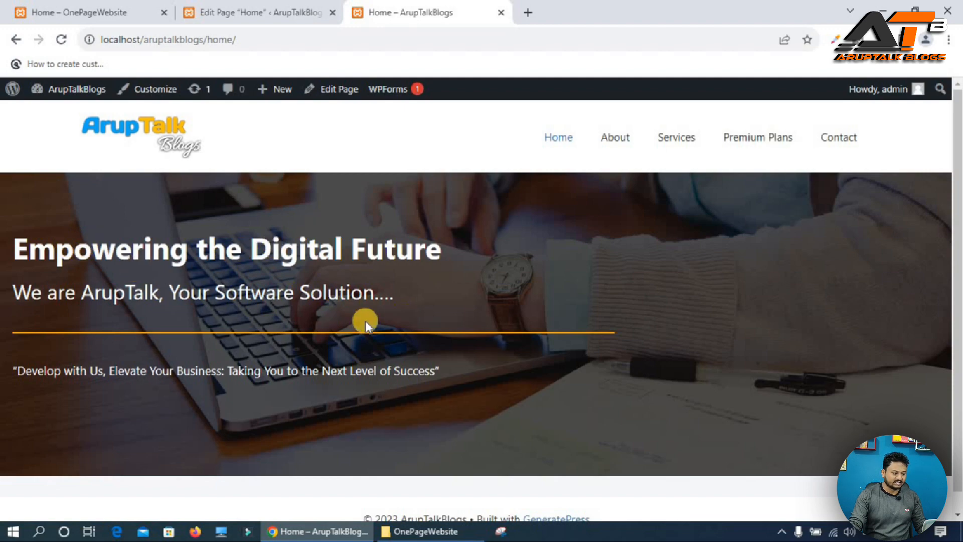
click(282, 9)
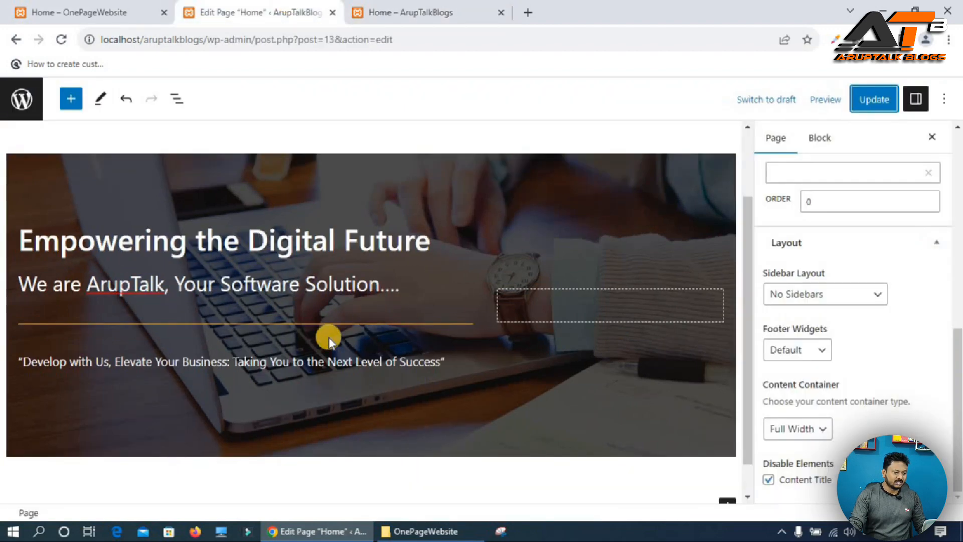
click(82, 10)
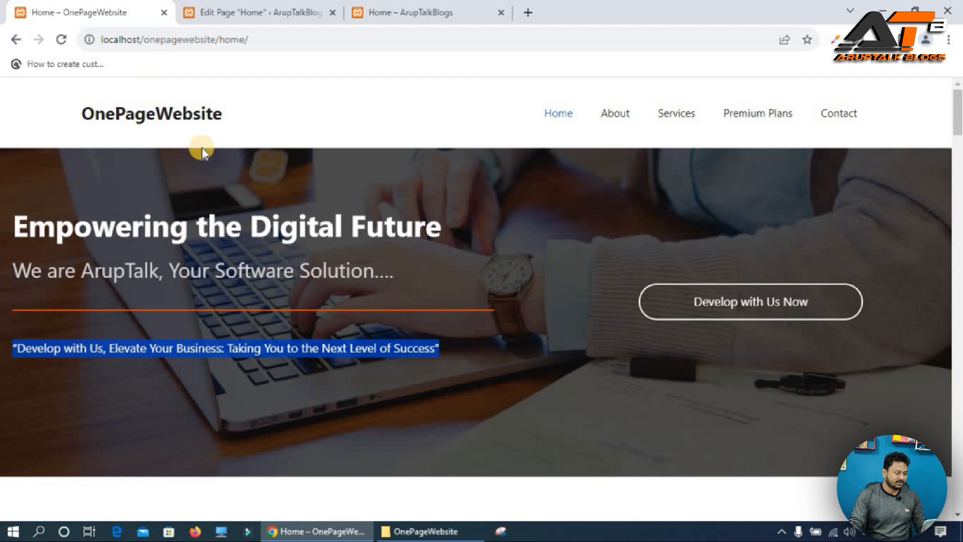
click(547, 114)
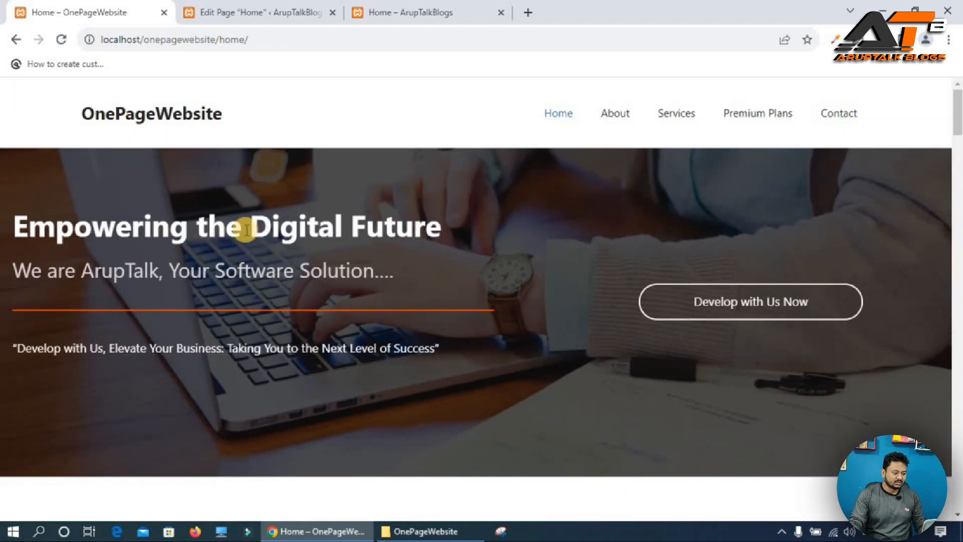
click(283, 6)
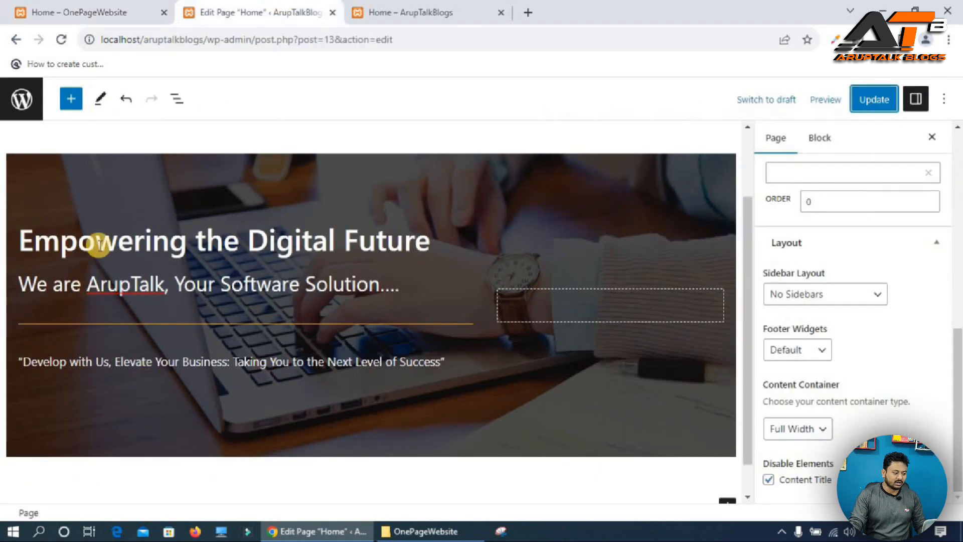
Apply the Slide In Left animation to the main heading.
triple_click(99, 244)
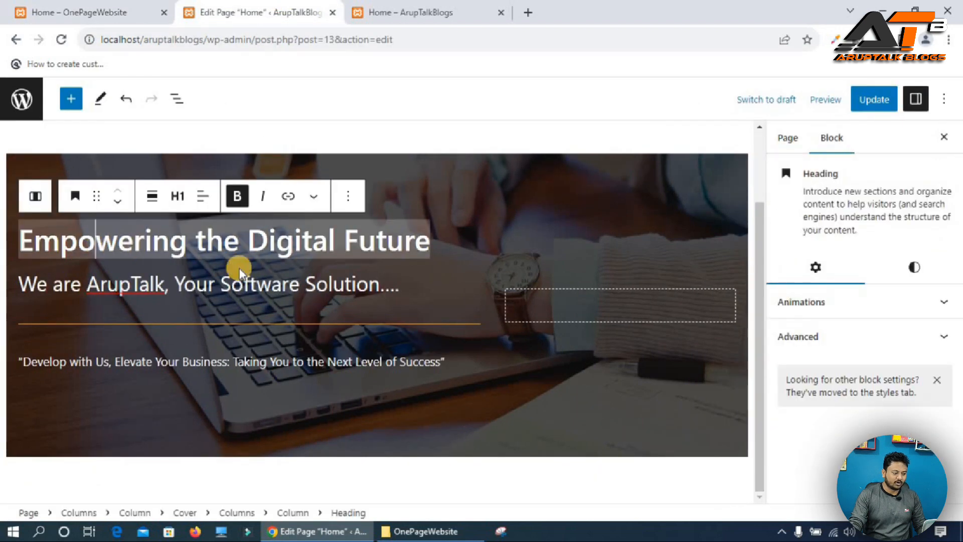
click(871, 303)
click(836, 352)
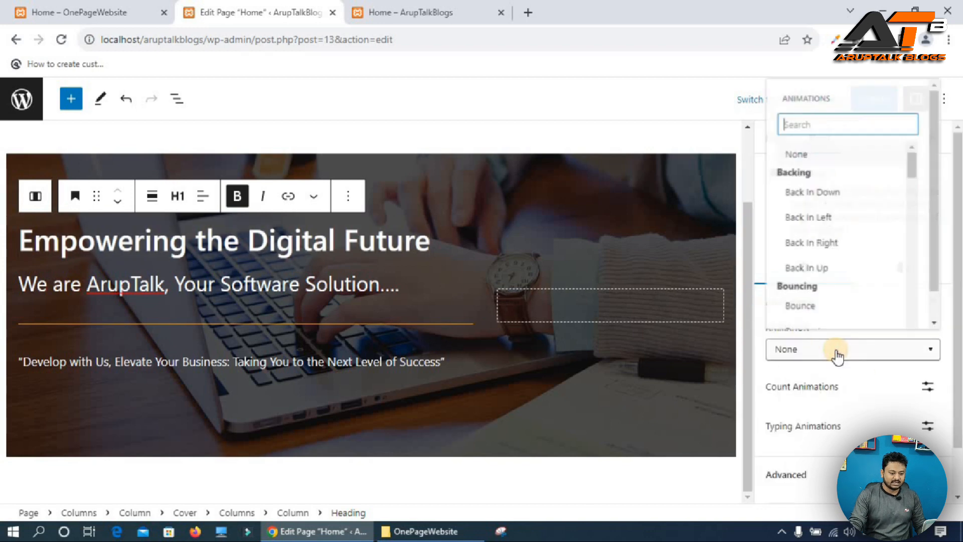
text(sli)
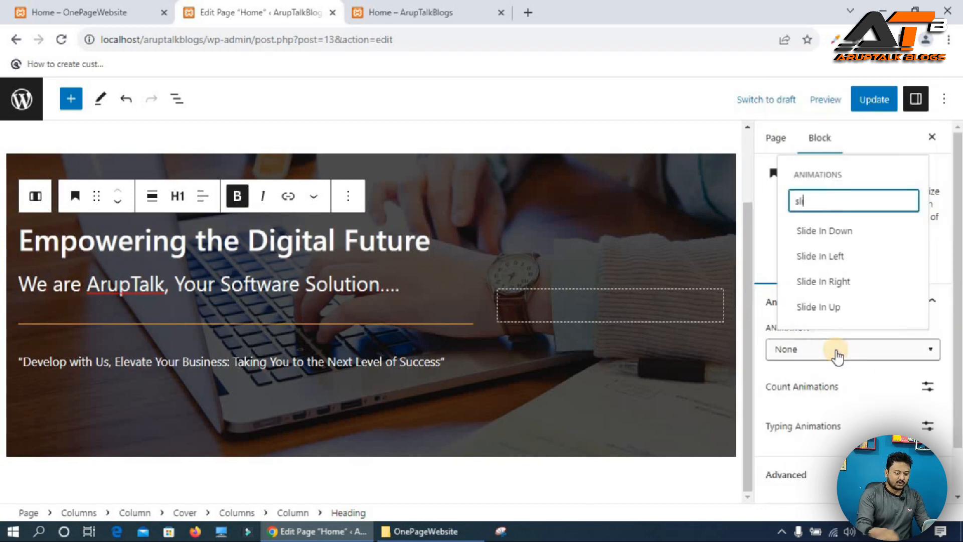
click(819, 256)
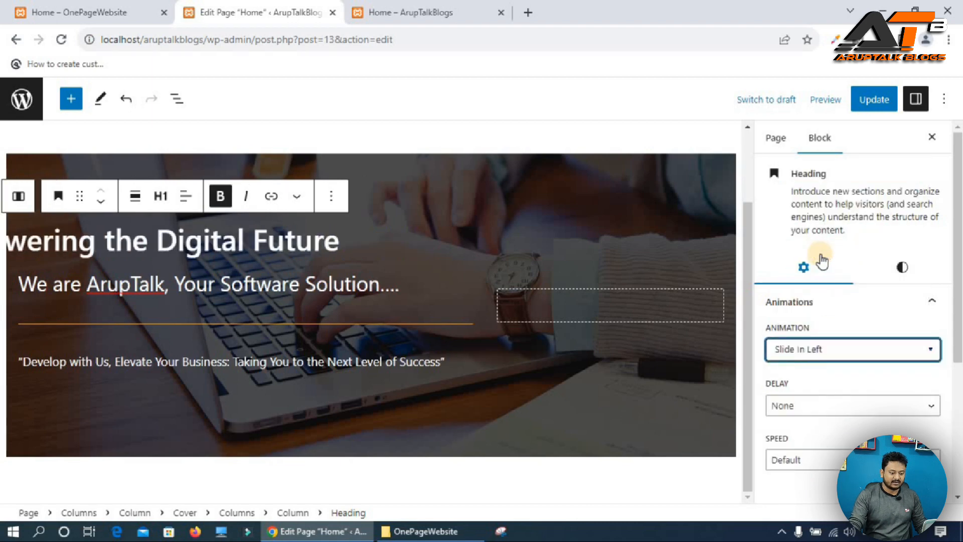
Apply the Slide In Left animation to the subtitle heading.
click(331, 283)
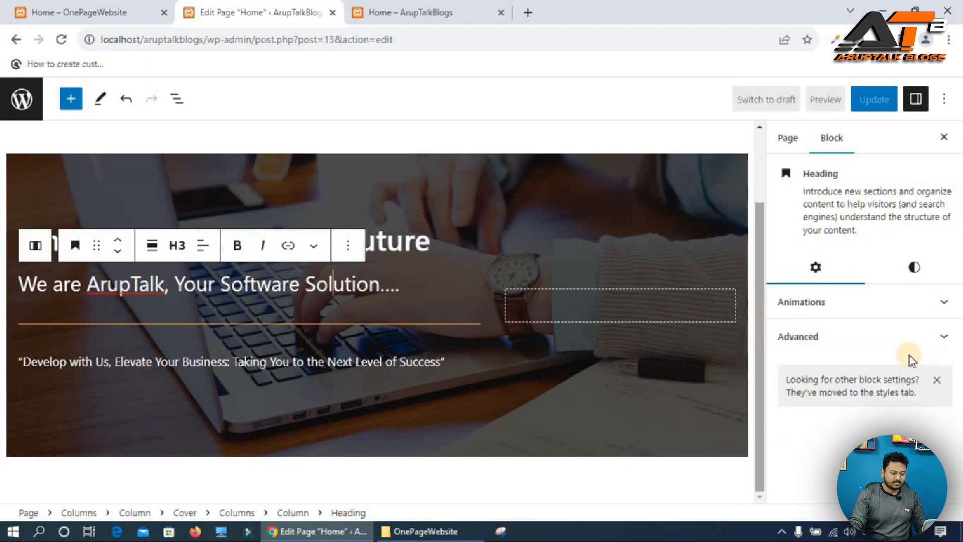
click(819, 301)
click(793, 349)
text(sli)
click(815, 256)
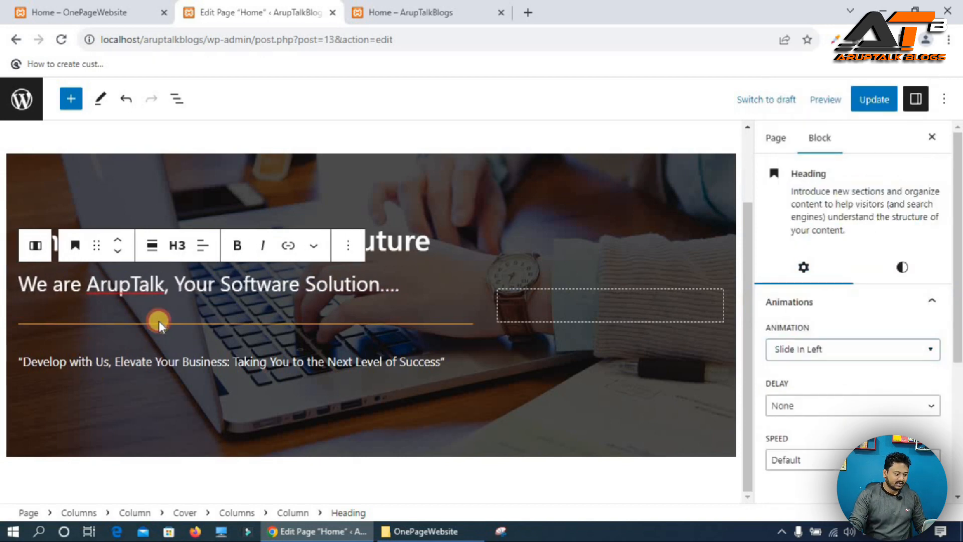
Apply the Slide In Left animation to the separator.
click(158, 323)
click(870, 275)
click(803, 337)
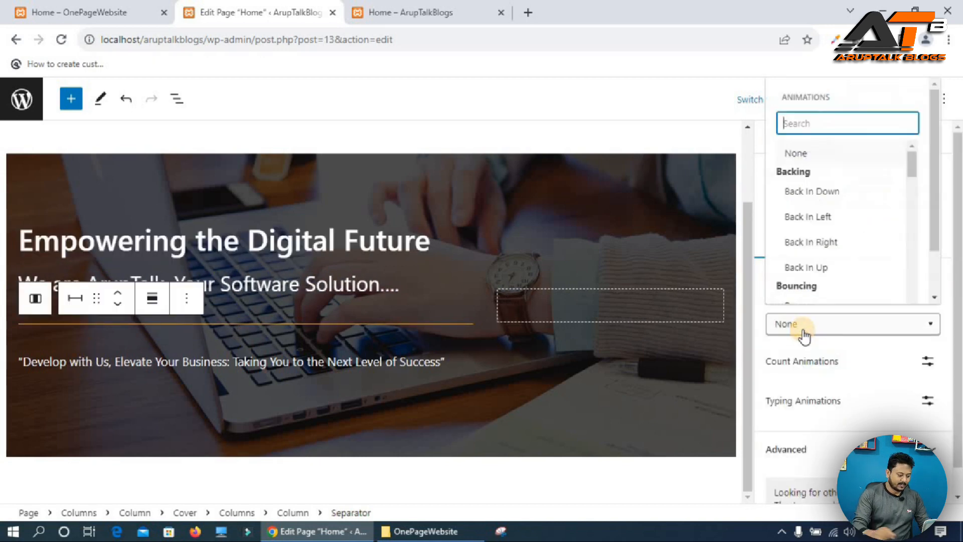
text(sli)
click(829, 445)
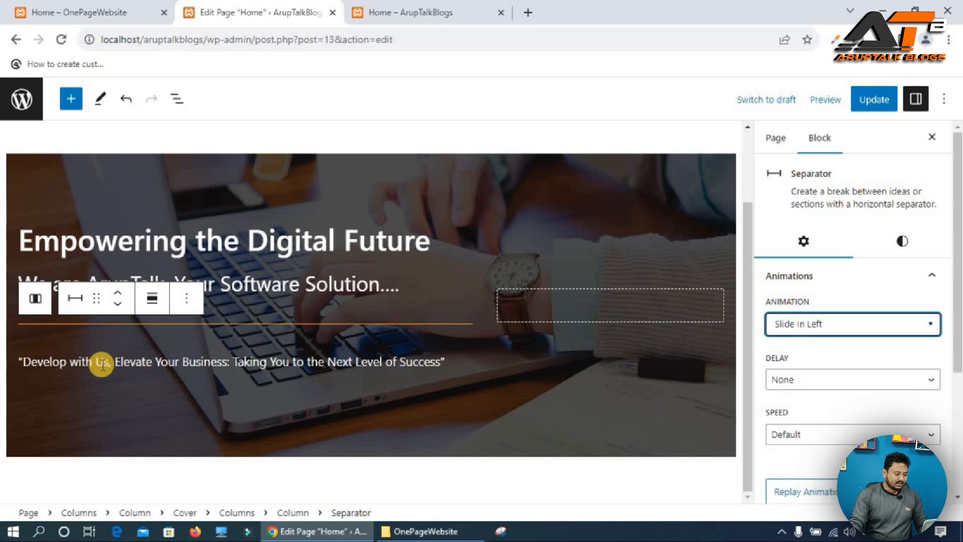
Apply the Slide In Left animation to the tagline paragraph.
click(100, 363)
click(871, 279)
click(806, 326)
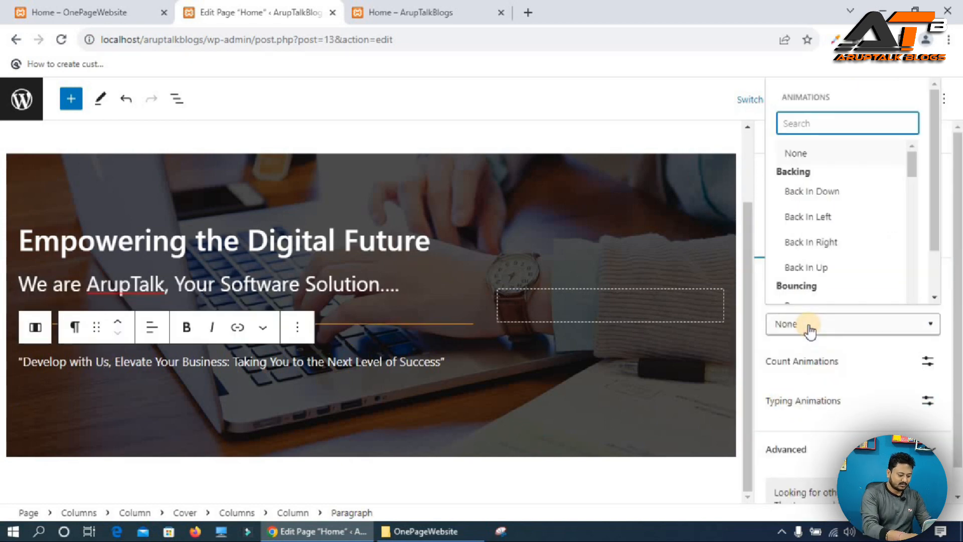
text(slid)
click(826, 446)
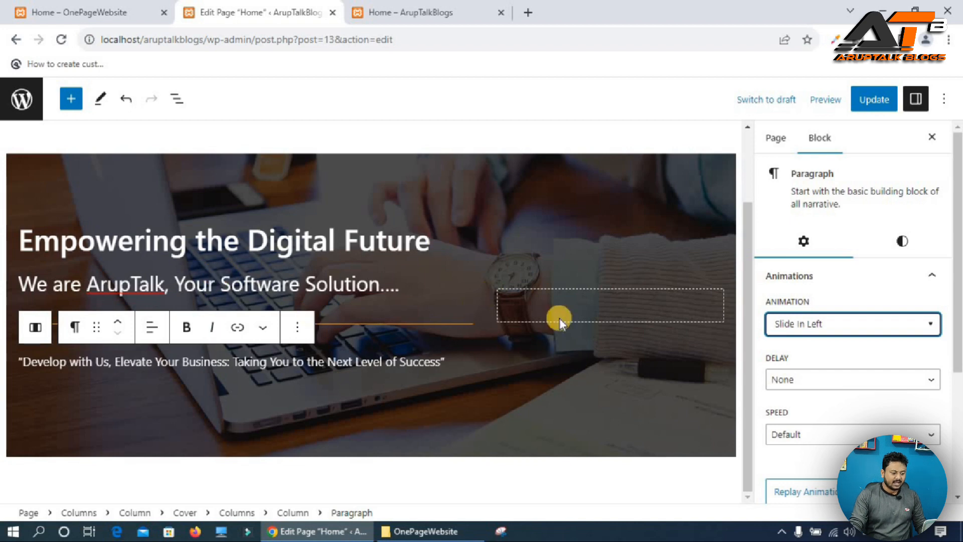
Insert a Buttons block into the empty right-hand column of the cover.
click(610, 304)
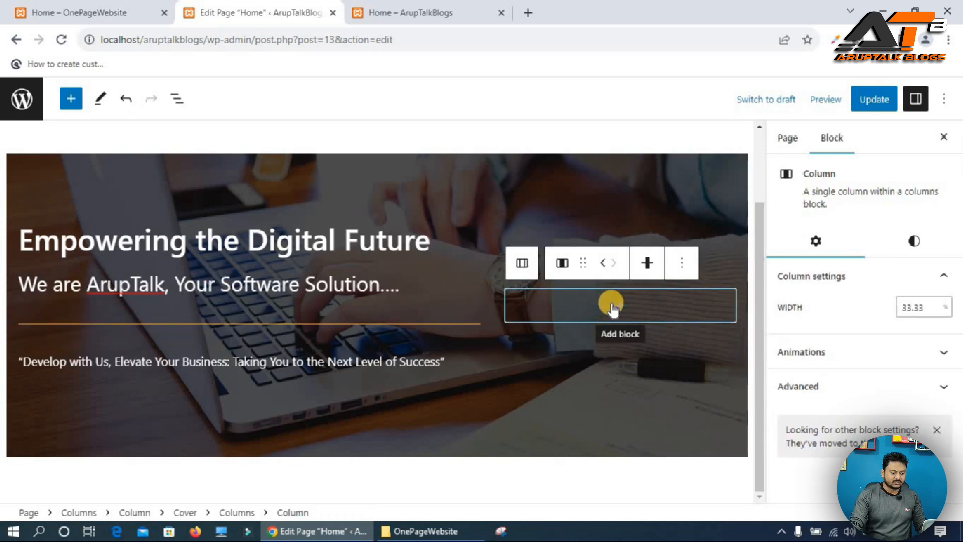
click(615, 305)
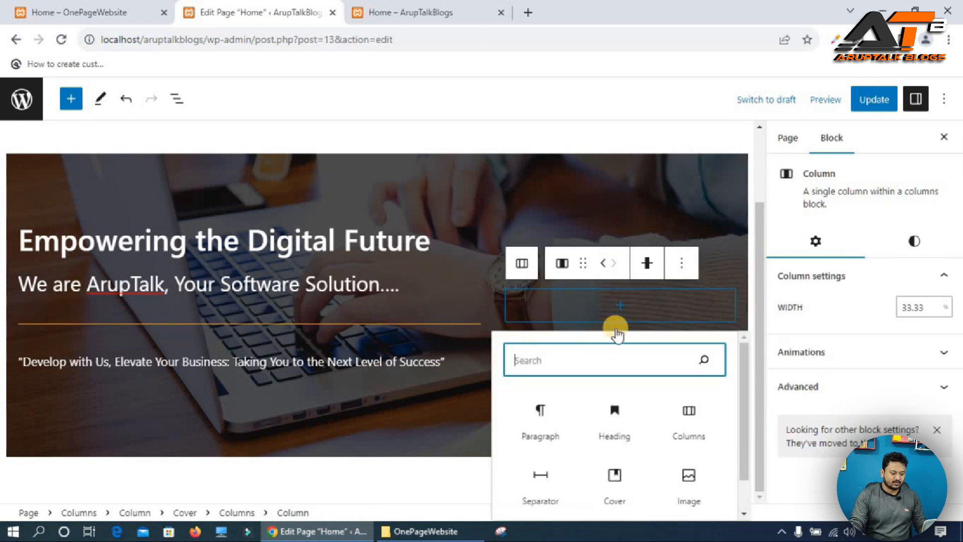
text(cutt)
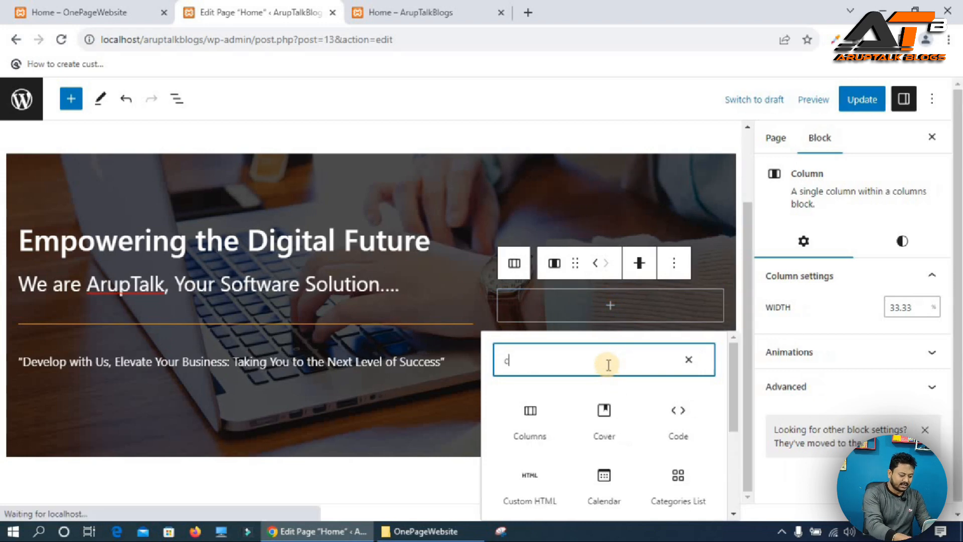
key(BackSpace)
key(BackSpace)
key(BackSpace)
key(BackSpace)
text(butt)
key(Tab)
key(Tab)
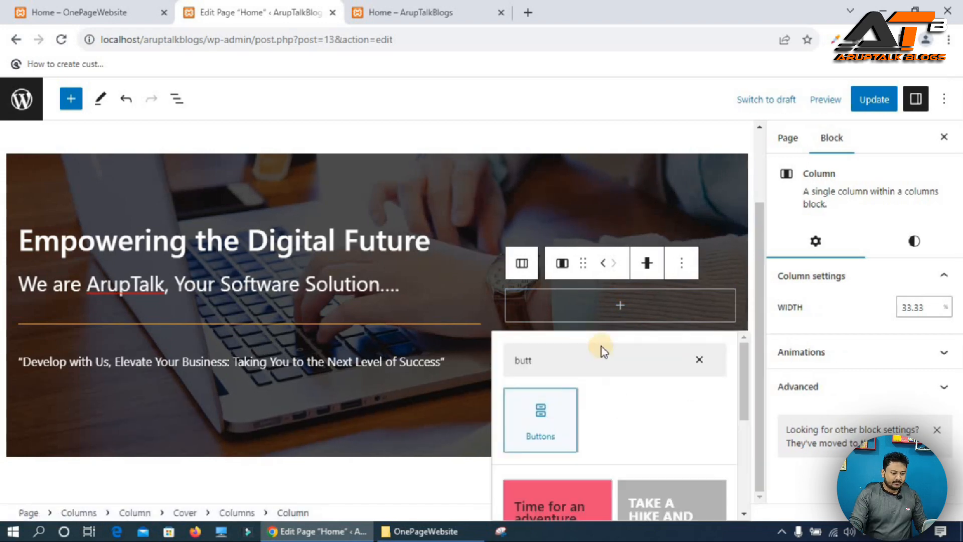
key(Return)
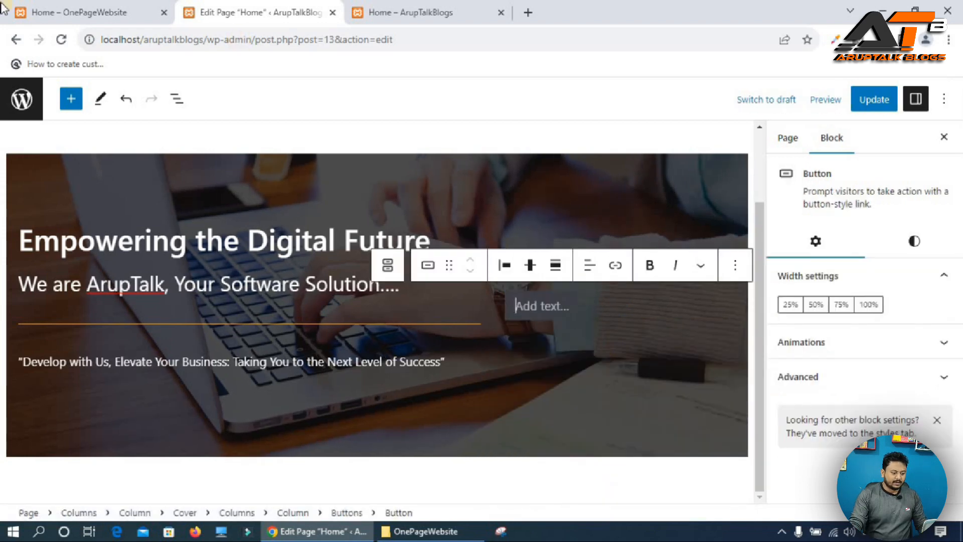
Enter the button text Develop with us now, matching the reference site.
click(93, 12)
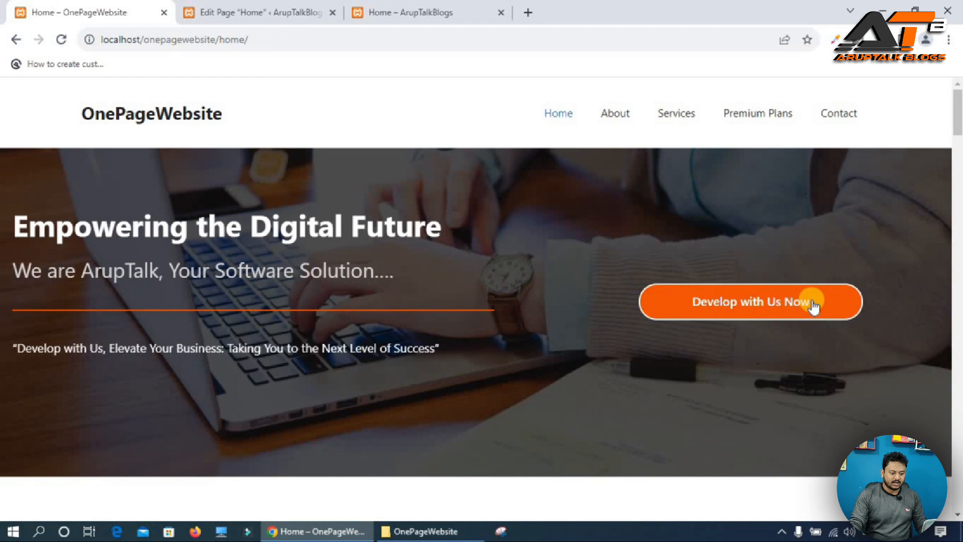
click(224, 7)
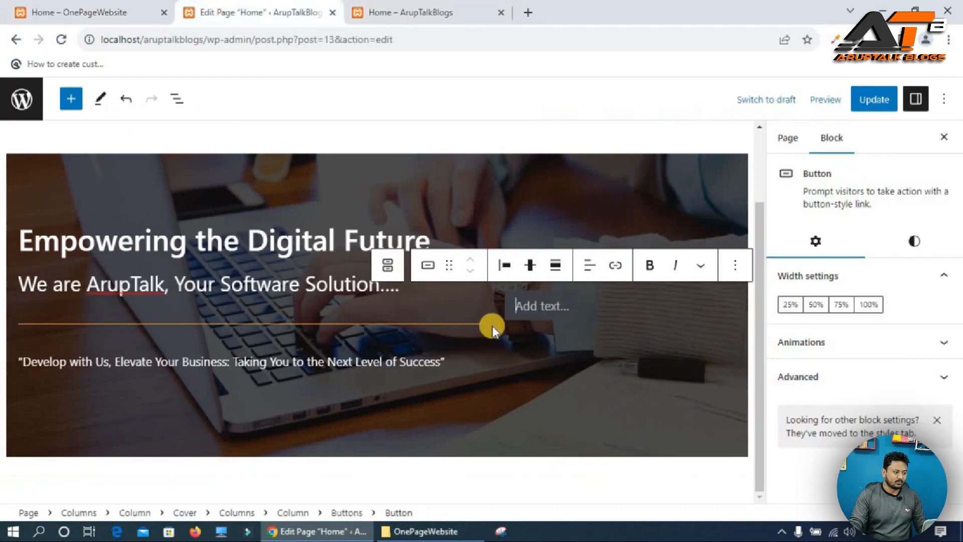
scroll(533, 317, up, 1)
text(Develop)
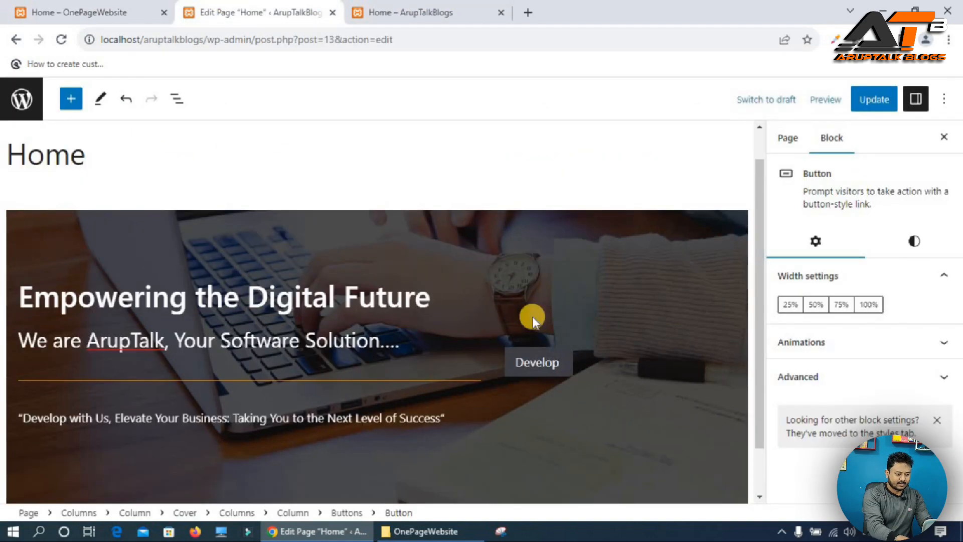
text( with us now)
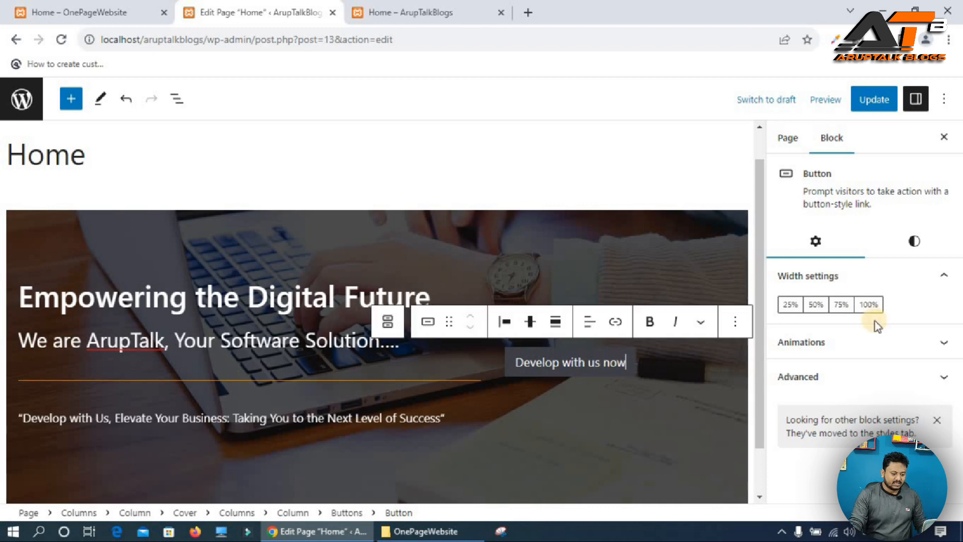
Set the button width to 75% and apply the Outline style.
click(816, 304)
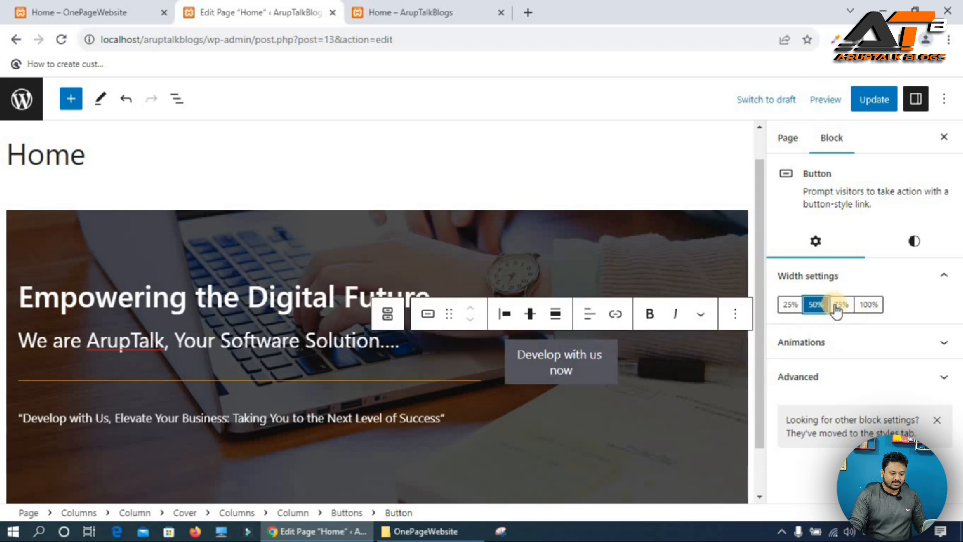
click(842, 304)
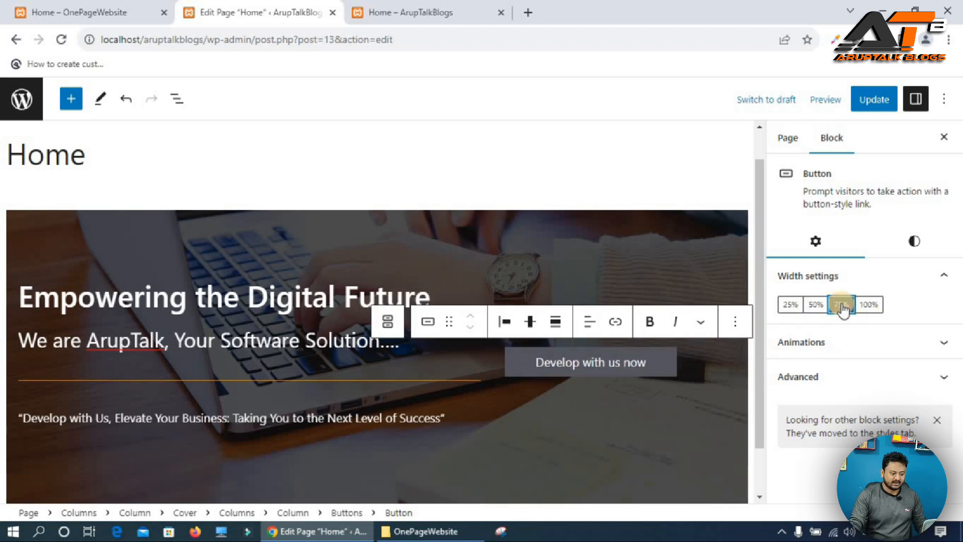
click(914, 242)
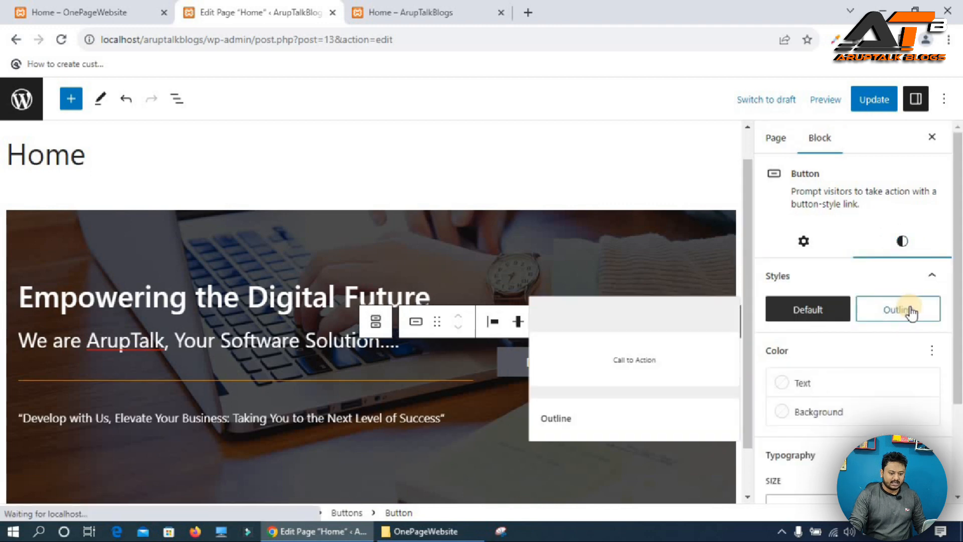
click(889, 311)
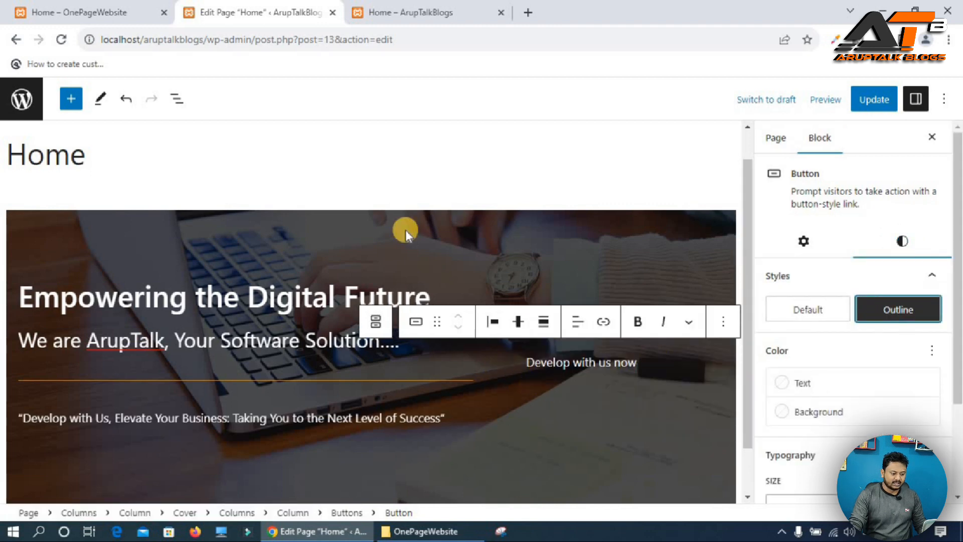
Make the button text bold and update the page.
click(100, 10)
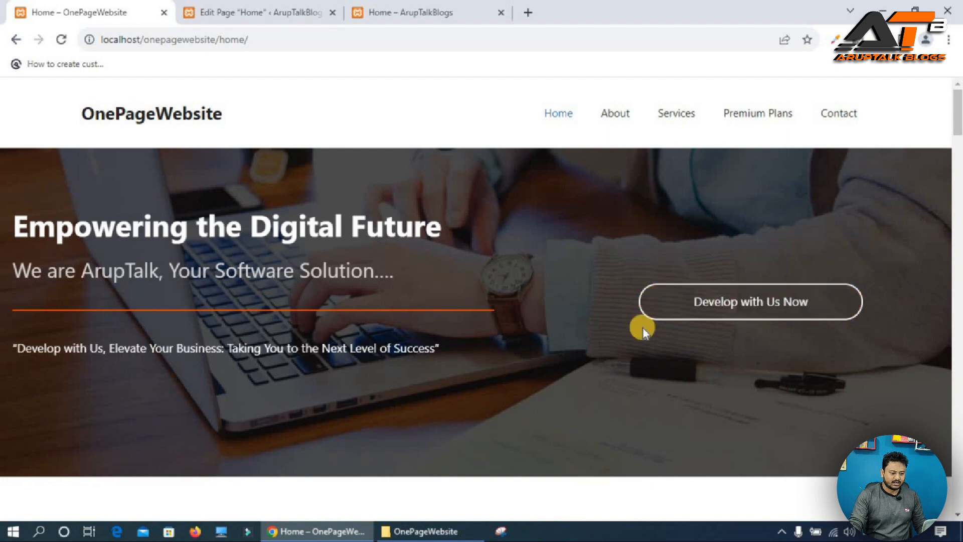
click(221, 10)
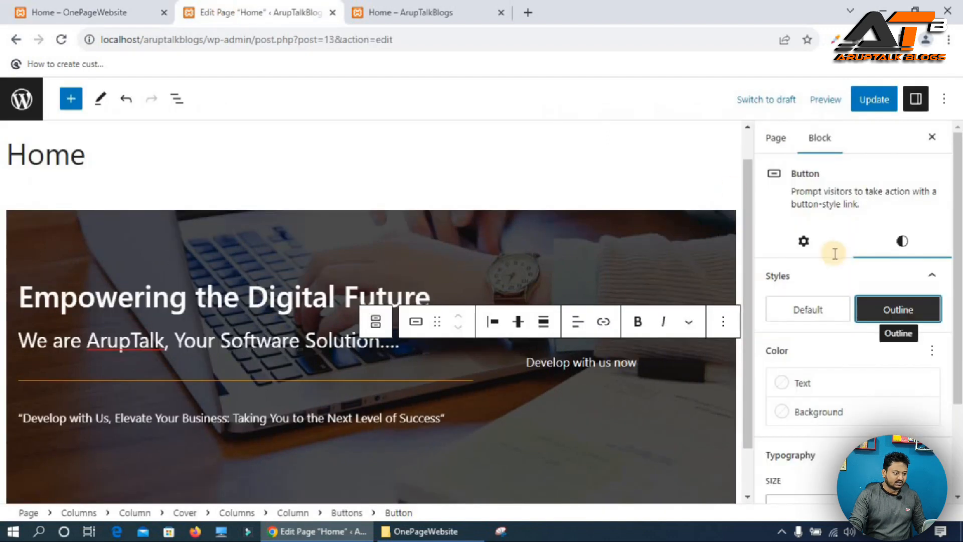
click(811, 388)
click(563, 350)
double_click(538, 361)
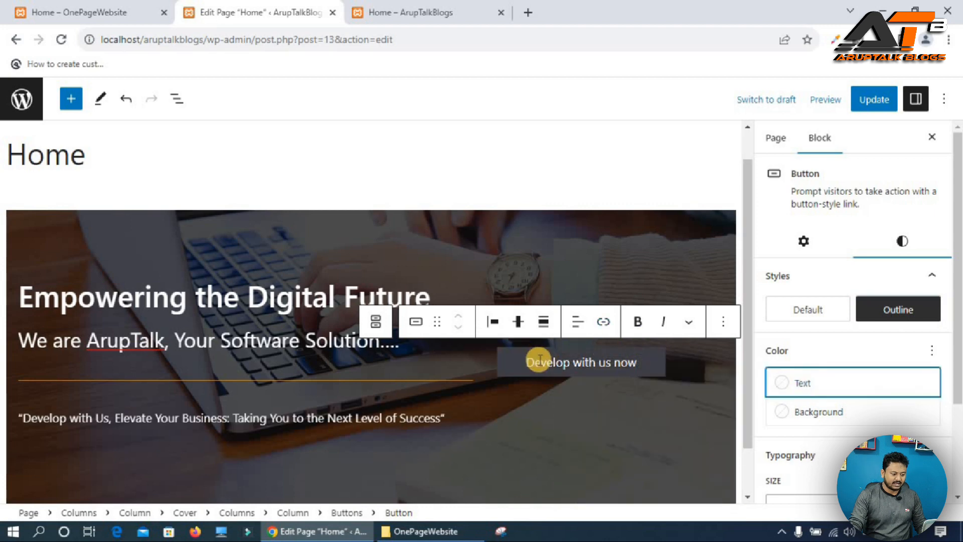
click(635, 321)
click(866, 101)
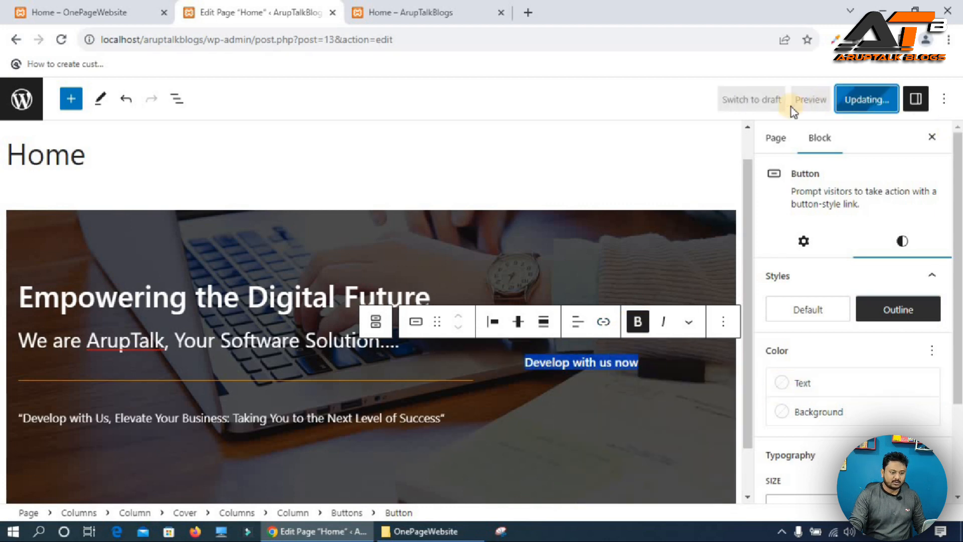
Apply the Slide In Right animation to the Buttons block and update the page.
click(402, 12)
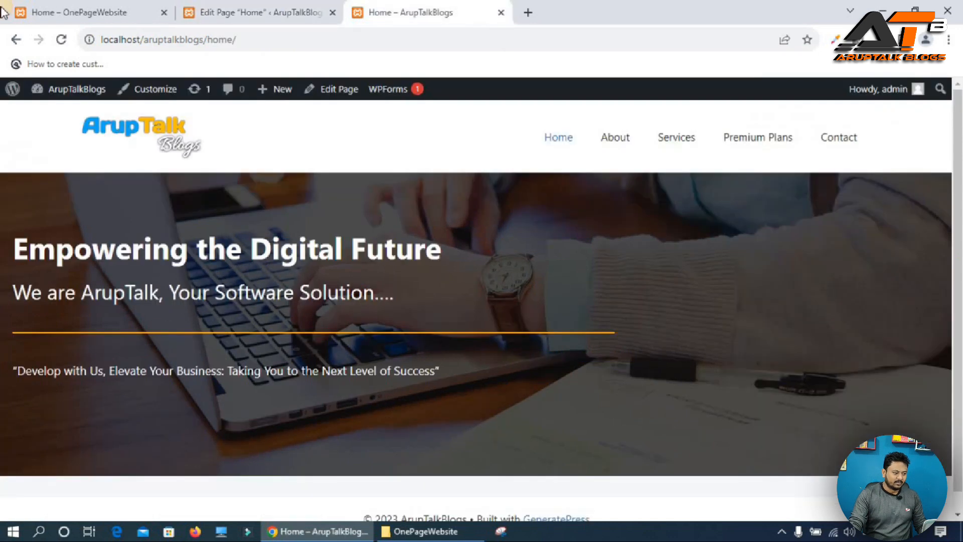
click(64, 37)
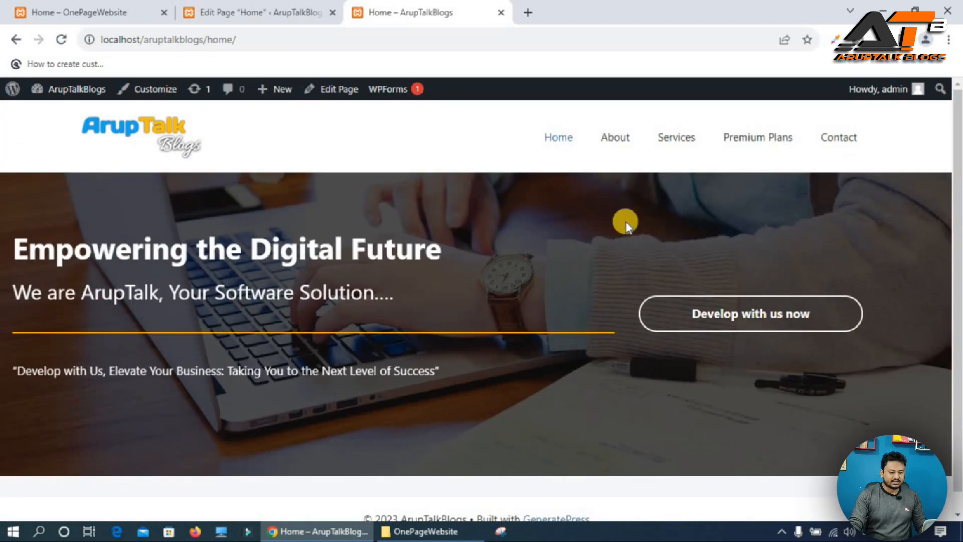
click(251, 13)
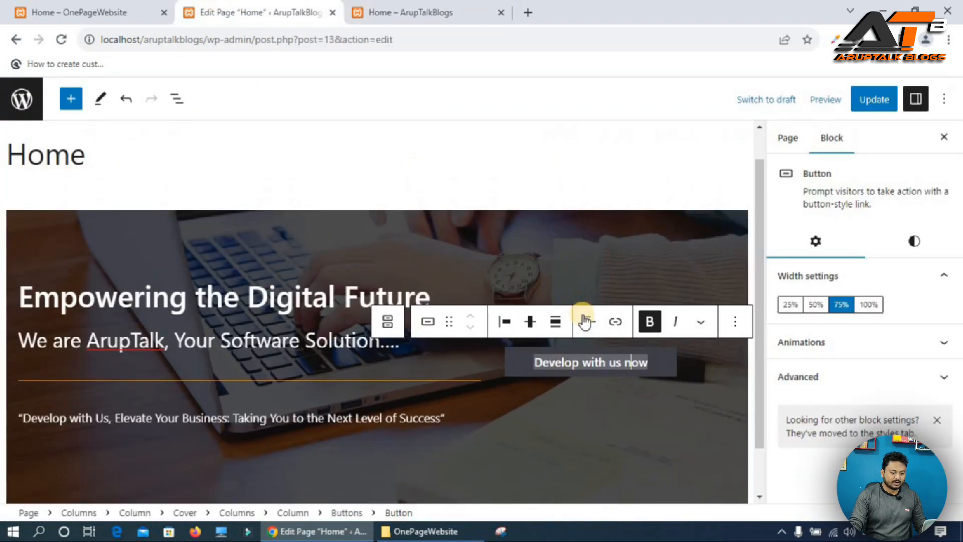
click(400, 317)
scroll(843, 392, down, 1)
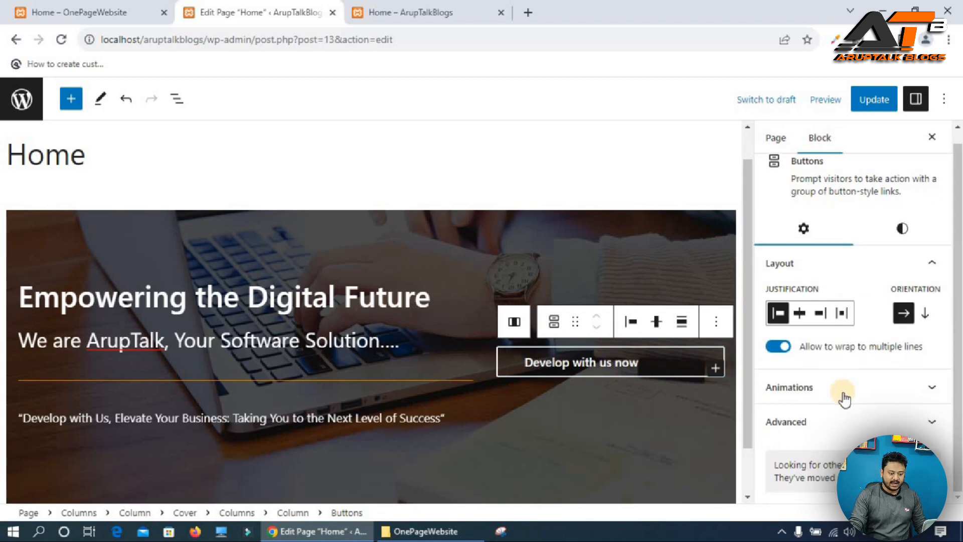
click(853, 399)
scroll(815, 382, down, 2)
click(813, 297)
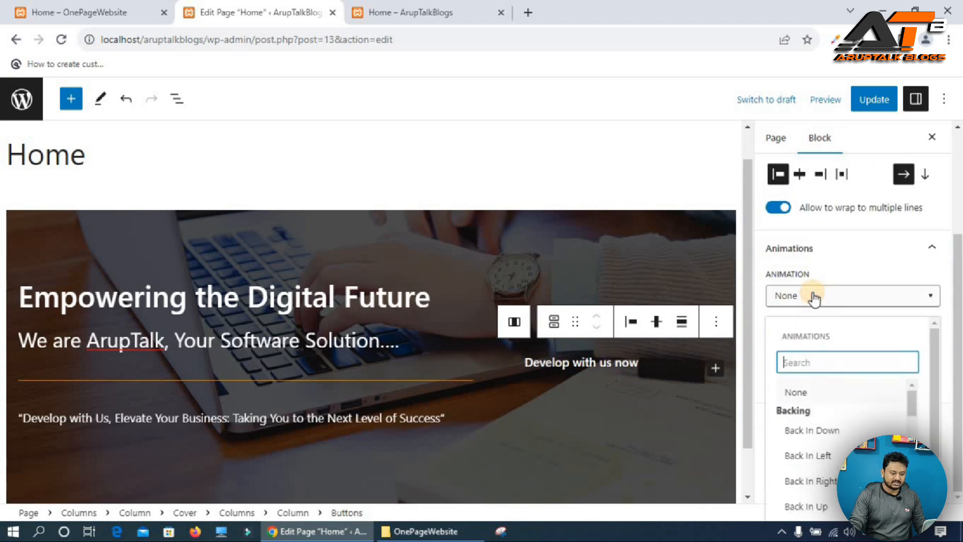
text(sli)
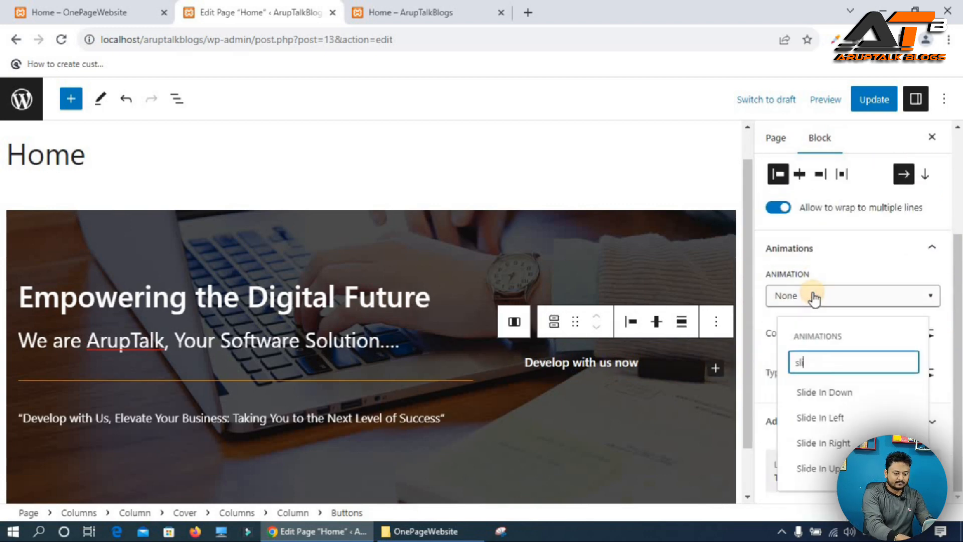
click(829, 443)
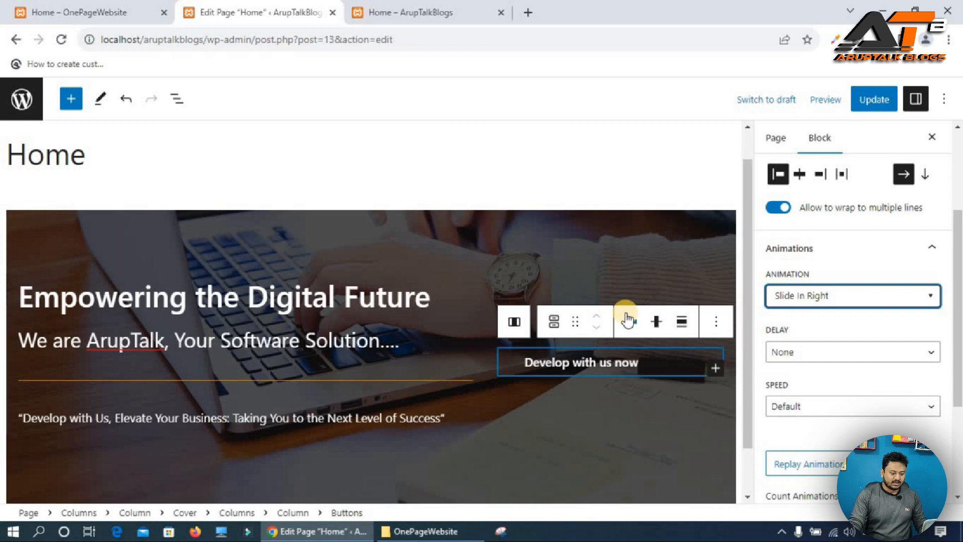
click(868, 102)
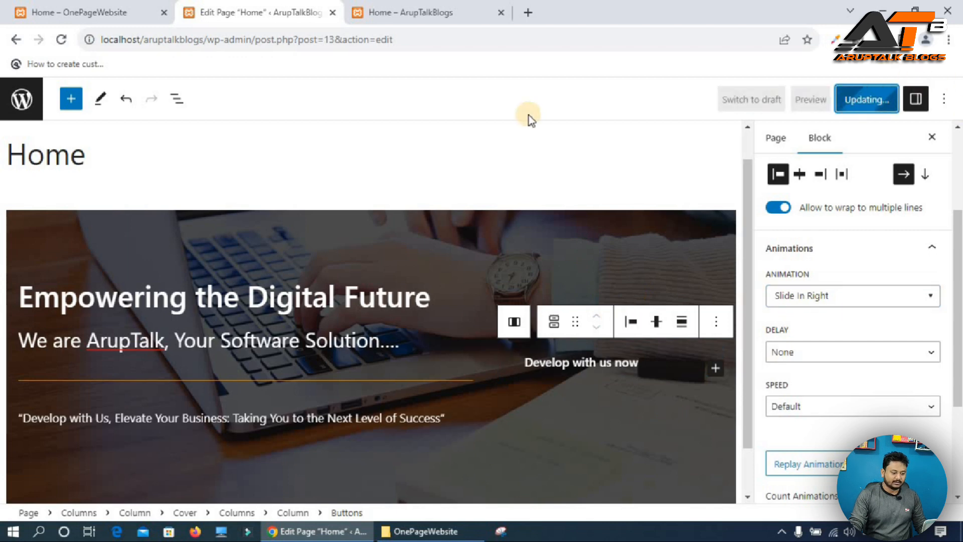
Increase the cover block's height slightly and update the page.
click(397, 13)
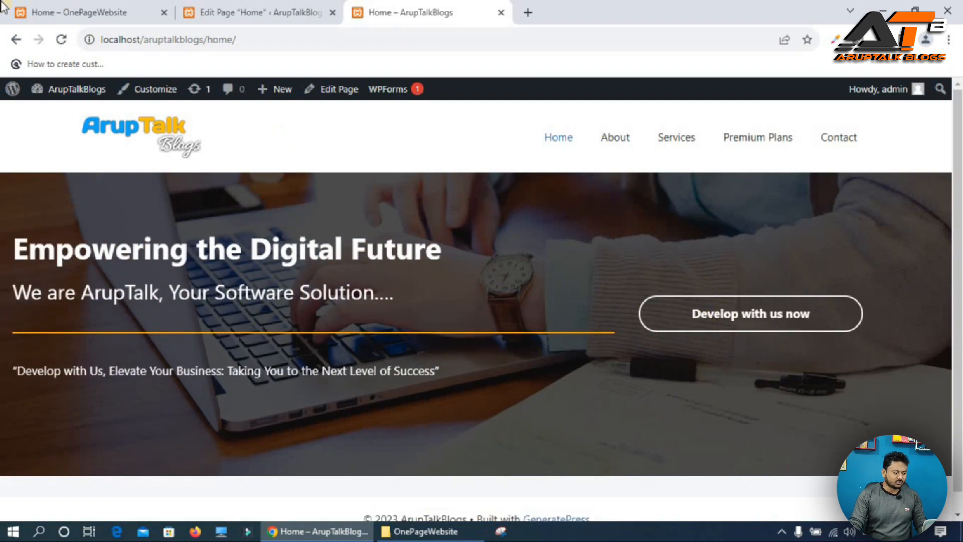
click(229, 14)
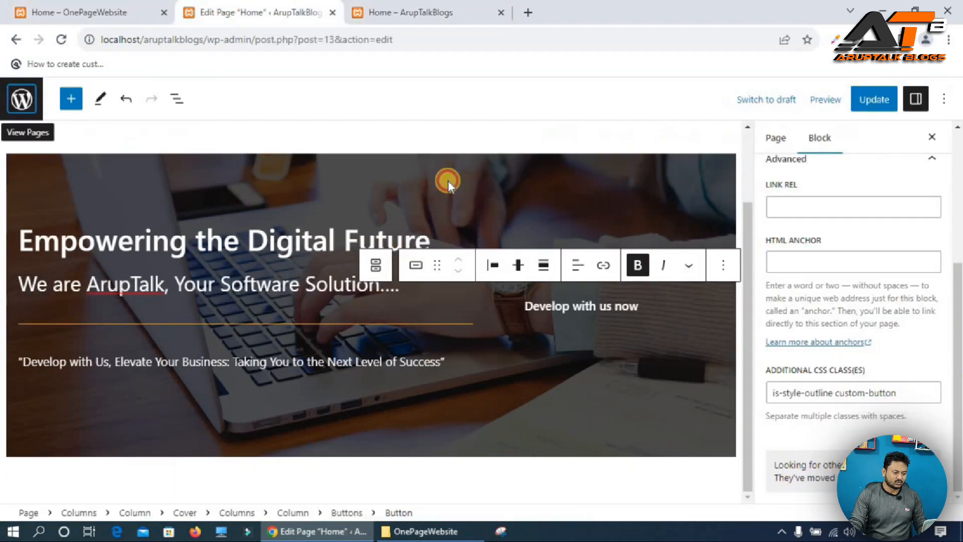
click(449, 182)
drag(372, 458, 372, 471)
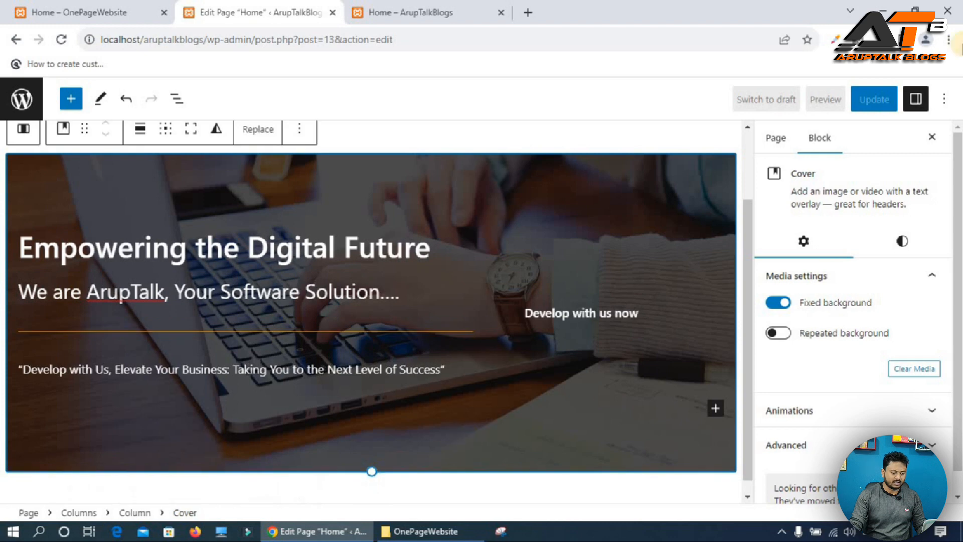
click(872, 99)
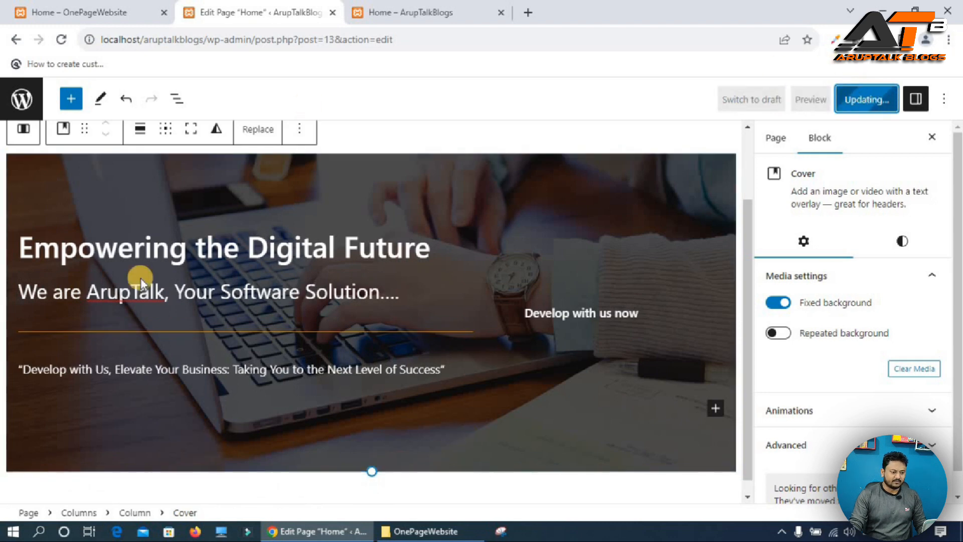
Insert a Spacer block below the cover section.
click(67, 7)
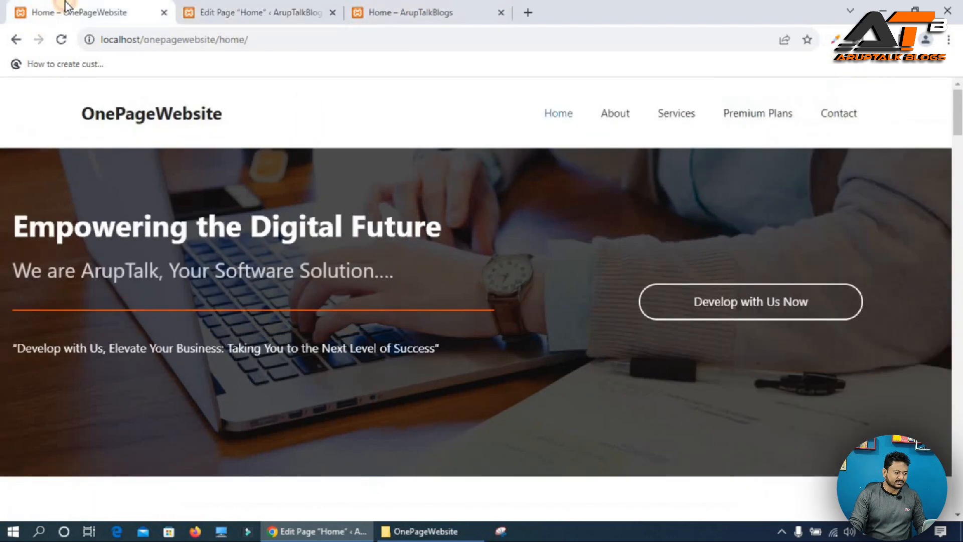
scroll(526, 308, down, 7)
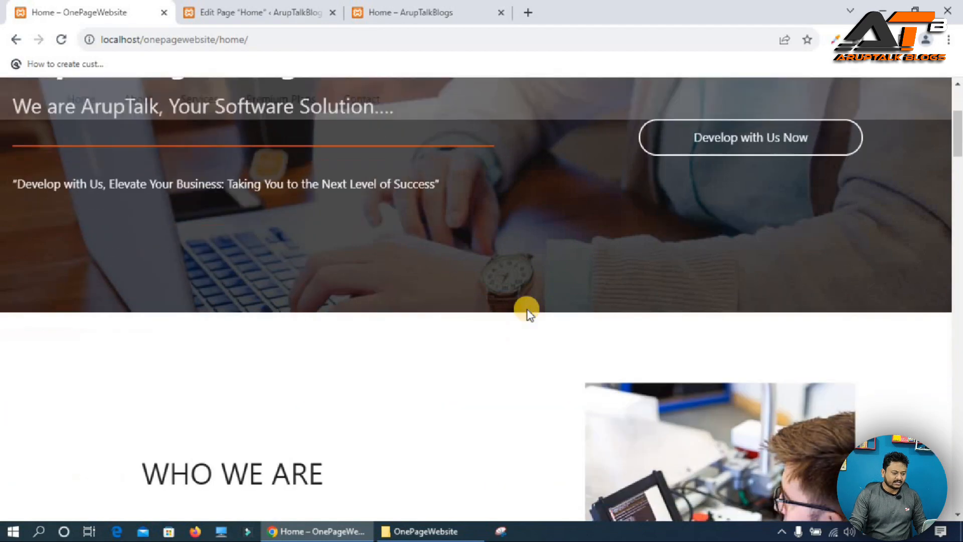
scroll(329, 331, down, 1)
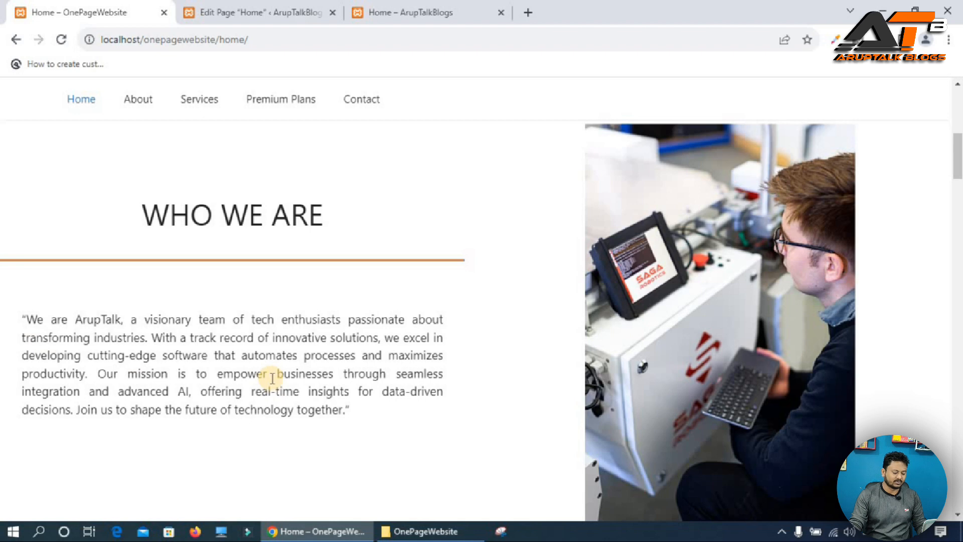
click(292, 7)
click(732, 474)
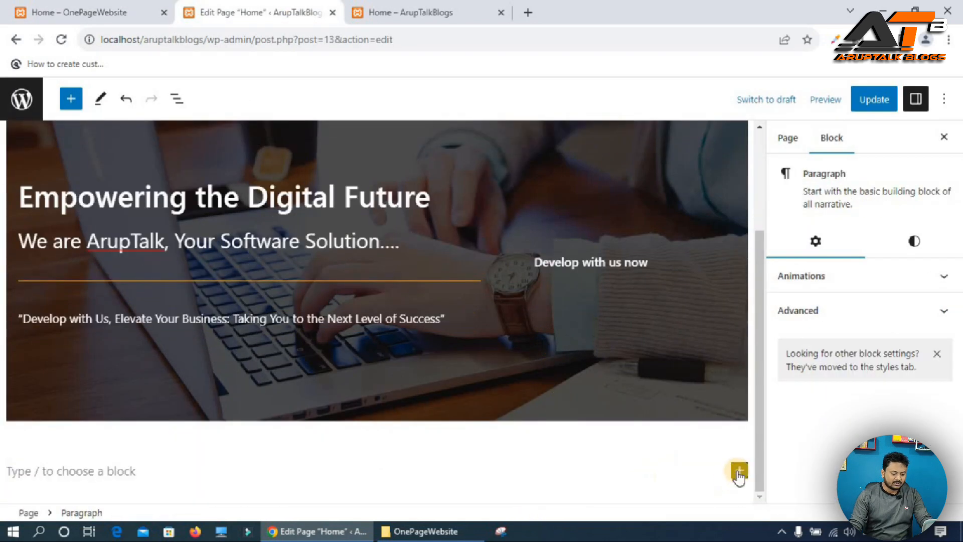
click(738, 474)
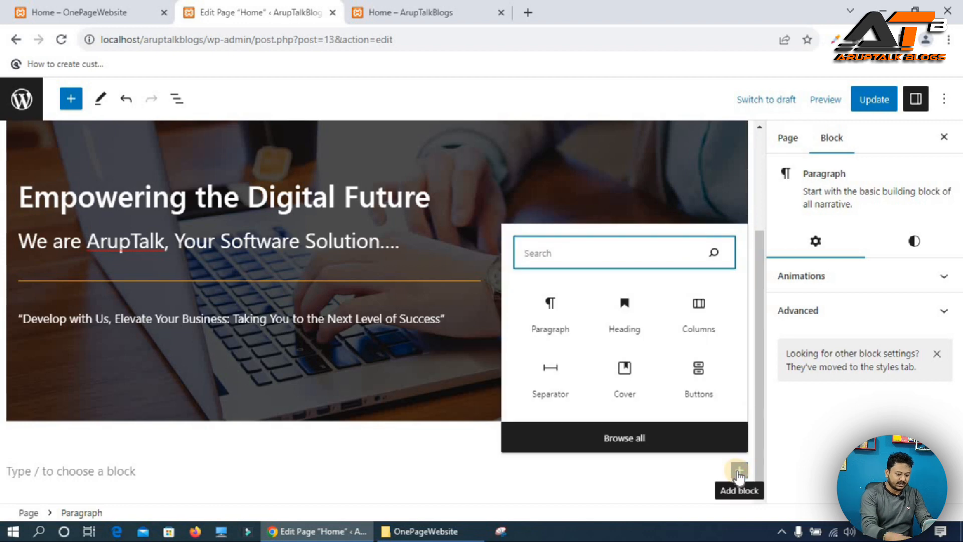
text(sp)
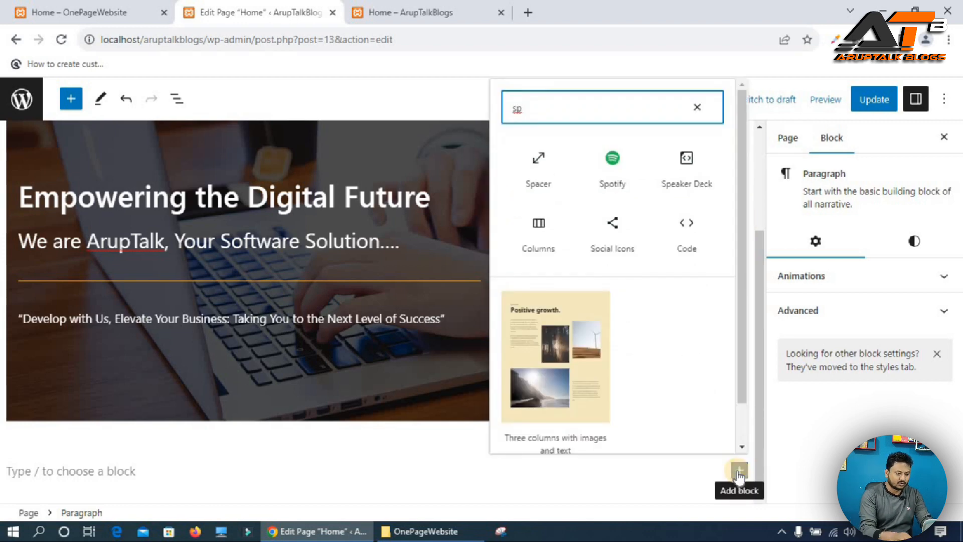
click(549, 163)
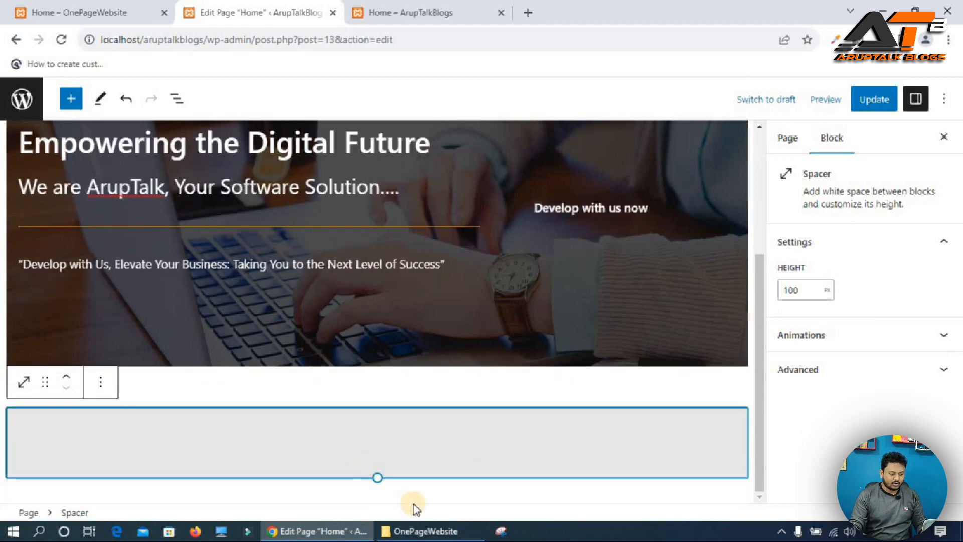
Insert a one-column Columns block below the spacer.
click(457, 491)
scroll(657, 494, down, 1)
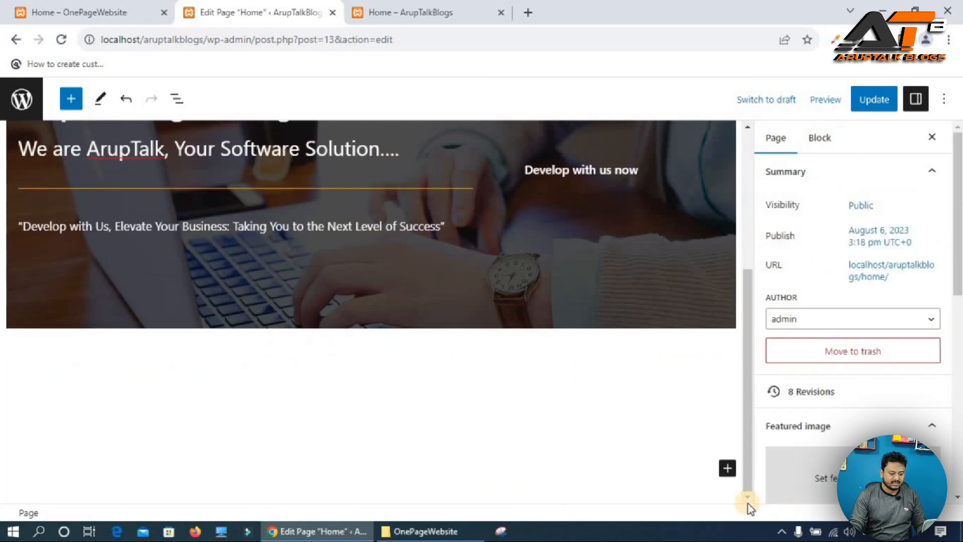
click(724, 472)
click(689, 315)
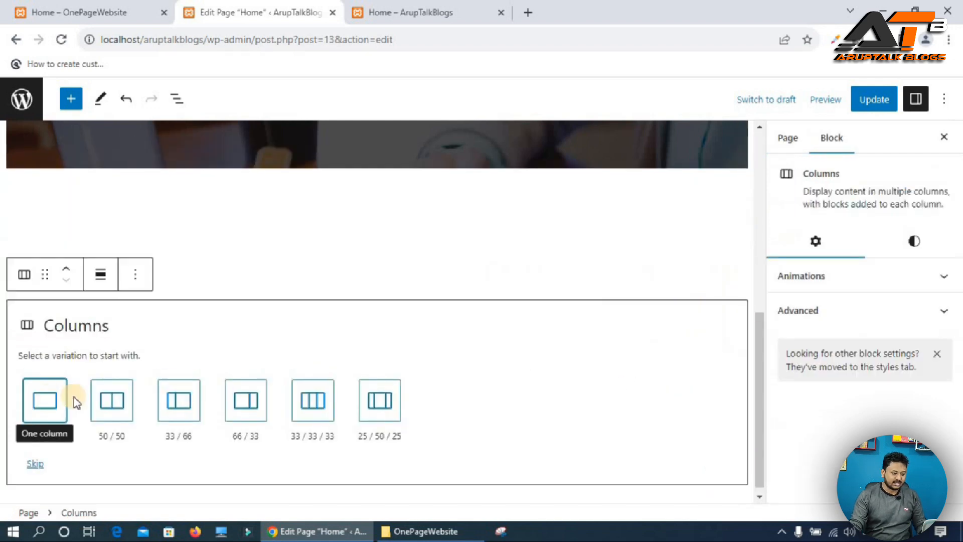
click(52, 402)
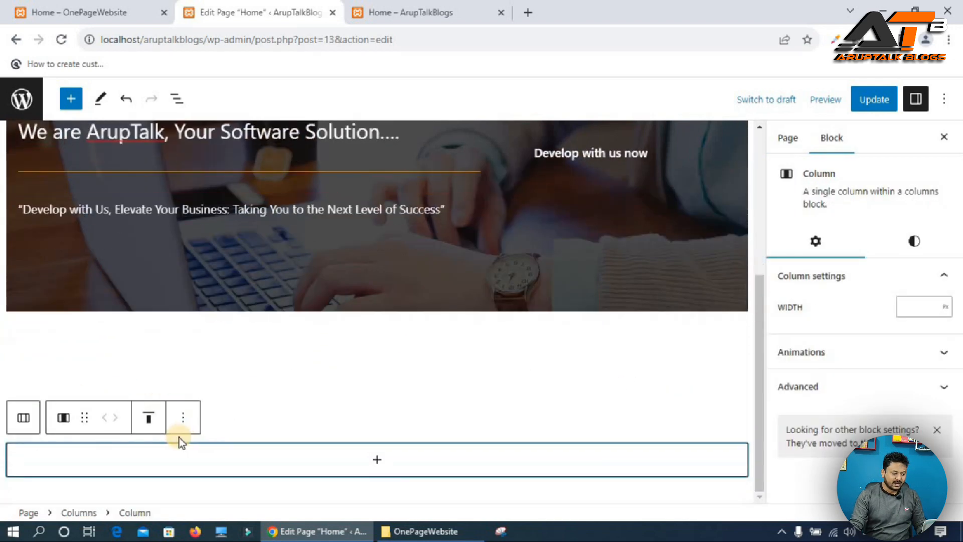
Align the column's content vertically to the middle.
click(146, 418)
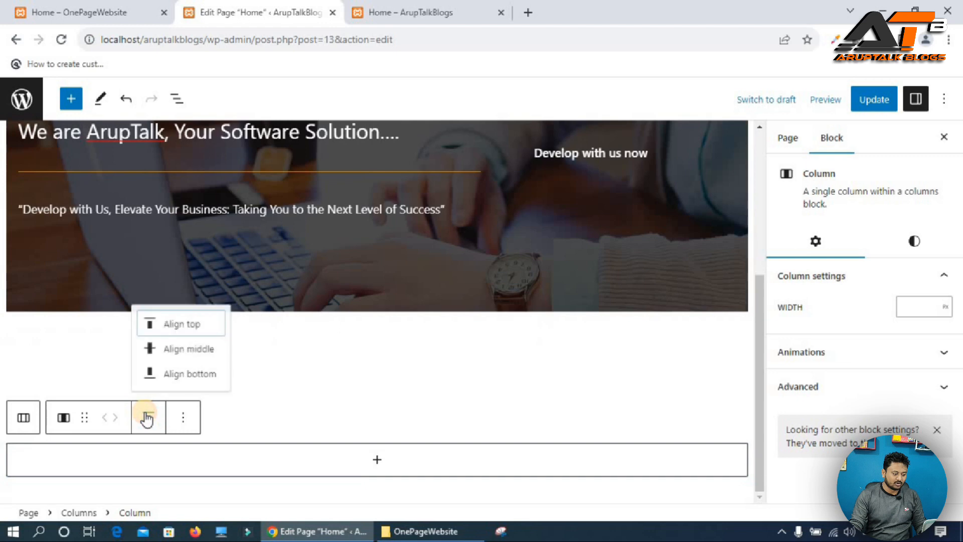
click(188, 348)
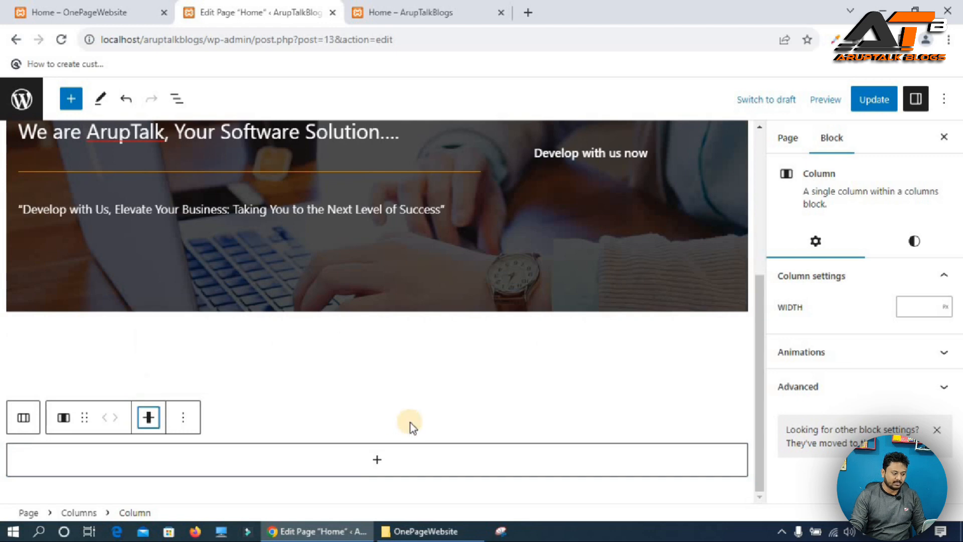
Insert a nested two-column 66/33 Columns layout inside the column.
click(368, 457)
click(448, 285)
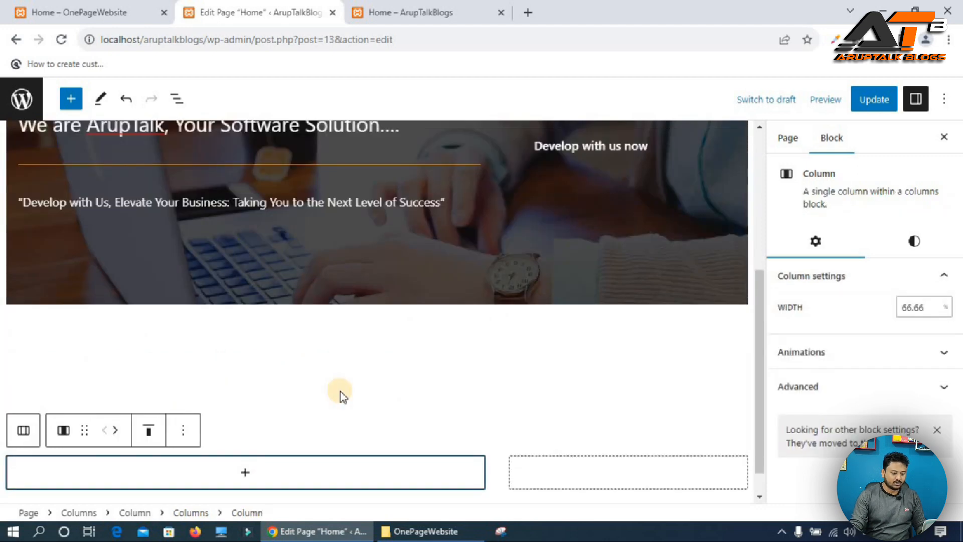
Set the nested Columns block's vertical alignment to middle.
scroll(341, 392, down, 1)
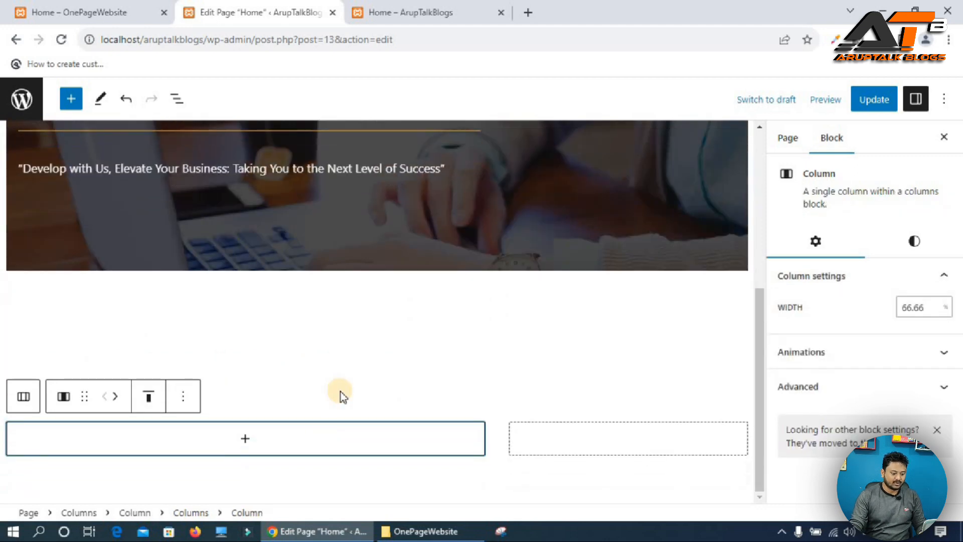
click(22, 394)
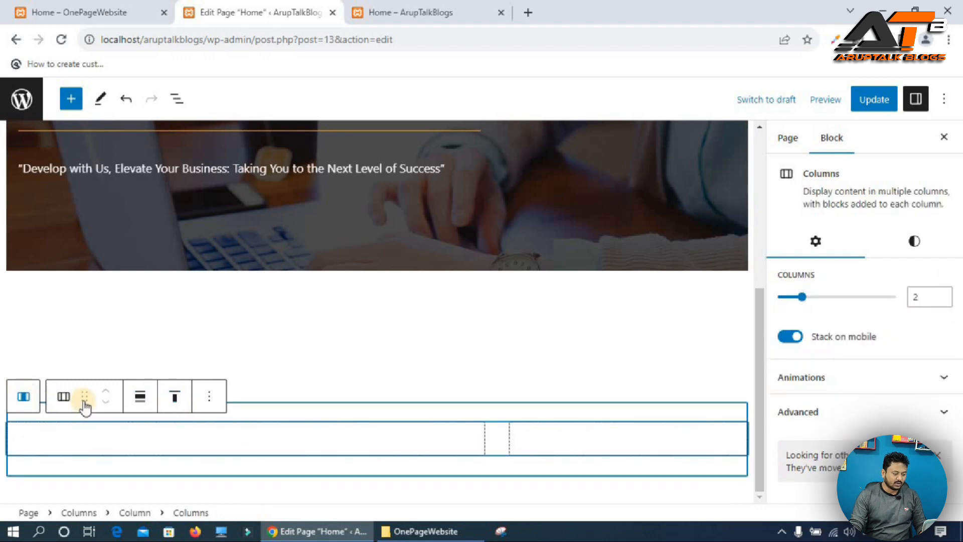
click(179, 405)
click(200, 462)
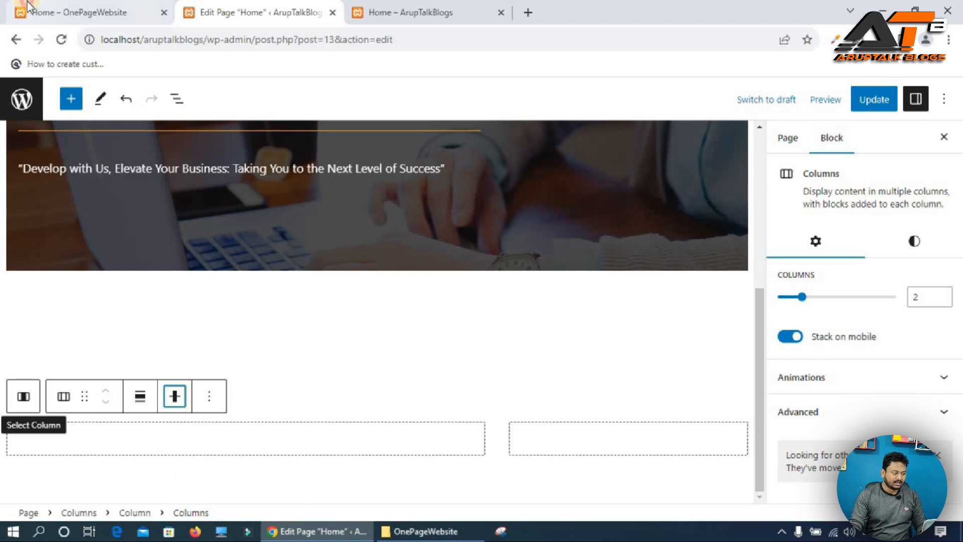
Copy the WHO WE ARE heading from the reference site and paste it into a new Heading block in the left column.
click(27, 7)
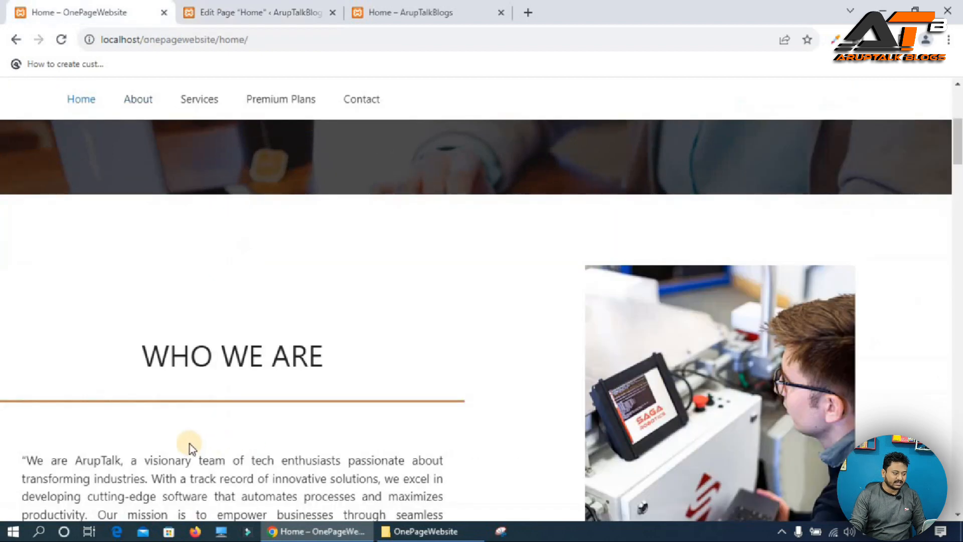
triple_click(170, 354)
key(ctrl+c)
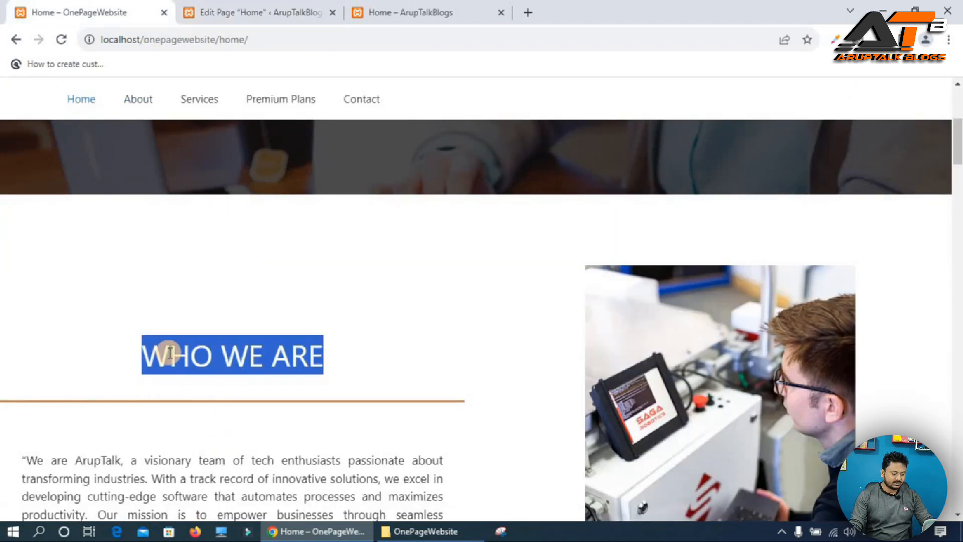
click(251, 10)
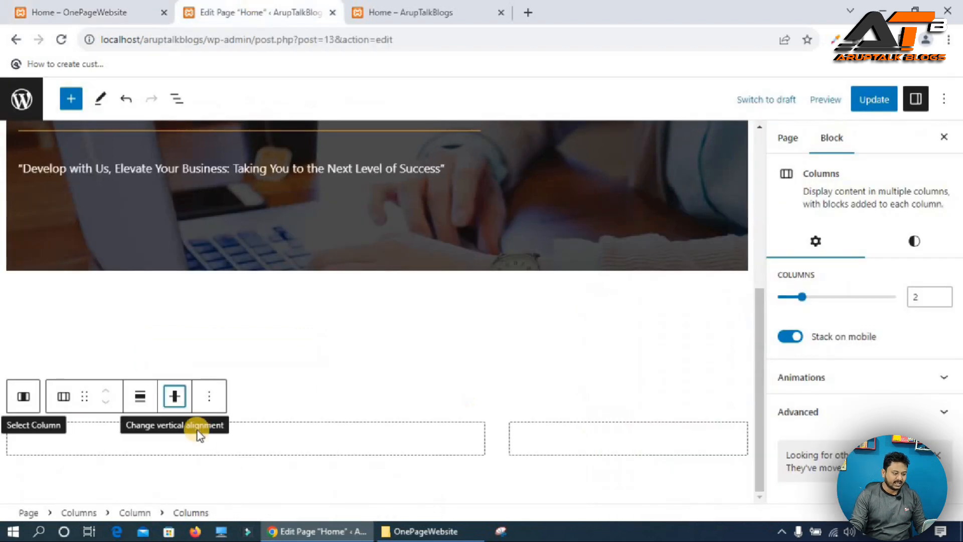
click(235, 445)
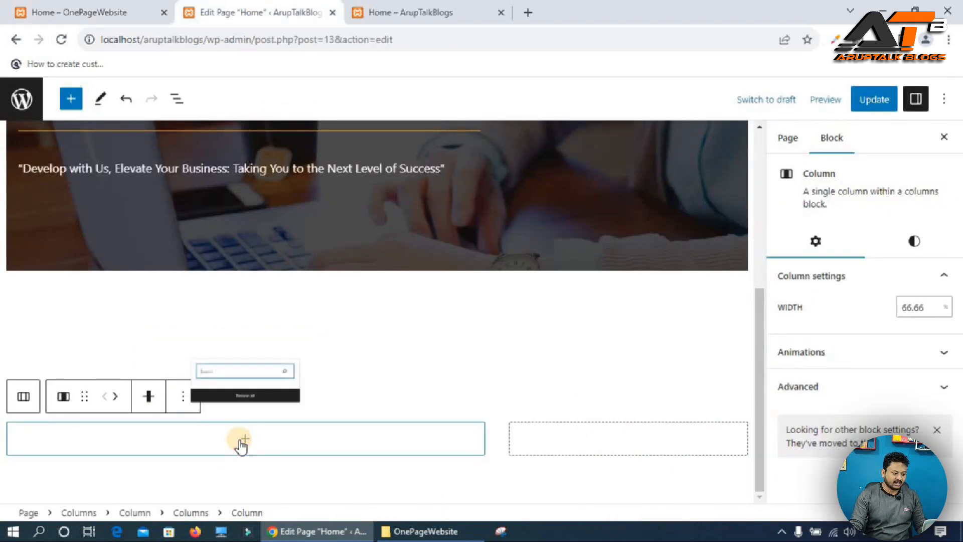
click(243, 440)
click(236, 267)
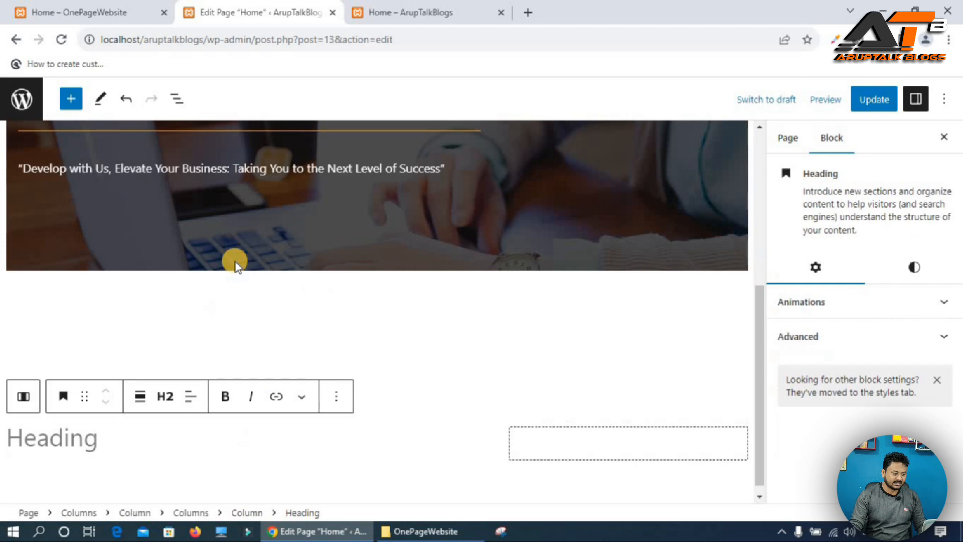
key(ctrl+v)
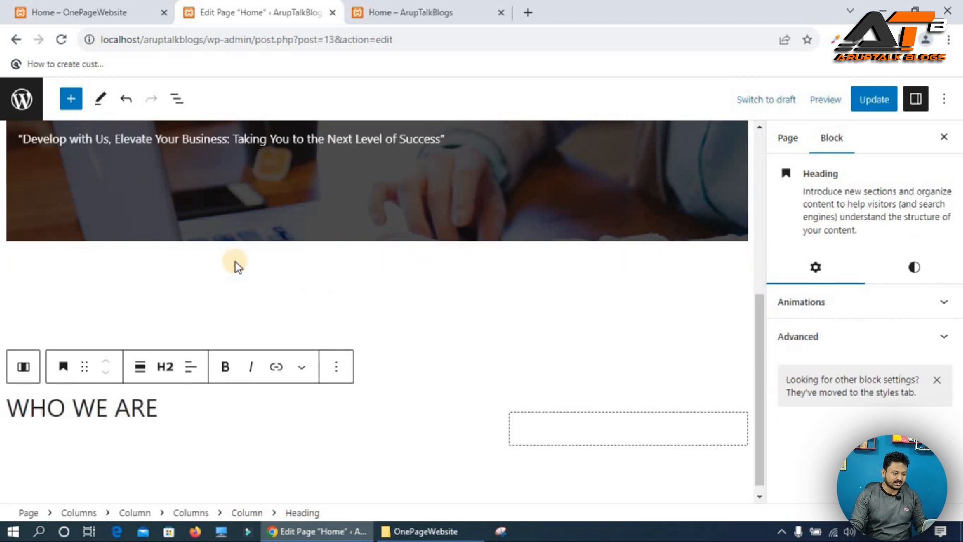
Center-align the WHO WE ARE heading and change its level to H1.
click(191, 367)
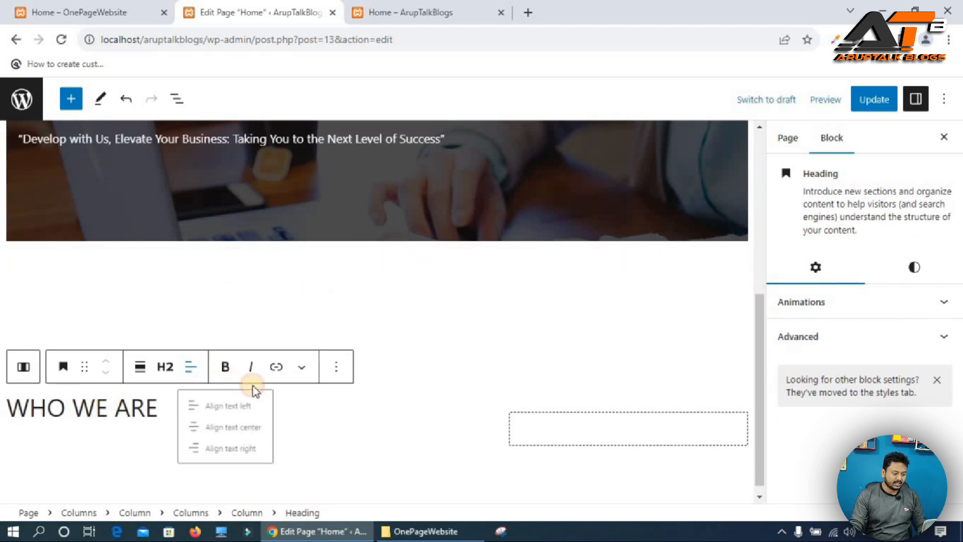
click(234, 437)
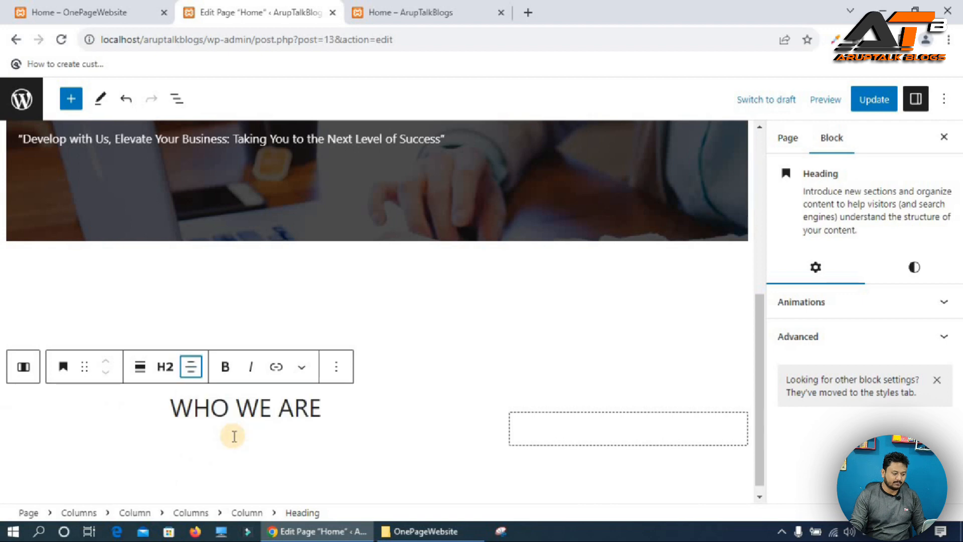
click(165, 367)
click(168, 194)
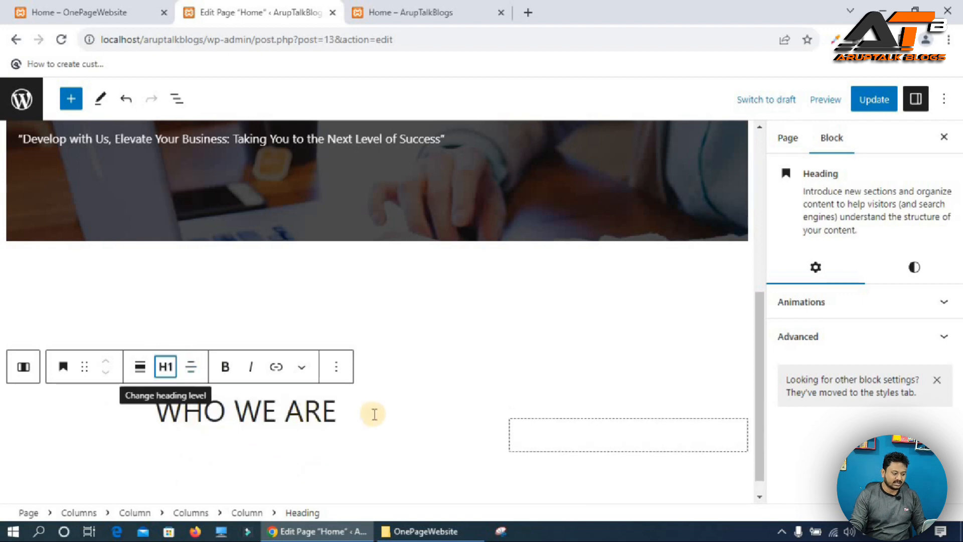
Select the WHO WE ARE heading text and make it bold.
click(346, 411)
drag(234, 411, 218, 412)
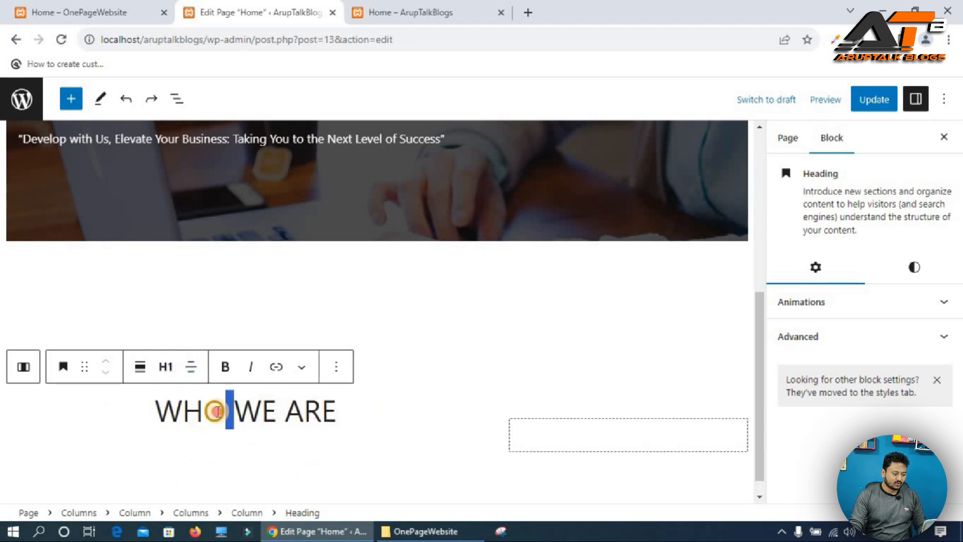
triple_click(217, 411)
click(226, 367)
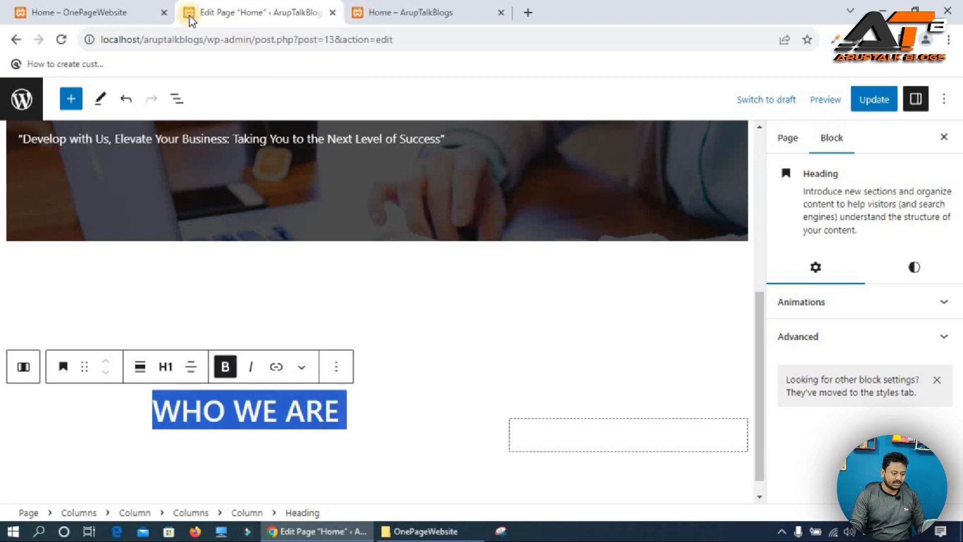
Add a Separator block directly below the WHO WE ARE heading.
click(471, 434)
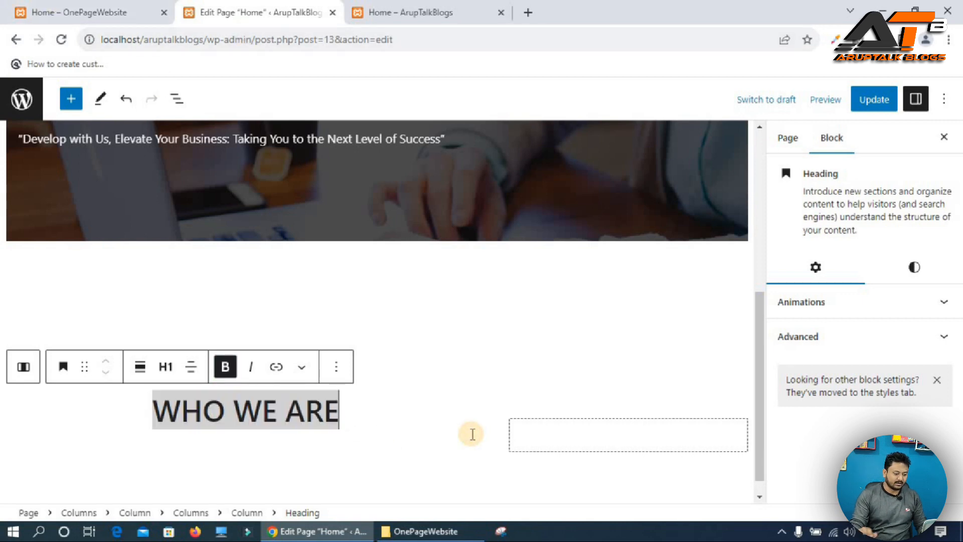
key(Return)
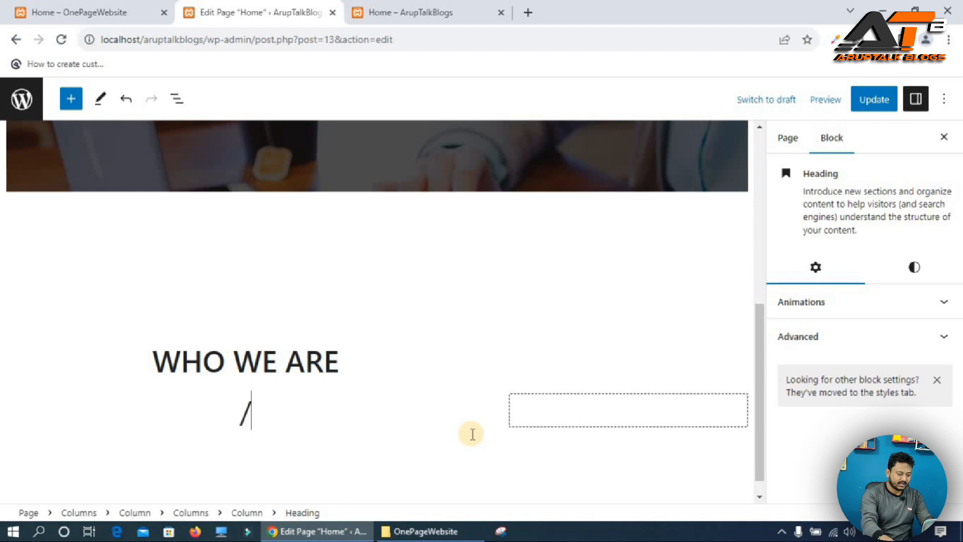
text(/swp)
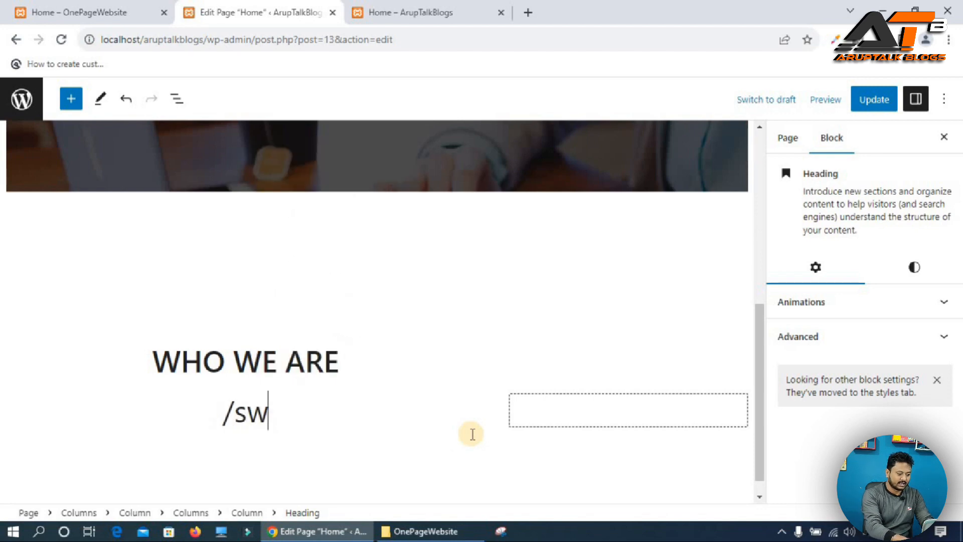
key(BackSpace)
key(BackSpace)
text(e)
key(Return)
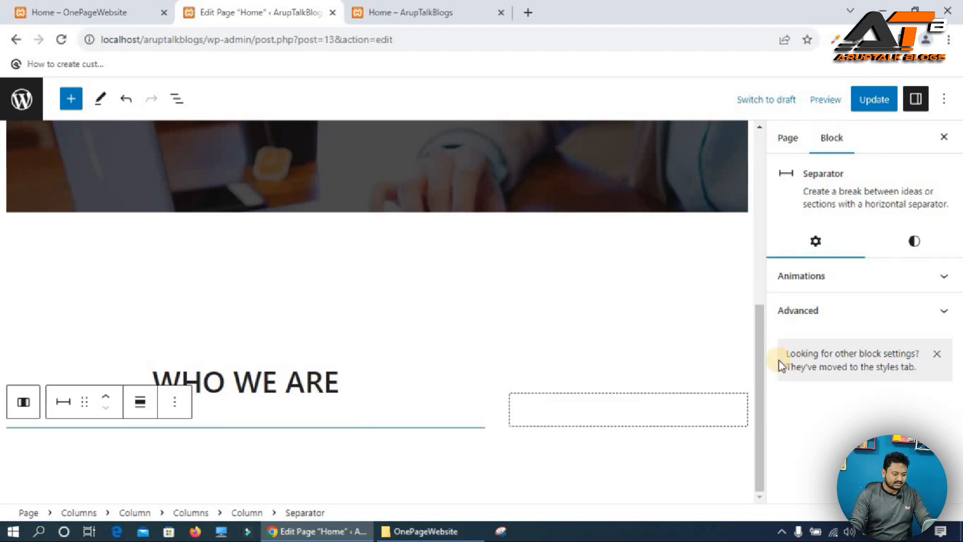
Set the separator's background color to the custom orange F99A02.
click(914, 241)
click(831, 414)
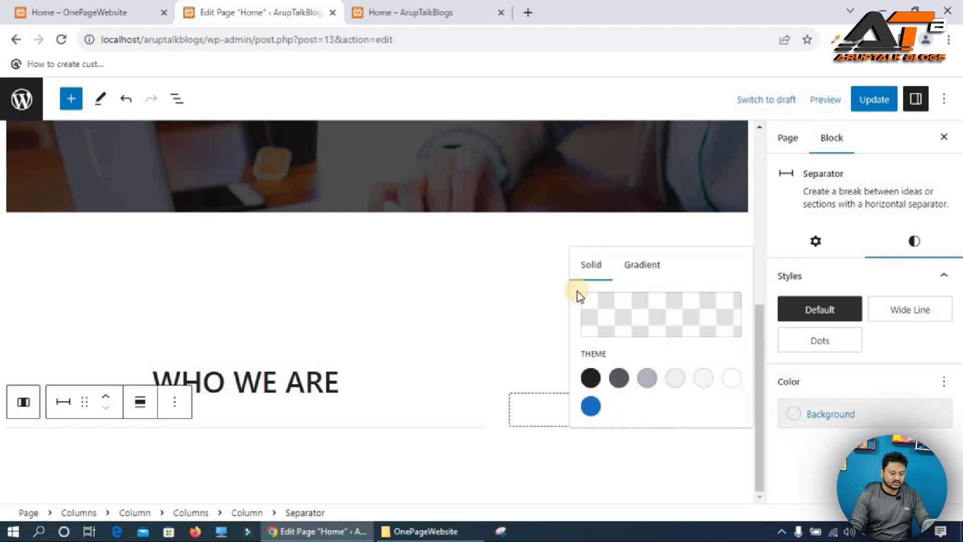
click(641, 314)
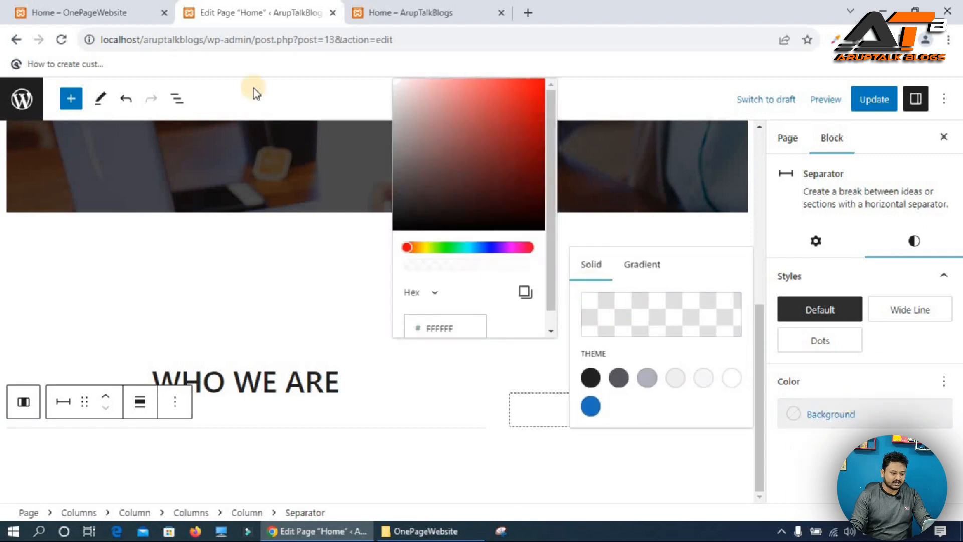
click(420, 251)
drag(534, 91, 541, 83)
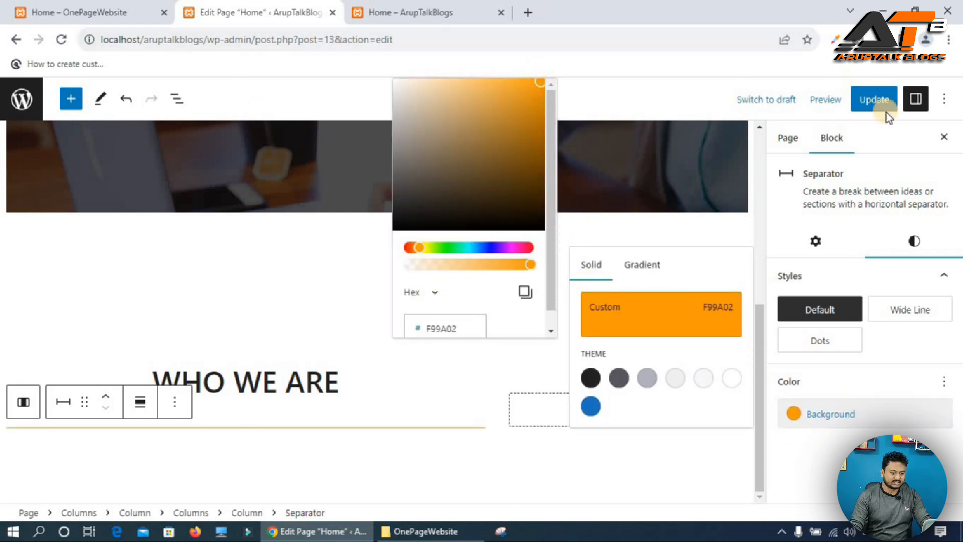
click(437, 440)
Copy the WHO WE ARE description text from the reference site and paste it into a new paragraph below the separator.
click(476, 448)
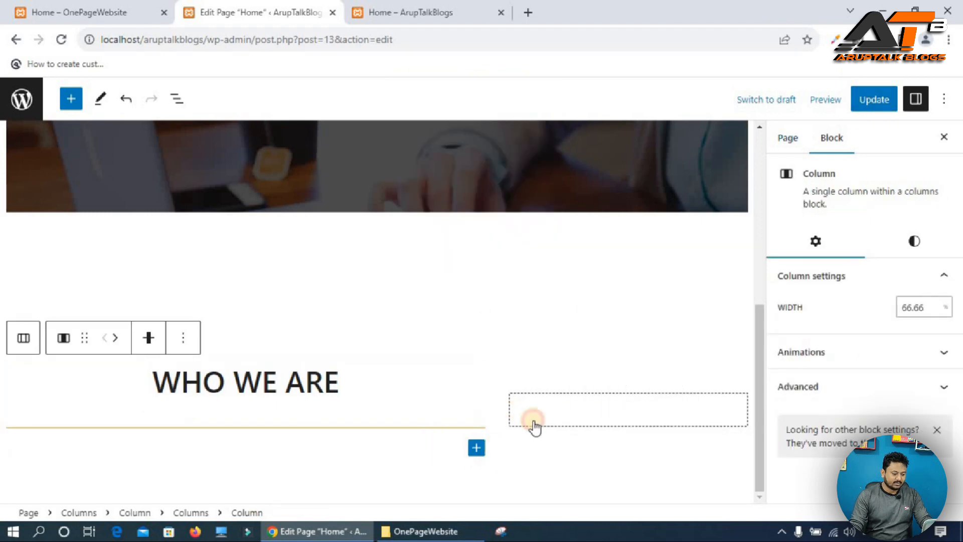
click(517, 286)
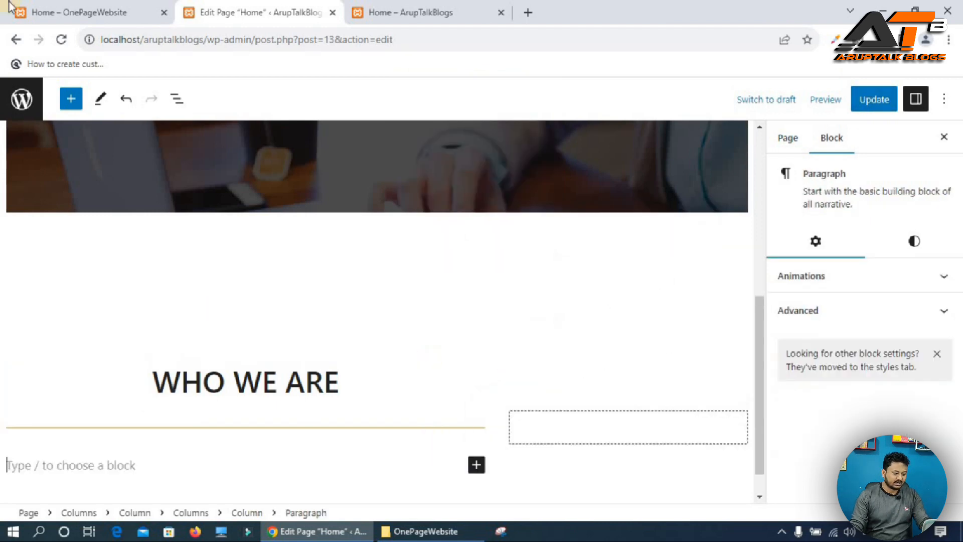
click(80, 6)
triple_click(134, 481)
key(ctrl+c)
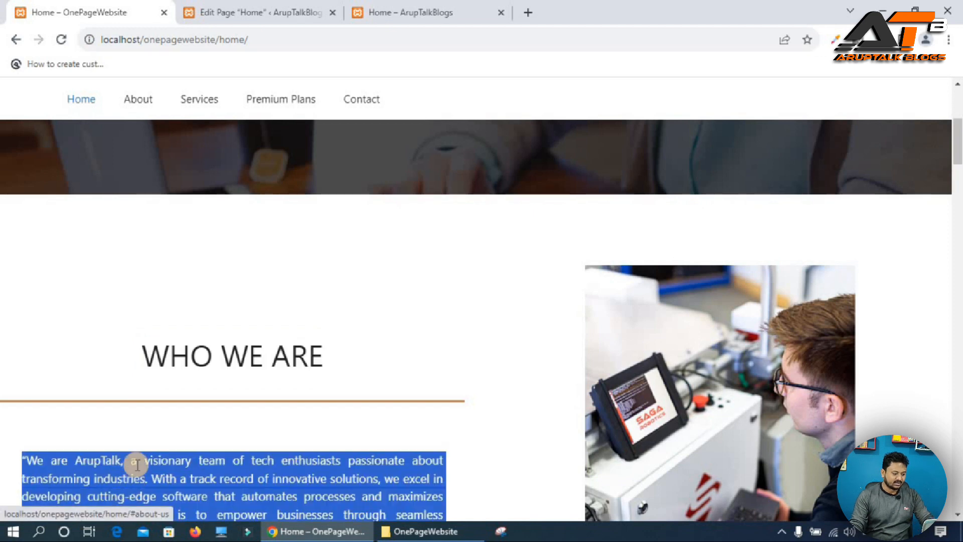
click(237, 11)
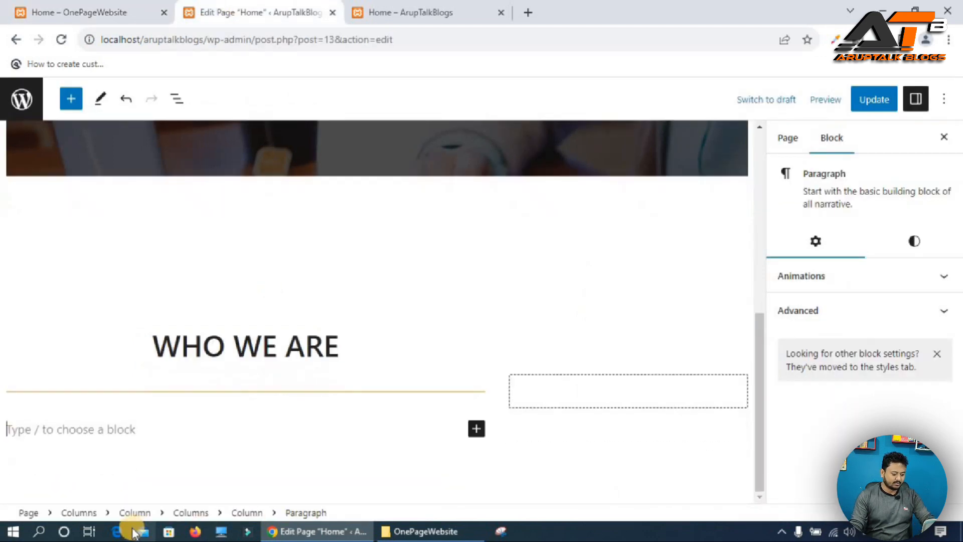
key(ctrl+v)
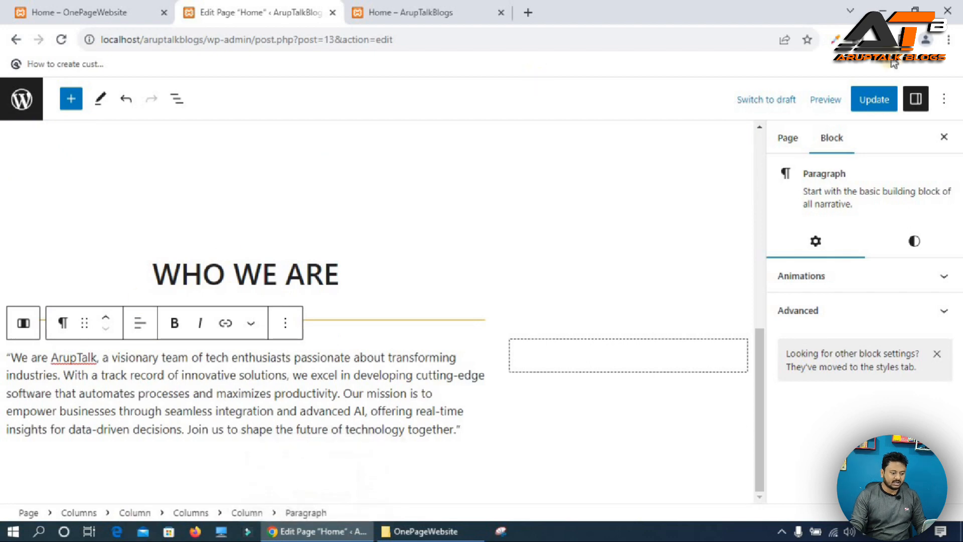
Update the page and reload the live site's Home page to preview it.
click(873, 100)
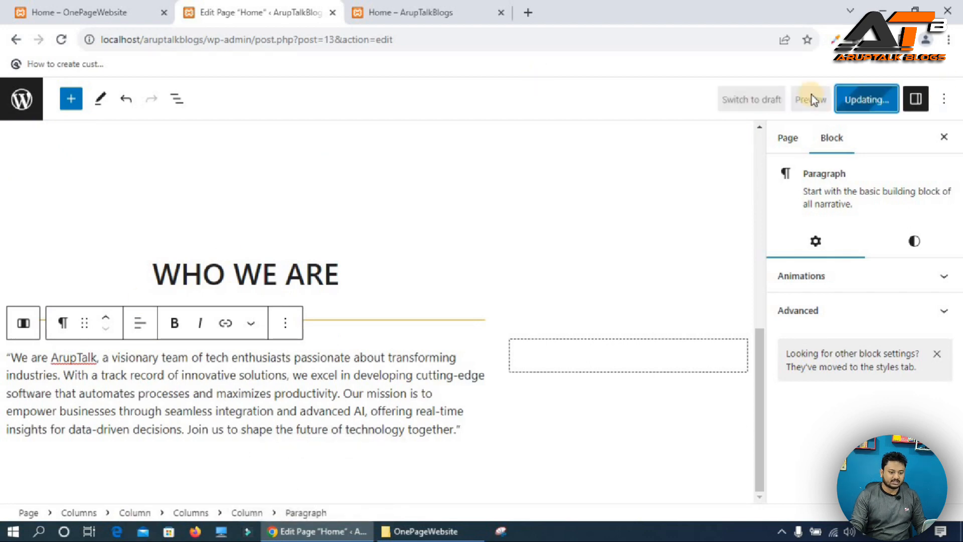
click(426, 11)
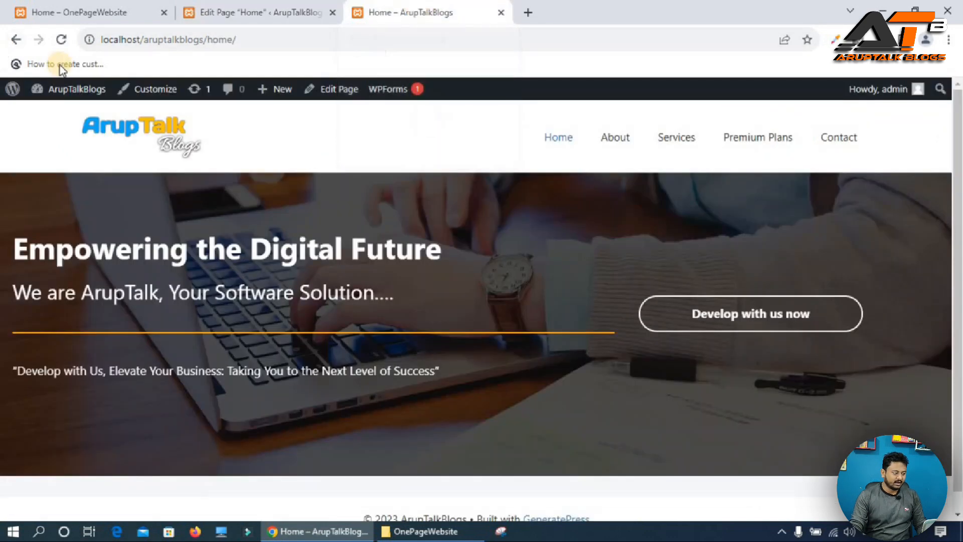
click(62, 39)
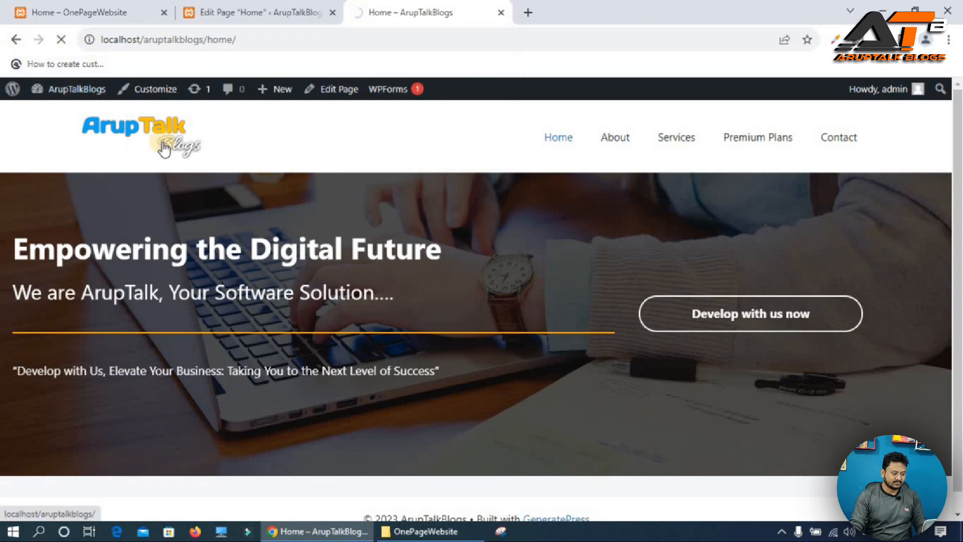
Compare the WHO WE ARE section on the live Home page with the same section on the reference site.
scroll(301, 217, down, 5)
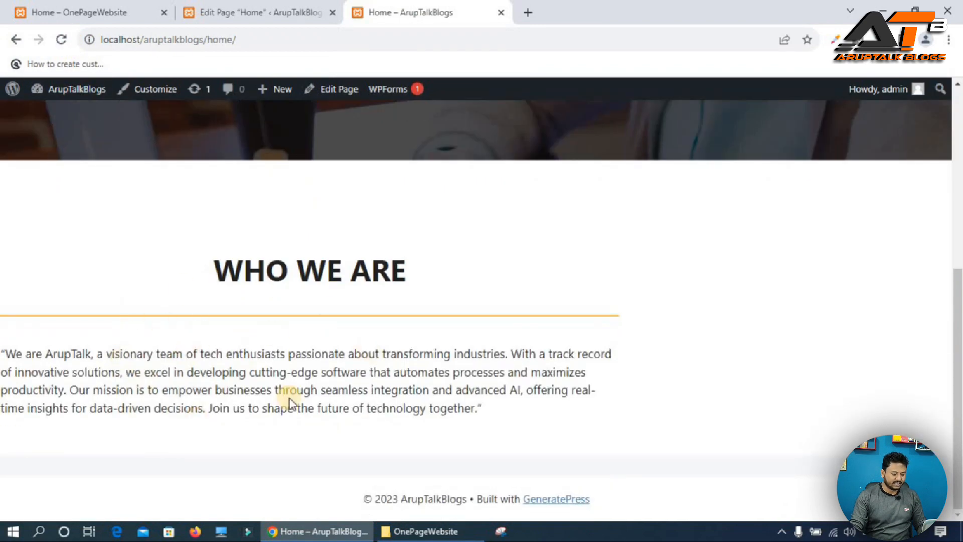
key(ctrl+Tab)
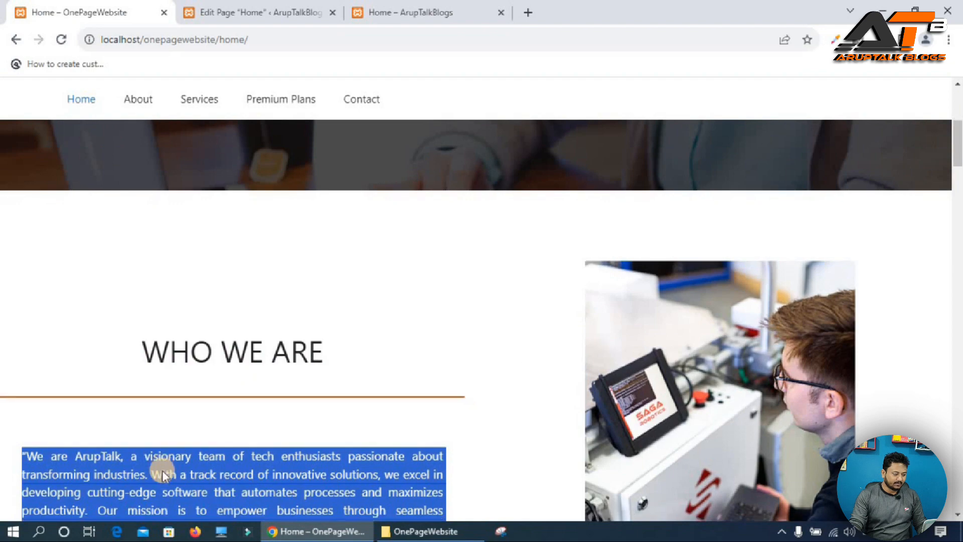
scroll(161, 462, down, 5)
scroll(95, 146, up, 2)
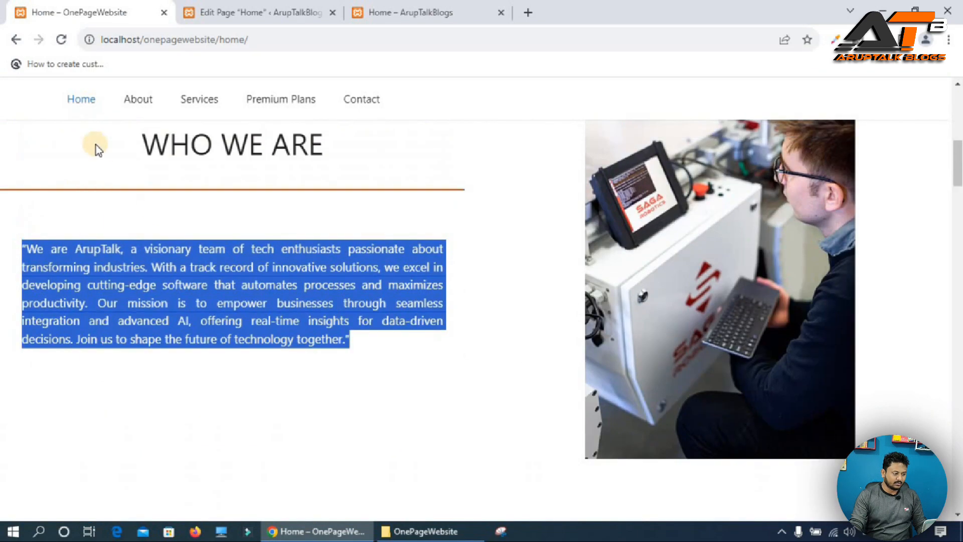
click(194, 296)
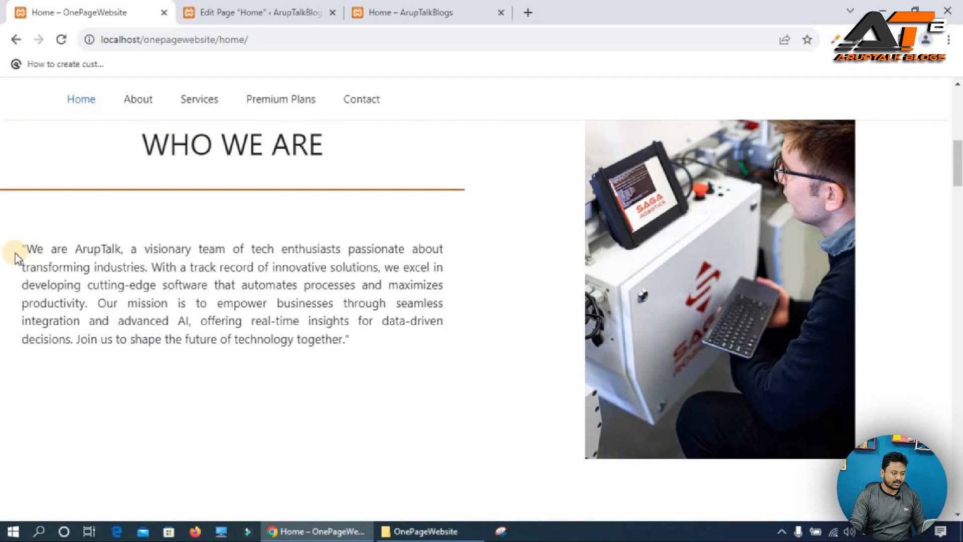
key(ctrl+Tab)
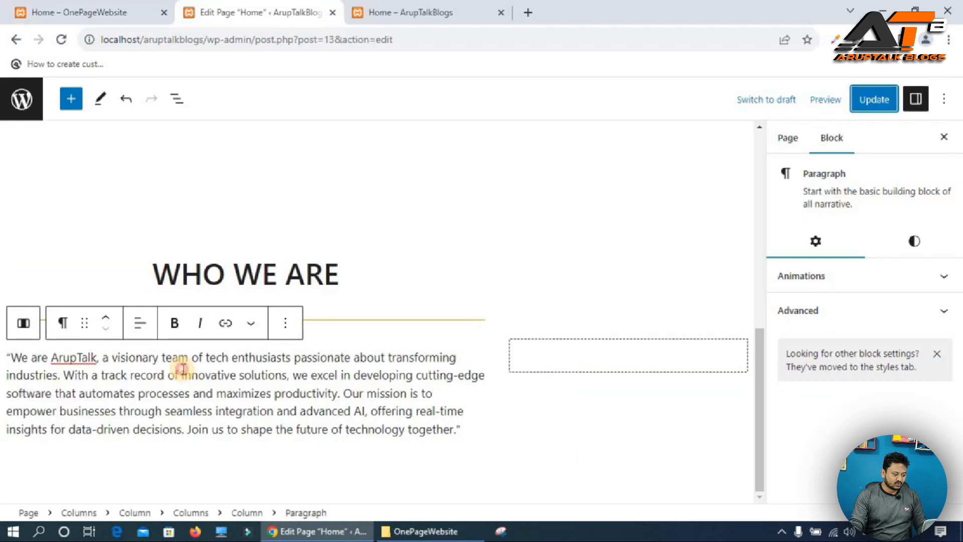
Give the WHO WE ARE description paragraph the additional CSS class paragraph and save the page.
click(64, 325)
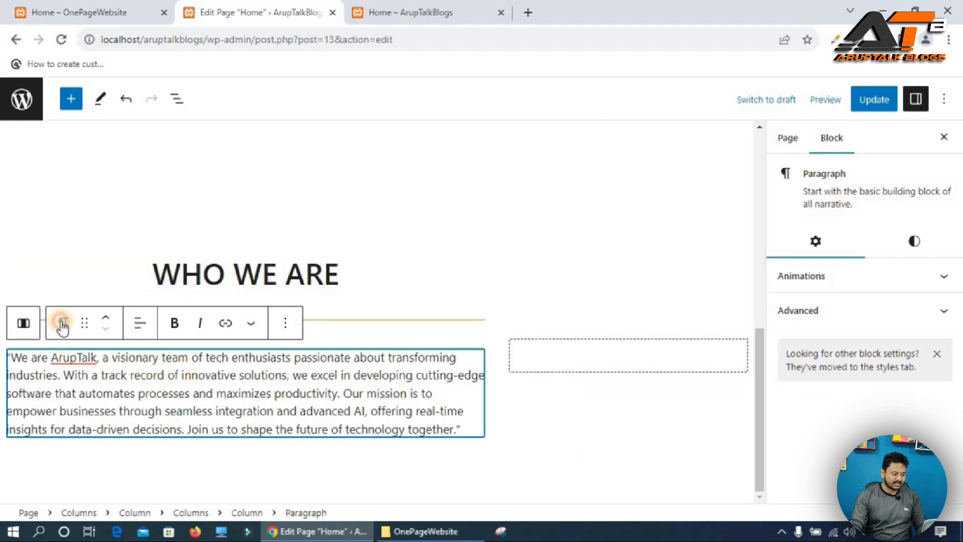
click(945, 380)
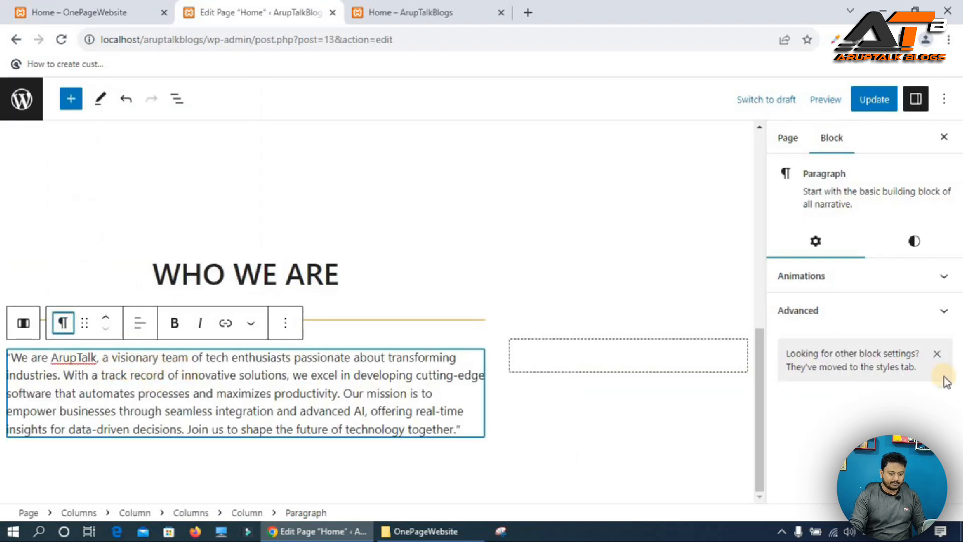
click(945, 315)
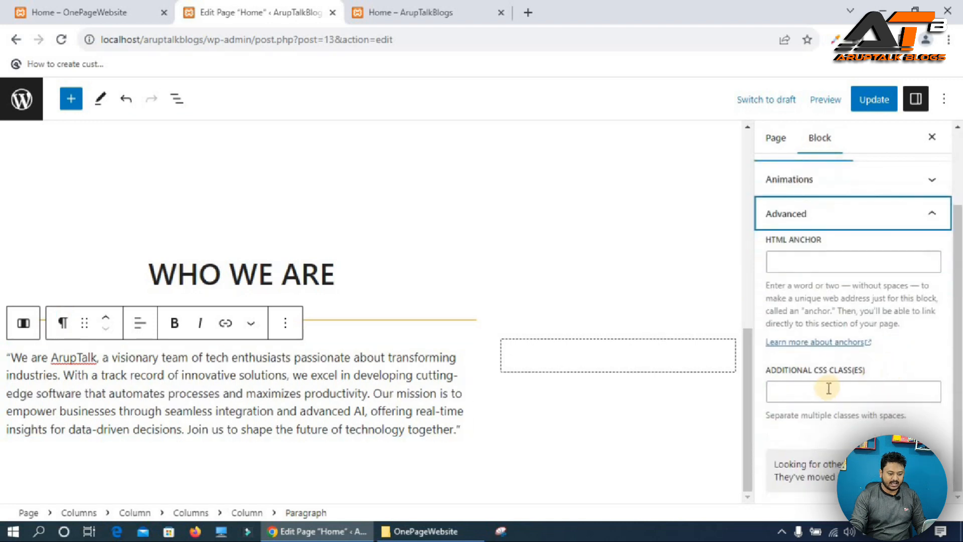
click(791, 390)
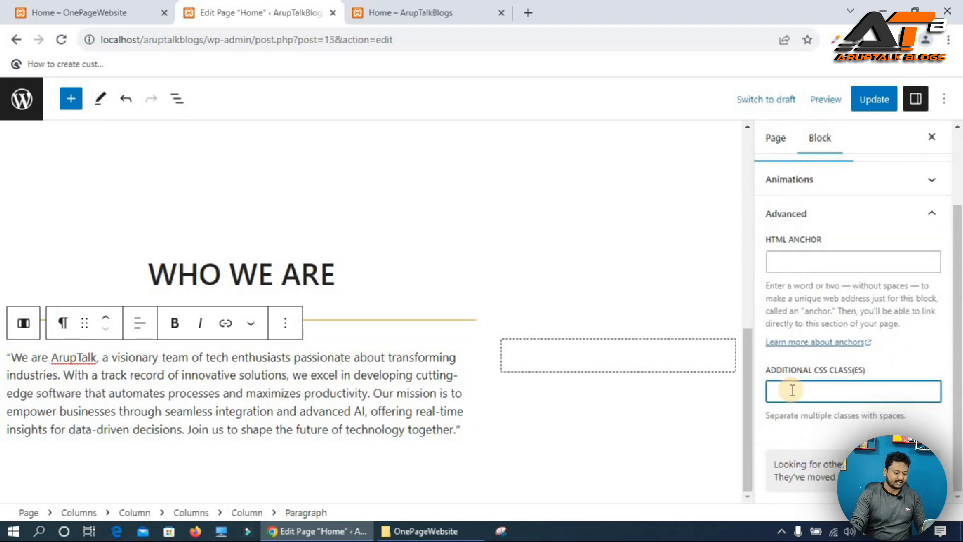
text(paragraph)
double_click(793, 391)
key(ctrl+s)
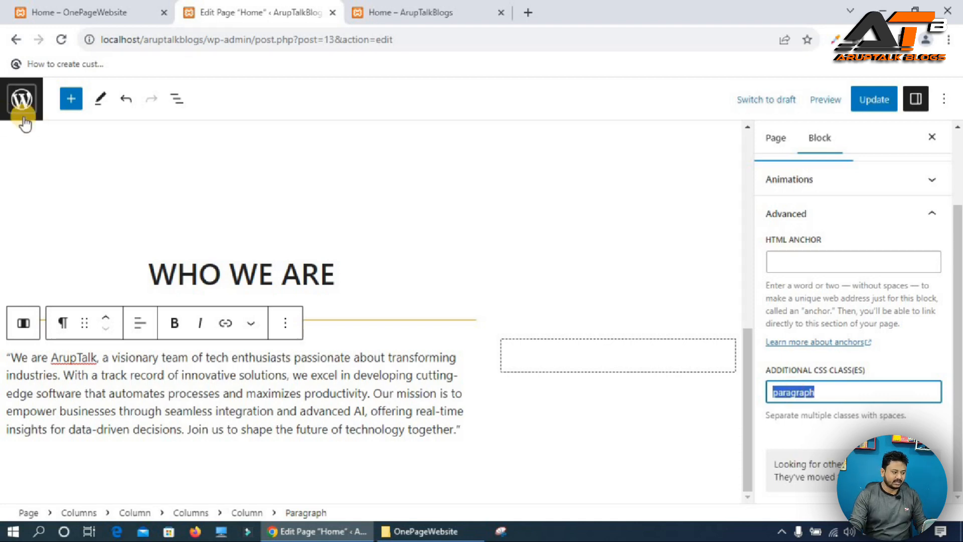
Open the dashboard in a new tab and go to the theme Customizer's Additional CSS section.
right_click(12, 92)
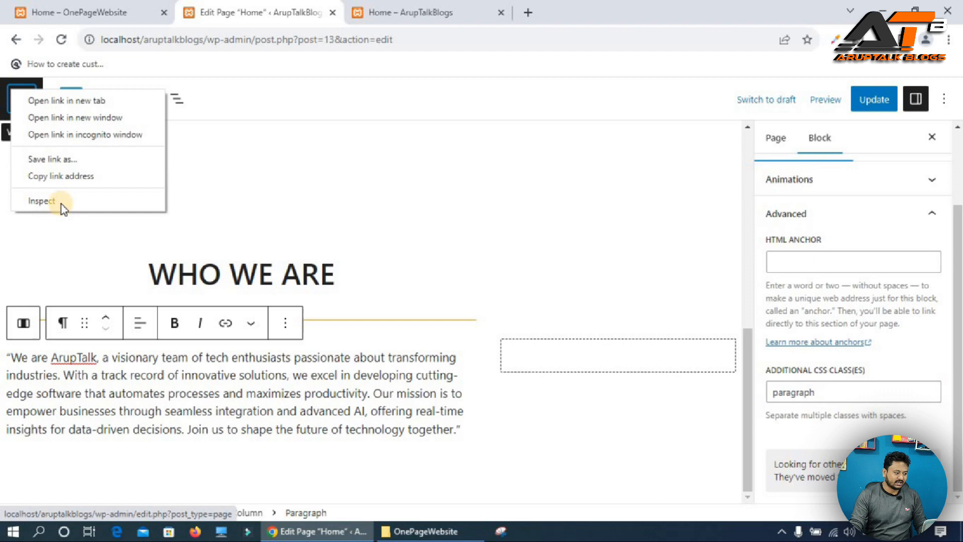
click(77, 95)
click(448, 7)
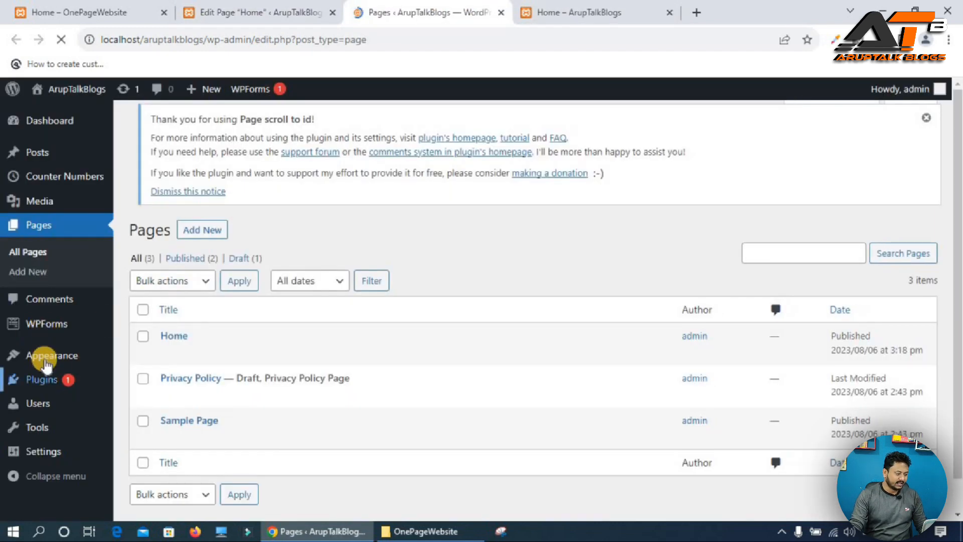
mouse_move(50, 360)
click(151, 380)
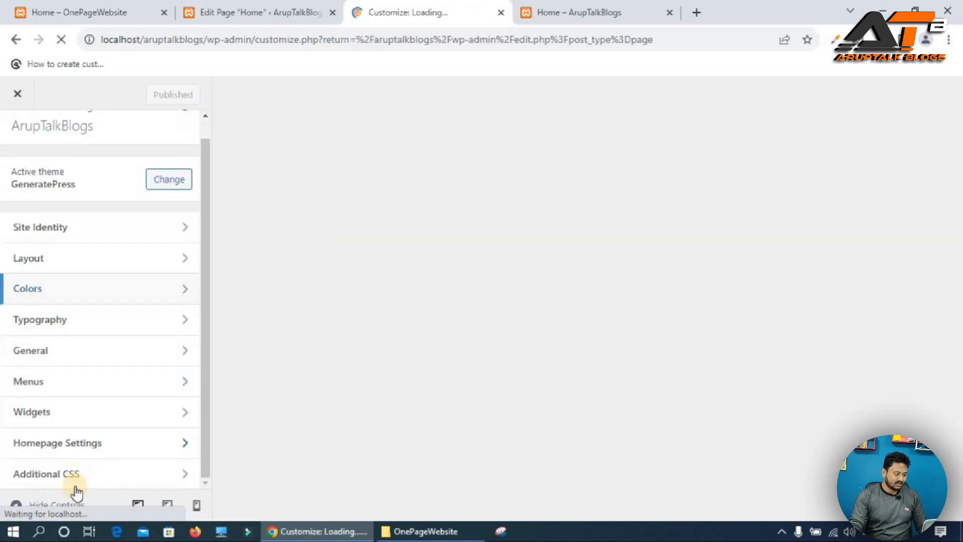
click(55, 471)
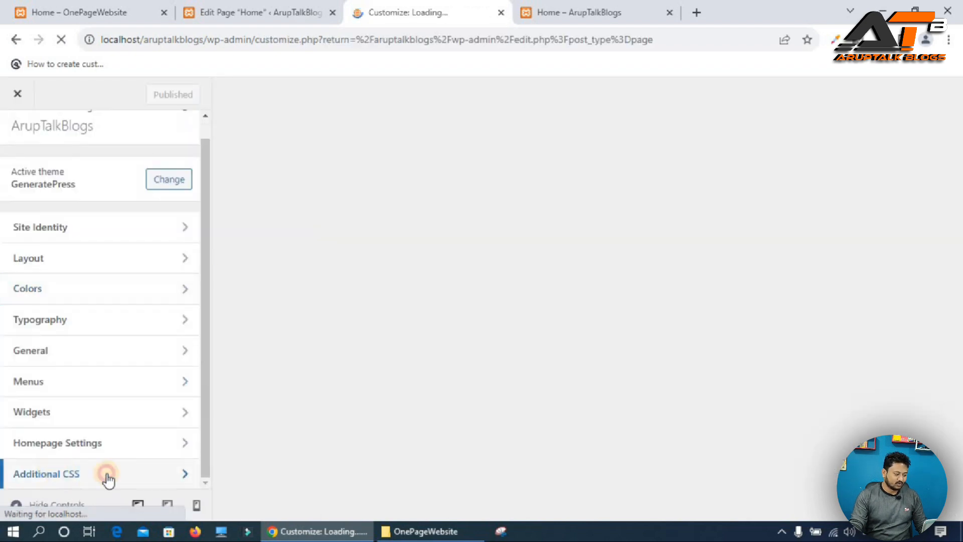
click(178, 421)
Write a .paragraph rule with padding:30px in Additional CSS, publish it, and update the Home page.
click(37, 180)
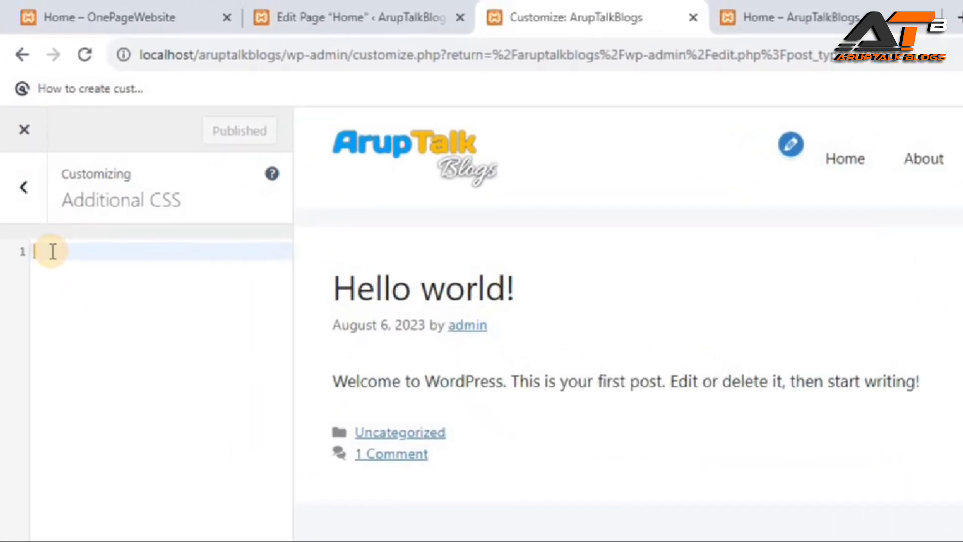
text(.)
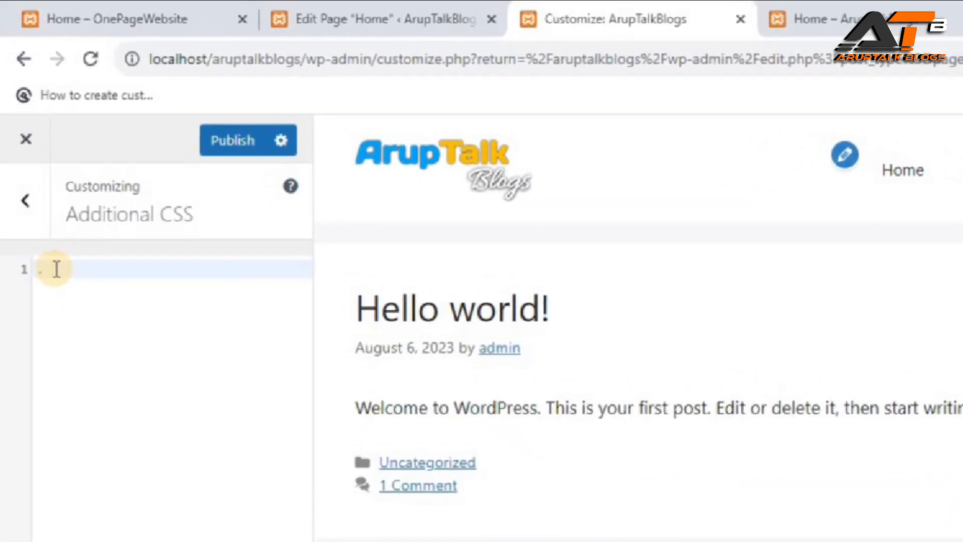
text(paragraph{)
key(Return)
text(pa)
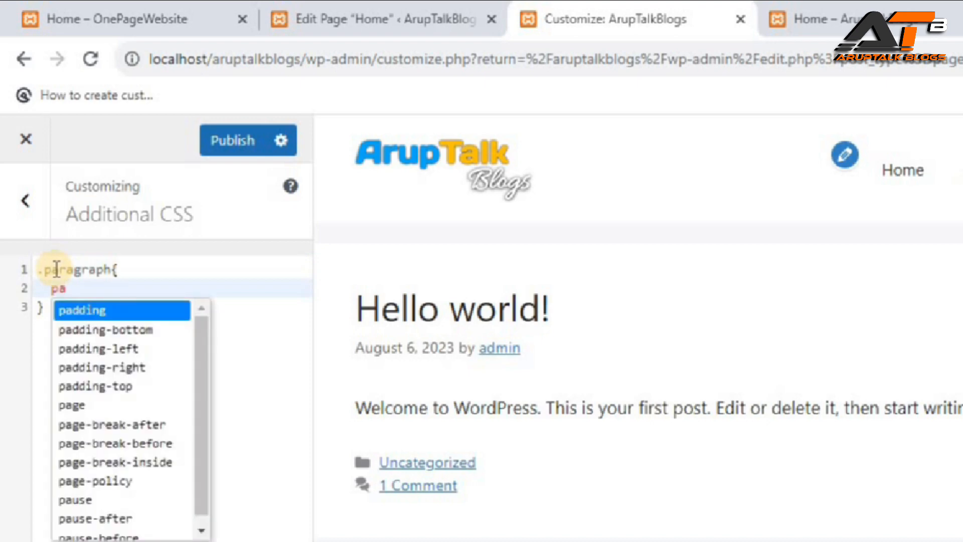
text(dding:30px;)
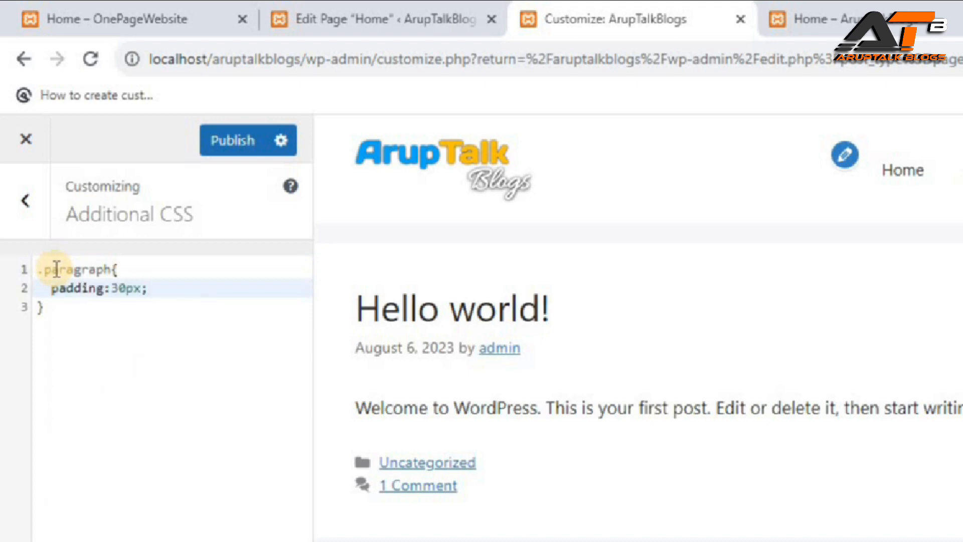
click(223, 141)
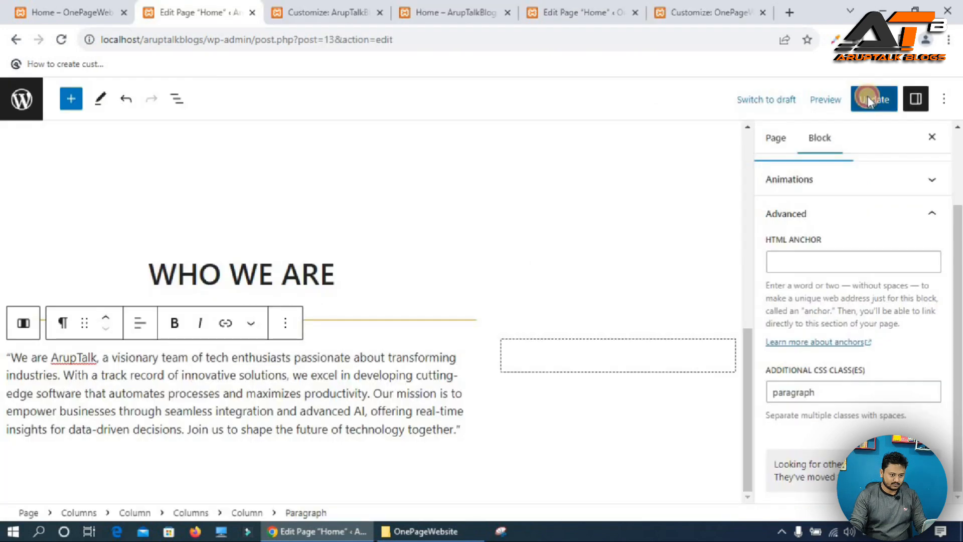
click(866, 99)
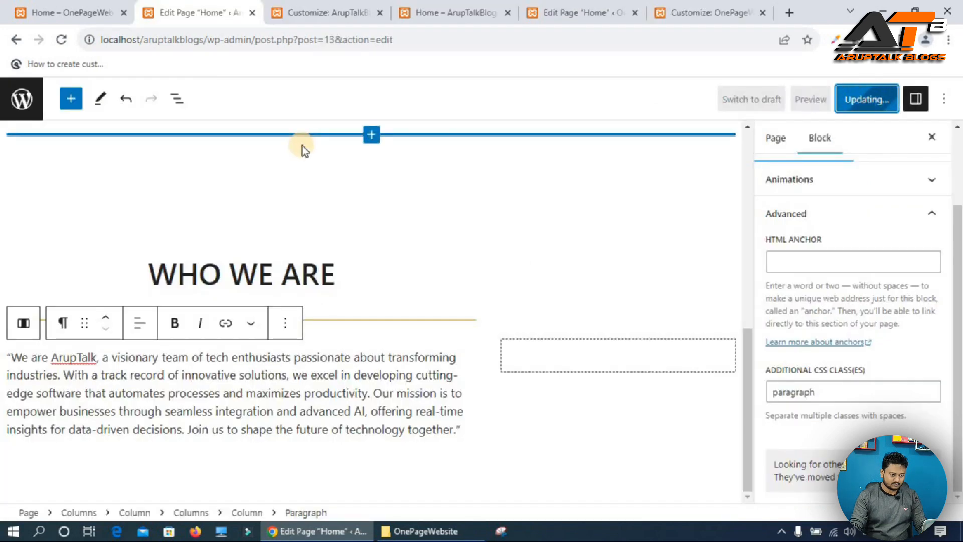
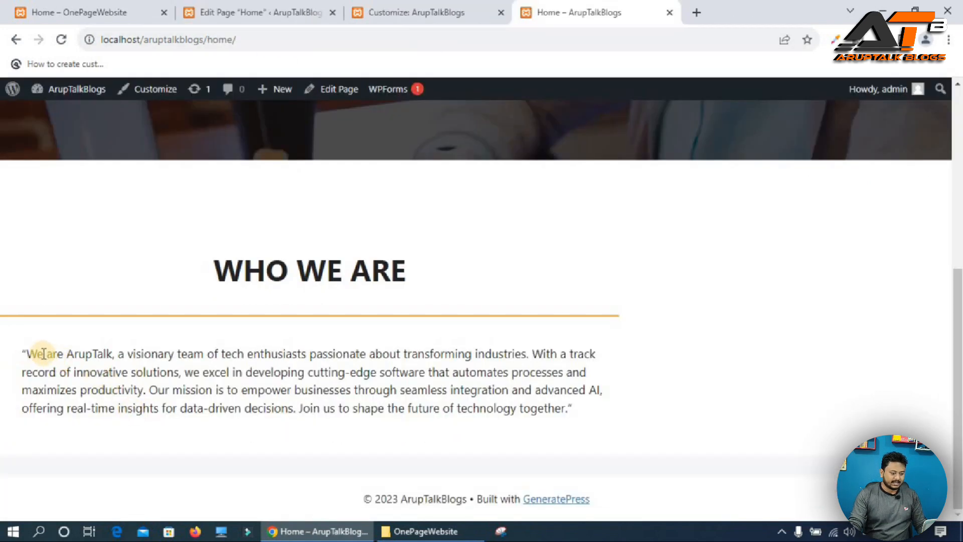
Add text-align:justify to the .paragraph rule in Additional CSS, publish, and reload the live Home page.
click(439, 6)
key(Return)
text(a)
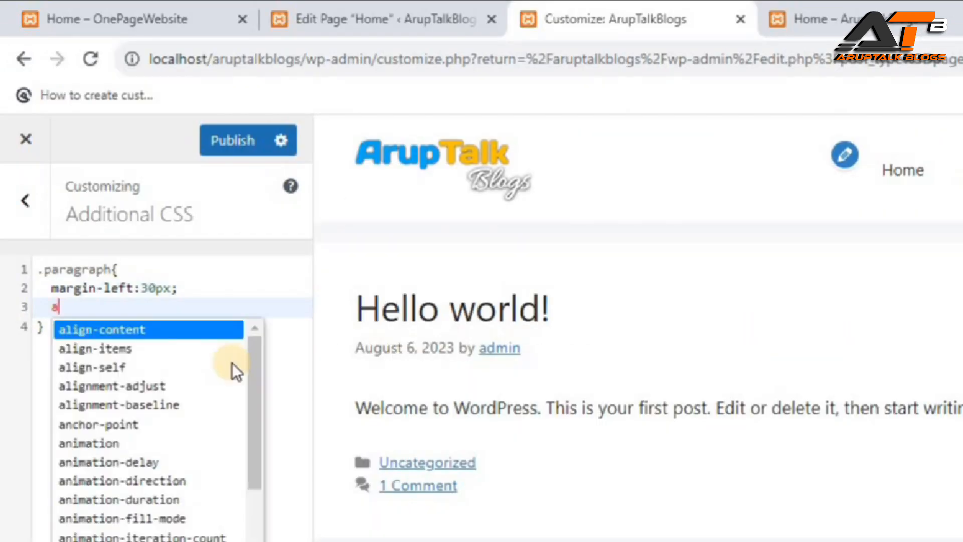
key(BackSpace)
text(te)
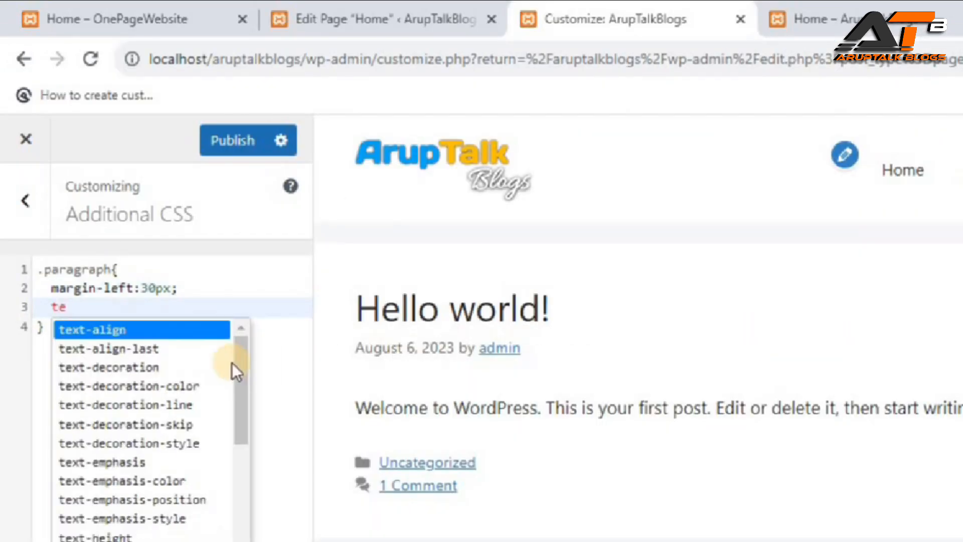
key(Return)
text(:f)
key(BackSpace)
text(jus)
key(Return)
text(;)
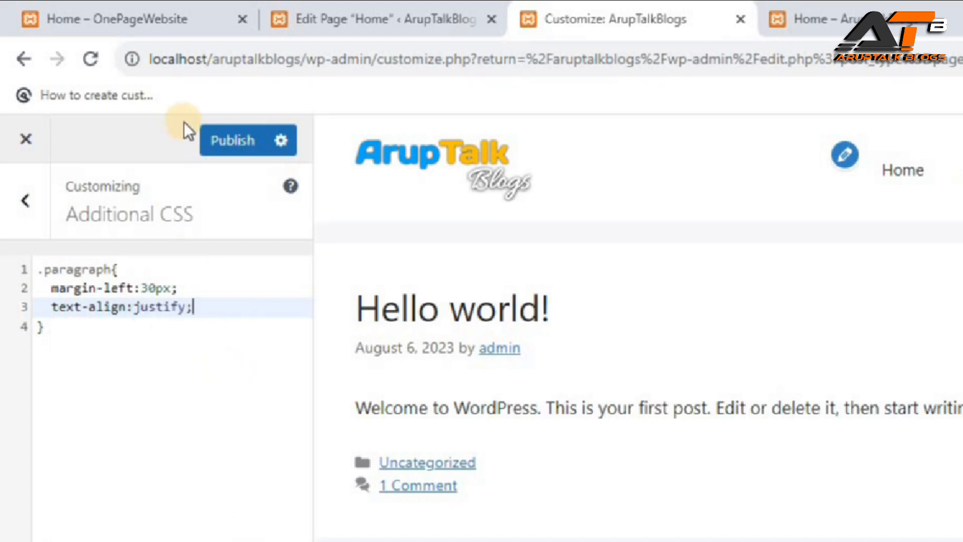
click(232, 140)
click(883, 18)
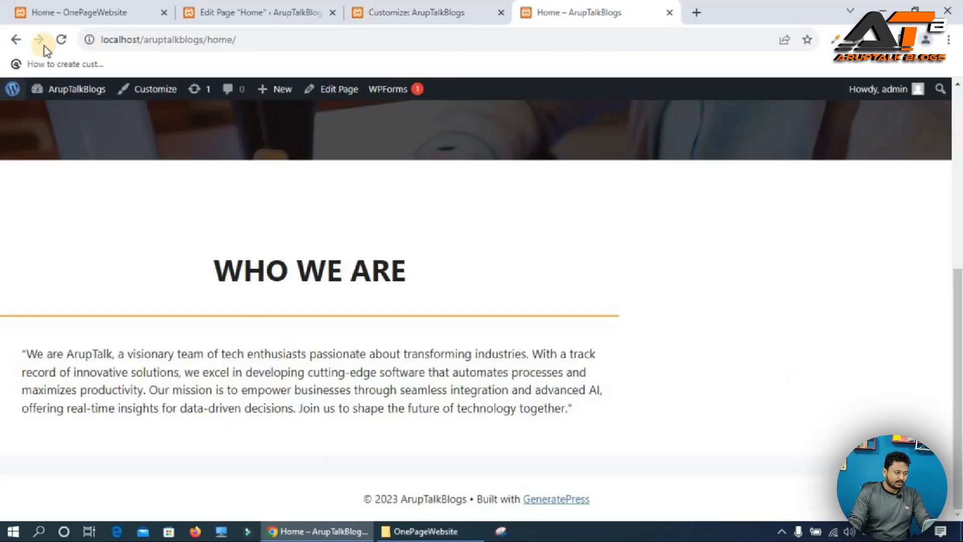
click(61, 39)
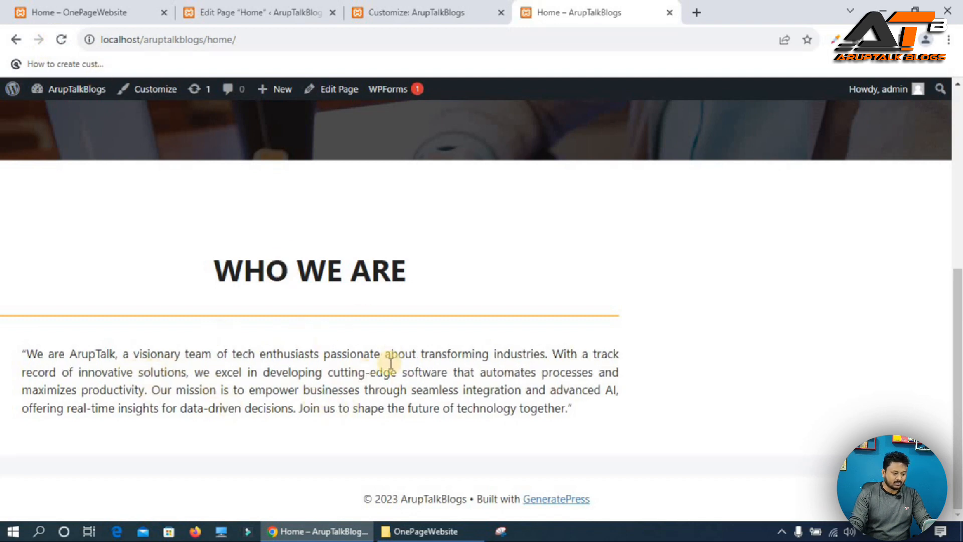
Insert an Image block in the empty right column of the WHO WE ARE section, uploading Who We Are.jpg, and update the page.
click(284, 13)
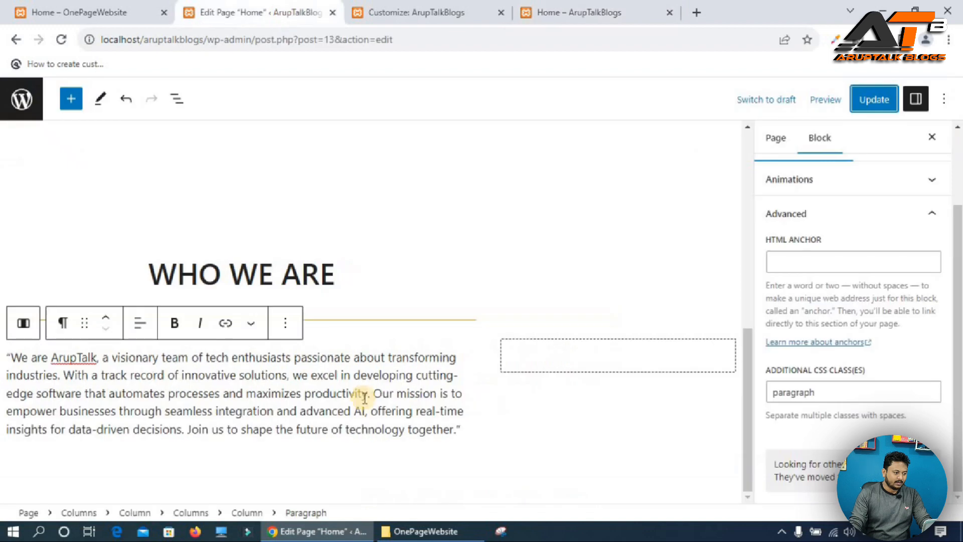
click(618, 360)
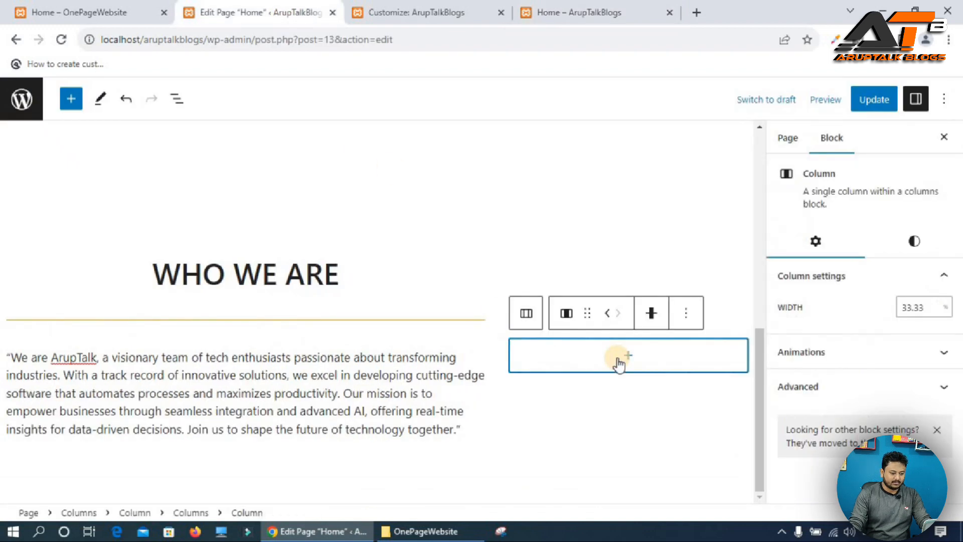
click(102, 12)
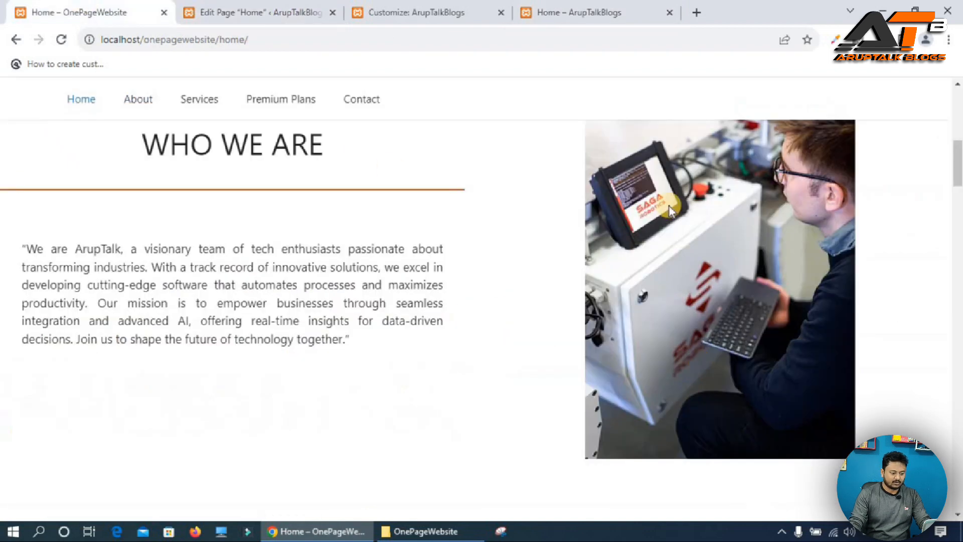
click(276, 10)
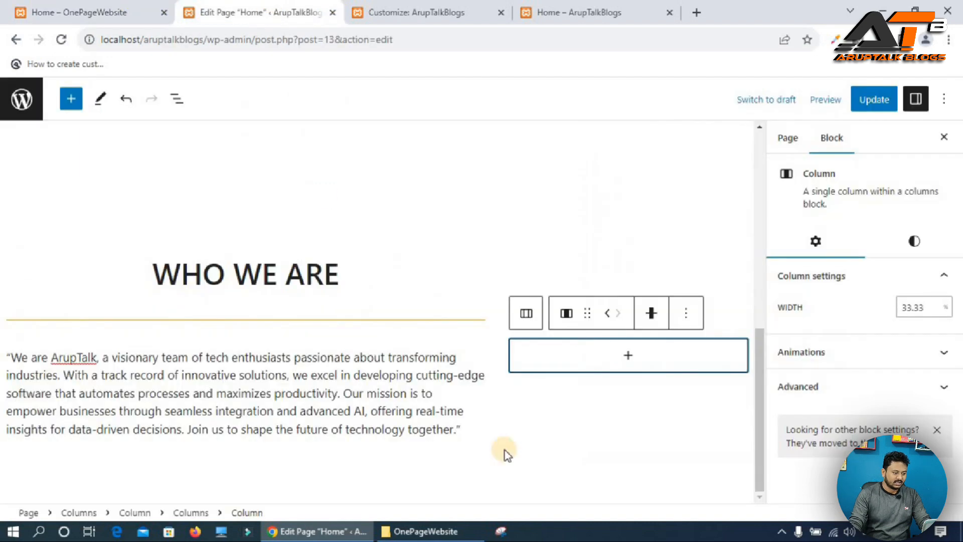
click(626, 358)
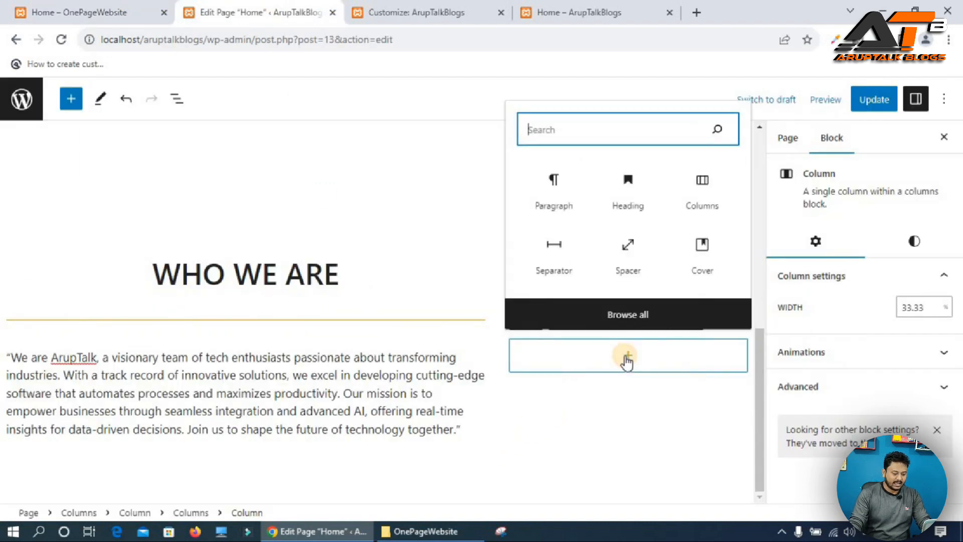
text(imag)
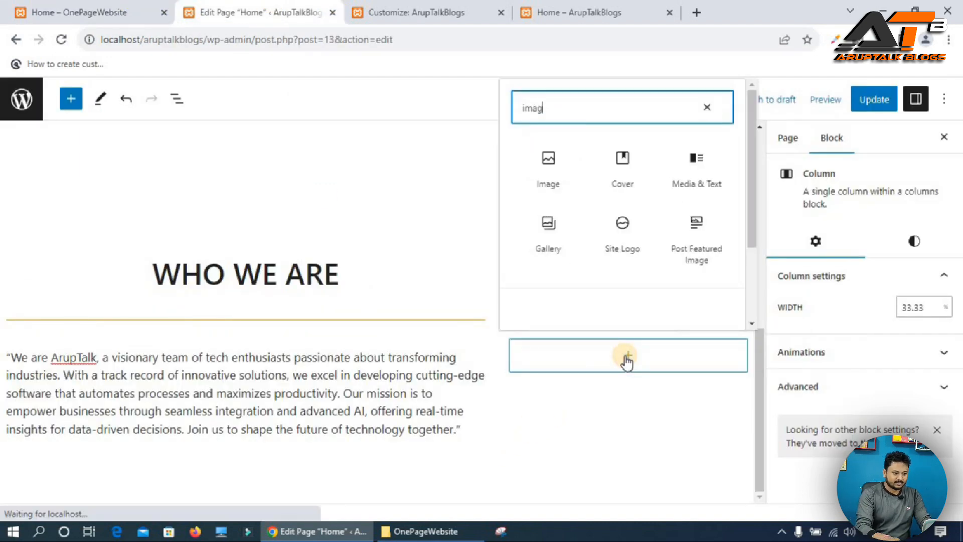
click(549, 169)
click(556, 331)
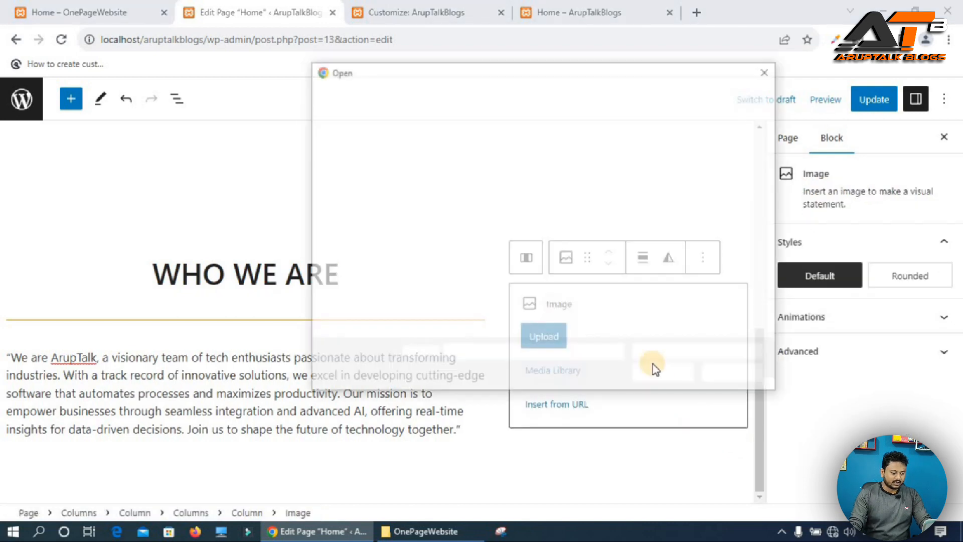
scroll(631, 250, down, 3)
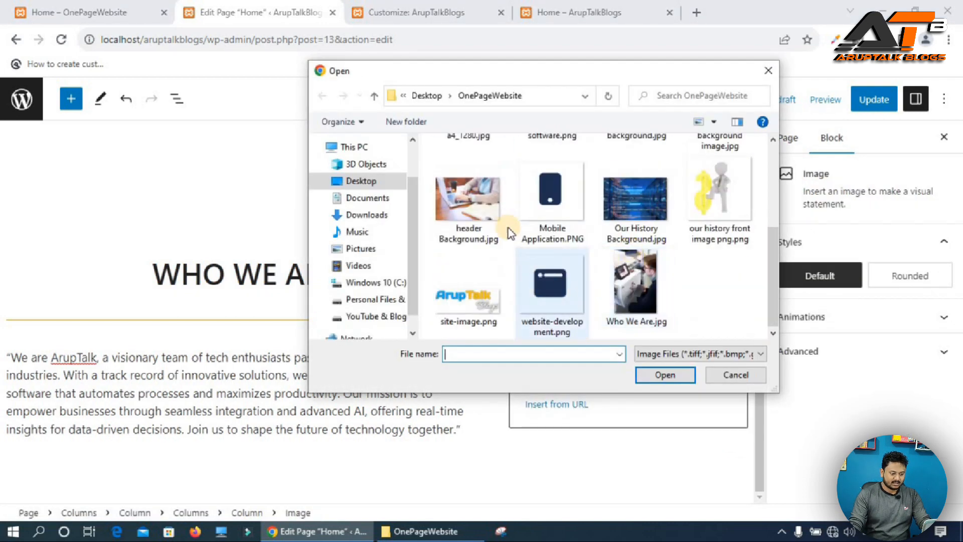
double_click(640, 296)
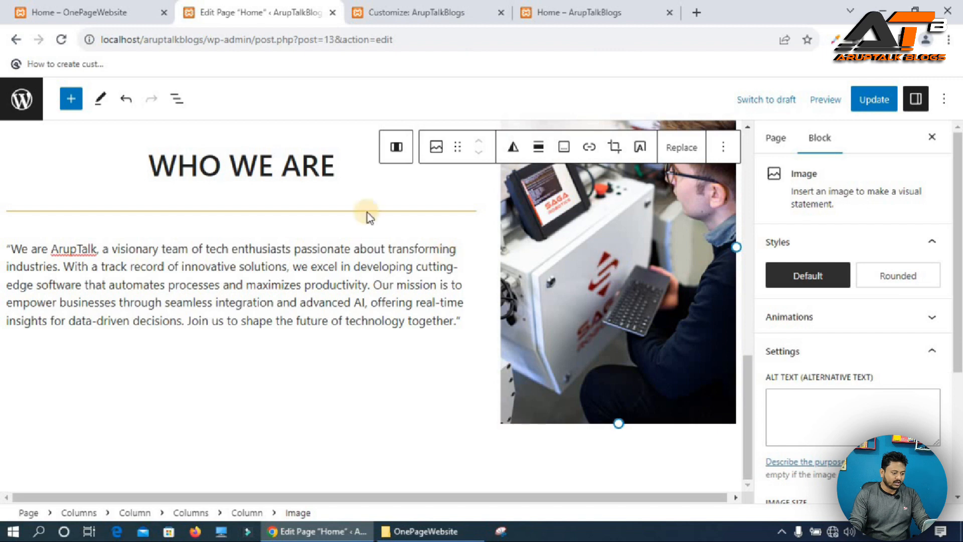
click(873, 100)
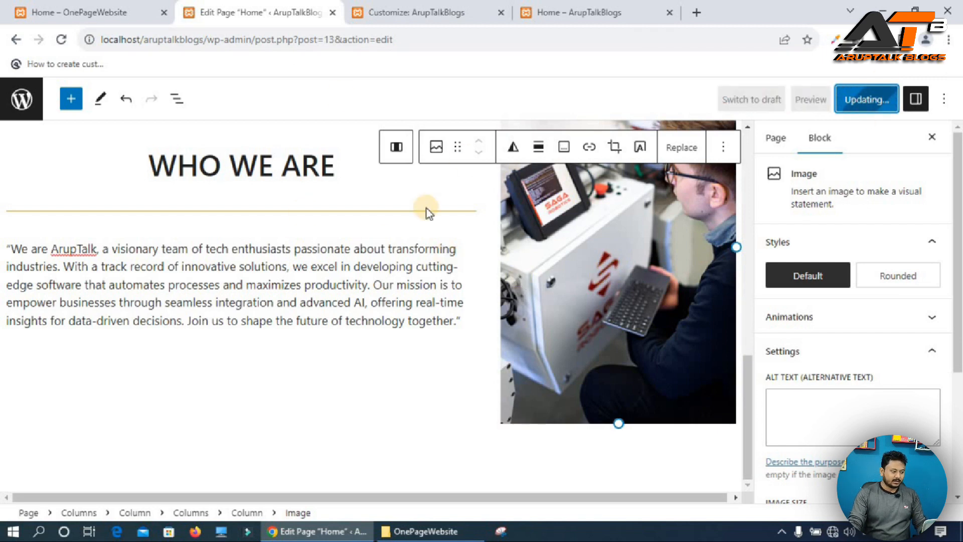
Set the image block's animation to Slide In Right.
click(616, 234)
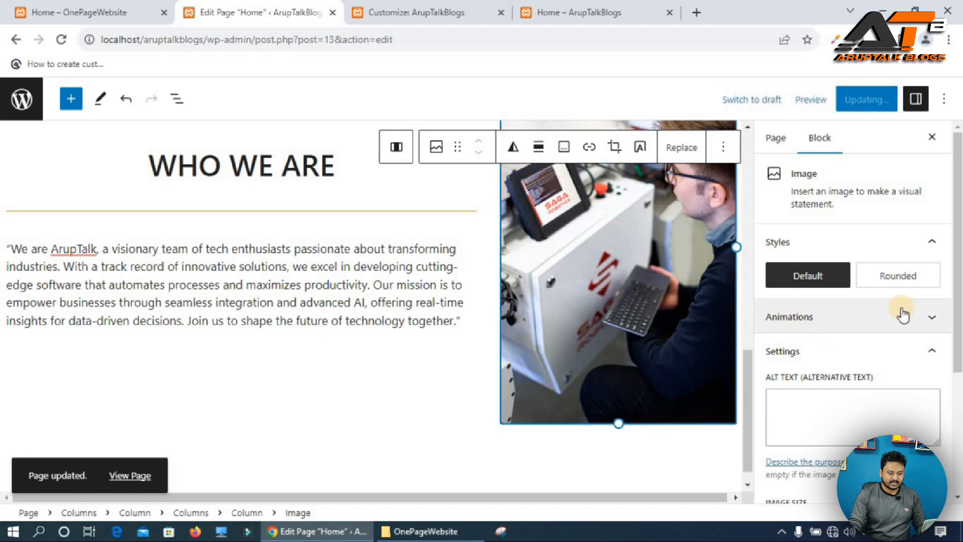
click(932, 316)
scroll(802, 311, down, 1)
click(798, 300)
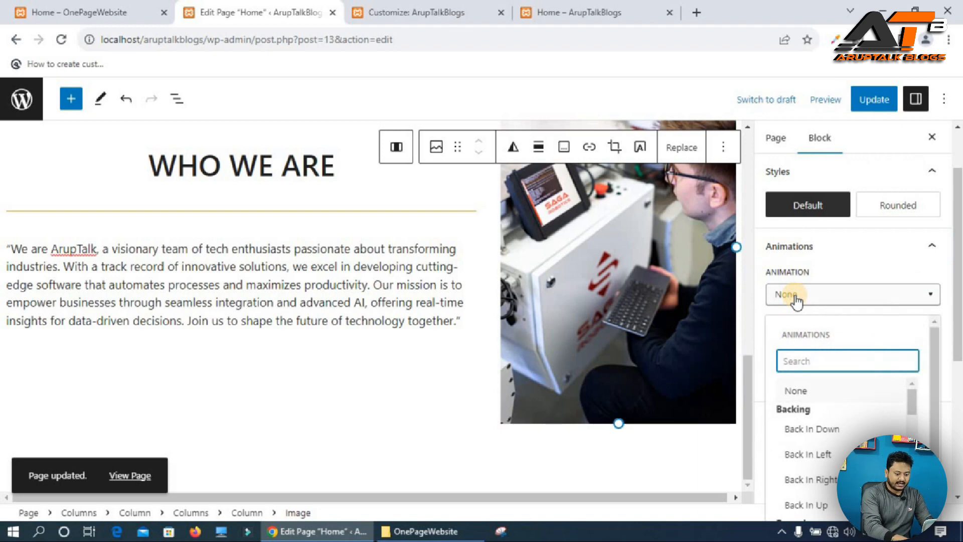
text(sli)
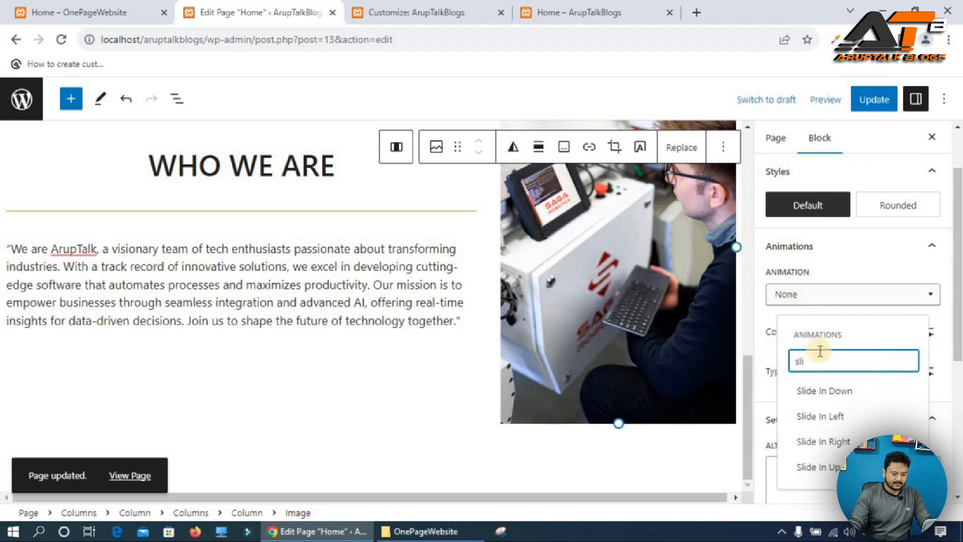
click(841, 442)
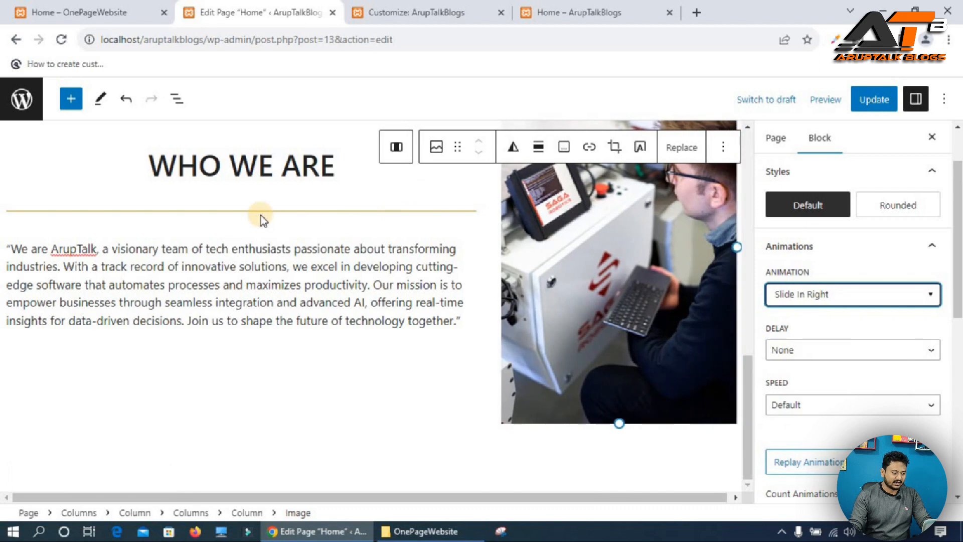
Try to give the WHO WE ARE heading a slide animation from its animation settings.
click(256, 168)
triple_click(256, 169)
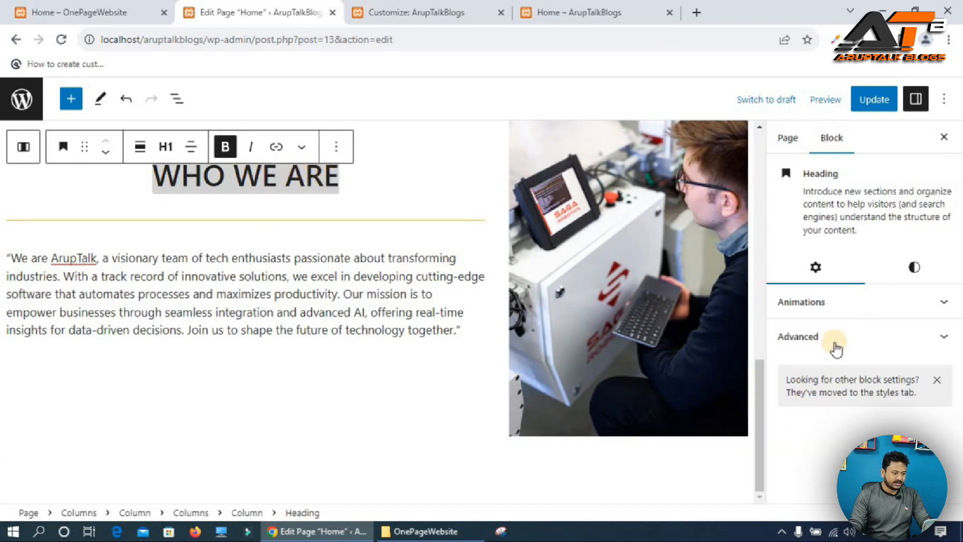
click(840, 302)
click(826, 353)
text(sl)
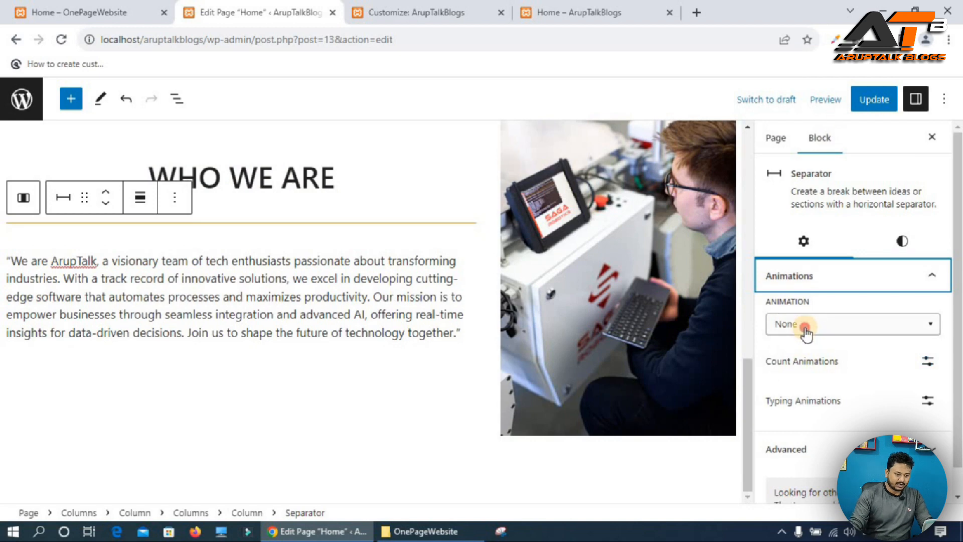
Set the separator's animation to Slide In Left.
click(806, 326)
text(sli)
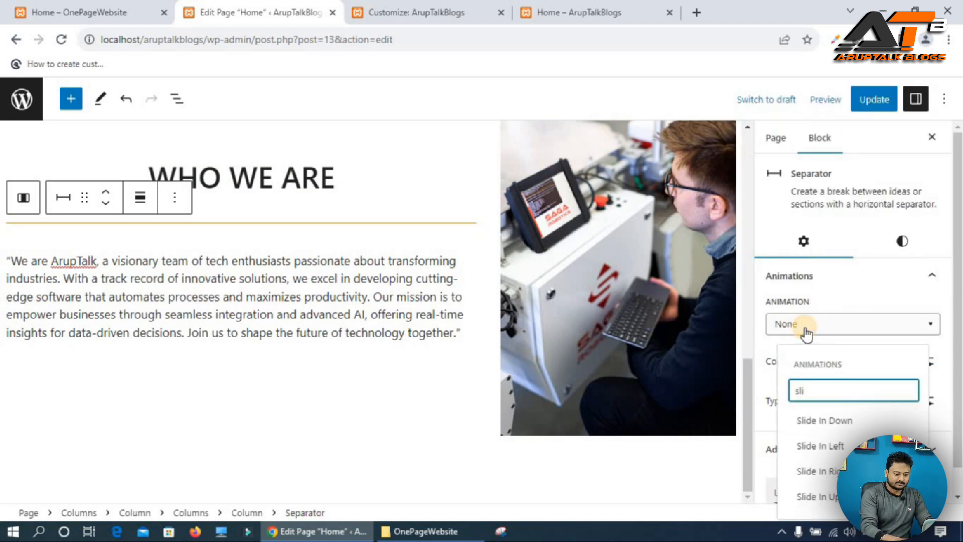
click(820, 446)
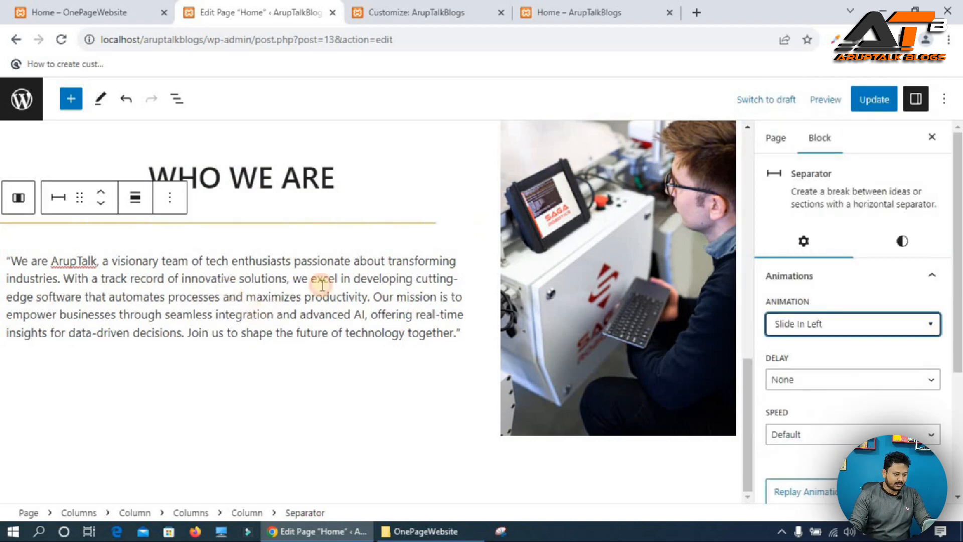
Set the description paragraph's animation to Slide In Left and update the page.
click(232, 287)
click(848, 279)
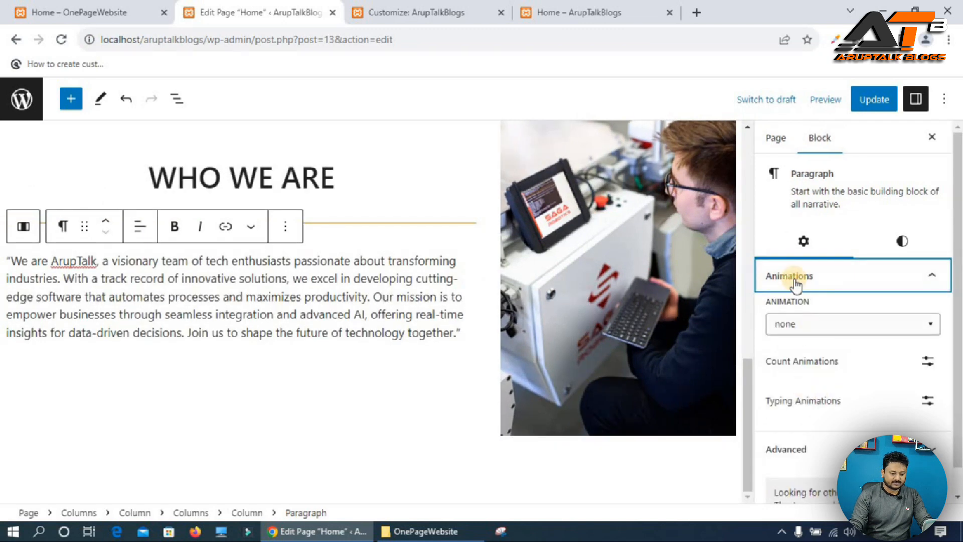
click(796, 281)
click(796, 281)
click(805, 329)
text(s)
click(815, 178)
click(869, 99)
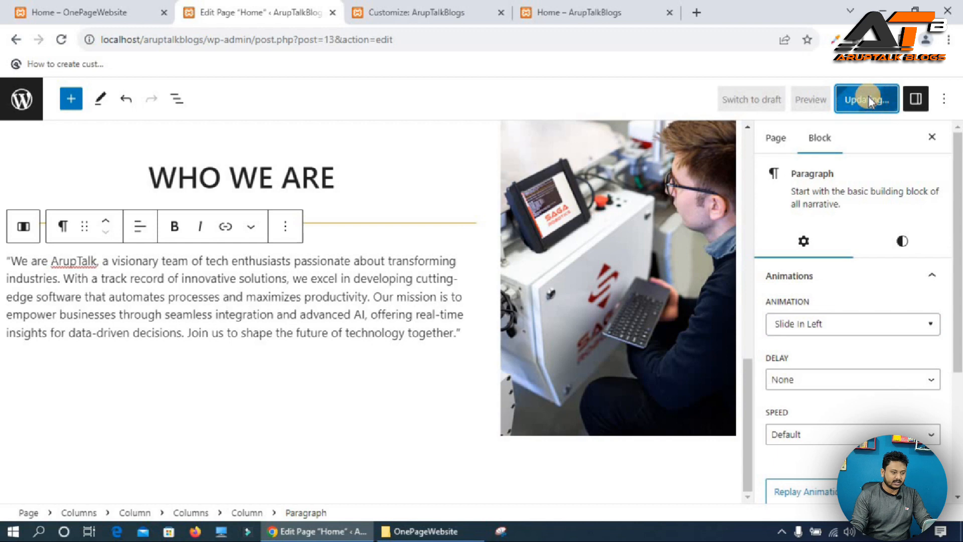
Shrink the WHO WE ARE image with its resize handle, save the page, and reload the live Home page.
click(580, 15)
click(61, 40)
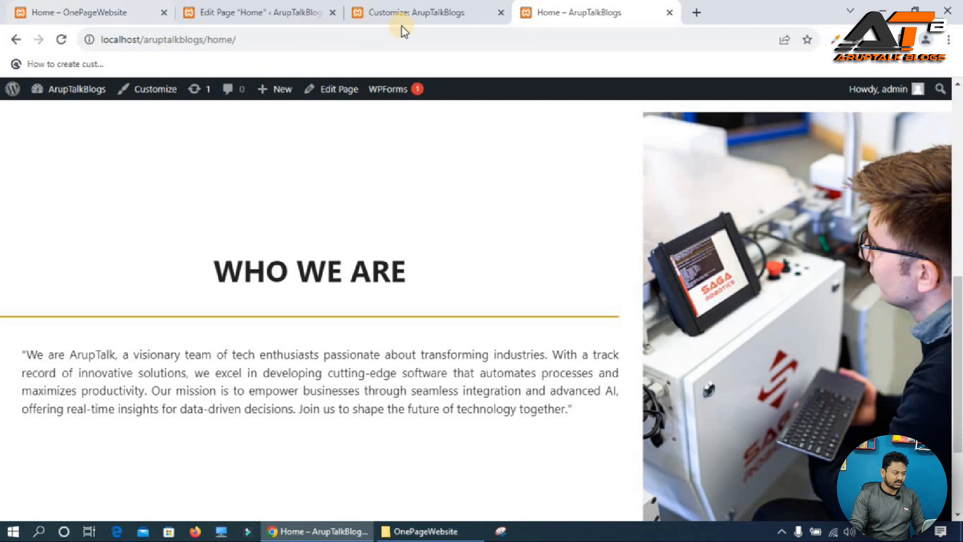
click(243, 13)
click(602, 394)
drag(623, 434, 621, 356)
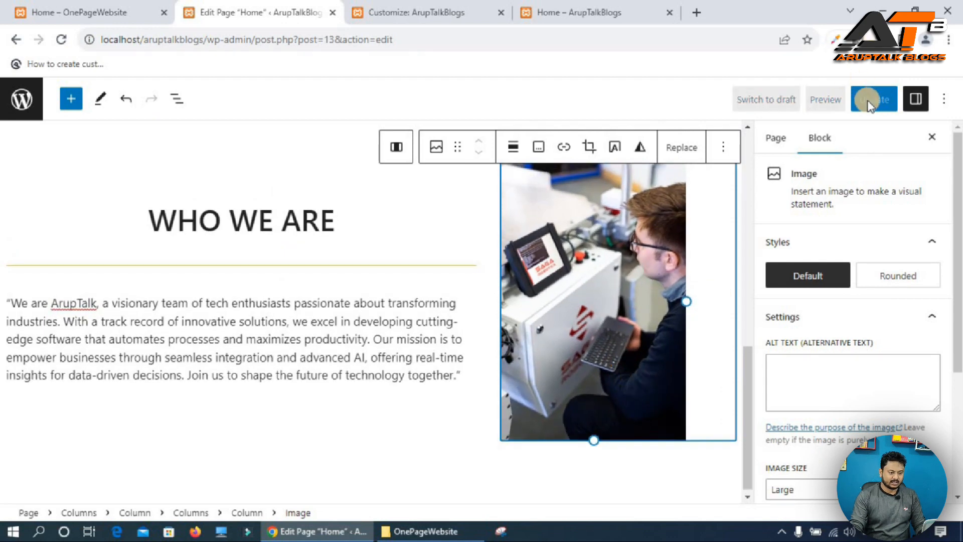
click(592, 12)
click(62, 39)
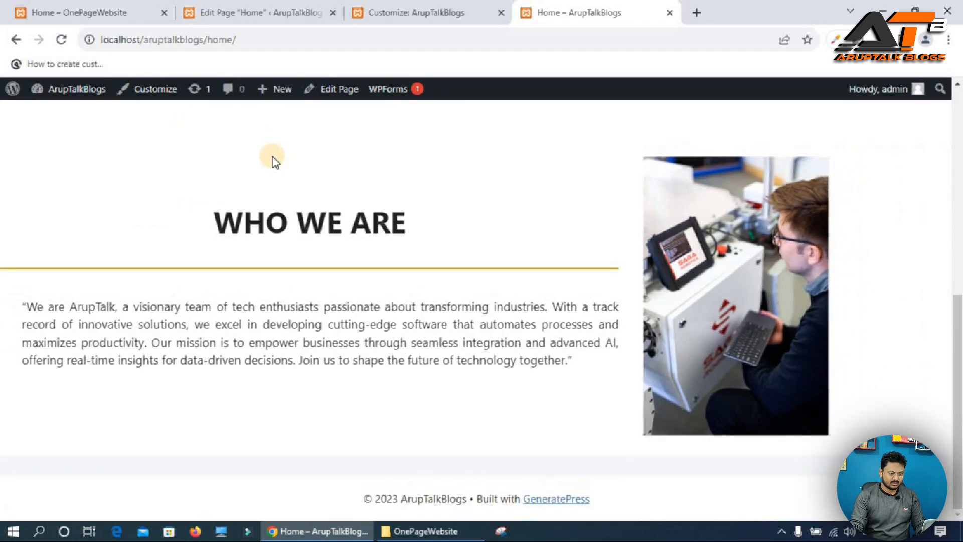
Enlarge the image slightly with its resize handle, update the page, and reload the live Home page.
click(243, 9)
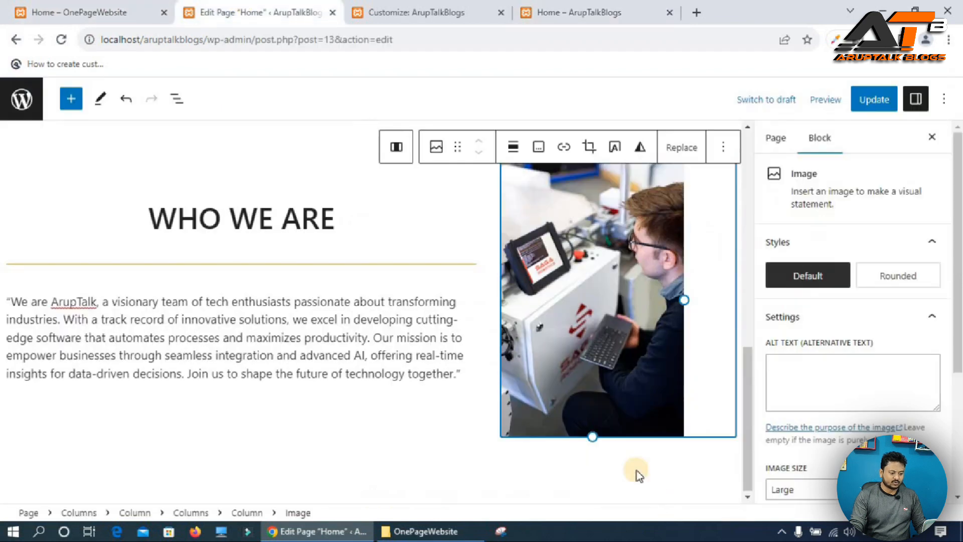
drag(587, 464, 606, 476)
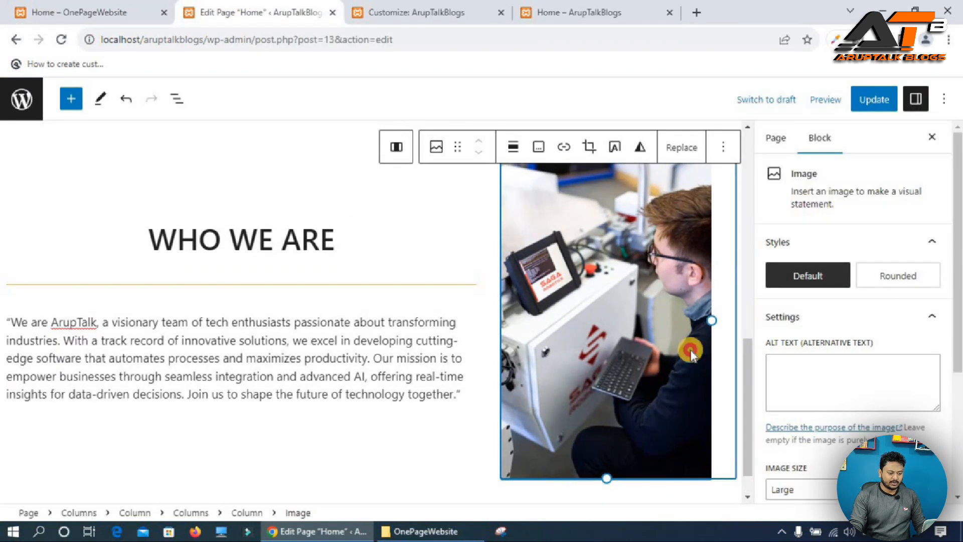
click(881, 108)
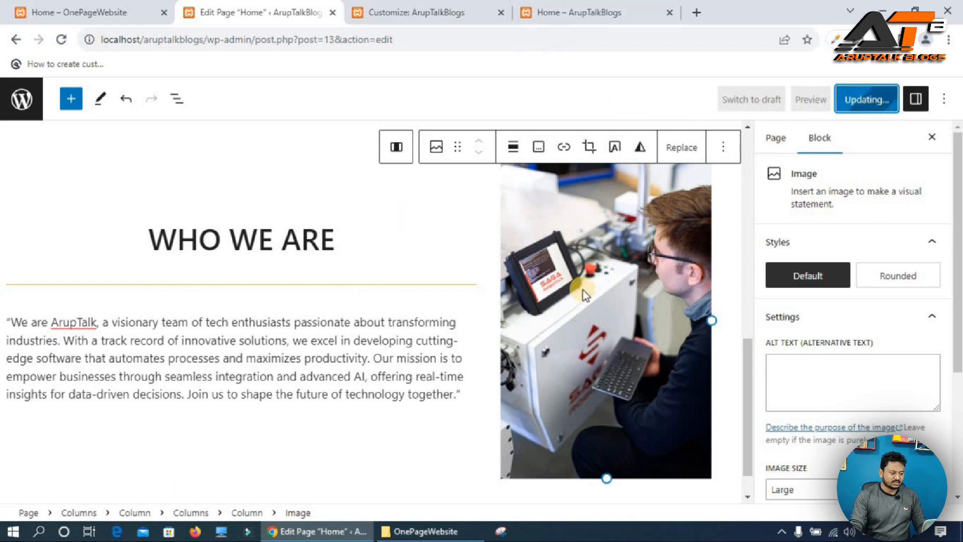
click(604, 10)
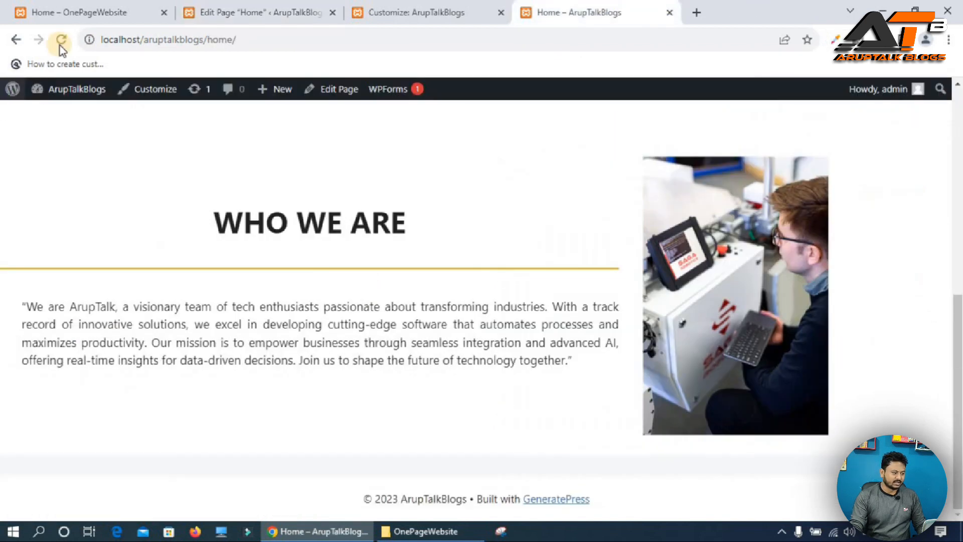
click(62, 39)
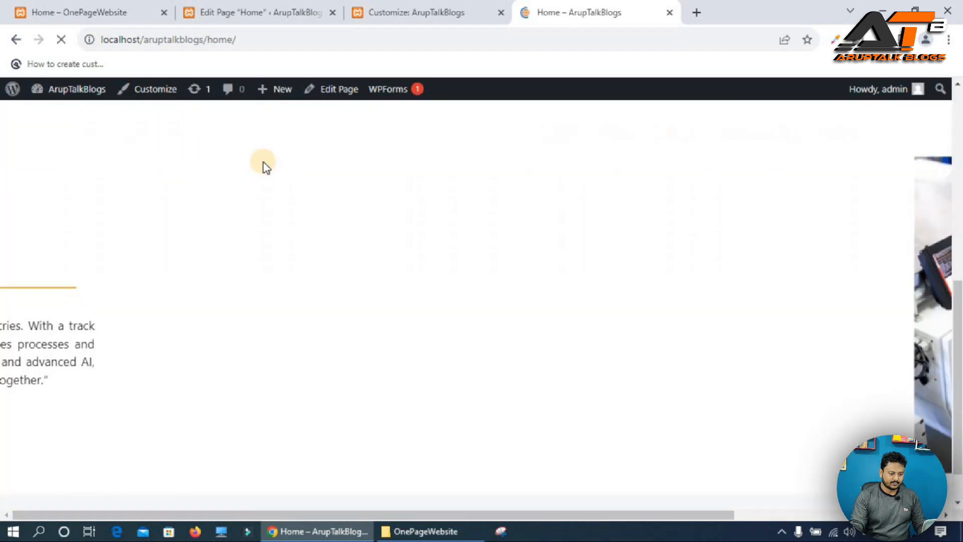
Scroll the reference site down to examine the Our History section.
click(108, 11)
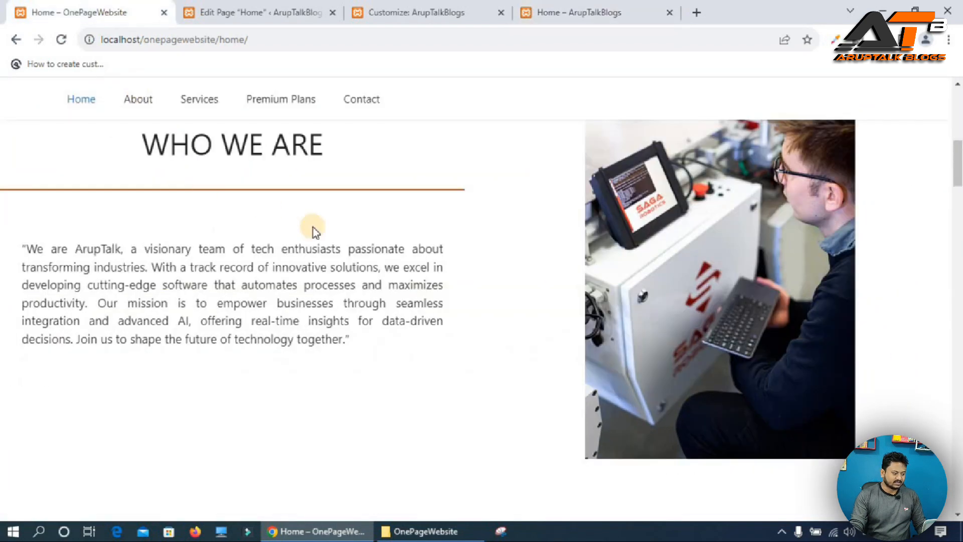
scroll(313, 229, down, 7)
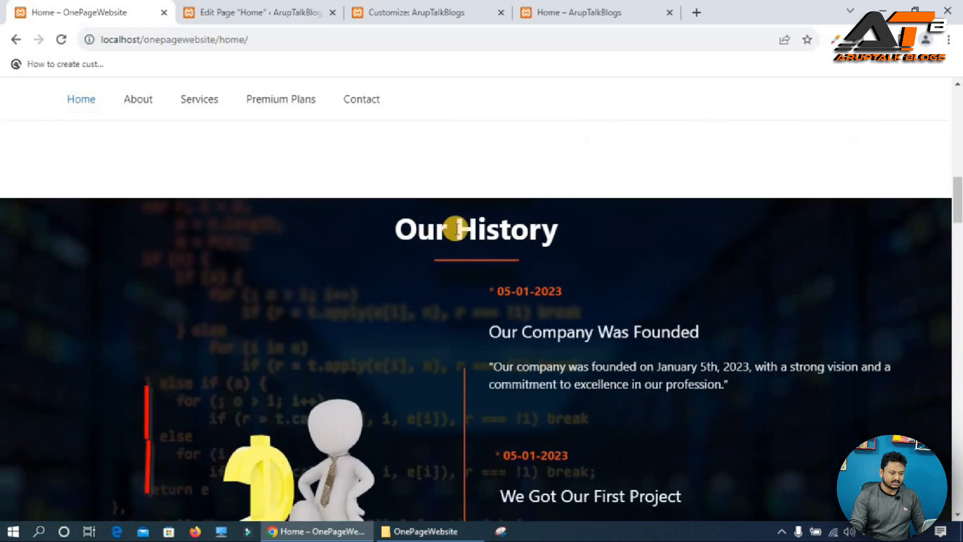
scroll(512, 248, down, 1)
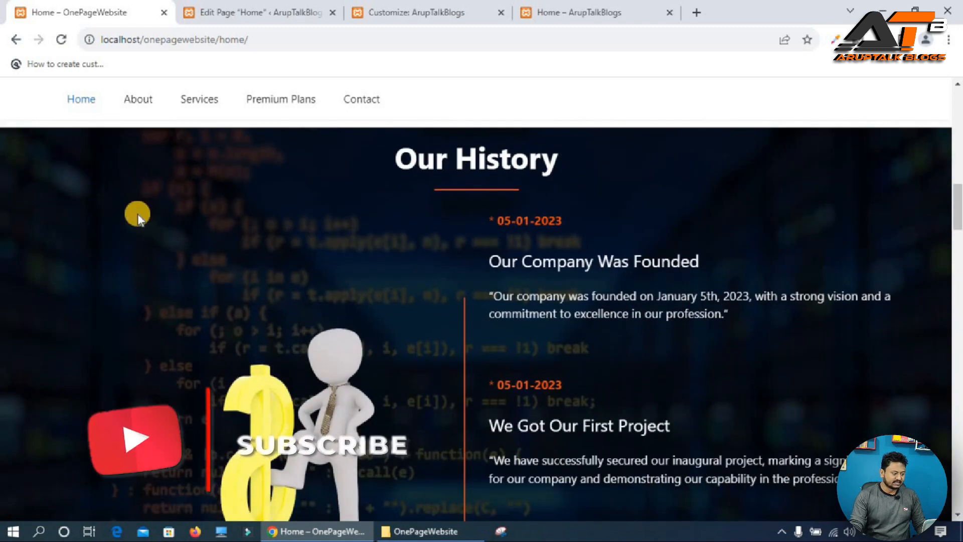
Add a Spacer block below the WHO WE ARE section in the page editor.
click(224, 9)
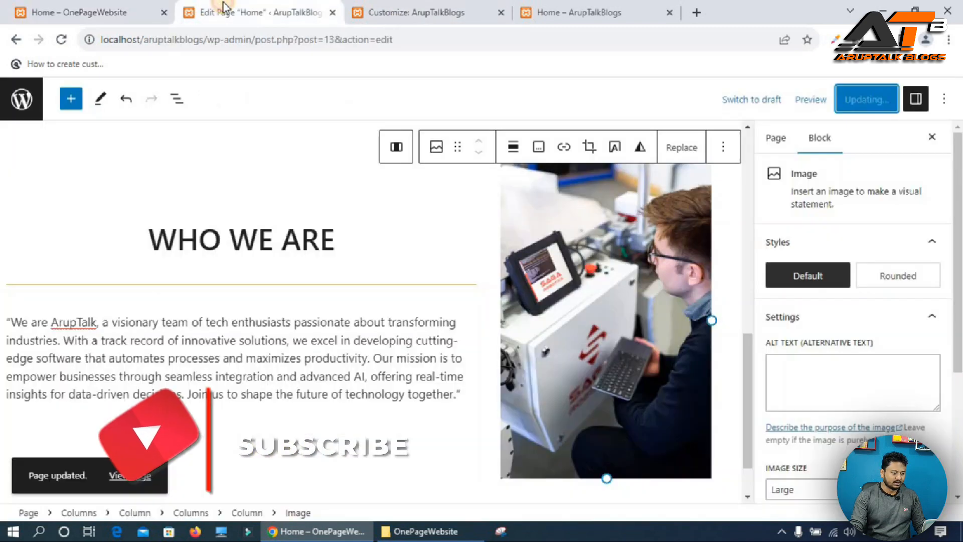
scroll(727, 452, down, 2)
click(727, 469)
text(spac)
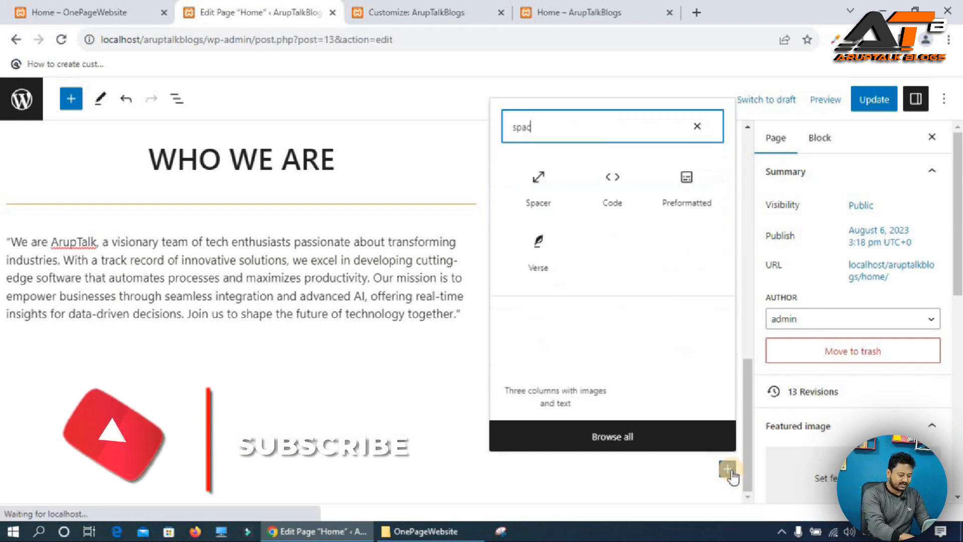
text(e)
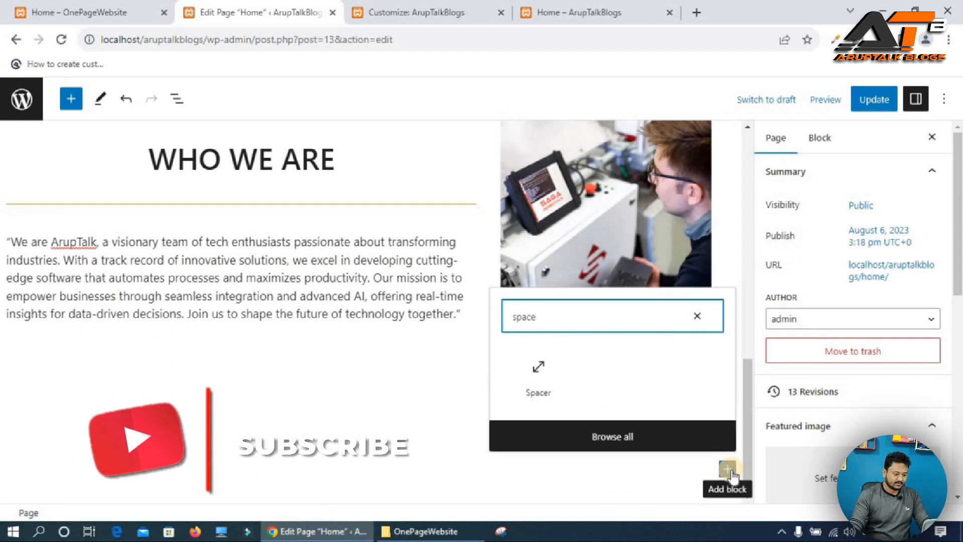
key(Return)
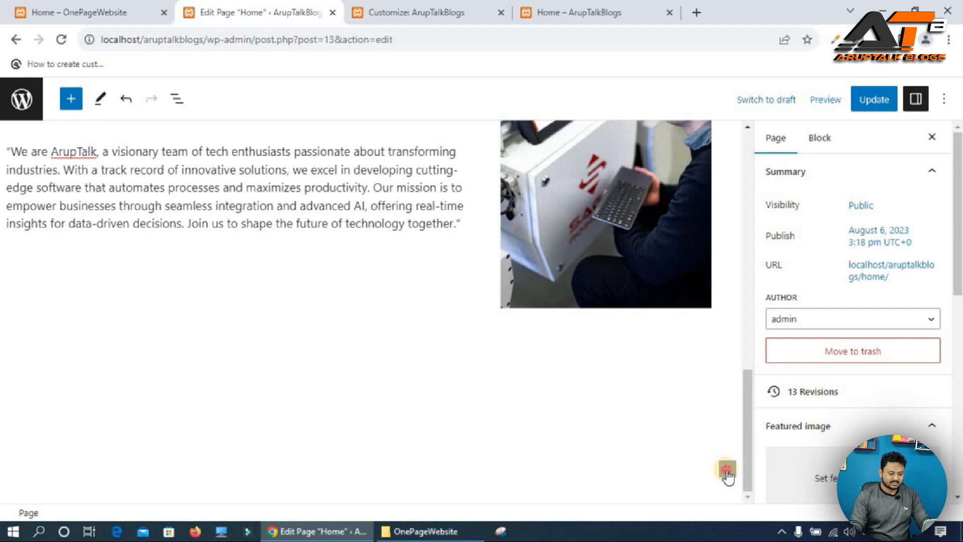
Insert a one-column Columns block below the spacer and select its column.
click(727, 469)
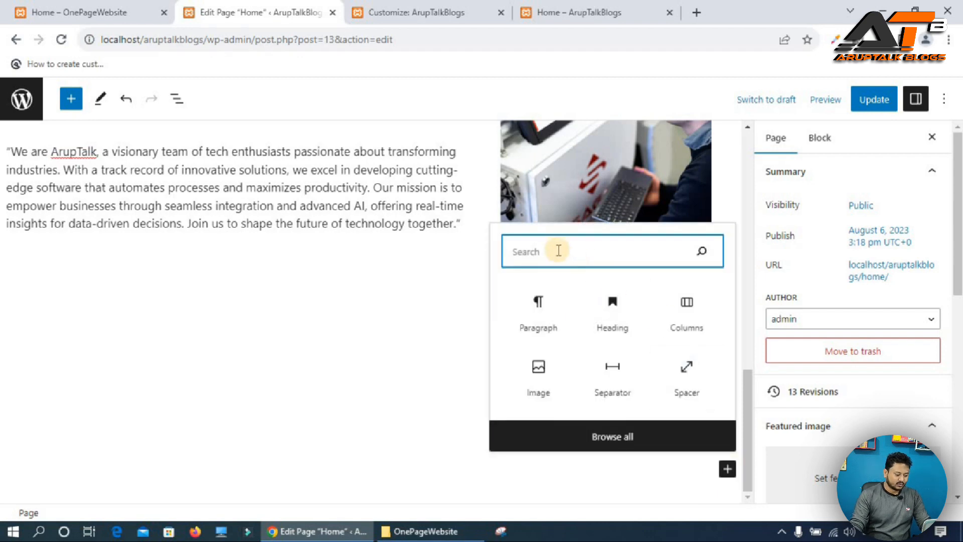
text(colu)
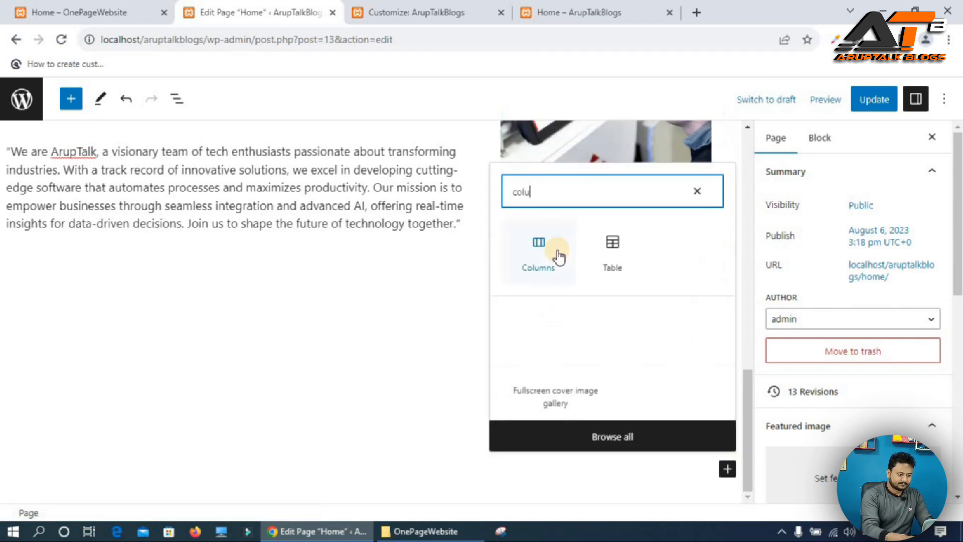
click(556, 252)
click(143, 418)
click(150, 349)
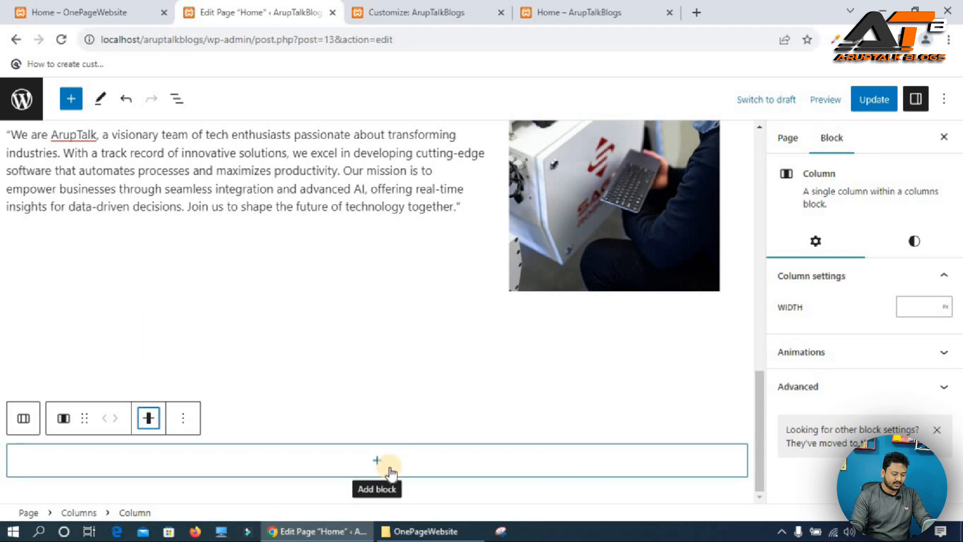
Add a Cover block in the column and upload Our History Background.jpg as its background image.
click(445, 457)
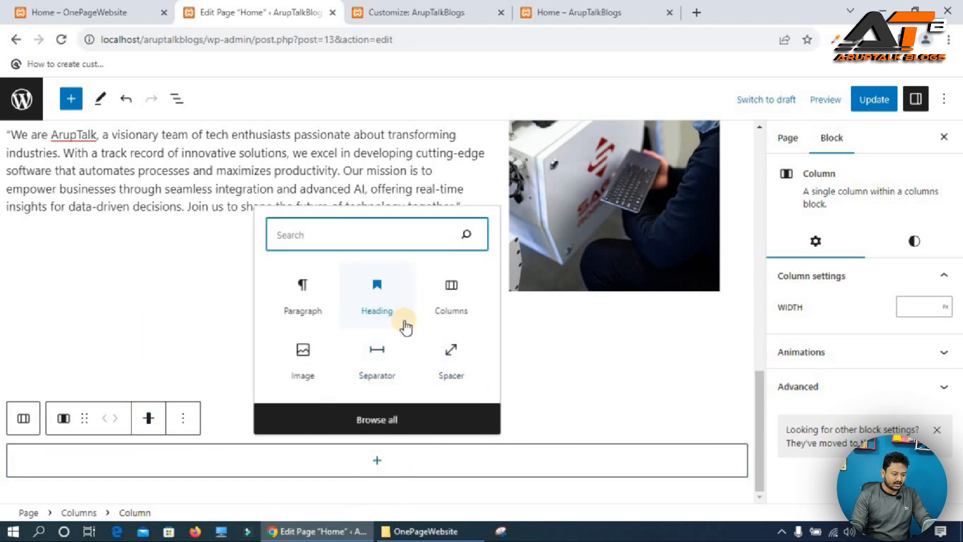
text(cove)
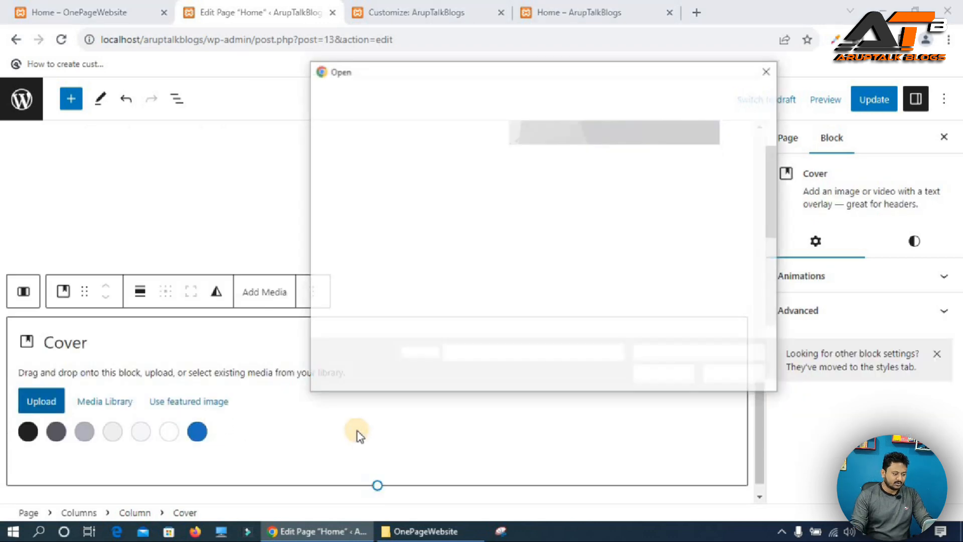
scroll(641, 243, down, 3)
click(639, 210)
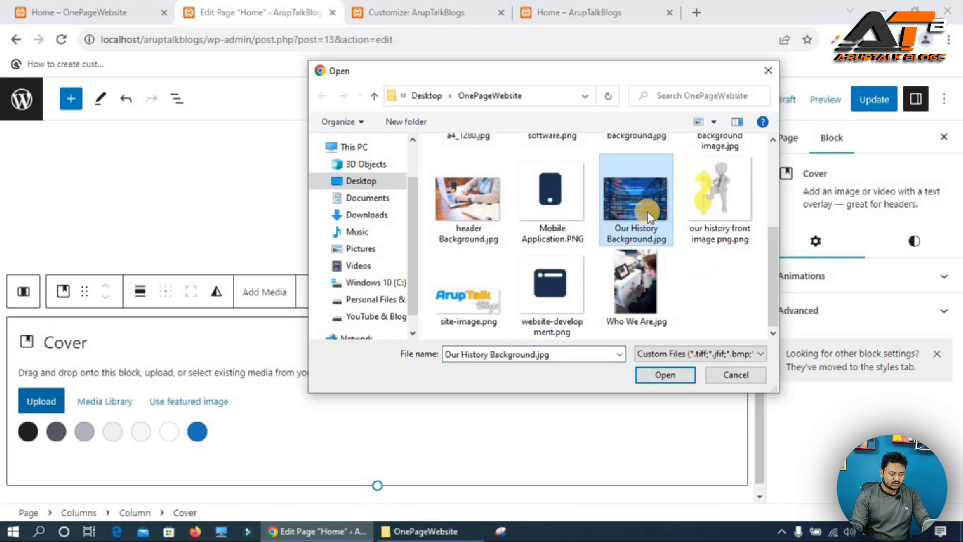
click(664, 377)
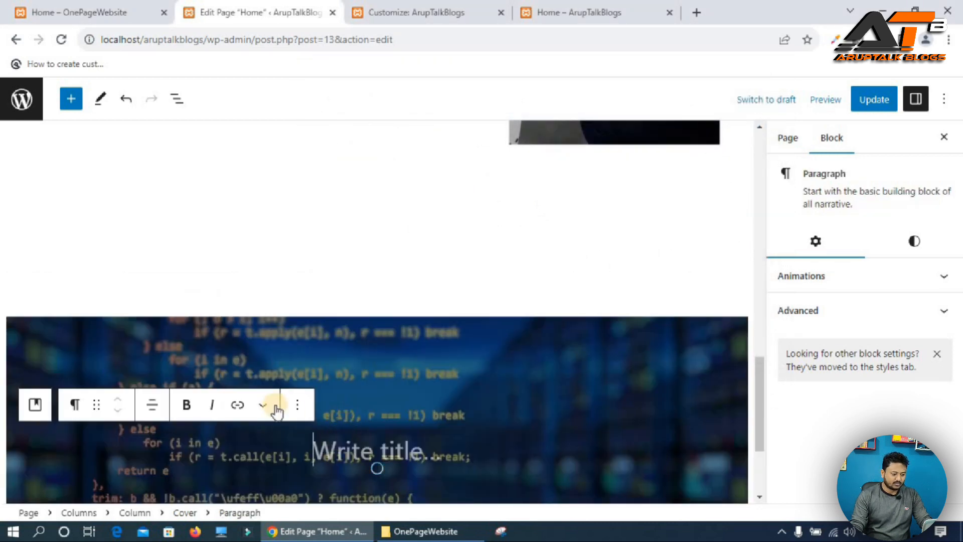
Remove the cover's placeholder paragraph and stretch the cover slightly taller with its resize handle.
click(297, 406)
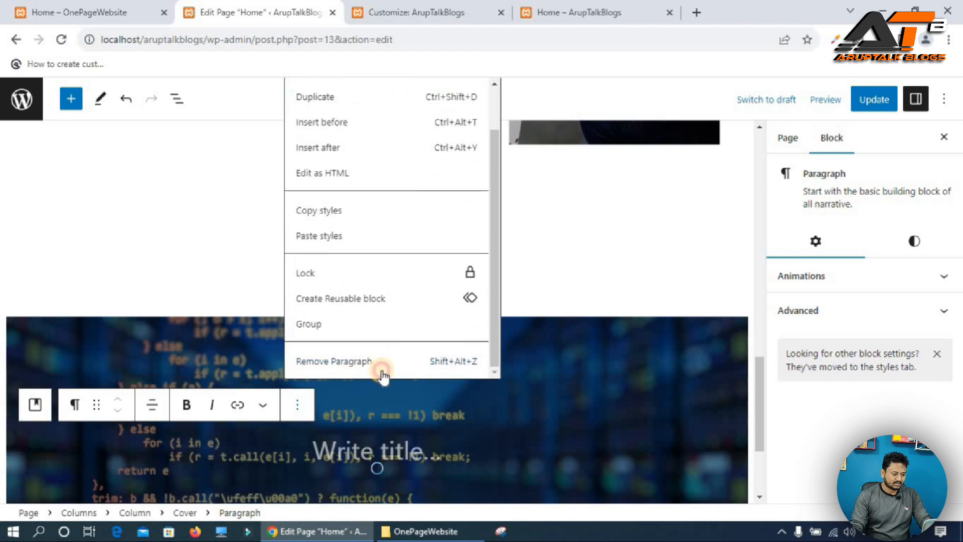
key(shift+alt+z)
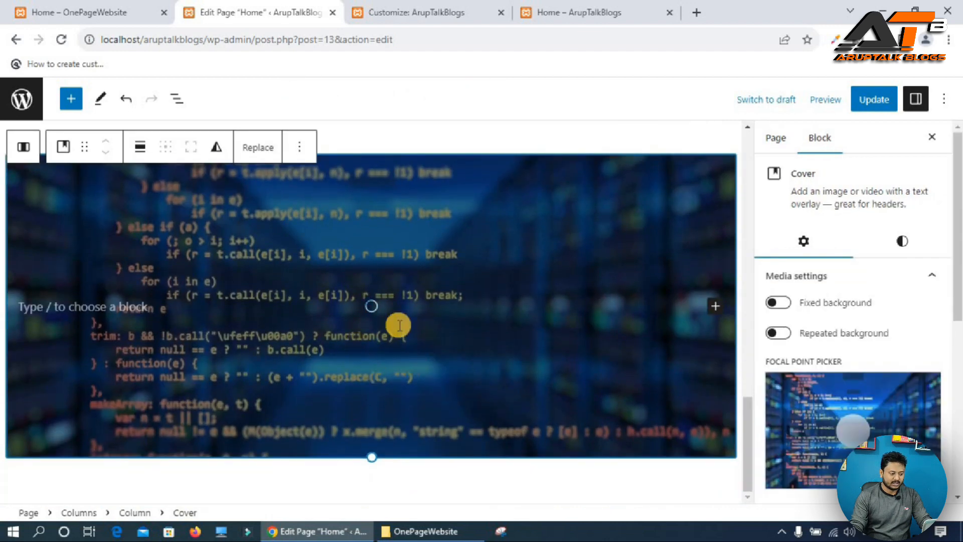
drag(371, 483, 373, 503)
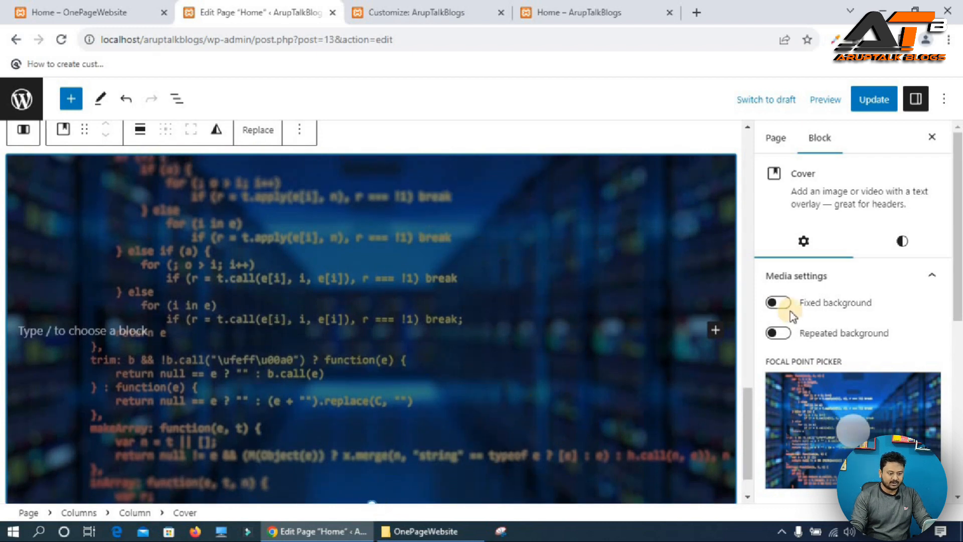
Enable Fixed background on the cover and set its overlay opacity to 80.
click(776, 304)
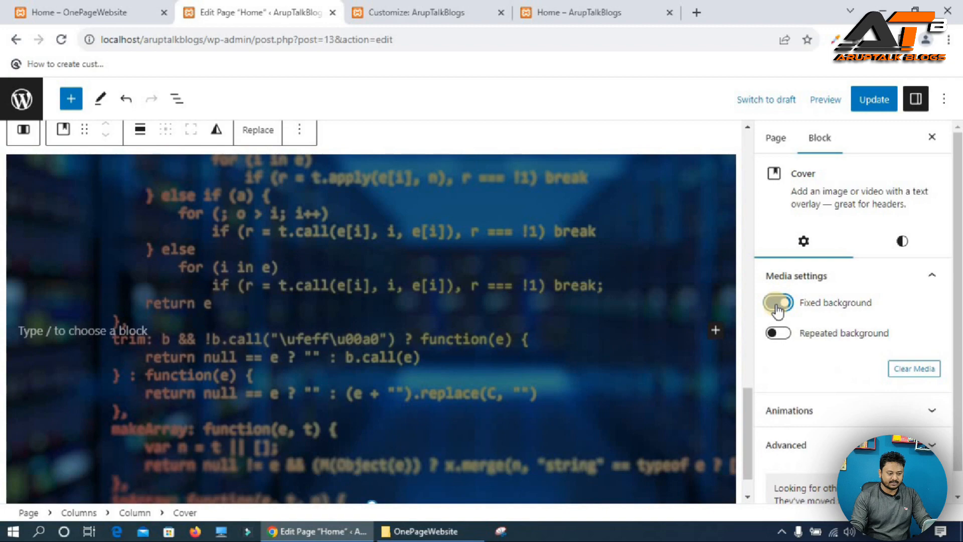
click(895, 243)
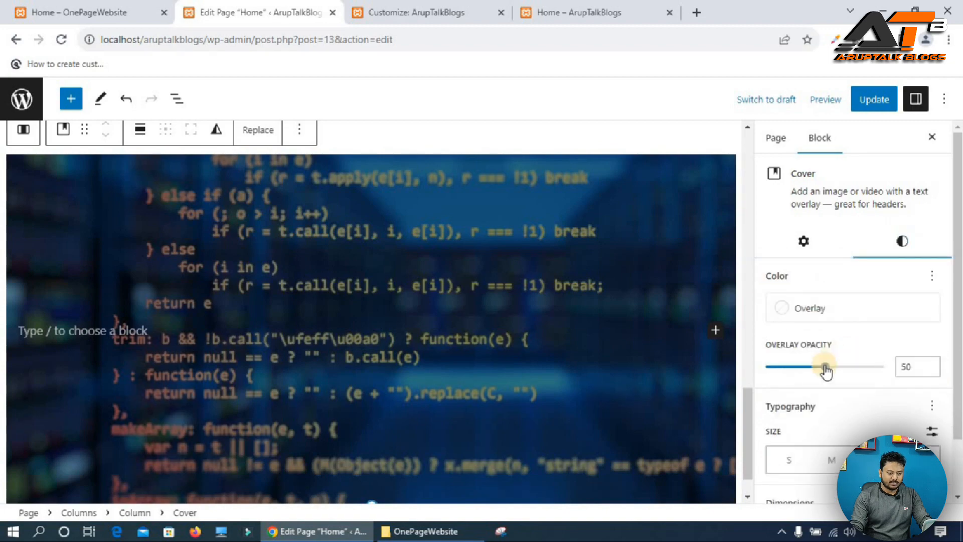
drag(826, 371, 861, 370)
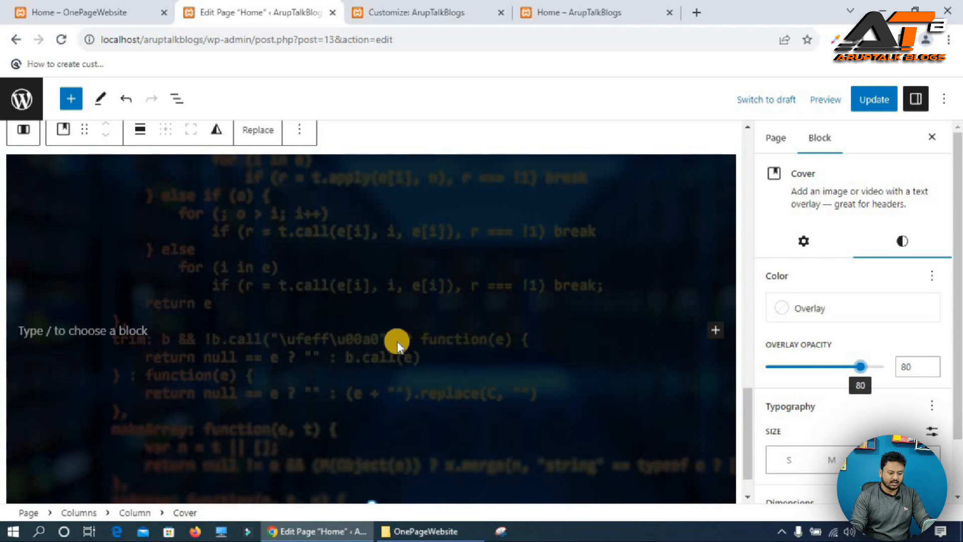
Update the page and reload the live Home page to check the new cover section.
click(866, 101)
click(582, 14)
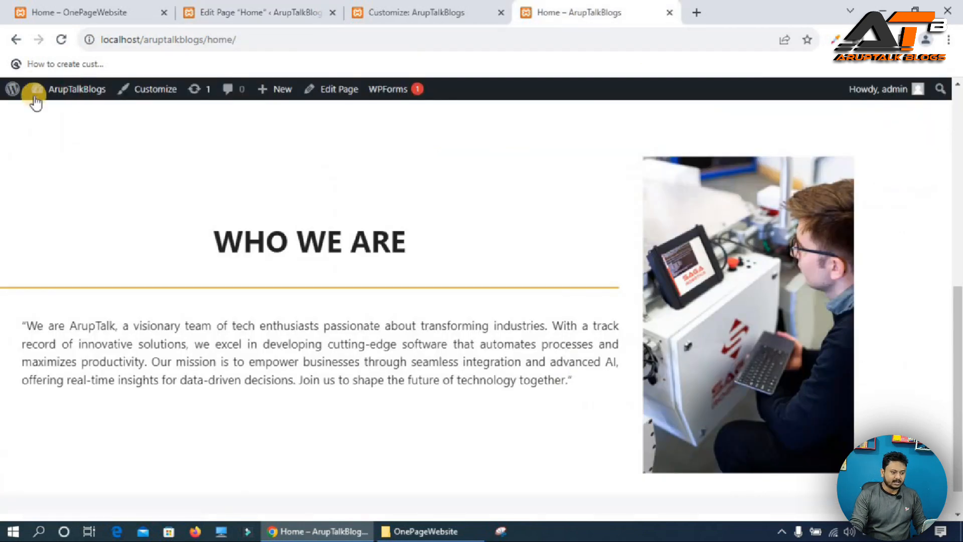
click(67, 44)
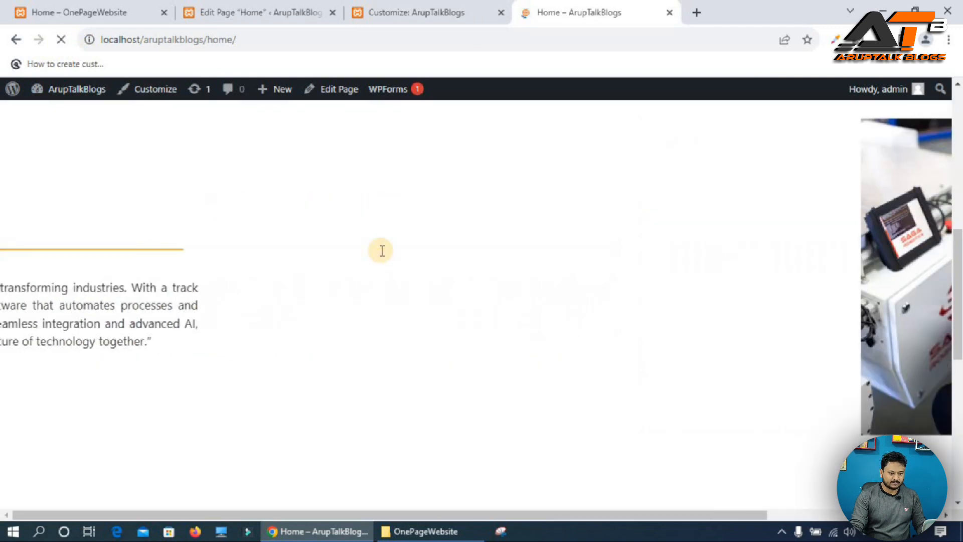
scroll(382, 251, down, 1)
scroll(382, 250, up, 3)
scroll(383, 251, down, 3)
scroll(382, 250, up, 3)
scroll(381, 250, down, 3)
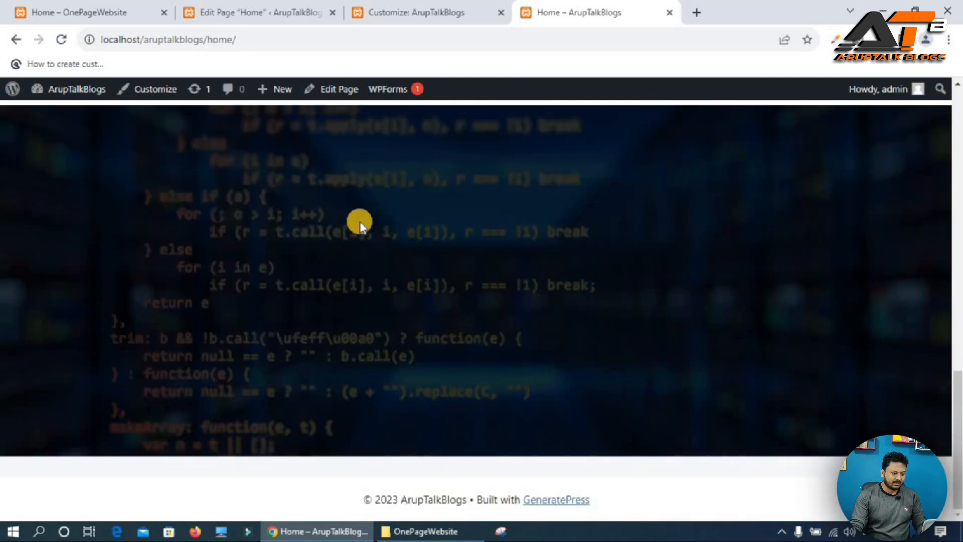
scroll(382, 230, up, 1)
Insert a one-column Columns block inside the cover and align its column to the middle.
click(77, 12)
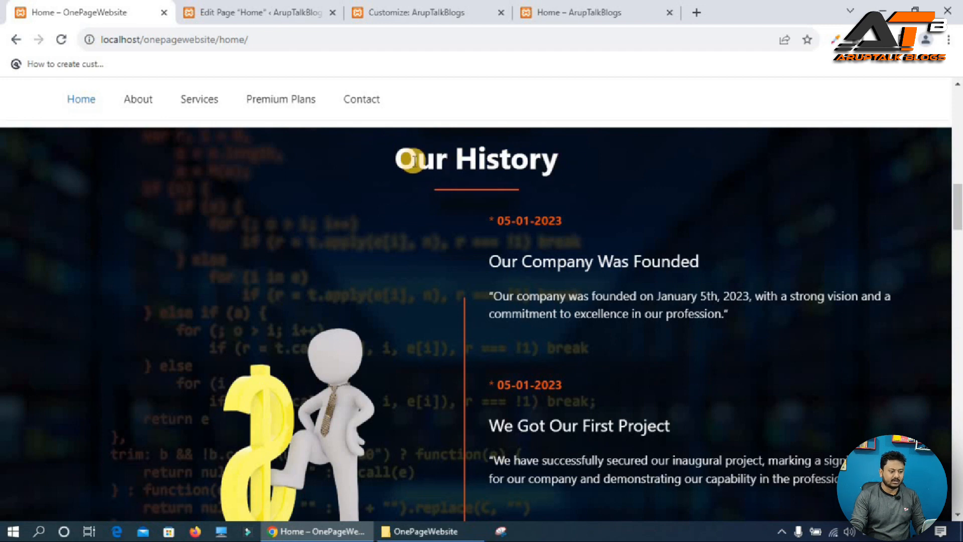
click(252, 10)
click(115, 331)
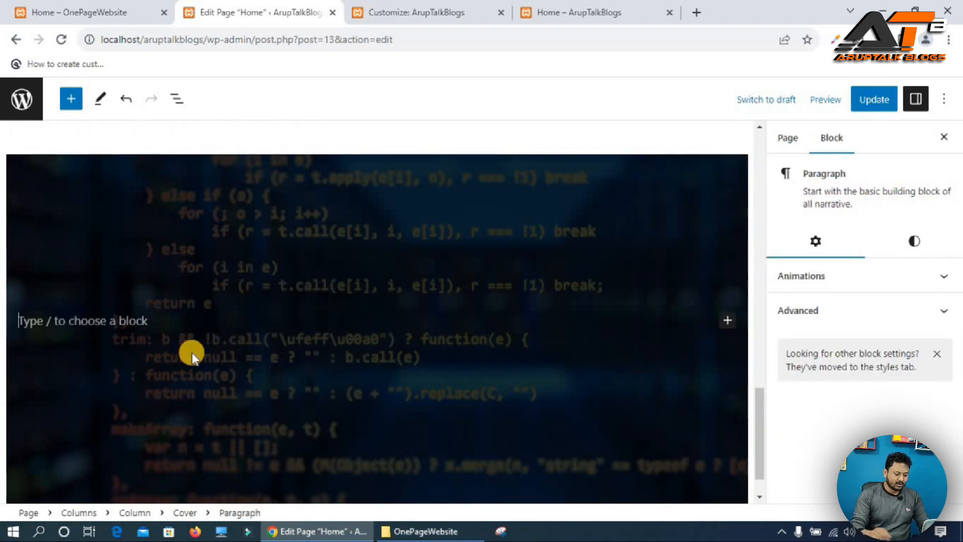
text(/col)
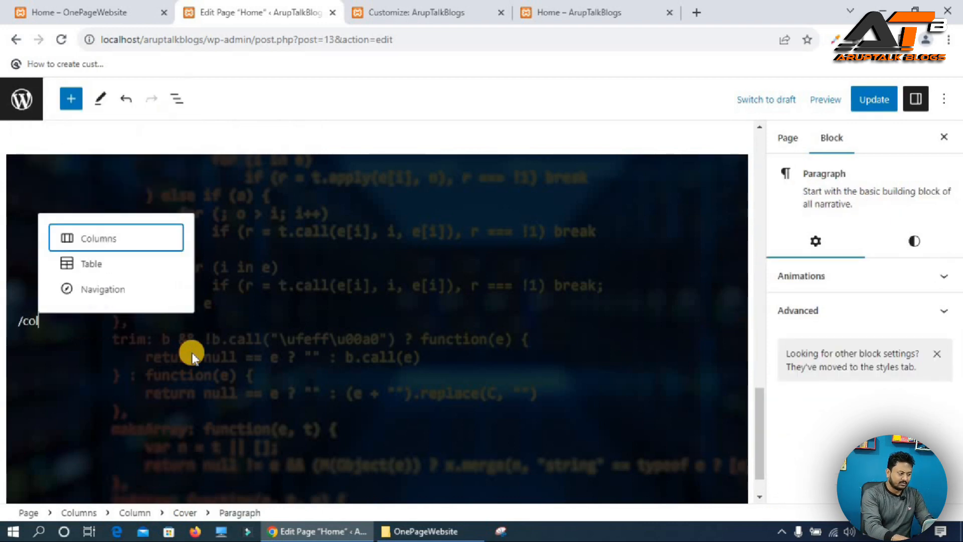
key(Return)
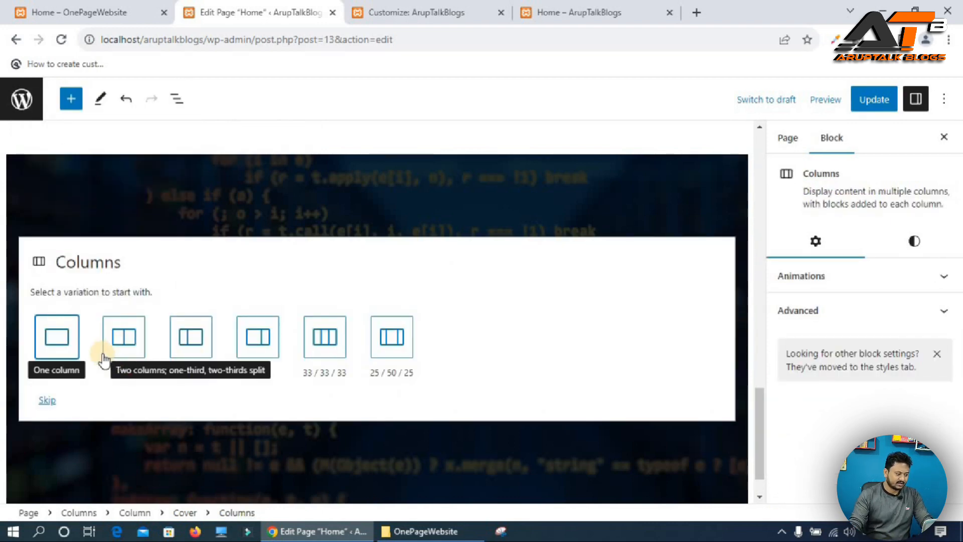
click(57, 336)
click(161, 295)
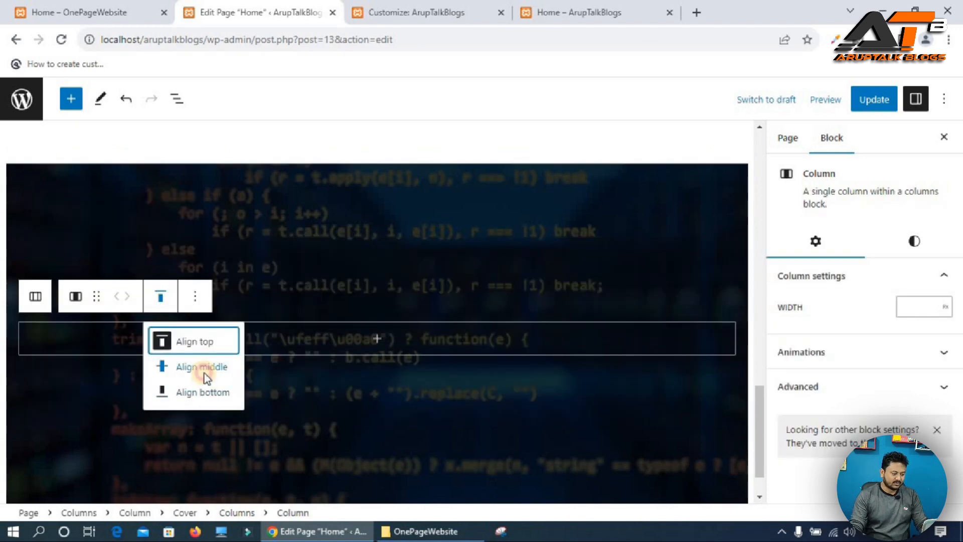
click(203, 373)
Add a heading in the cover's column and paste the Our History title copied from the reference site.
click(375, 339)
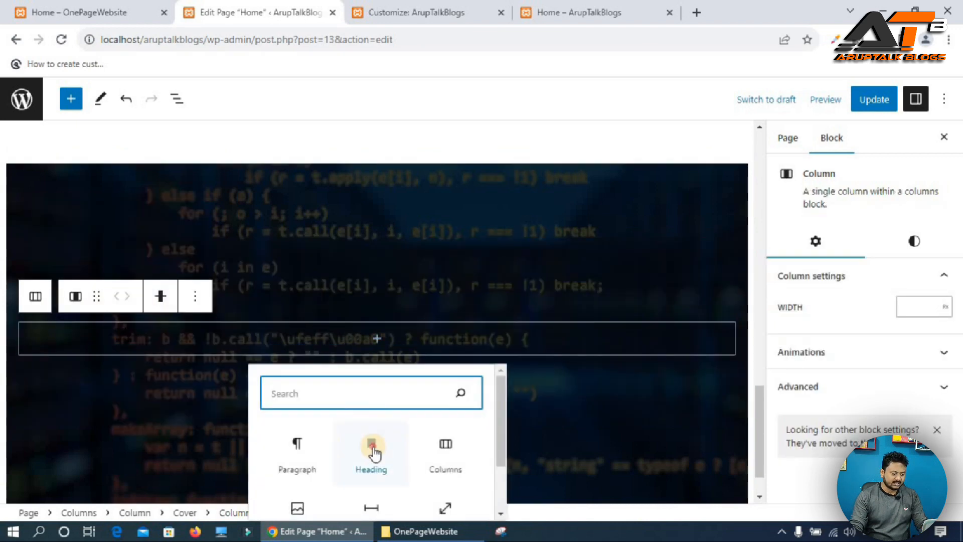
click(373, 449)
click(78, 11)
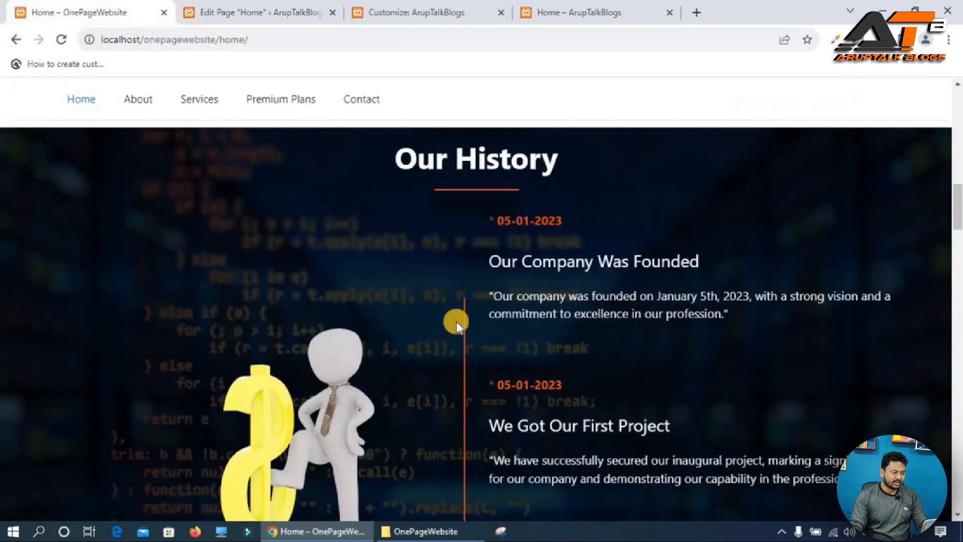
triple_click(475, 161)
key(ctrl+c)
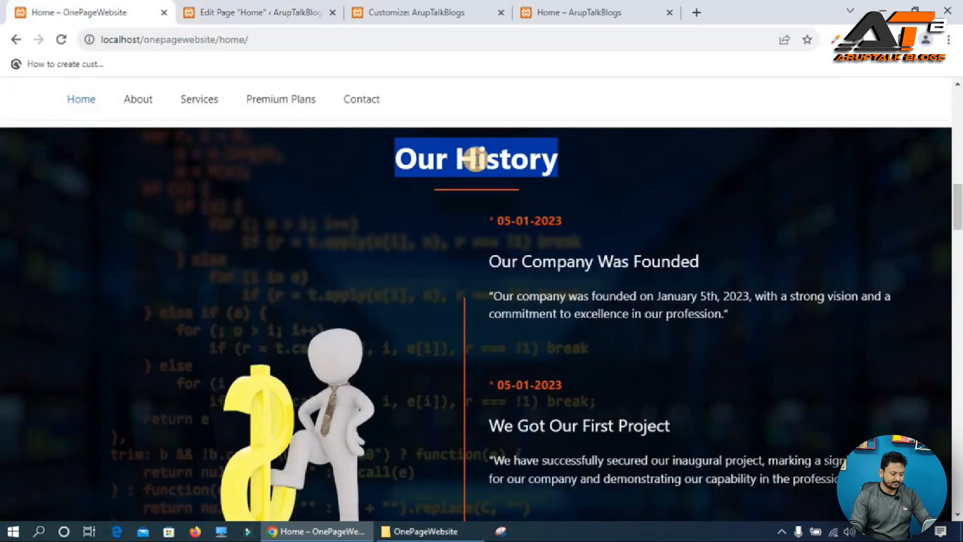
click(266, 10)
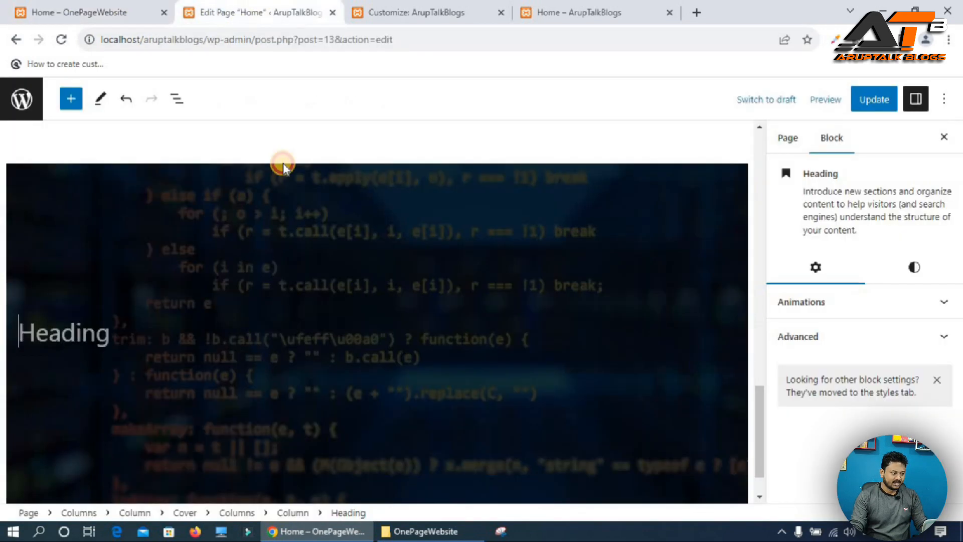
key(ctrl+v)
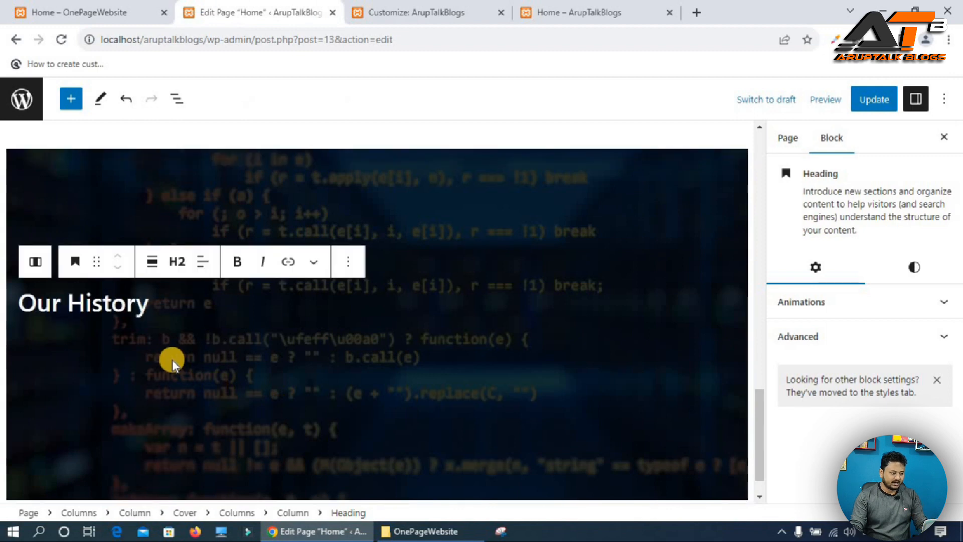
Change the Our History heading to level H1 and return to the reference site.
click(177, 262)
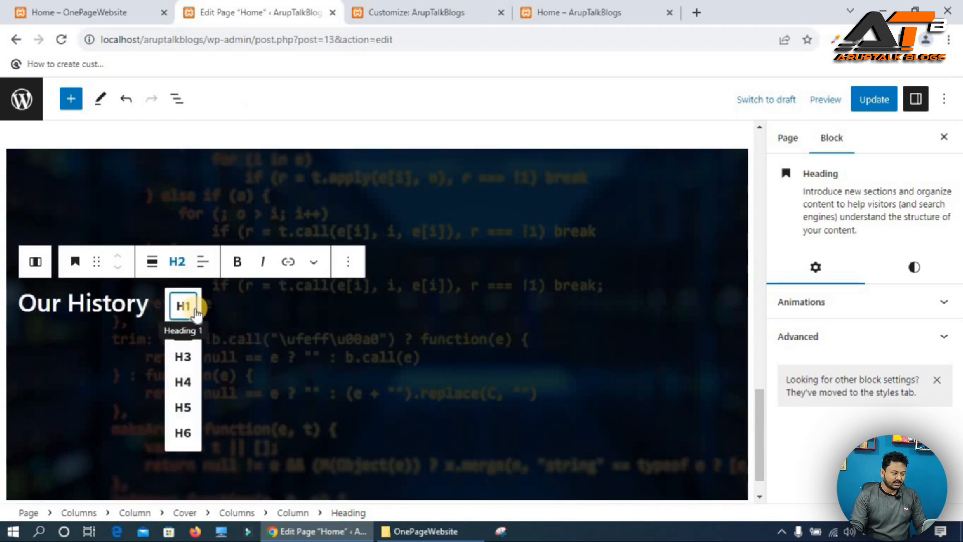
click(182, 304)
click(30, 323)
key(ctrl+shift+Tab)
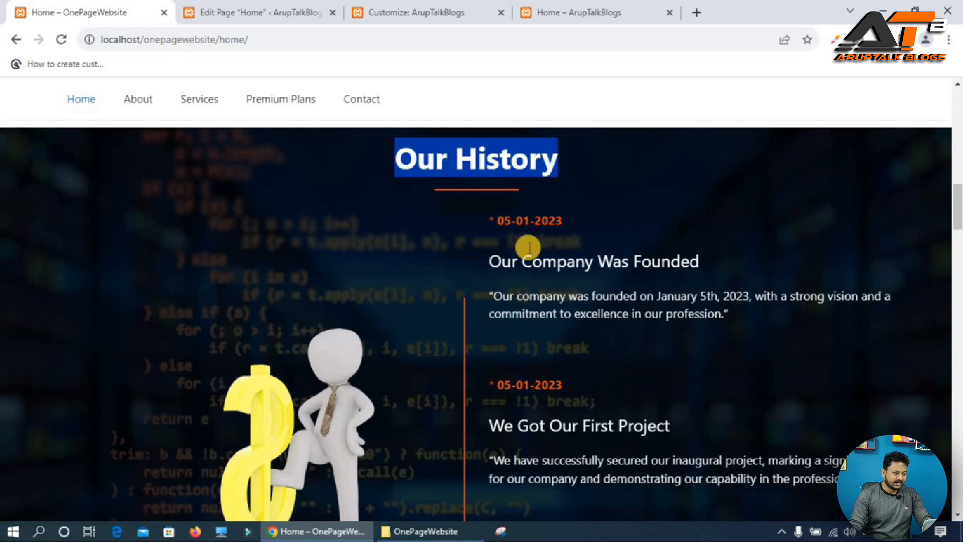
Add a Separator block below the Our History heading, then compare with the reference site.
click(246, 12)
key(Return)
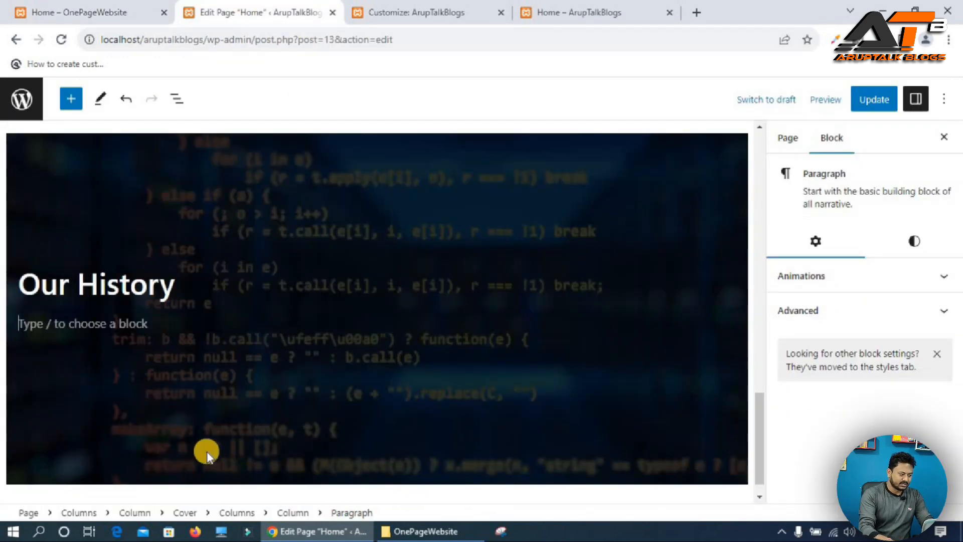
text(/spe)
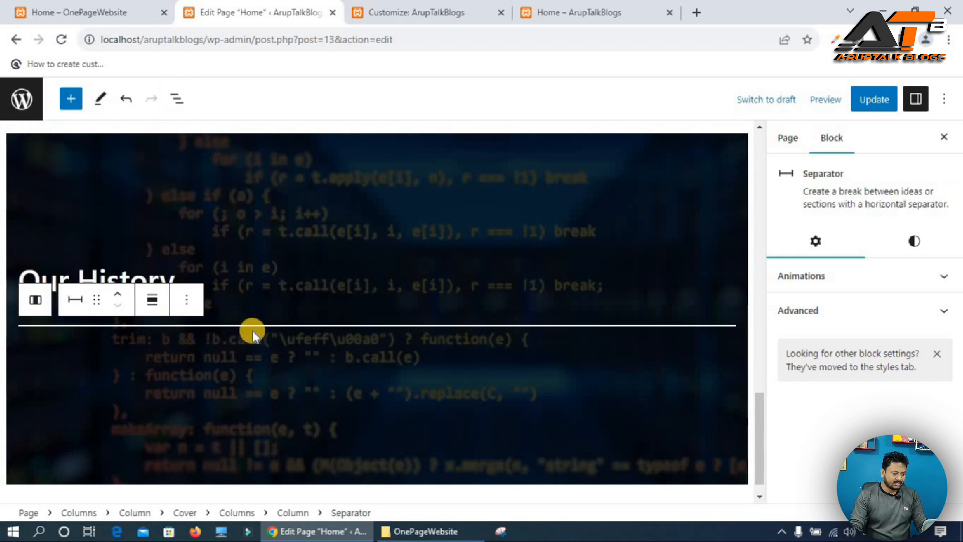
click(113, 12)
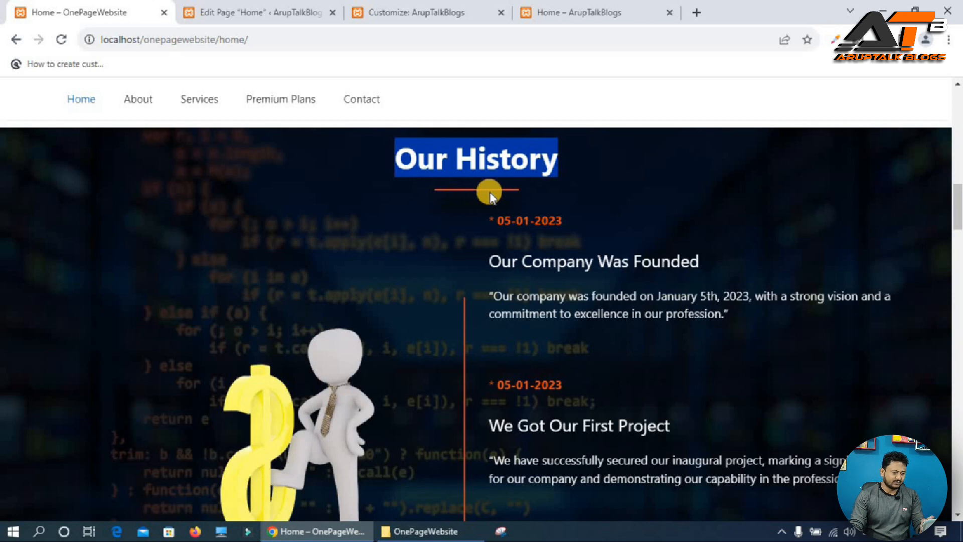
Give the separator the additional CSS class separator-size and copy the class name.
click(207, 6)
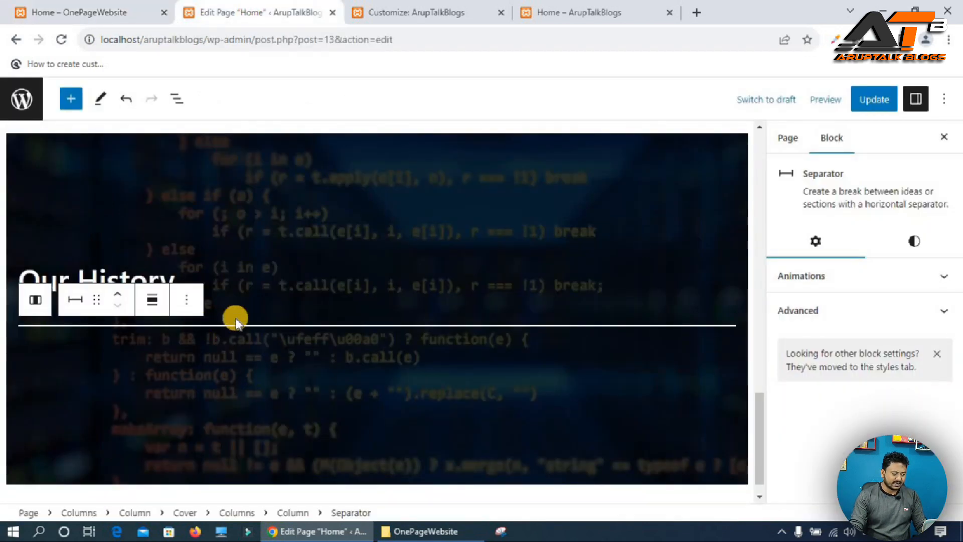
click(935, 310)
click(803, 391)
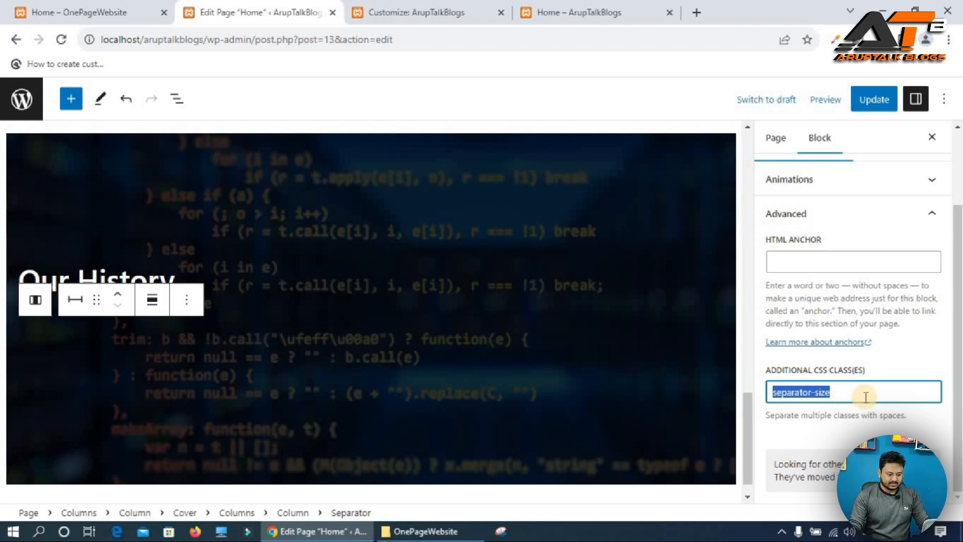
Add a .separator-size rule with width: 50px; to the Additional CSS and publish it.
click(395, 12)
click(195, 258)
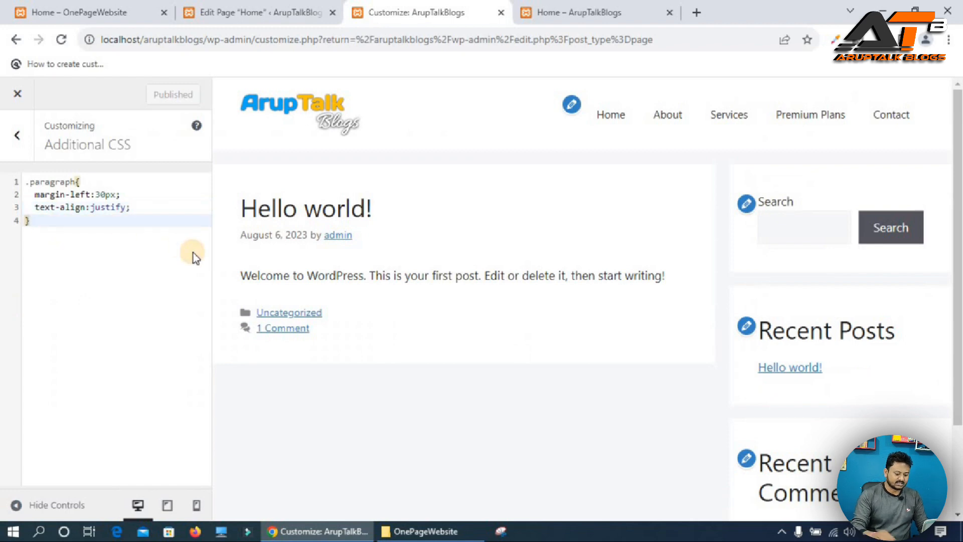
key(Return)
text(.)
text(separator-size)
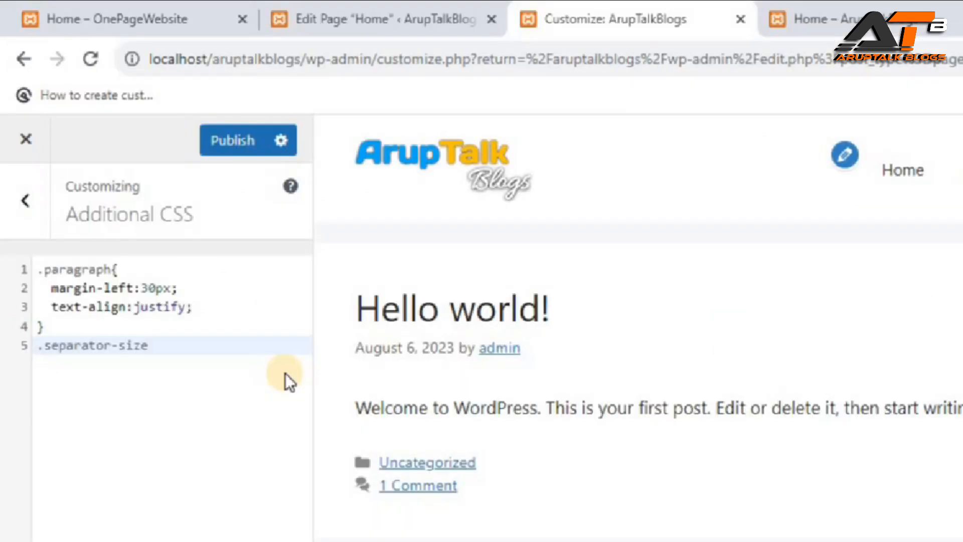
text({)
key(Return)
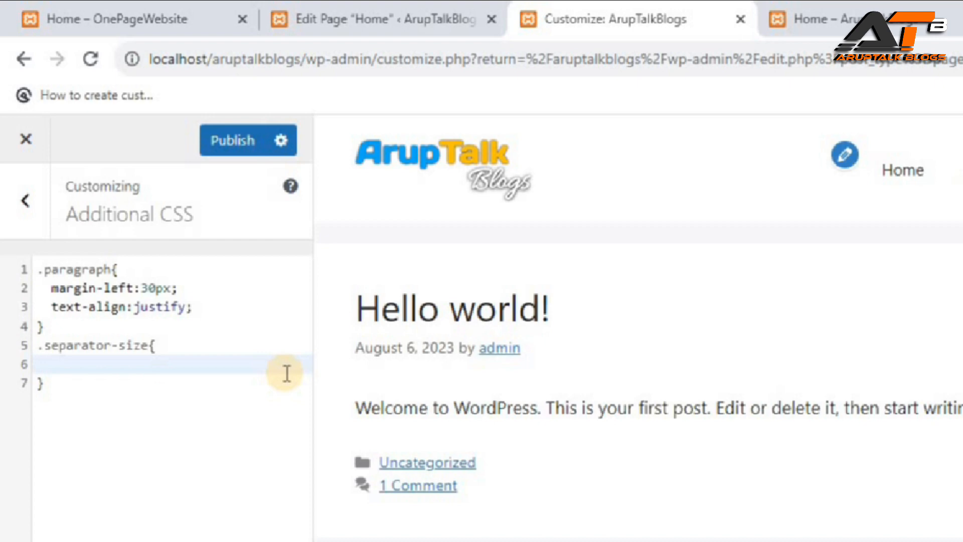
text(width:)
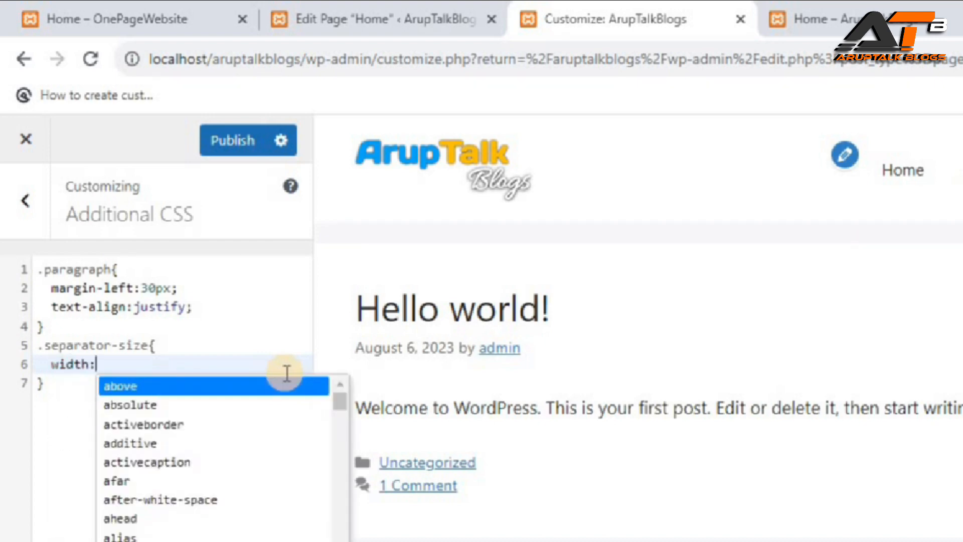
text(50)
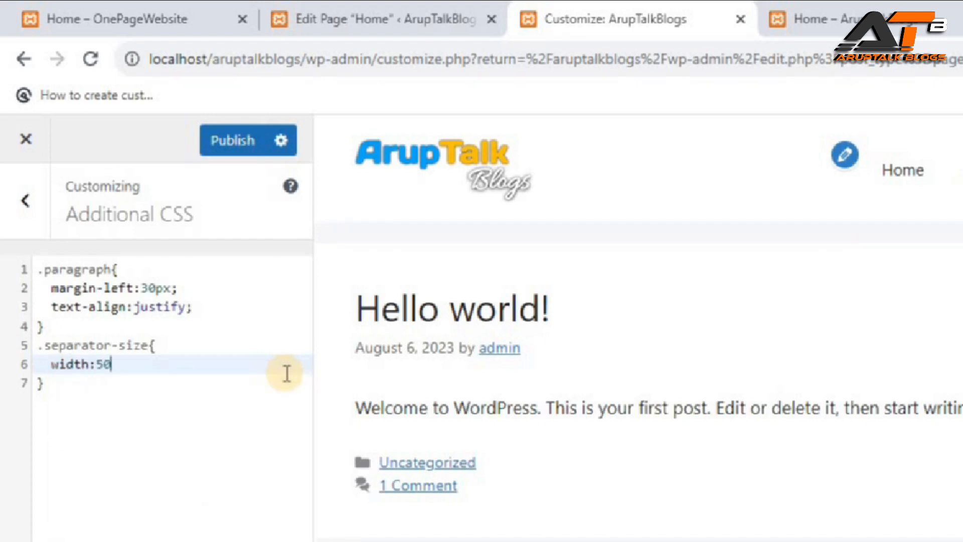
text(px;)
click(221, 151)
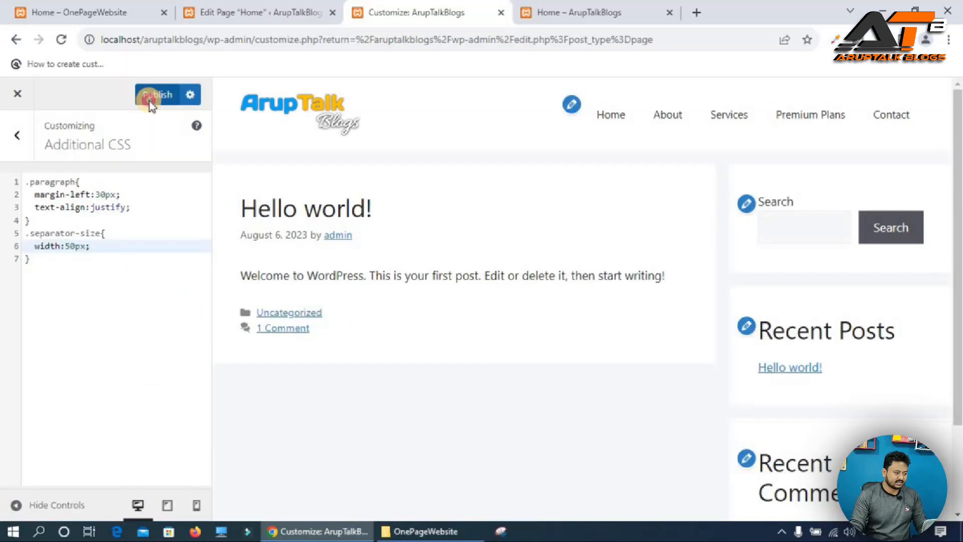
Update the page and reload the live Home page to check the separator.
key(ctrl+shift+Tab)
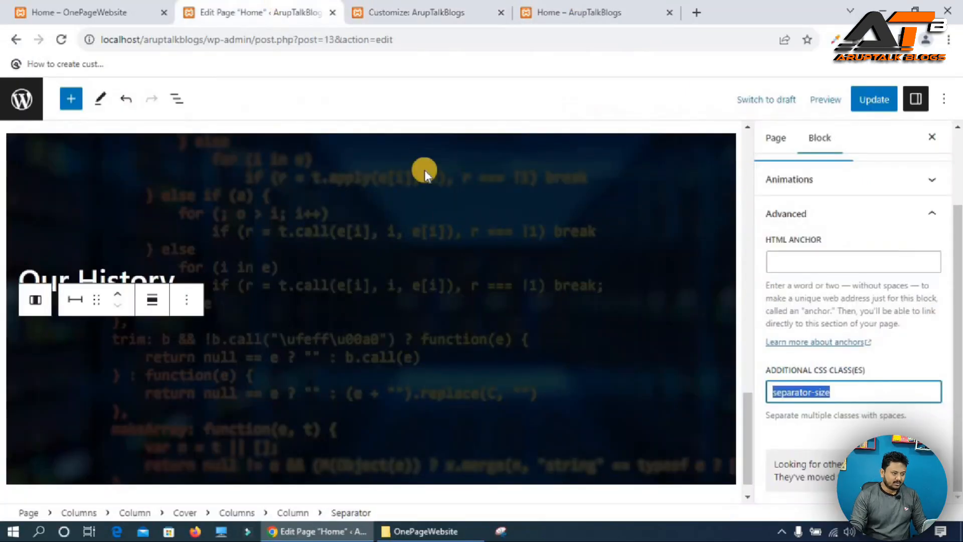
click(872, 100)
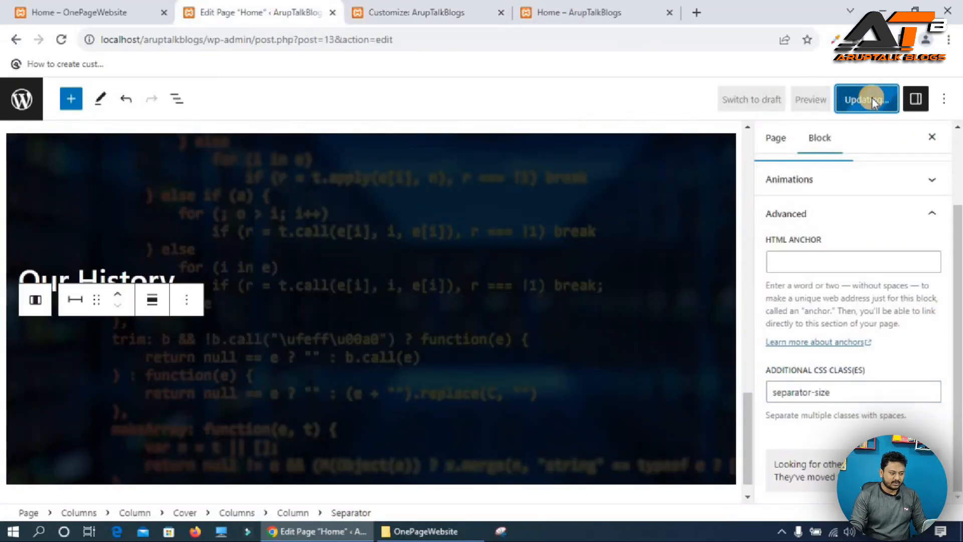
click(615, 9)
click(60, 39)
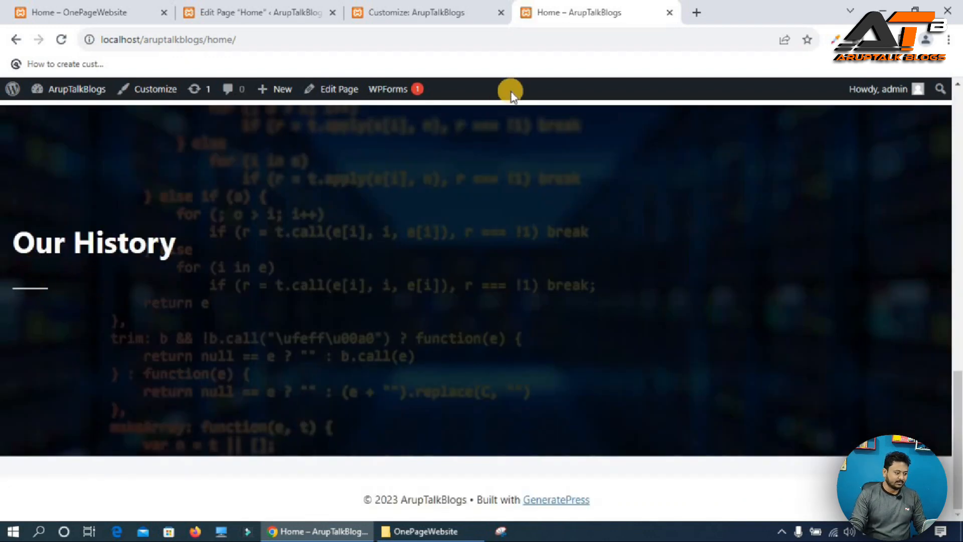
Center-align the Our History heading.
click(255, 14)
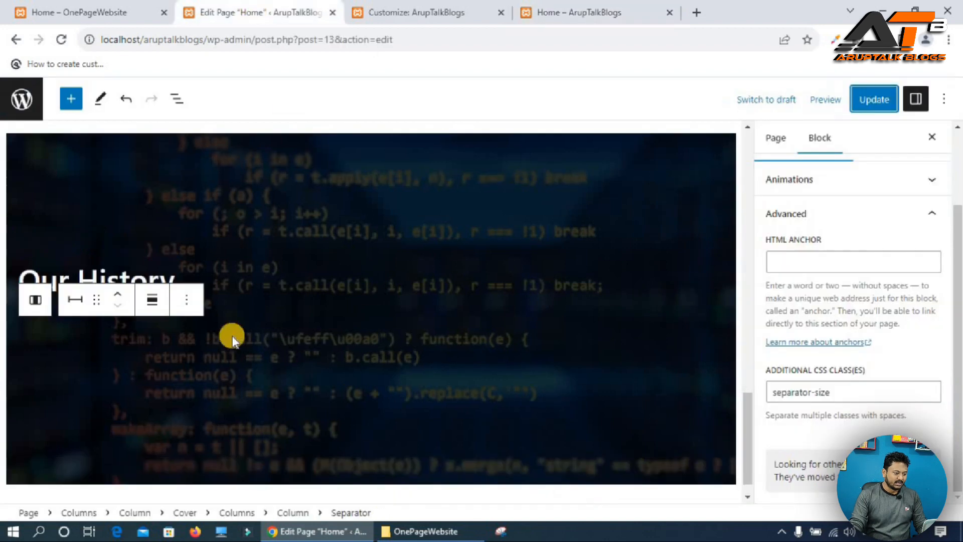
click(88, 276)
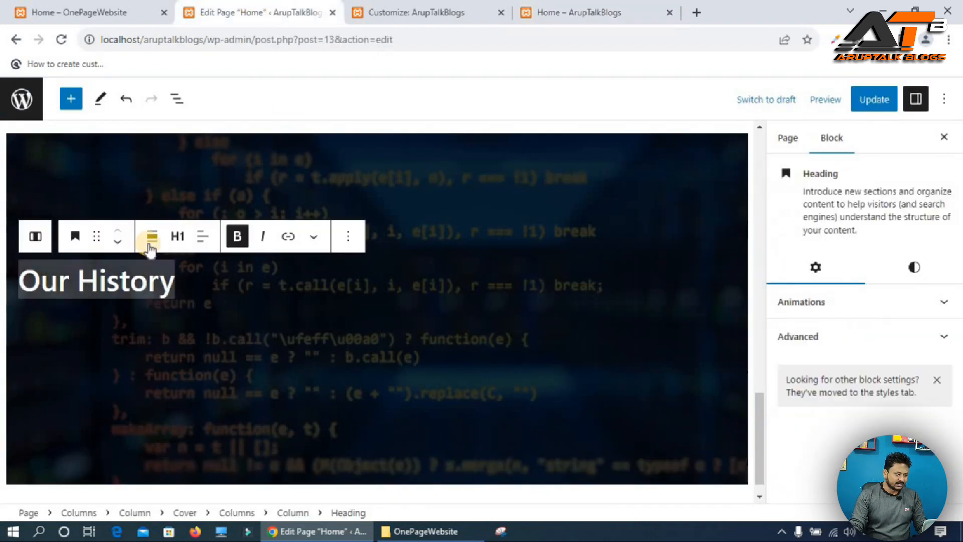
click(203, 236)
click(258, 309)
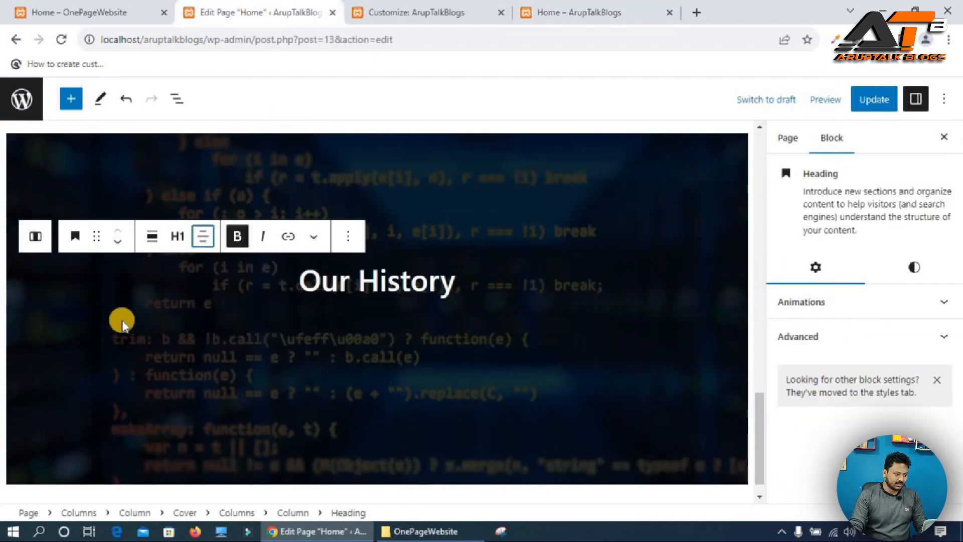
click(87, 290)
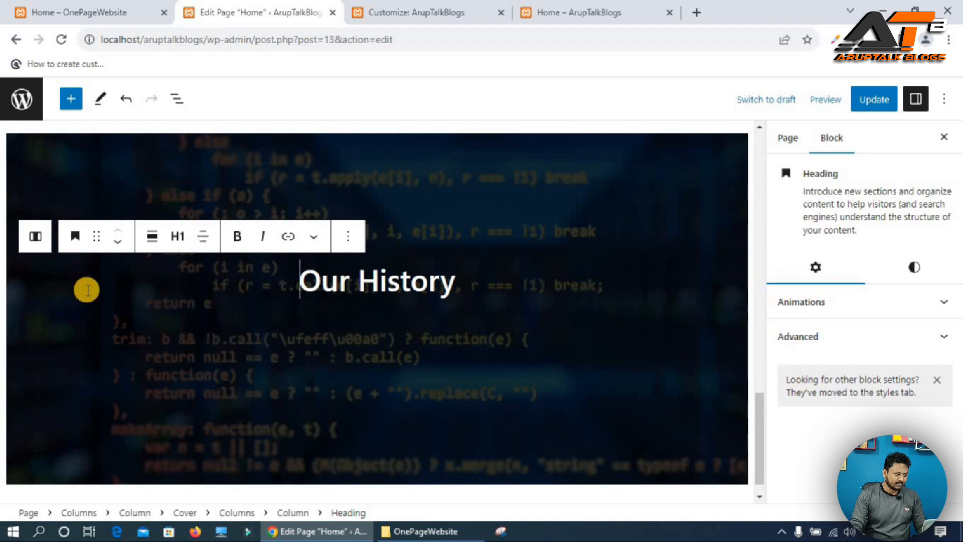
Set the separator's alignment to Align center.
click(83, 309)
click(154, 300)
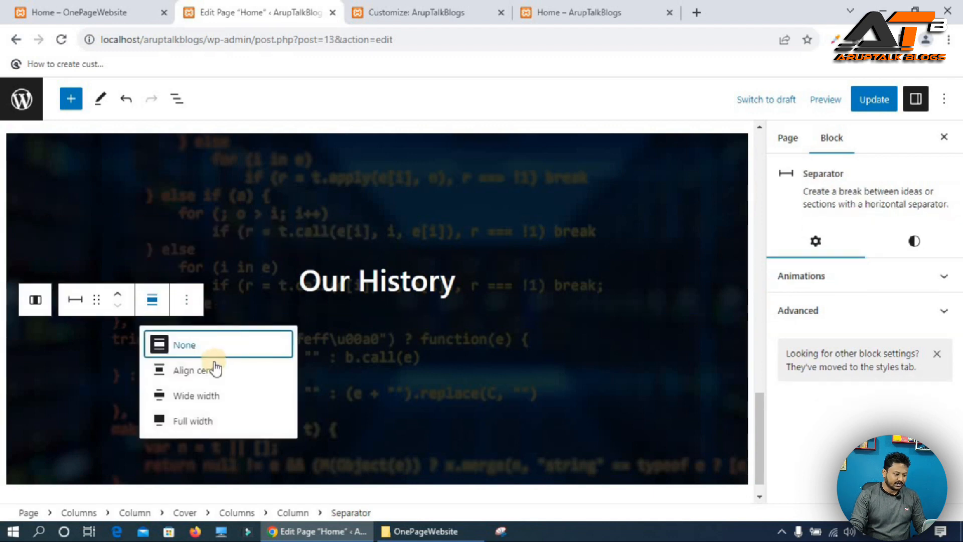
click(202, 372)
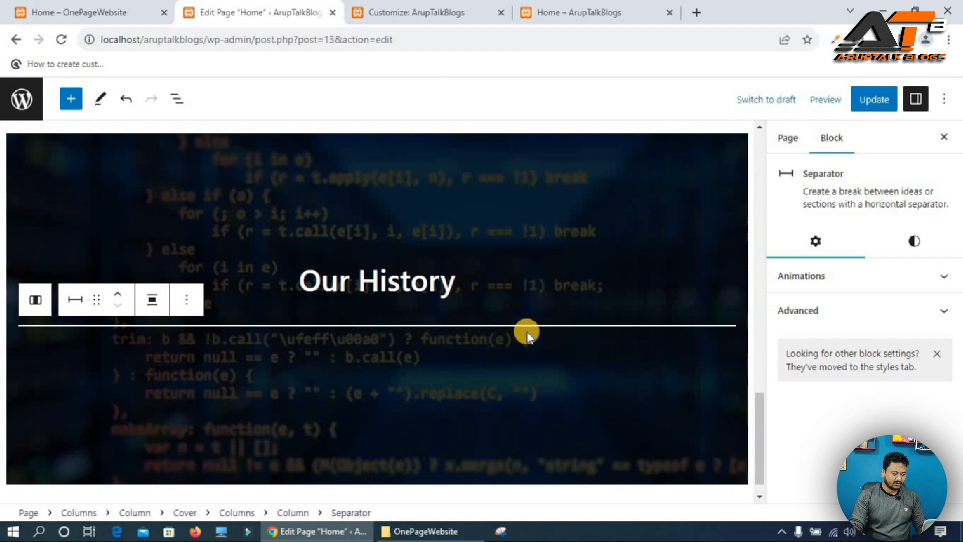
Set the separator's background color to a custom orange, F77309.
click(916, 240)
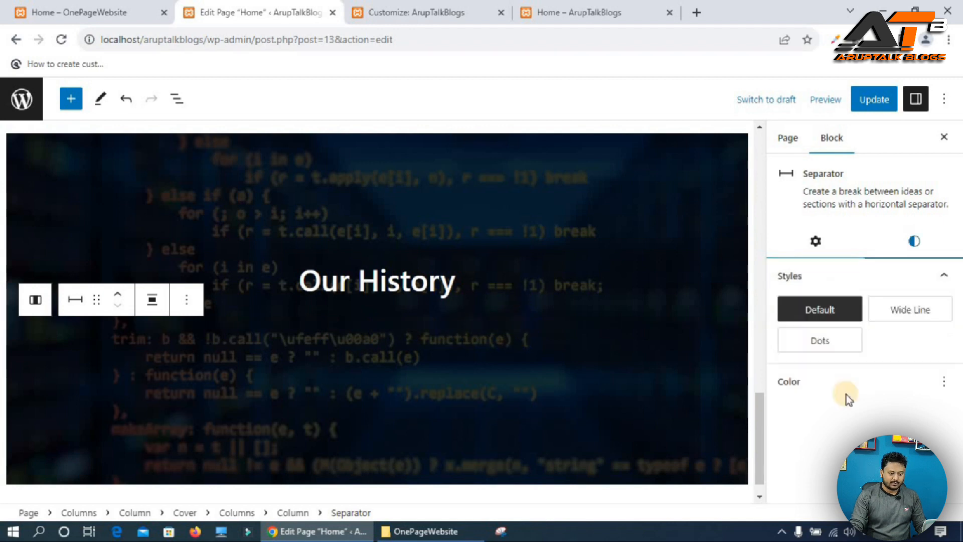
click(822, 423)
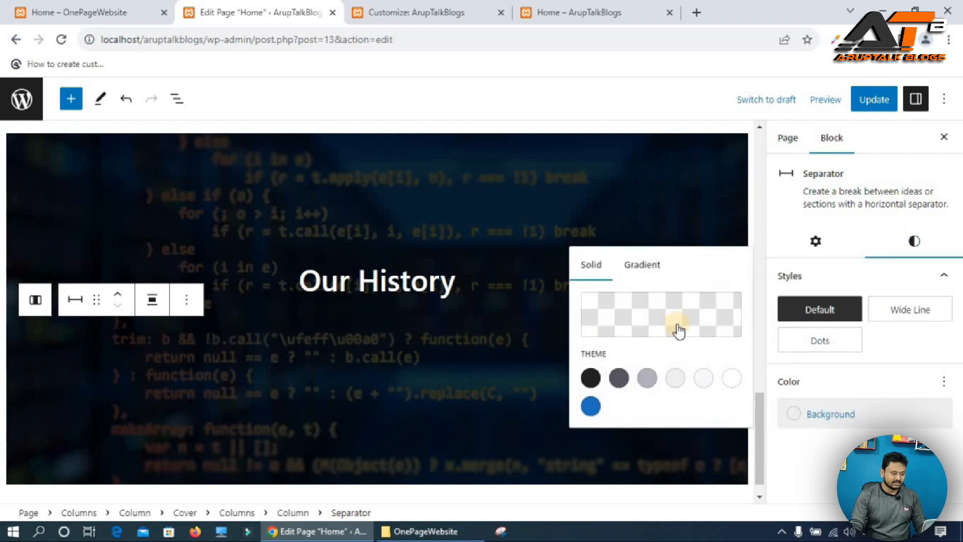
click(662, 316)
drag(409, 247, 415, 247)
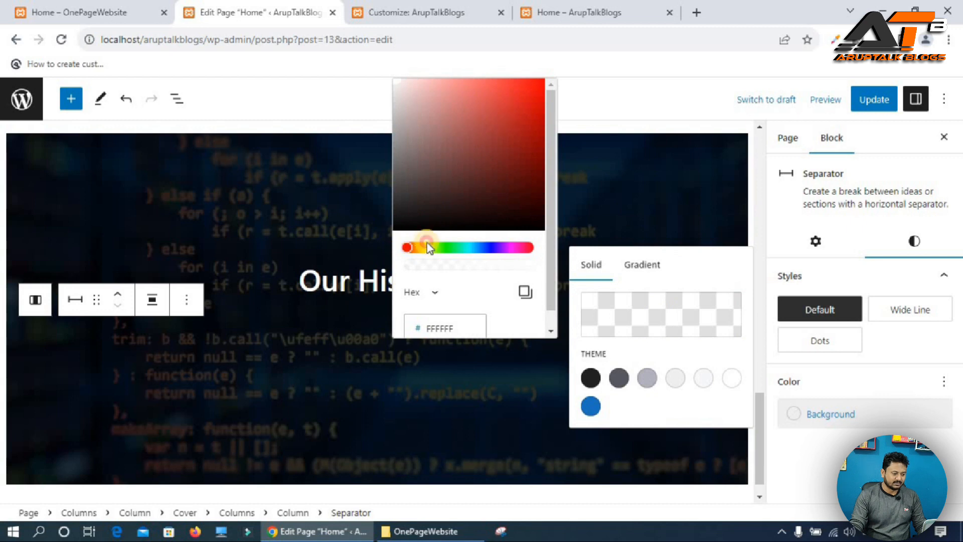
click(537, 84)
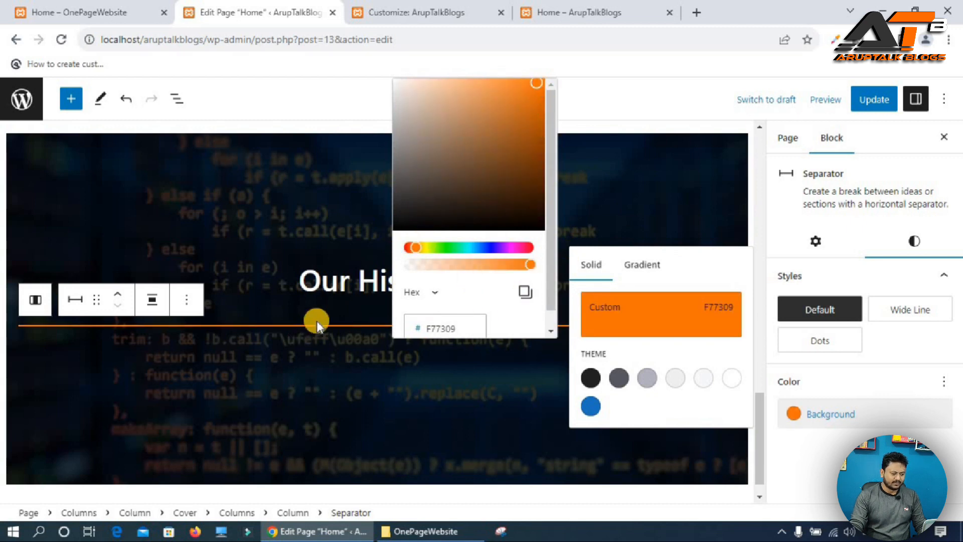
click(332, 326)
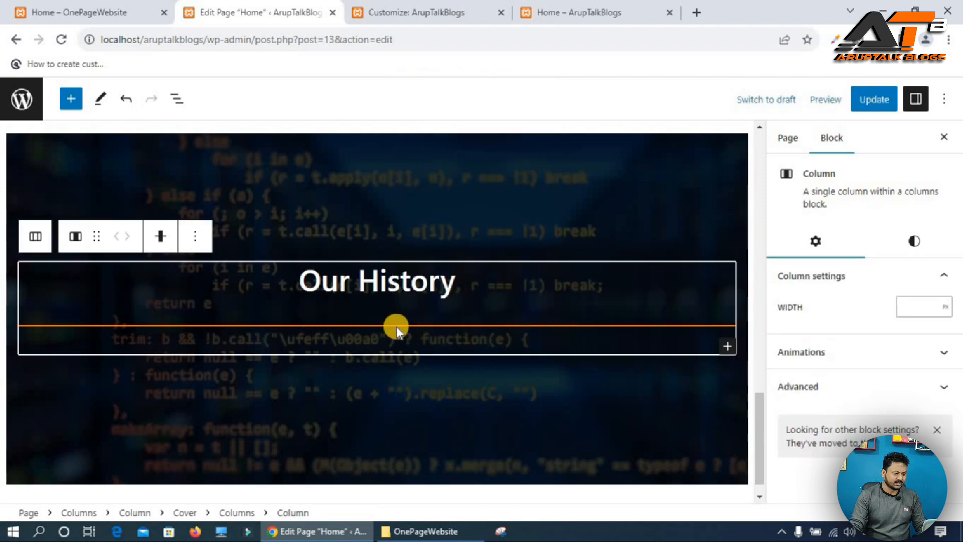
Change the separator-size width to 70px and publish the CSS.
click(427, 12)
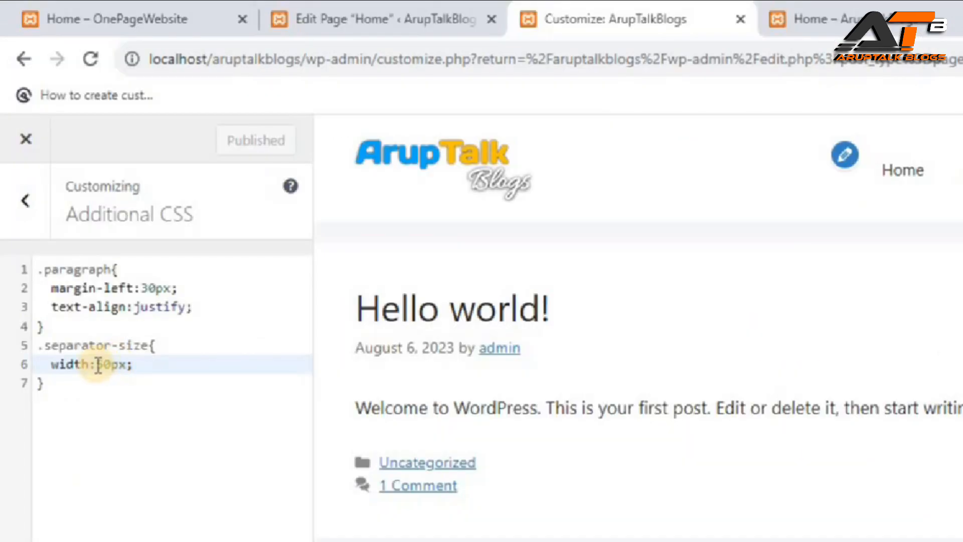
click(65, 246)
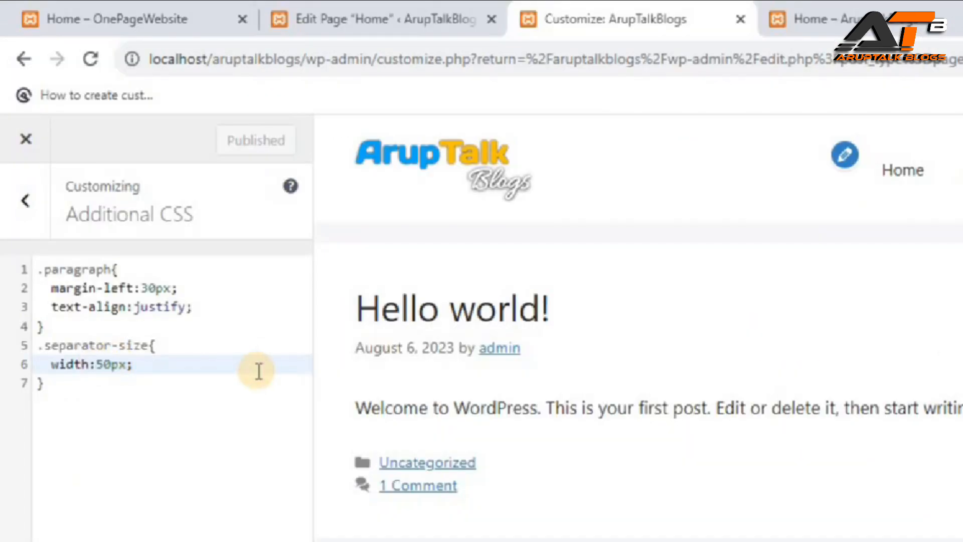
key(Delete)
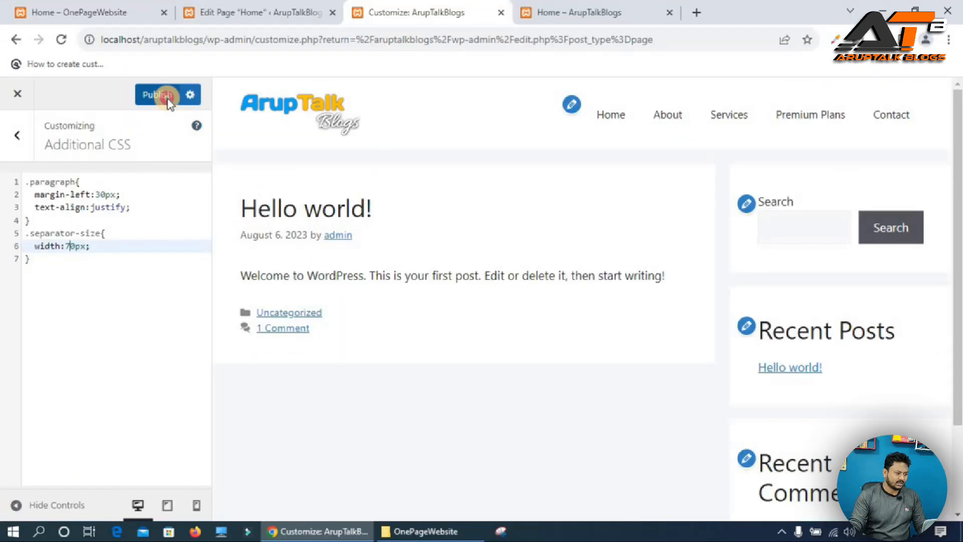
click(232, 140)
Update the page and view it on the live site.
click(227, 6)
click(872, 99)
click(584, 11)
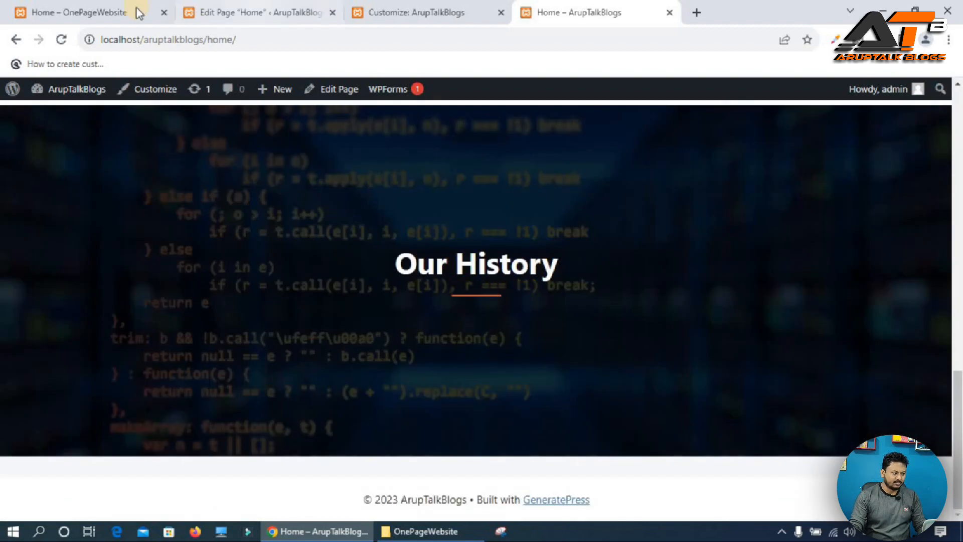
Compare with the Our History timeline on the reference site.
click(93, 14)
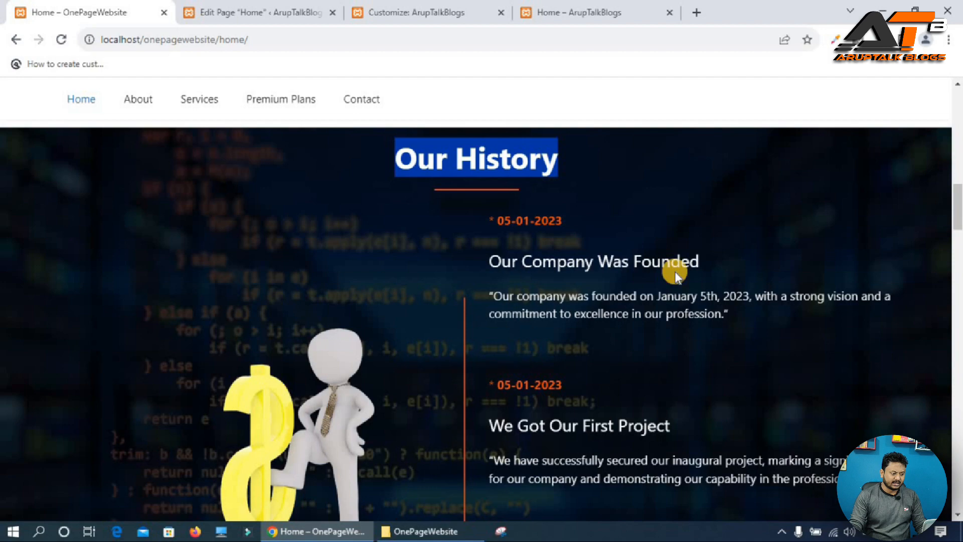
scroll(674, 276, down, 3)
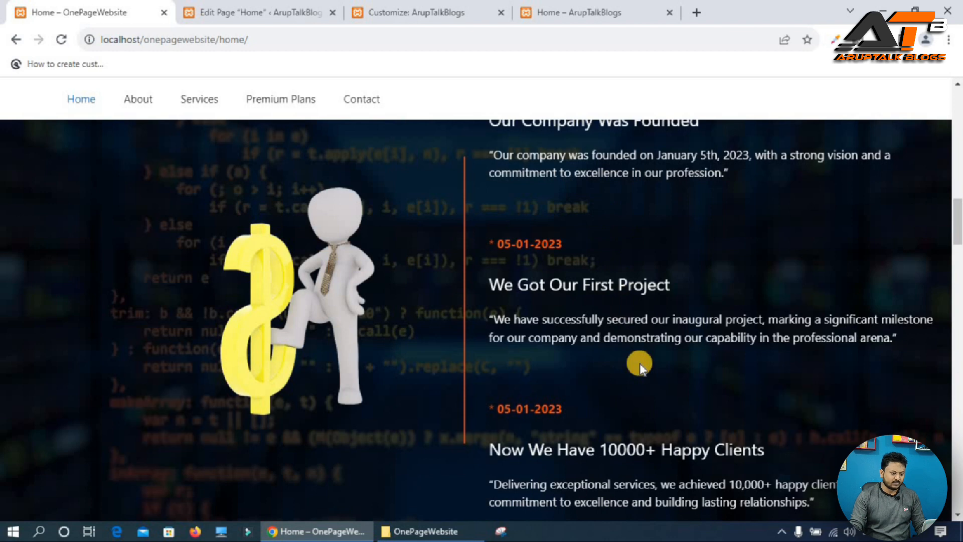
scroll(636, 359, up, 1)
Add a Columns block with the 33 / 66 layout inside the Our History cover.
click(253, 11)
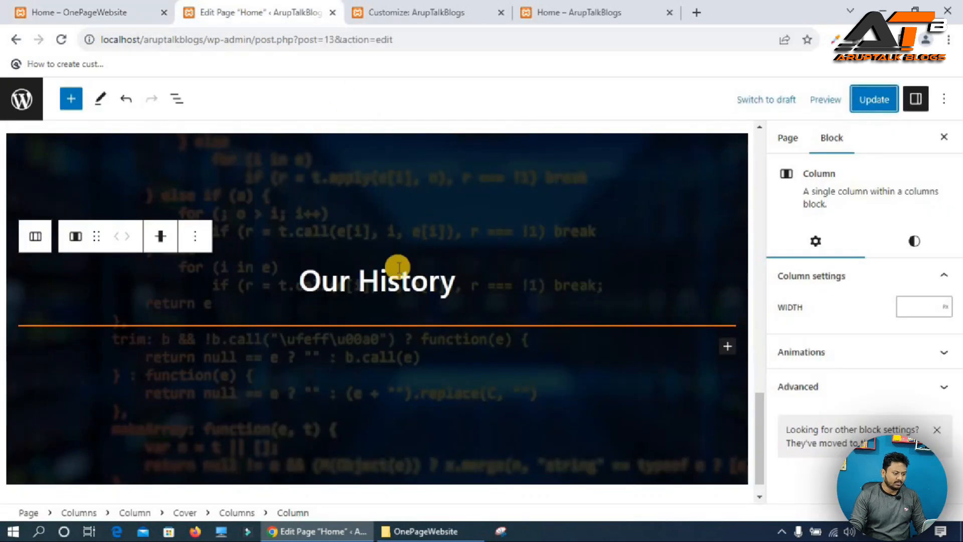
click(586, 421)
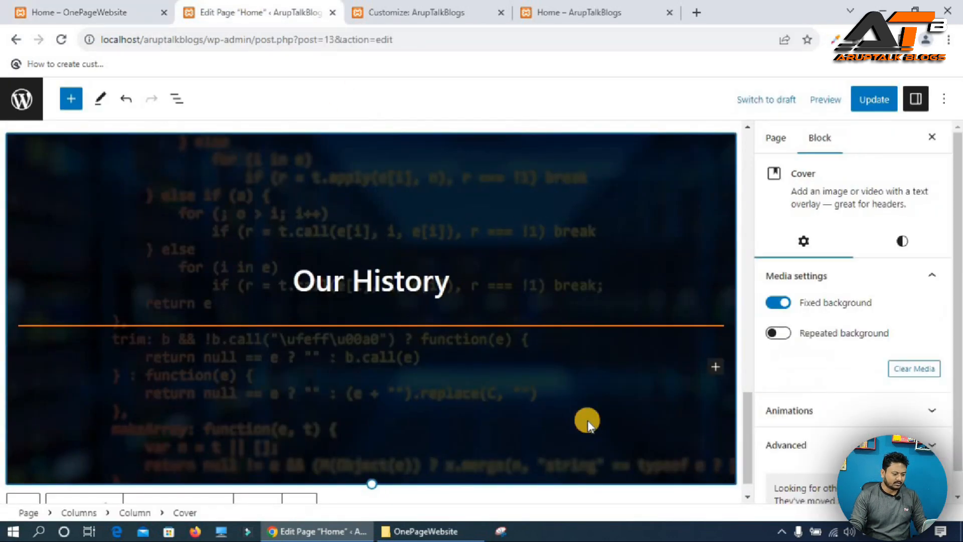
click(716, 367)
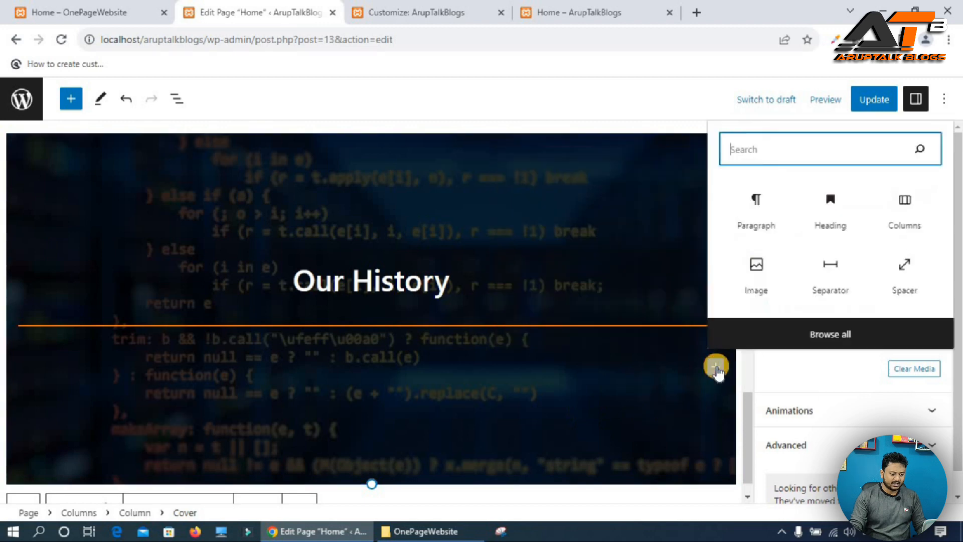
click(903, 205)
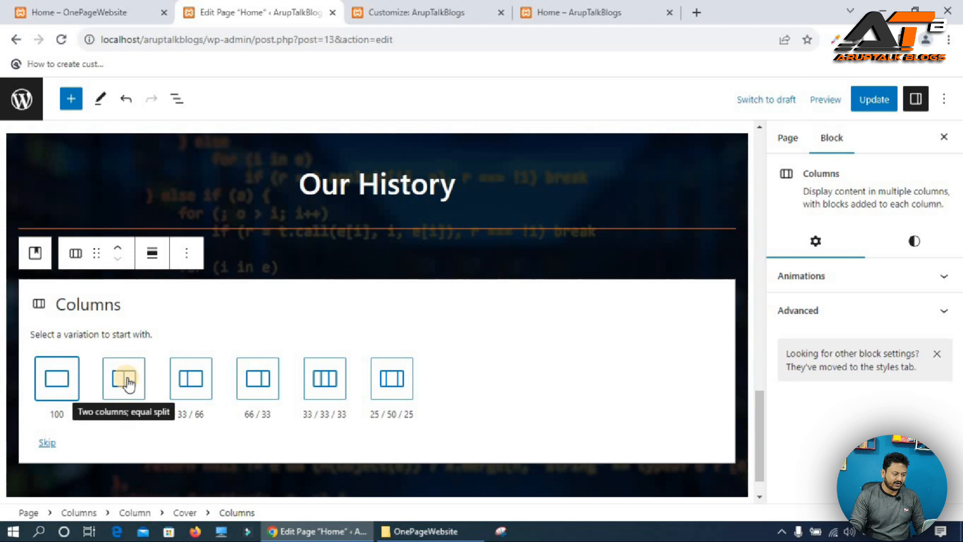
click(182, 381)
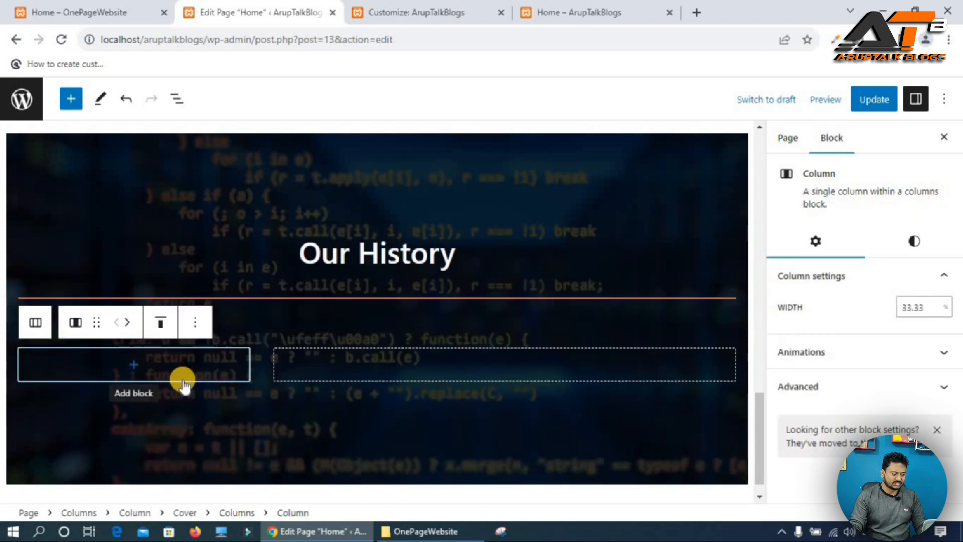
Align the new two-column block's contents vertically to the middle.
click(35, 322)
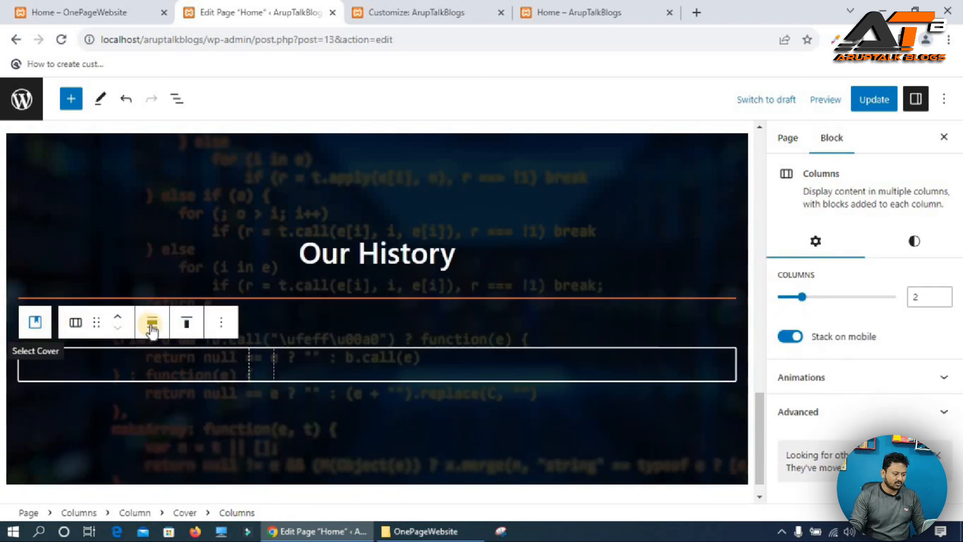
click(195, 324)
click(230, 393)
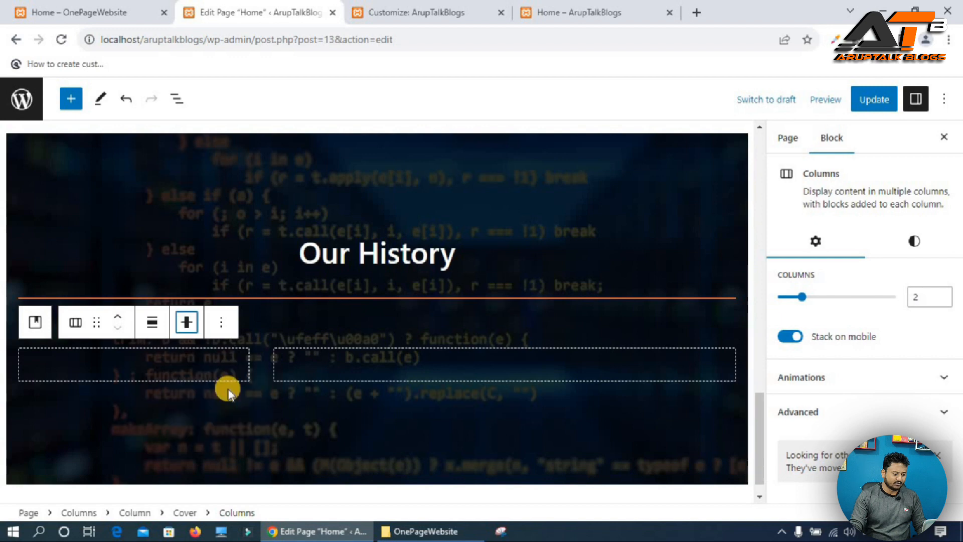
Insert an Image block in the left column and upload 'our history front image png.png' from the OnePageWebsite folder.
click(127, 355)
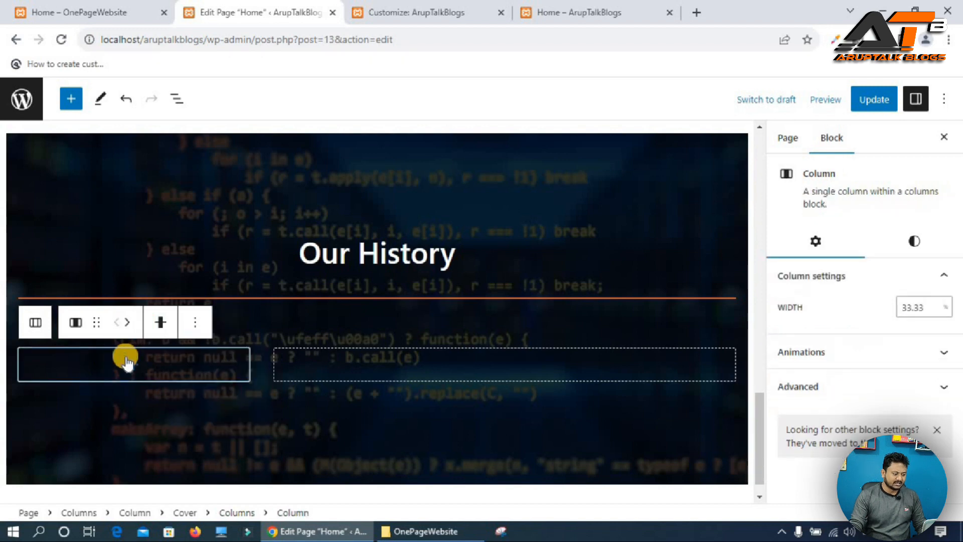
click(131, 363)
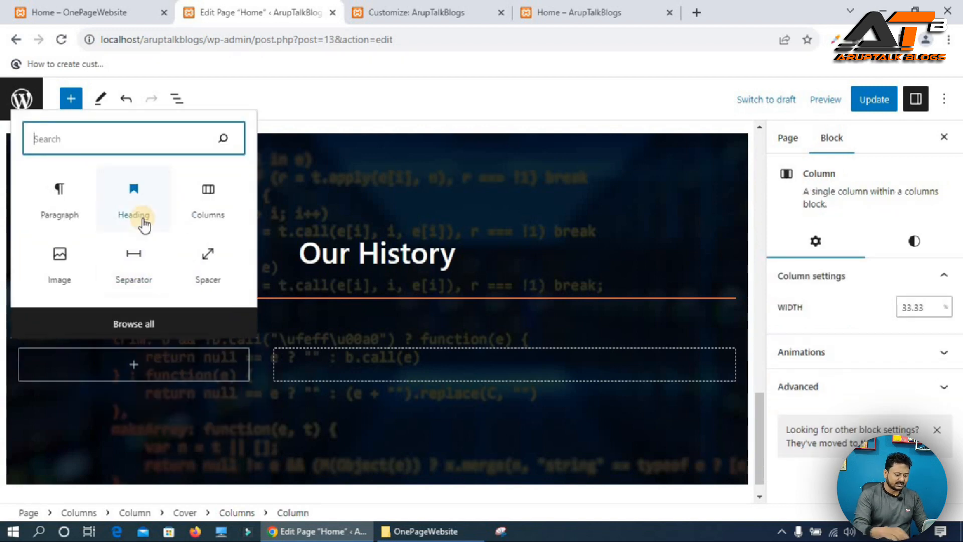
text(imag)
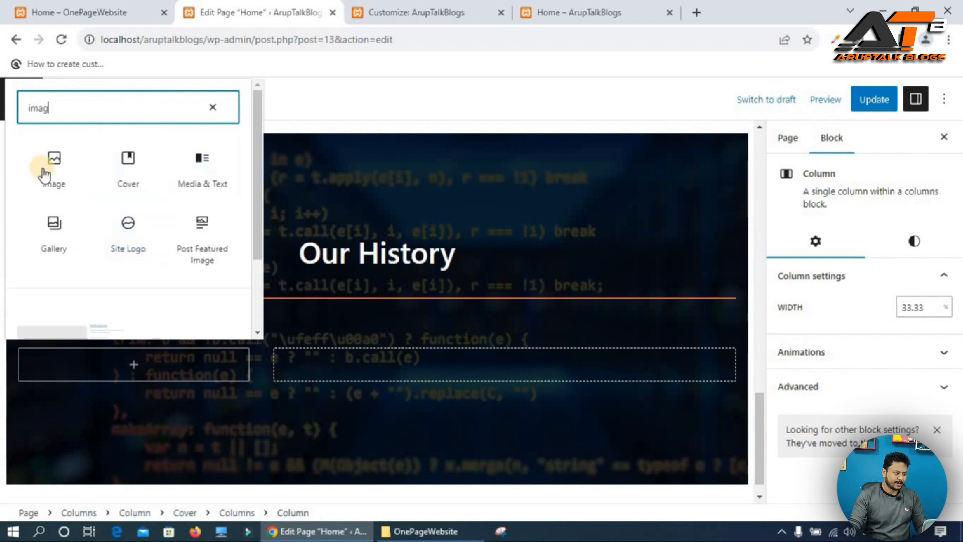
click(44, 173)
click(211, 391)
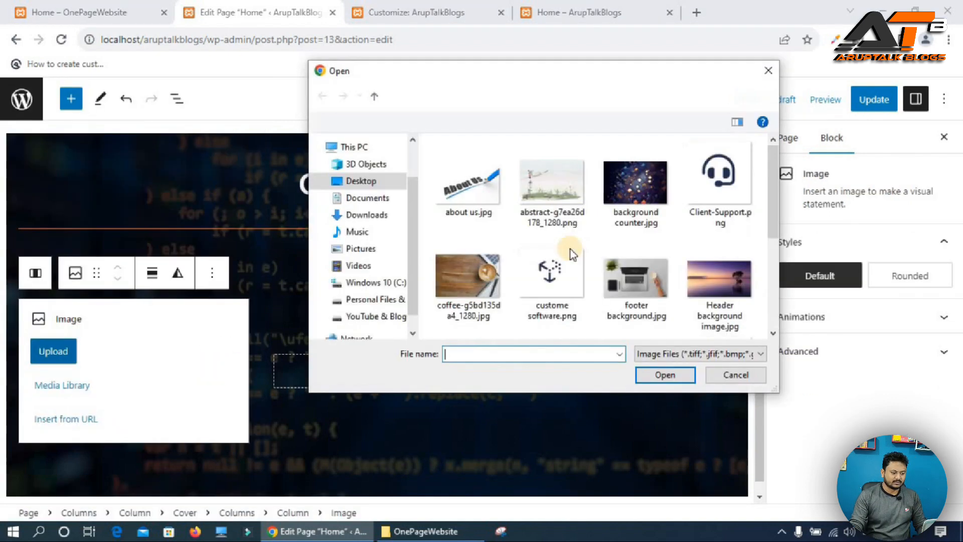
scroll(585, 278, down, 3)
click(706, 170)
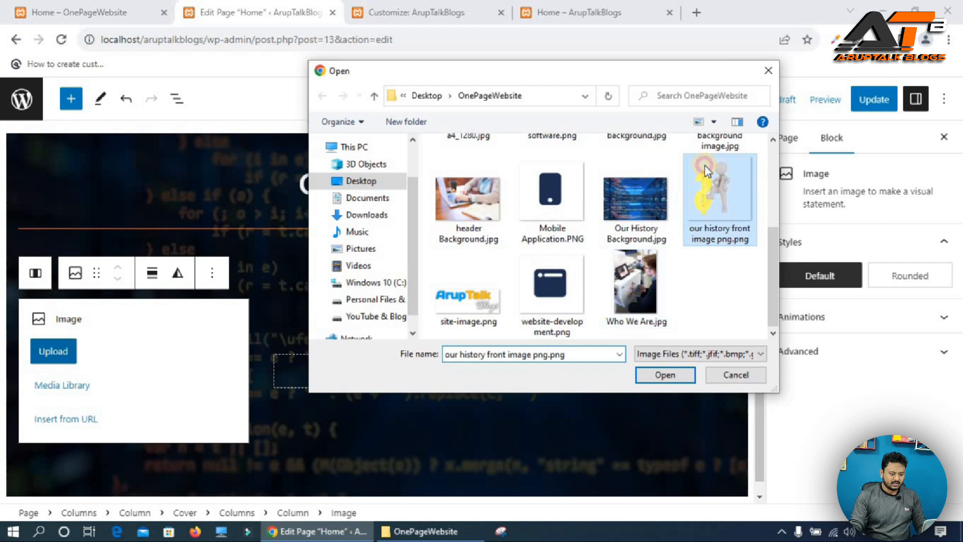
click(678, 380)
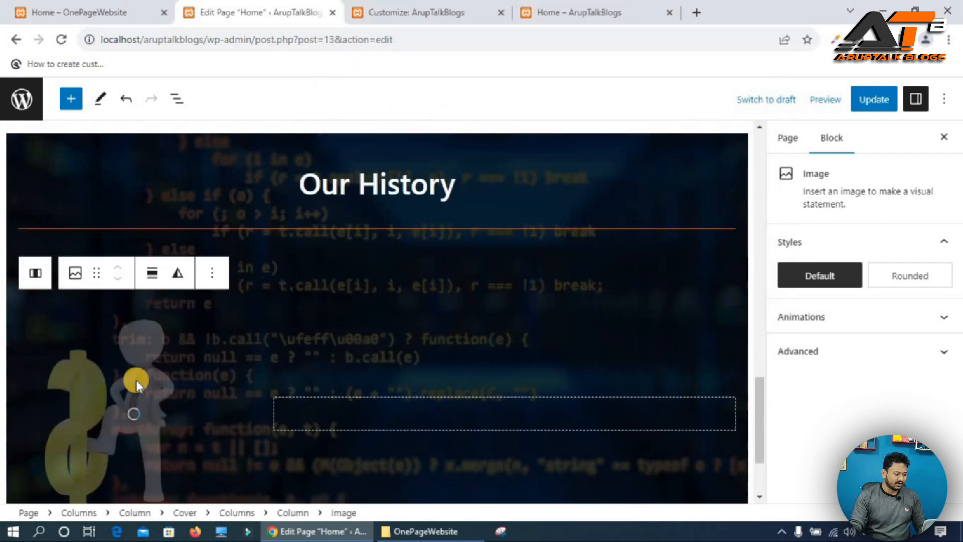
click(177, 152)
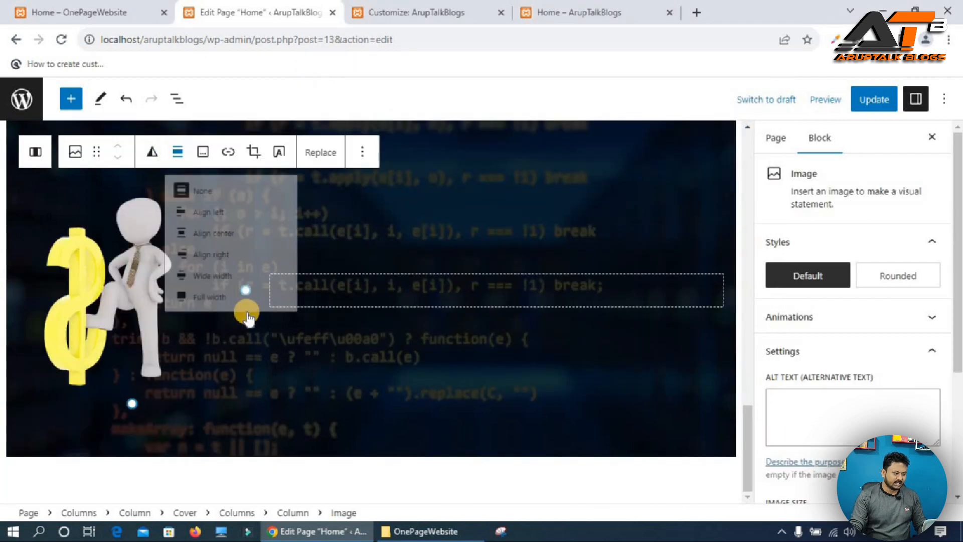
click(149, 277)
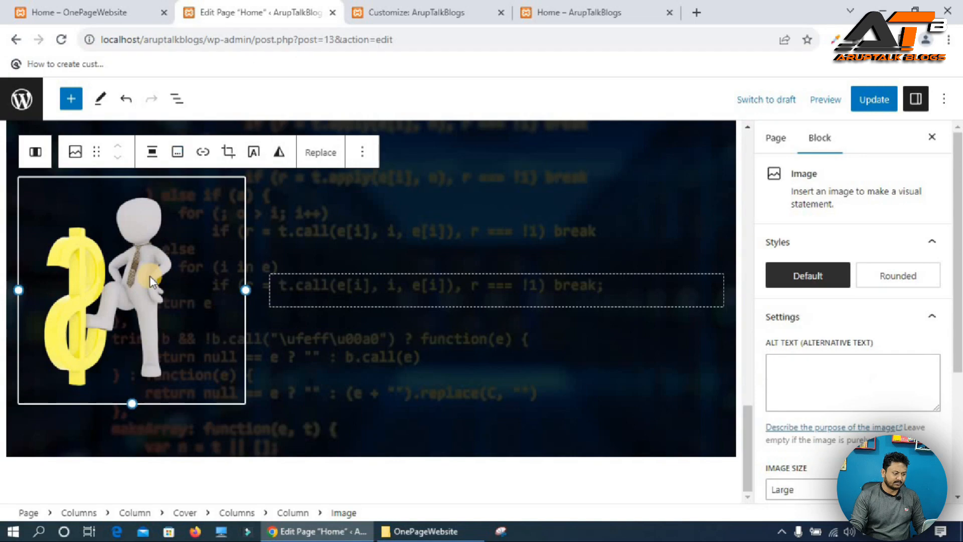
Copy the date '* 05-01-2023' from the reference site and add it as a paragraph in the right column.
click(80, 12)
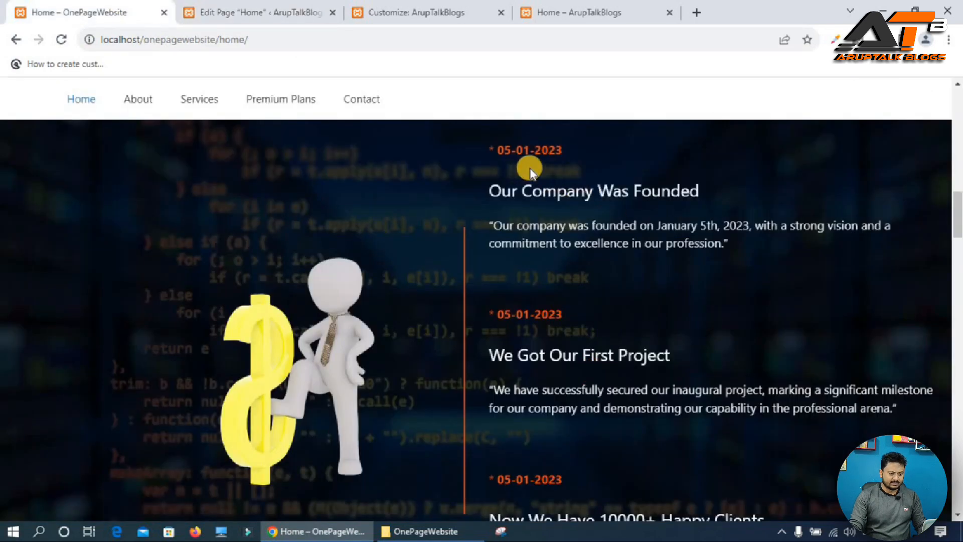
scroll(531, 176, up, 1)
scroll(530, 189, up, 2)
drag(489, 291, 557, 291)
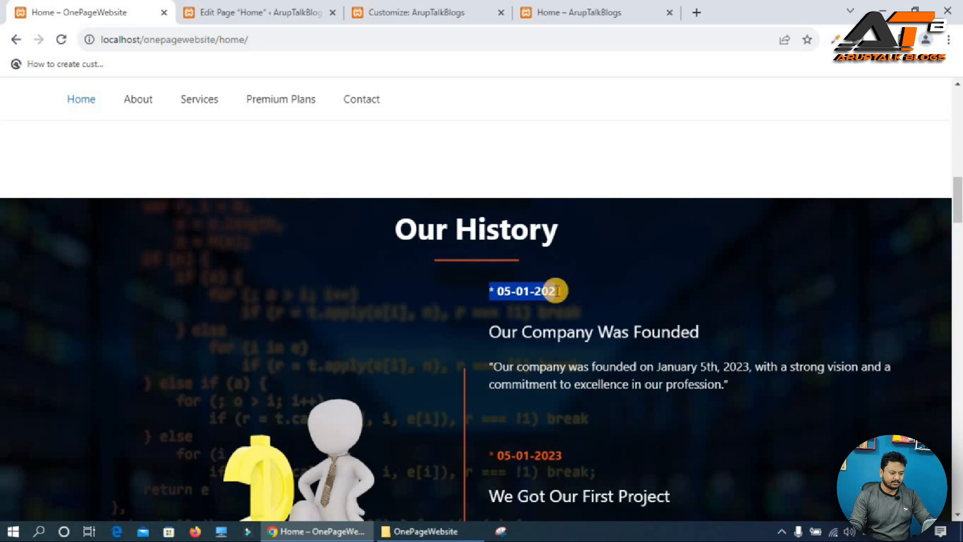
drag(557, 290, 558, 290)
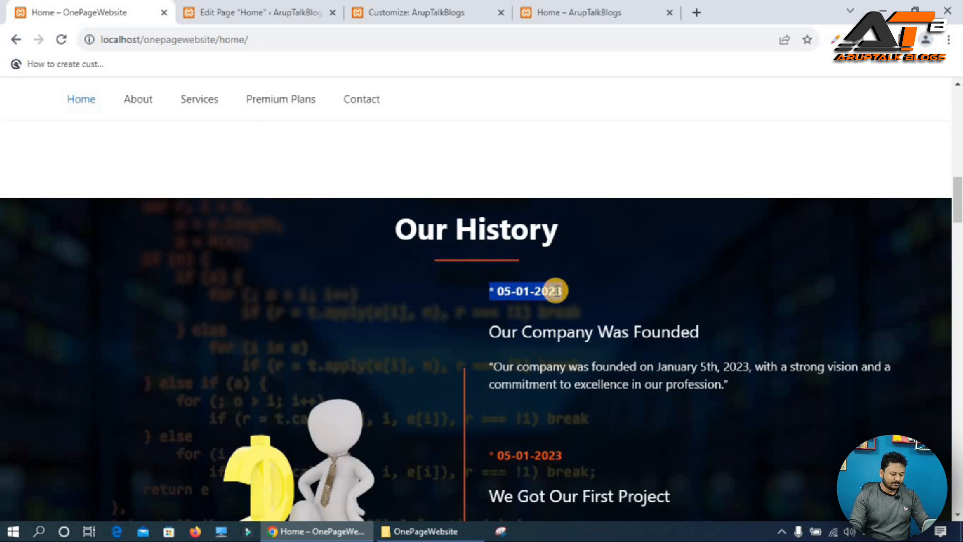
click(263, 9)
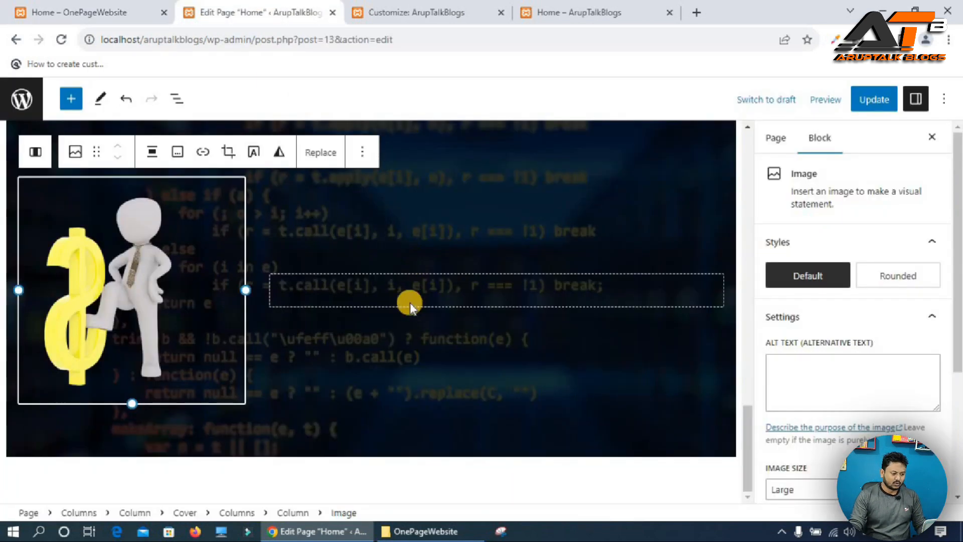
click(460, 300)
click(503, 292)
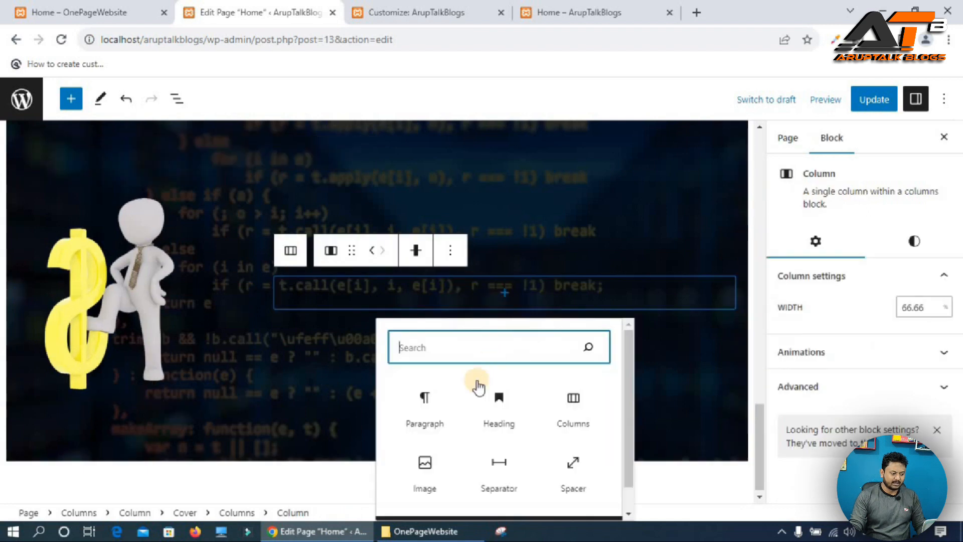
click(428, 404)
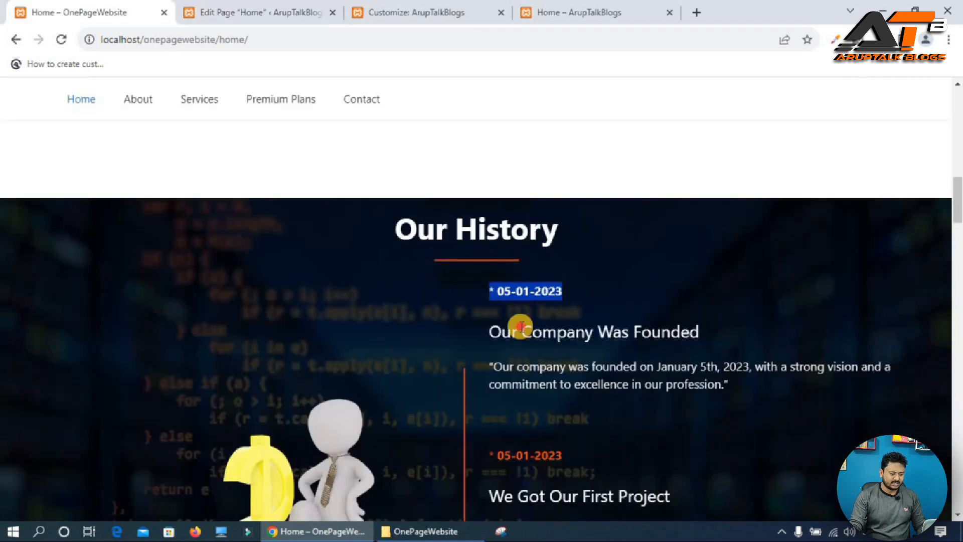
Copy the 'Our Company Was Founded' heading from the reference site, paste it below the date and make it an H3.
triple_click(522, 327)
key(ctrl+c)
click(298, 12)
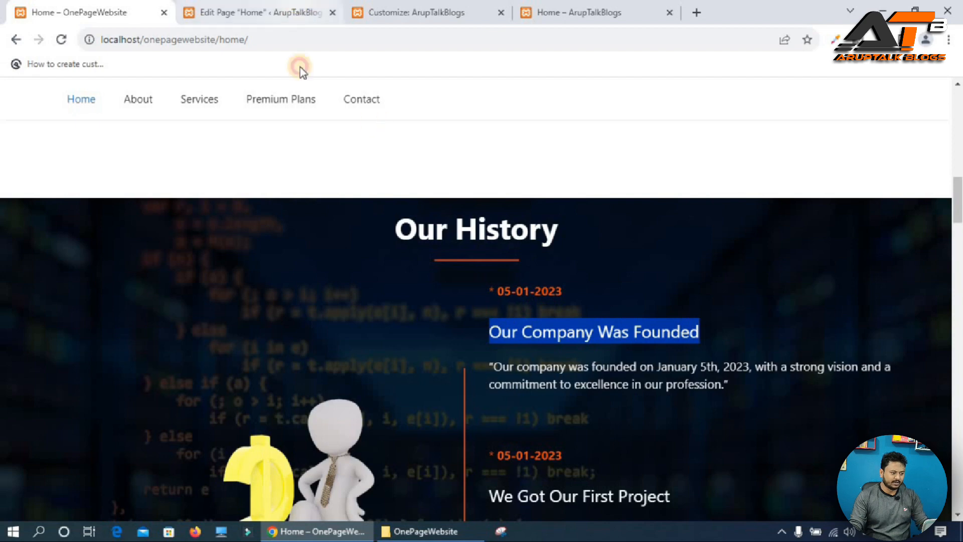
key(Return)
text(/he)
key(Return)
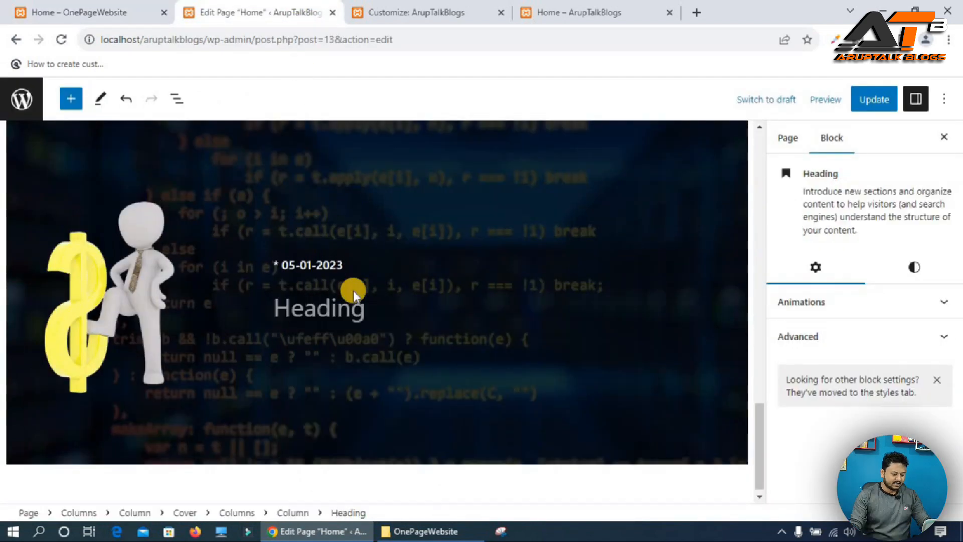
key(ctrl+v)
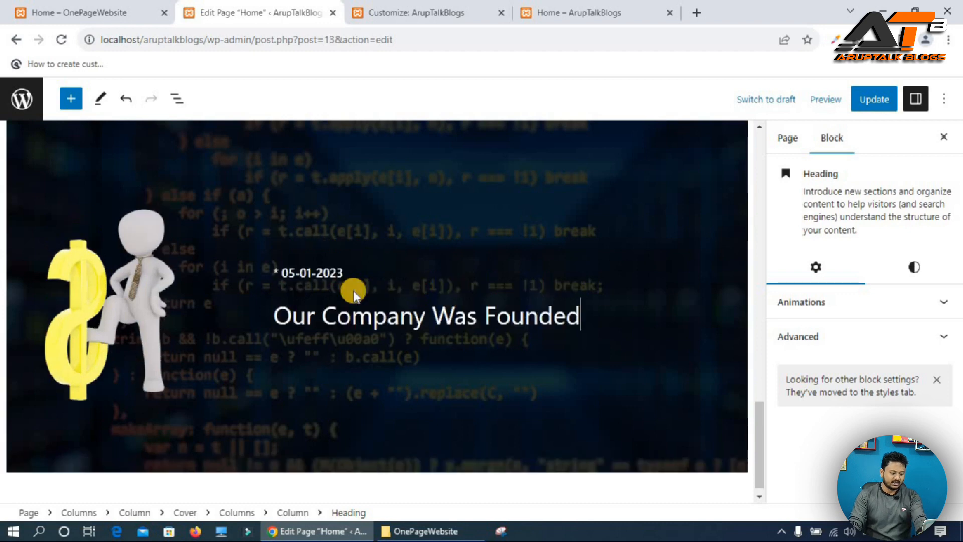
click(432, 274)
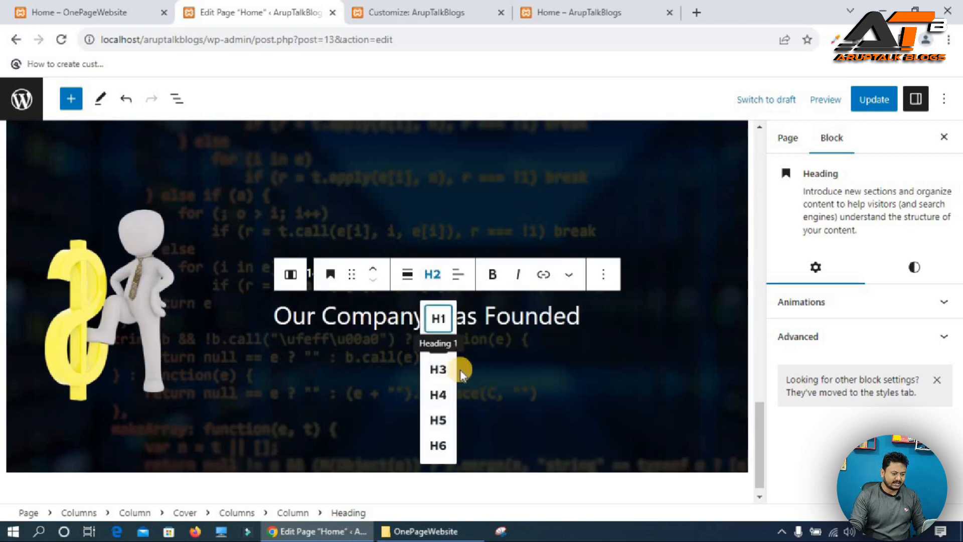
click(438, 371)
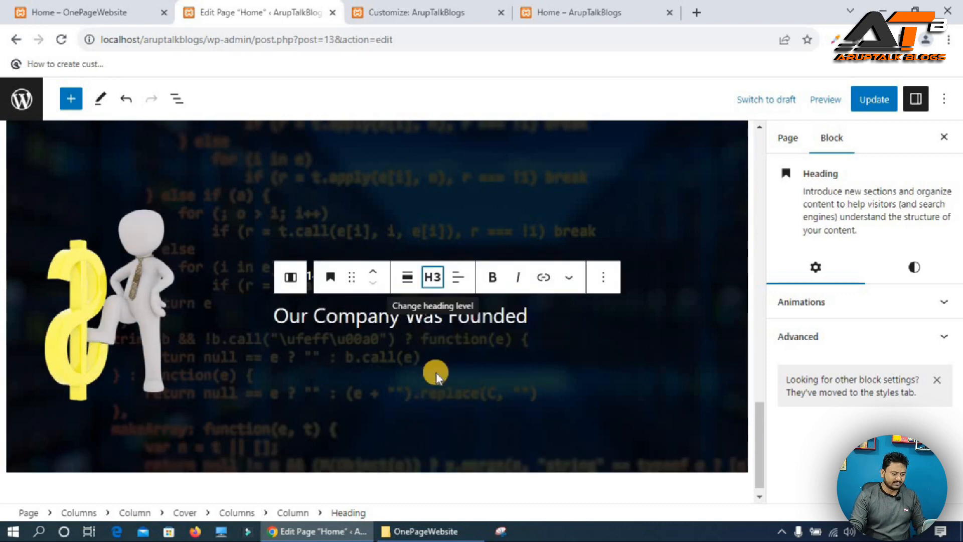
Copy the founding description paragraph from the reference site and paste it below the heading.
click(80, 11)
double_click(512, 367)
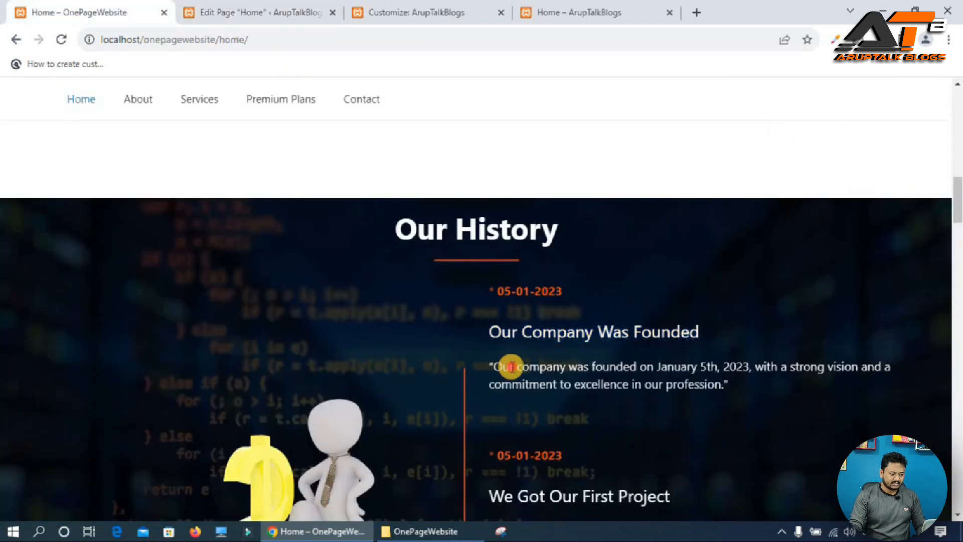
triple_click(512, 366)
key(ctrl+c)
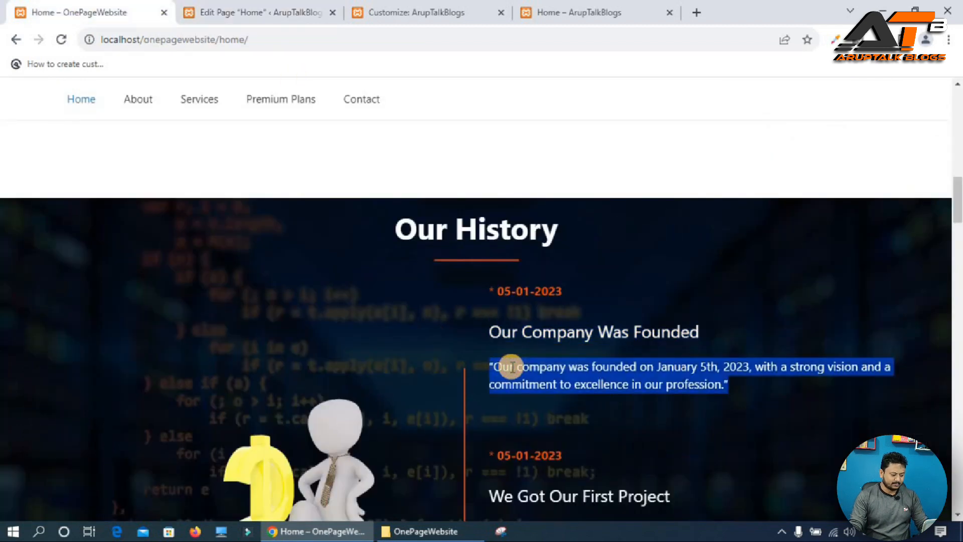
click(269, 9)
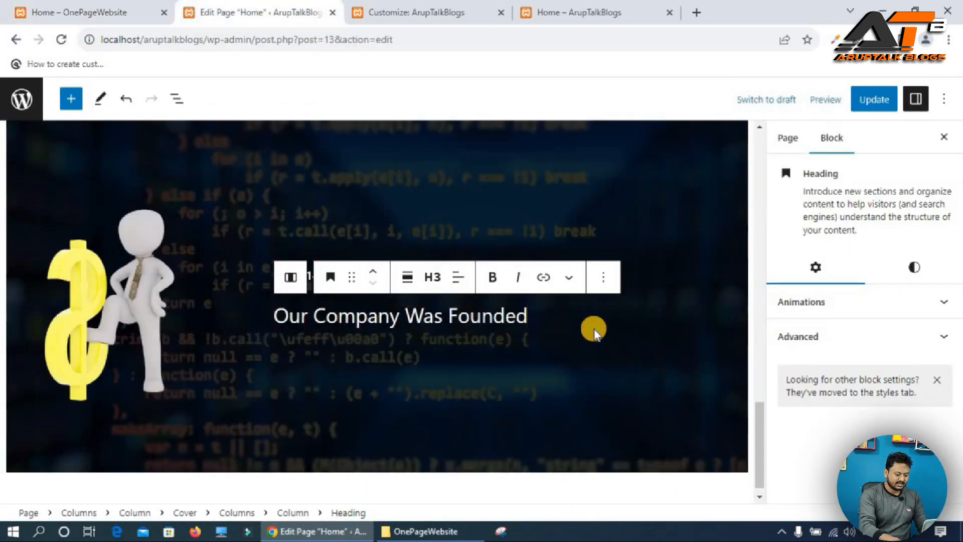
key(Return)
key(ctrl+v)
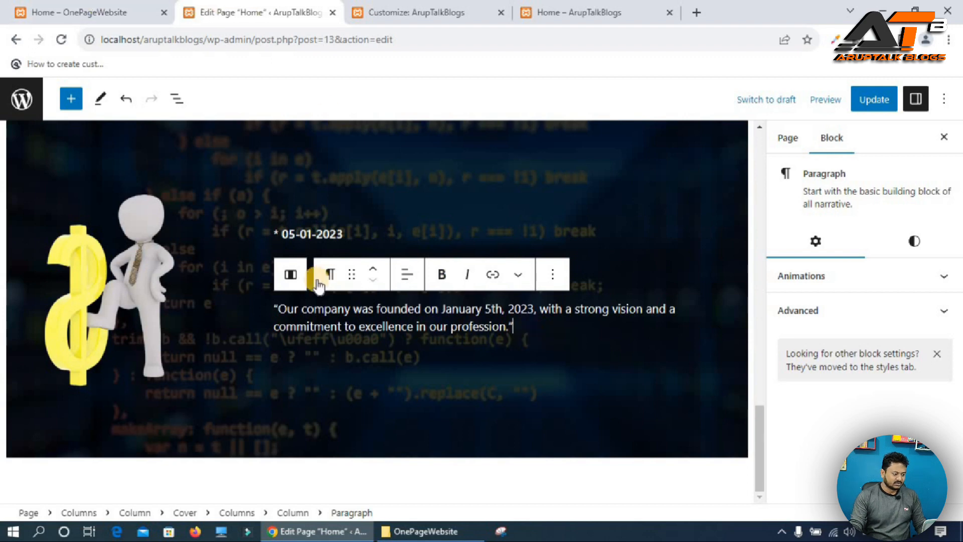
Set the date paragraph's text colour to orange to match the reference.
triple_click(310, 234)
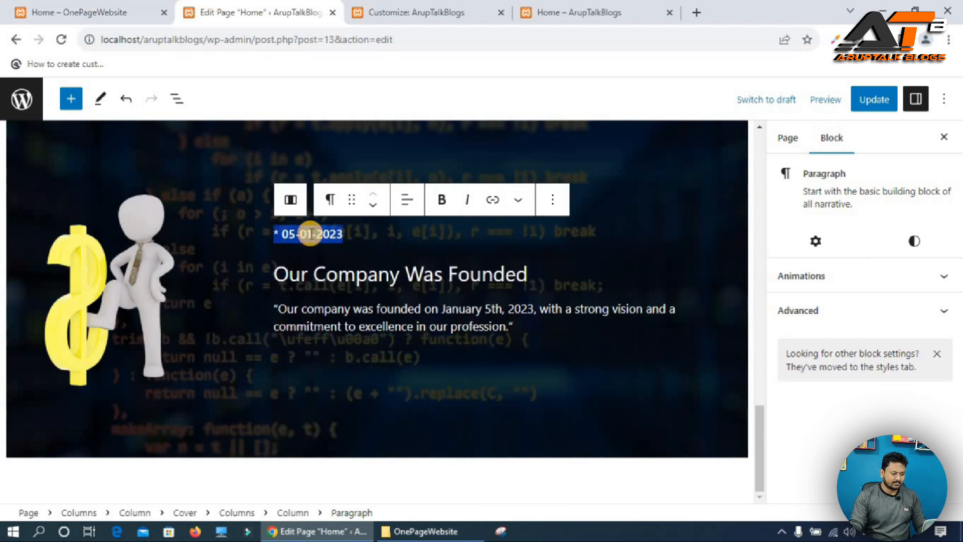
click(913, 245)
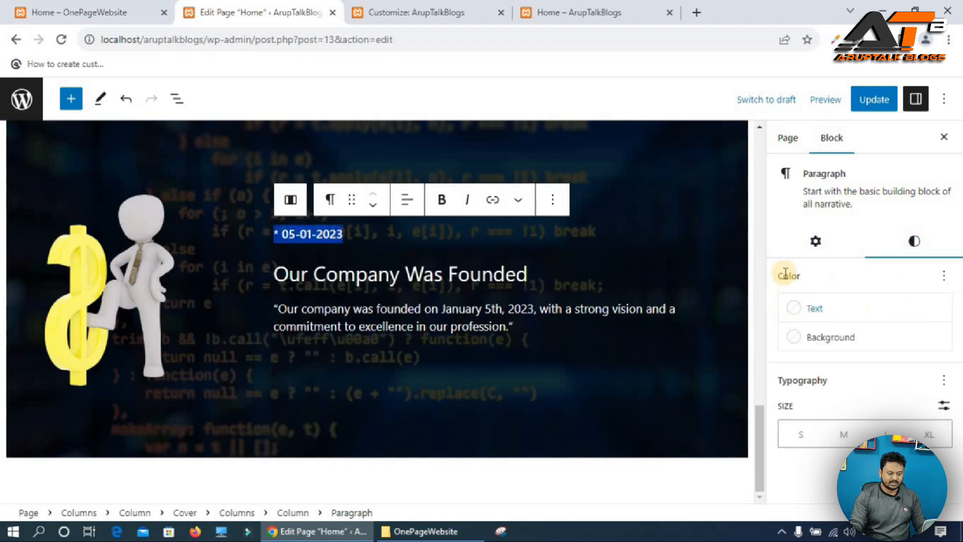
click(845, 314)
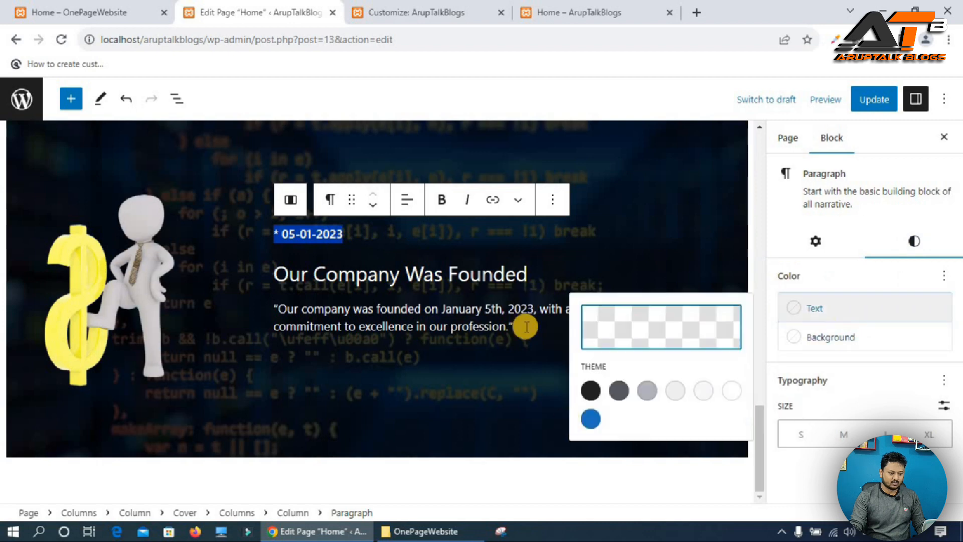
click(641, 333)
Change the 'Our Company Was Founded' heading level to H4.
double_click(377, 279)
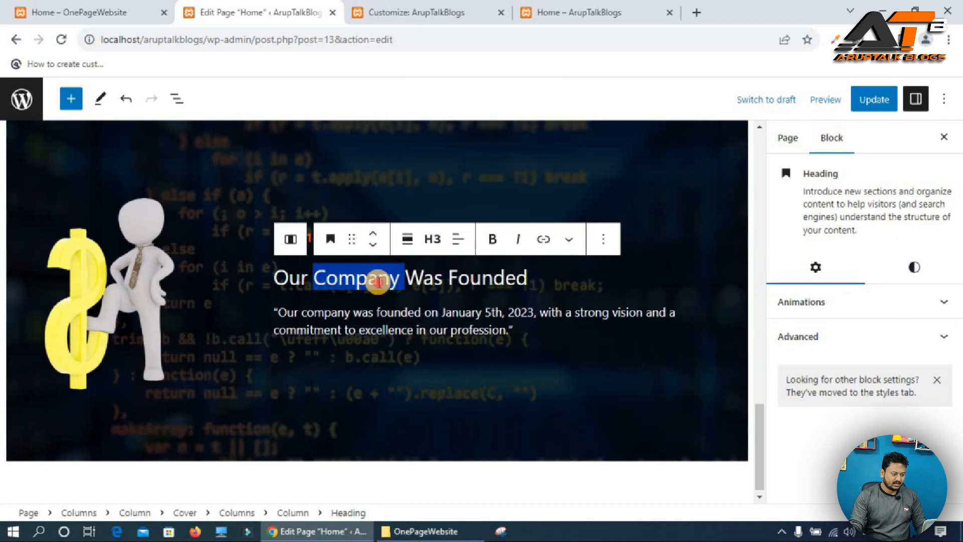
click(432, 238)
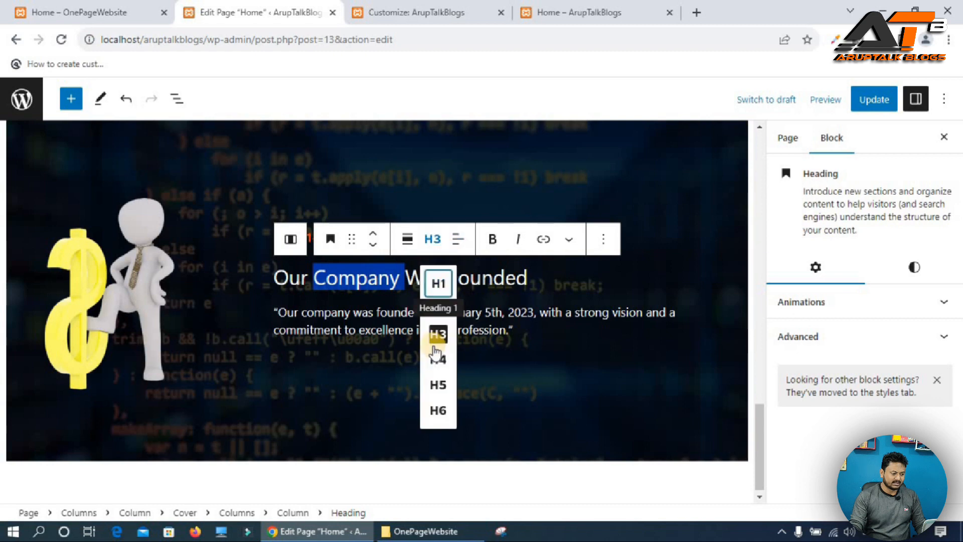
click(435, 359)
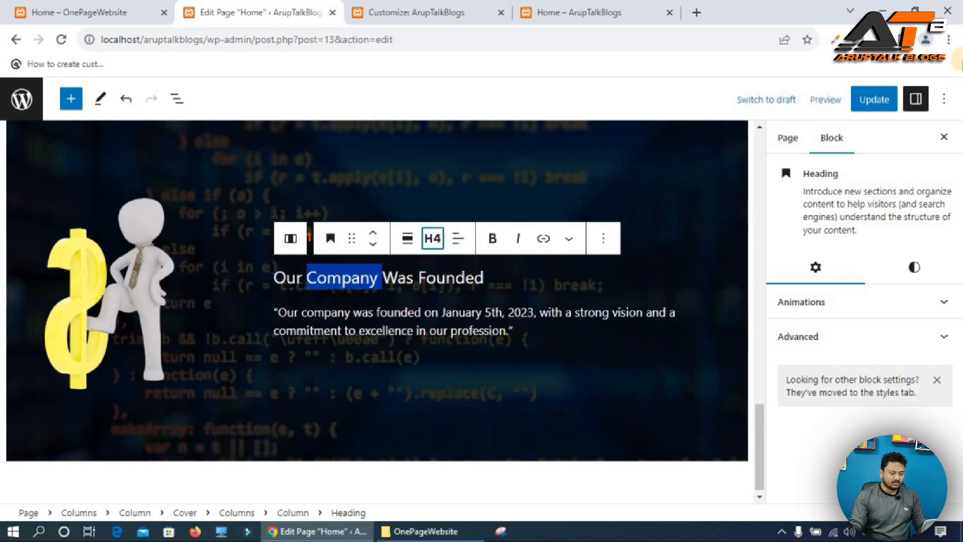
Update the page and view the Our History section on the live site.
click(873, 100)
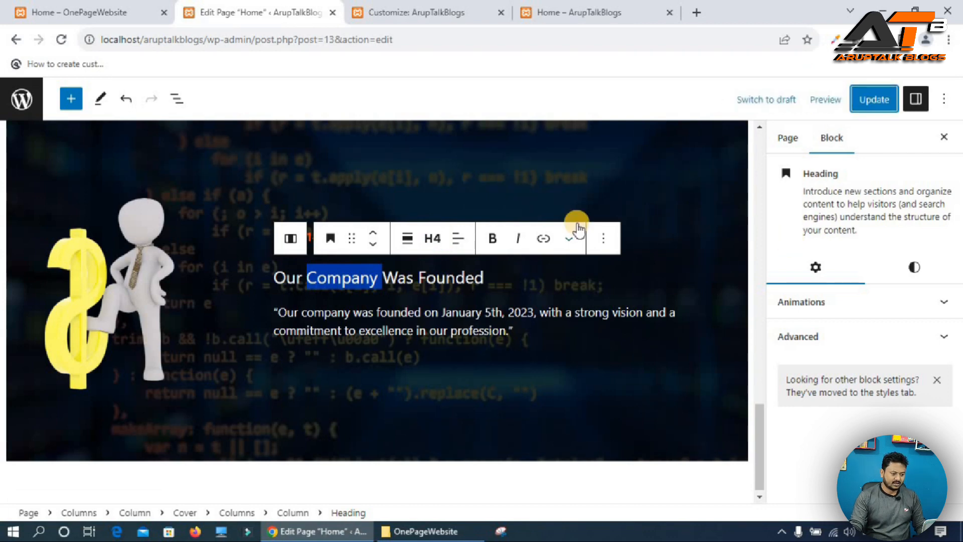
click(579, 12)
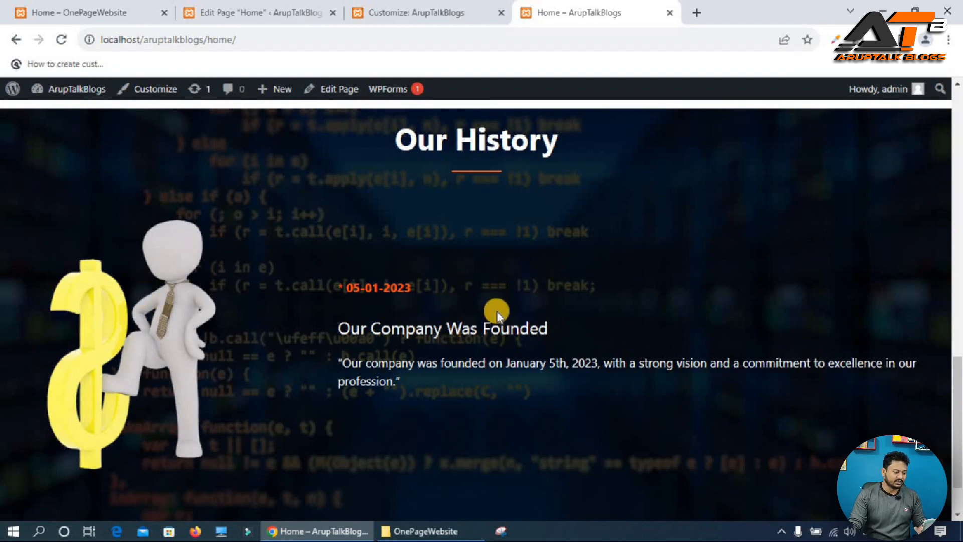
click(258, 10)
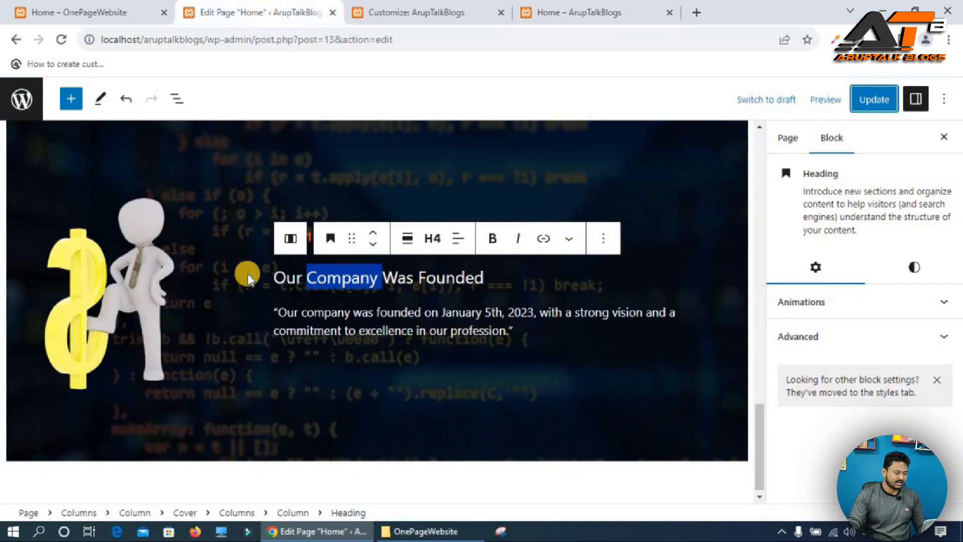
click(137, 270)
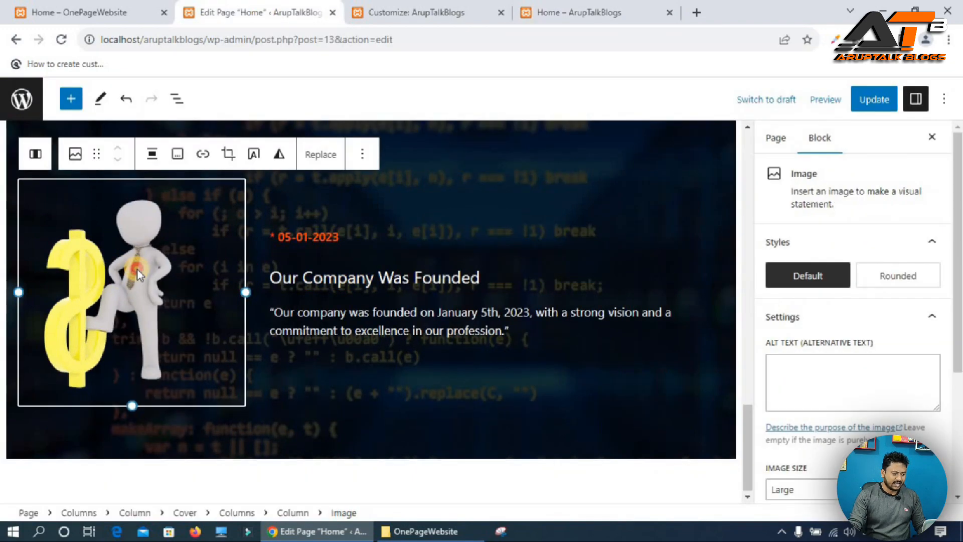
click(74, 155)
click(73, 159)
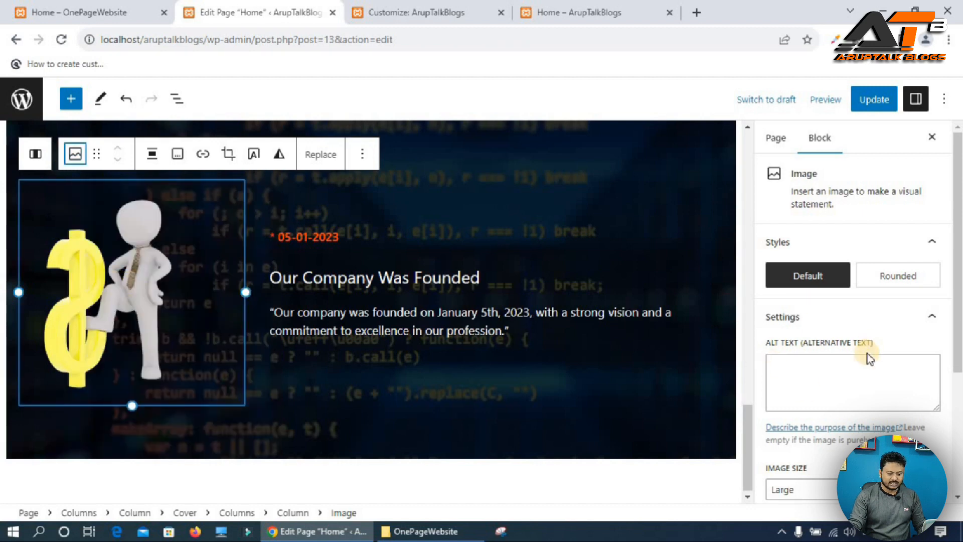
scroll(870, 358, down, 4)
scroll(853, 346, up, 4)
scroll(812, 442, down, 4)
click(803, 452)
scroll(891, 426, down, 1)
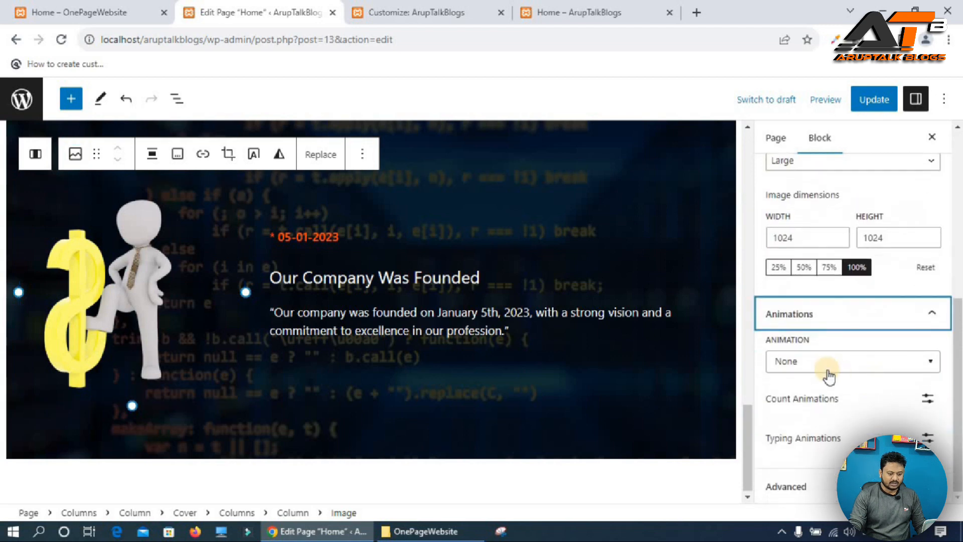
click(798, 360)
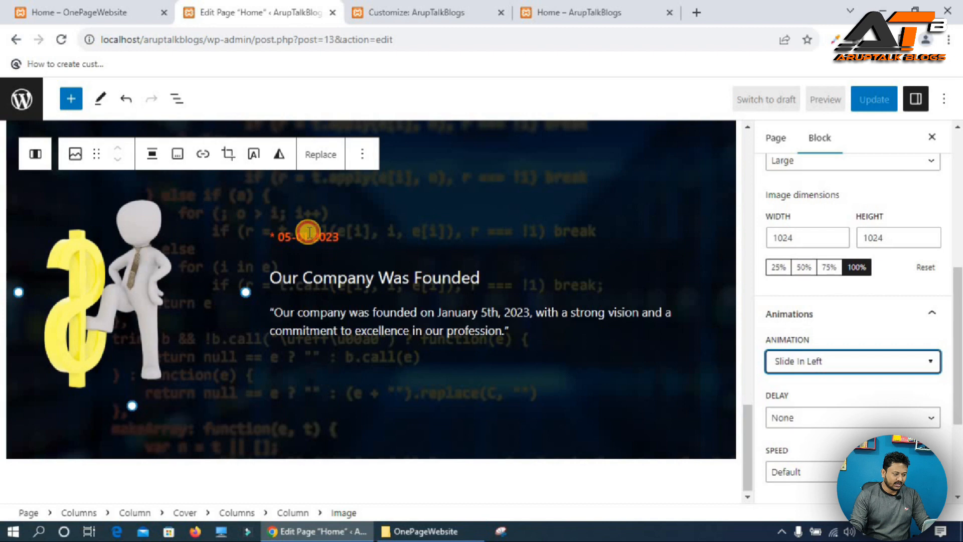
Apply the Slide In Right animation to the 'Our Company Was Founded' heading.
click(329, 238)
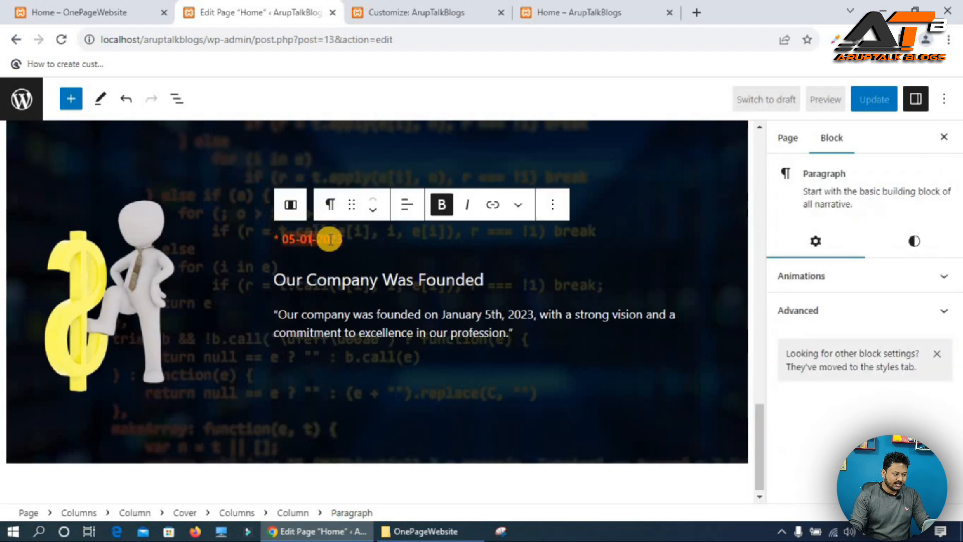
click(846, 306)
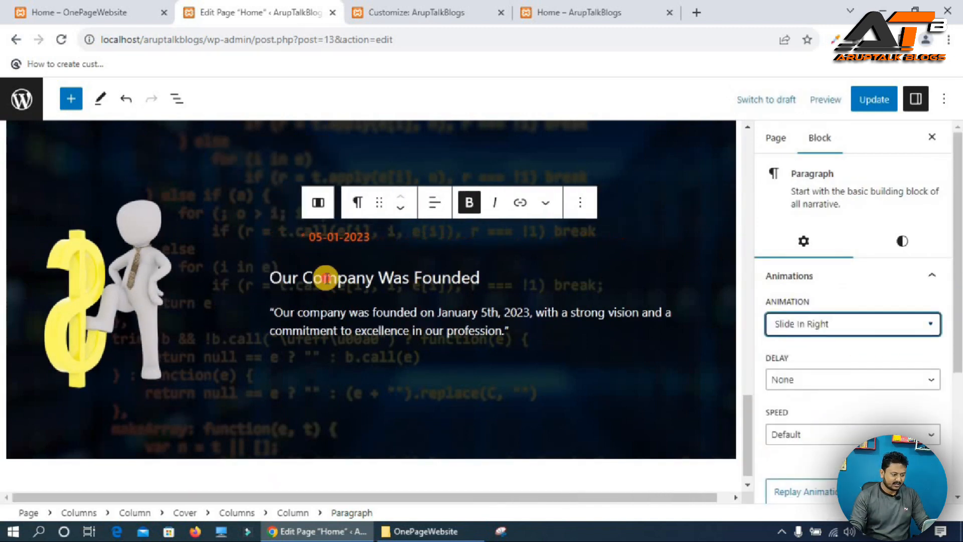
click(325, 279)
click(802, 303)
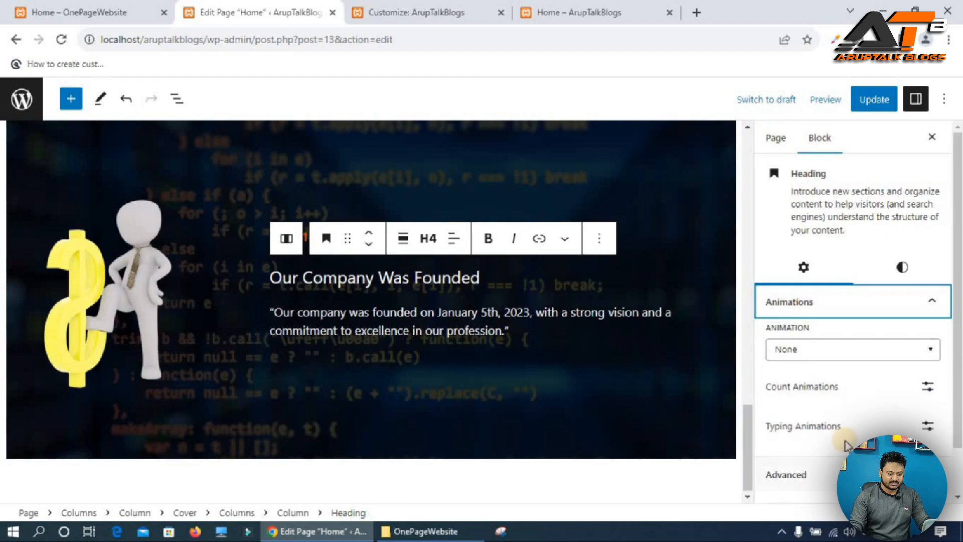
click(809, 351)
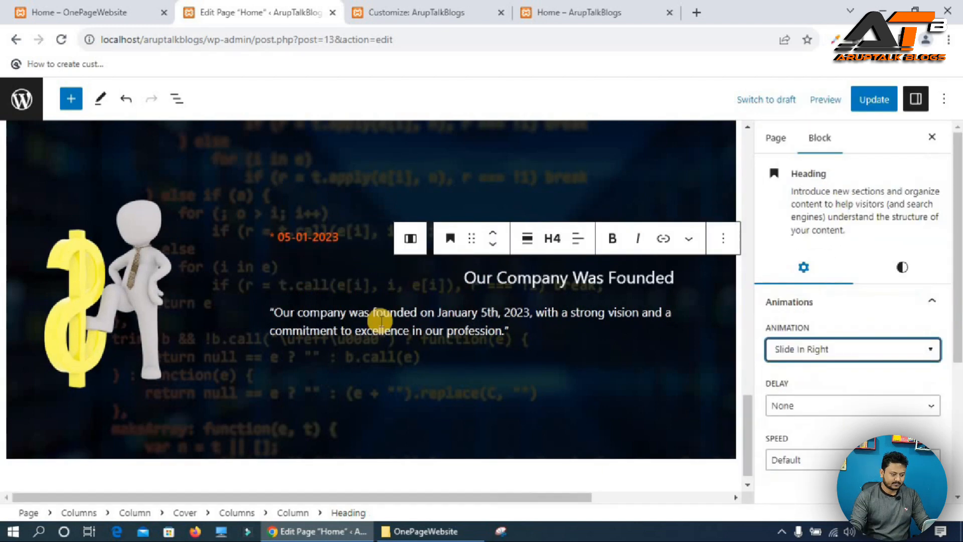
Apply the Slide In Right animation to the founding description paragraph.
click(339, 315)
click(810, 292)
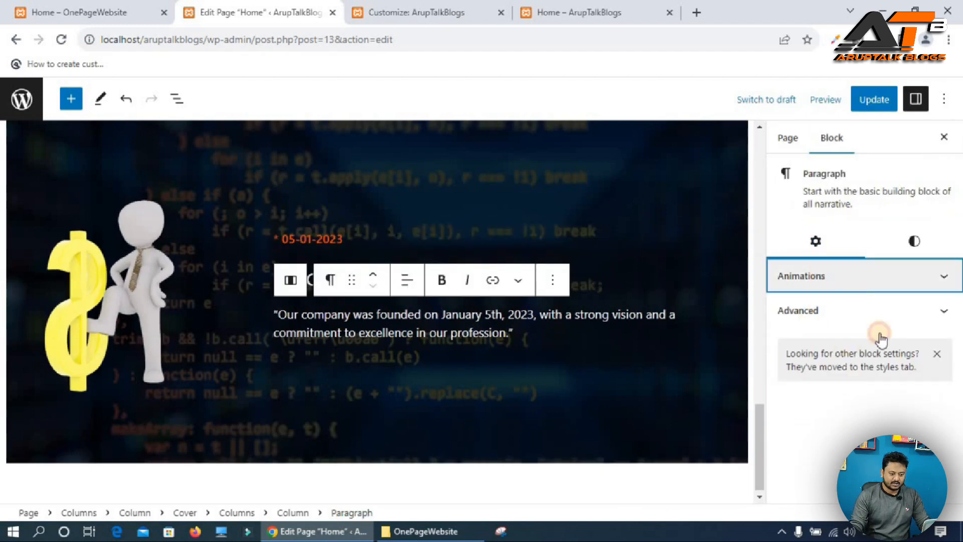
click(800, 323)
text(sl)
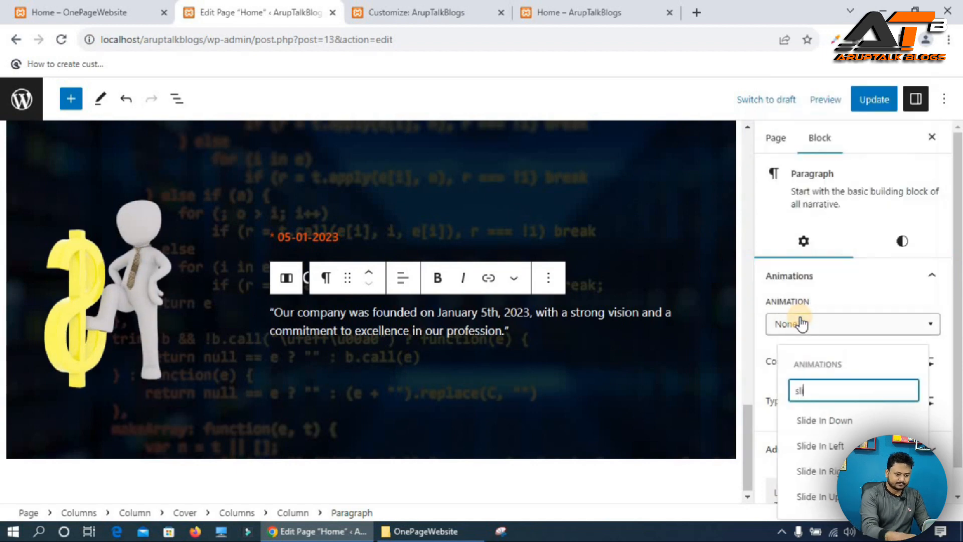
click(831, 471)
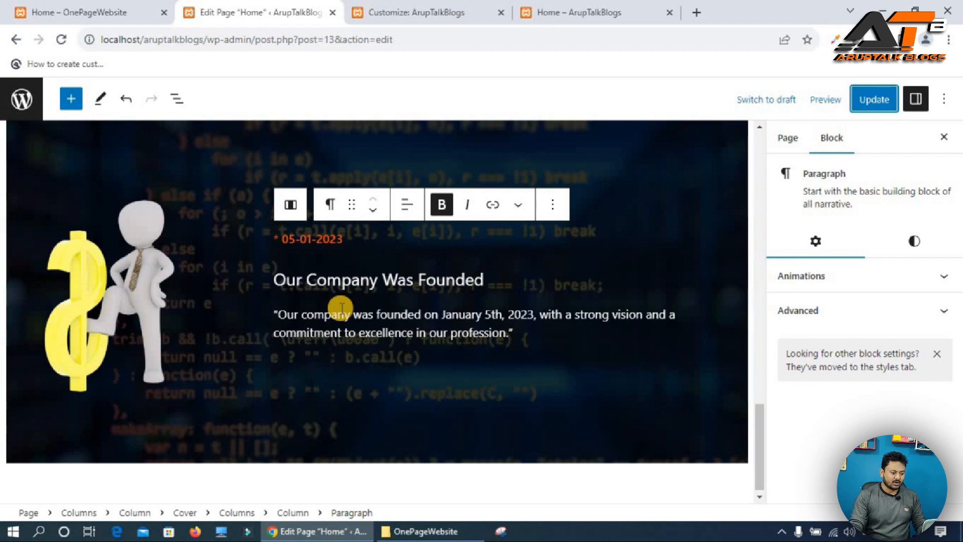
Duplicate the 05-01-2023 date paragraph and move the copy below the description paragraph.
double_click(326, 234)
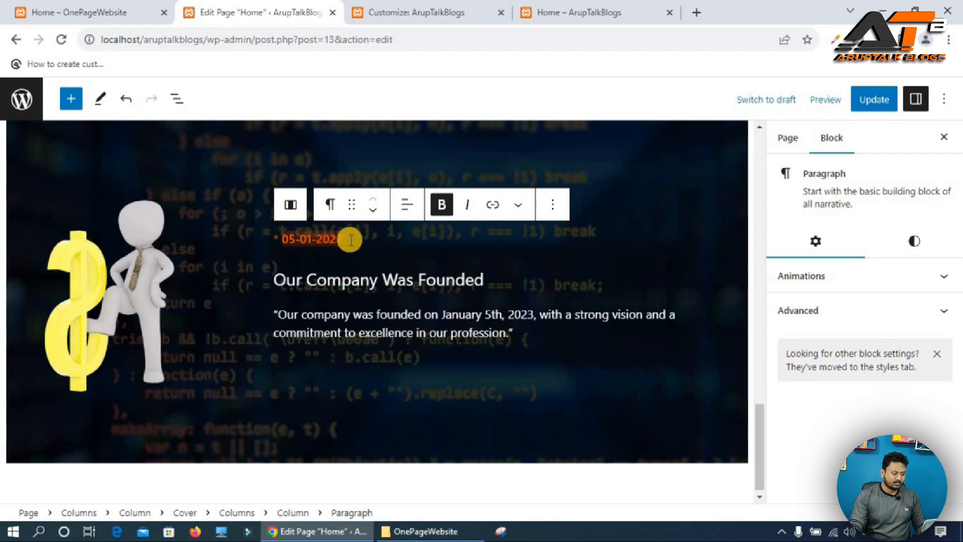
click(550, 206)
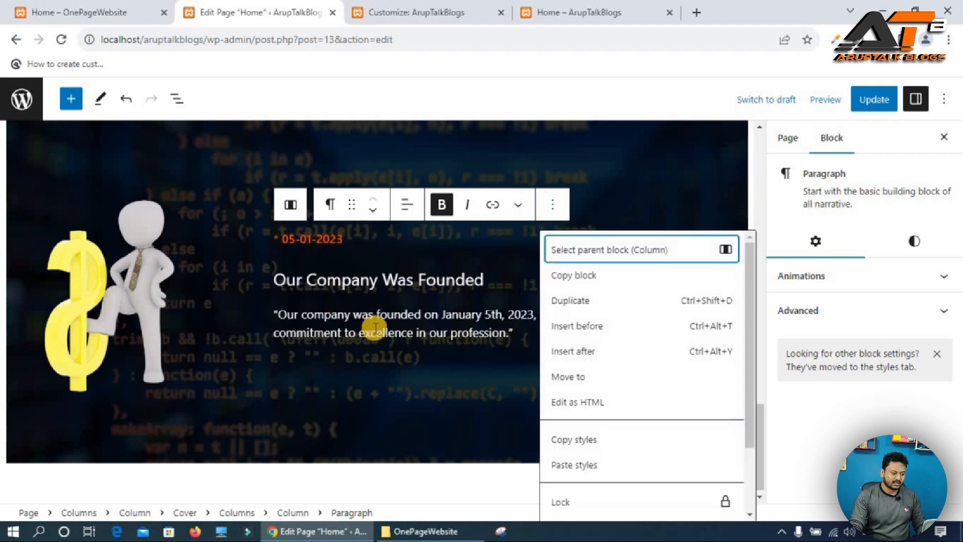
click(577, 307)
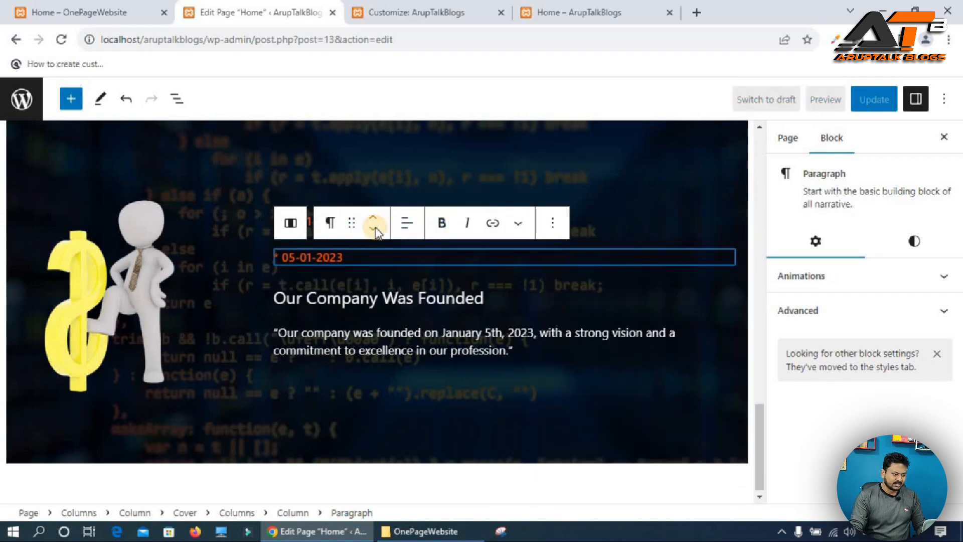
click(375, 230)
click(374, 248)
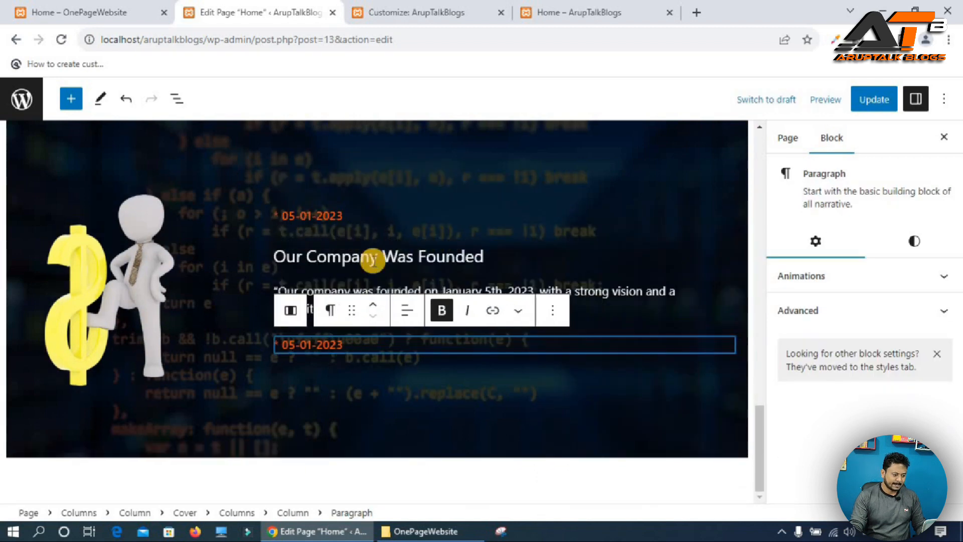
Duplicate the 'Our Company Was Founded' heading and move the copy below the new date paragraph.
click(370, 258)
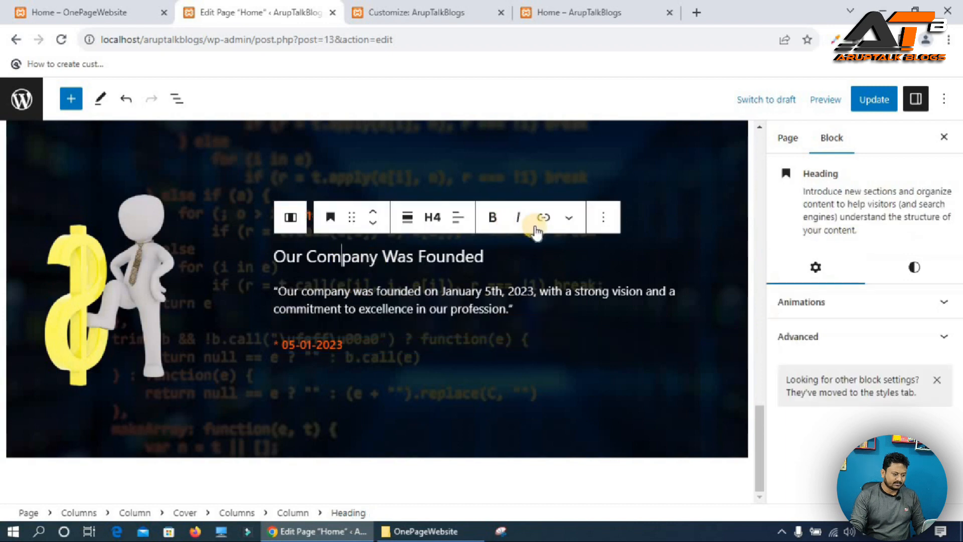
click(604, 218)
click(616, 312)
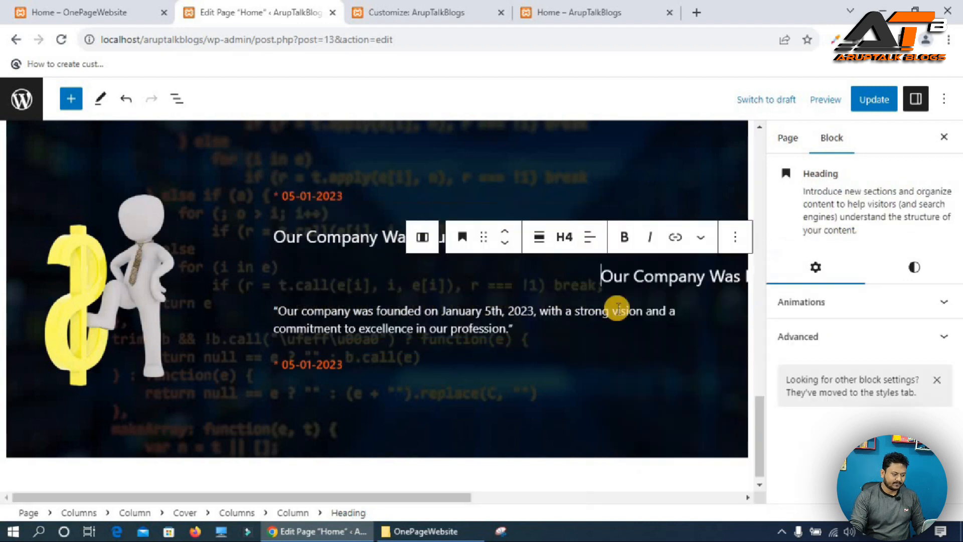
click(370, 244)
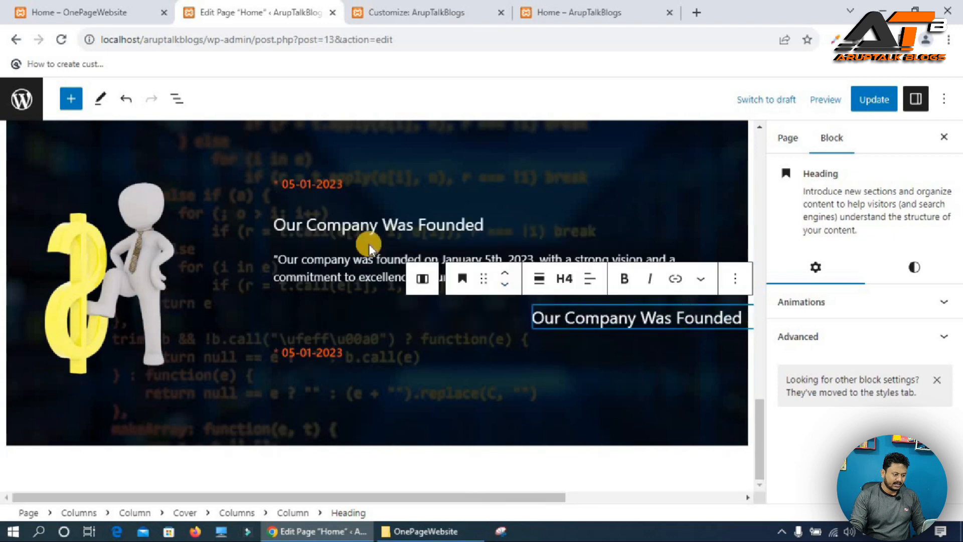
click(373, 300)
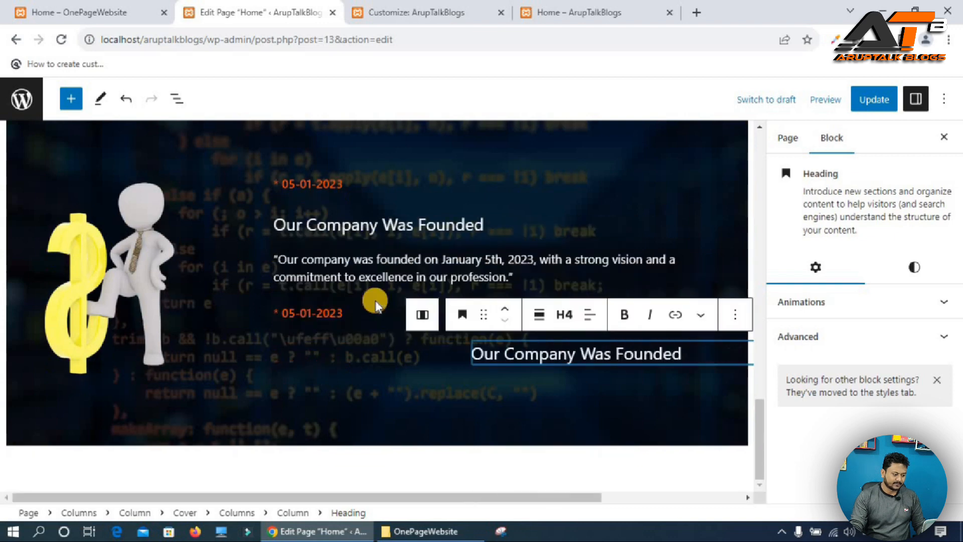
Duplicate the description paragraph and move the copy below the duplicated heading.
click(313, 274)
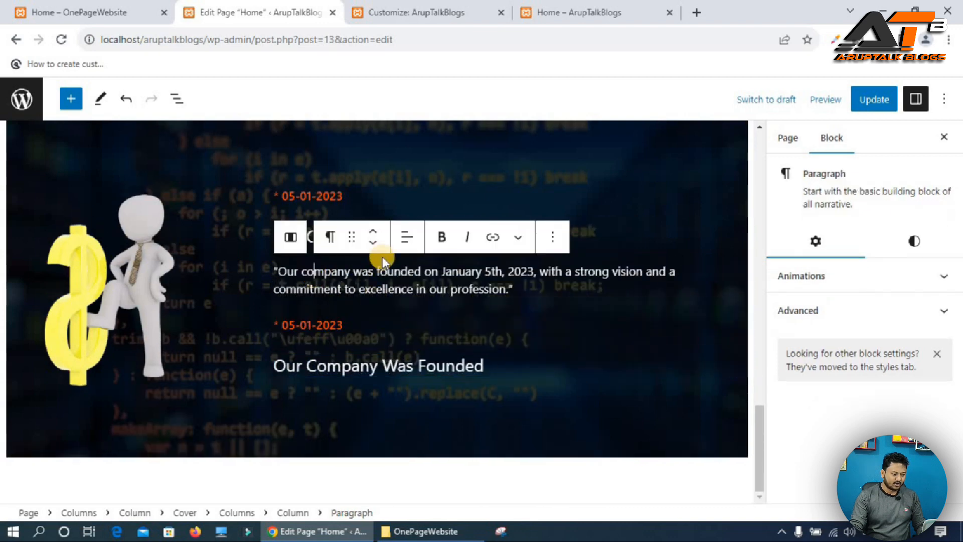
click(552, 238)
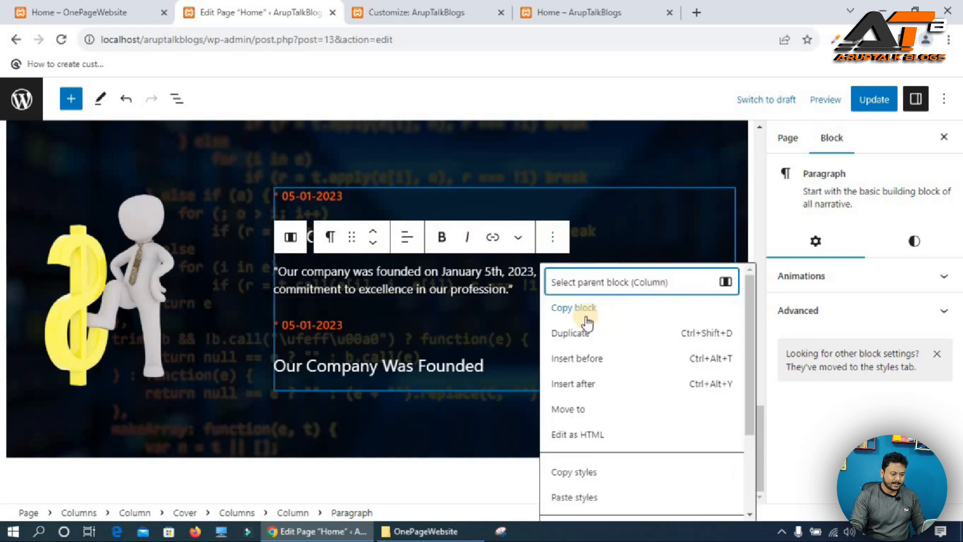
click(577, 333)
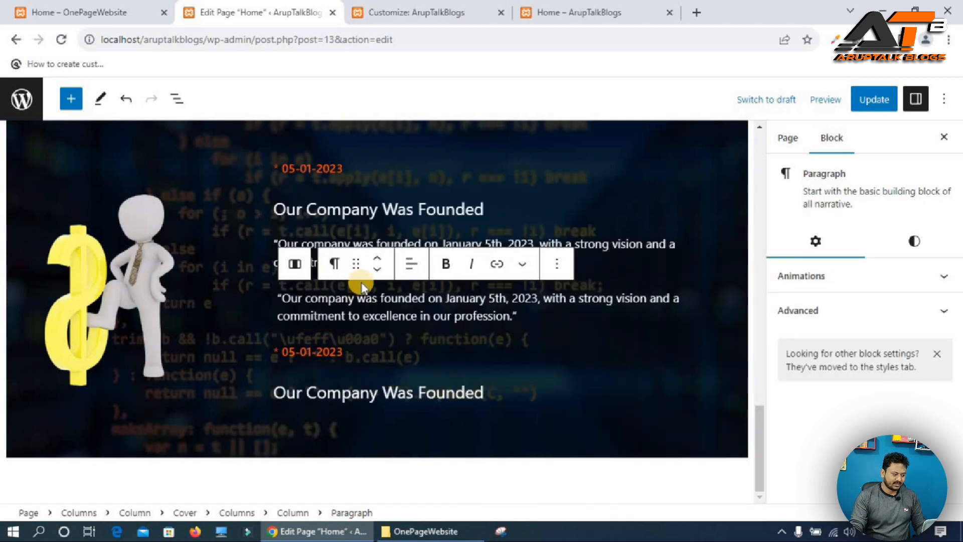
click(372, 274)
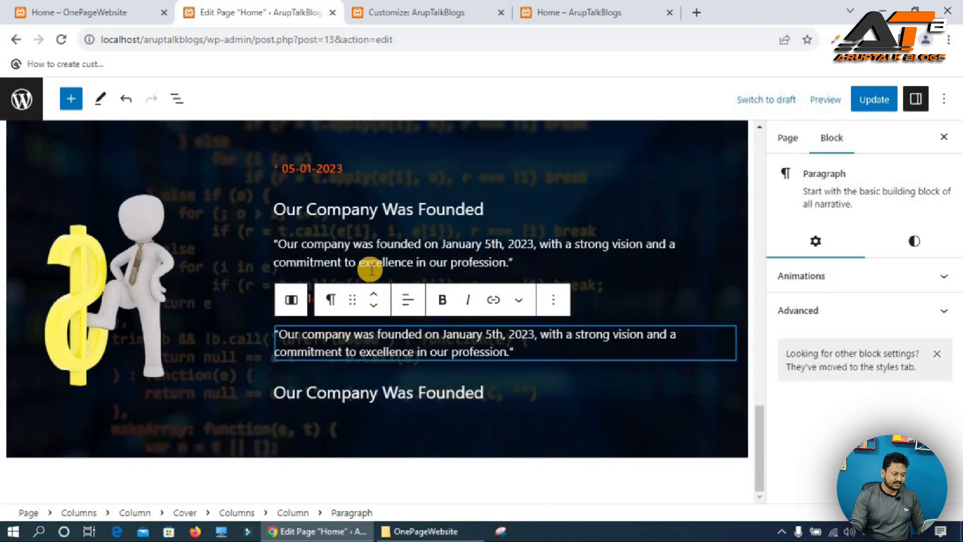
click(373, 307)
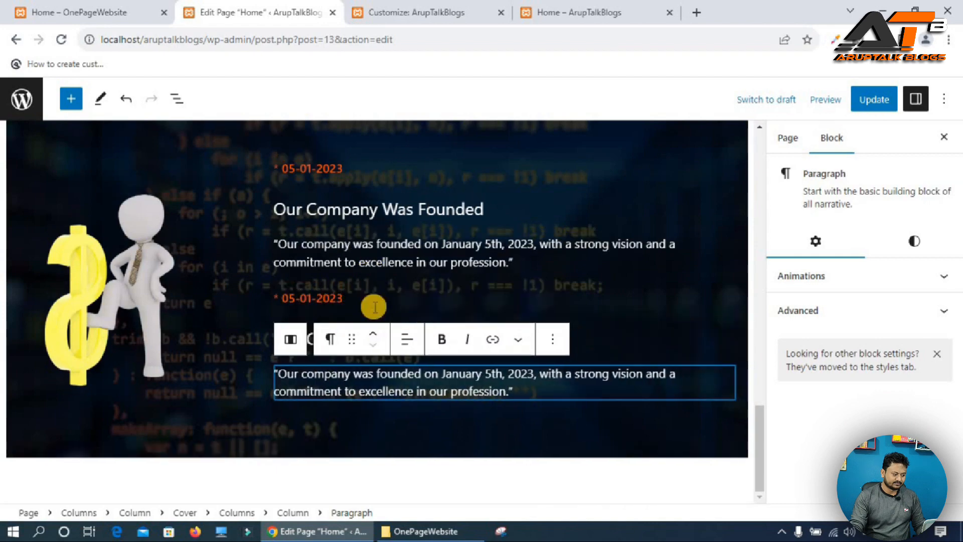
Copy the 'We Got Our First Project' heading from the reference site into the duplicated heading.
click(141, 9)
double_click(527, 284)
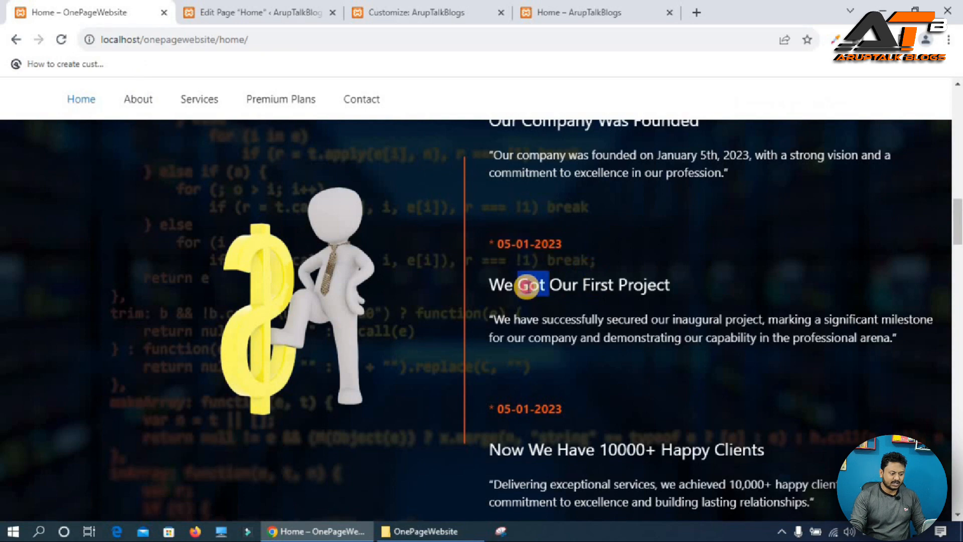
triple_click(526, 285)
key(ctrl+c)
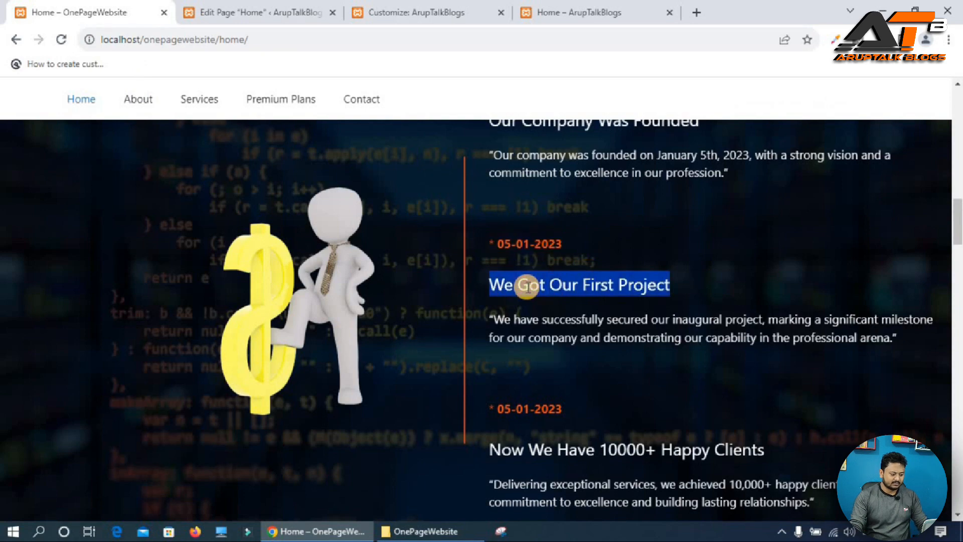
click(281, 5)
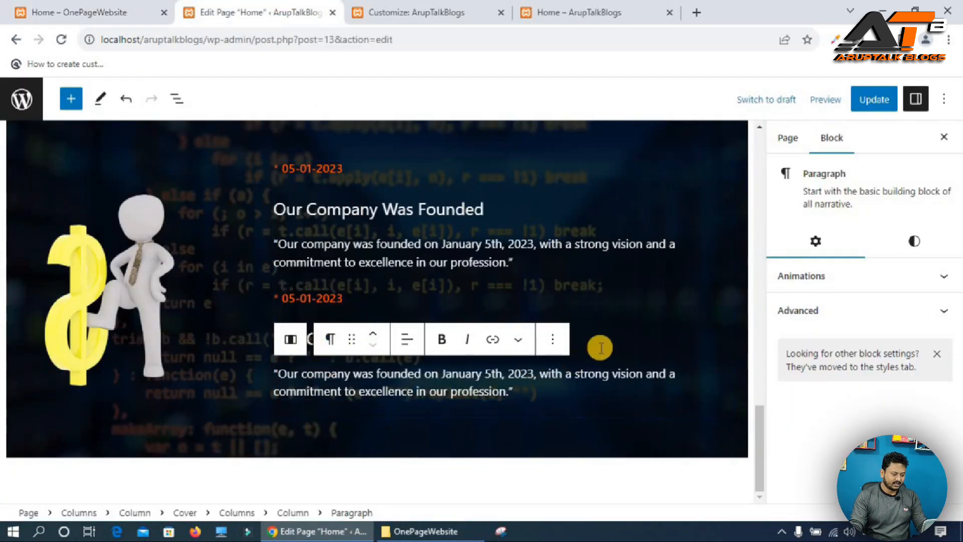
text(Our Company Was Founded)
triple_click(440, 339)
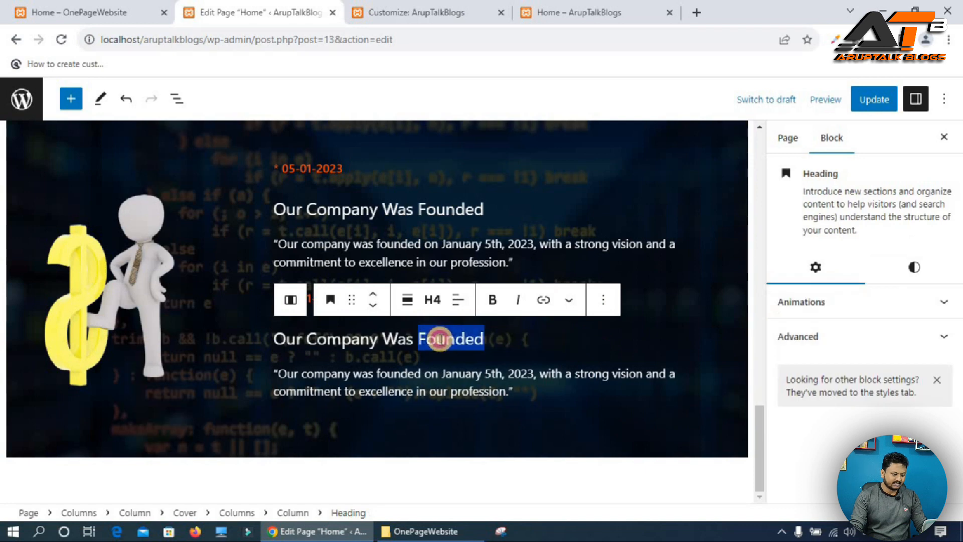
key(ctrl+v)
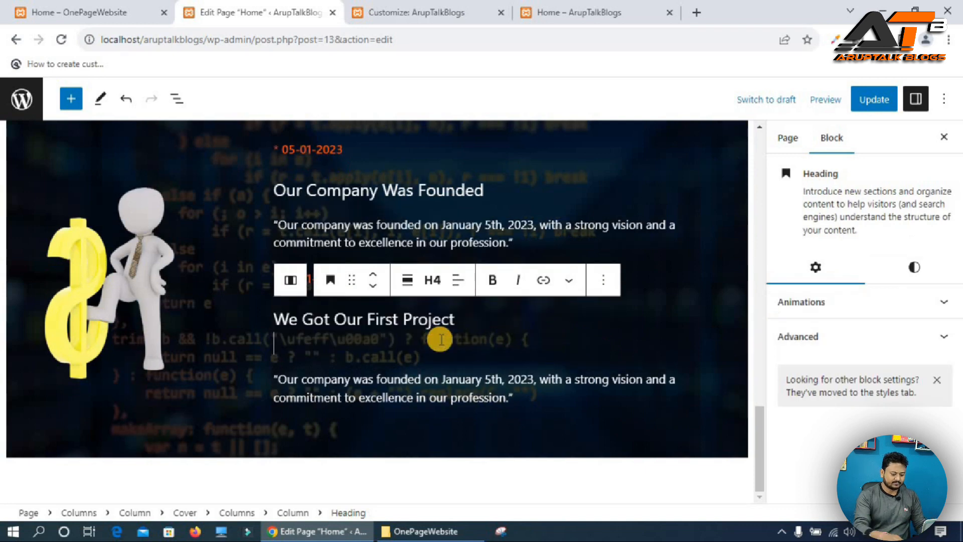
key(BackSpace)
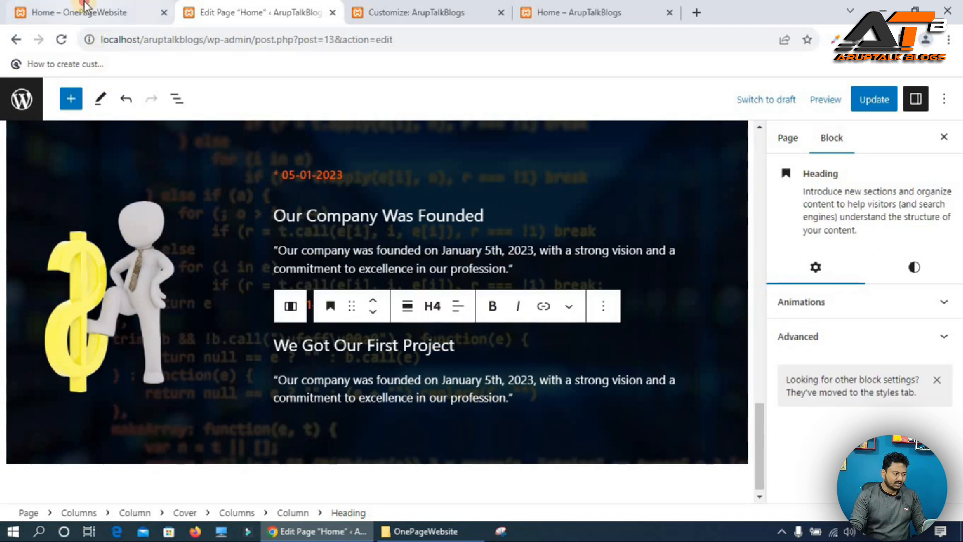
Copy the inaugural project description from the reference site into the duplicated paragraph.
click(84, 5)
triple_click(521, 316)
key(ctrl+c)
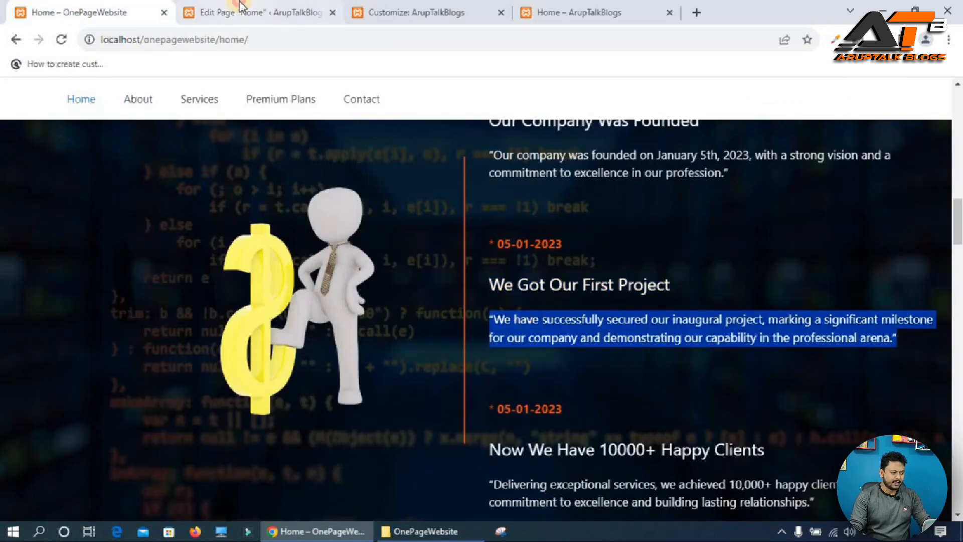
click(258, 12)
triple_click(370, 387)
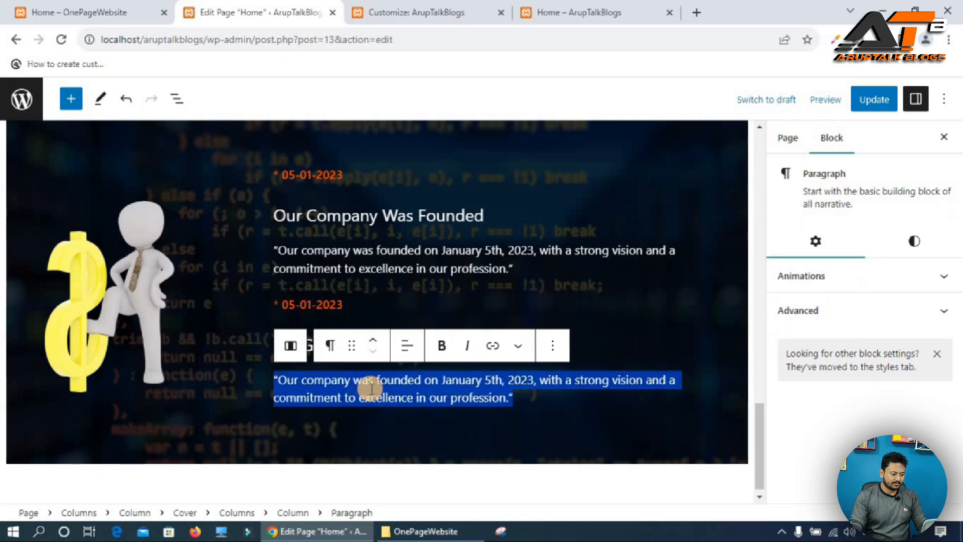
key(ctrl+v)
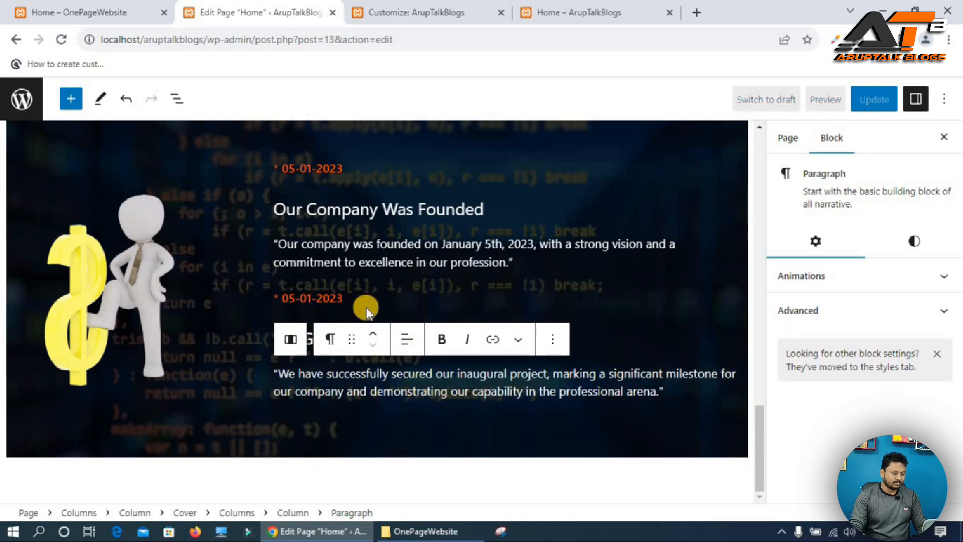
Duplicate the second '05-01-2023' date paragraph and move the copy below the inaugural project description.
click(337, 295)
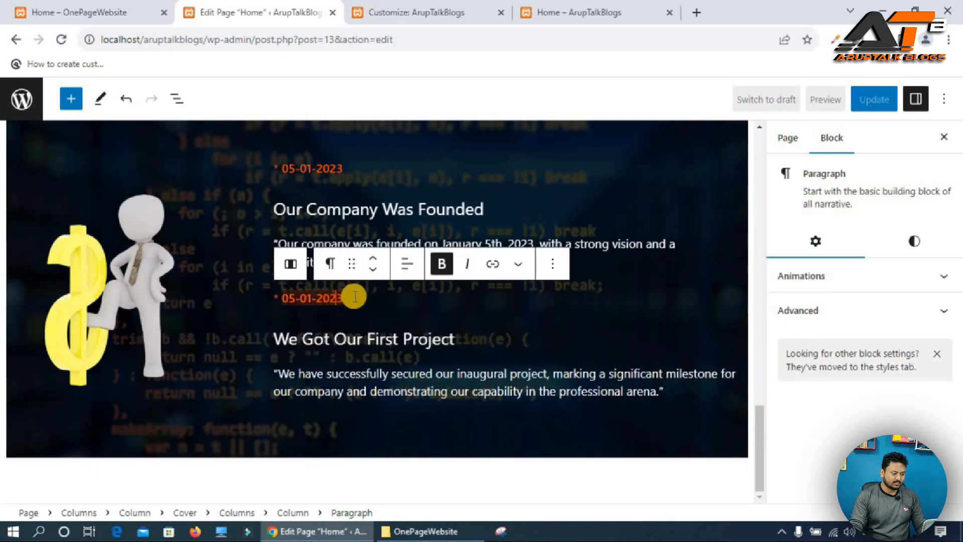
click(553, 264)
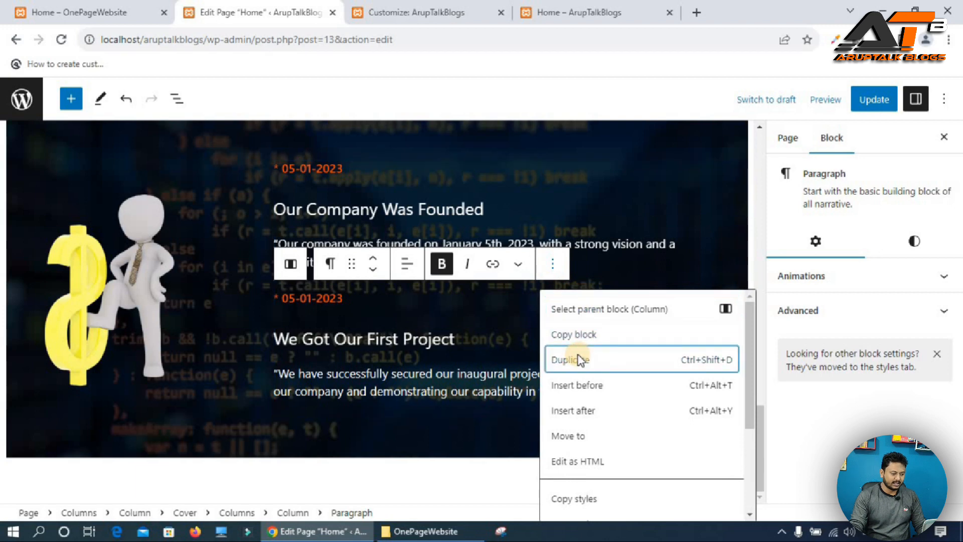
click(577, 360)
click(373, 299)
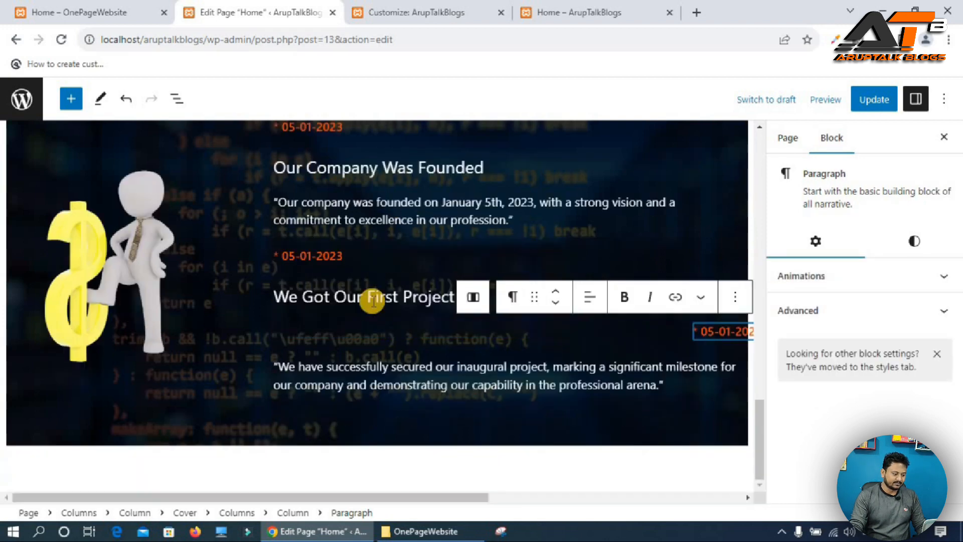
click(373, 309)
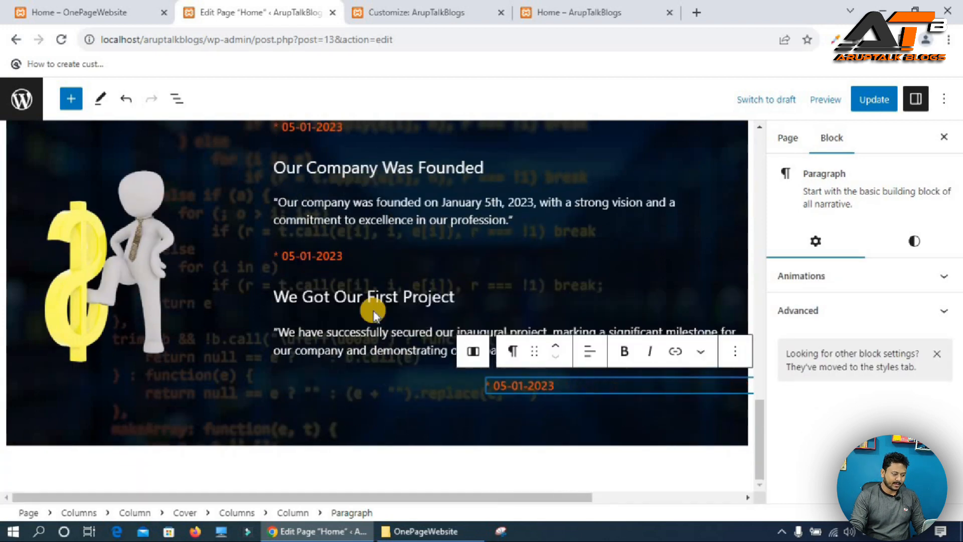
Duplicate the 'We Got Our First Project' heading and move the copy below the new date paragraph.
click(346, 305)
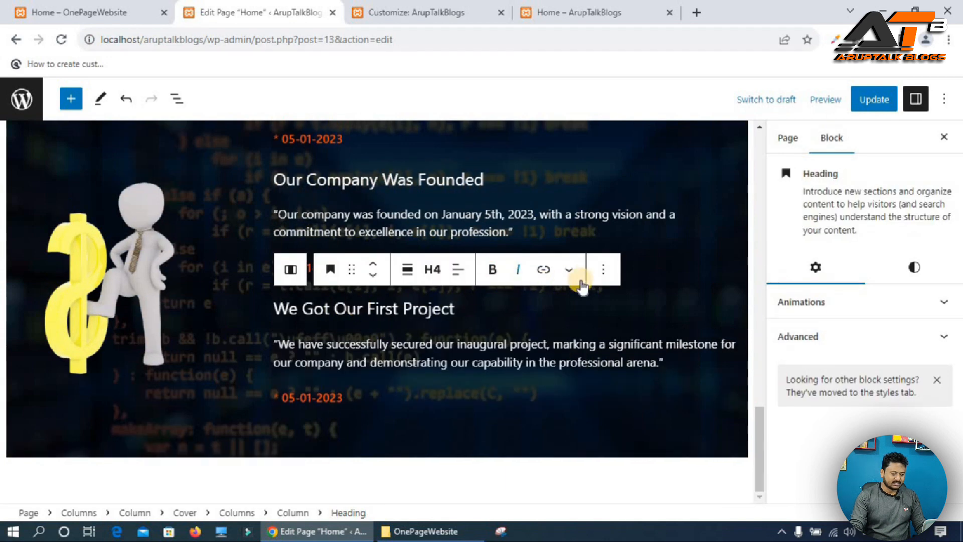
click(604, 270)
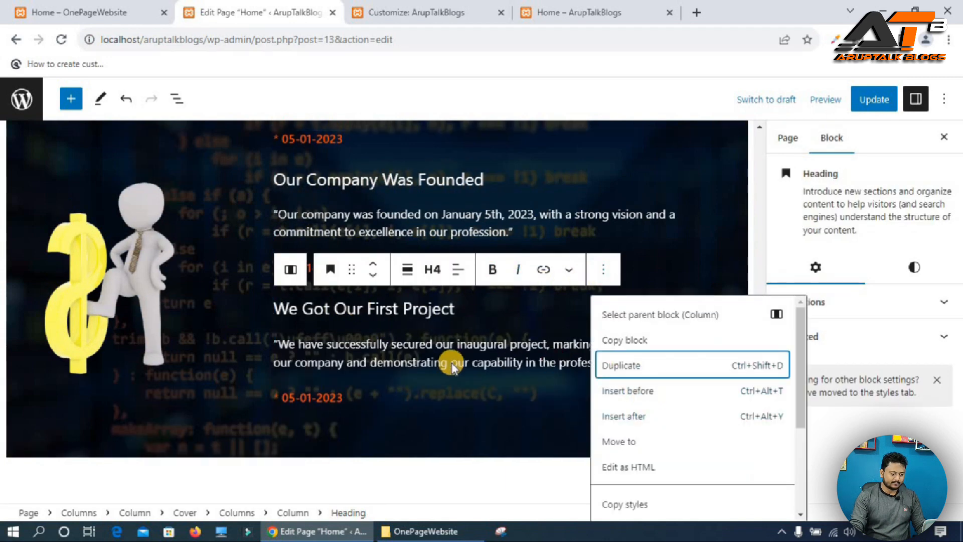
click(625, 369)
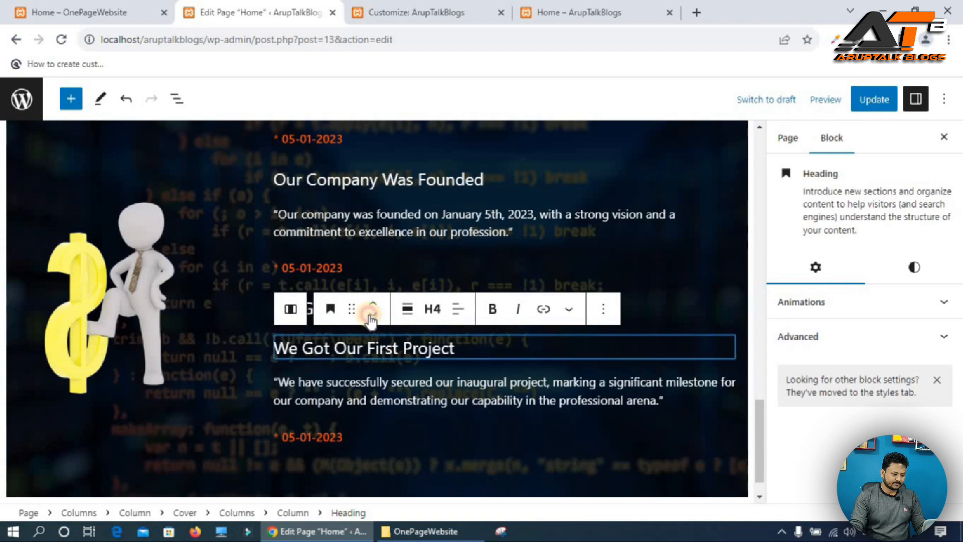
click(372, 314)
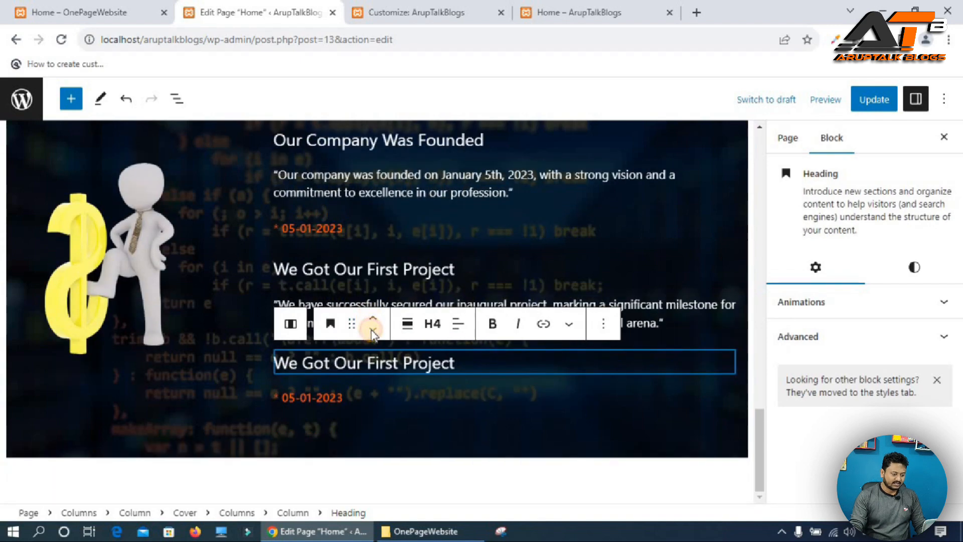
click(372, 331)
Duplicate the inaugural project description paragraph and move the copy below the duplicated heading.
click(327, 305)
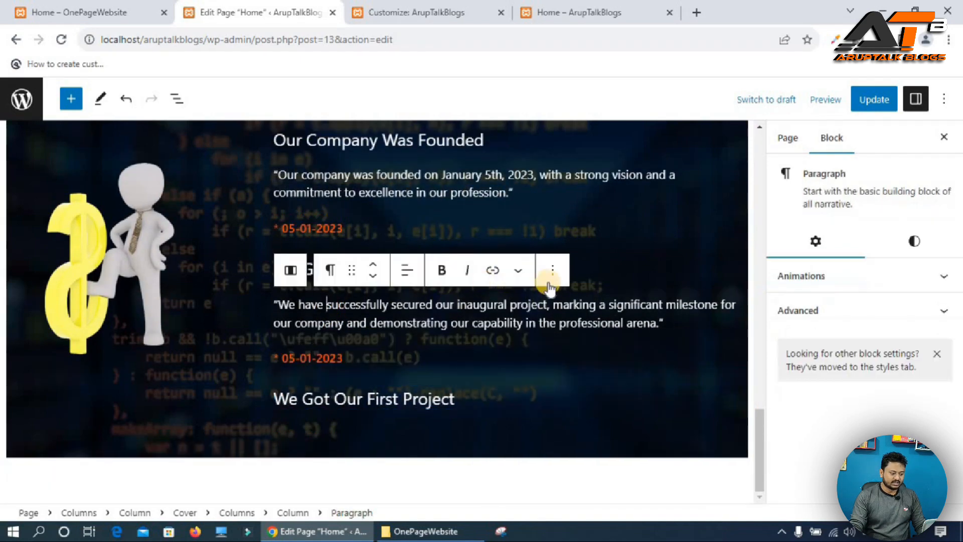
click(563, 284)
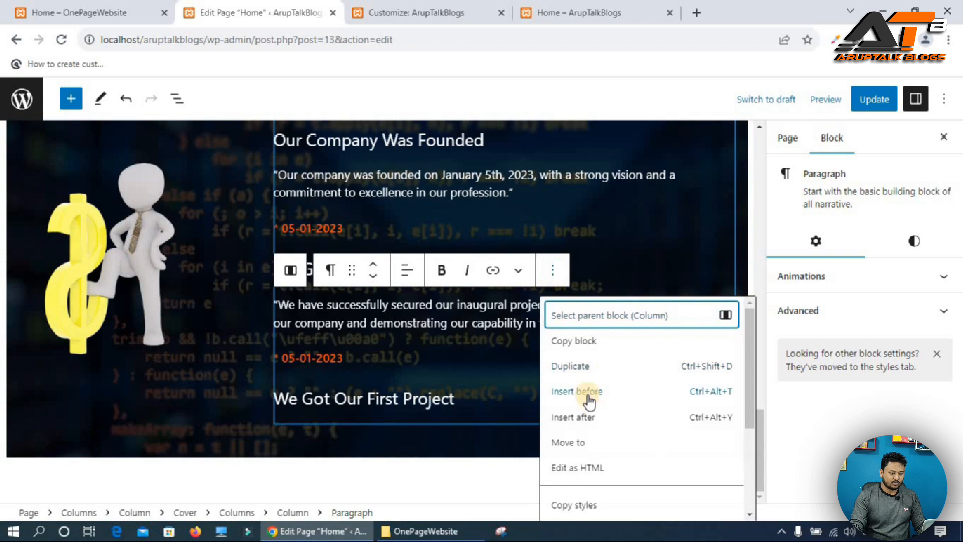
click(576, 369)
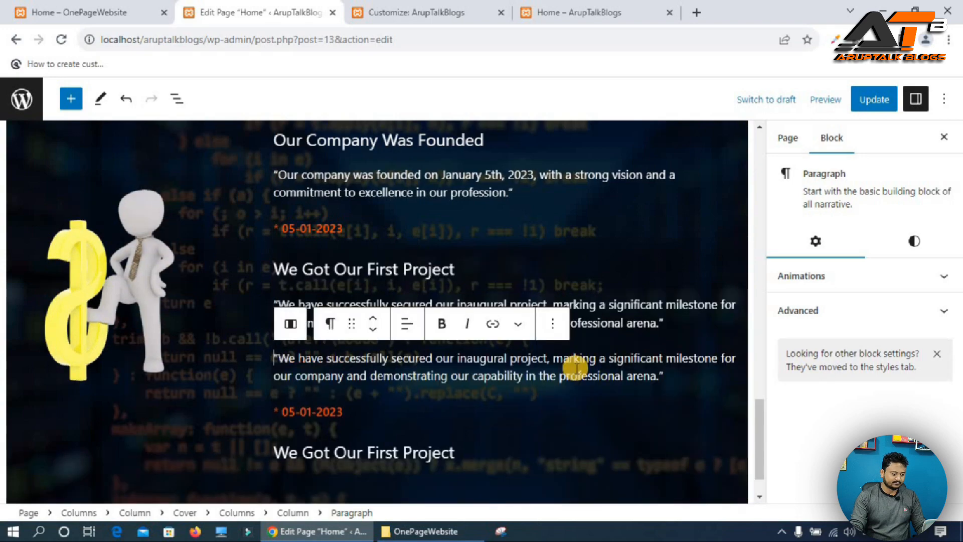
click(372, 330)
click(372, 329)
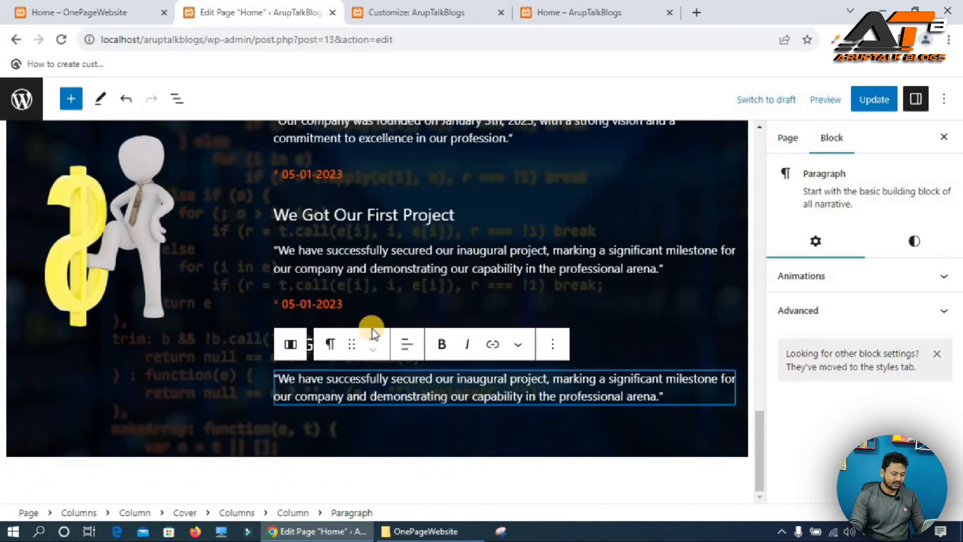
Set the animation of the inaugural project description paragraph to Slide In Right.
click(362, 253)
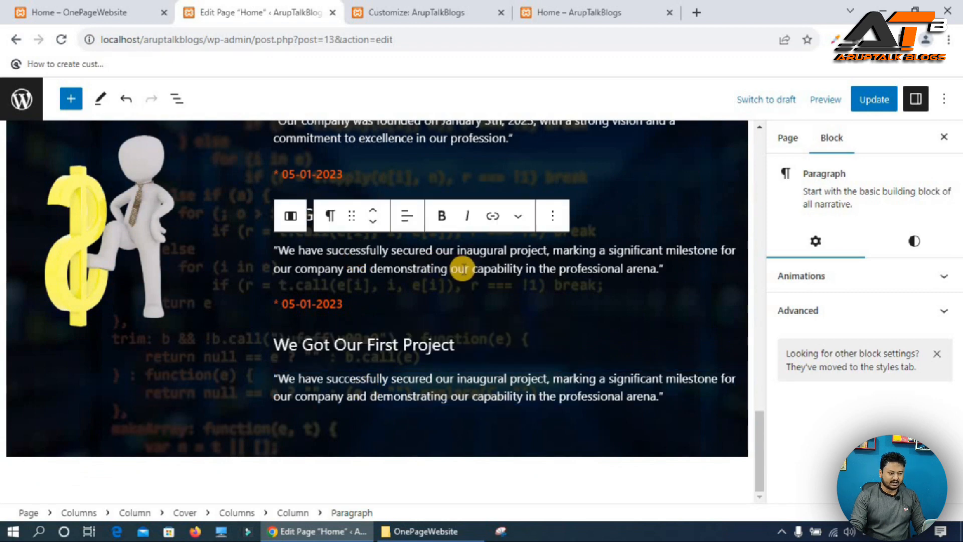
click(875, 287)
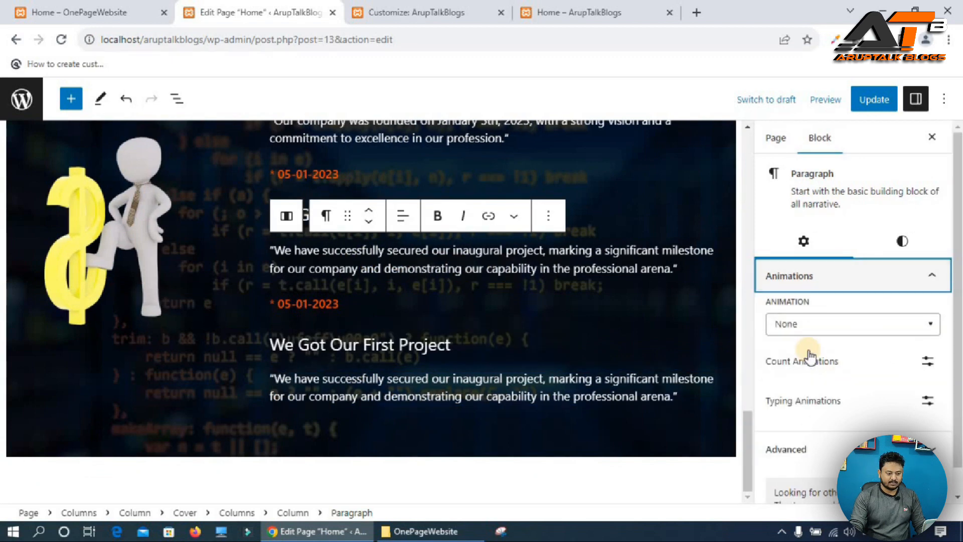
click(792, 324)
text(sli)
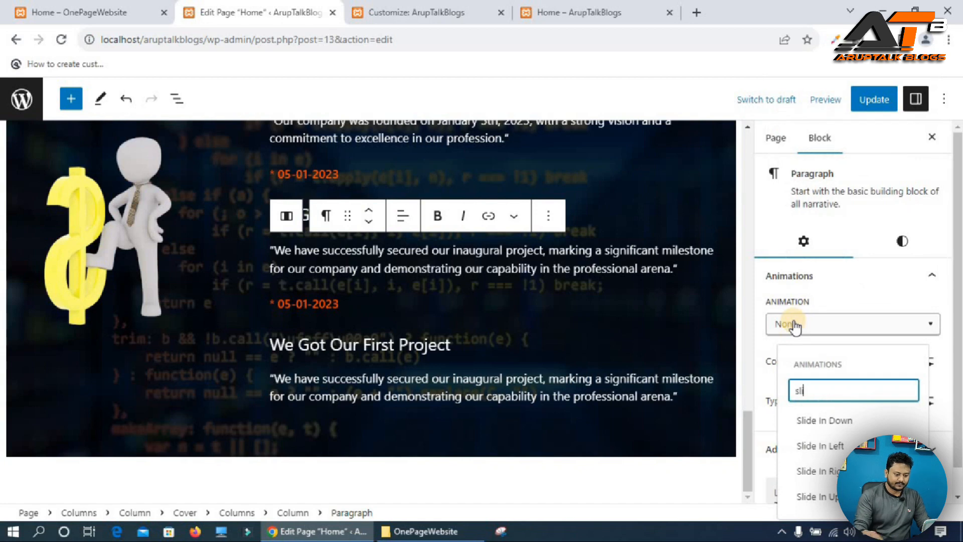
click(828, 446)
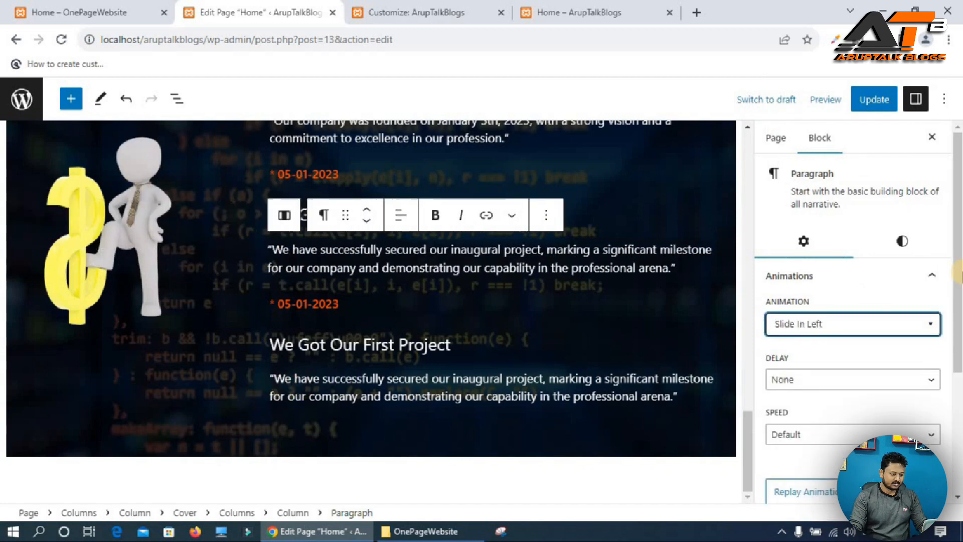
click(841, 325)
text(sli)
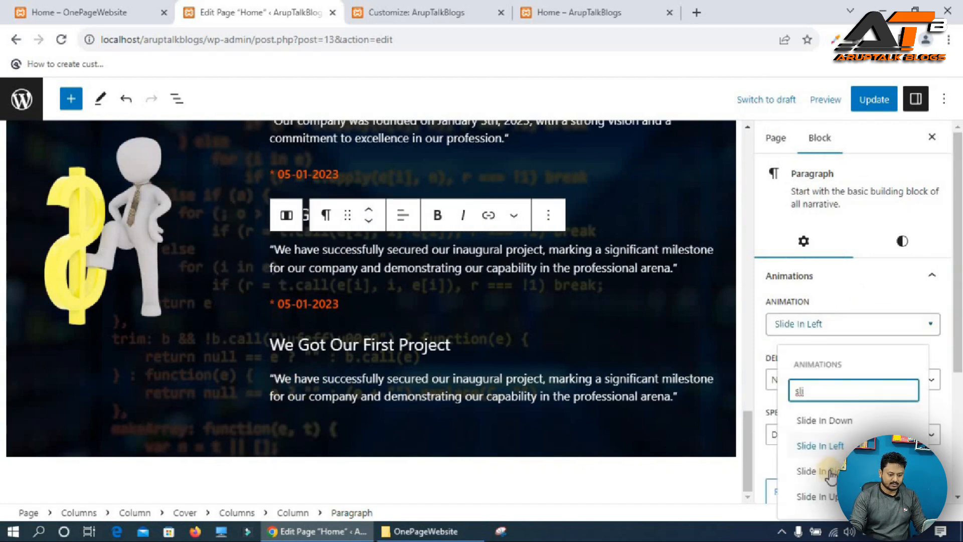
click(822, 471)
Set the duplicated description paragraph's animation to Slide In Right.
click(444, 386)
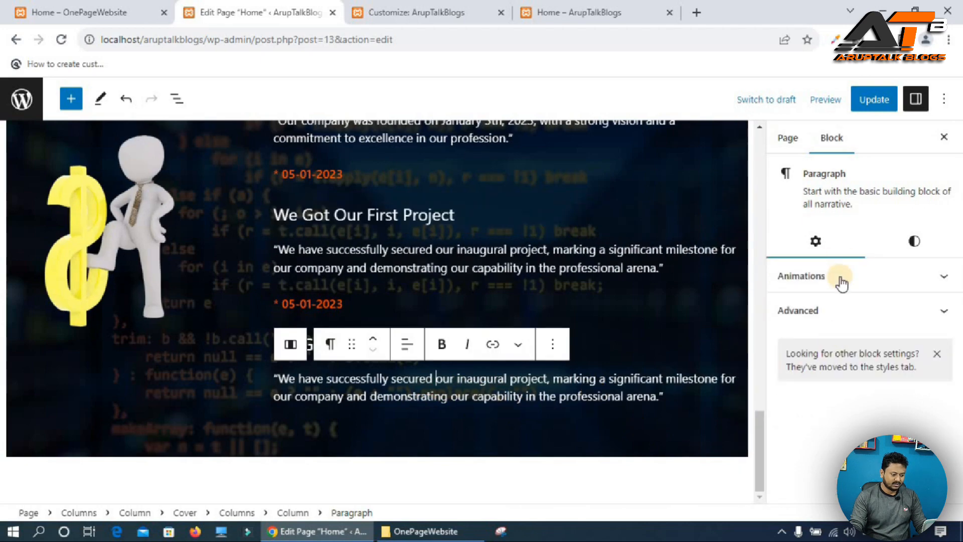
click(847, 276)
click(802, 331)
text(sli)
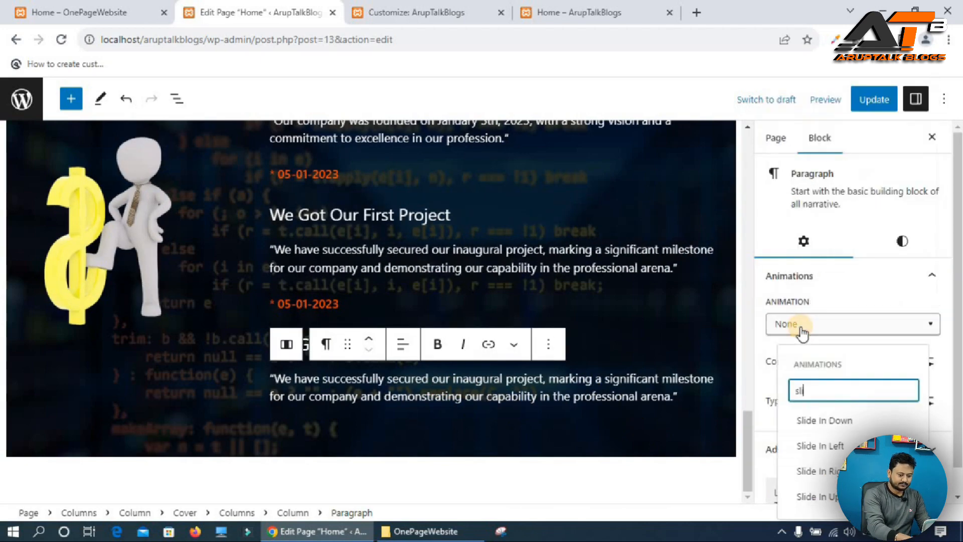
click(820, 474)
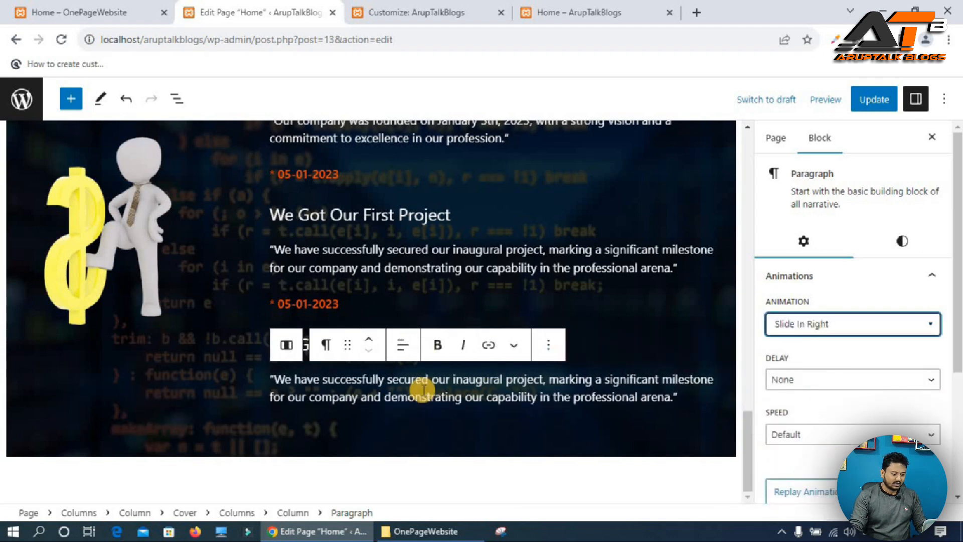
Copy the 10,000+ happy clients description from the reference site into the duplicated paragraph.
click(66, 12)
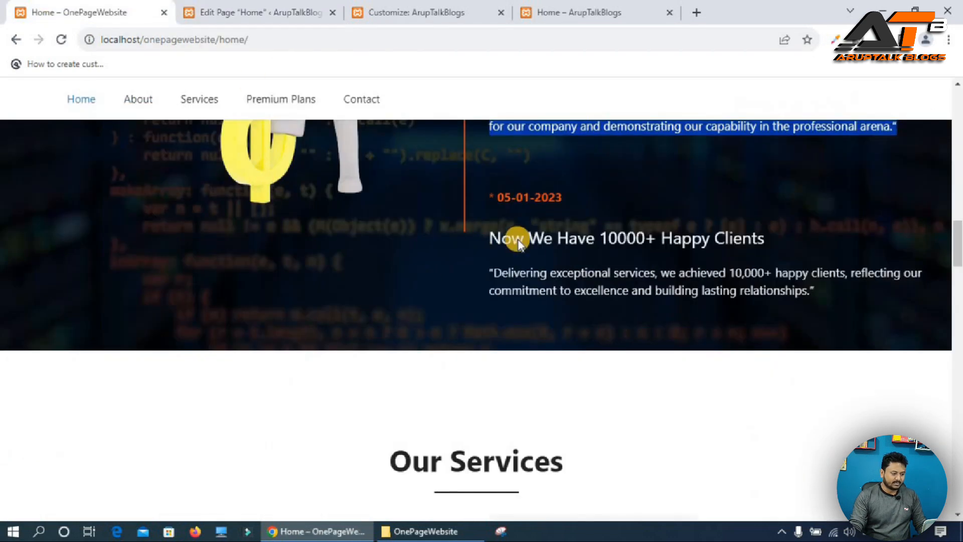
triple_click(516, 271)
key(ctrl+c)
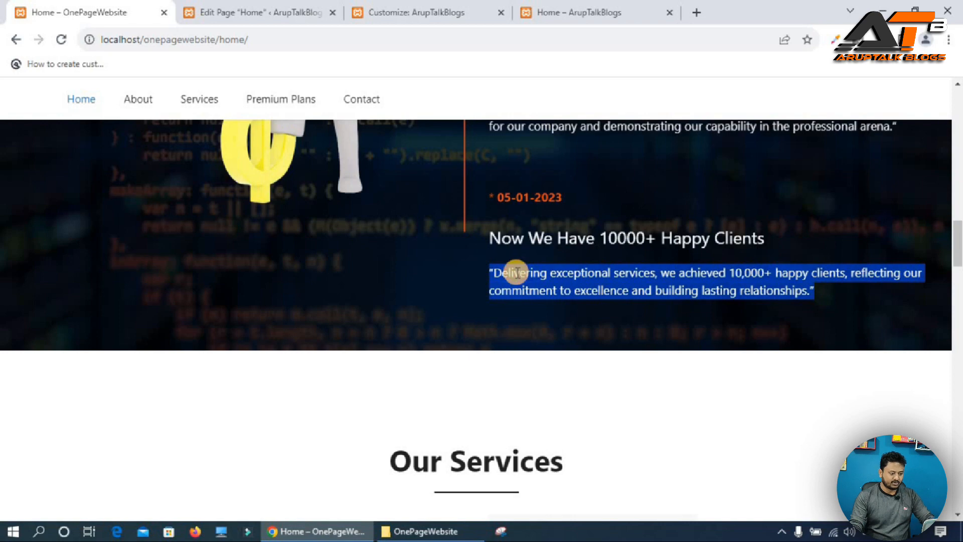
click(219, 7)
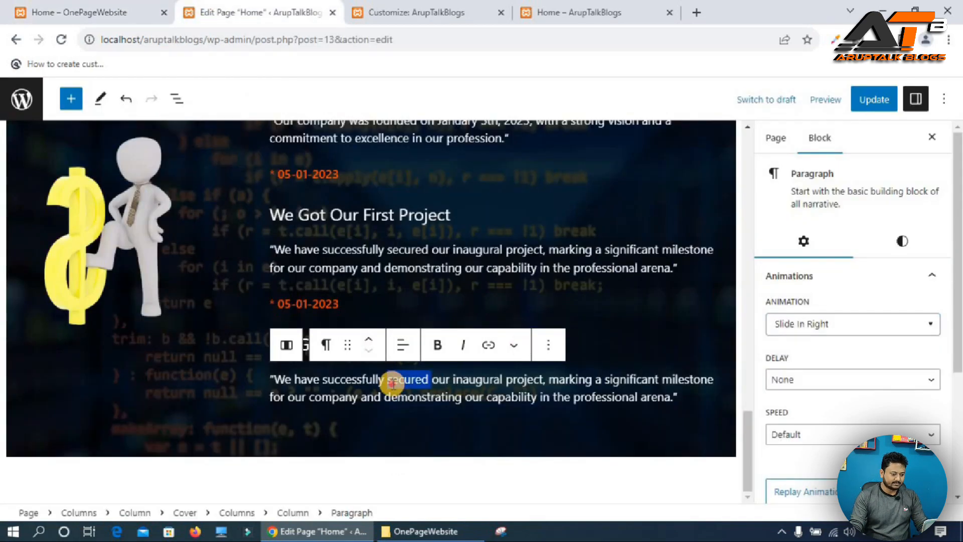
triple_click(393, 384)
key(ctrl+v)
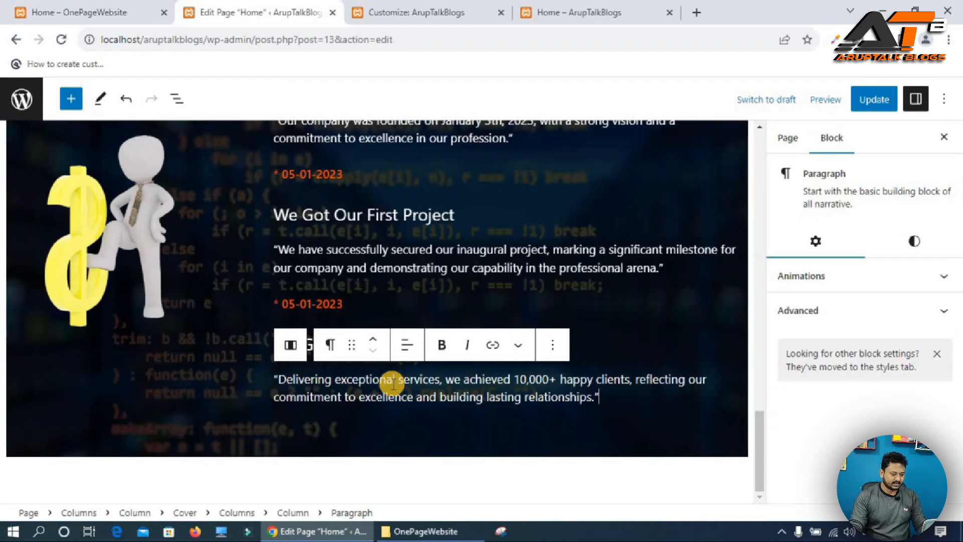
Set the pasted happy clients paragraph's animation to Slide In Right.
click(843, 278)
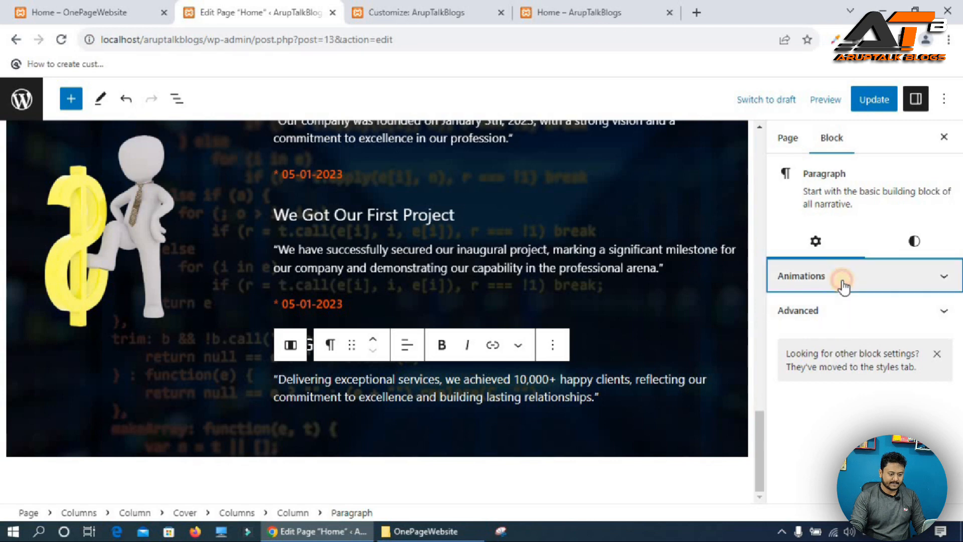
click(823, 324)
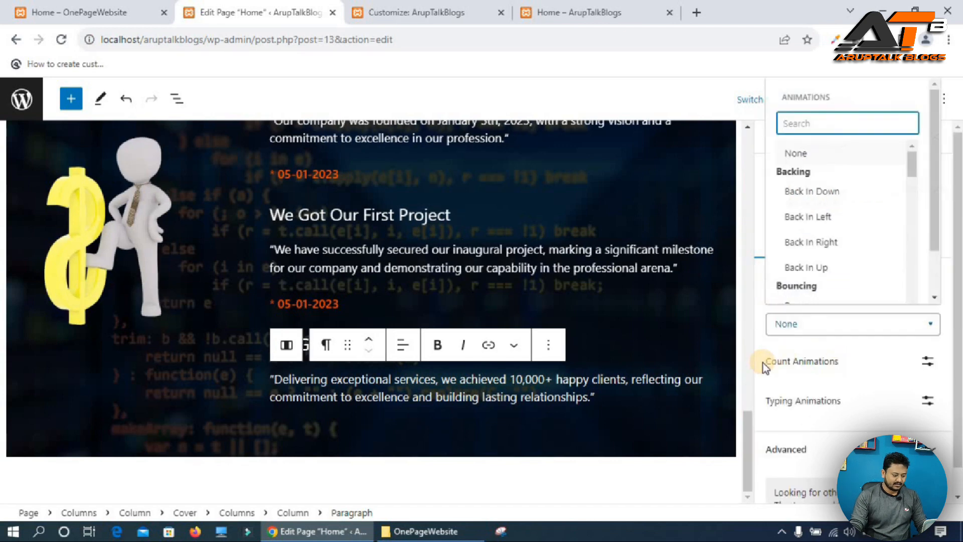
text(sl)
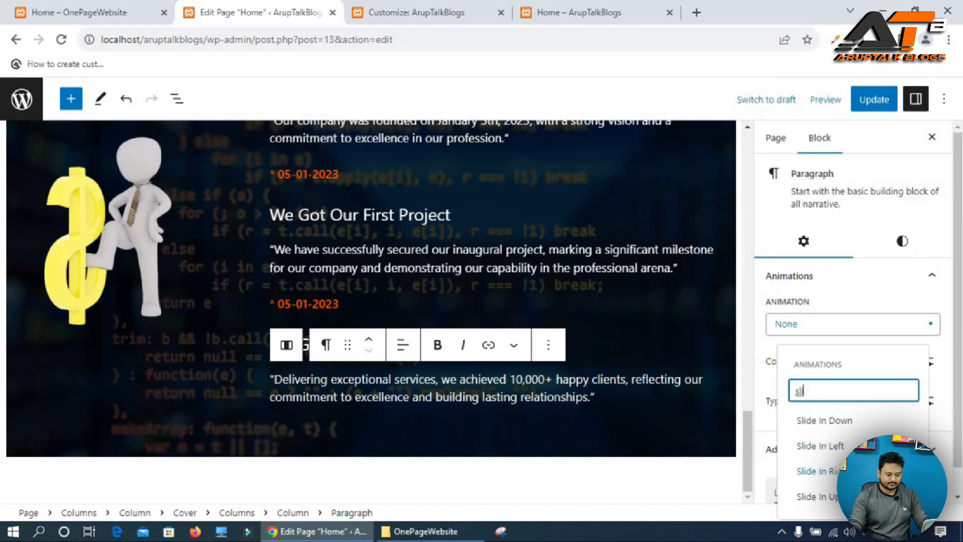
click(811, 471)
Copy the 'Now We Have 10000+ Happy Clients' heading from the reference site into the duplicated heading.
key(ctrl+shift+Tab)
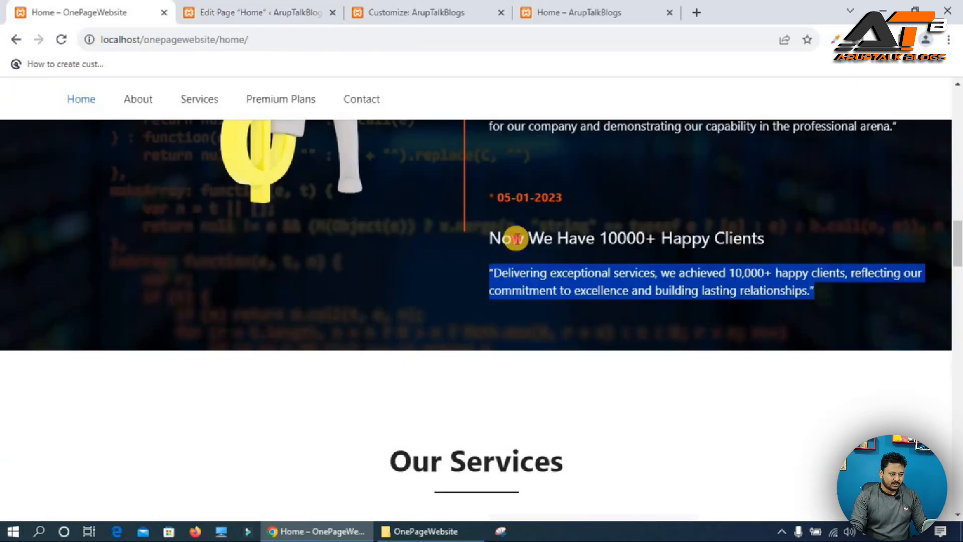
triple_click(516, 239)
key(ctrl+c)
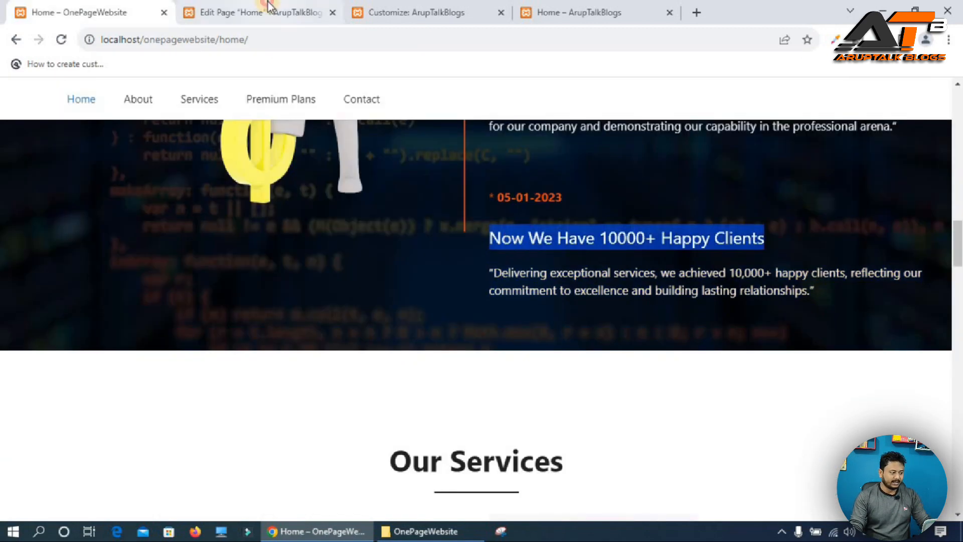
click(296, 12)
click(596, 342)
key(ctrl+a)
key(ctrl+v)
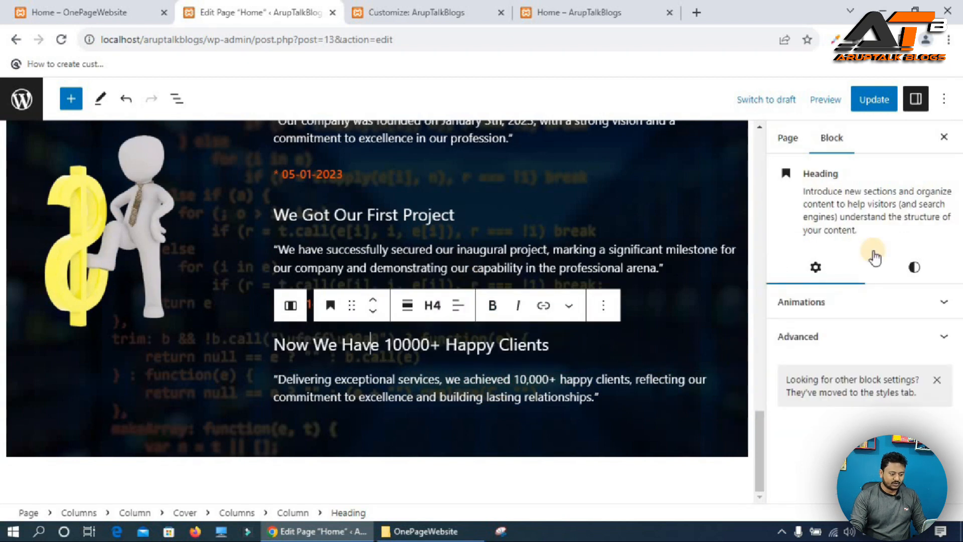
Update the page and reload the live site tab.
click(875, 100)
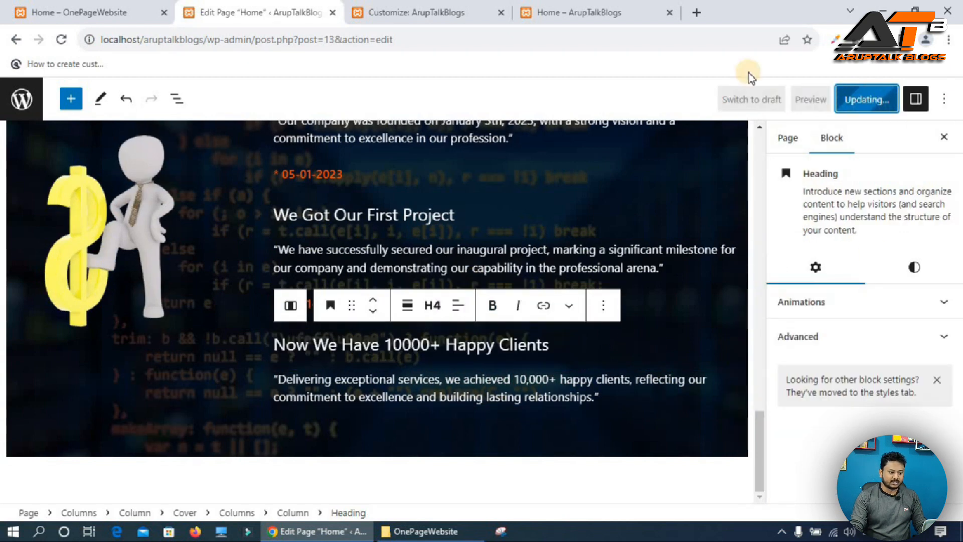
click(603, 10)
click(62, 40)
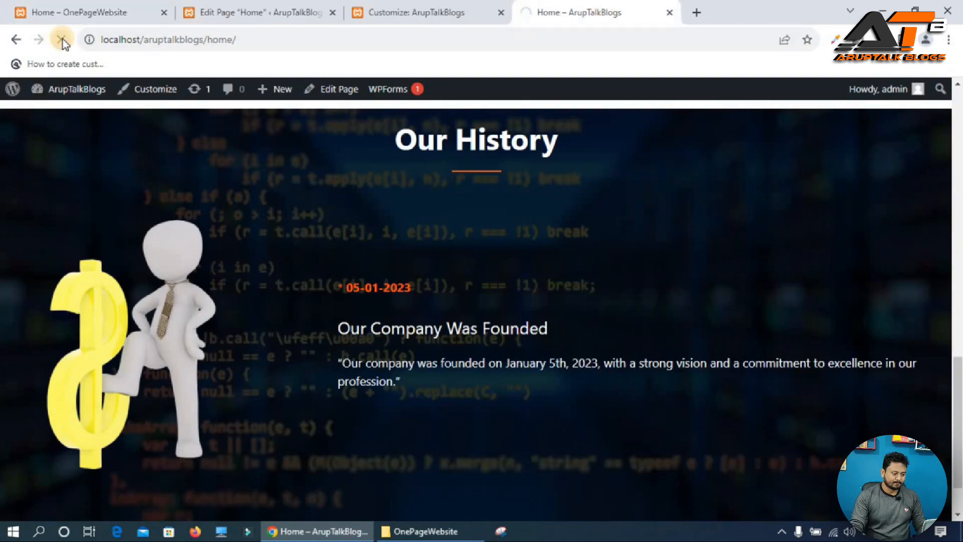
Compare the Our History timeline on the live site with the reference site.
scroll(322, 140, down, 5)
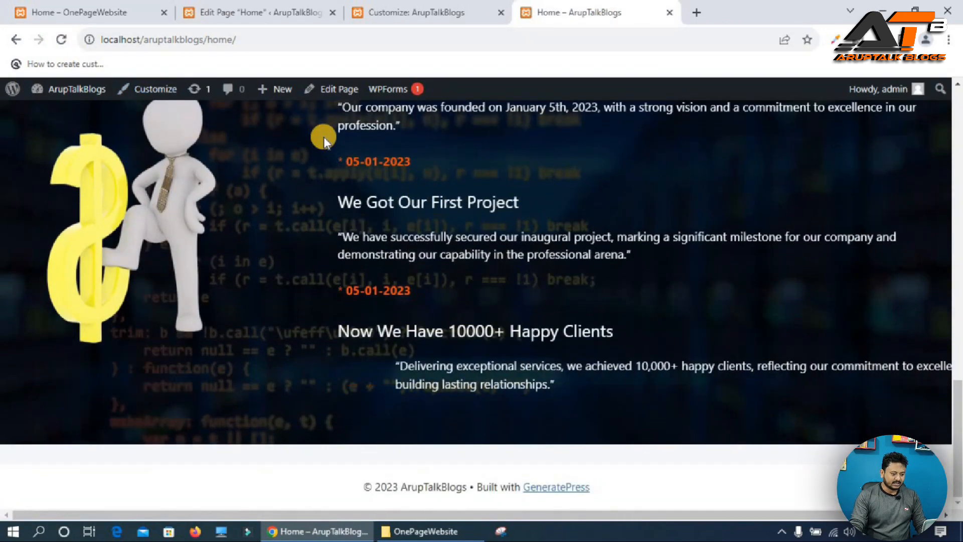
scroll(322, 140, up, 1)
scroll(358, 165, up, 2)
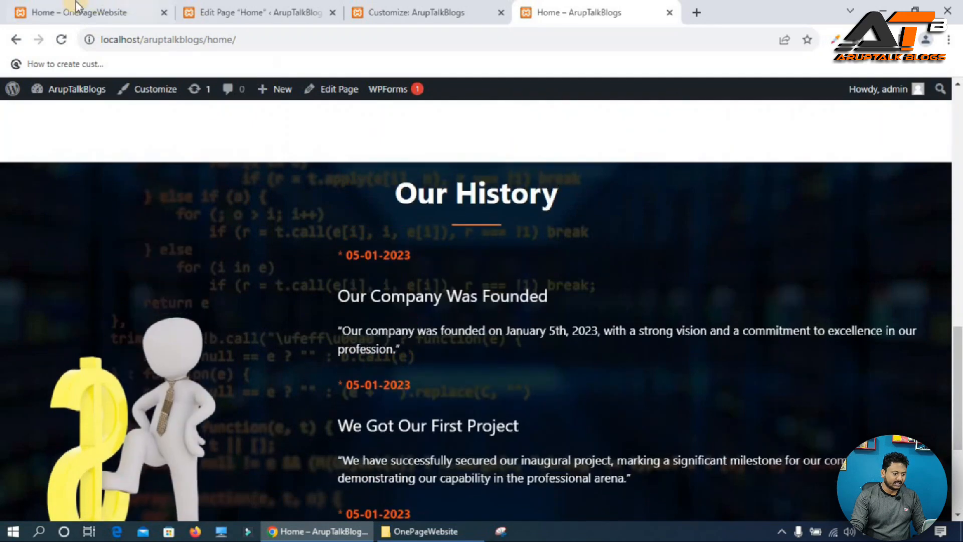
click(75, 12)
scroll(361, 271, up, 1)
scroll(370, 282, up, 5)
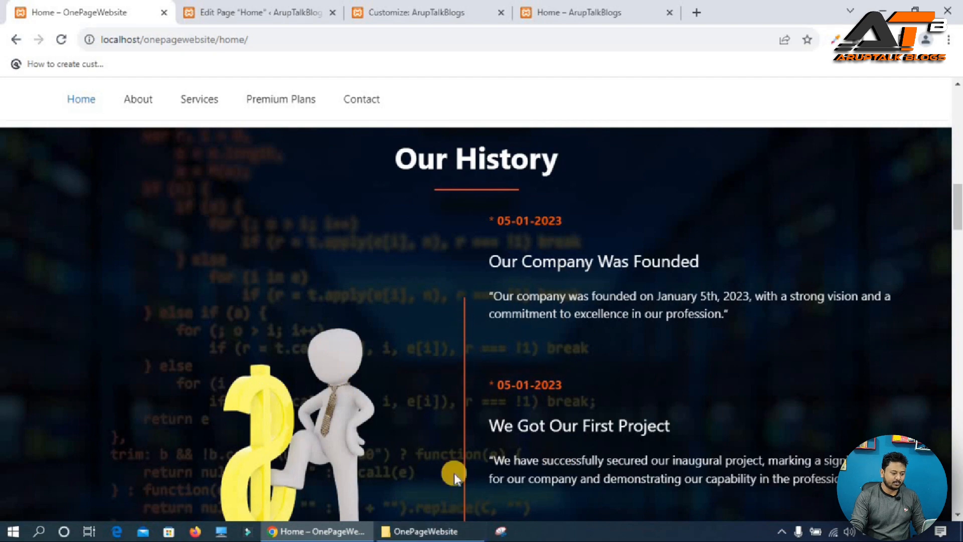
Give the column holding the timeline image the additional CSS class line.
scroll(459, 466, down, 3)
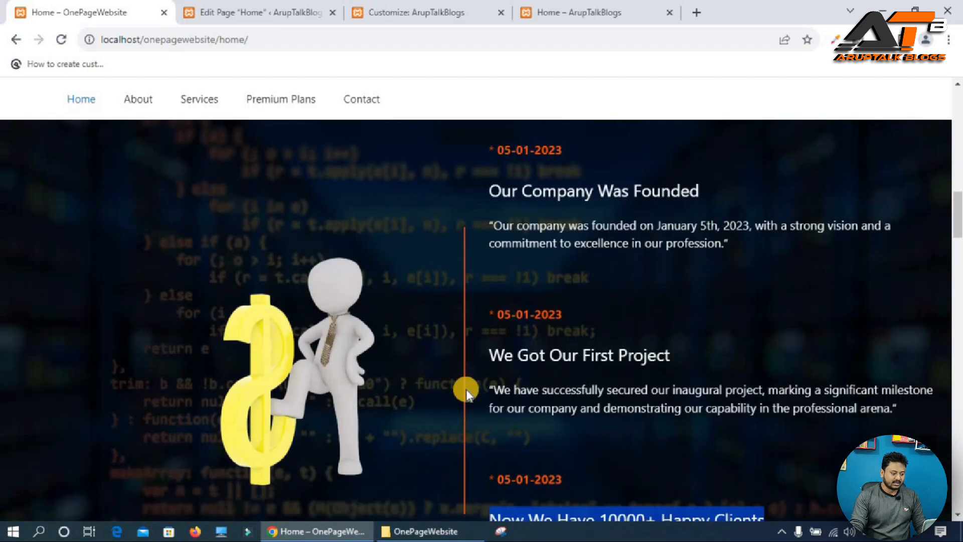
scroll(464, 387, up, 3)
click(217, 7)
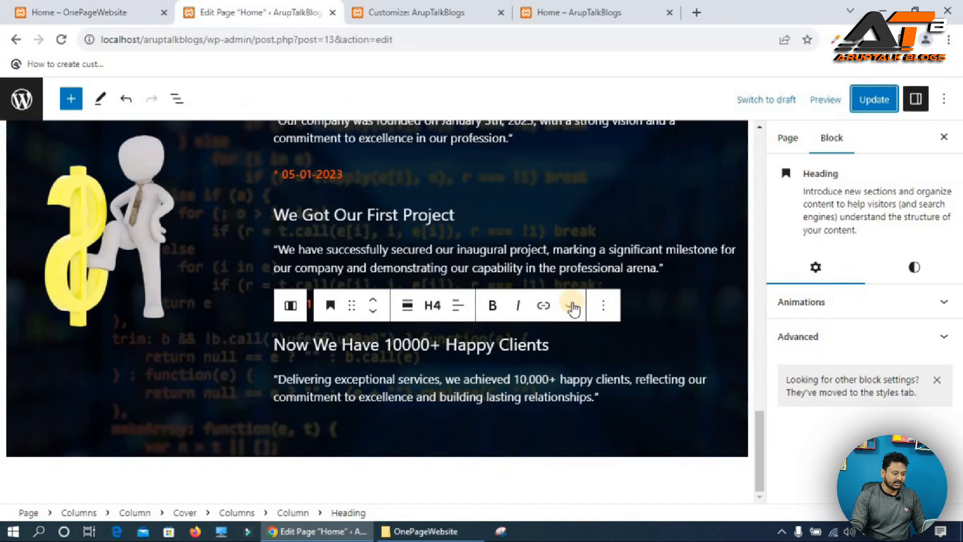
scroll(206, 237, up, 3)
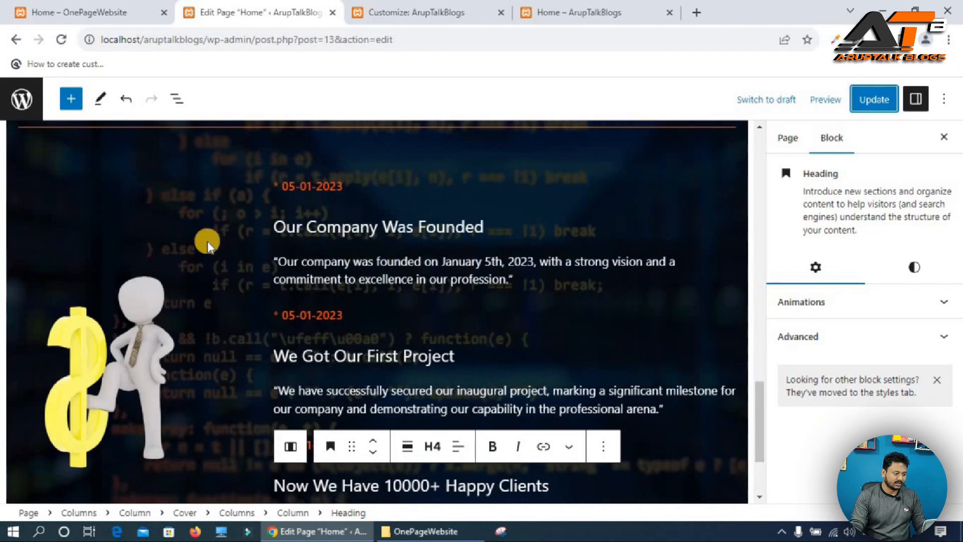
scroll(176, 261, down, 1)
click(143, 277)
click(142, 283)
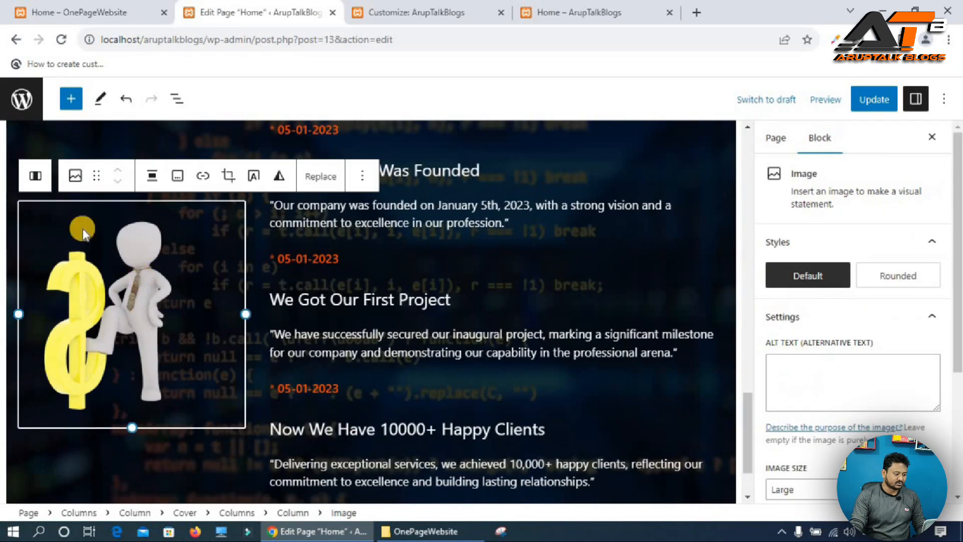
click(35, 175)
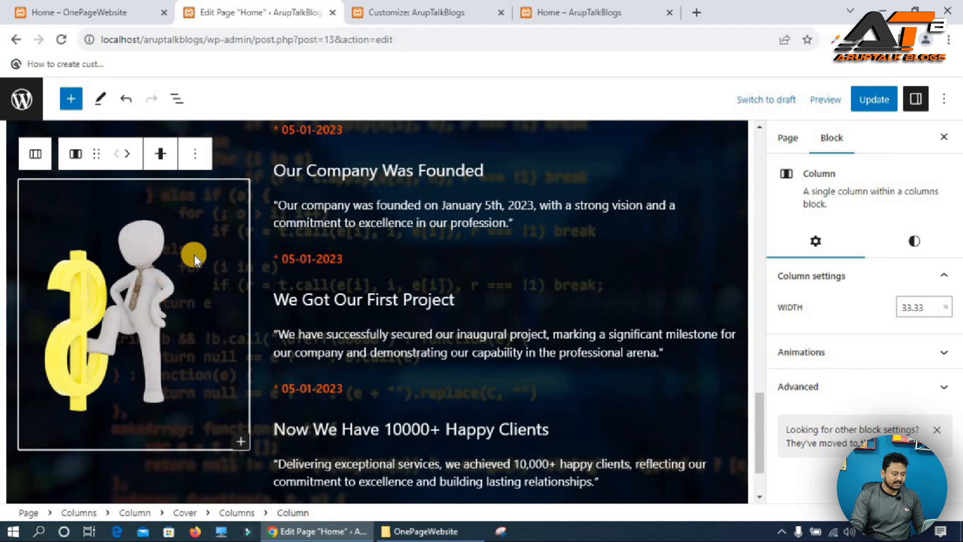
click(813, 387)
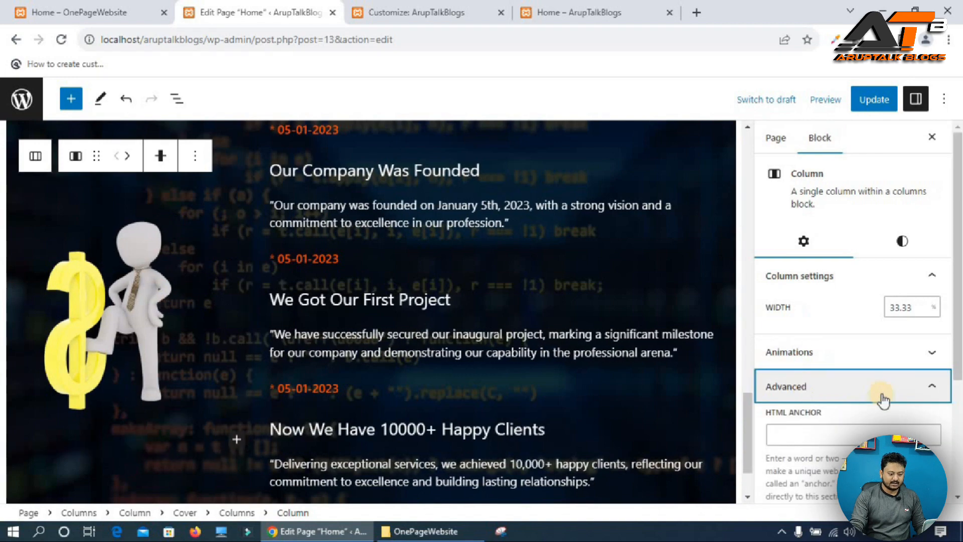
scroll(883, 400, down, 3)
click(818, 391)
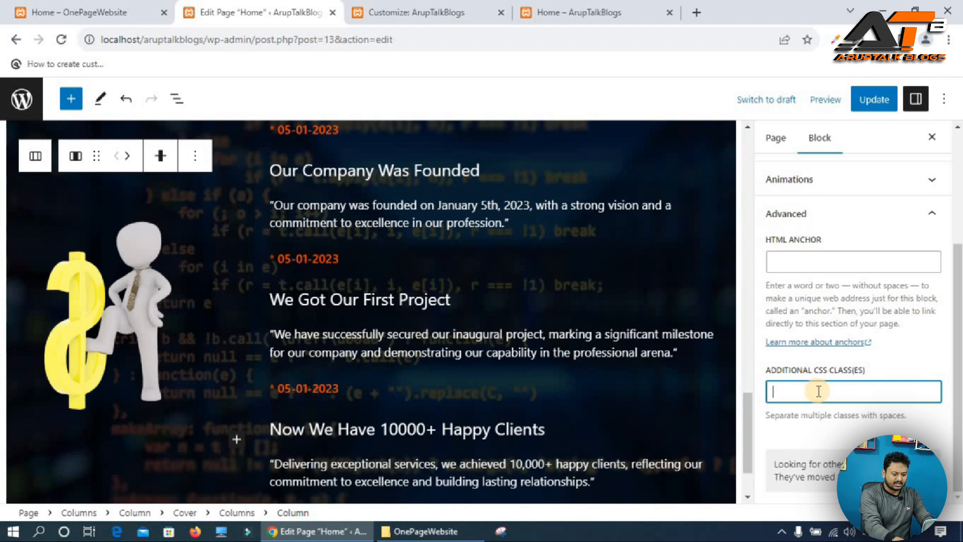
text(line)
key(ctrl+a)
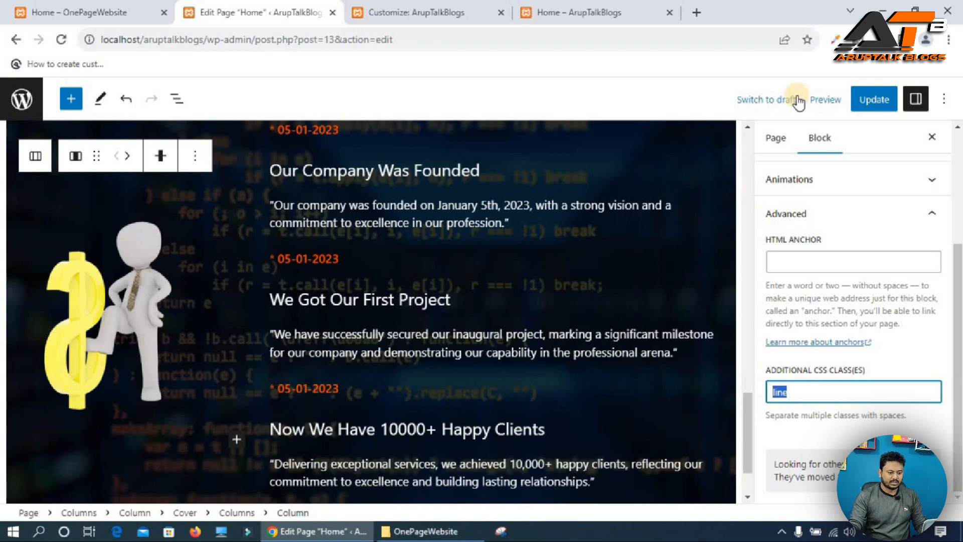
Add a .line rule with border-right: 2px solid orange to the Additional CSS and publish it.
click(417, 19)
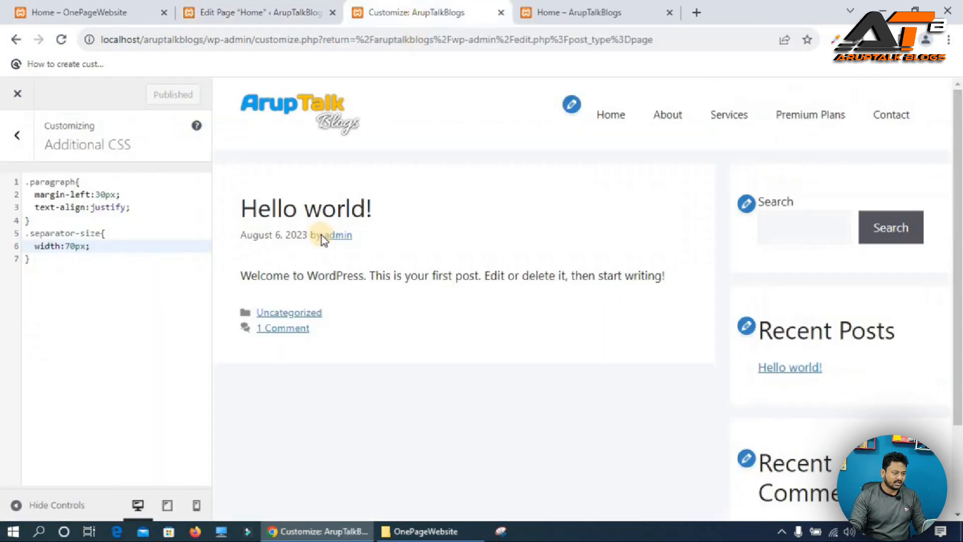
click(56, 264)
key(Return)
text(.line)
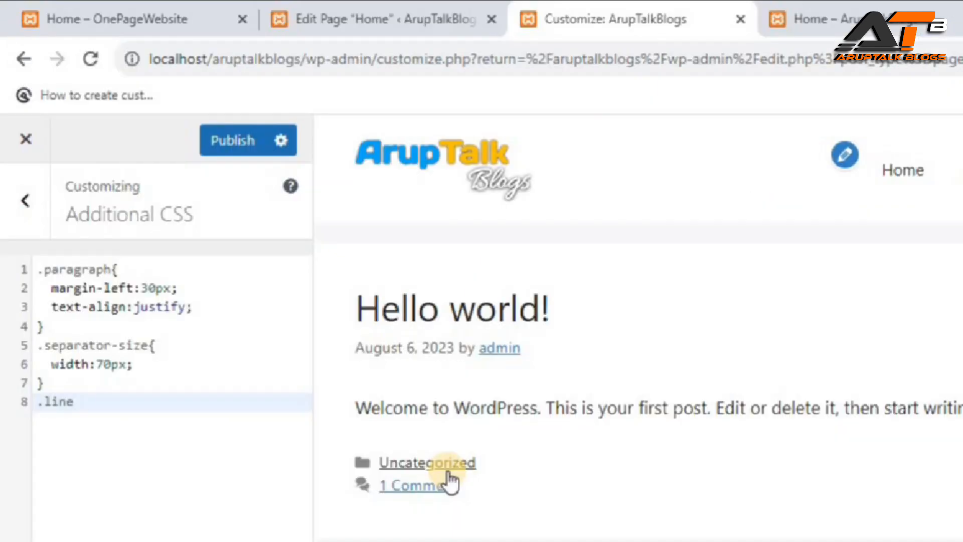
text({)
key(Return)
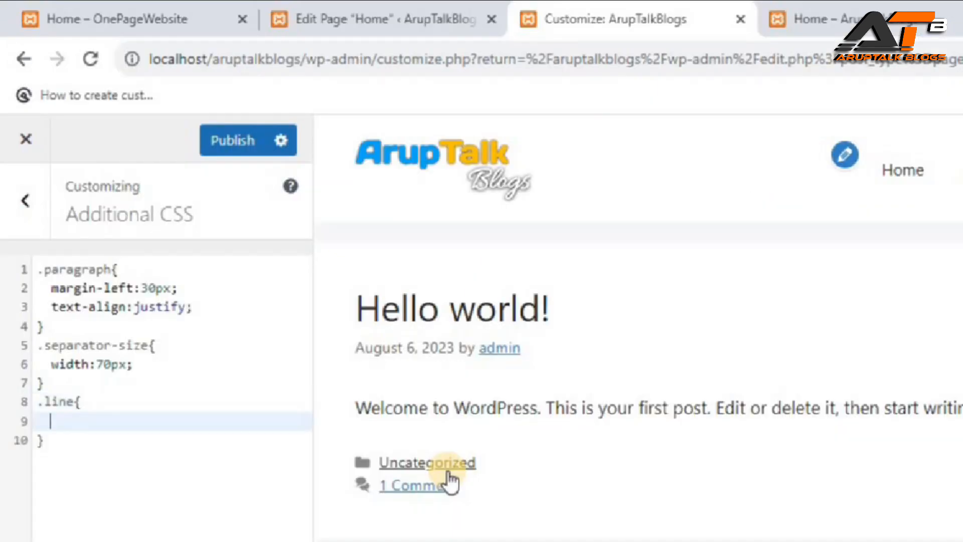
text(bord)
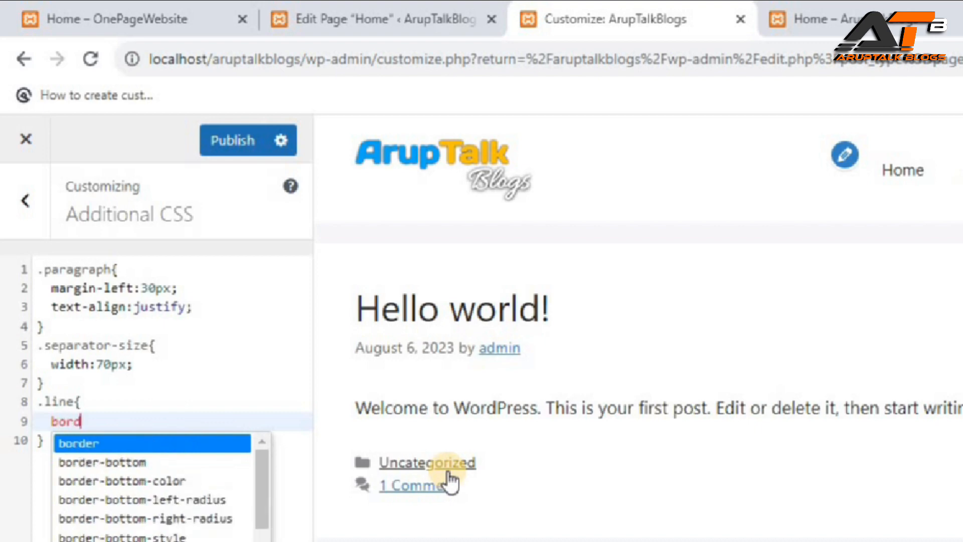
text(er-rig)
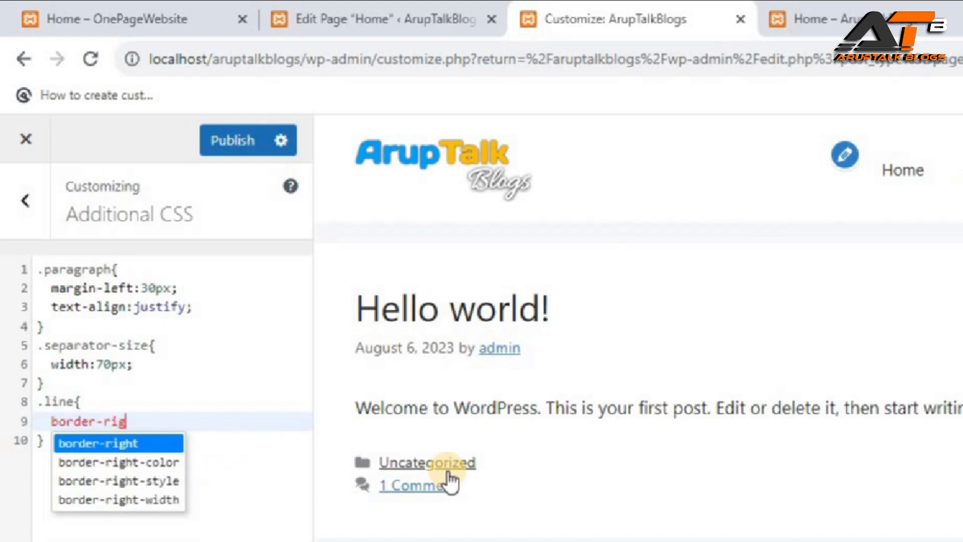
key(Return)
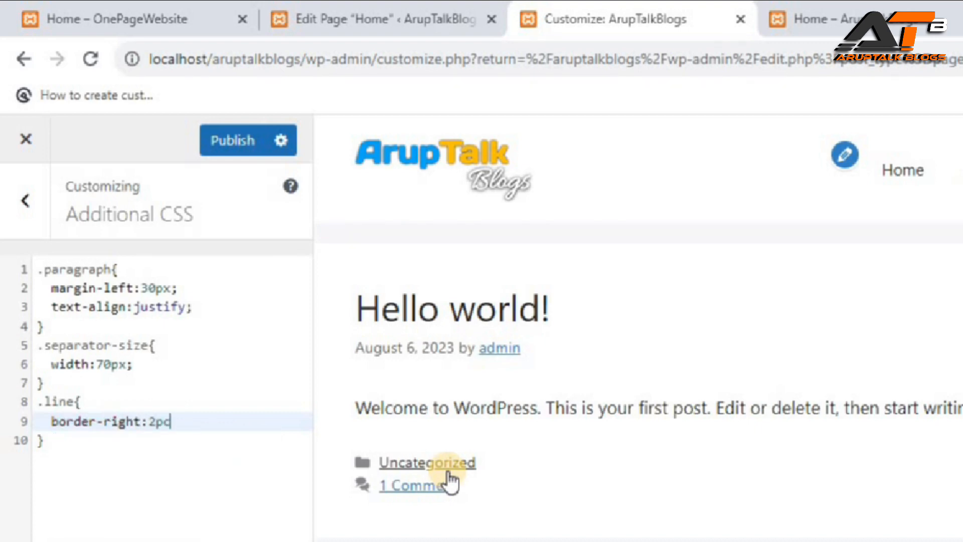
text(2px sold)
key(BackSpace)
text(id)
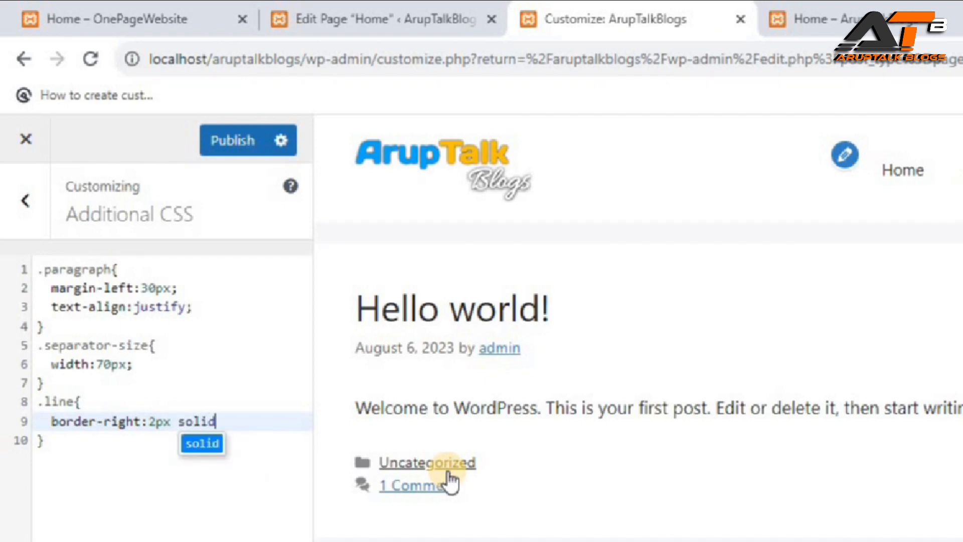
text( ora)
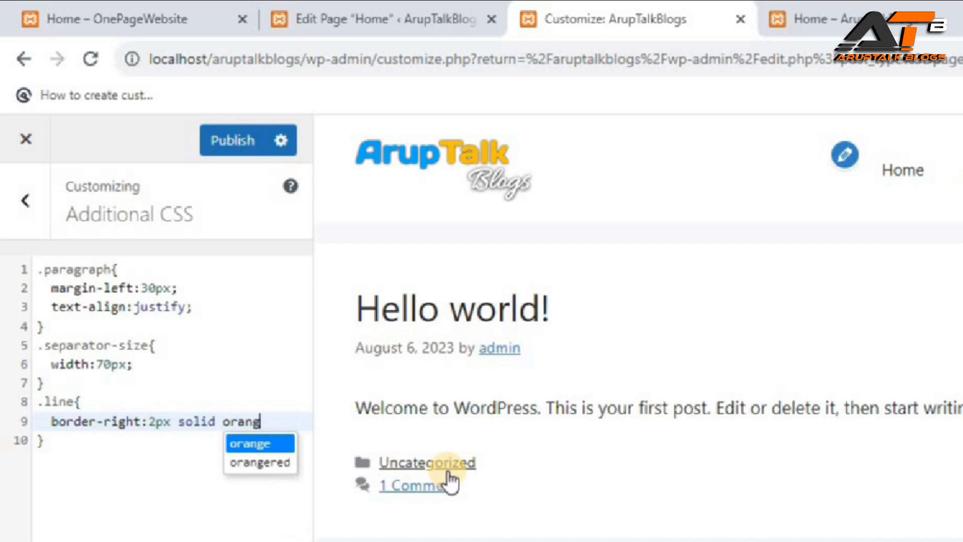
text(ng)
key(Return)
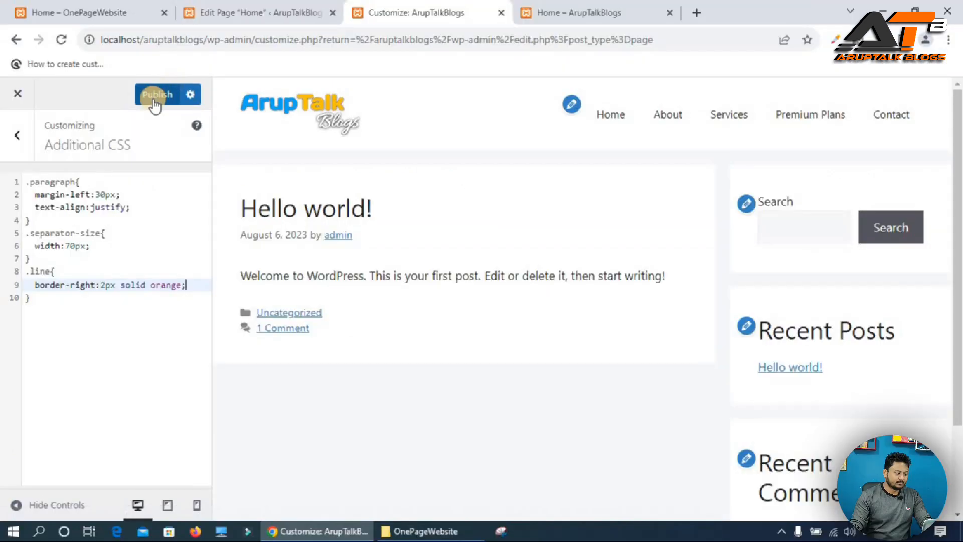
click(230, 143)
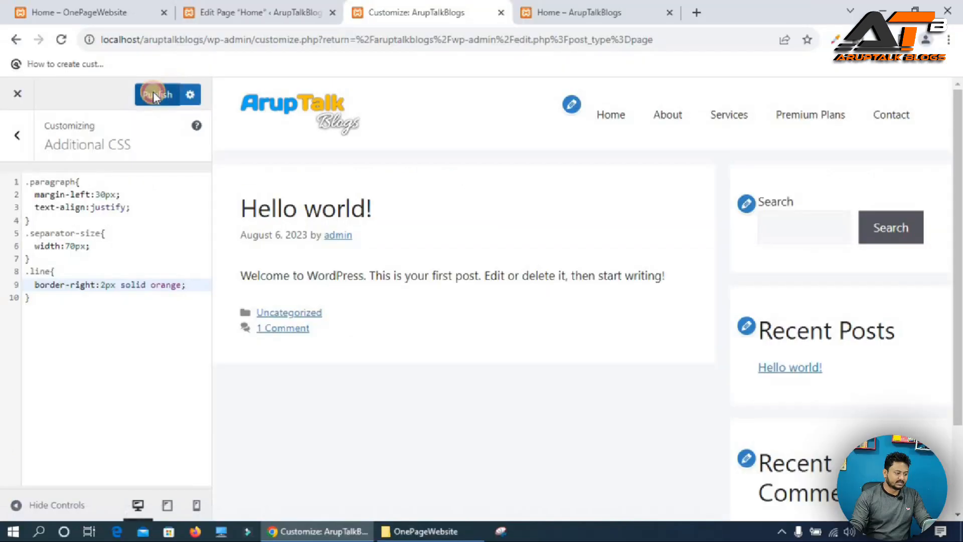
Update the page and reload the live site to view the timeline.
click(260, 13)
click(879, 99)
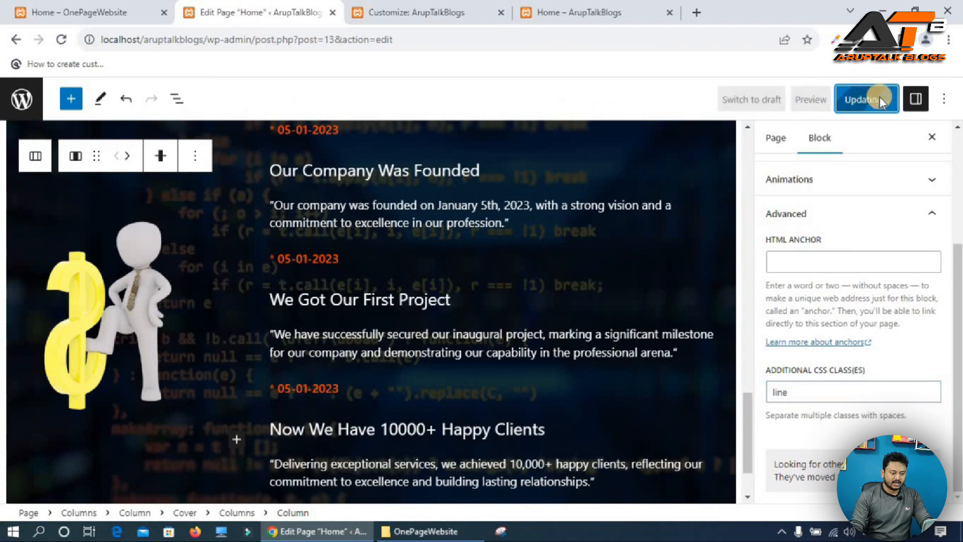
click(579, 13)
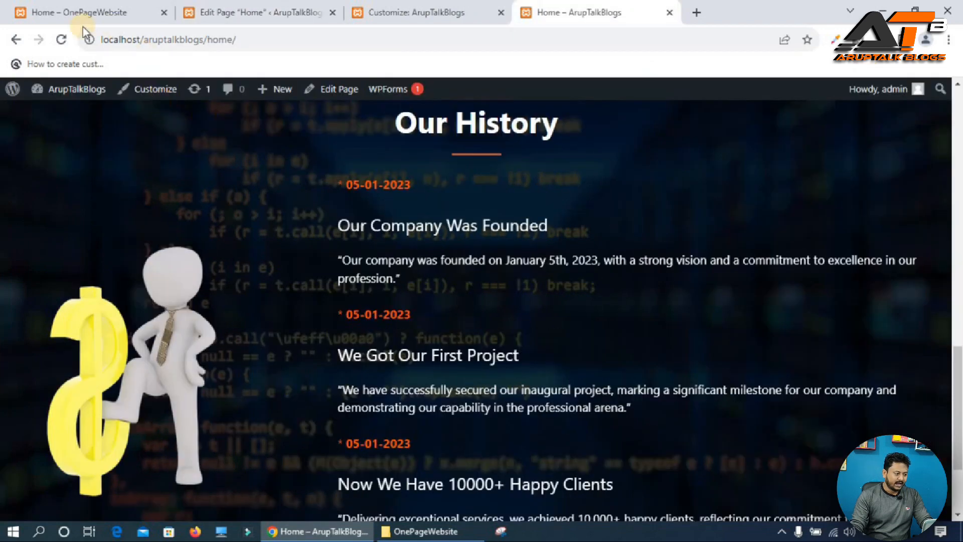
click(61, 39)
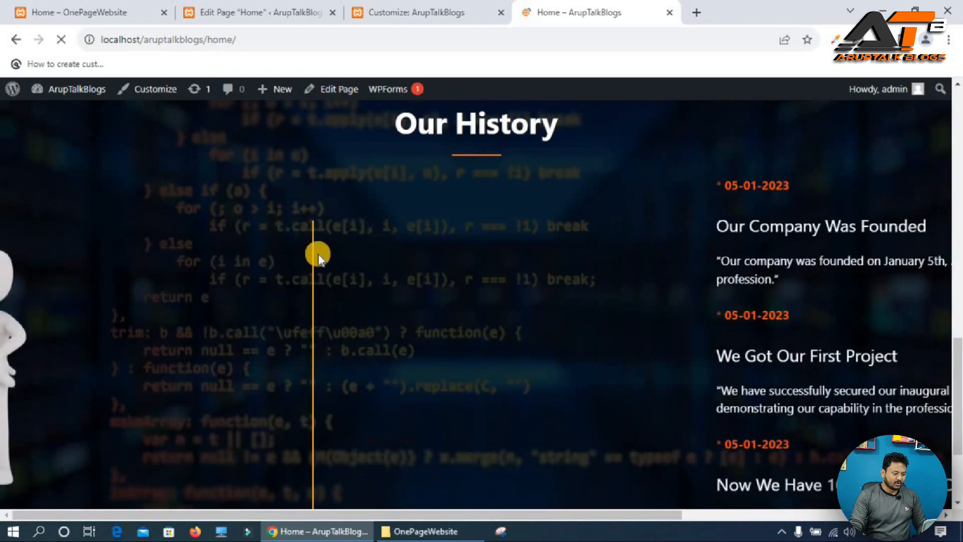
scroll(318, 374, down, 3)
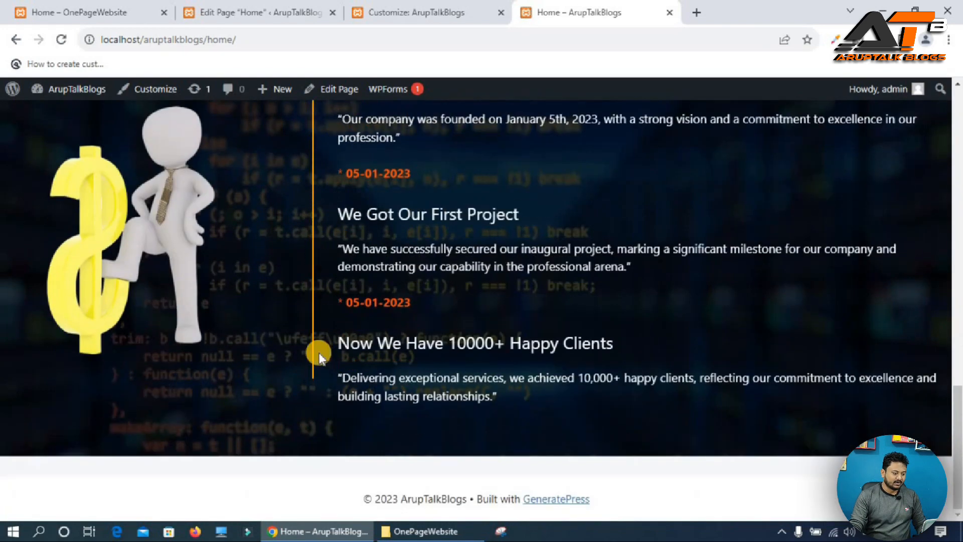
scroll(318, 348, up, 1)
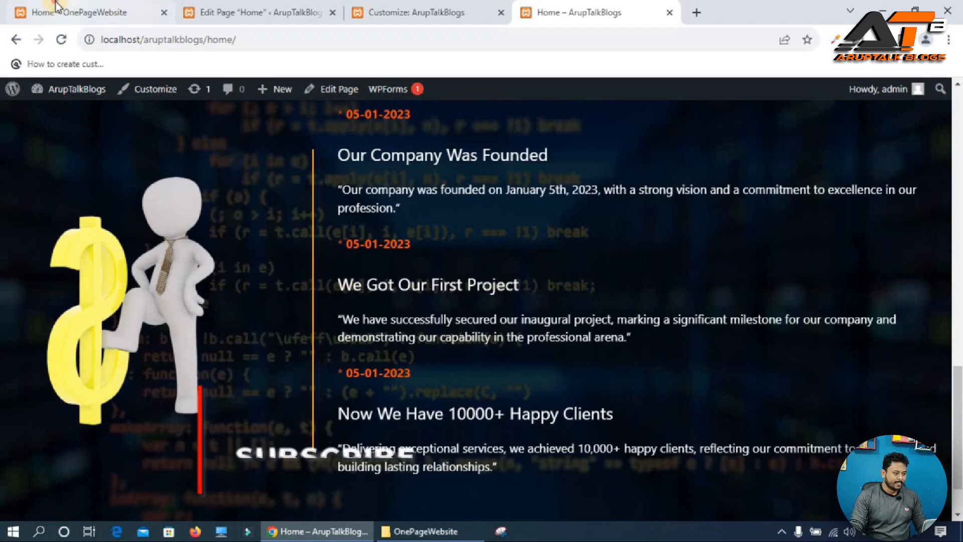
Insert a Spacer block below the Our History section.
click(75, 12)
scroll(495, 277, down, 10)
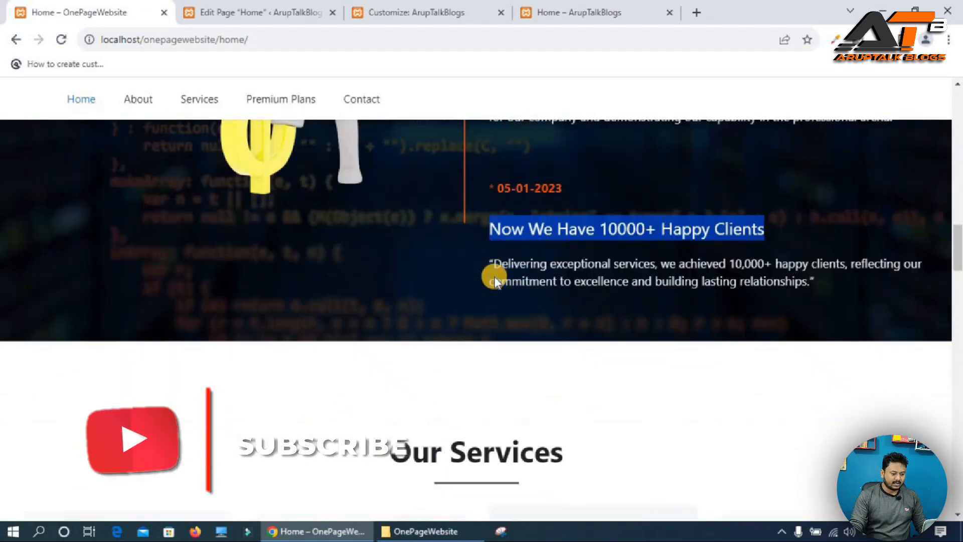
scroll(585, 248, down, 2)
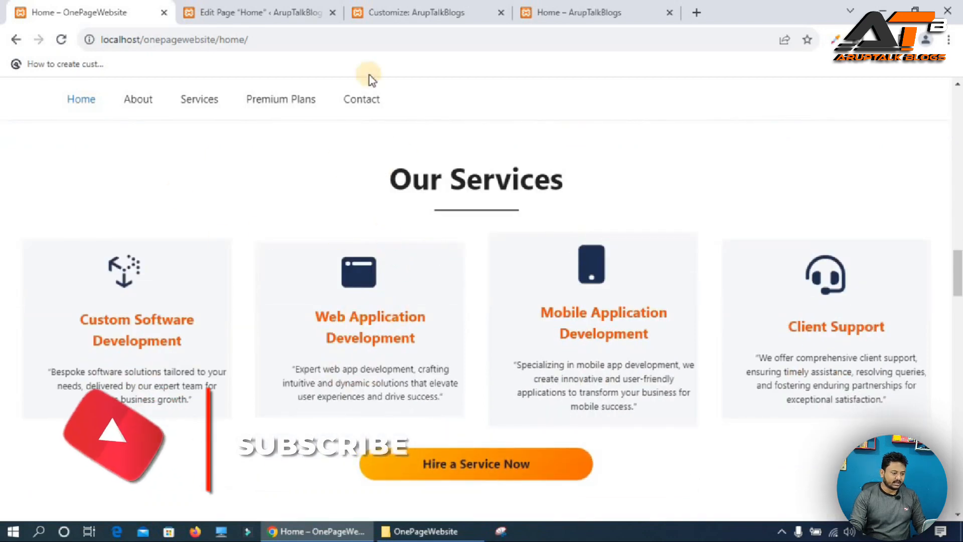
click(282, 6)
scroll(561, 466, down, 5)
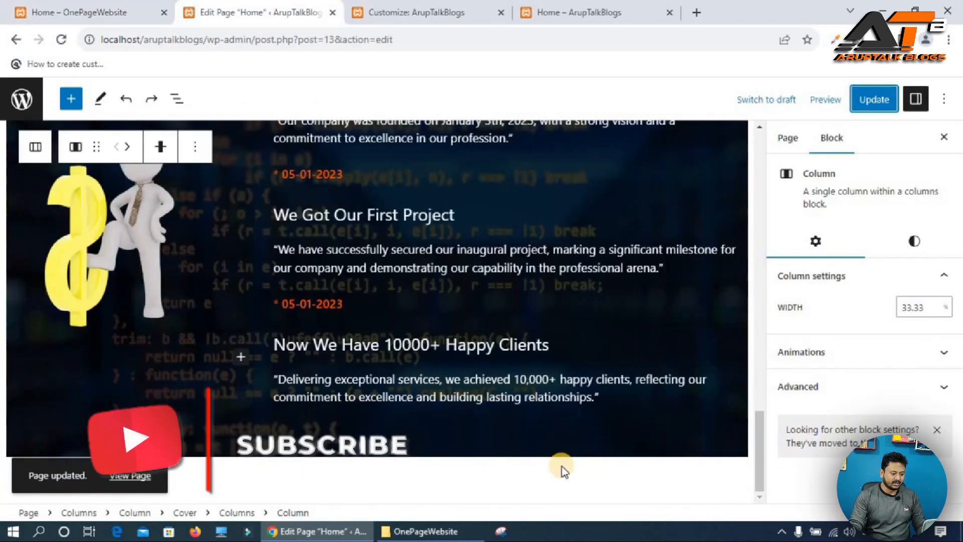
click(657, 489)
scroll(726, 483, down, 1)
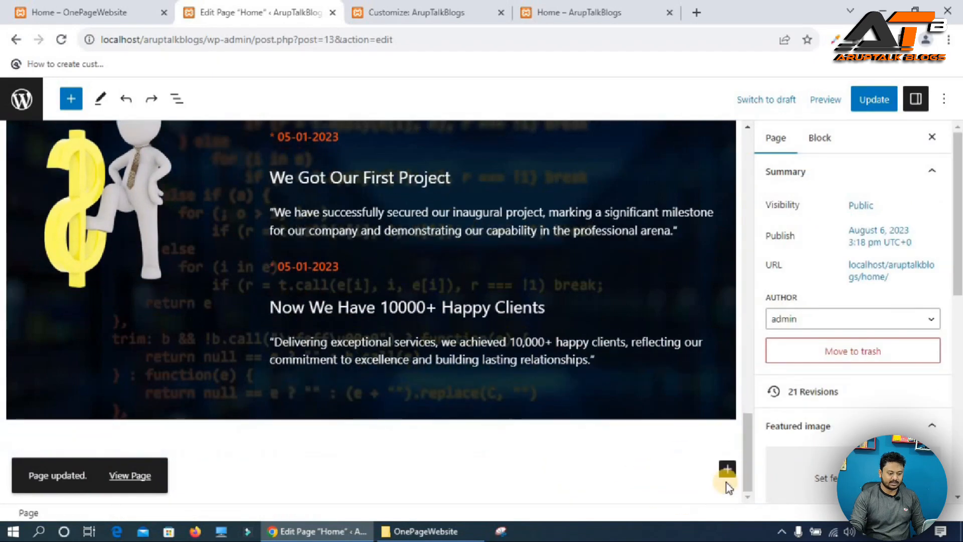
click(729, 469)
text(sp)
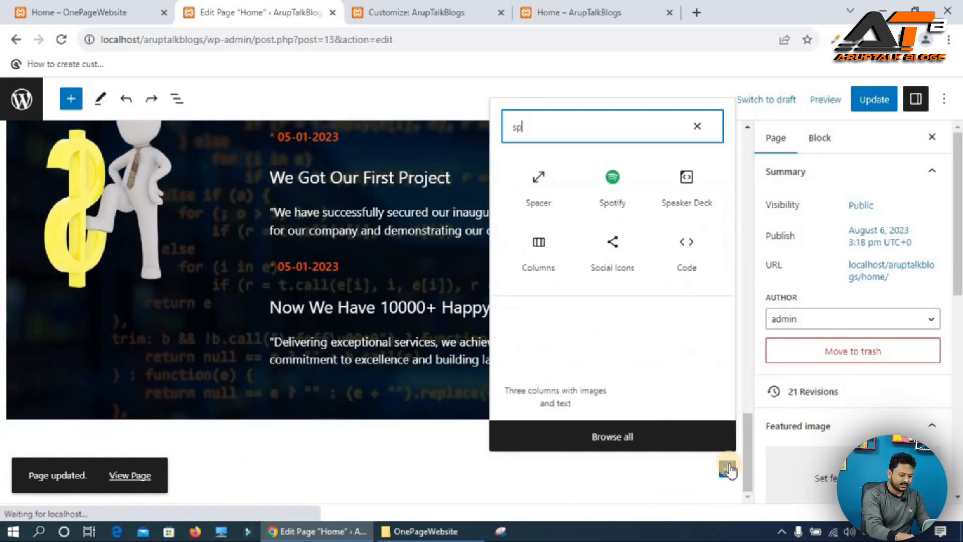
click(525, 187)
scroll(643, 418, down, 1)
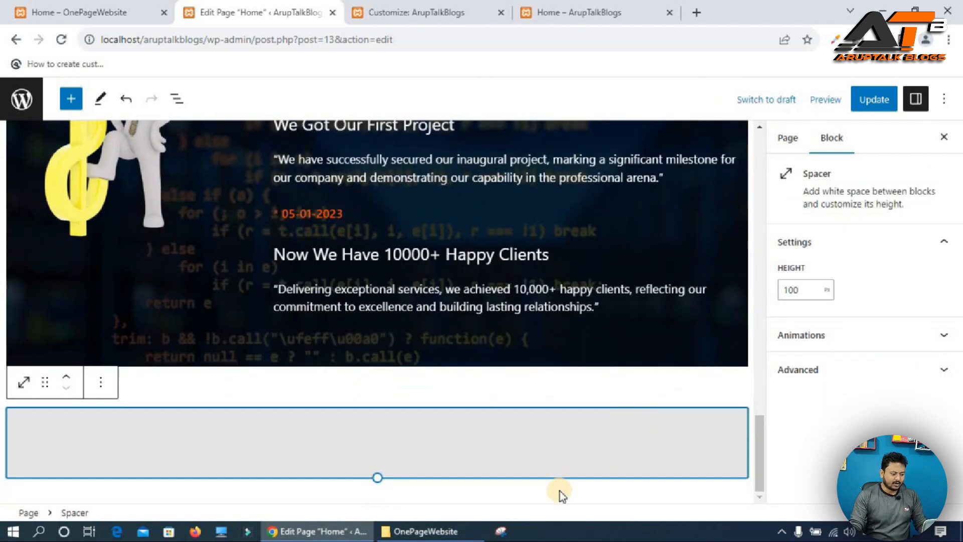
Add a one-column Columns block below the spacer and change its vertical alignment.
click(522, 501)
scroll(522, 499, down, 1)
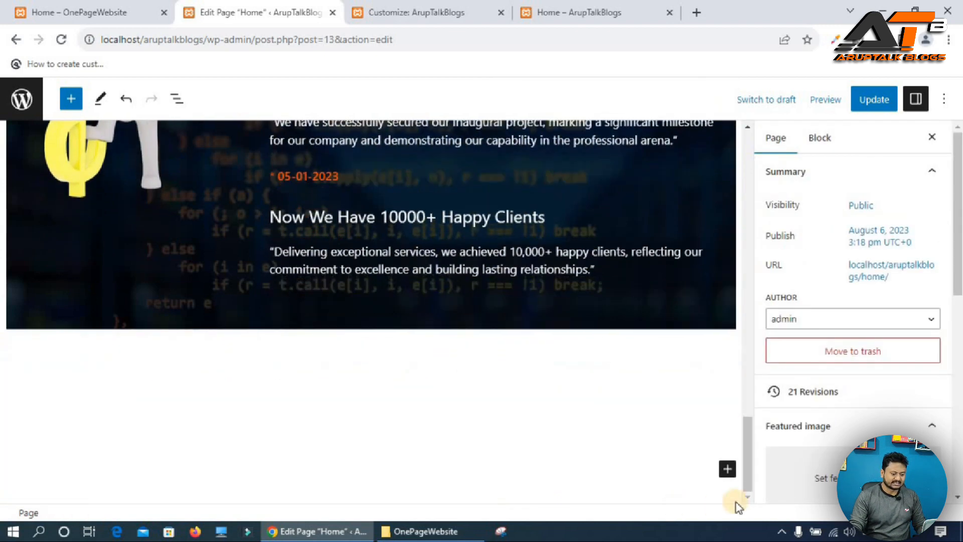
click(728, 467)
click(685, 305)
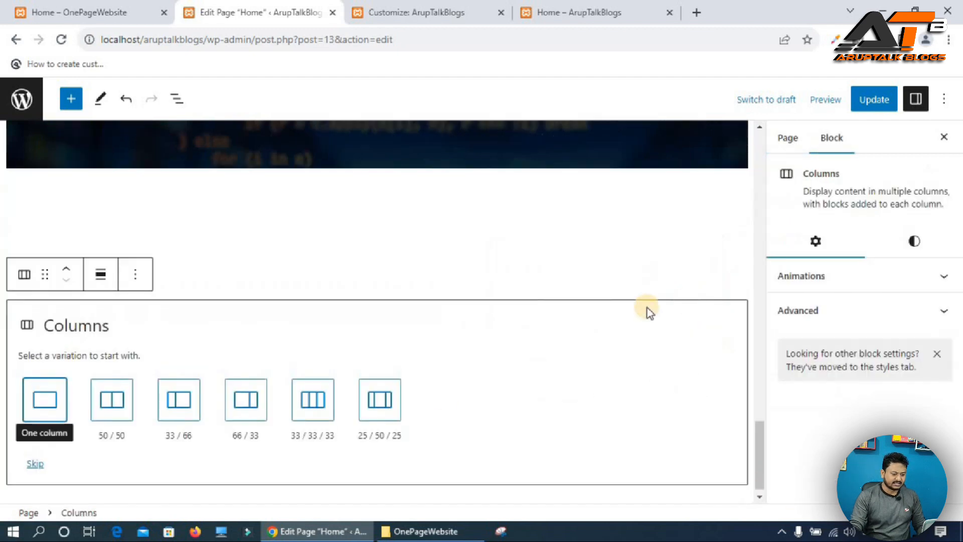
click(45, 394)
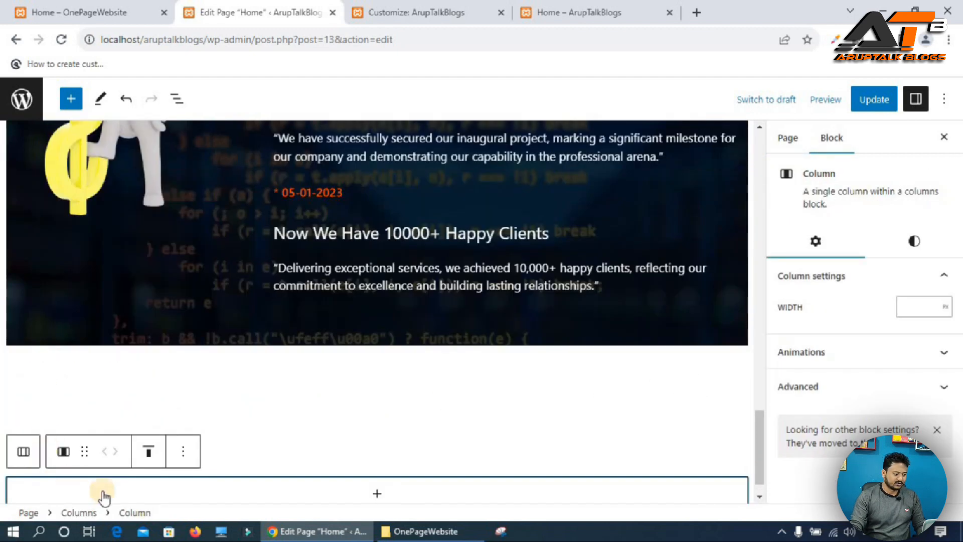
click(148, 451)
click(191, 381)
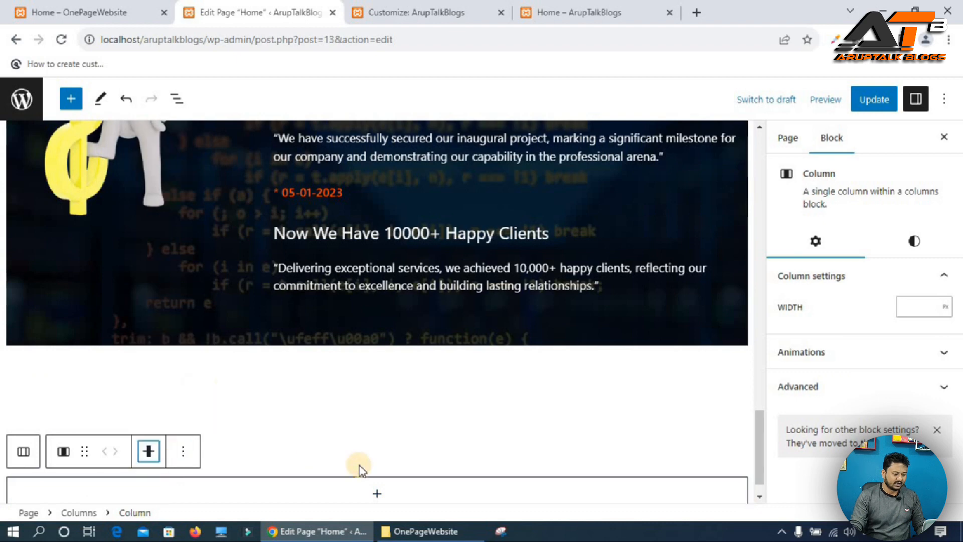
scroll(360, 466, down, 1)
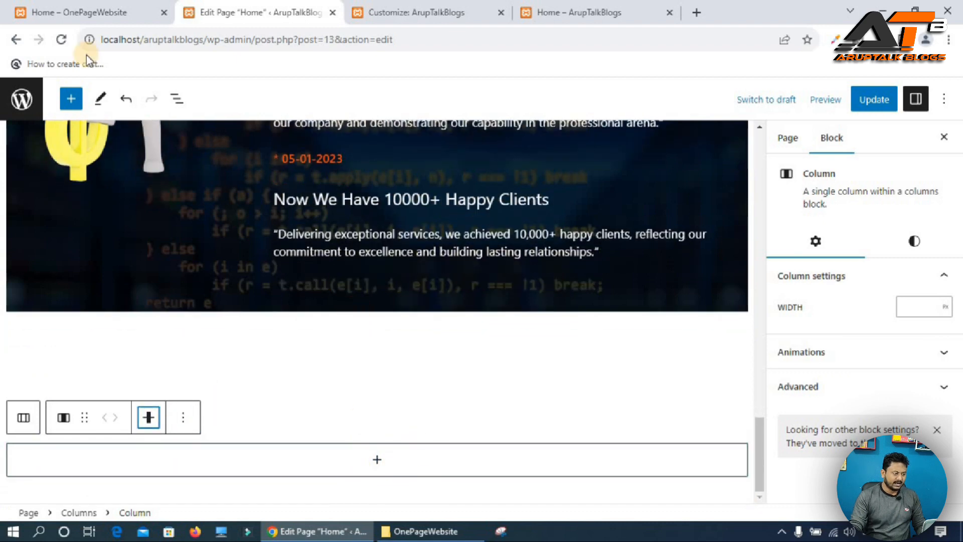
click(61, 12)
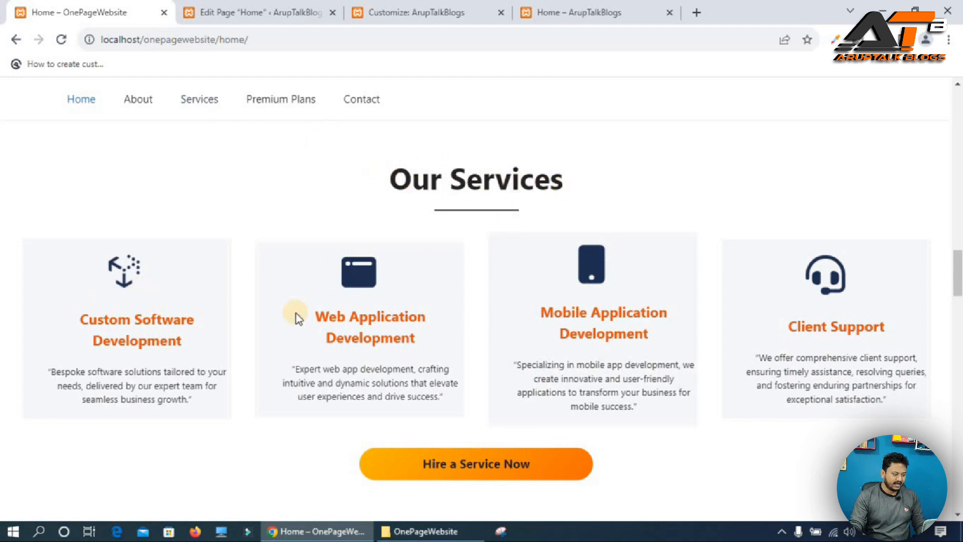
Insert a nested one-column 100 Columns block inside the new column and set its vertical alignment.
click(234, 7)
click(375, 460)
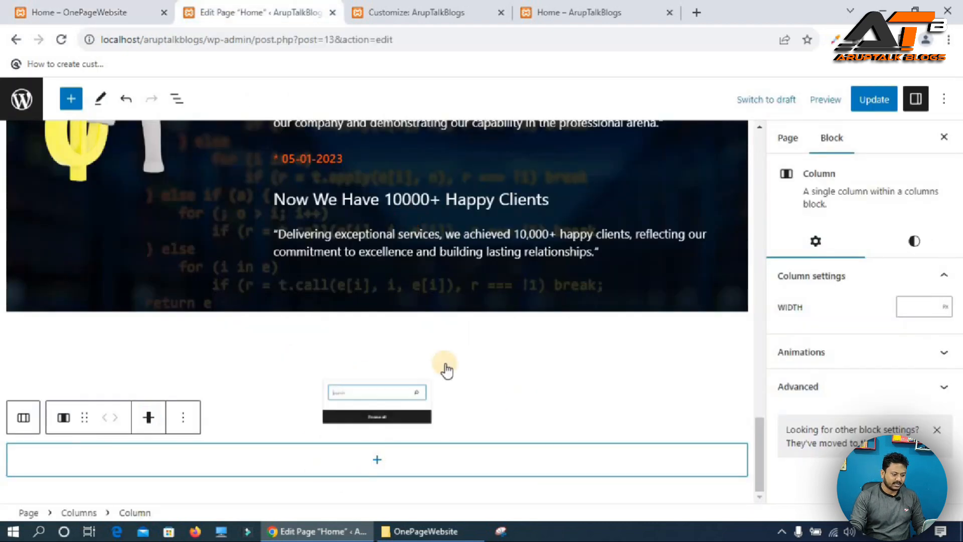
click(442, 291)
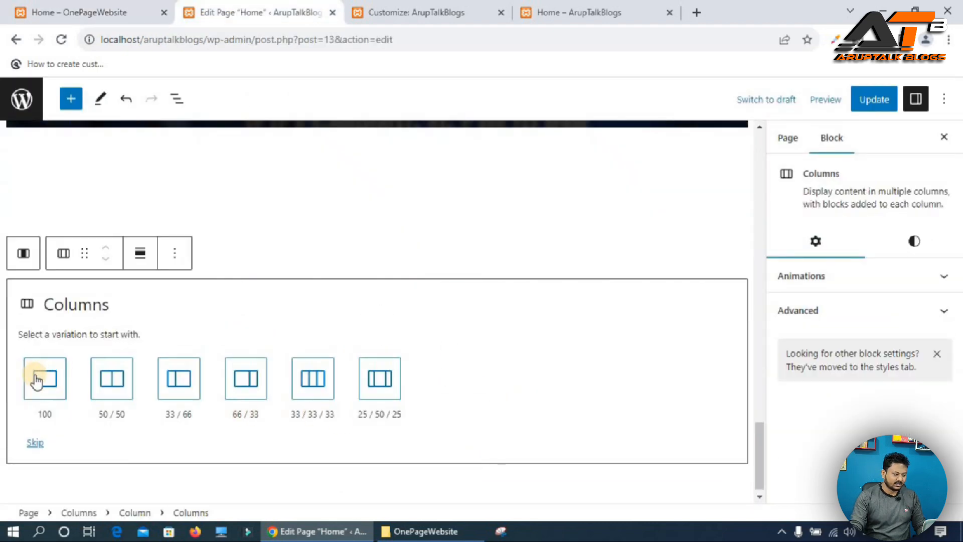
click(60, 383)
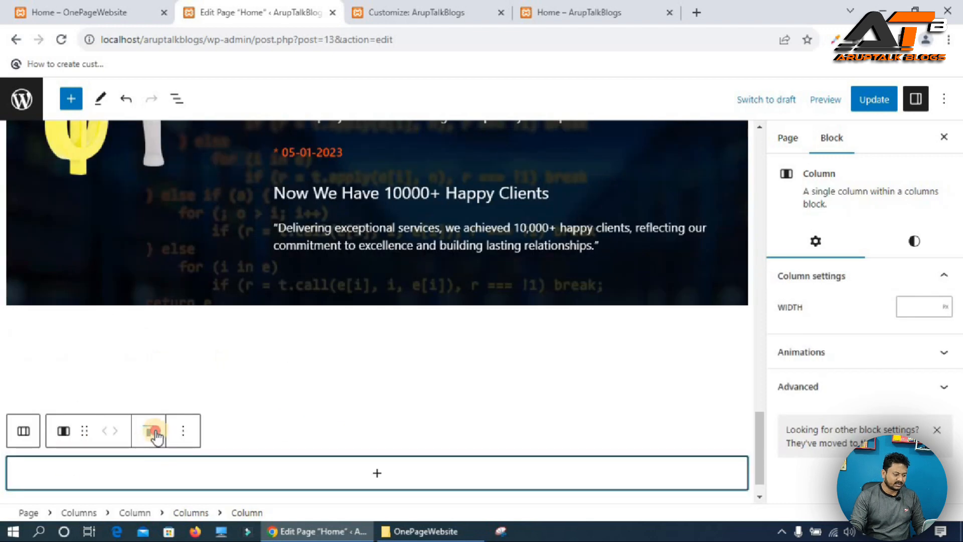
click(149, 433)
click(183, 362)
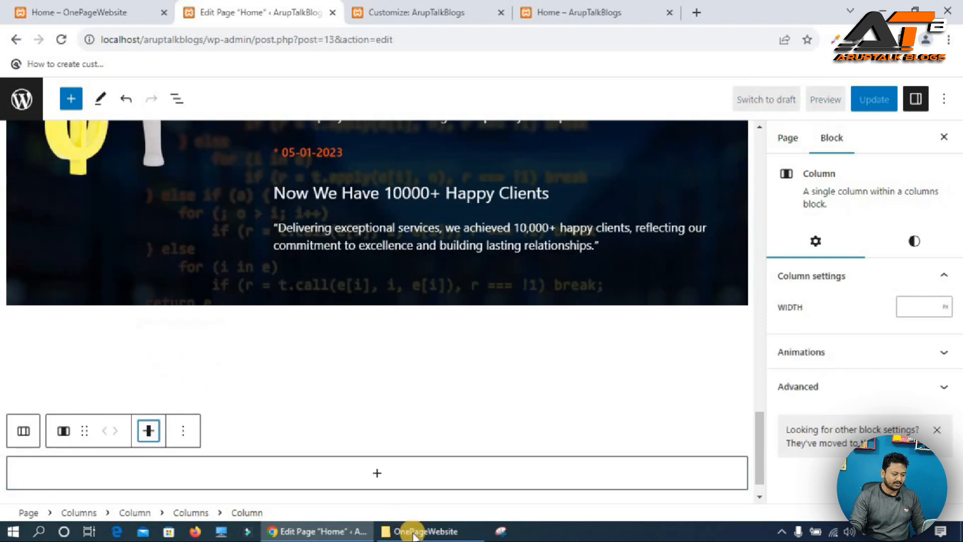
Add a Heading block inside it containing the text "Our Services" copied from the reference site.
click(376, 475)
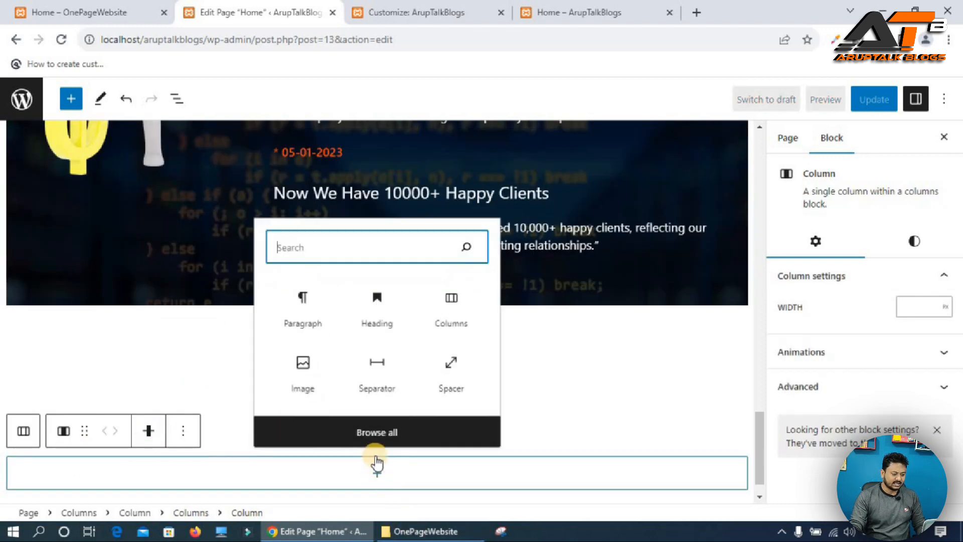
click(377, 310)
key(ctrl+1)
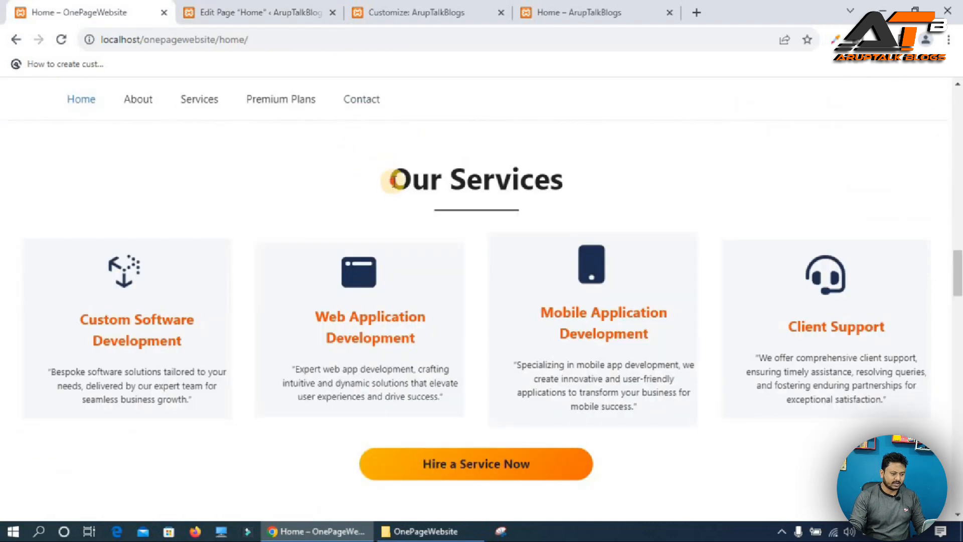
triple_click(394, 180)
key(ctrl+c)
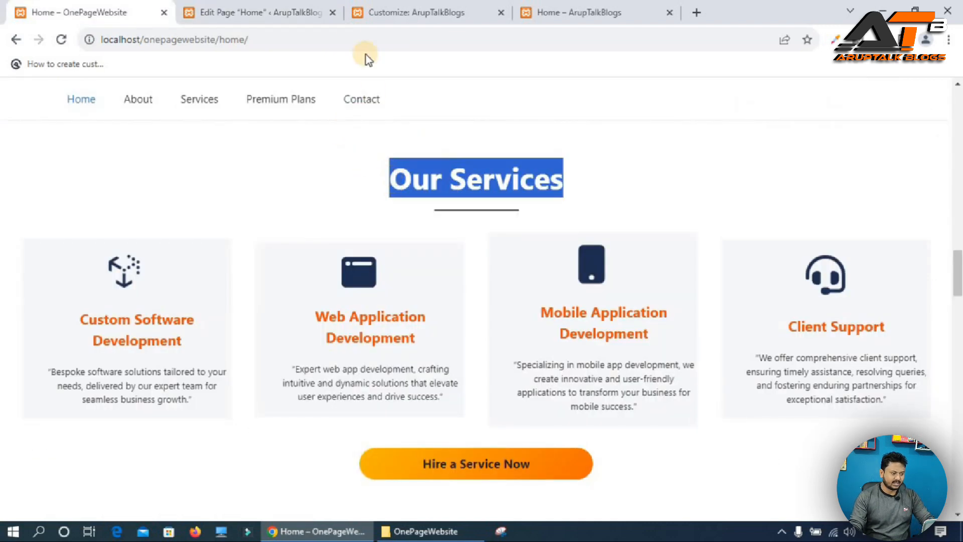
click(261, 12)
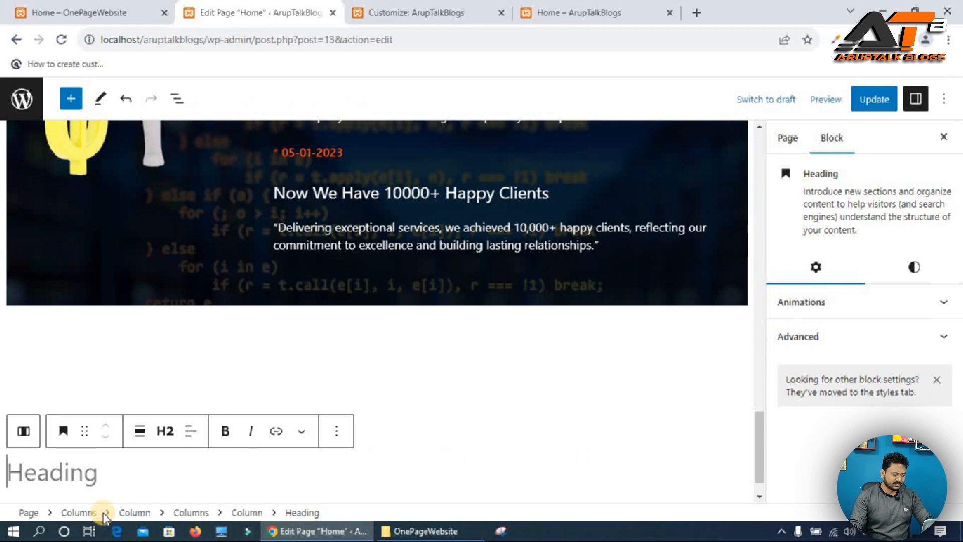
key(ctrl+v)
Set the Our Services heading to H1 and center its text.
click(166, 430)
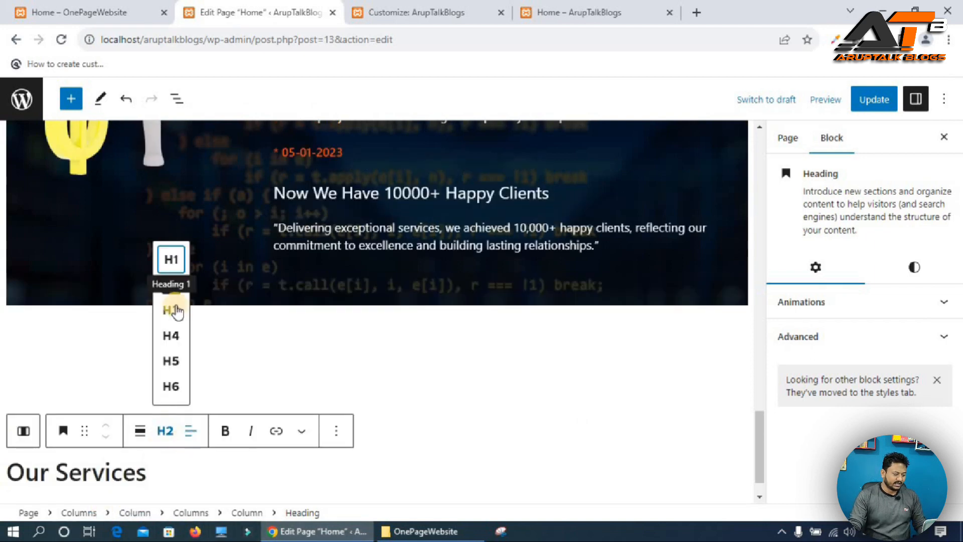
click(171, 259)
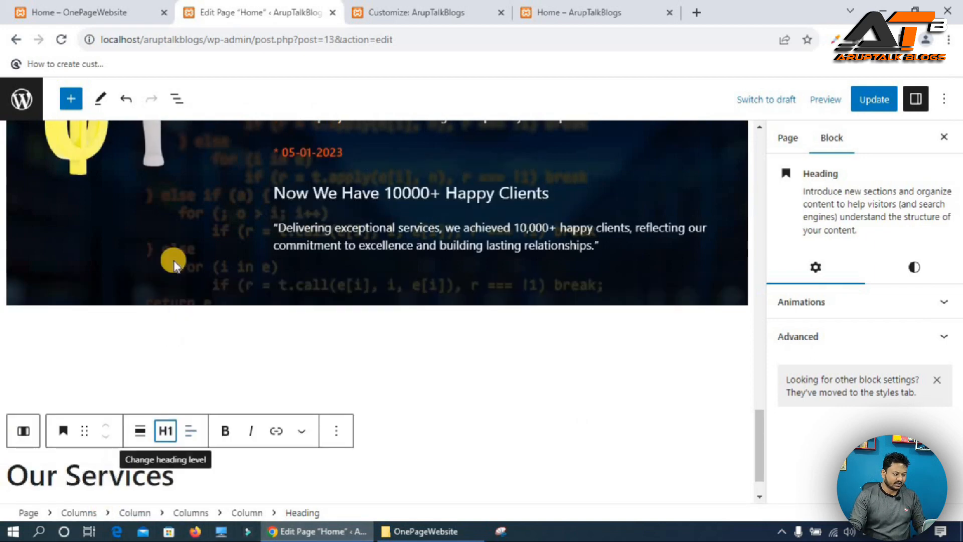
click(192, 432)
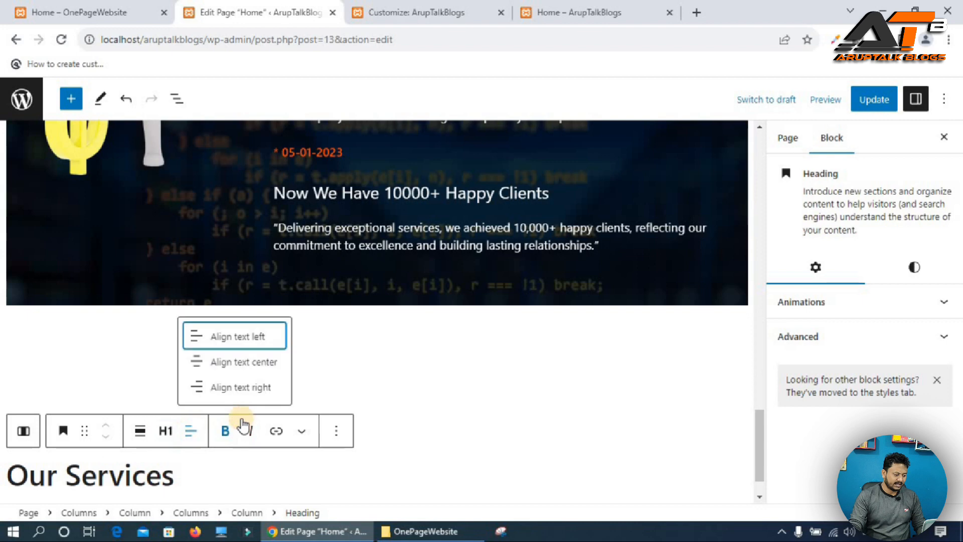
click(239, 364)
click(489, 478)
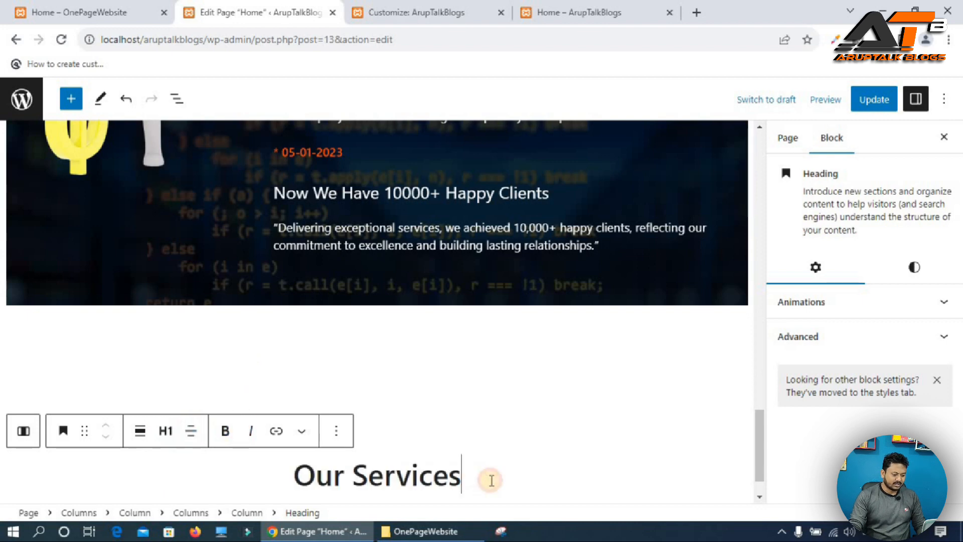
Add a Separator block below the heading and set its alignment to Align center.
key(Return)
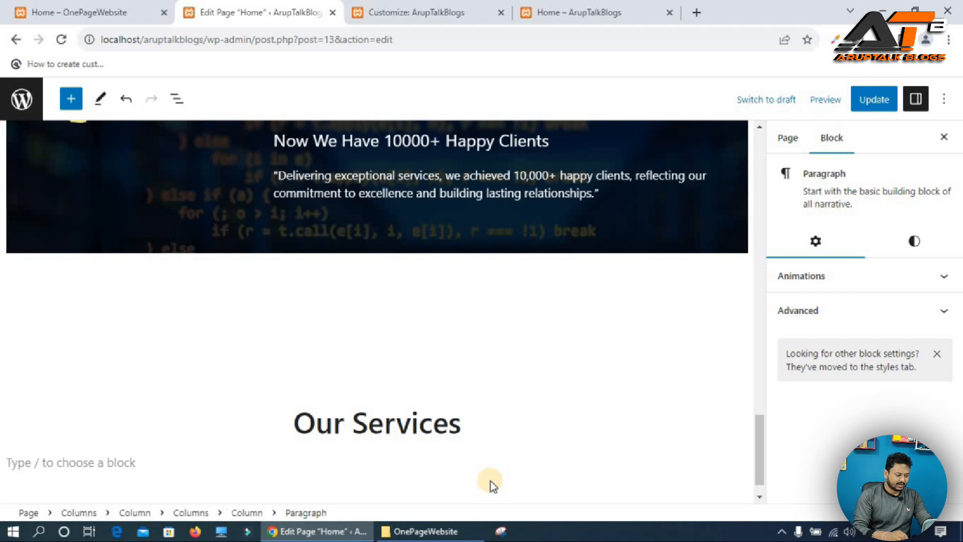
text(/sep)
key(Return)
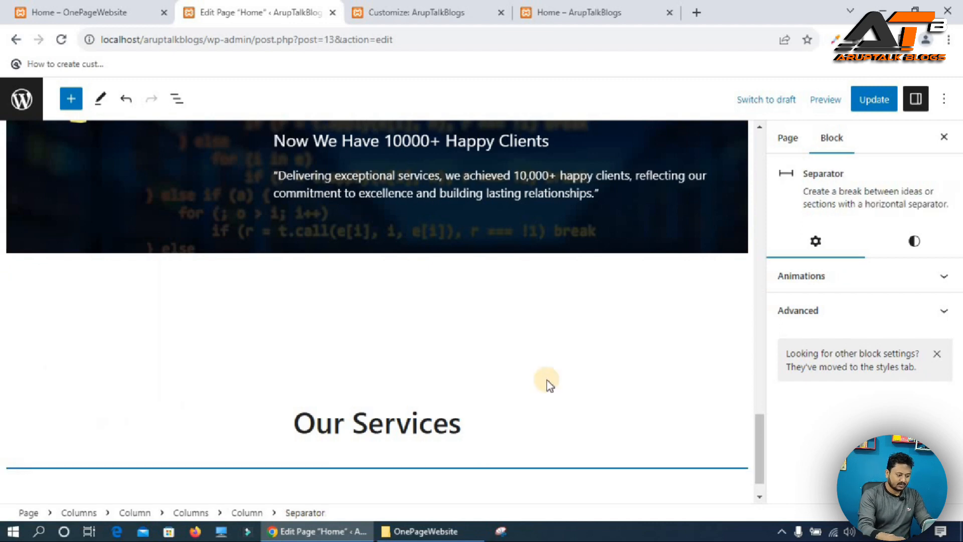
scroll(401, 401, down, 1)
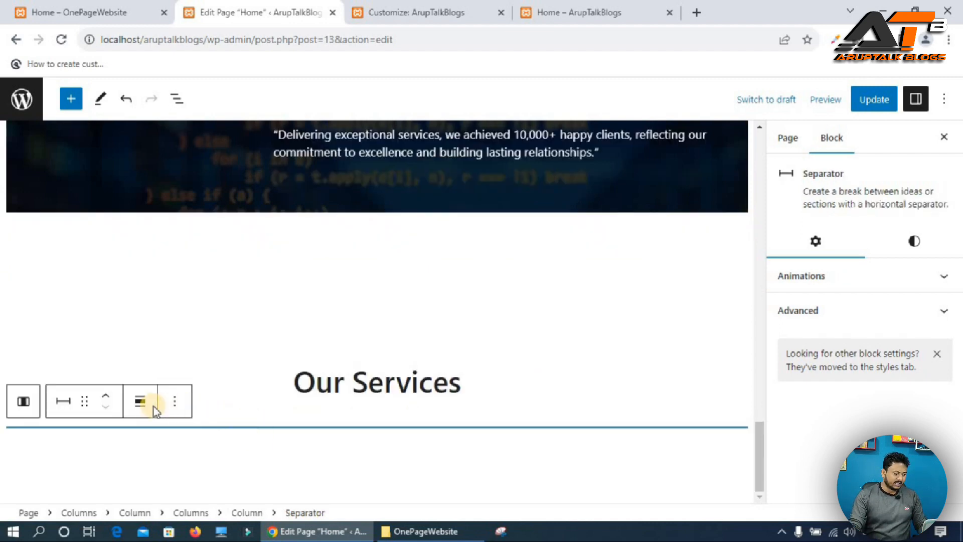
click(135, 410)
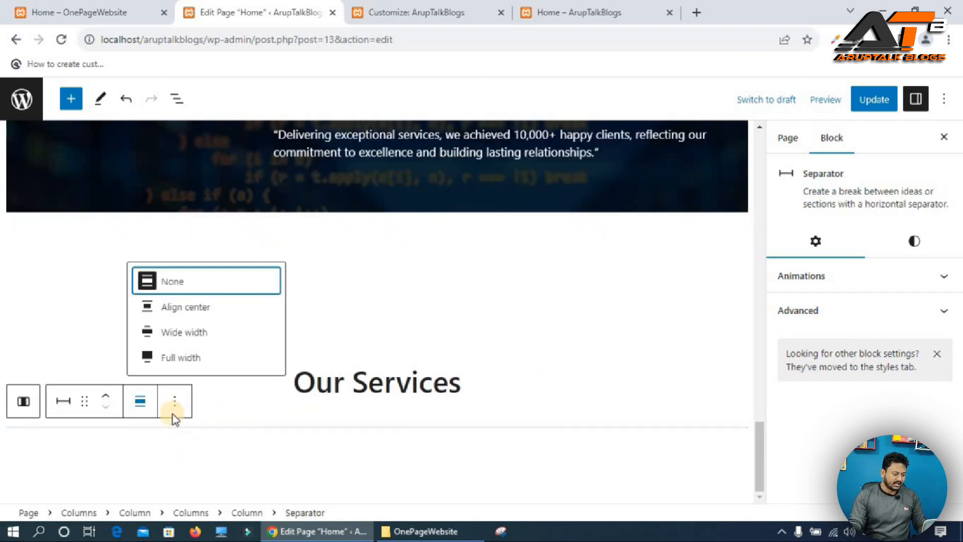
click(203, 308)
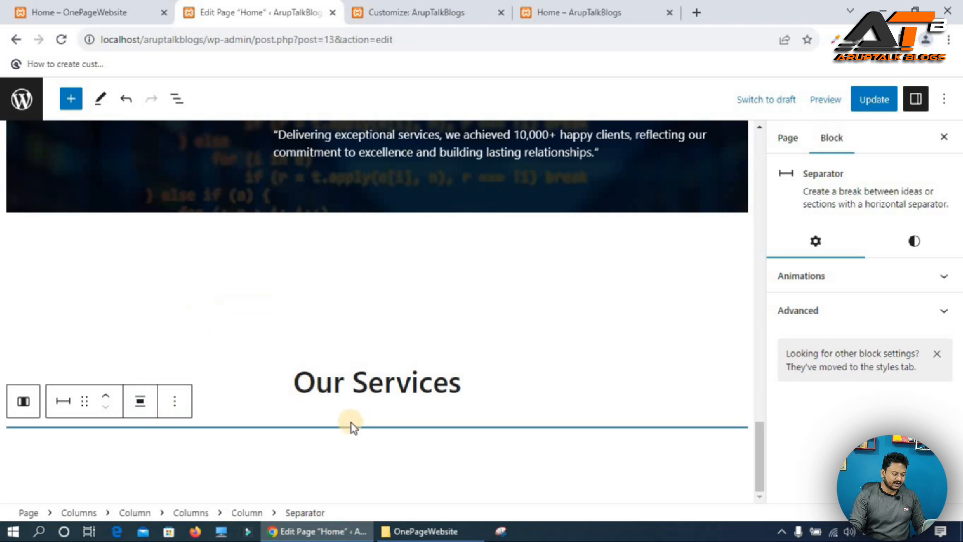
Examine the separator under the Our Services heading on the reference site.
click(95, 9)
drag(434, 279, 552, 290)
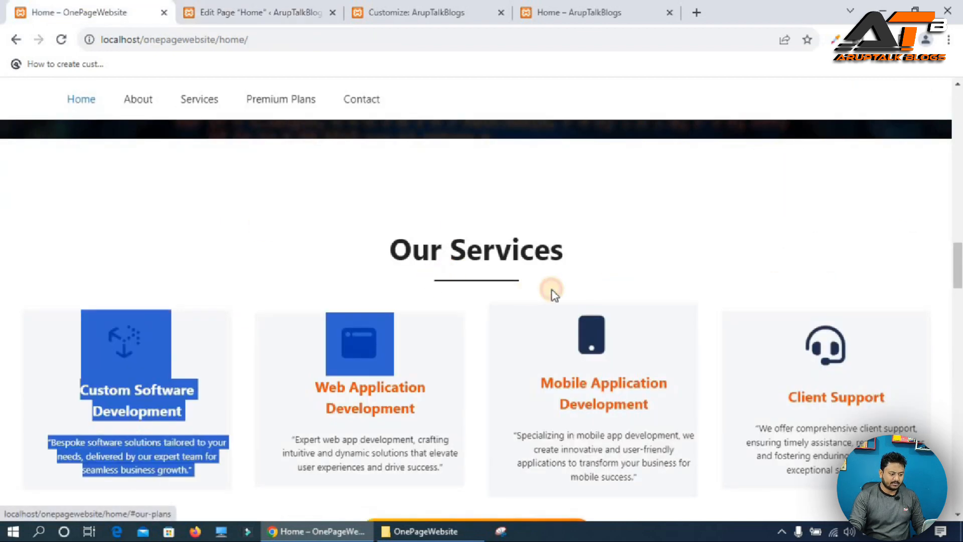
scroll(514, 228, up, 10)
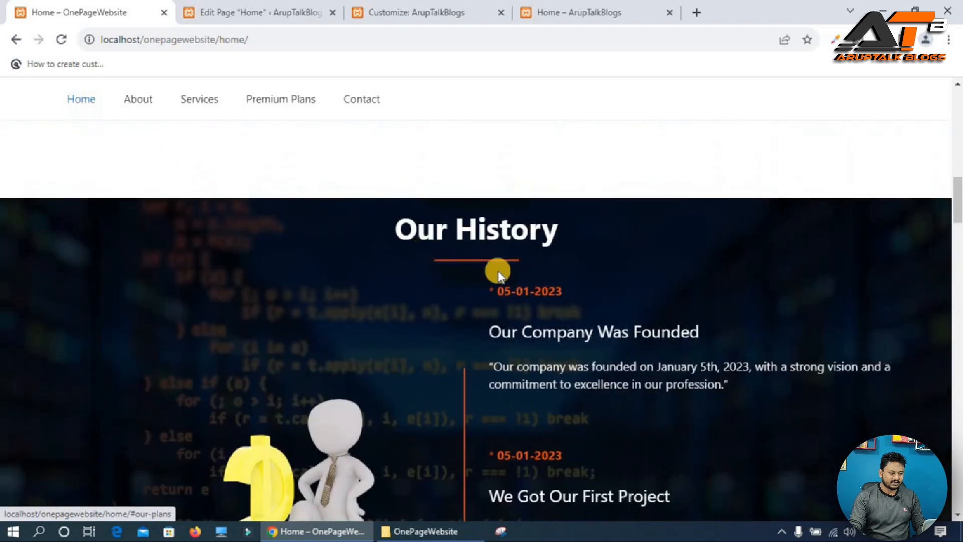
scroll(498, 275, down, 10)
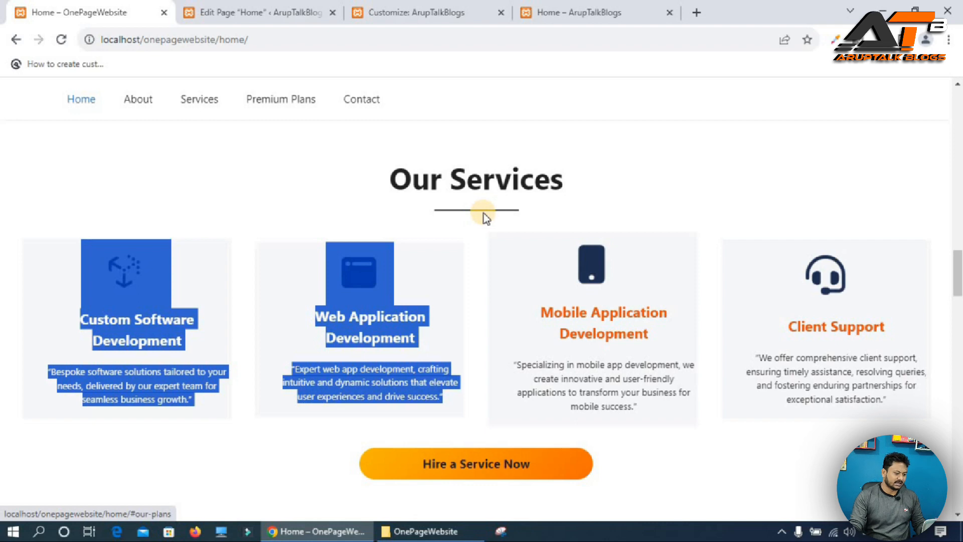
click(273, 11)
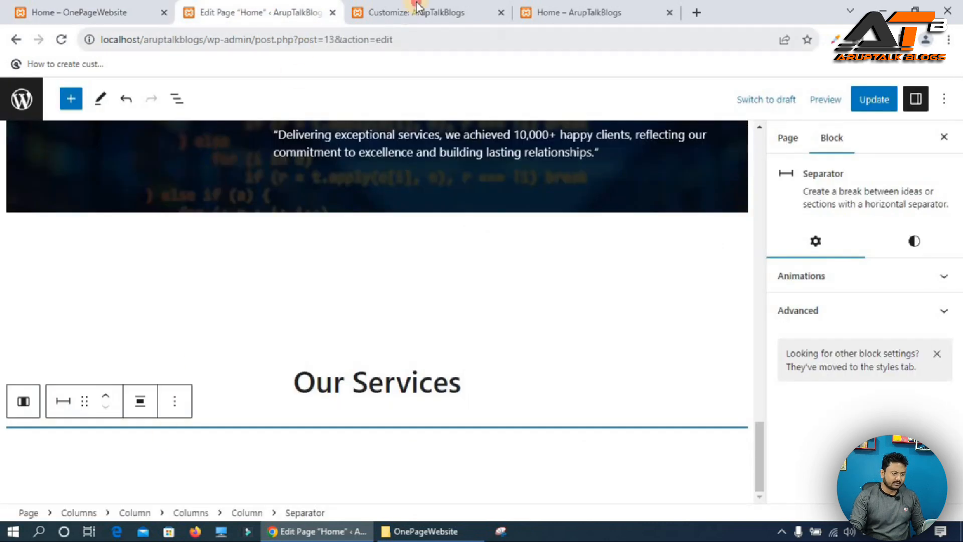
Copy the separator-size class name from the Additional CSS and assign it as the separator's additional CSS class.
click(416, 7)
mouse_move(90, 236)
mouse_down()
mouse_move(69, 234)
mouse_move(102, 235)
mouse_up()
key(ctrl+c)
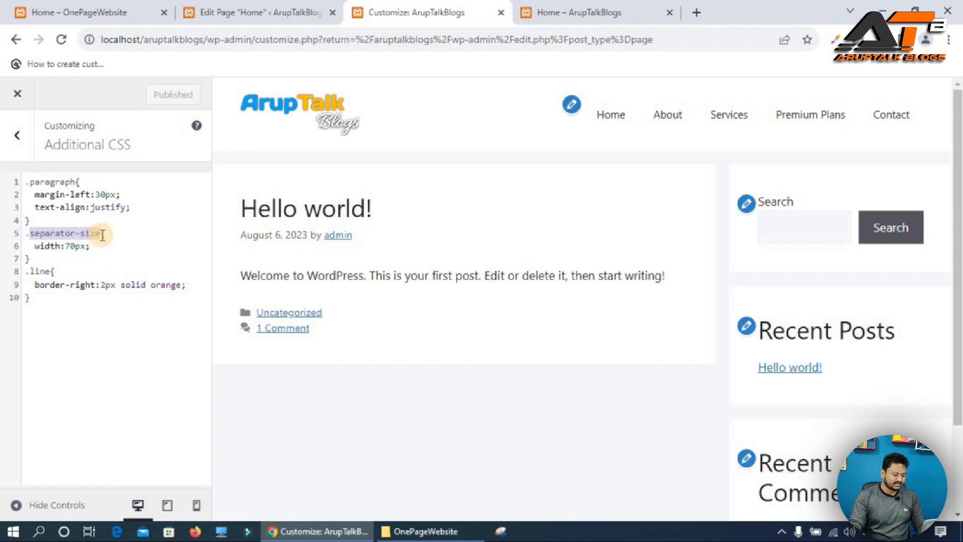
click(226, 11)
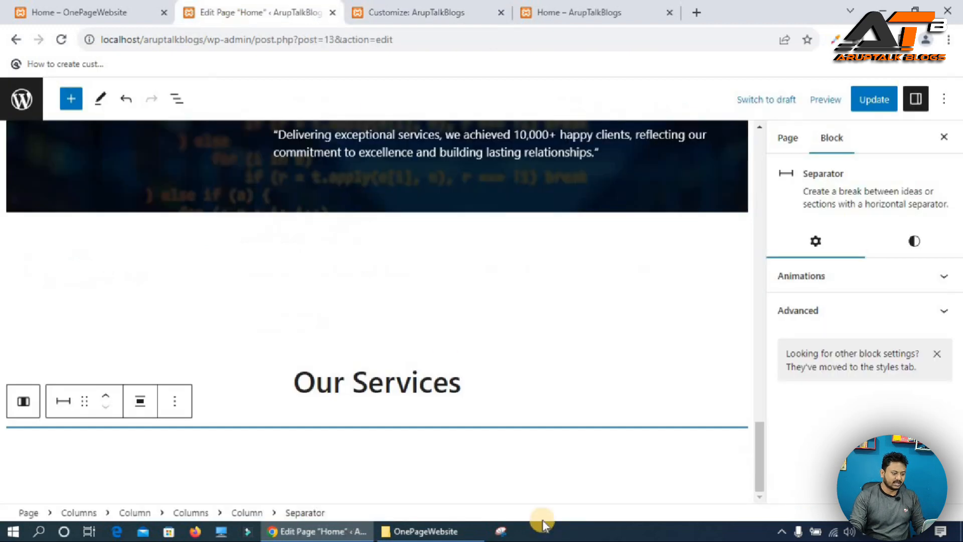
click(834, 311)
click(817, 396)
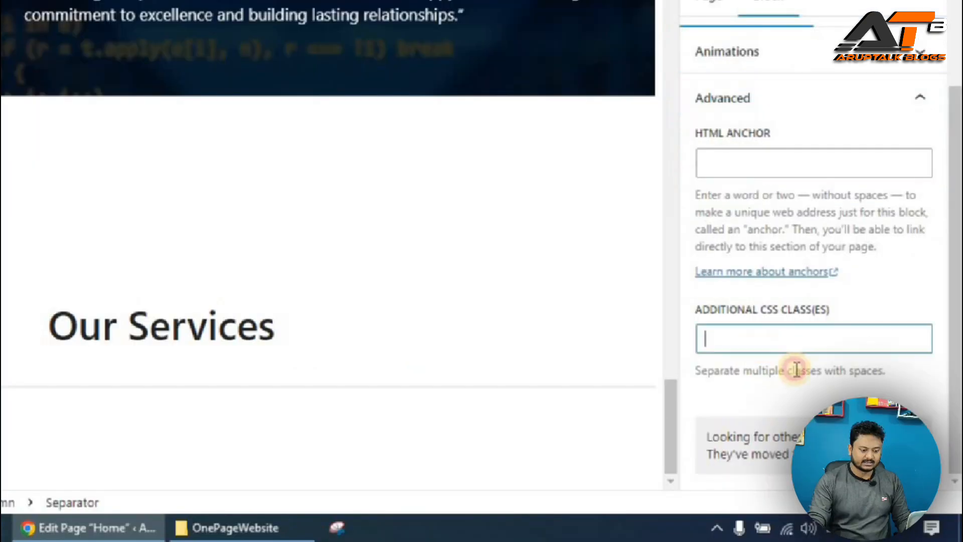
key(ctrl+v)
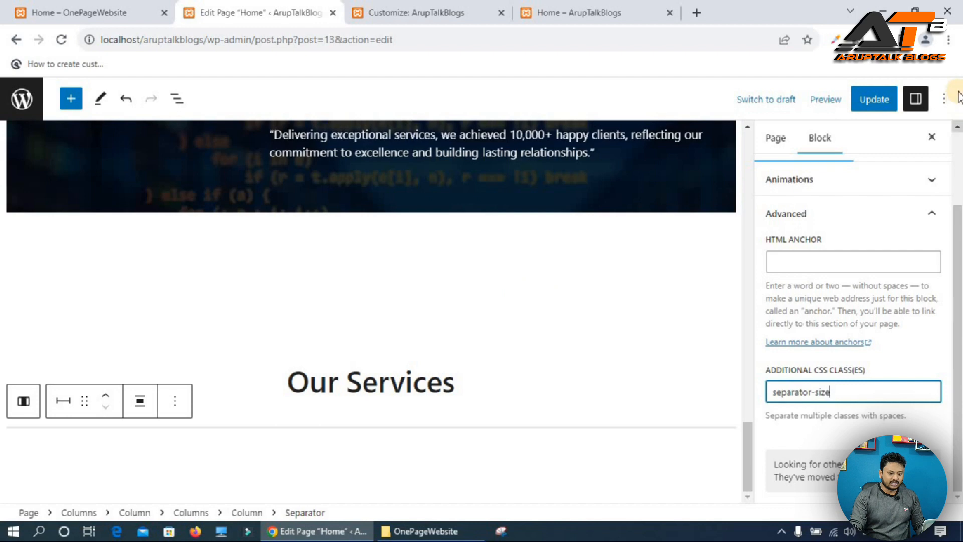
Update the page and reload the live site to view the Our Services heading.
click(873, 100)
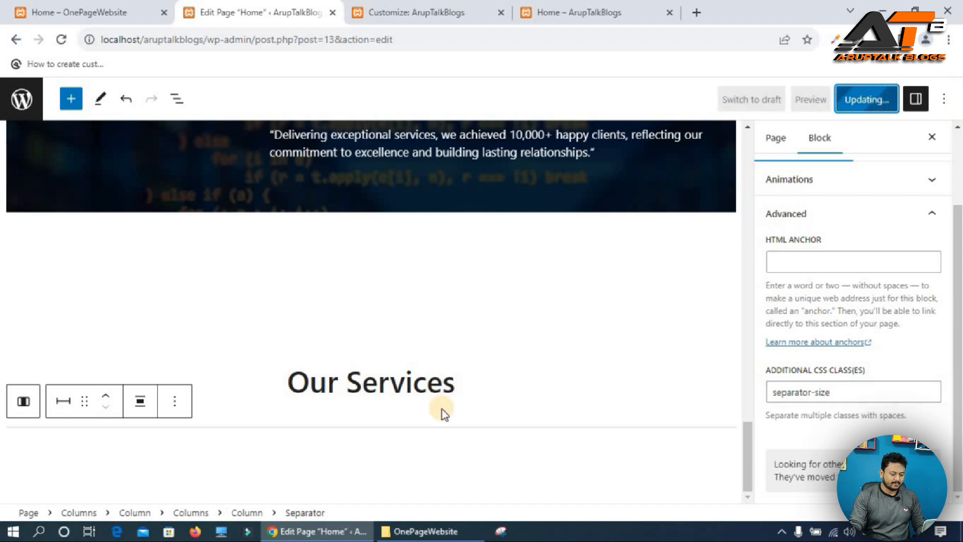
click(613, 7)
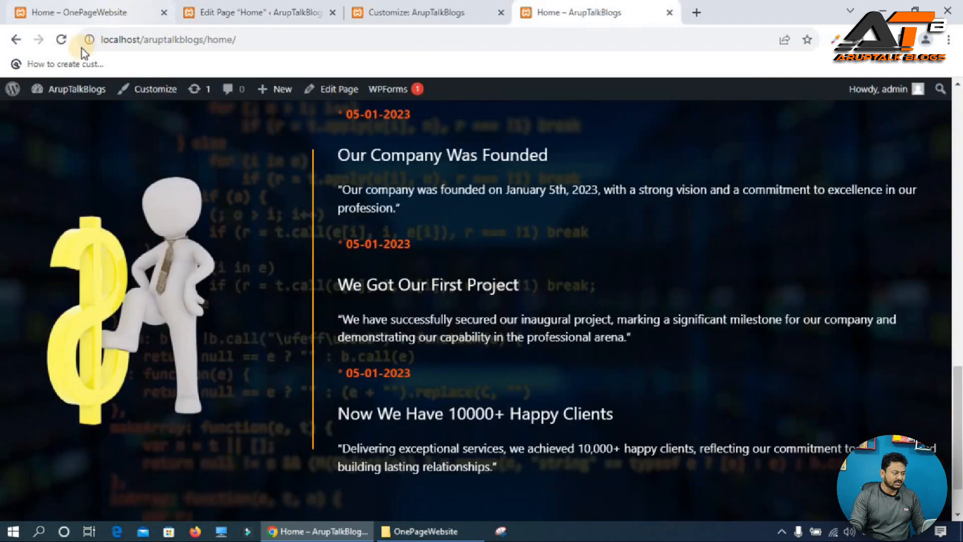
click(61, 40)
scroll(193, 143, down, 2)
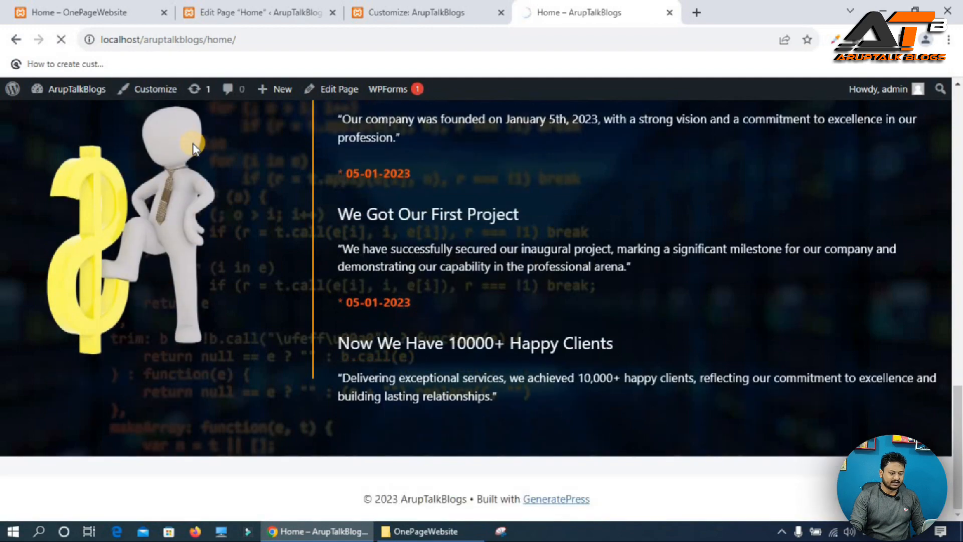
scroll(194, 144, down, 3)
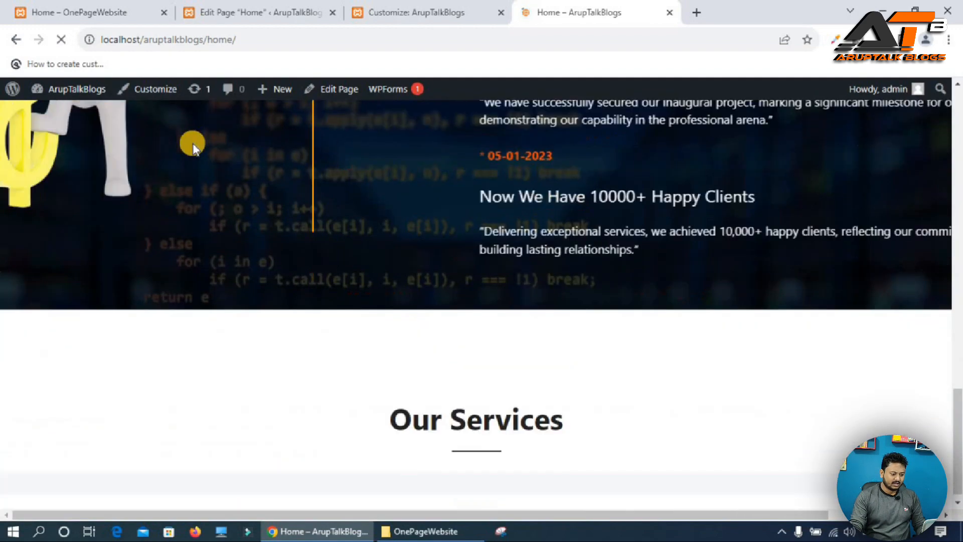
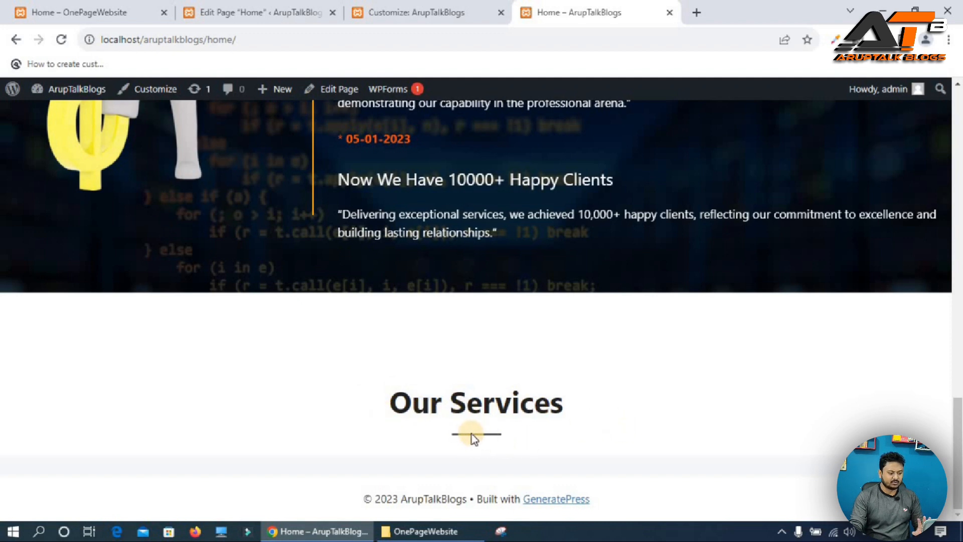
Examine the Our Services cards on the reference site.
click(106, 11)
scroll(680, 305, down, 2)
scroll(518, 228, up, 2)
click(168, 278)
click(242, 285)
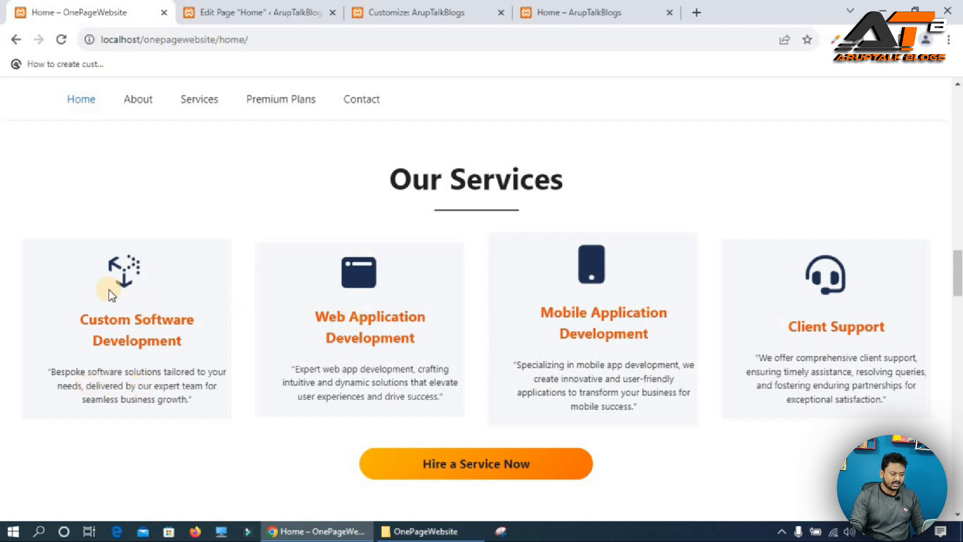
Insert a one-column Columns block below the Our Services separator and set its vertical alignment to Align middle.
click(286, 6)
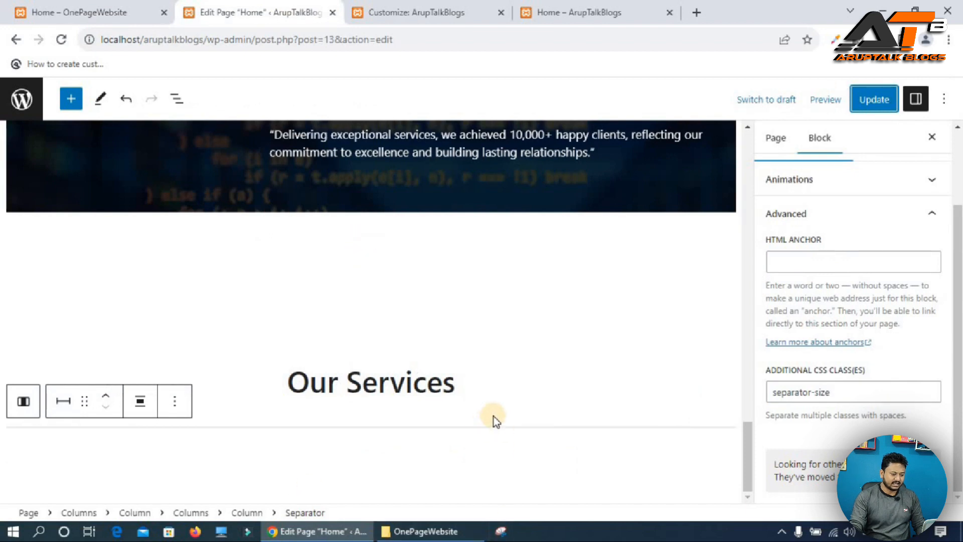
click(199, 411)
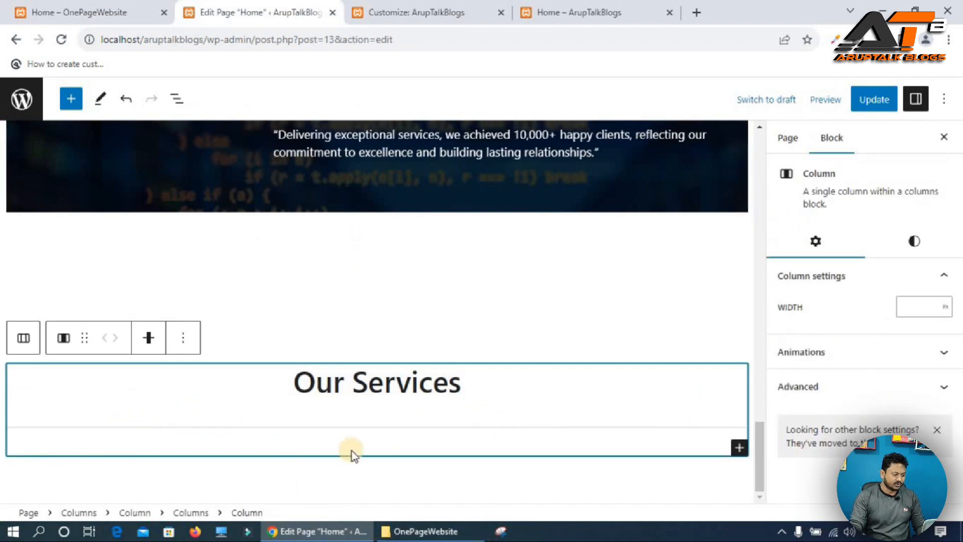
click(23, 338)
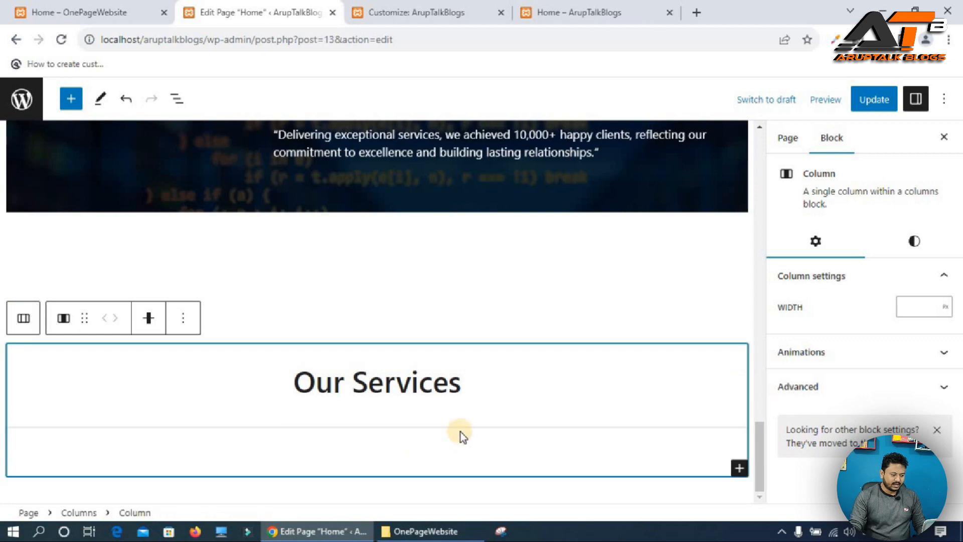
click(739, 468)
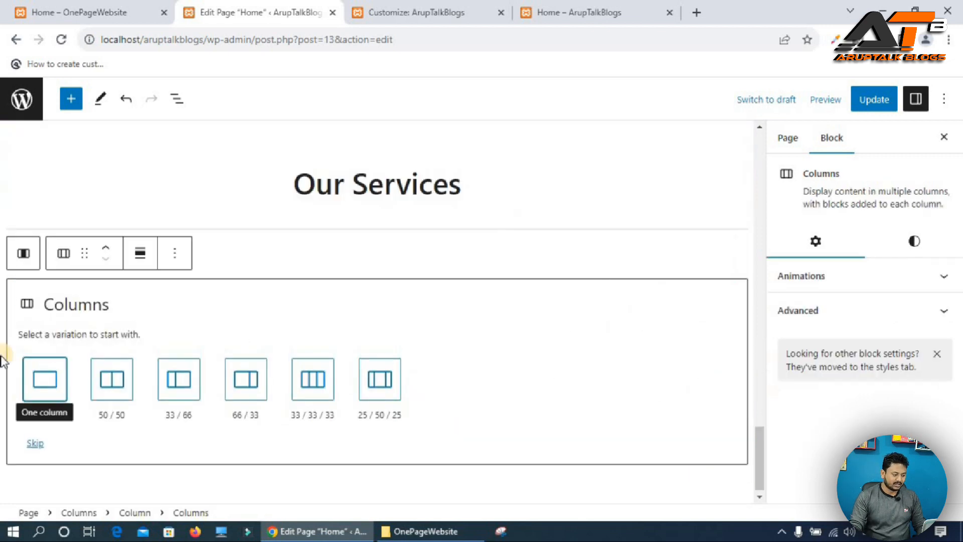
click(41, 376)
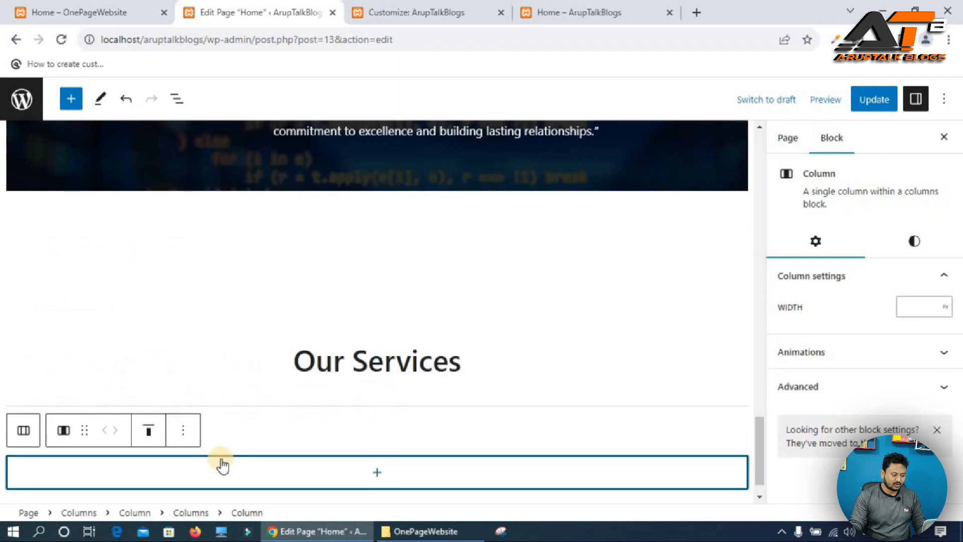
click(147, 430)
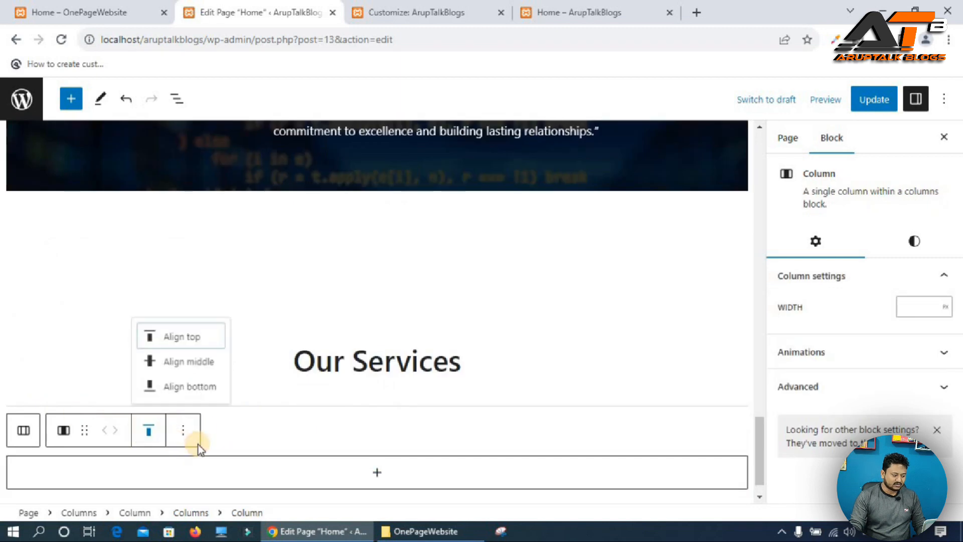
click(205, 361)
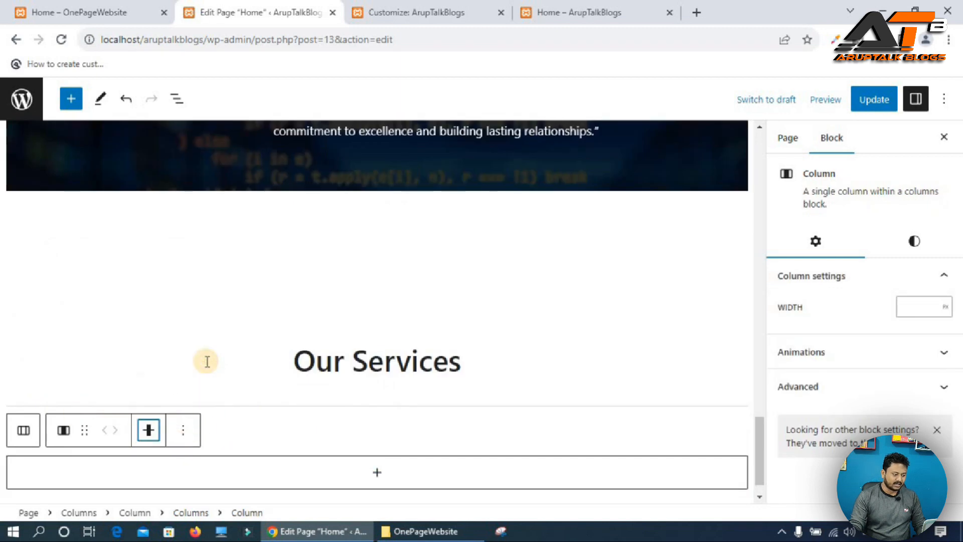
Nest another one-column Columns block inside it and set the inner column's vertical alignment to Align middle.
click(376, 474)
click(444, 301)
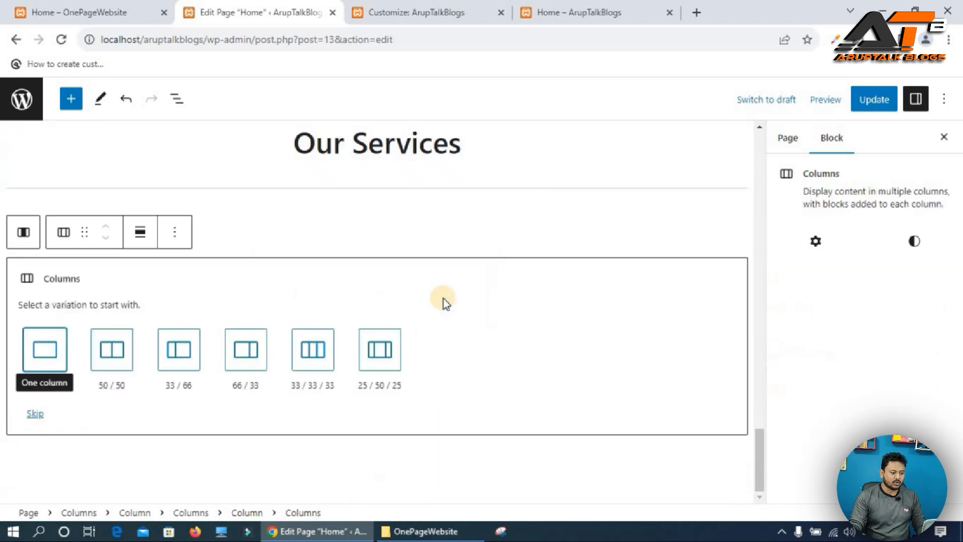
click(51, 356)
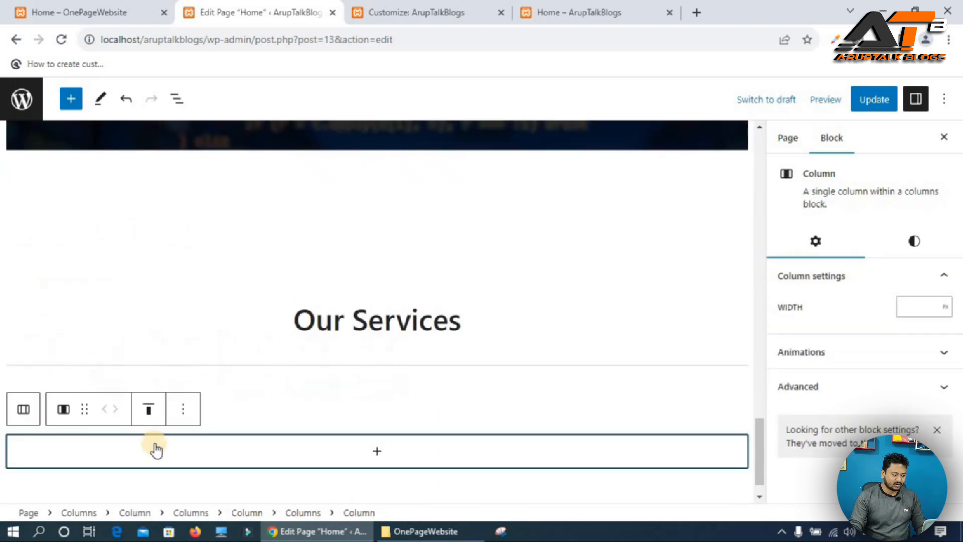
click(148, 409)
click(205, 341)
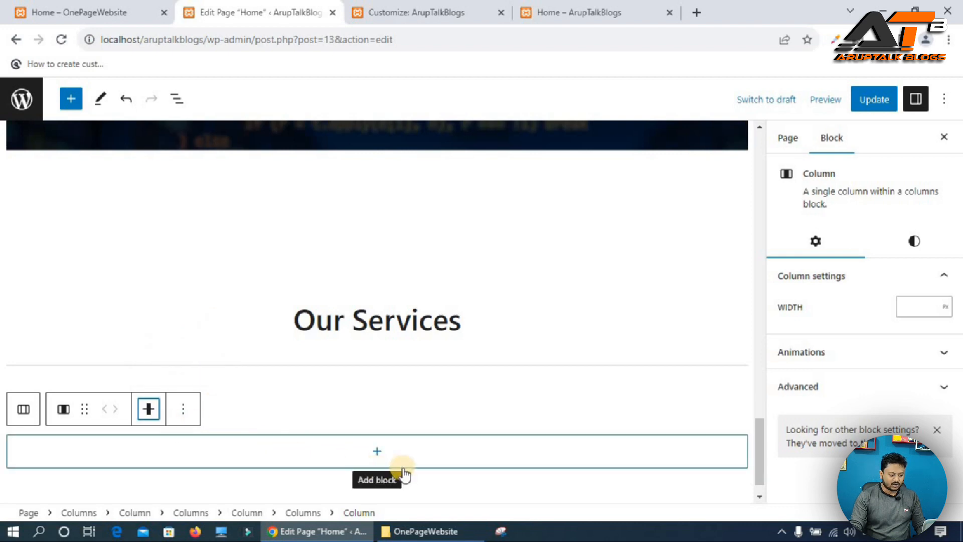
Set the inner column's width to 80 %.
click(917, 307)
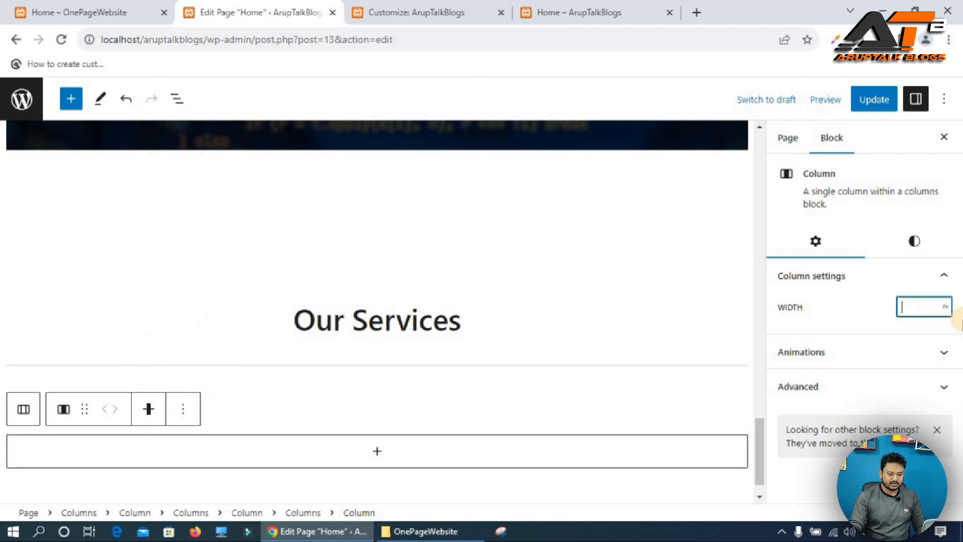
text(80)
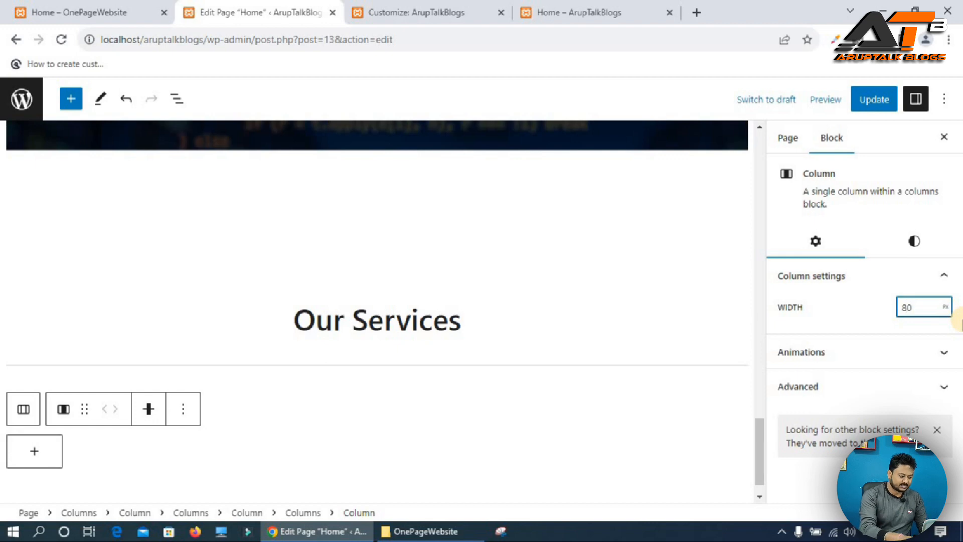
click(945, 307)
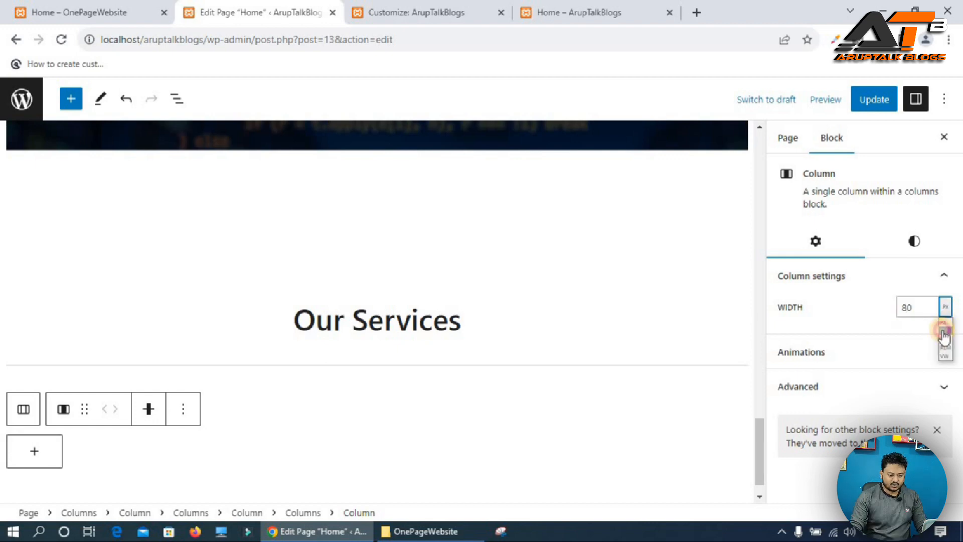
click(944, 331)
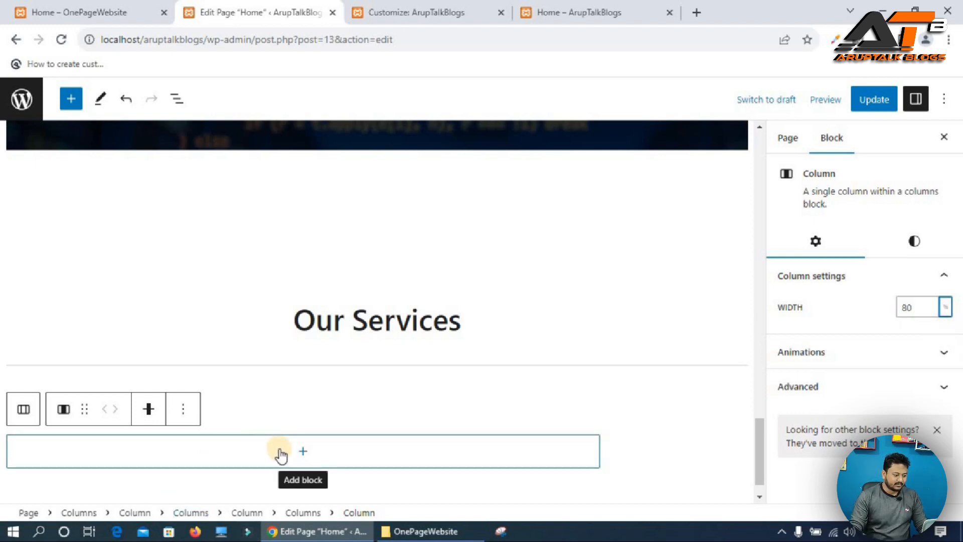
Insert a Columns block with four columns inside the 80 % column.
click(250, 449)
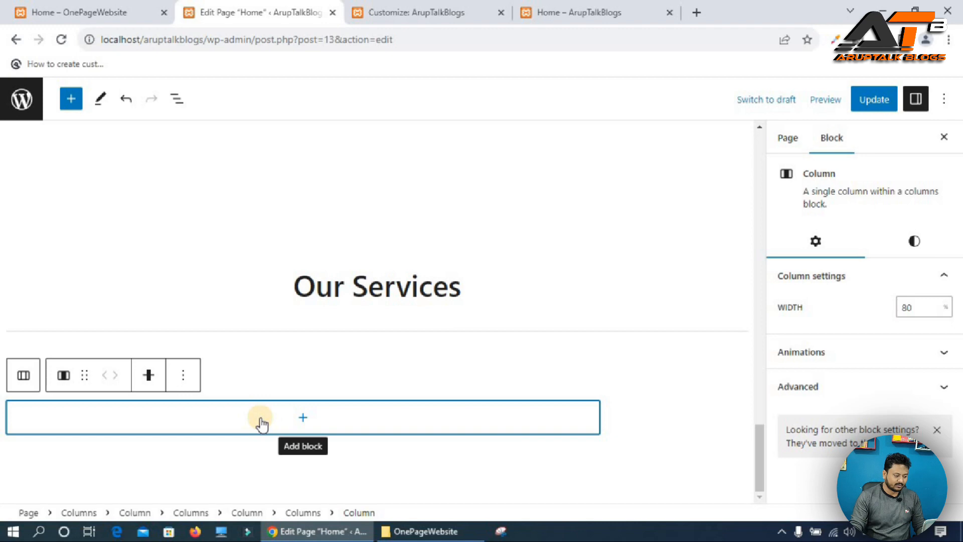
click(248, 416)
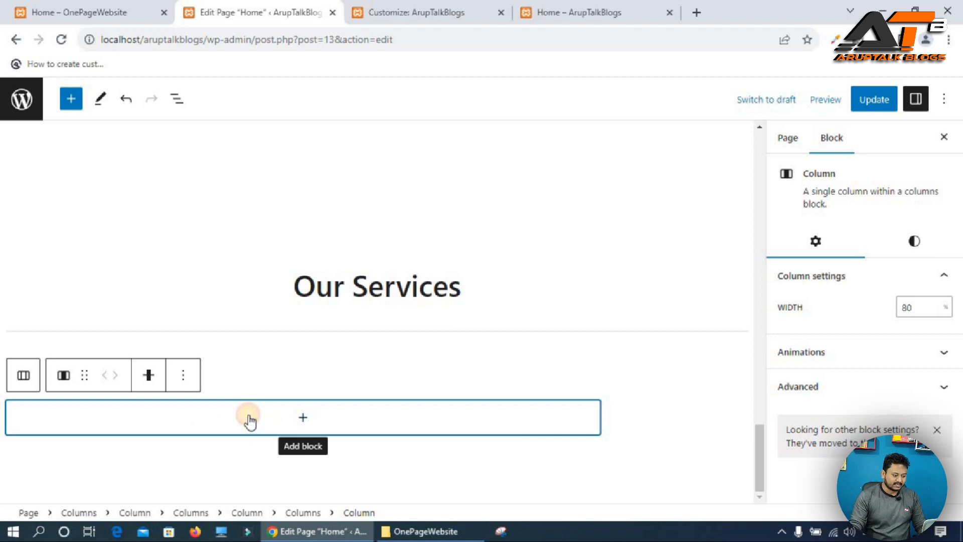
click(382, 248)
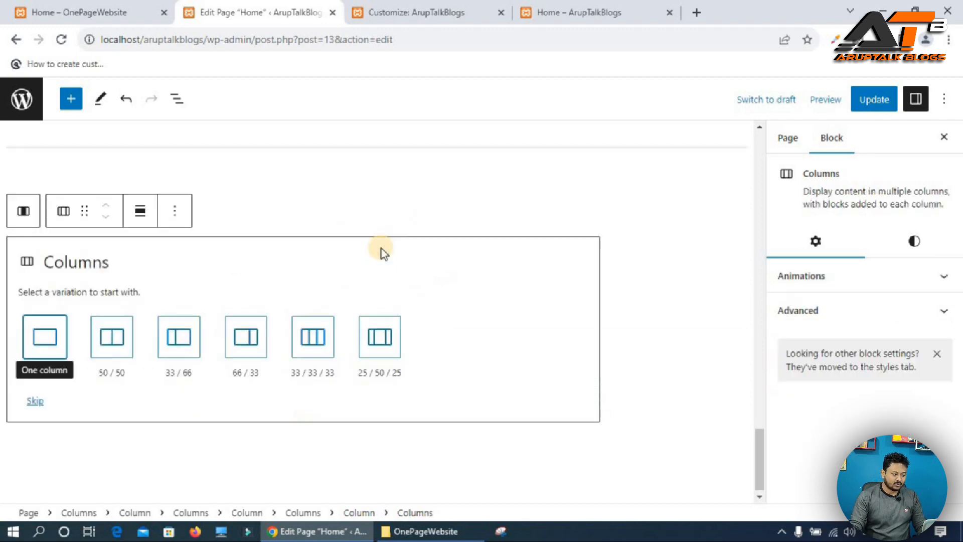
click(312, 335)
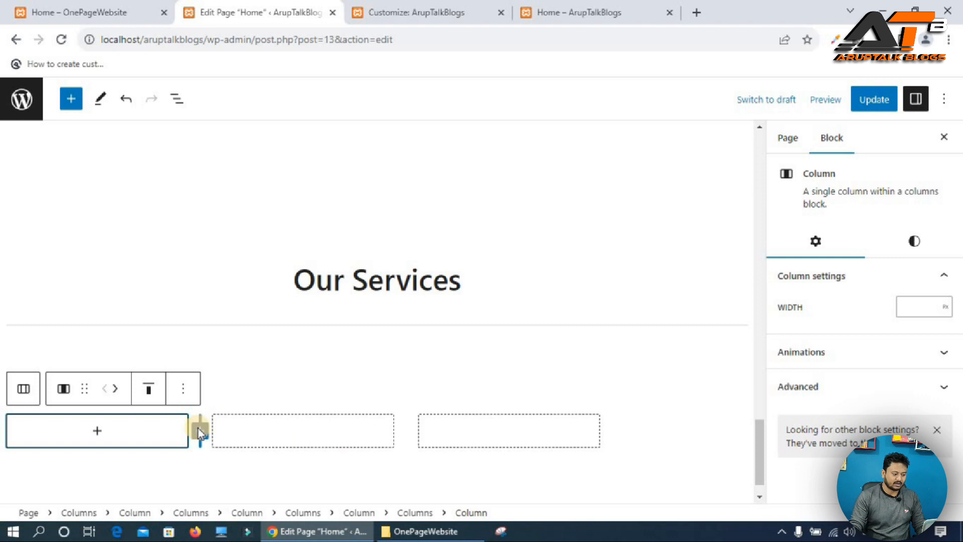
click(199, 430)
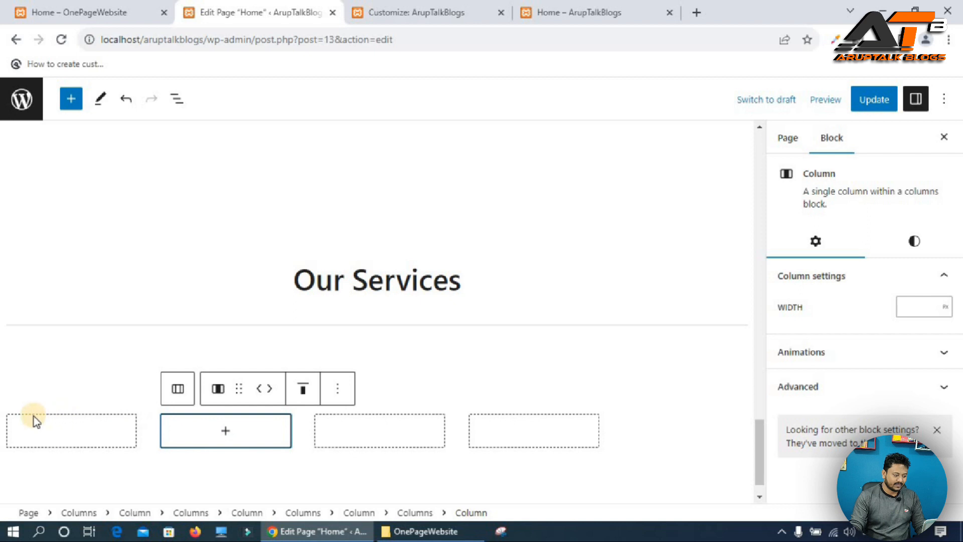
Set the four-column block's vertical alignment to Align middle.
click(178, 389)
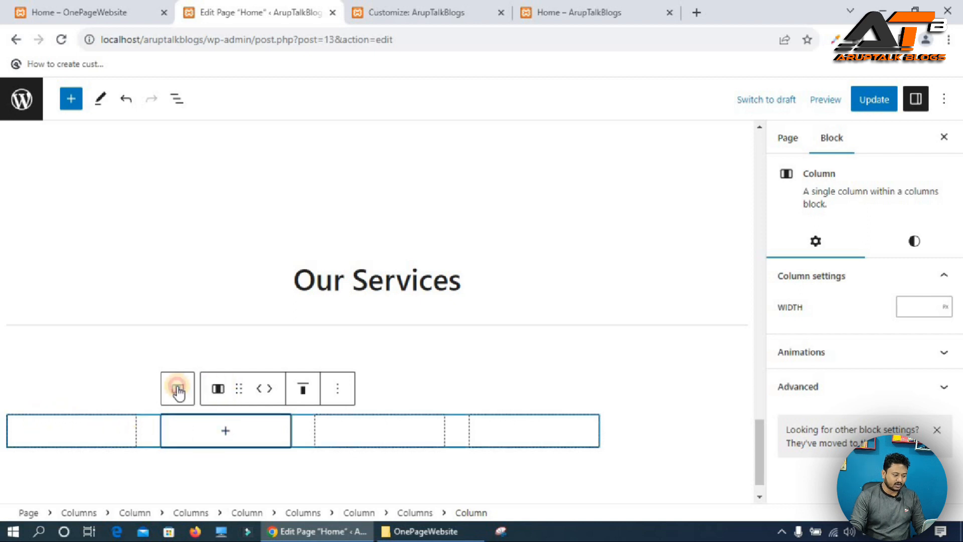
click(176, 388)
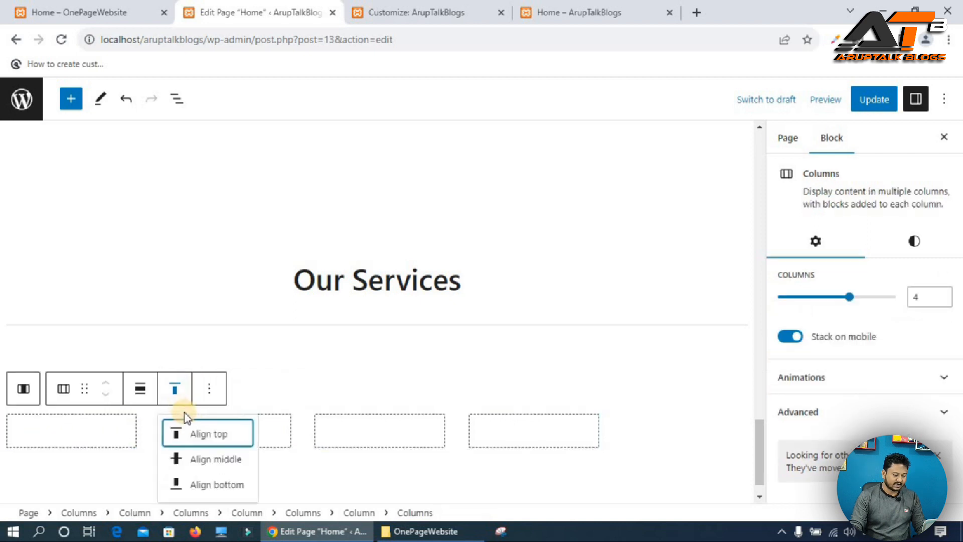
click(200, 458)
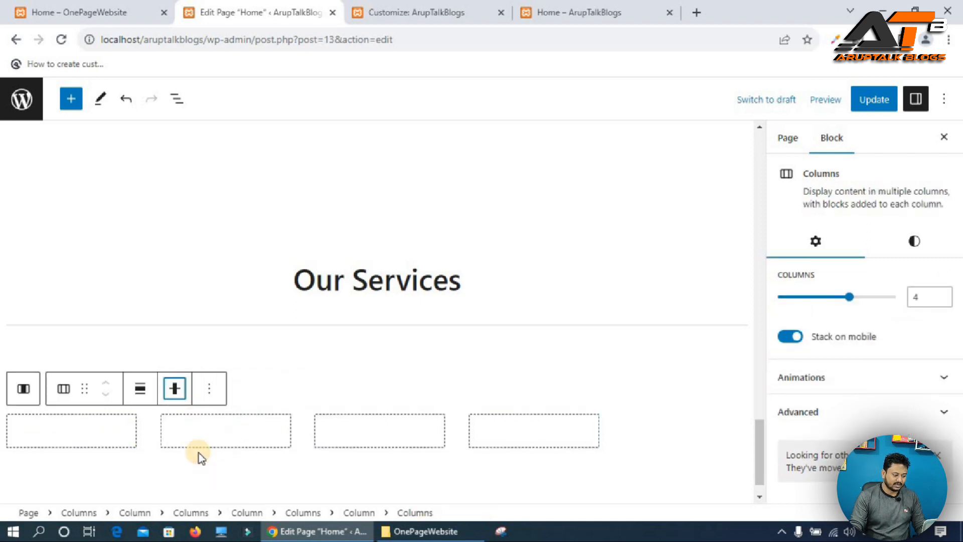
Add the custome software.png image to the first column, align it center and shrink it slightly.
click(72, 434)
click(72, 432)
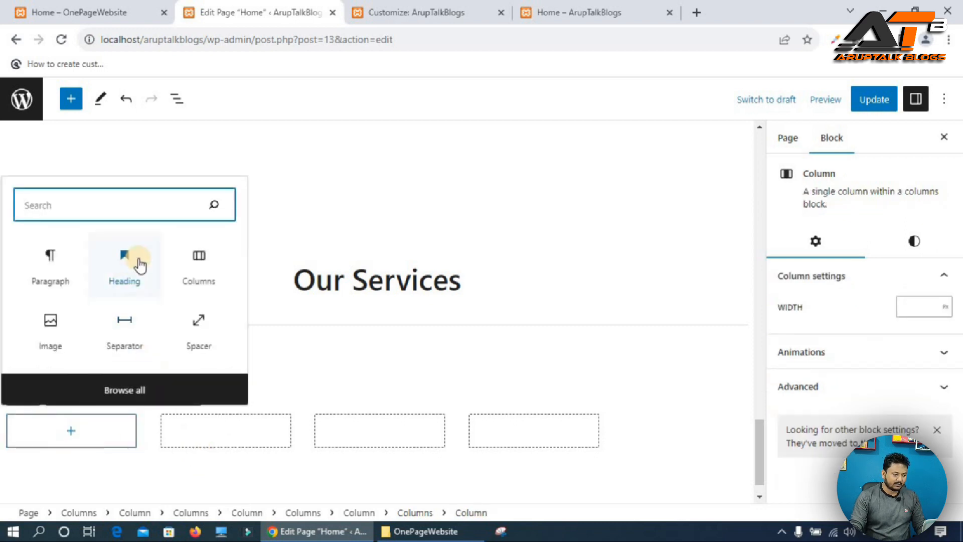
click(51, 326)
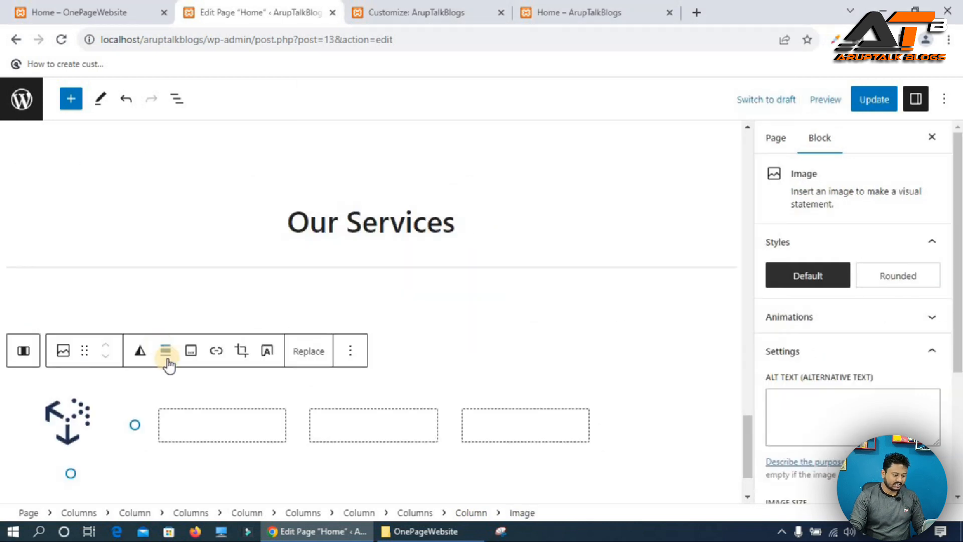
click(166, 350)
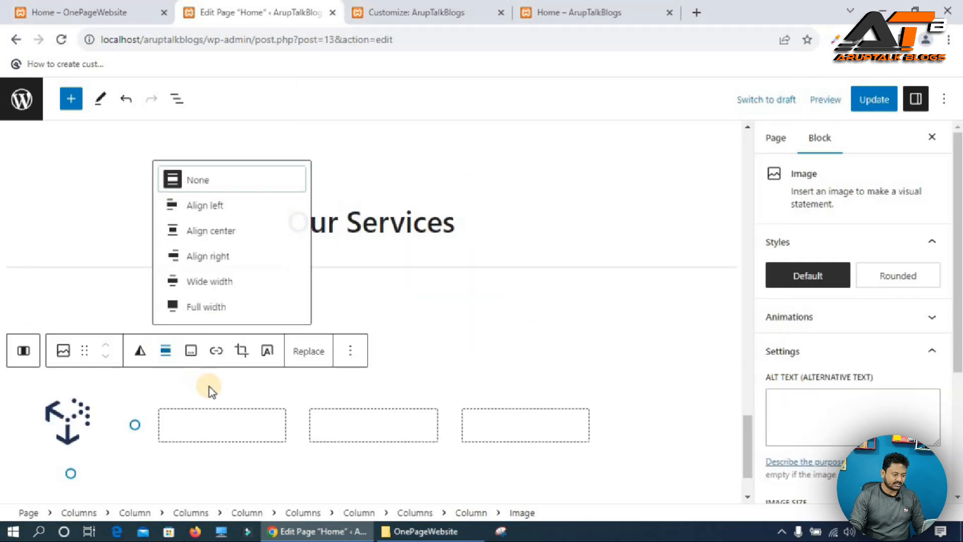
click(221, 231)
drag(69, 470, 75, 446)
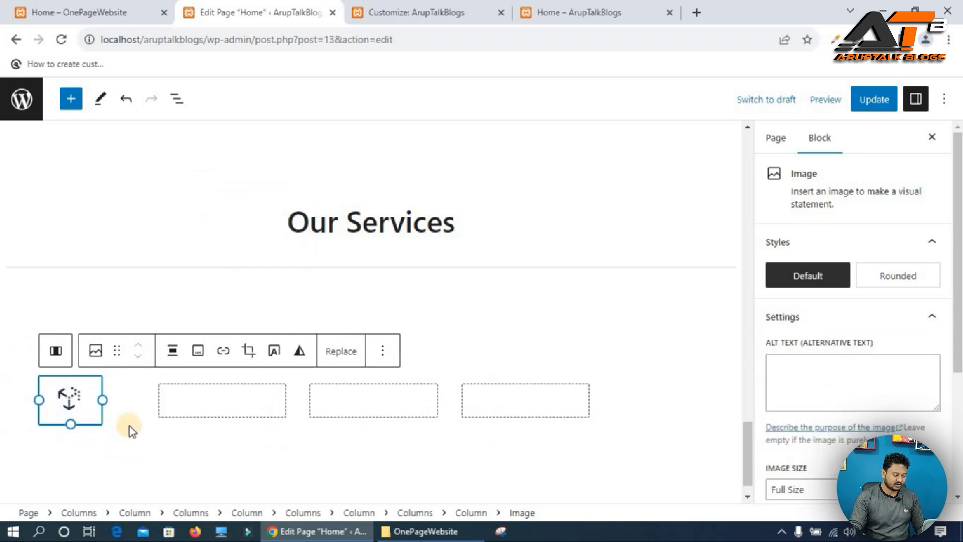
Copy the Custom Software Development title from the reference site's first service card.
click(101, 11)
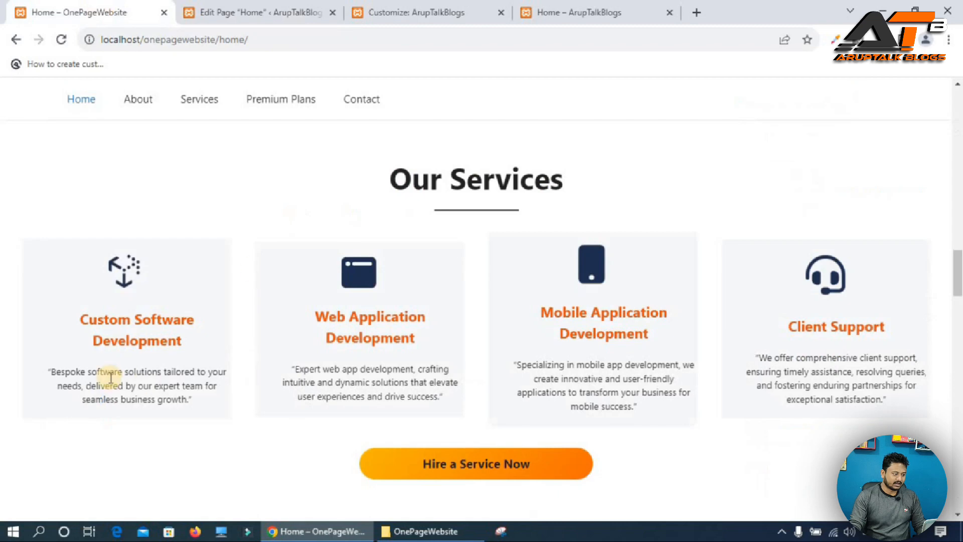
triple_click(90, 315)
key(ctrl+c)
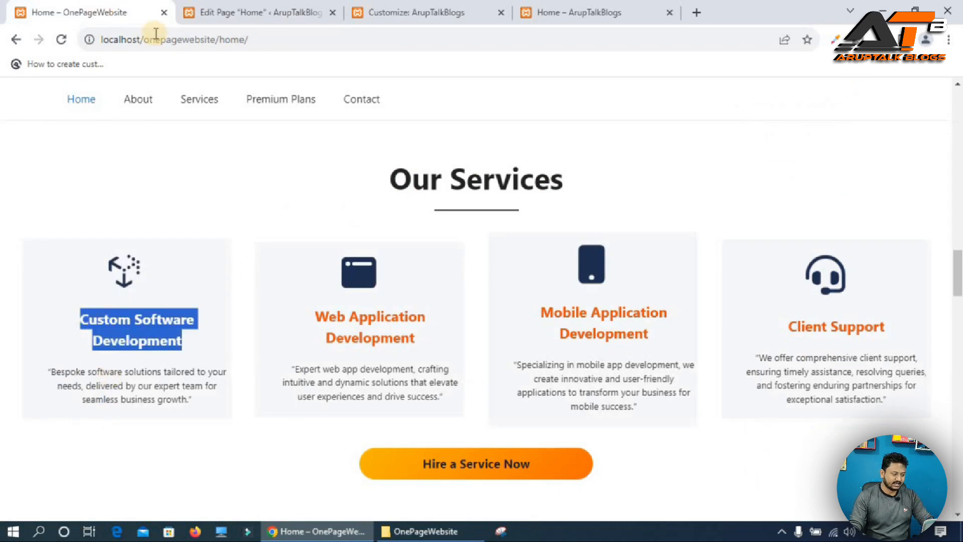
click(247, 10)
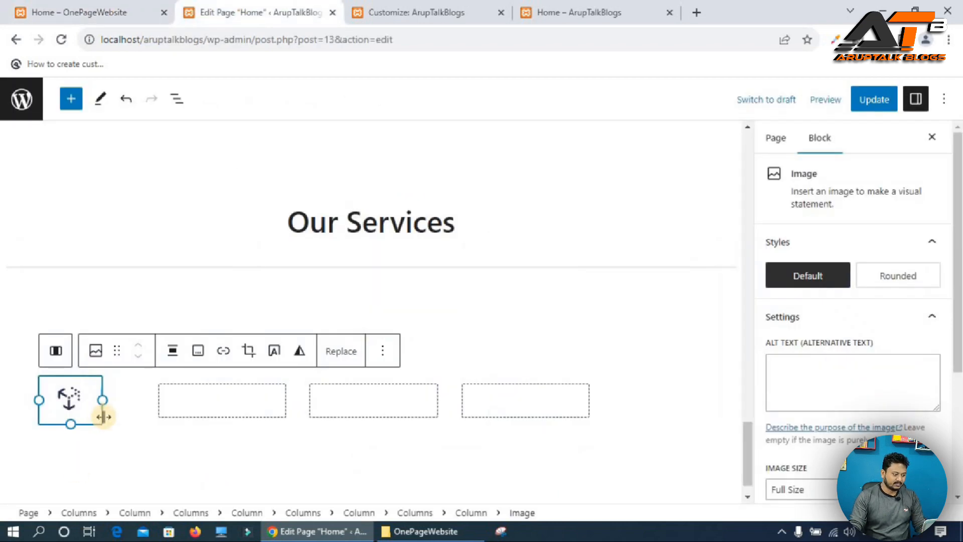
Add a center-aligned H4 heading below the icon and paste Custom Software Development into it.
click(55, 351)
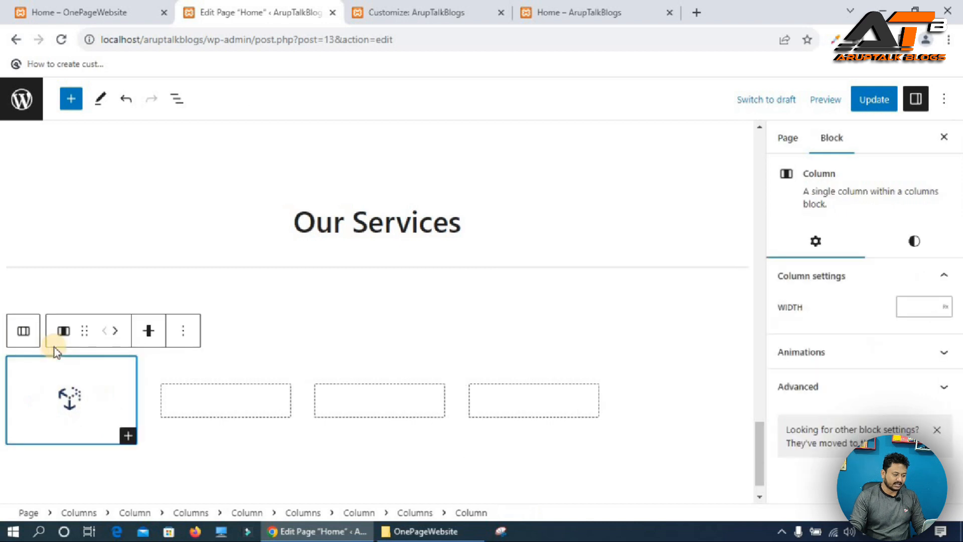
click(125, 435)
click(240, 278)
click(166, 425)
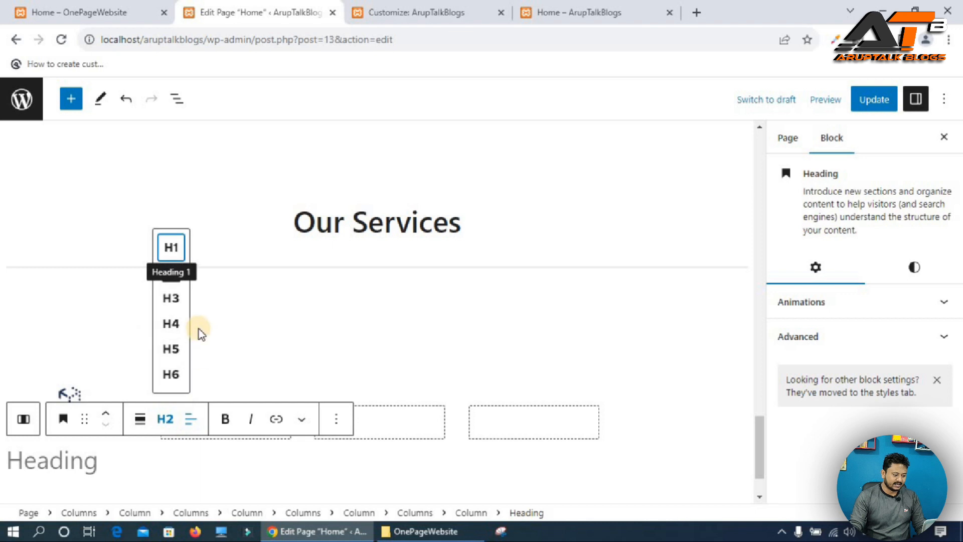
click(171, 325)
click(191, 419)
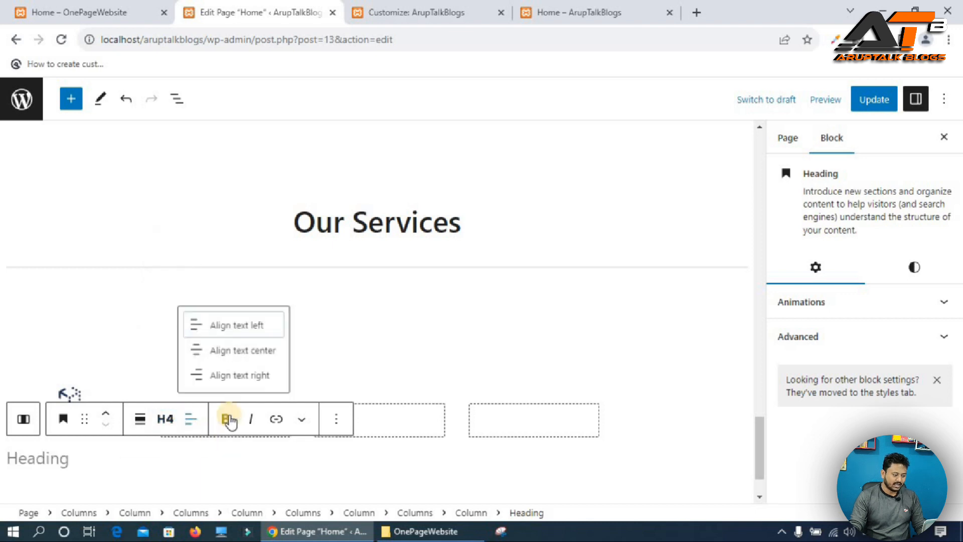
click(245, 352)
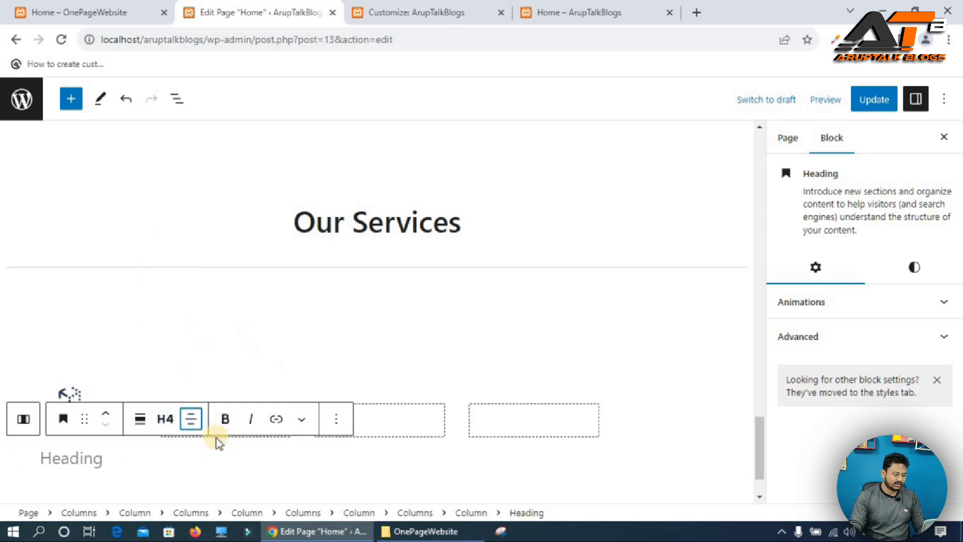
click(56, 461)
key(ctrl+v)
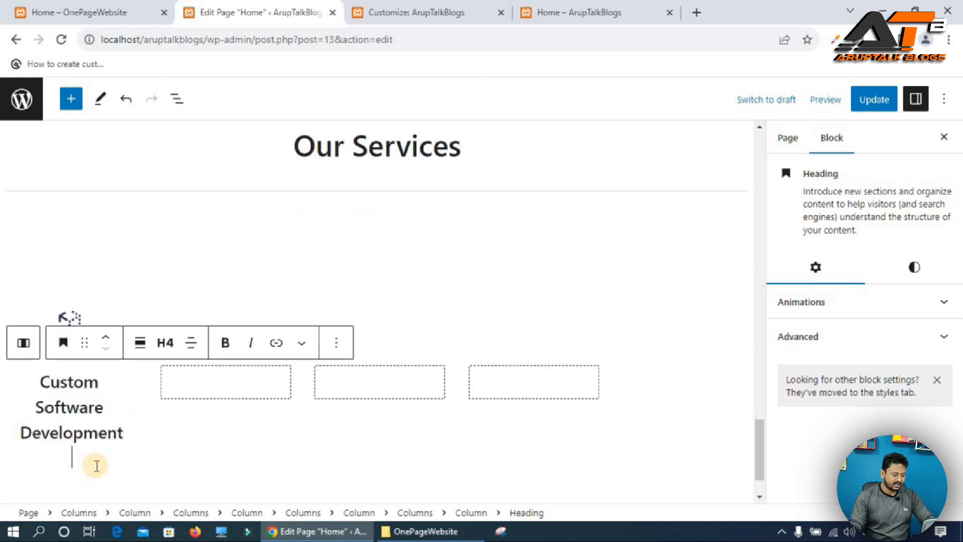
Add a center-aligned paragraph below the heading containing the description copied from the reference site's first service card.
key(BackSpace)
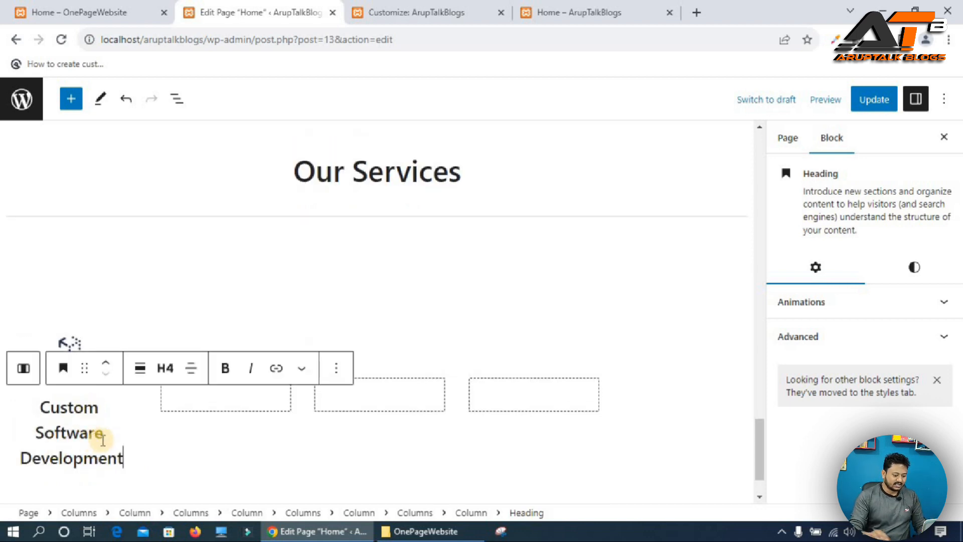
key(Return)
click(120, 10)
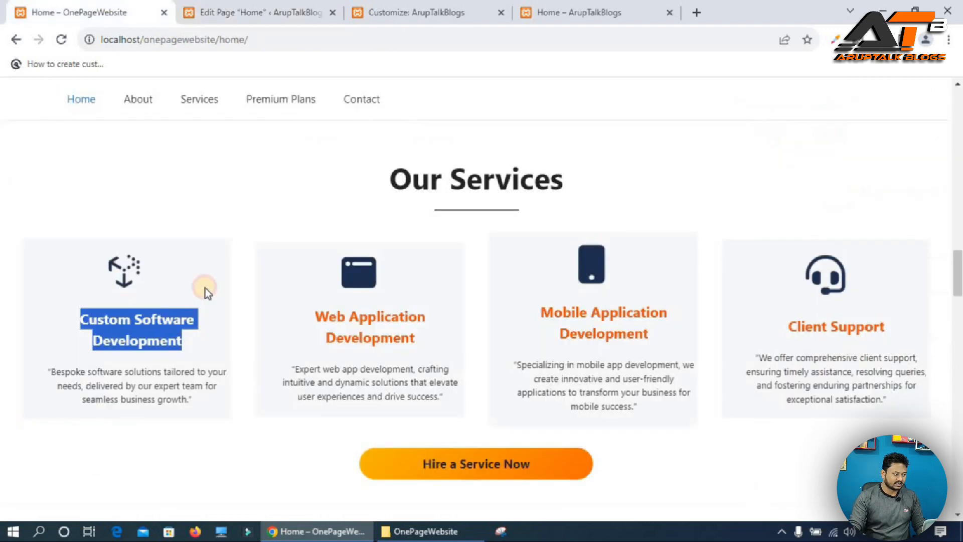
triple_click(140, 375)
key(ctrl+c)
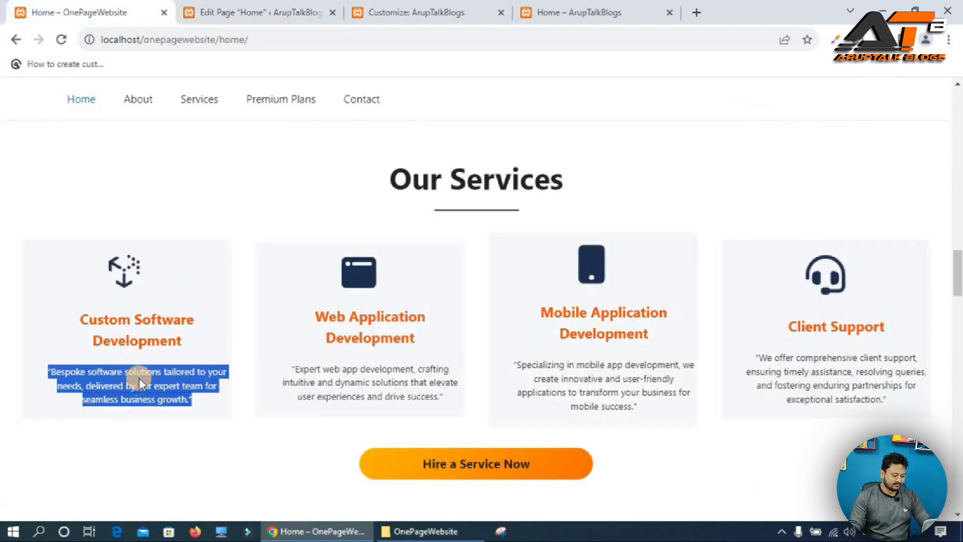
click(240, 11)
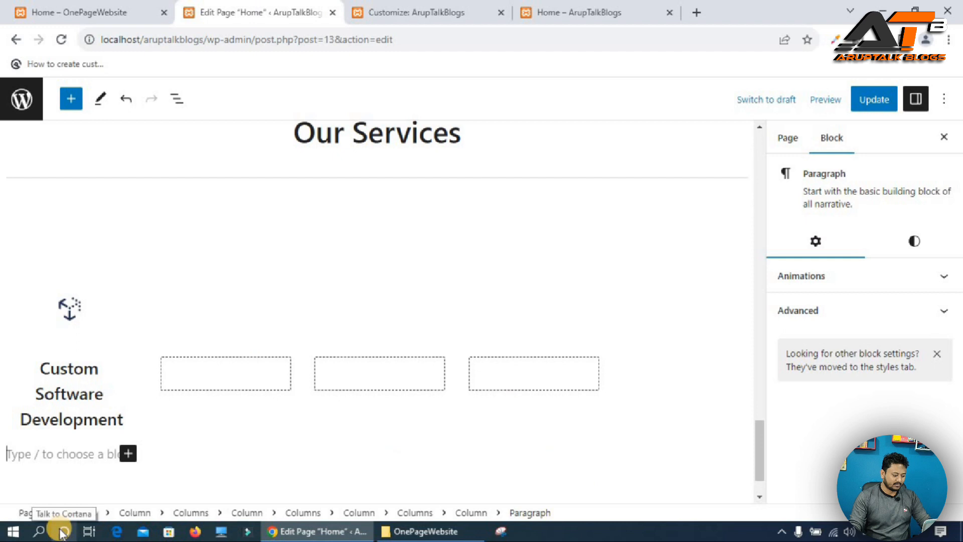
key(ctrl+v)
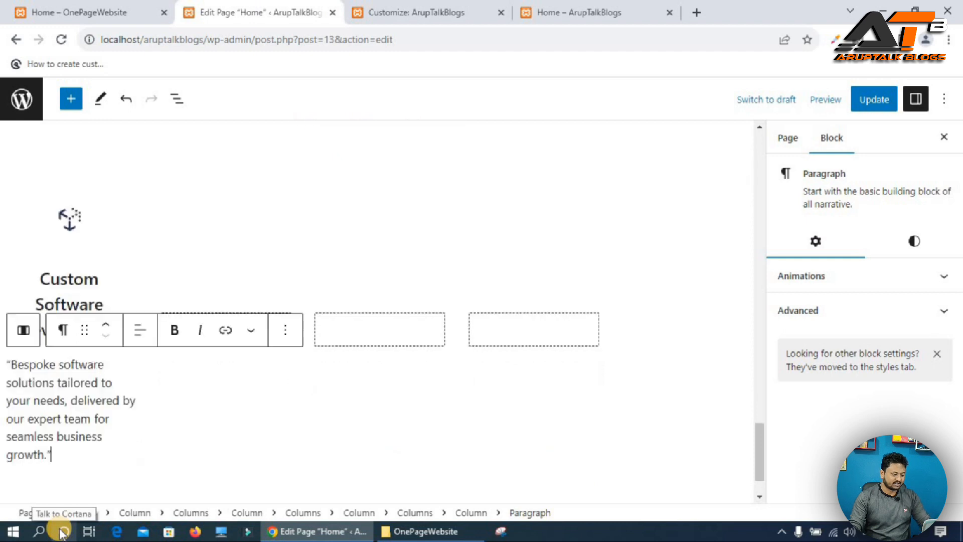
click(145, 333)
click(196, 402)
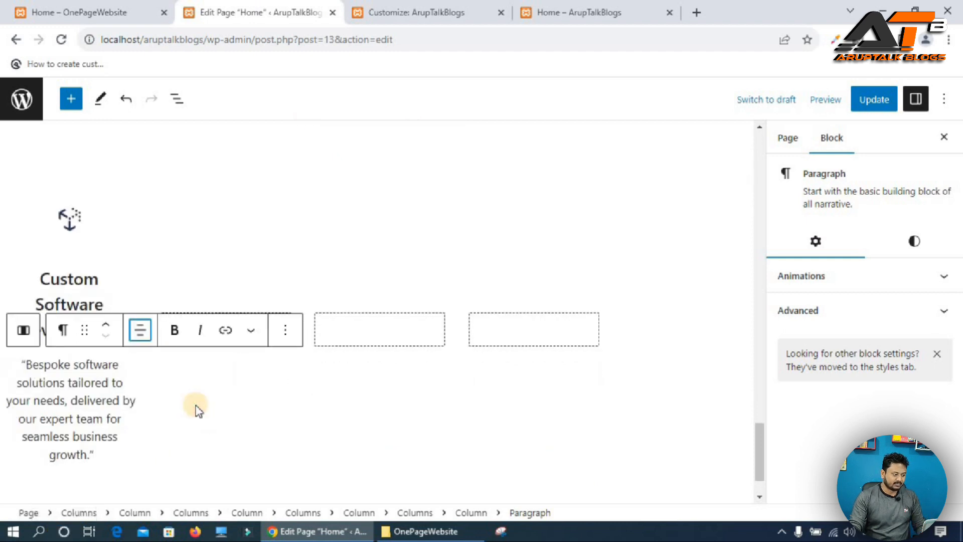
Update the page and compare the live services section with the reference site.
click(881, 106)
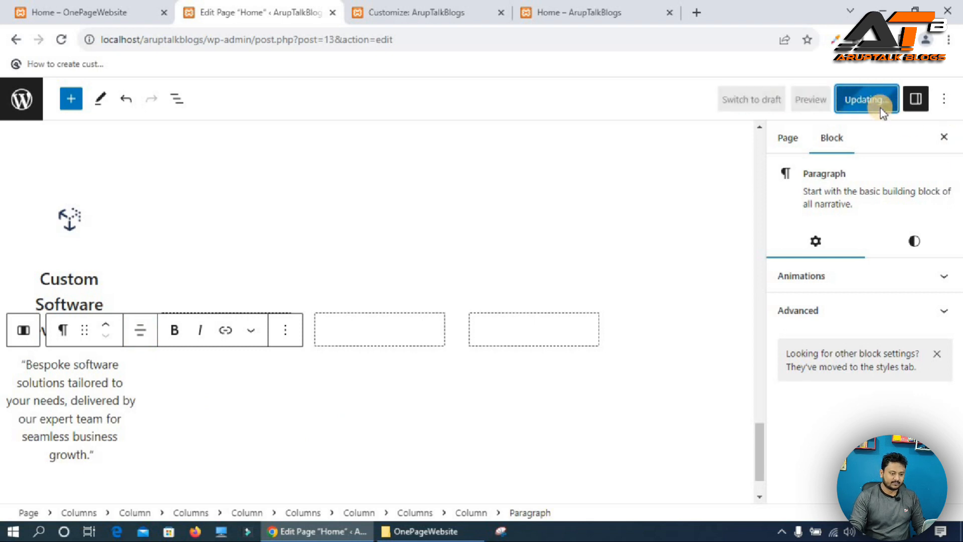
click(575, 9)
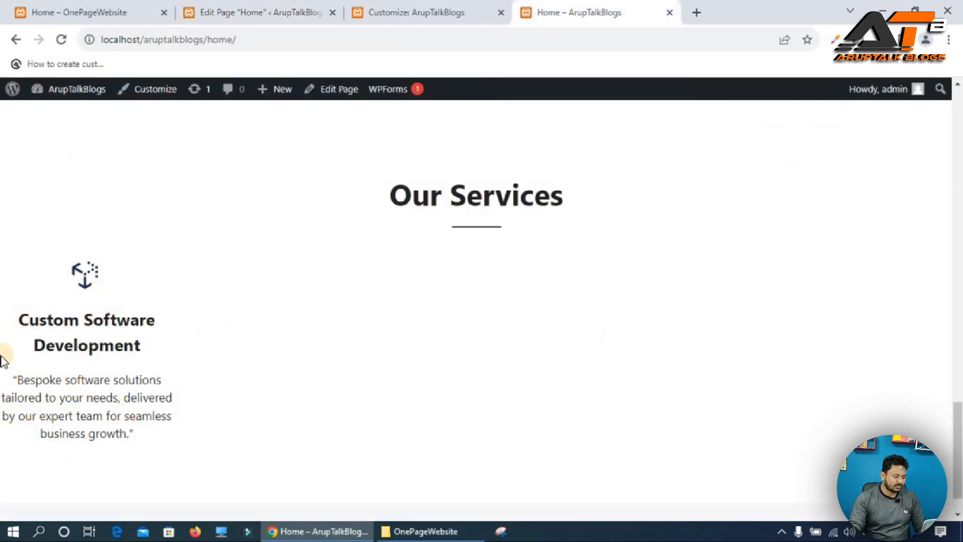
click(71, 8)
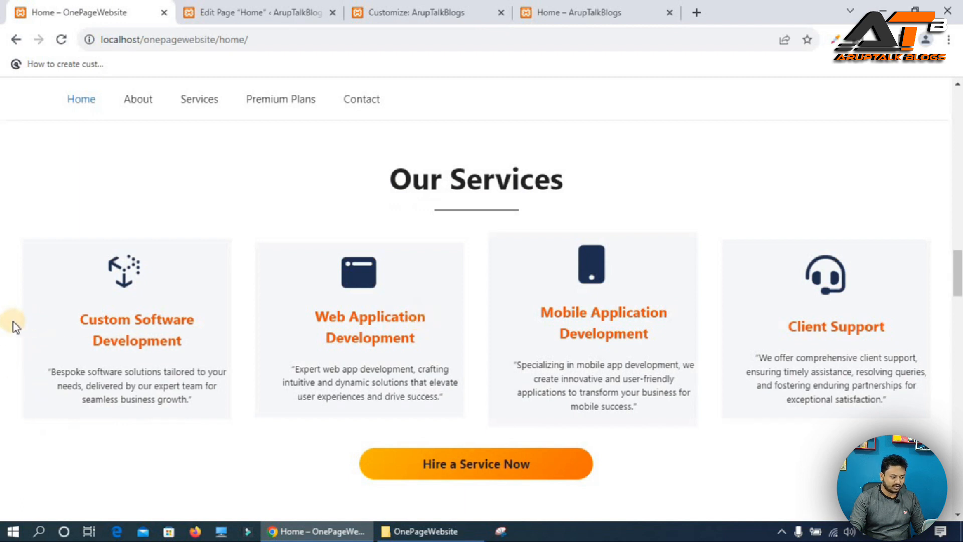
click(605, 12)
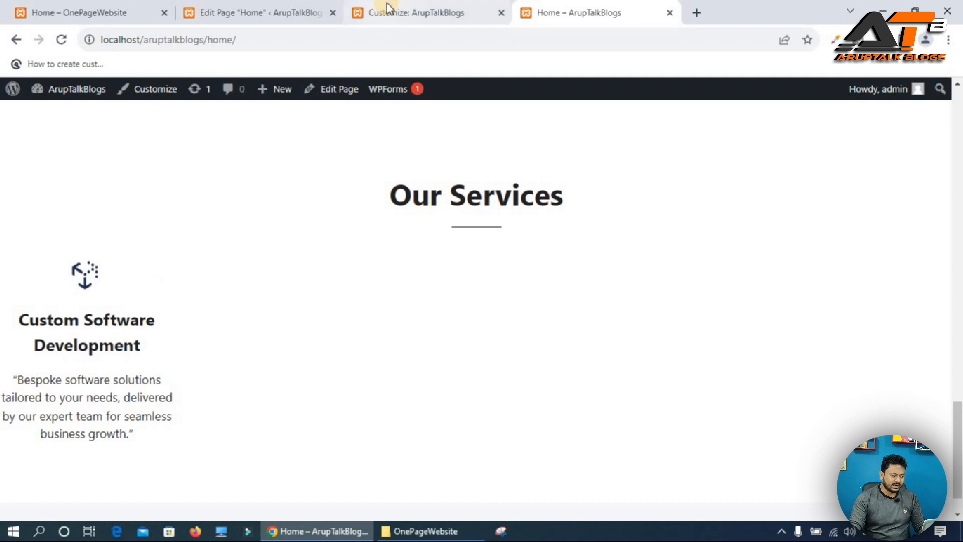
mouse_move(411, 8)
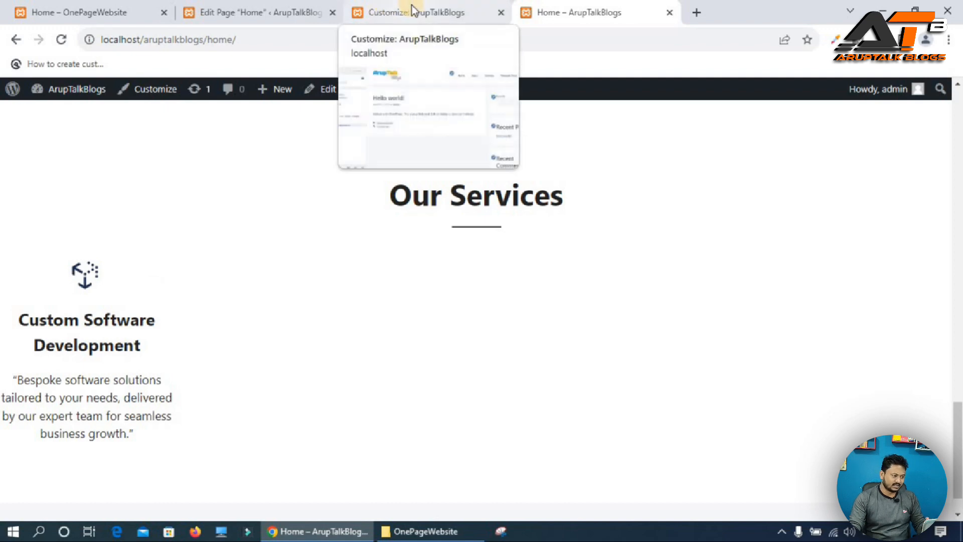
click(271, 7)
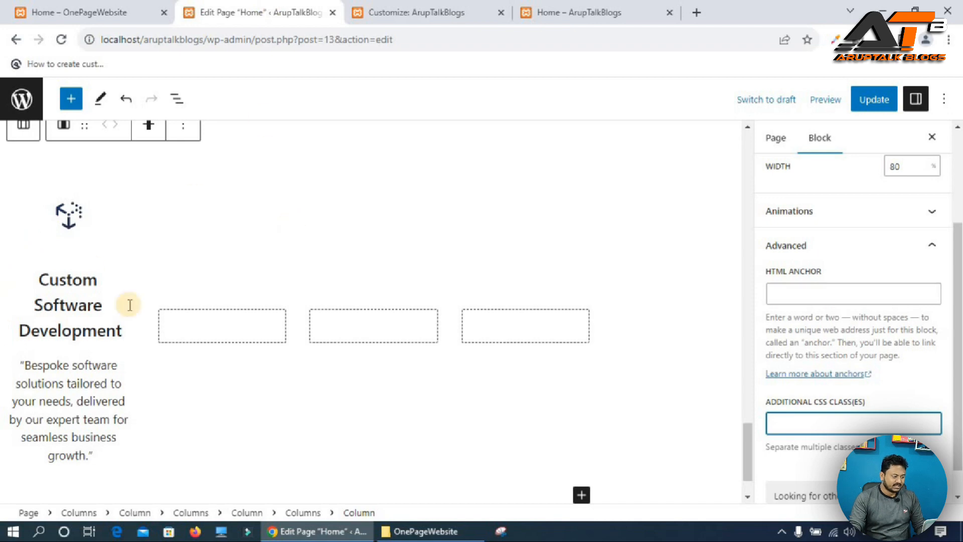
Give the service card's column the additional CSS class column-center.
click(25, 130)
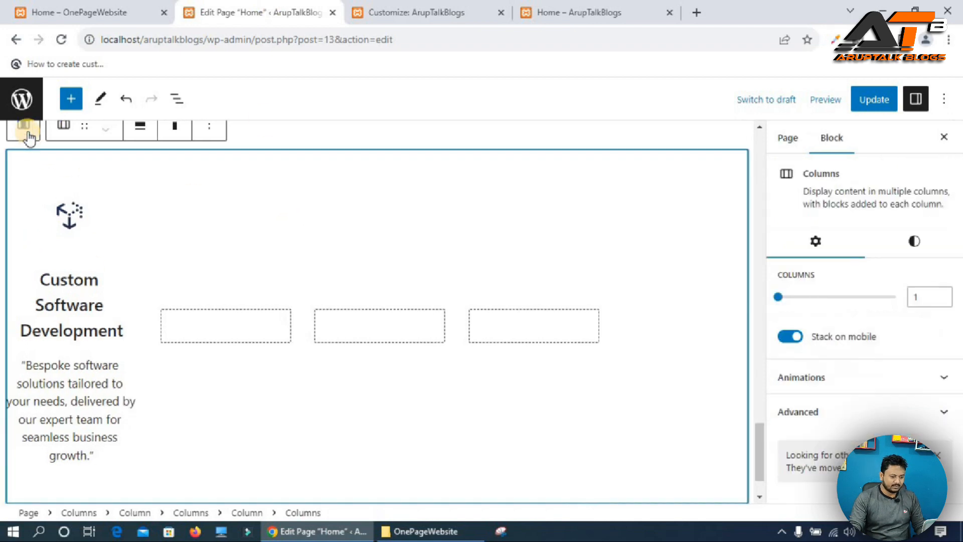
click(80, 229)
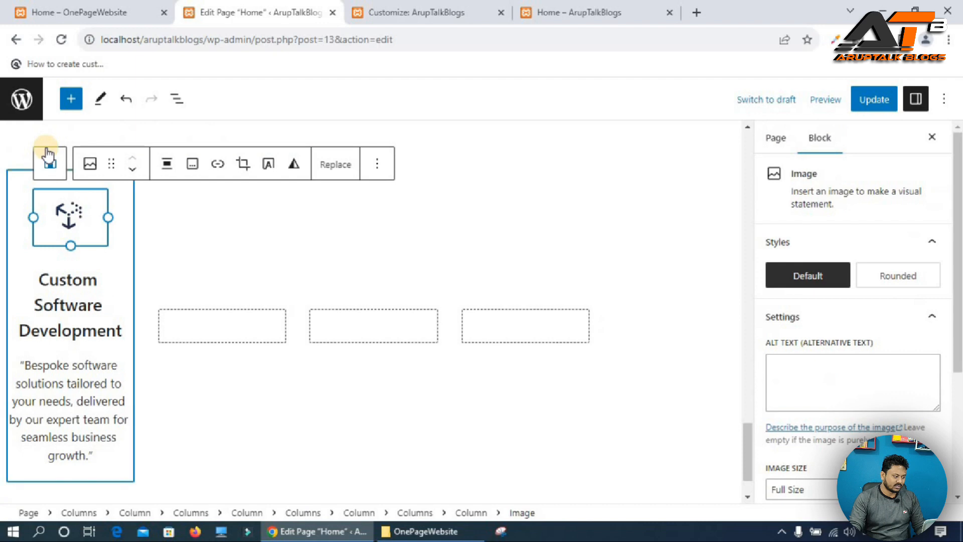
click(48, 163)
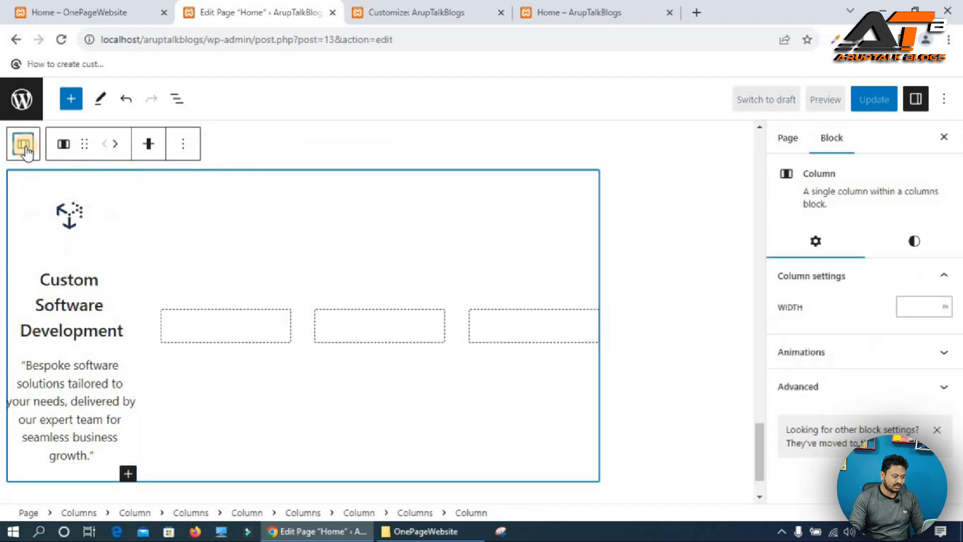
click(25, 147)
click(25, 146)
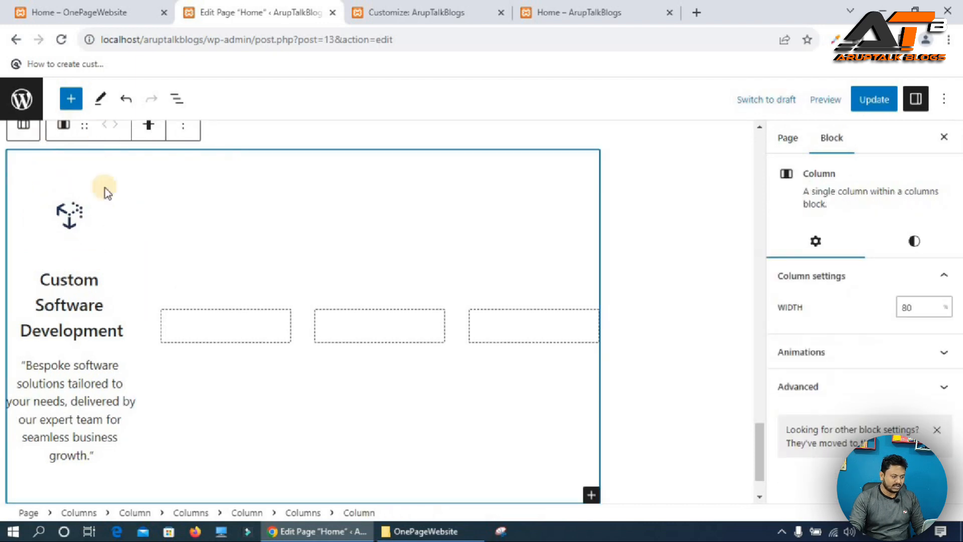
click(871, 389)
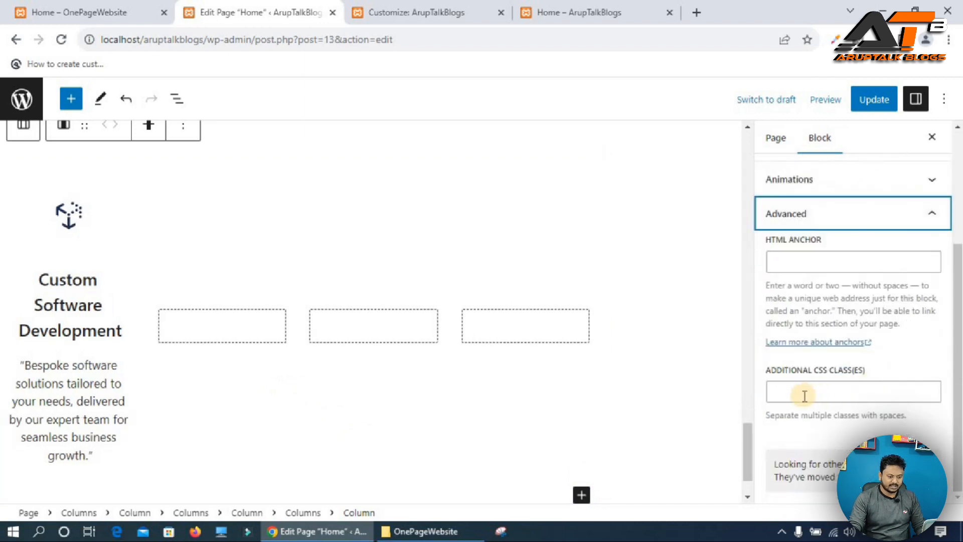
click(804, 394)
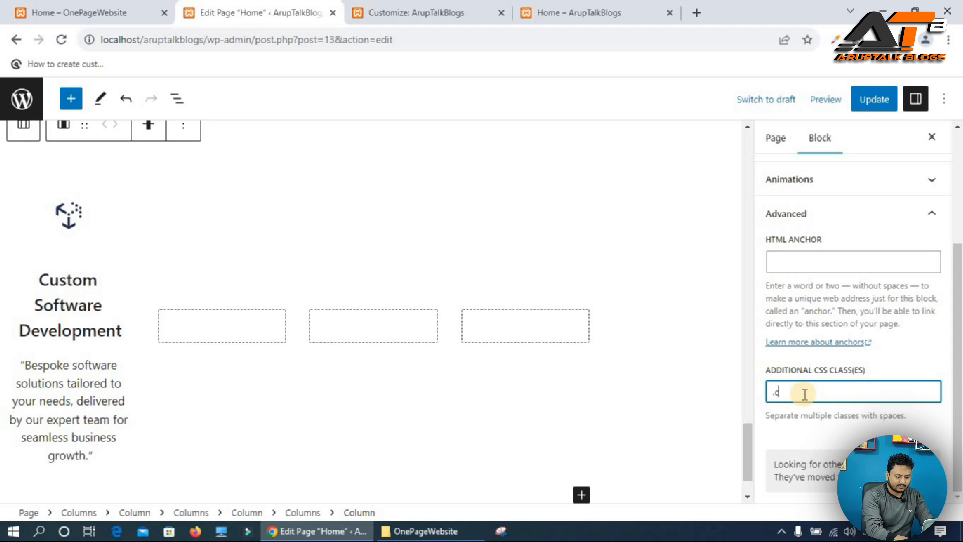
key(ctrl+z)
key(ctrl+c)
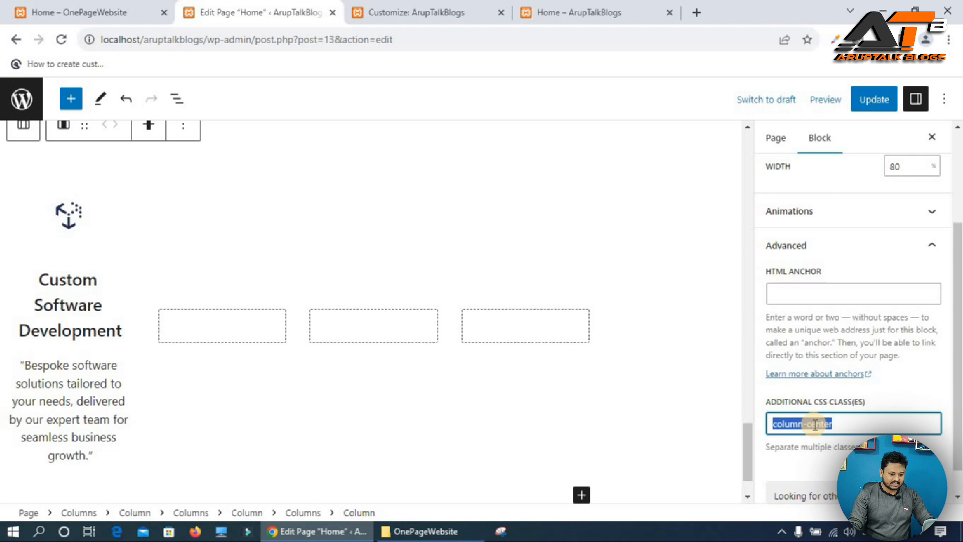
Add a .column-center rule with margin: auto !important; to the Additional CSS and view the live page.
click(405, 10)
click(46, 299)
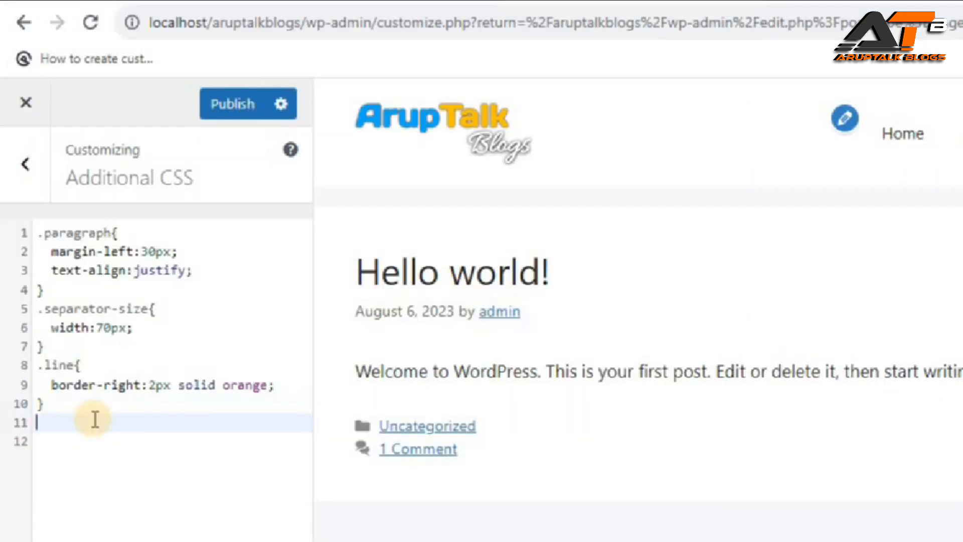
text(.)
key(ctrl+v)
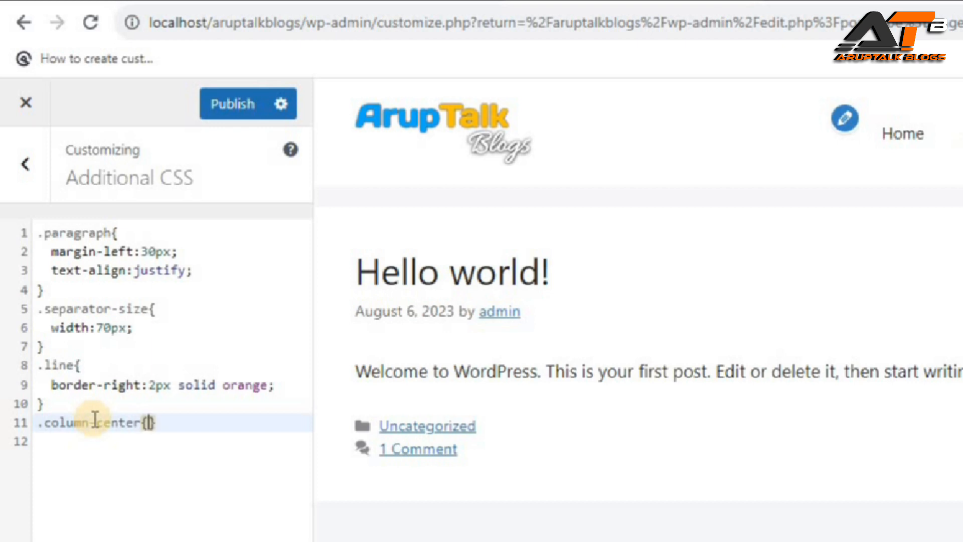
text({)
key(Return)
text(ma)
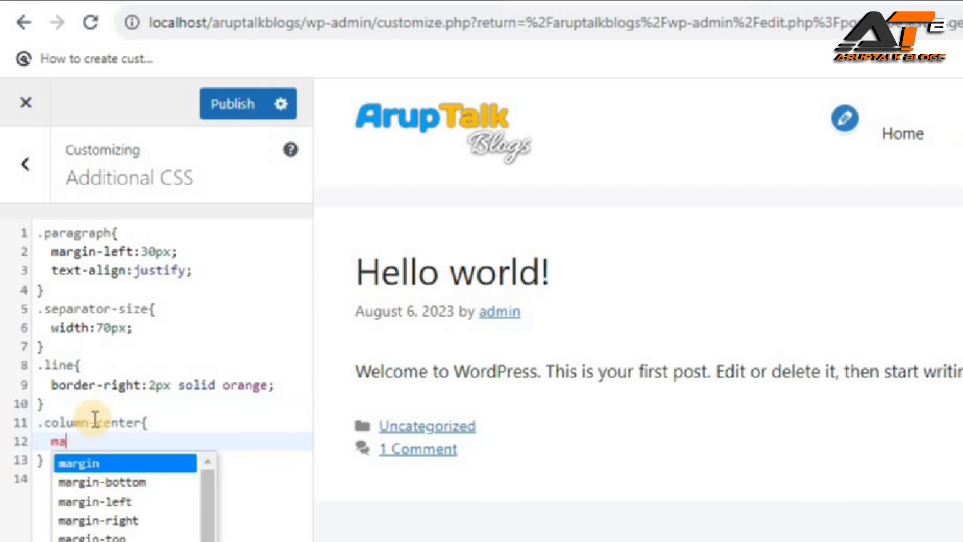
key(Return)
text(: )
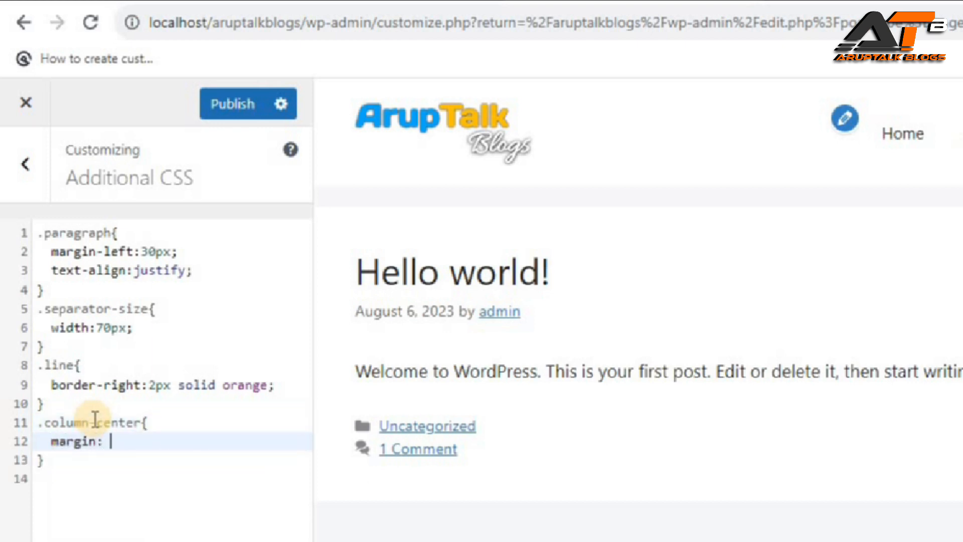
text(auto)
key(Return)
text(!important;)
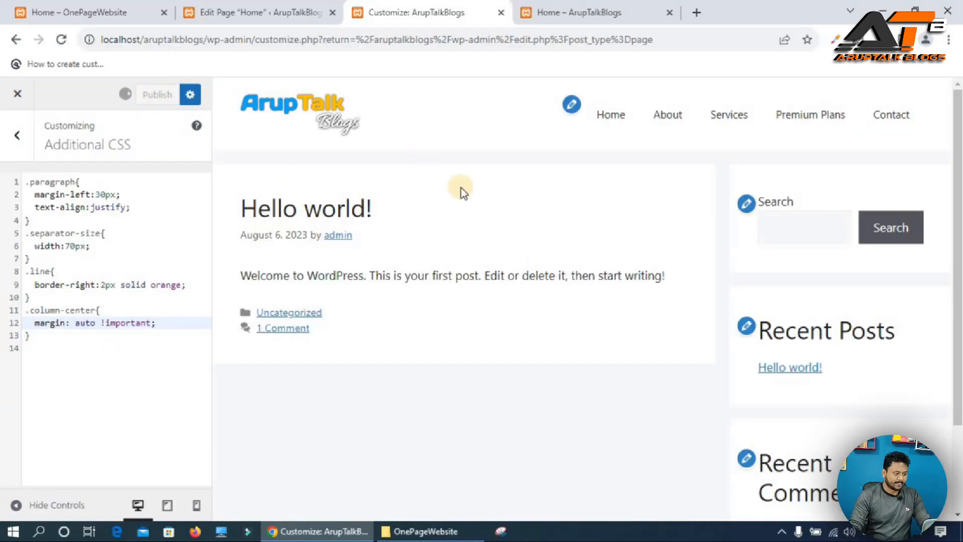
click(624, 6)
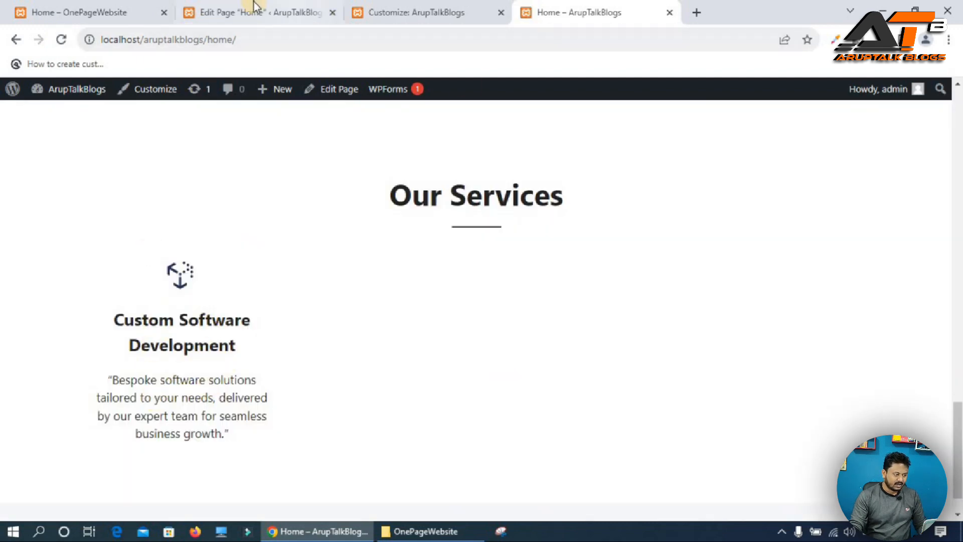
Set the service card column's width to 90%.
click(254, 9)
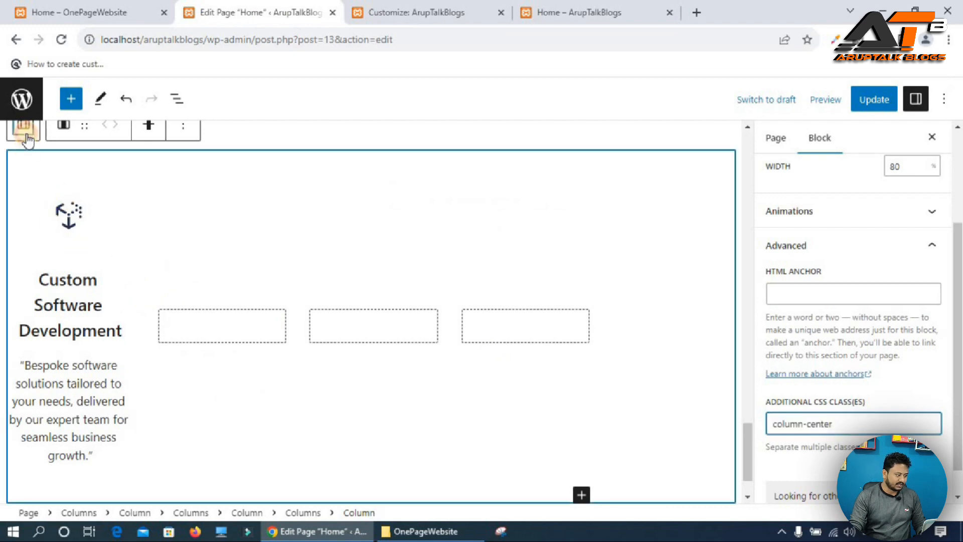
click(25, 125)
click(74, 216)
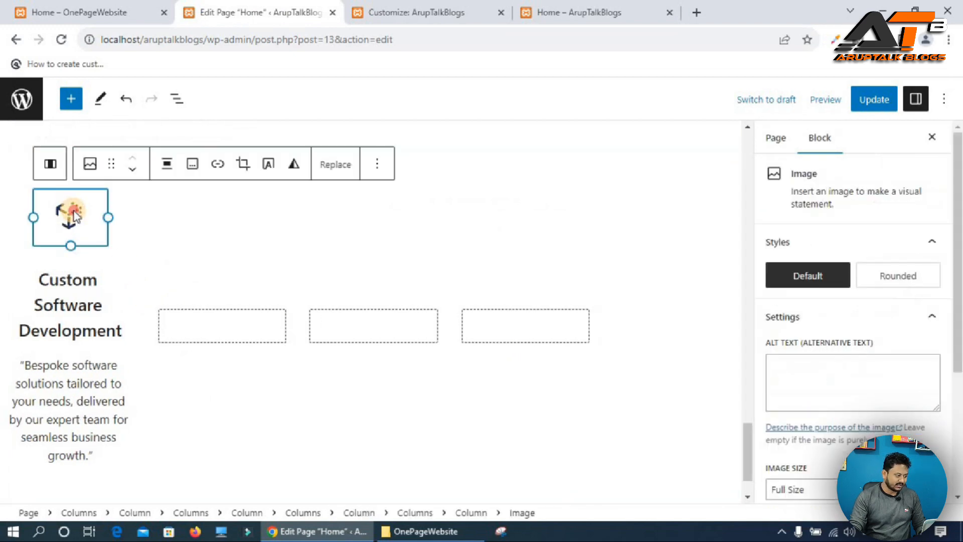
click(48, 163)
click(907, 307)
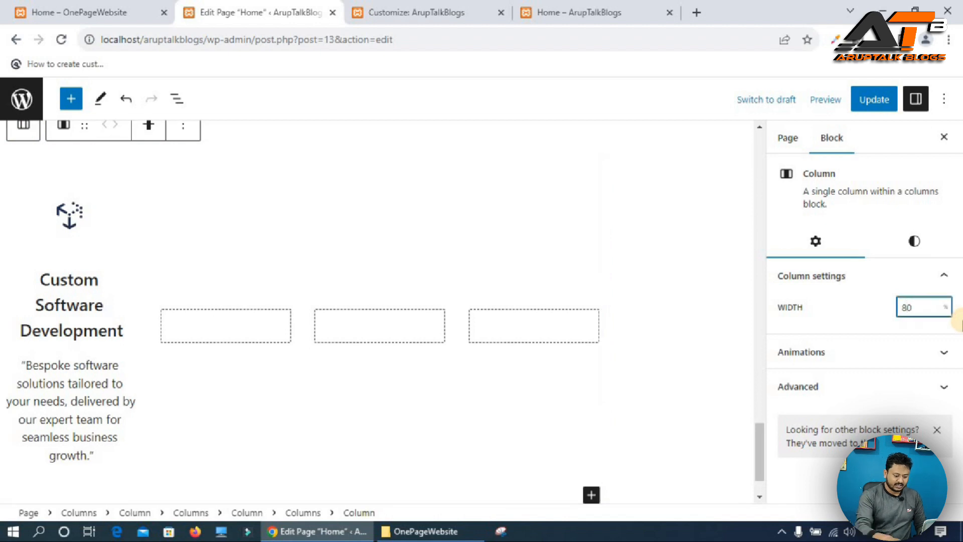
key(BackSpace)
text(90)
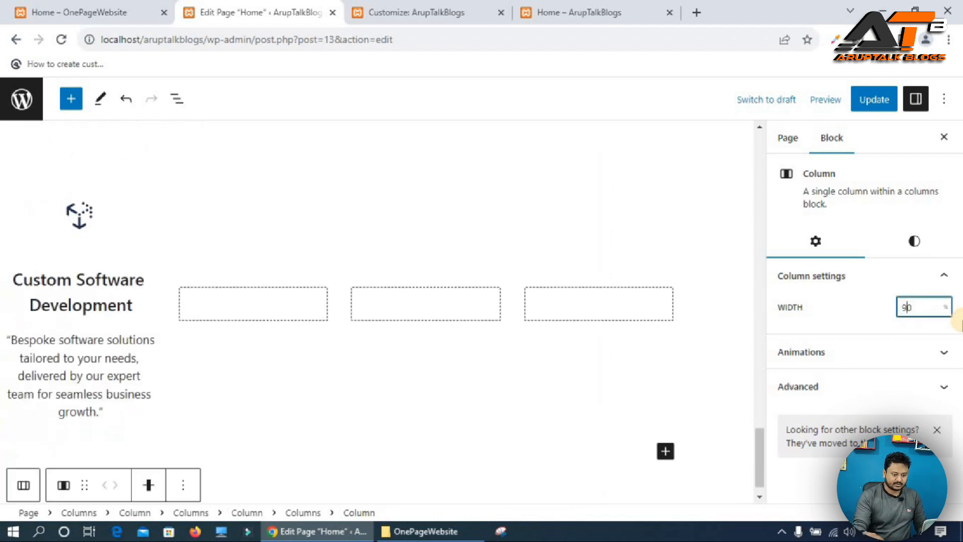
click(20, 233)
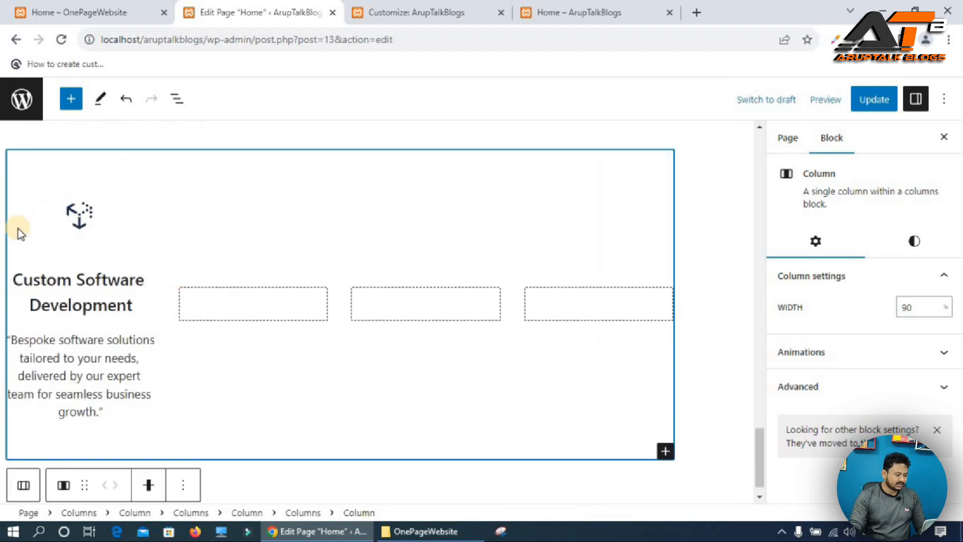
Open the icon image's animation list and pick an animation for it.
click(80, 215)
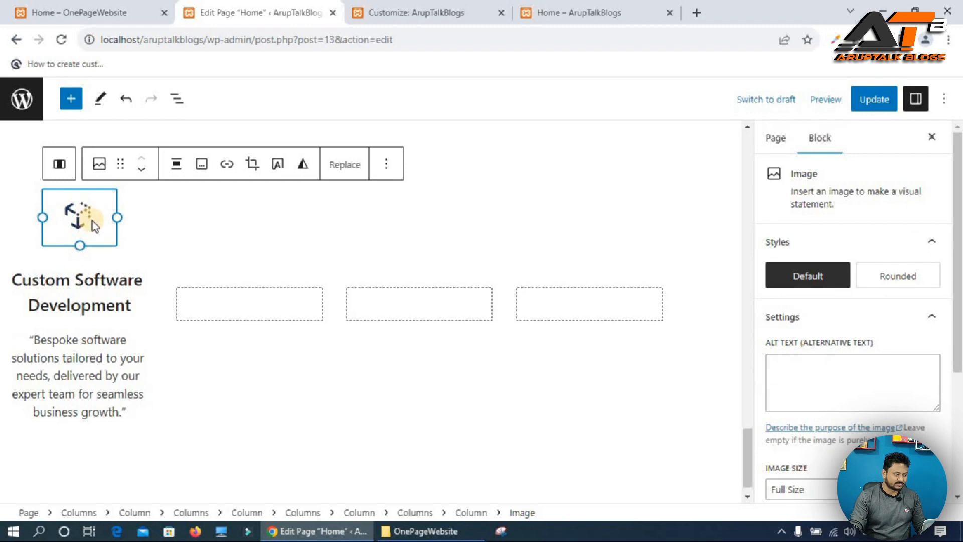
scroll(839, 329, down, 5)
click(819, 396)
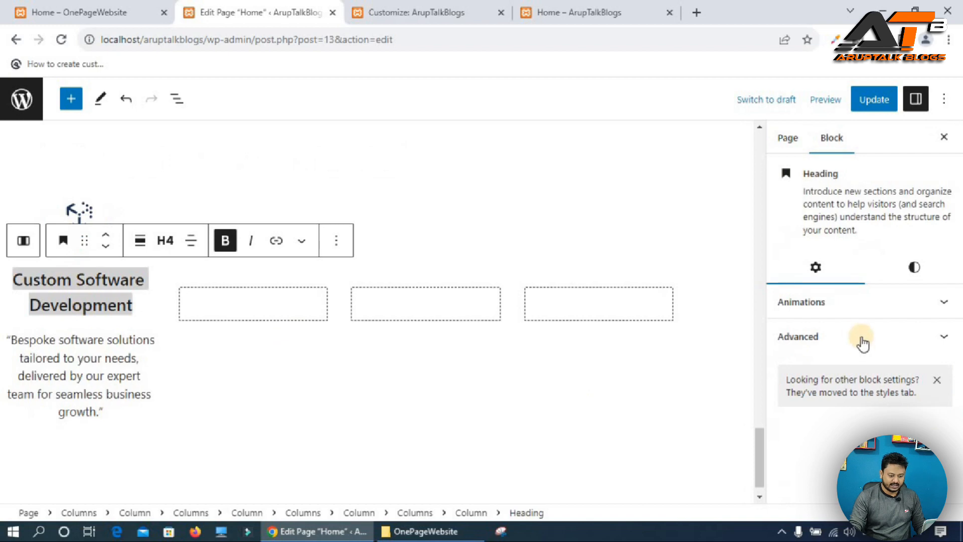
click(858, 337)
scroll(817, 412, down, 3)
scroll(825, 399, up, 3)
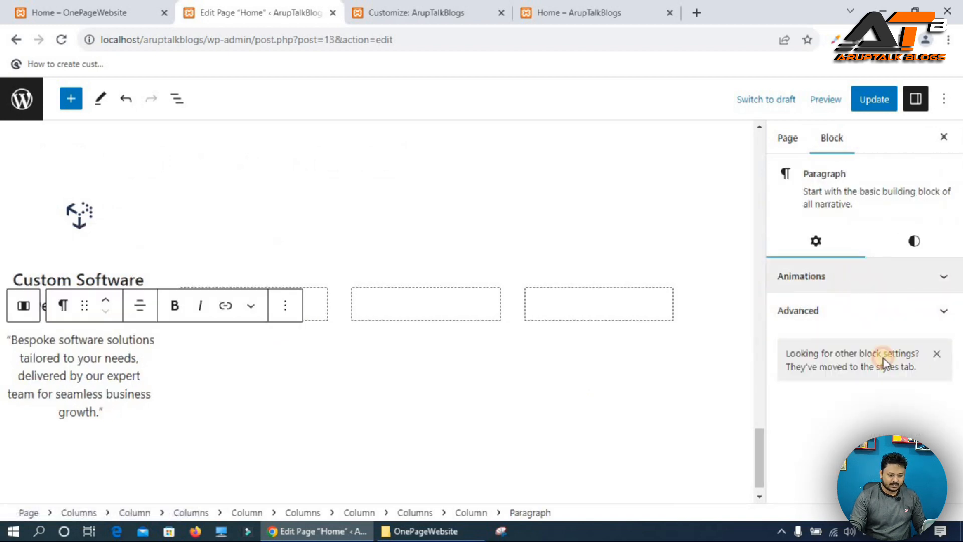
Set the description paragraph's animation to Bounce.
click(838, 277)
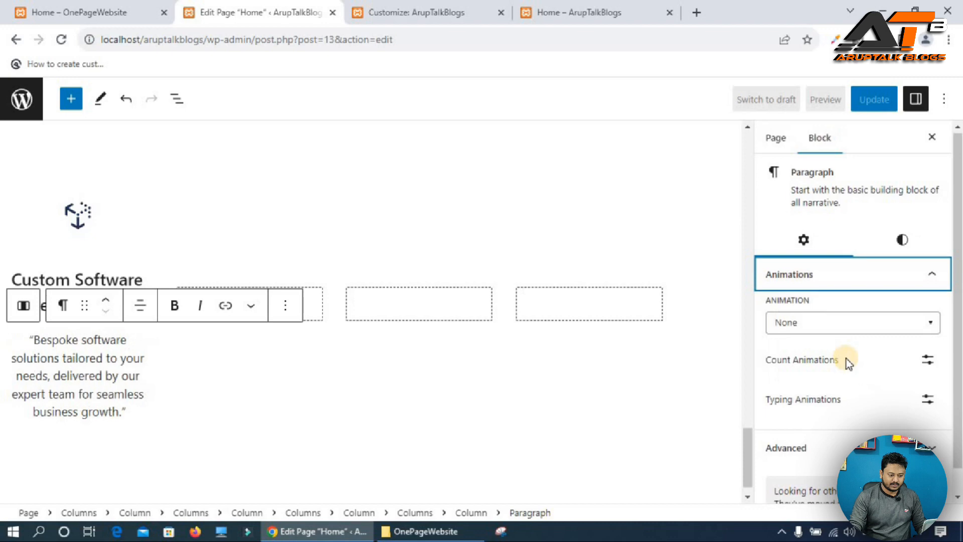
scroll(846, 359, down, 1)
click(823, 301)
scroll(814, 406, down, 2)
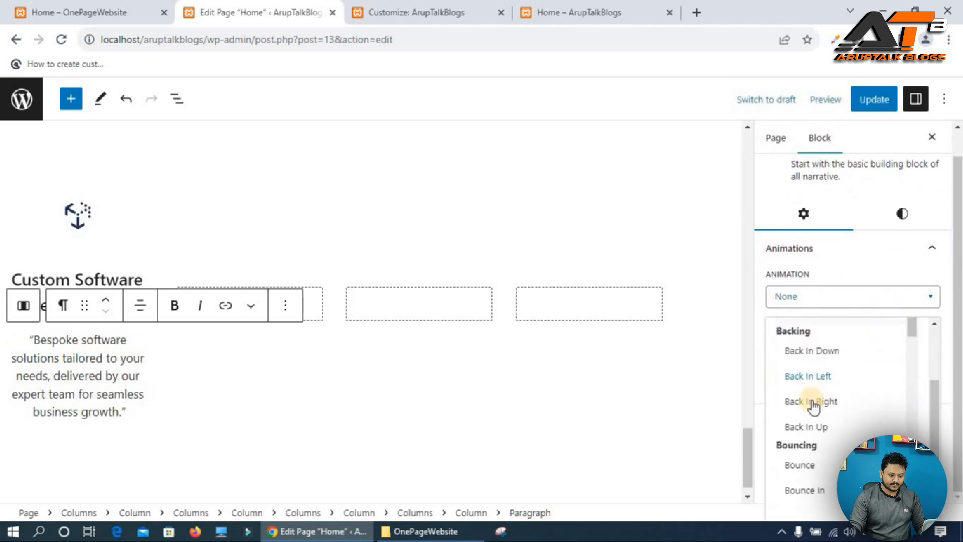
click(803, 464)
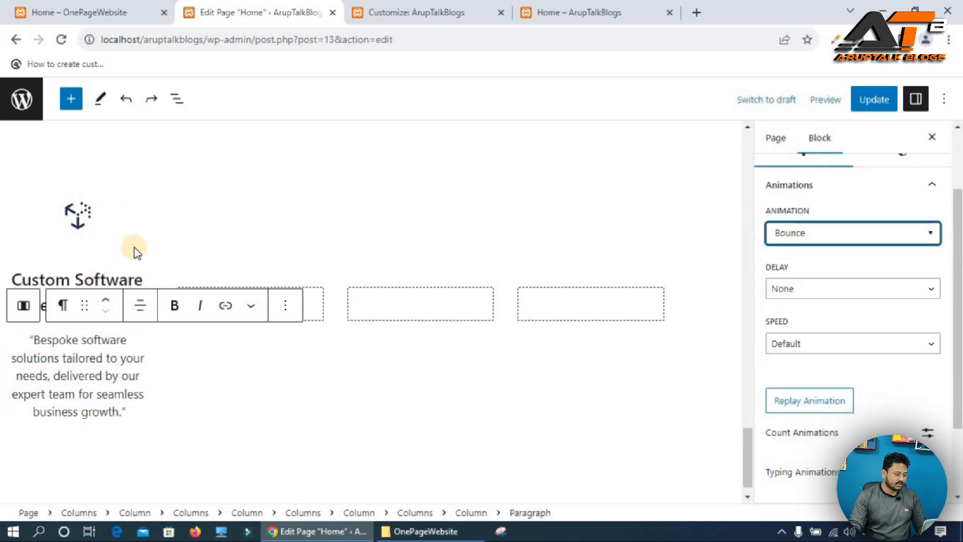
Compare with the reference services row and duplicate the Custom Software Development service card column.
click(96, 17)
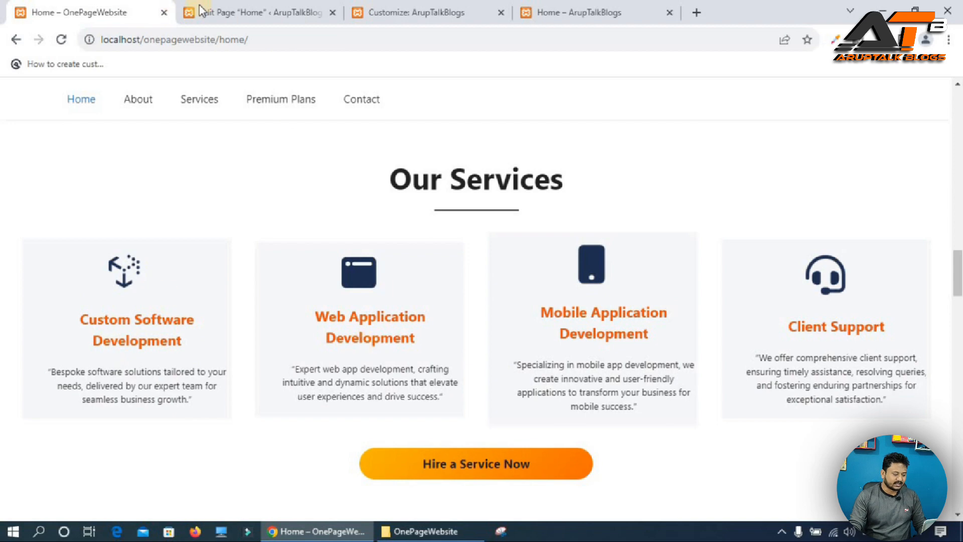
click(236, 12)
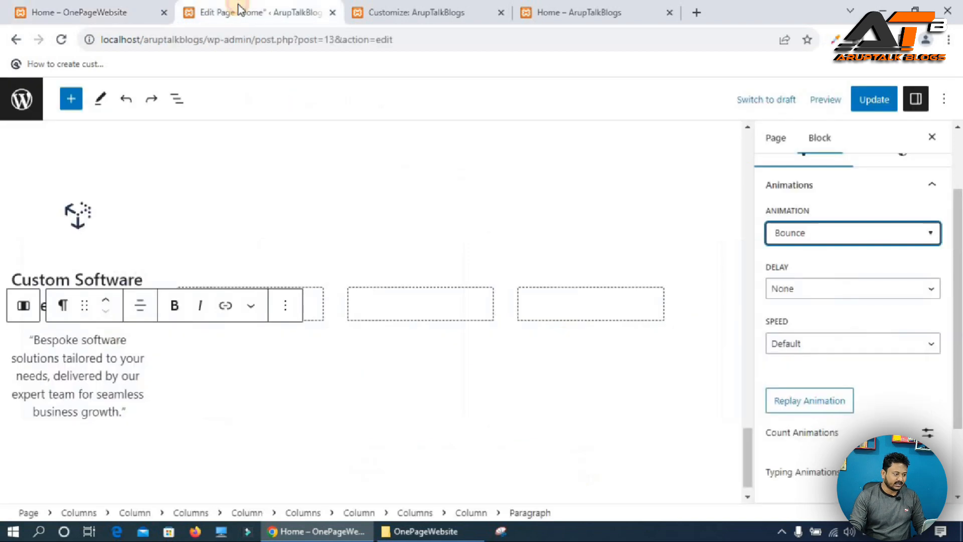
click(317, 307)
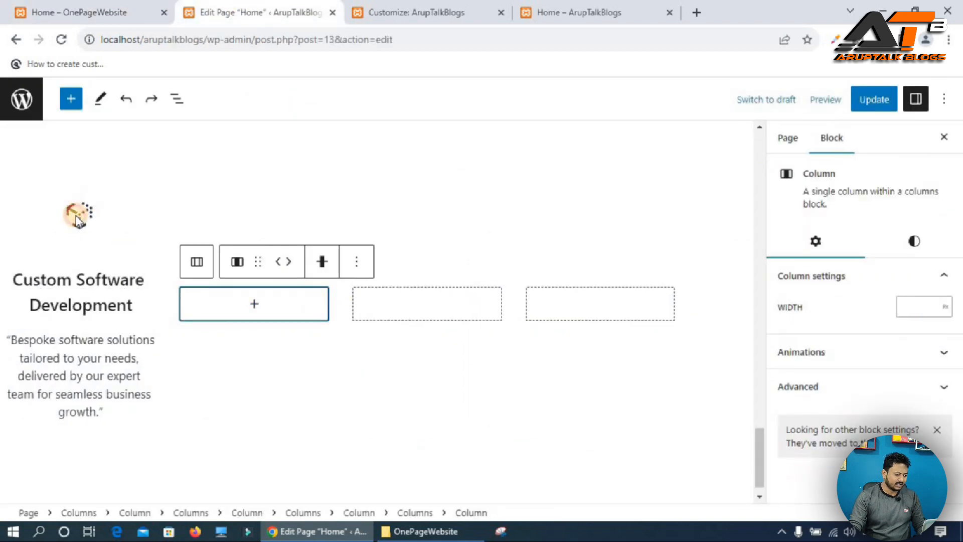
click(75, 194)
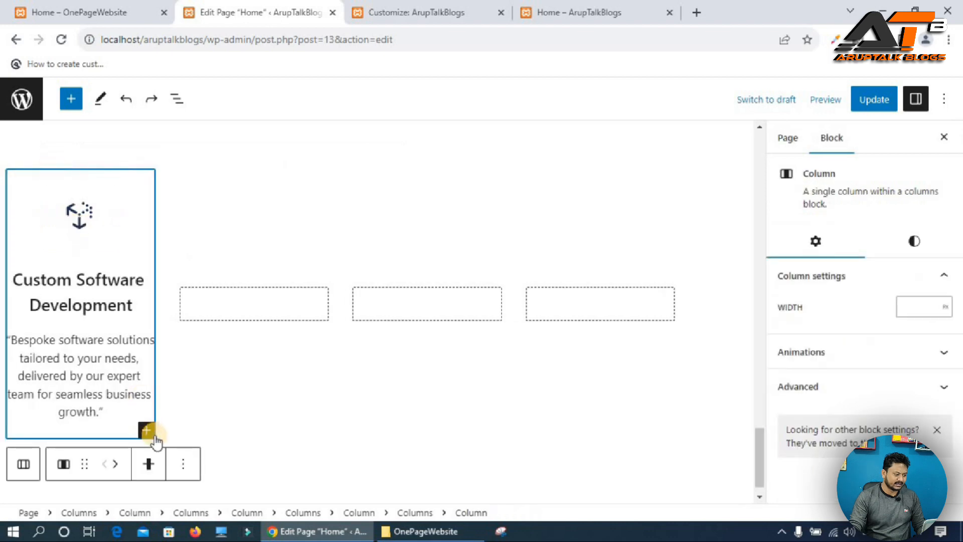
click(183, 463)
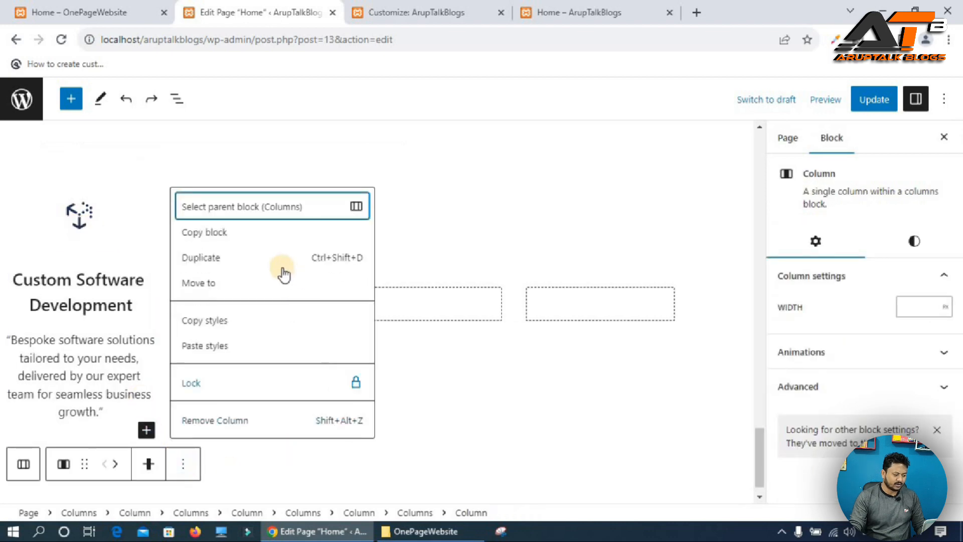
click(206, 257)
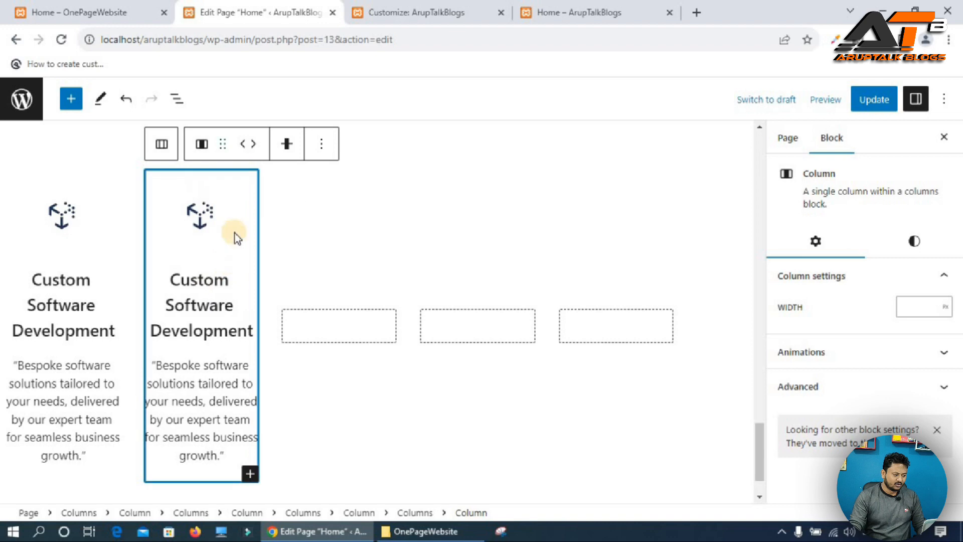
Remove one of the empty placeholder columns from the services row.
click(369, 336)
click(459, 283)
scroll(485, 416, down, 2)
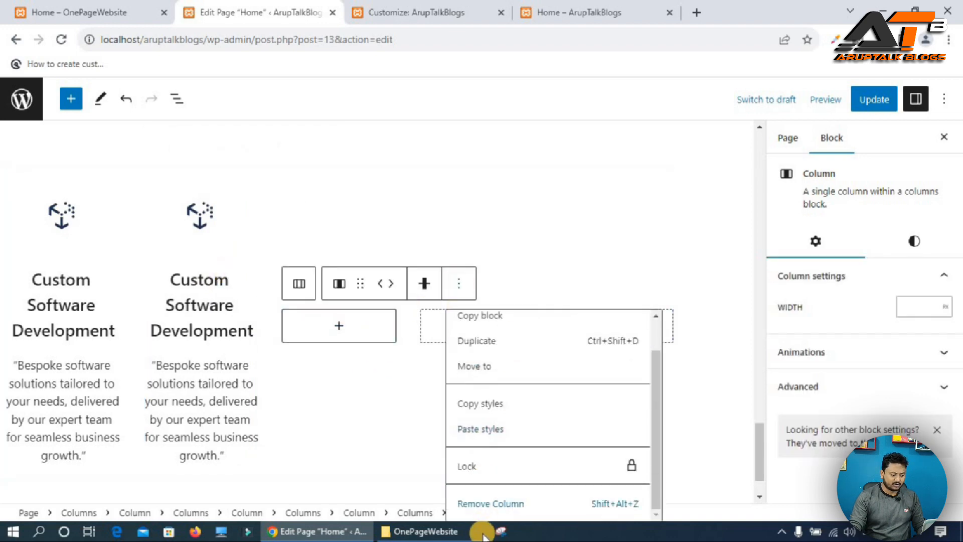
click(490, 504)
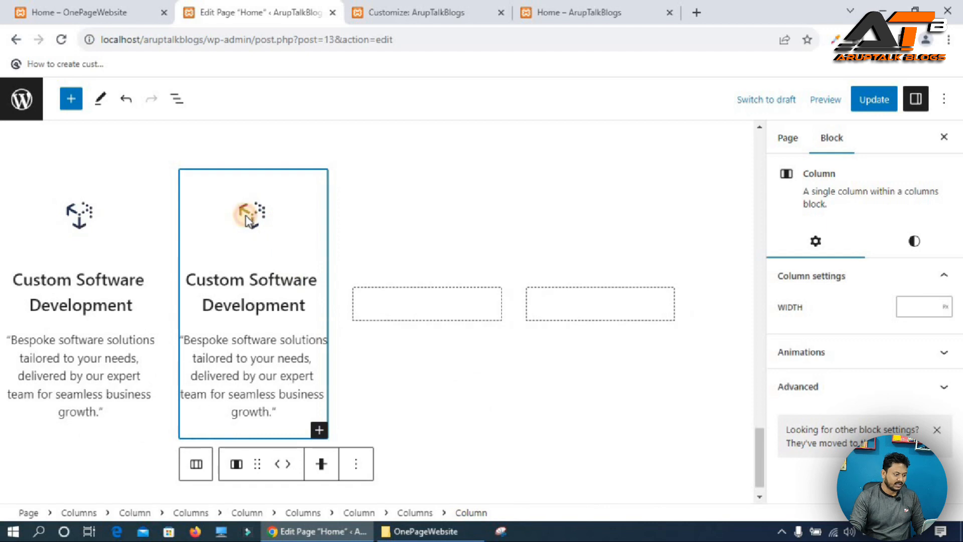
Replace the duplicated card's icon with an uploaded web application icon image.
click(246, 215)
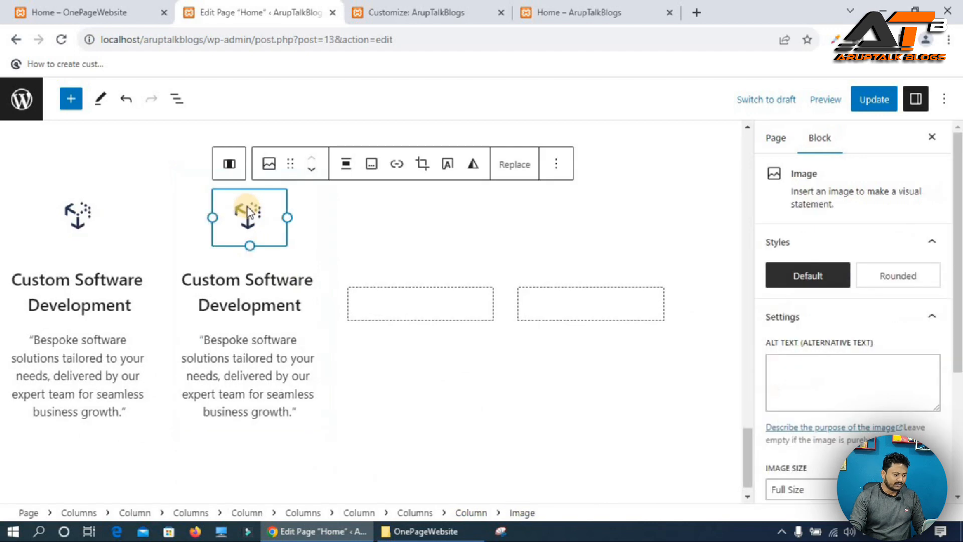
click(84, 8)
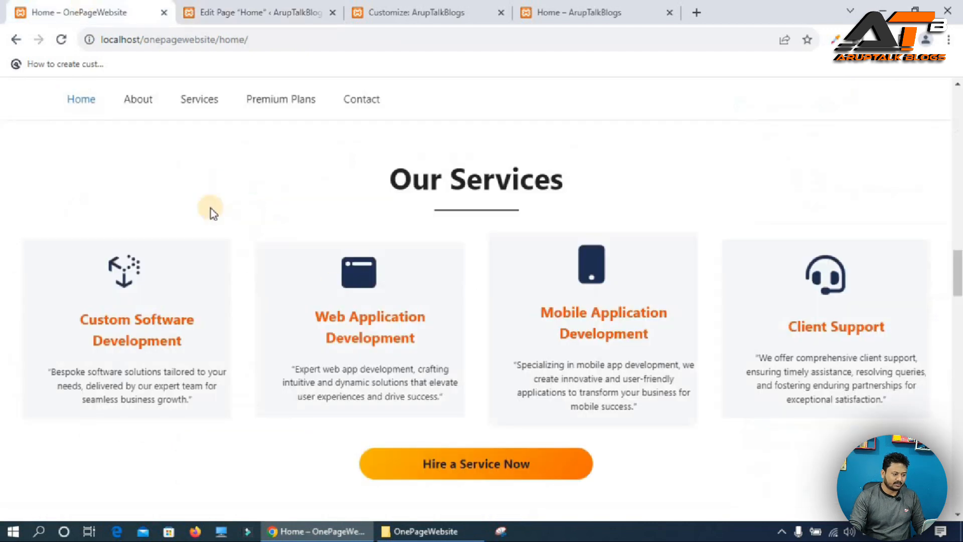
click(241, 7)
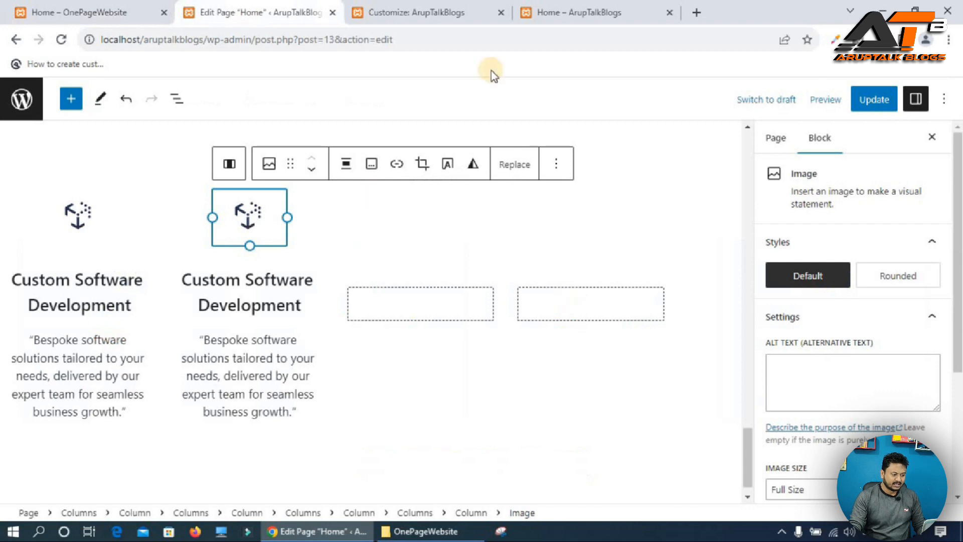
click(508, 165)
click(538, 242)
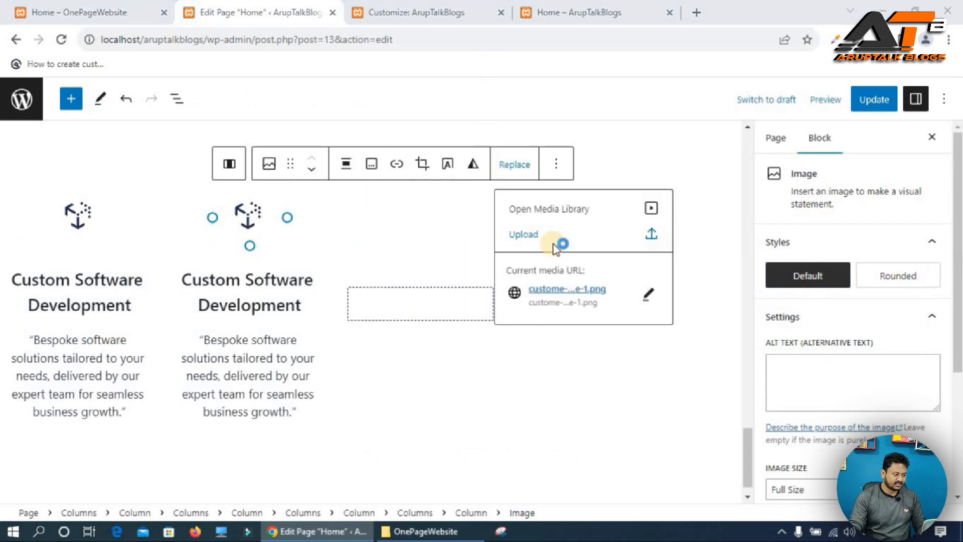
double_click(616, 211)
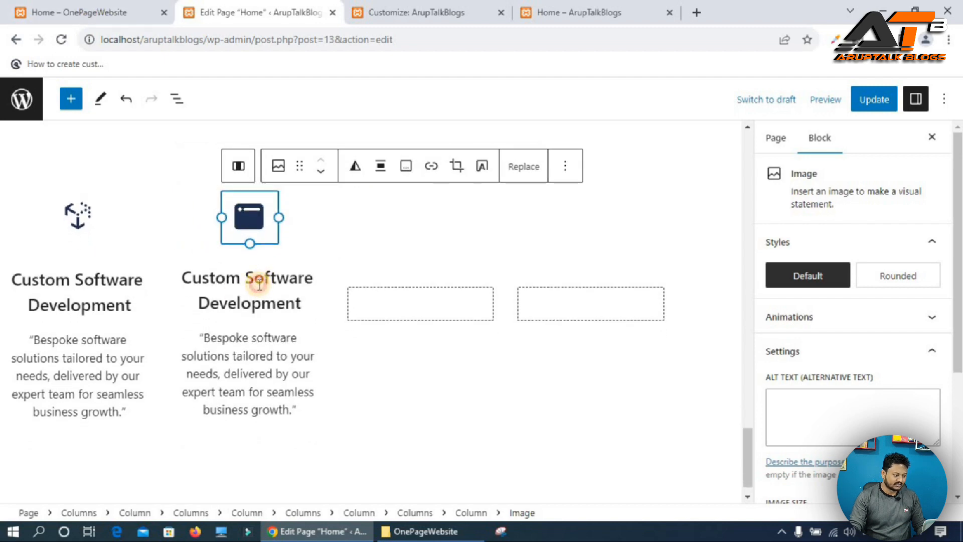
Copy the heading from the reference site and set the second card's heading to "Web Application Development".
click(259, 283)
click(100, 11)
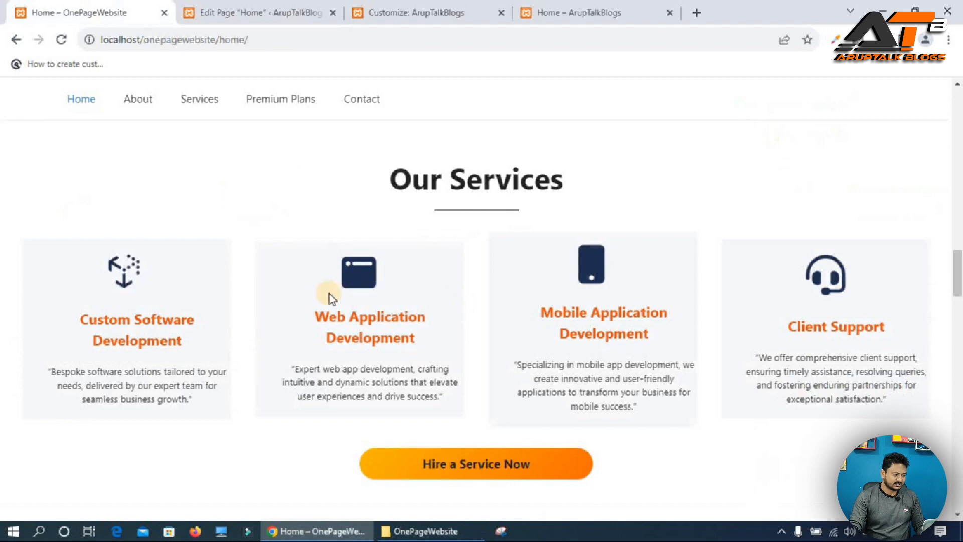
triple_click(347, 312)
key(ctrl+c)
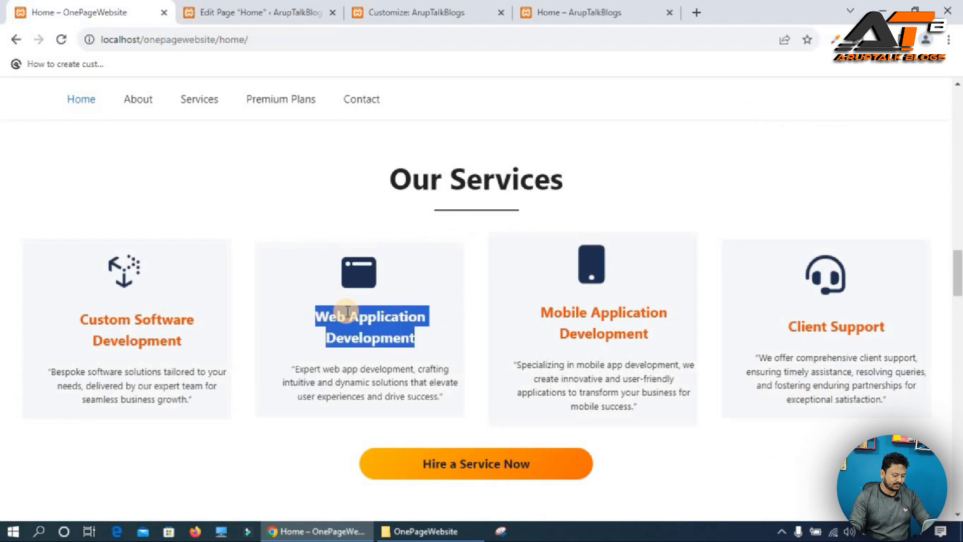
click(256, 11)
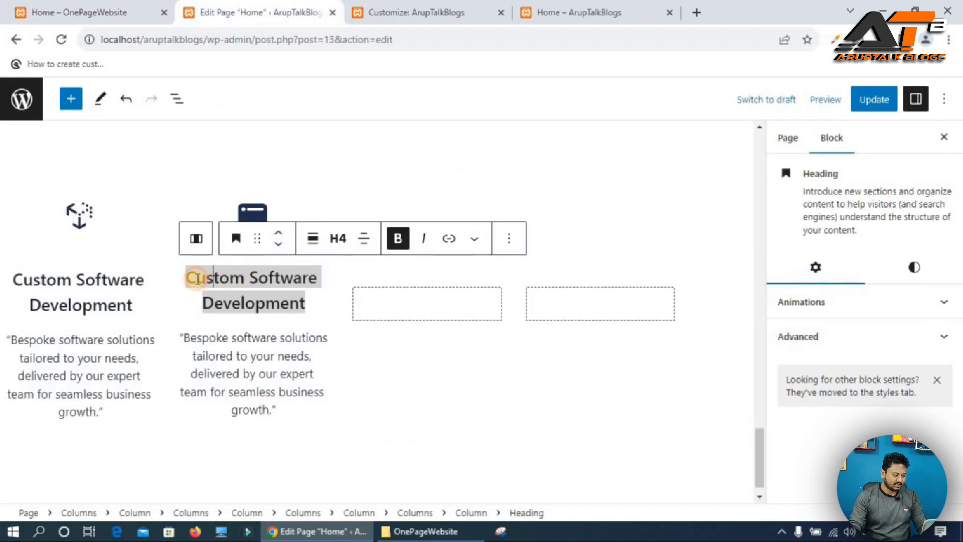
triple_click(252, 278)
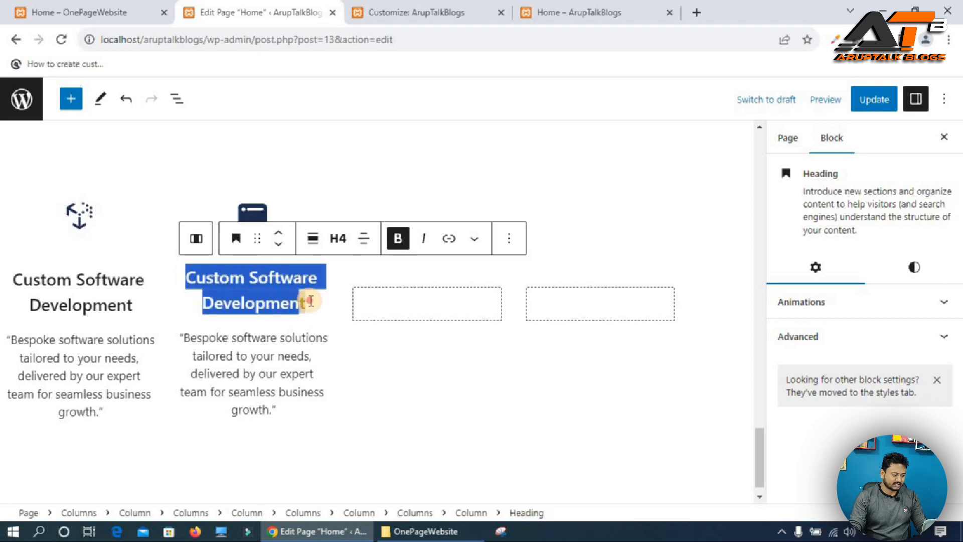
key(ctrl+v)
Copy the web app description from the reference site and paste it into the second card's paragraph.
click(69, 13)
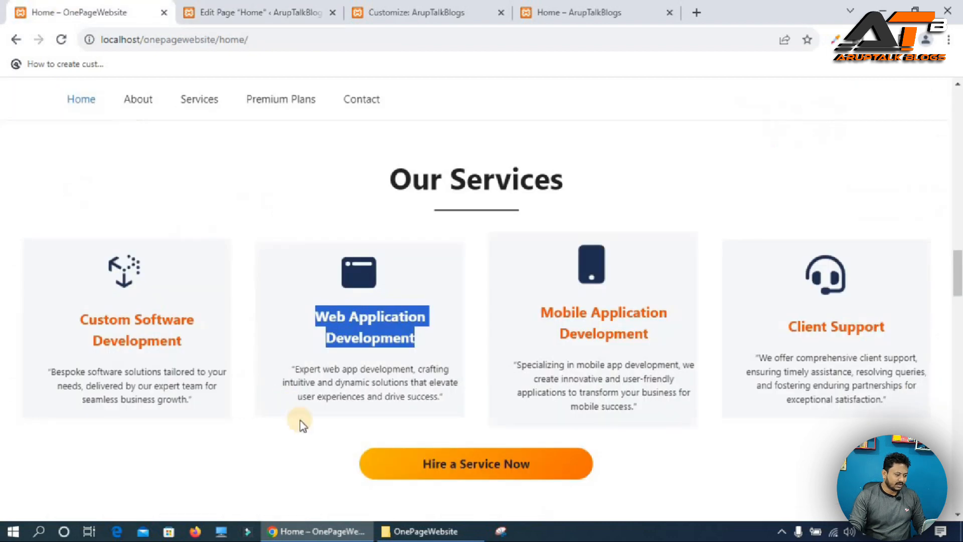
triple_click(332, 382)
key(ctrl+c)
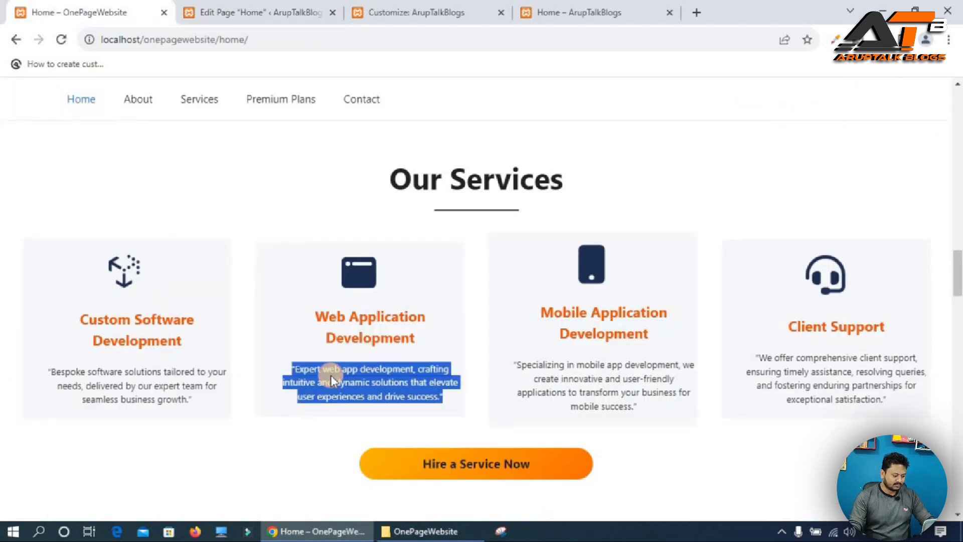
click(300, 17)
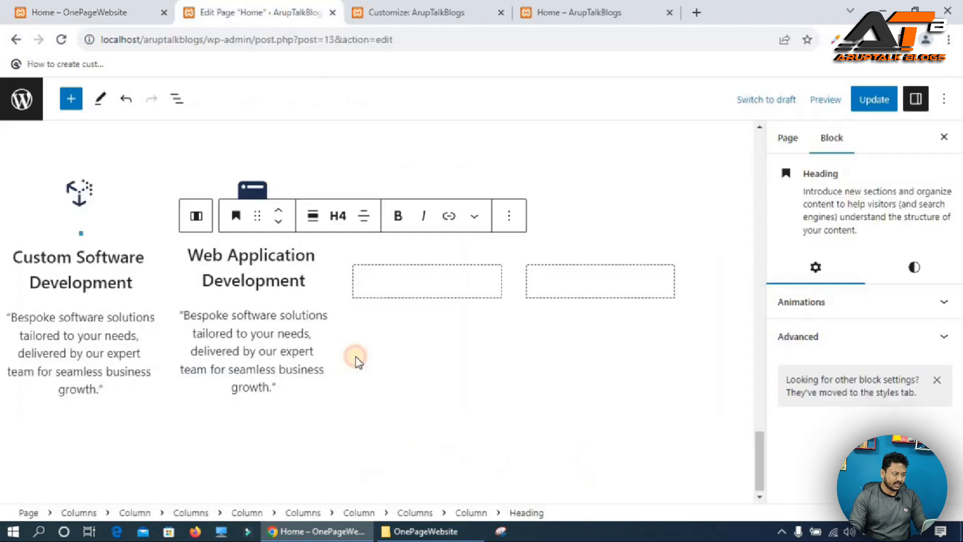
triple_click(181, 319)
key(ctrl+v)
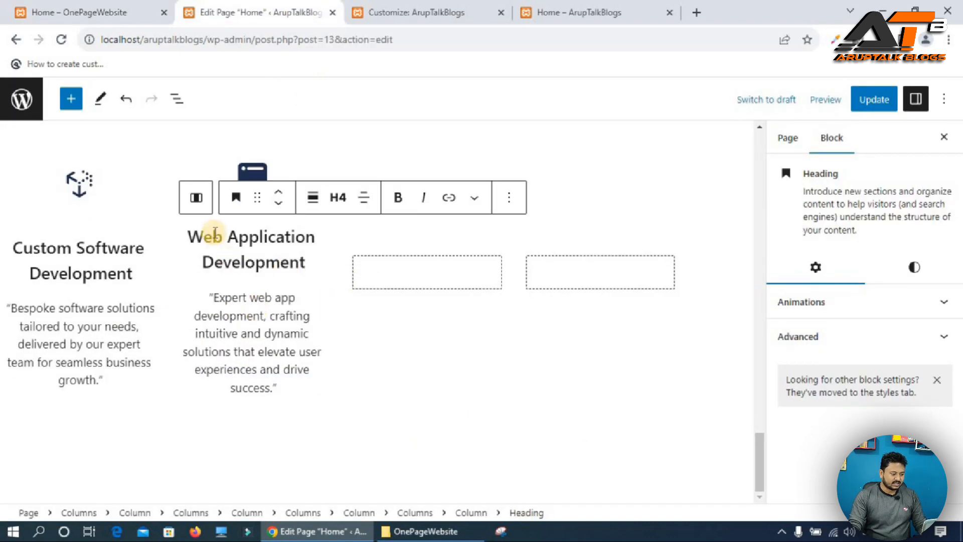
Duplicate the Web Application Development card column.
click(195, 200)
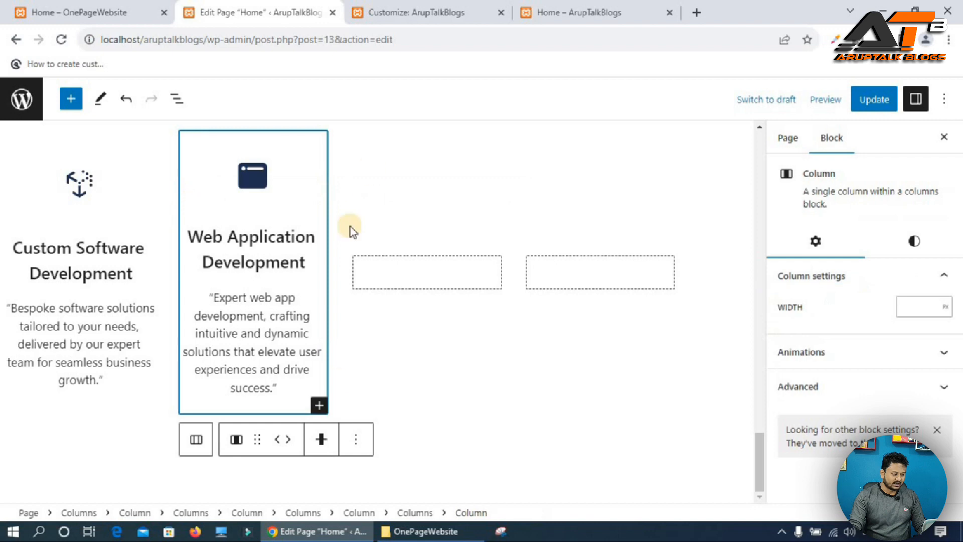
click(357, 444)
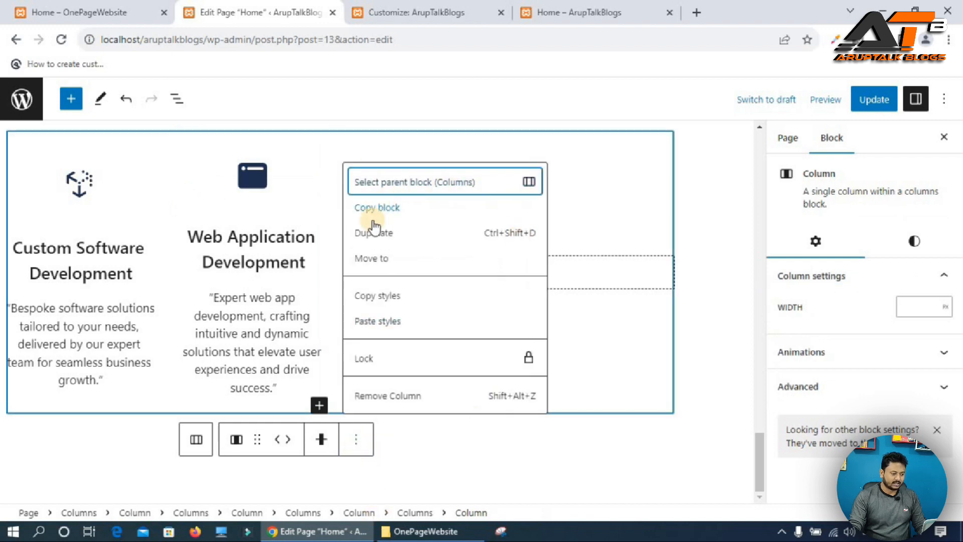
click(383, 236)
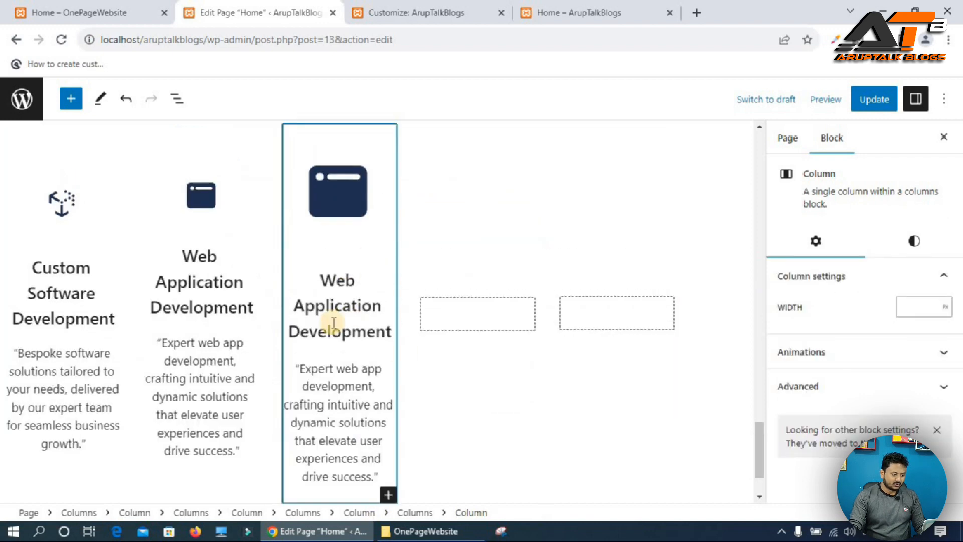
Remove another empty placeholder column from the services row.
click(535, 335)
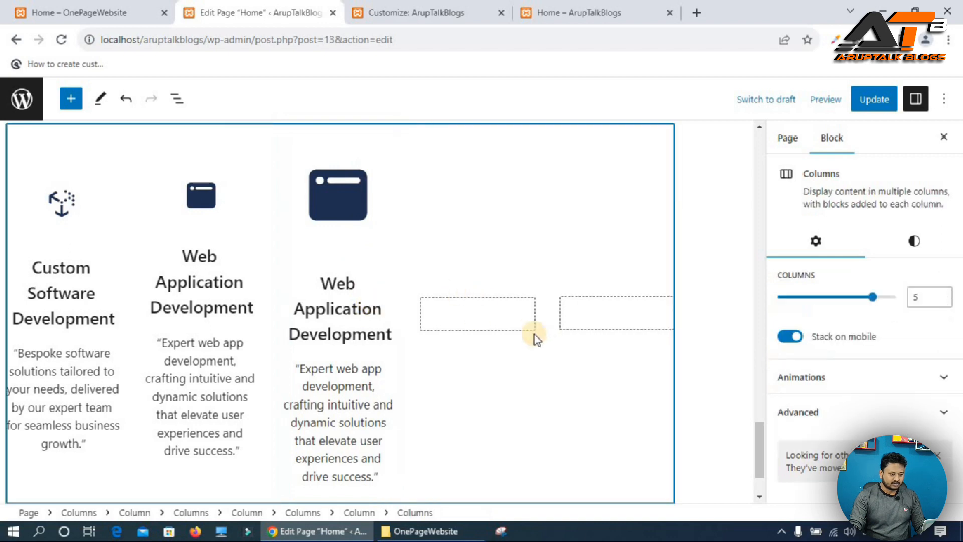
click(497, 317)
click(597, 271)
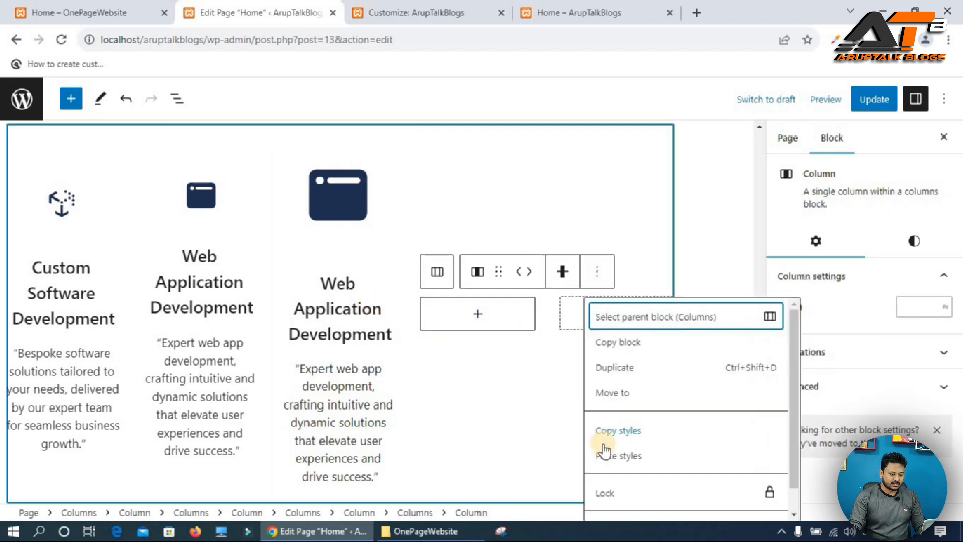
scroll(634, 516, down, 1)
click(628, 503)
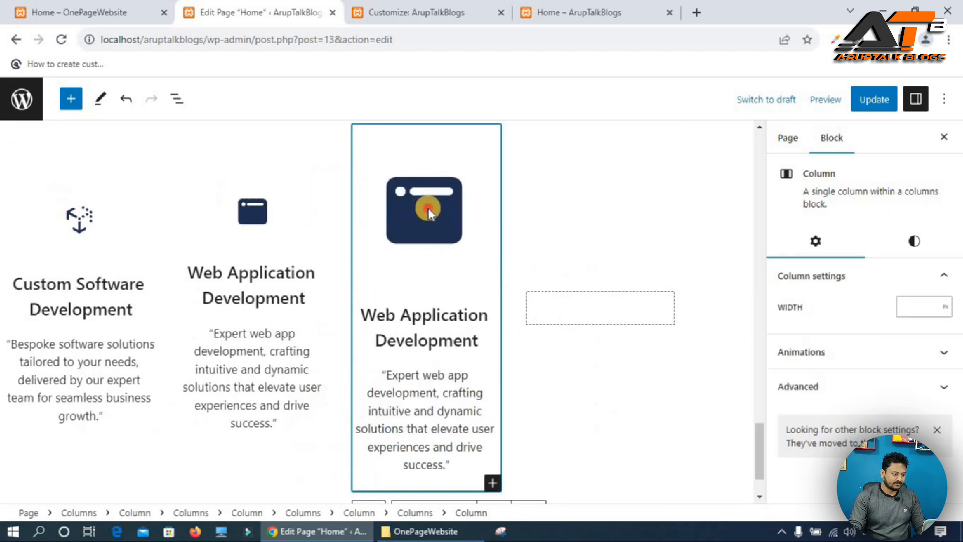
Replace the third card's icon with an uploaded mobile icon image and resize it smaller.
click(426, 210)
click(556, 305)
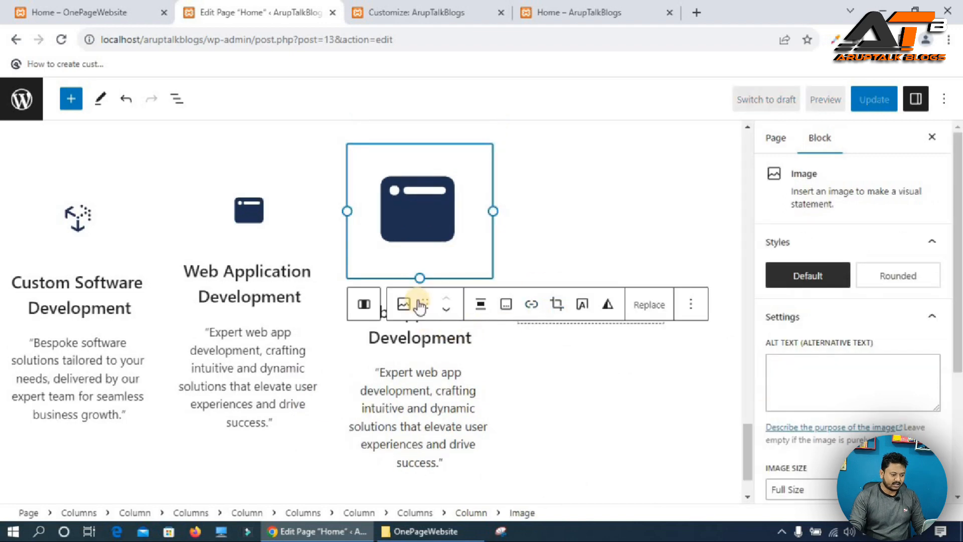
click(650, 306)
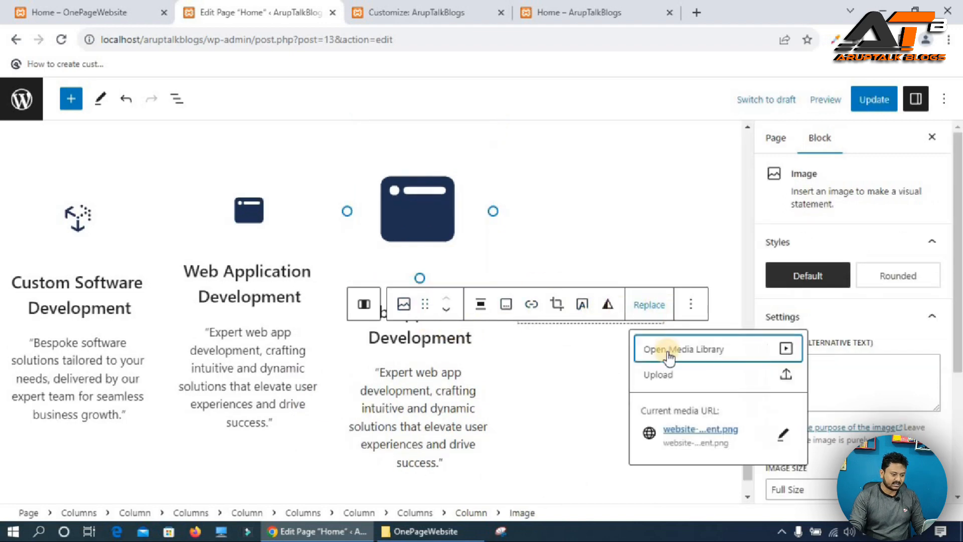
click(660, 376)
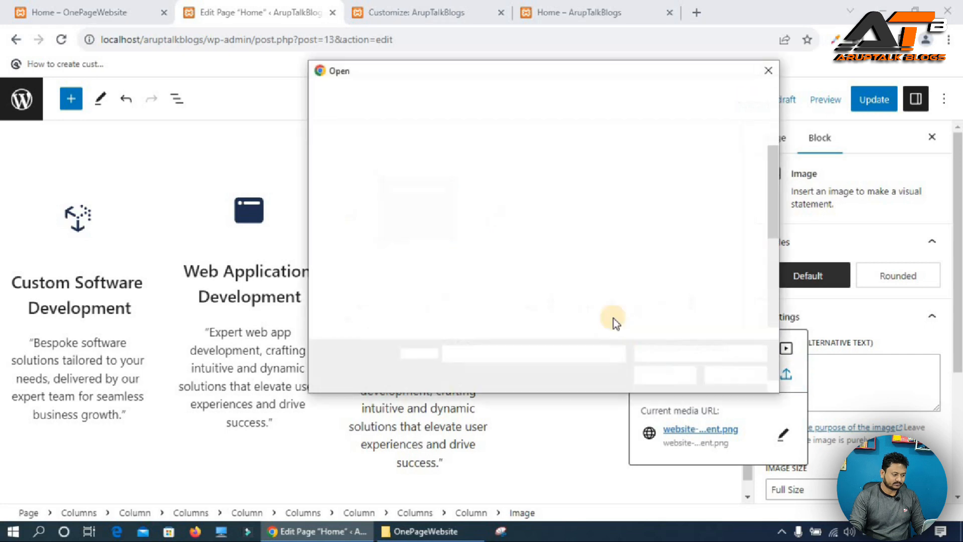
double_click(540, 257)
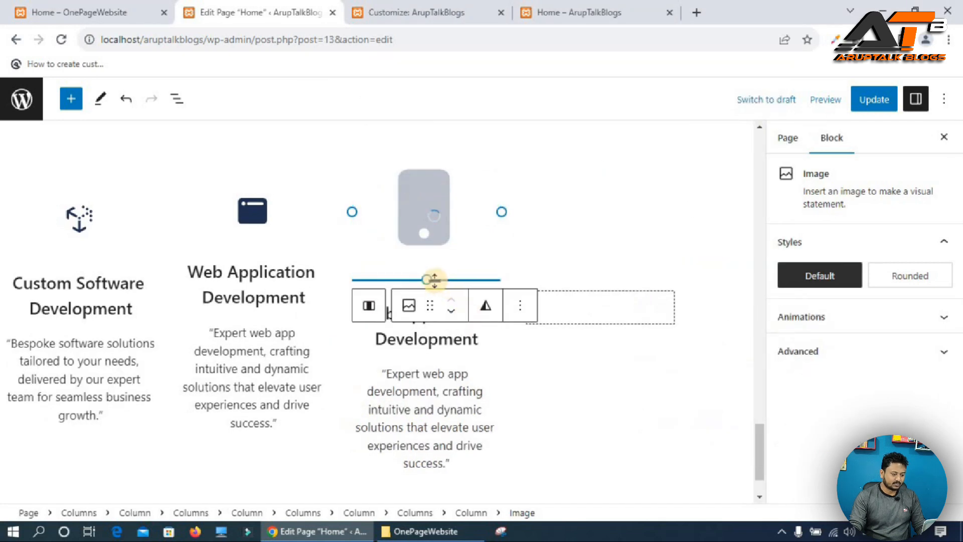
drag(431, 281, 438, 236)
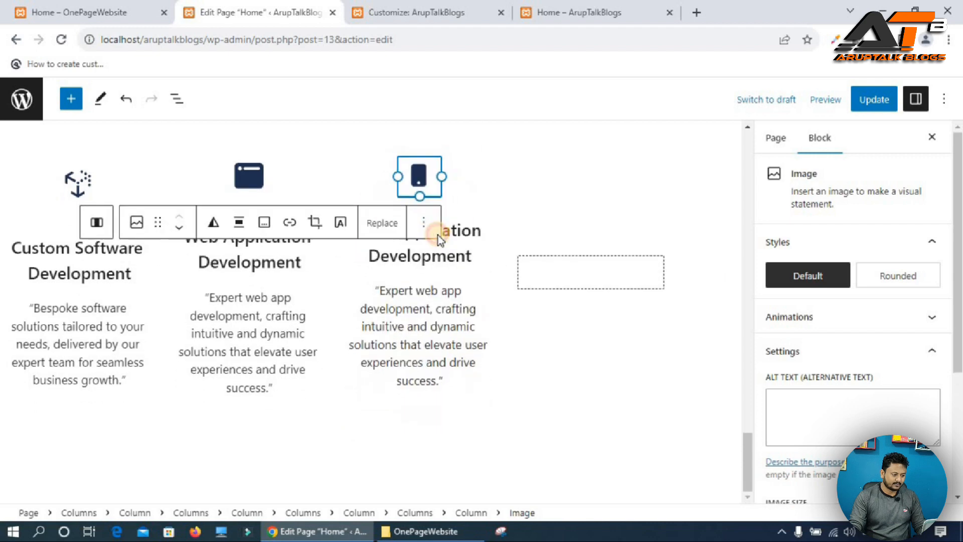
Replace the third card's heading with "Mobile Application Development" copied from the reference site.
triple_click(424, 257)
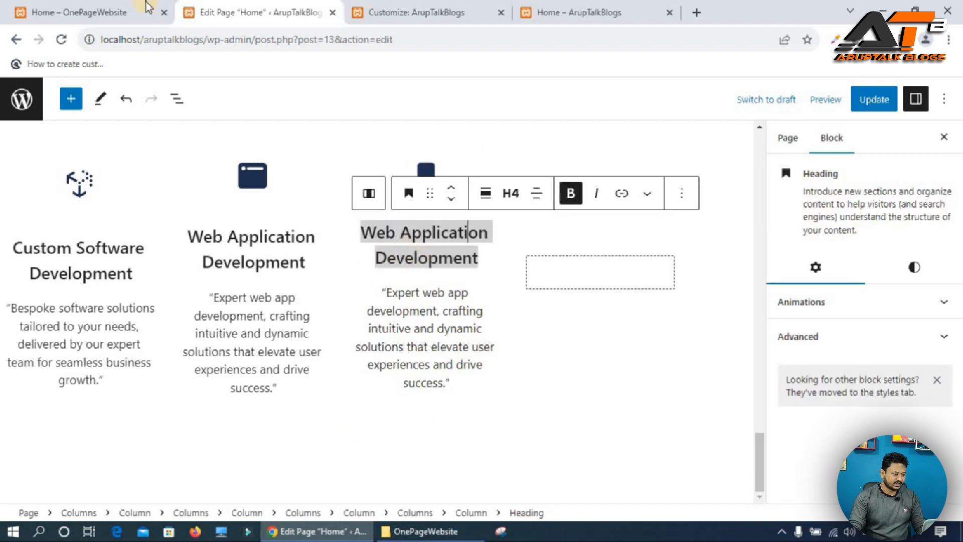
click(107, 10)
triple_click(578, 311)
key(ctrl+c)
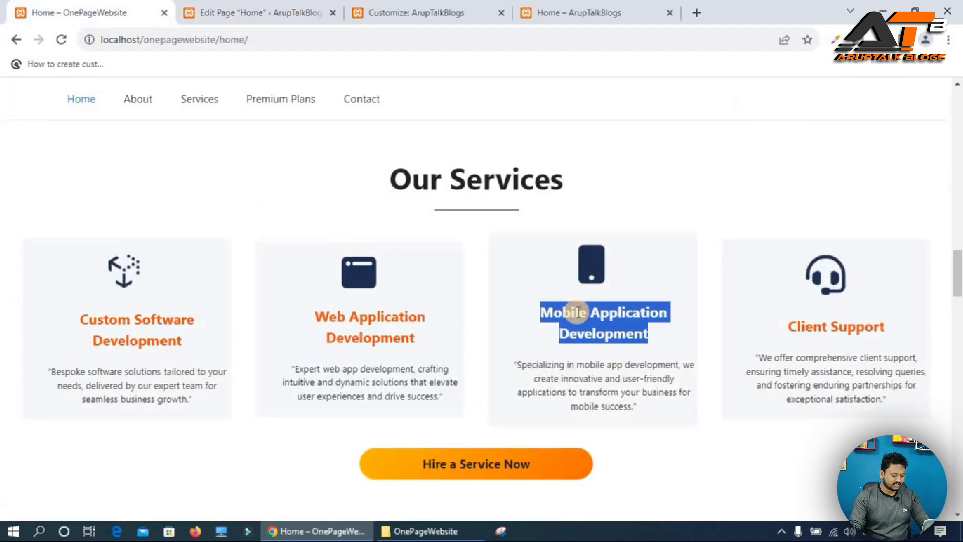
click(235, 10)
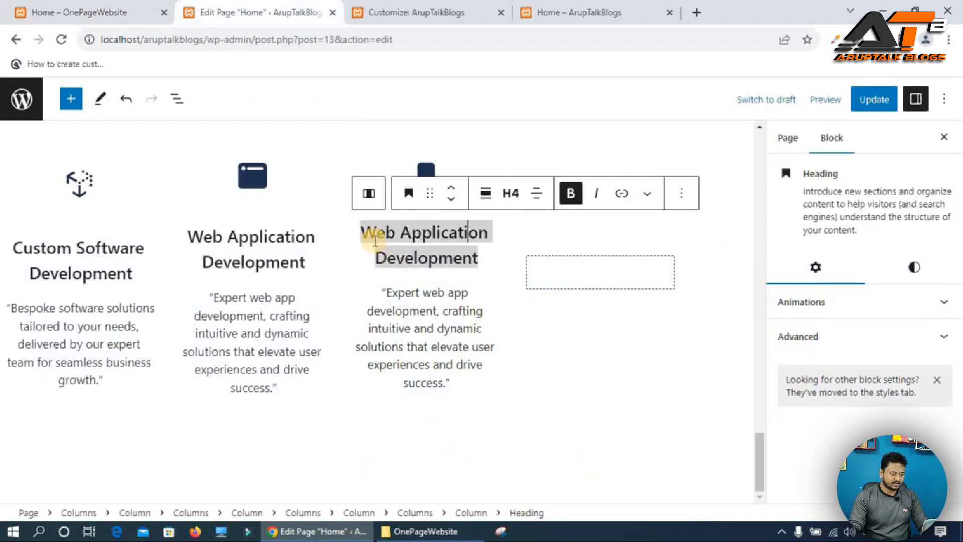
key(ctrl+v)
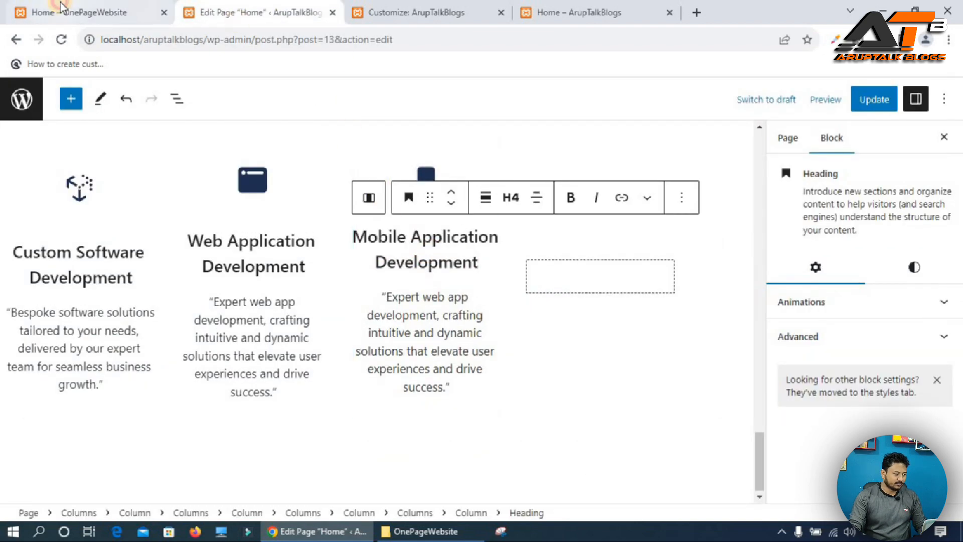
Paste the mobile app description from the reference site into the third card's paragraph and center-align it.
click(75, 12)
triple_click(558, 387)
key(ctrl+c)
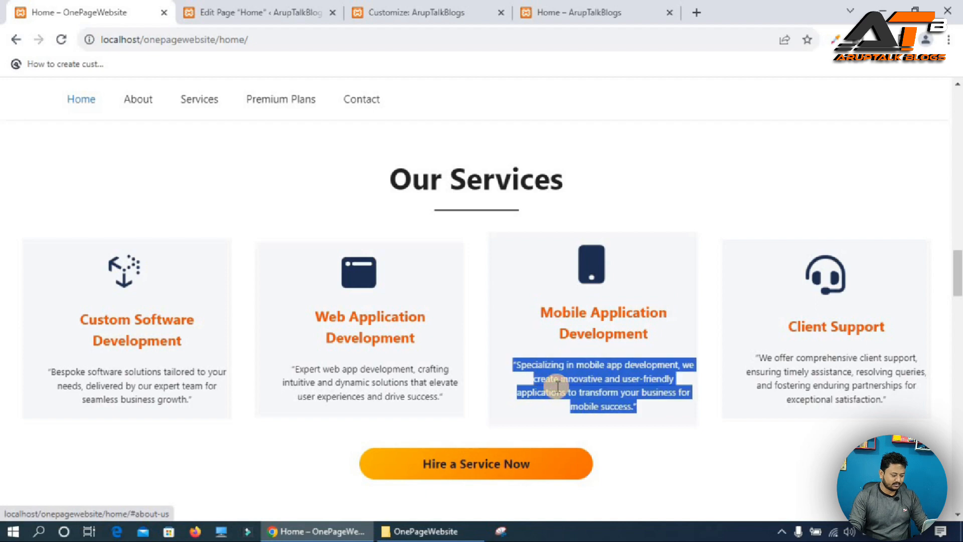
click(182, 7)
key(ctrl+v)
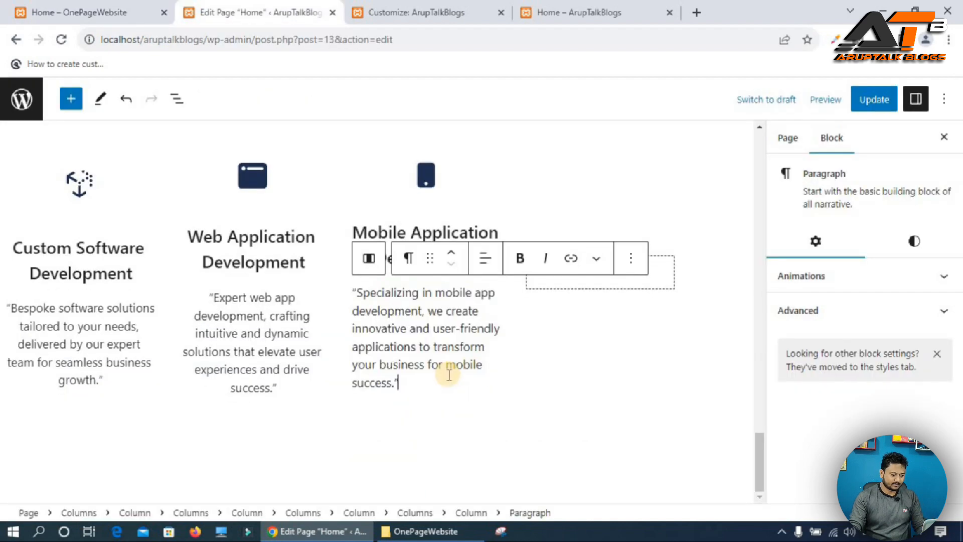
click(481, 260)
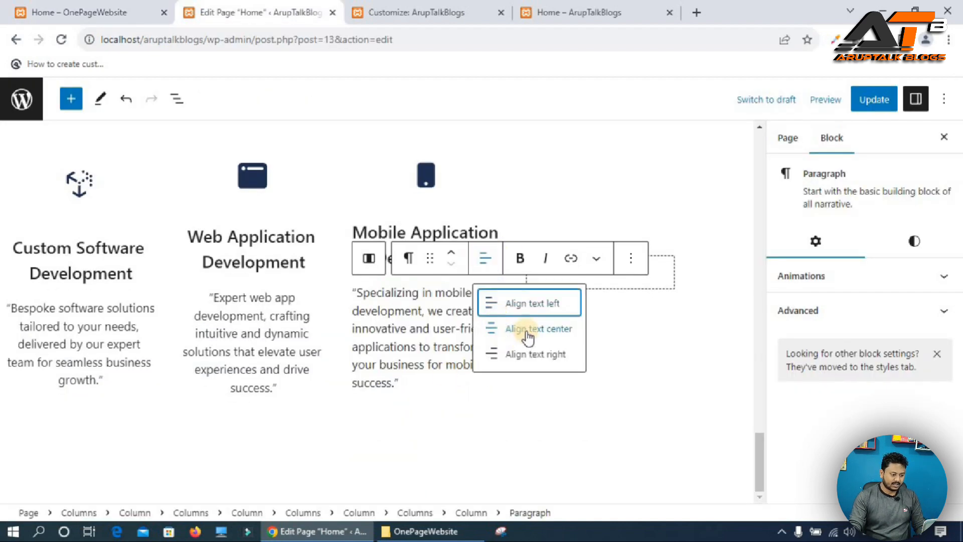
click(527, 332)
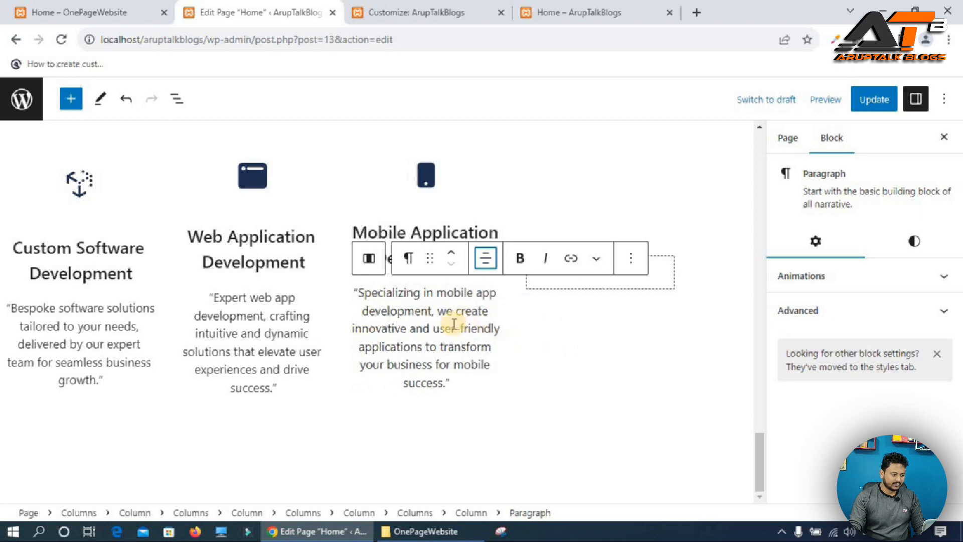
Duplicate the Mobile Application Development card column.
click(400, 298)
click(368, 257)
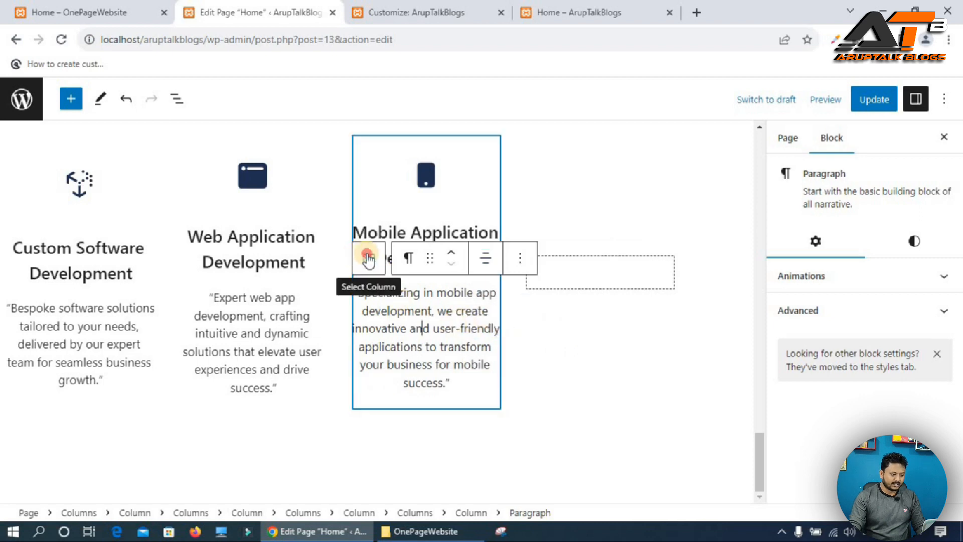
click(529, 435)
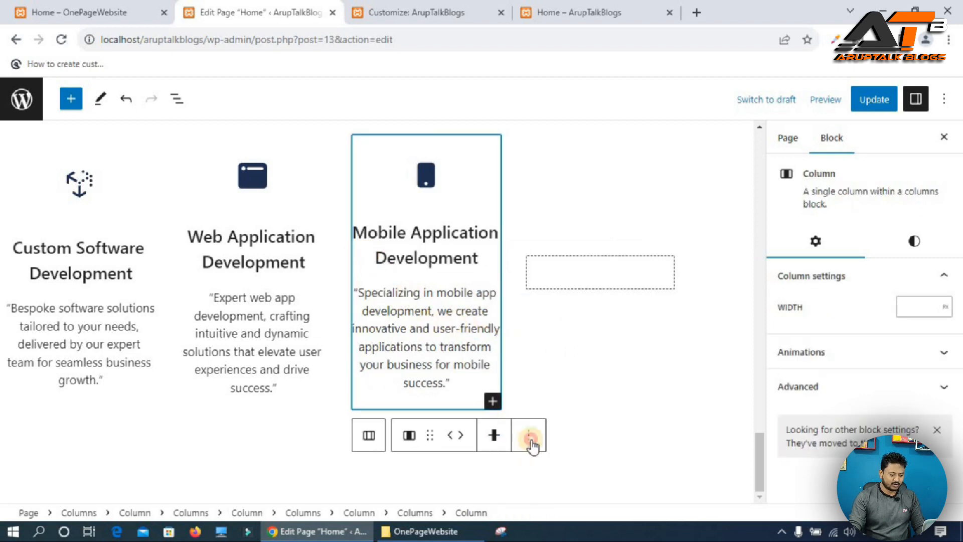
click(553, 232)
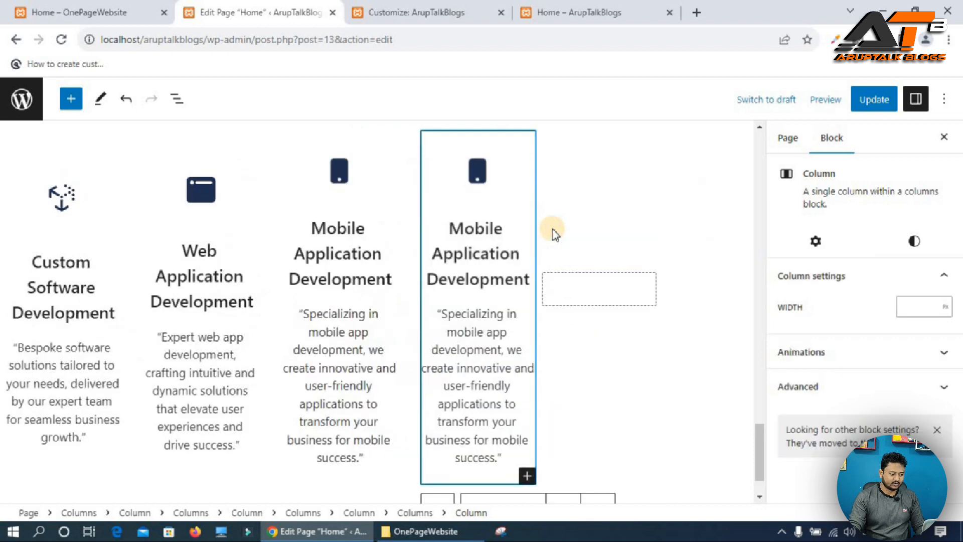
Remove the last empty placeholder column from the services row.
click(616, 307)
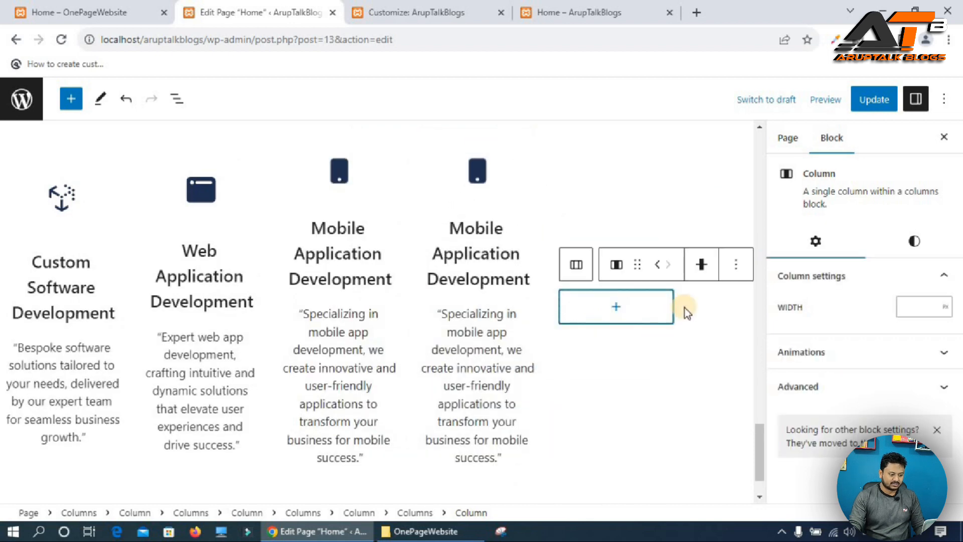
click(736, 265)
click(768, 503)
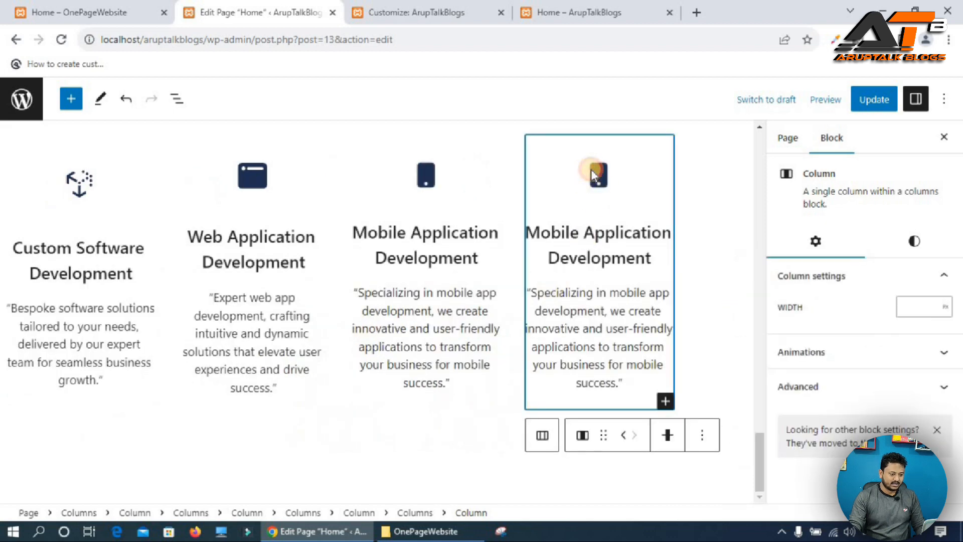
Replace the fourth card's icon with the headset support icon image.
click(593, 176)
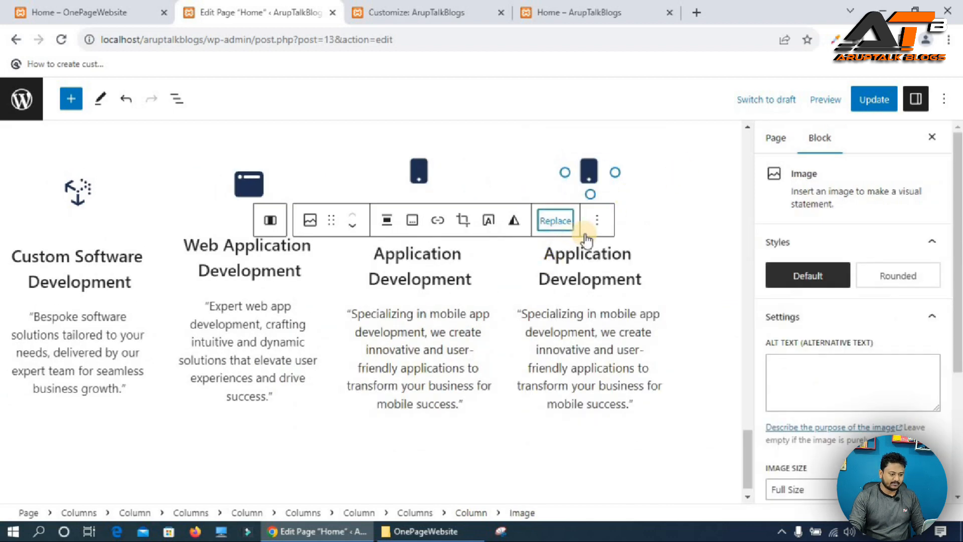
click(555, 221)
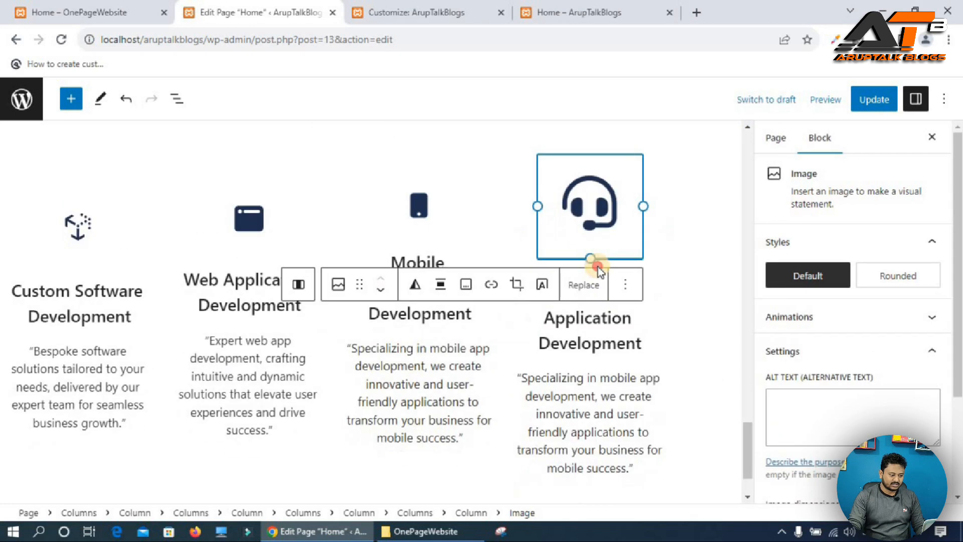
Replace the fourth card's heading with "Client Support" copied from the reference site.
click(29, 11)
triple_click(813, 319)
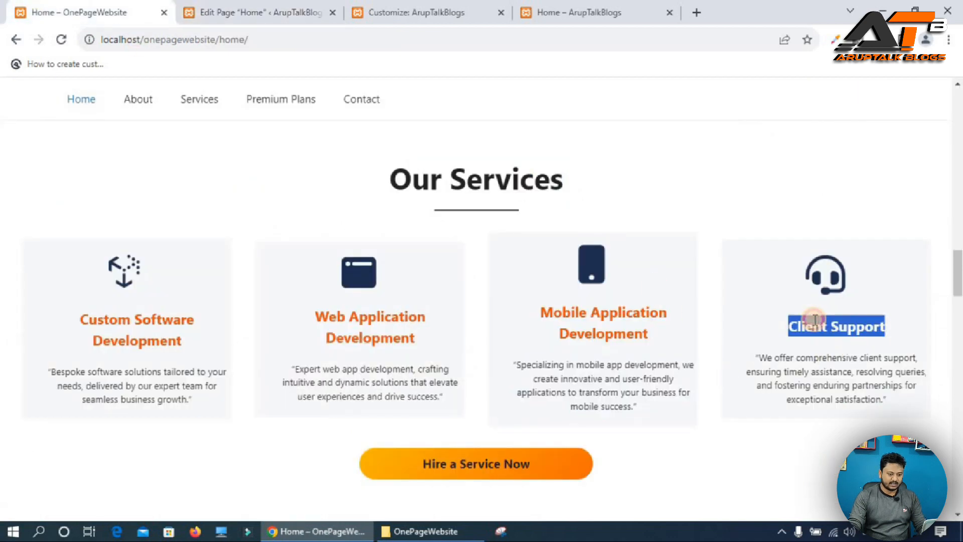
click(228, 13)
triple_click(549, 259)
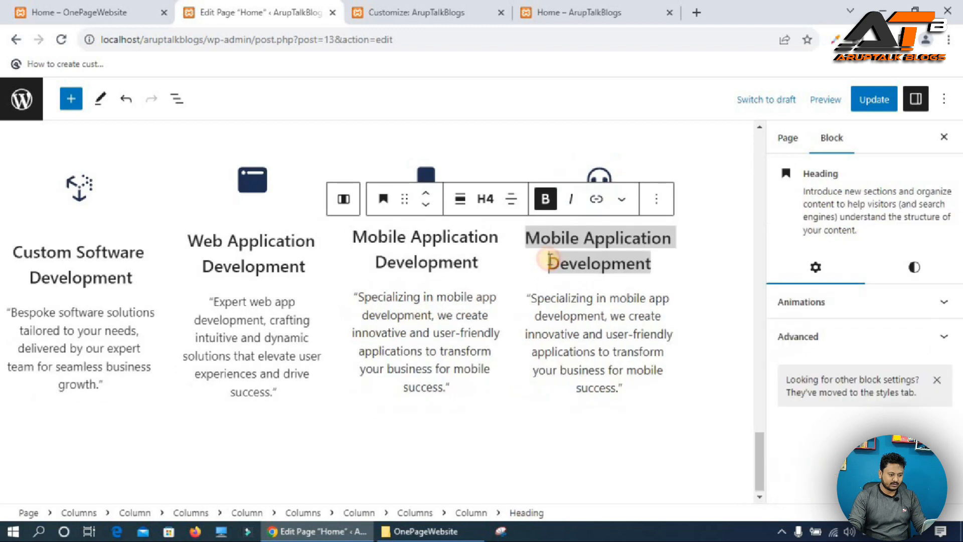
drag(558, 238, 639, 257)
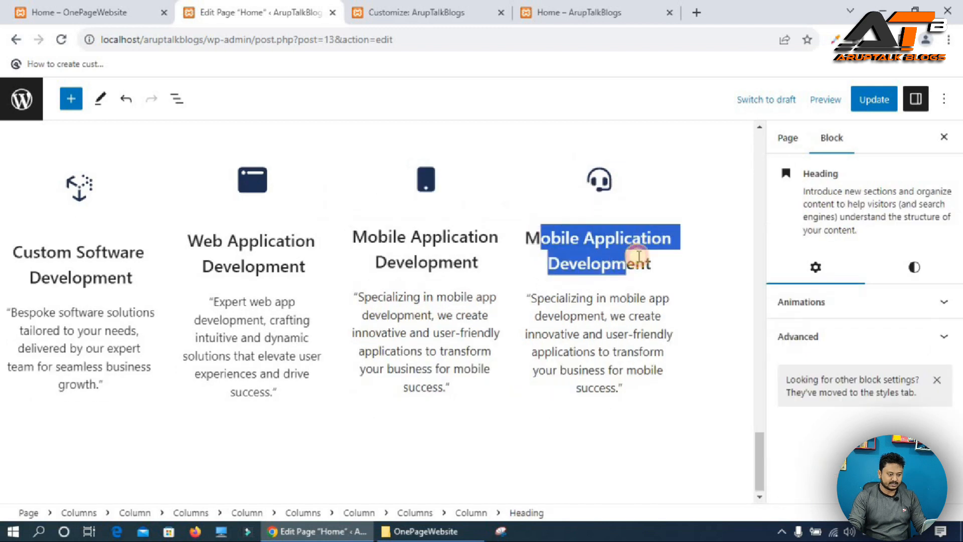
key(ctrl+shift+Tab)
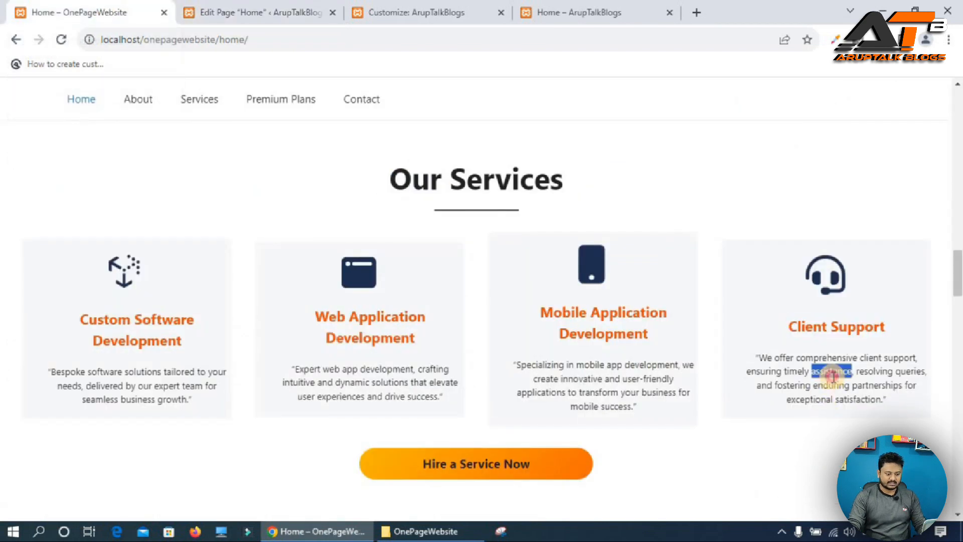
Paste the client support description from the reference site into the fourth card's paragraph and center-align it.
triple_click(832, 375)
key(ctrl+c)
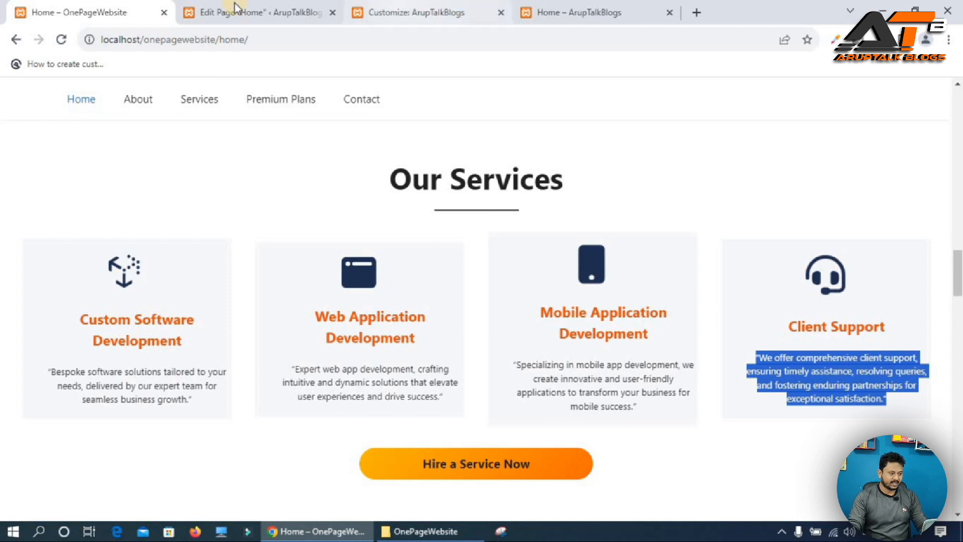
click(281, 12)
click(560, 295)
drag(529, 294, 626, 384)
key(ctrl+v)
click(590, 246)
click(654, 318)
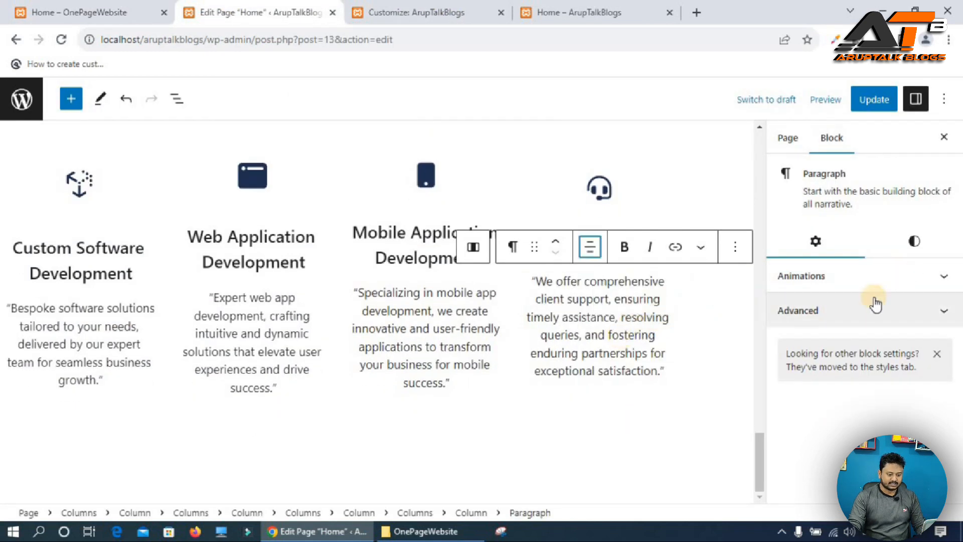
Set the fourth card paragraph's animation to Bounce.
click(828, 281)
click(797, 325)
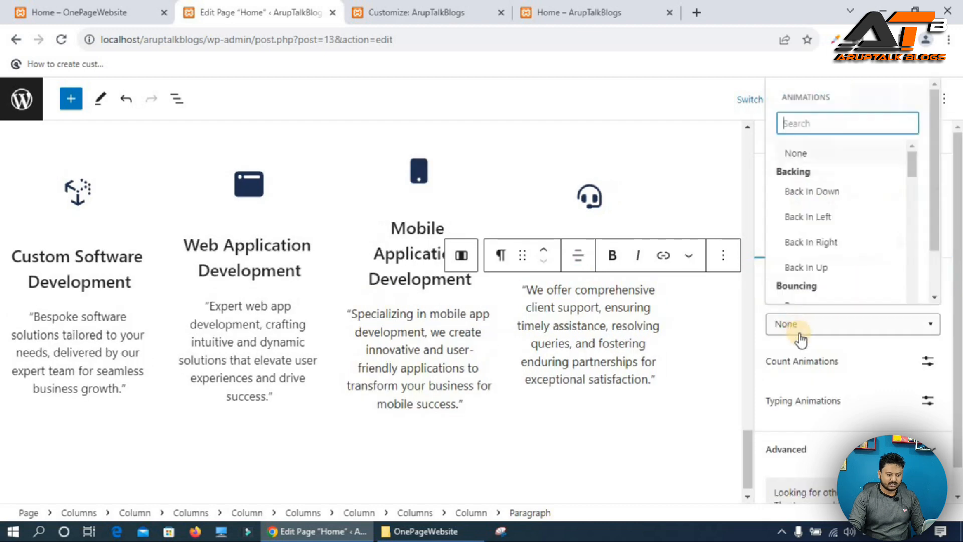
scroll(808, 236, down, 2)
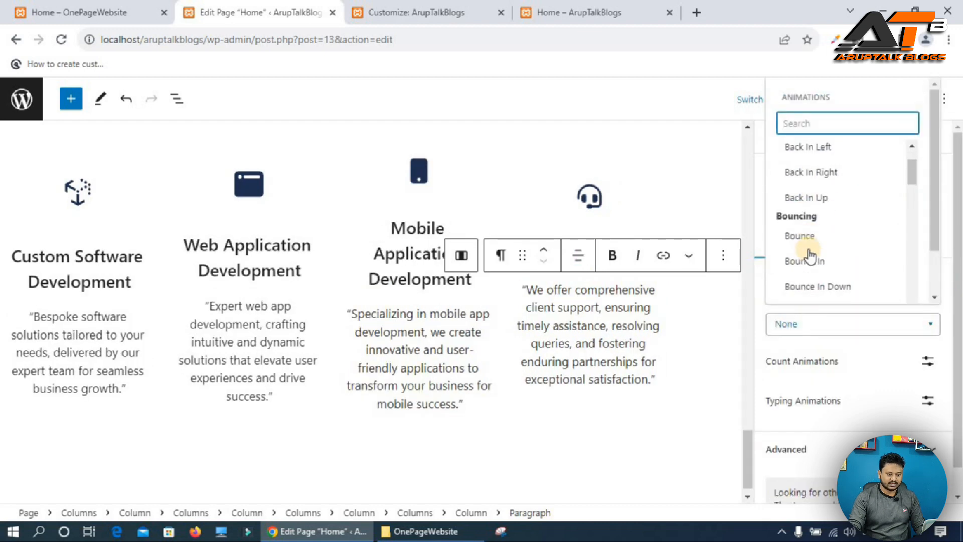
click(795, 236)
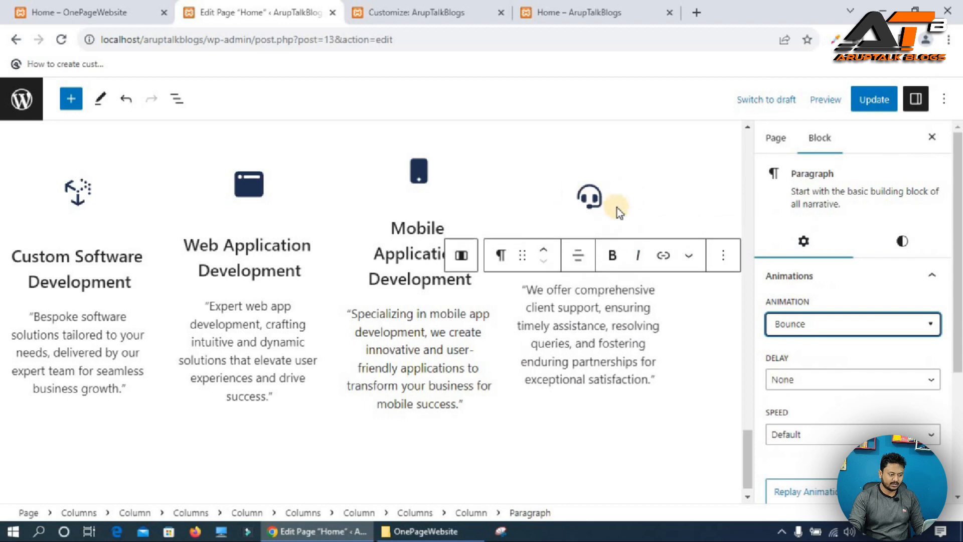
Check the fourth card heading's animation and set the third card paragraph's animation to Bounce.
click(598, 201)
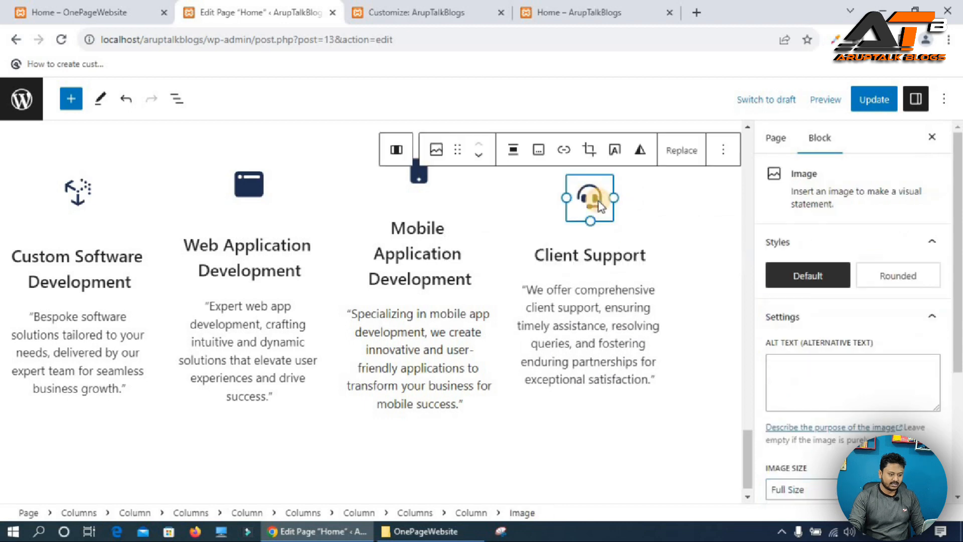
click(592, 251)
click(845, 303)
scroll(810, 275, down, 2)
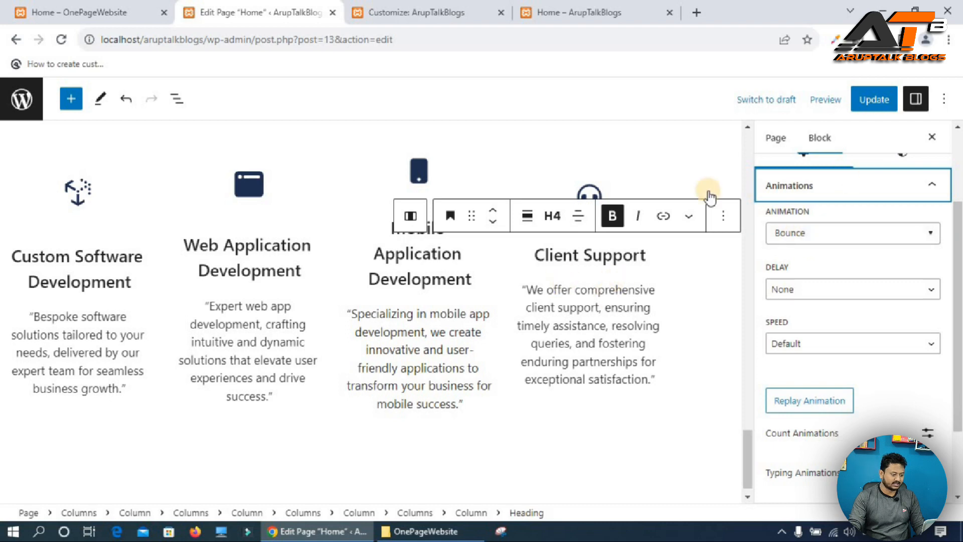
click(426, 334)
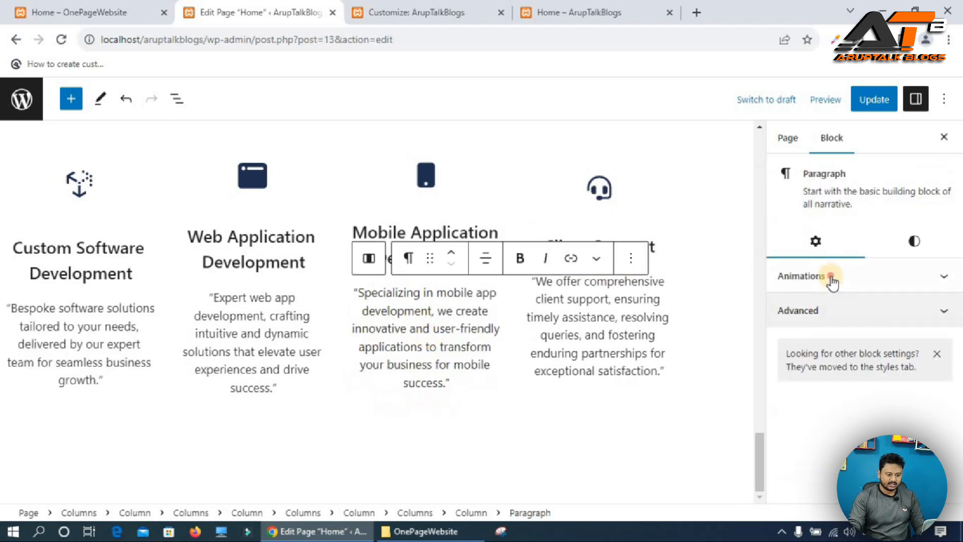
click(829, 276)
click(821, 326)
scroll(818, 251, down, 3)
click(806, 164)
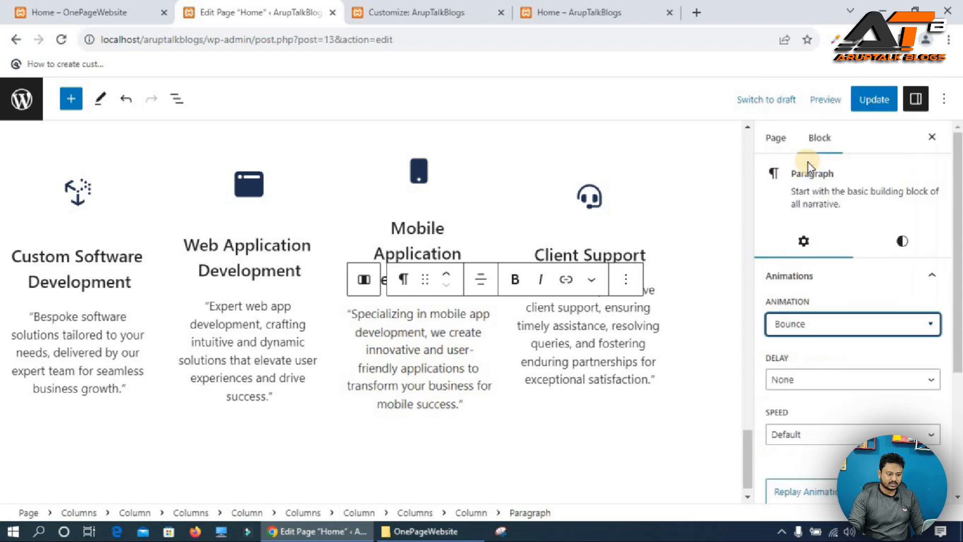
Update the page, reload the live Home page and compare its services section with the reference site.
click(873, 100)
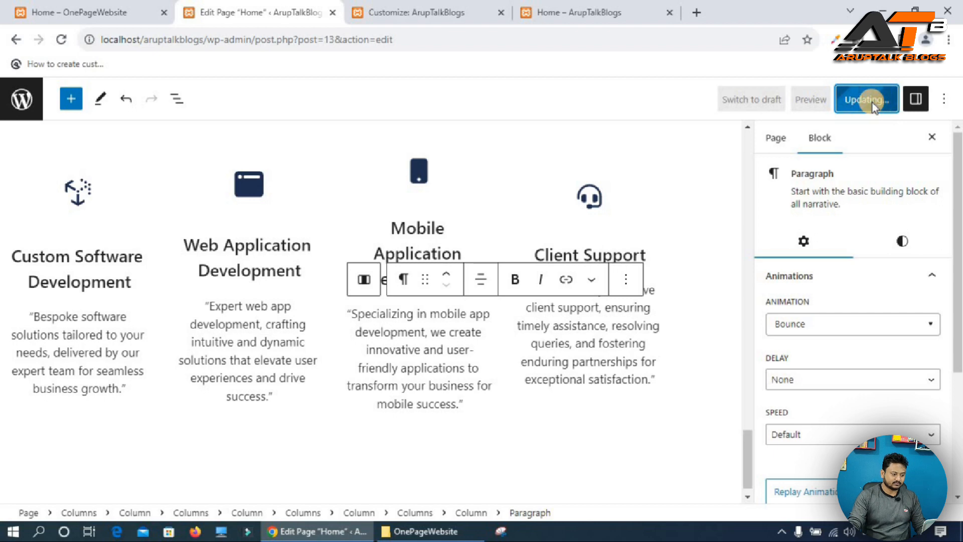
click(609, 7)
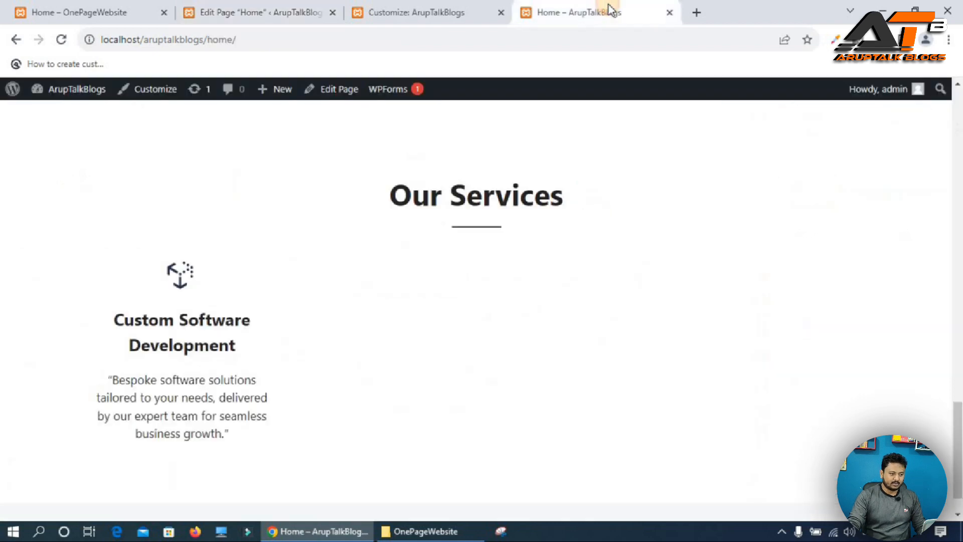
click(61, 40)
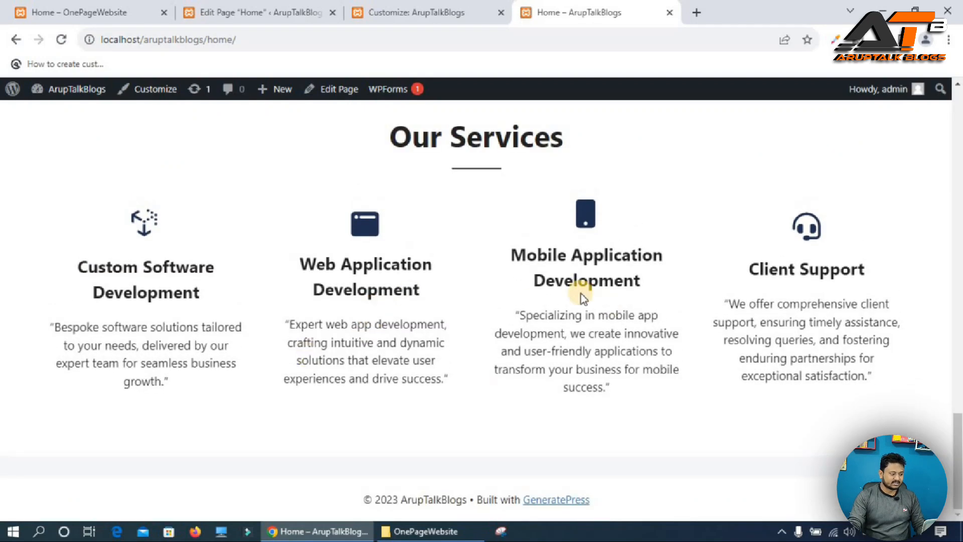
key(ctrl+1)
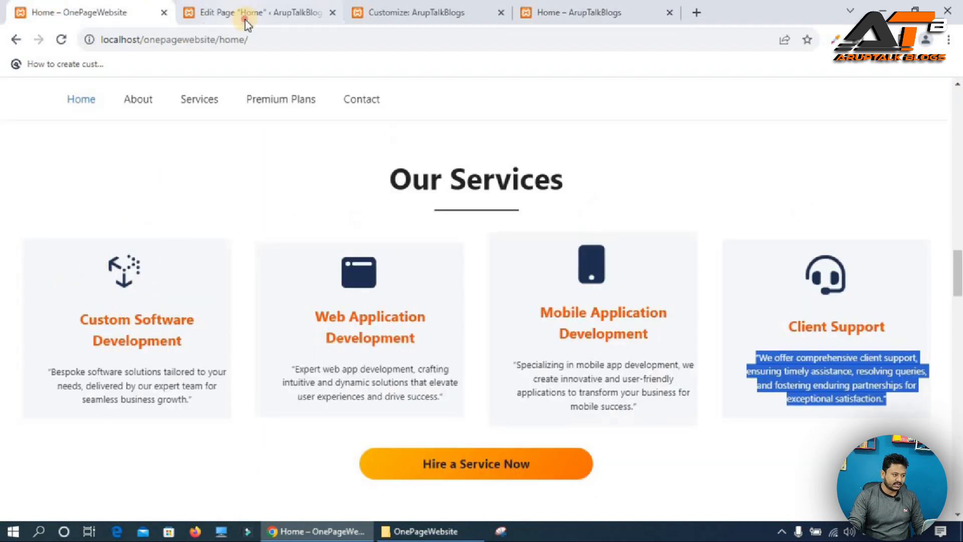
Set the Custom Software Development heading's text color to F77700 and copy that hex value.
click(246, 19)
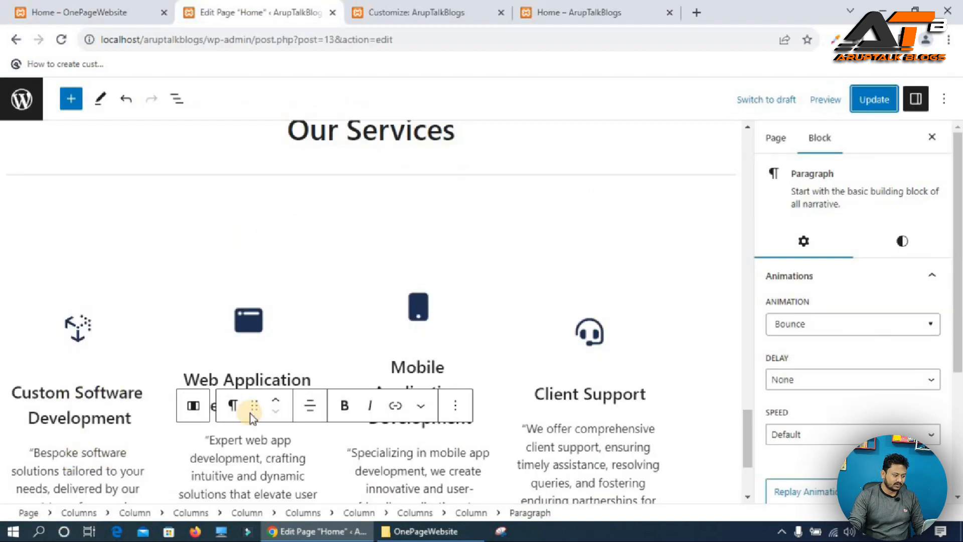
click(903, 265)
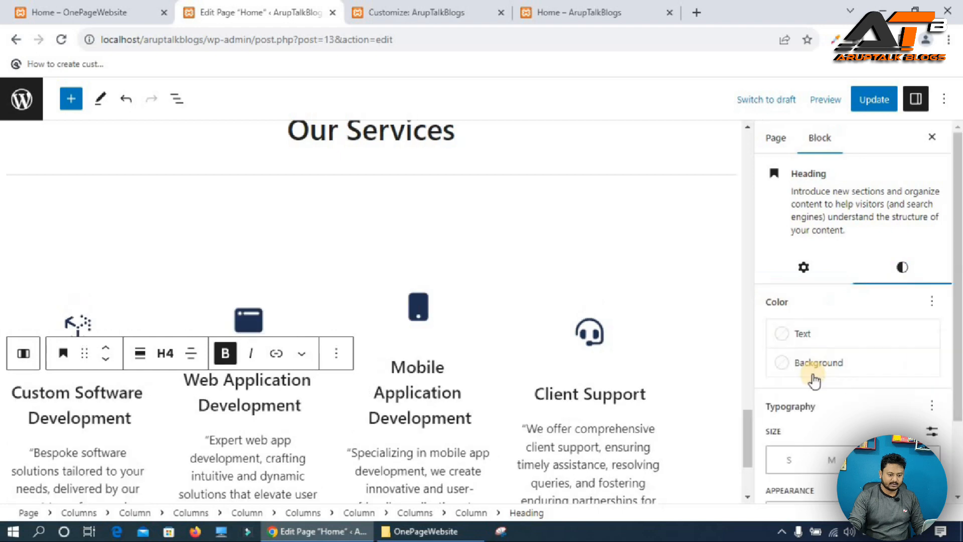
click(828, 333)
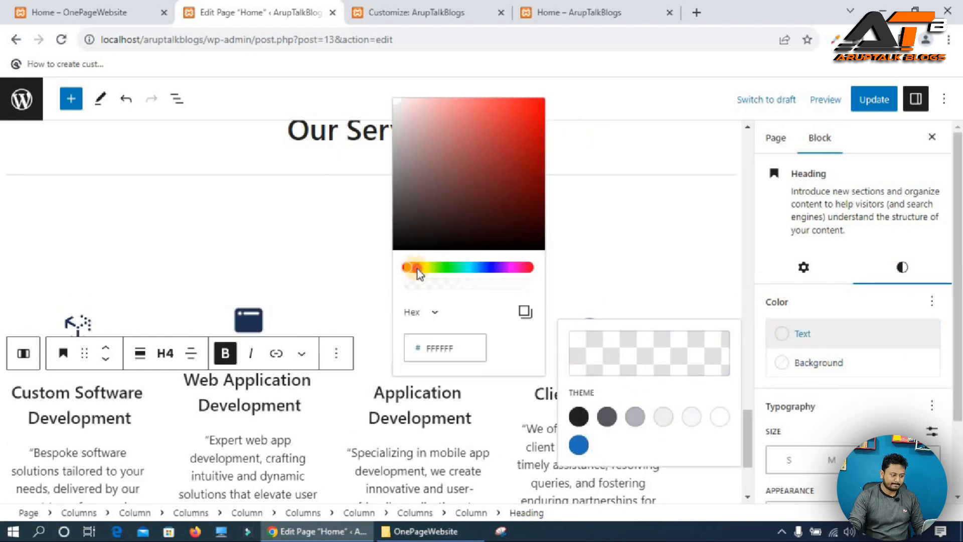
click(417, 269)
click(541, 103)
double_click(445, 350)
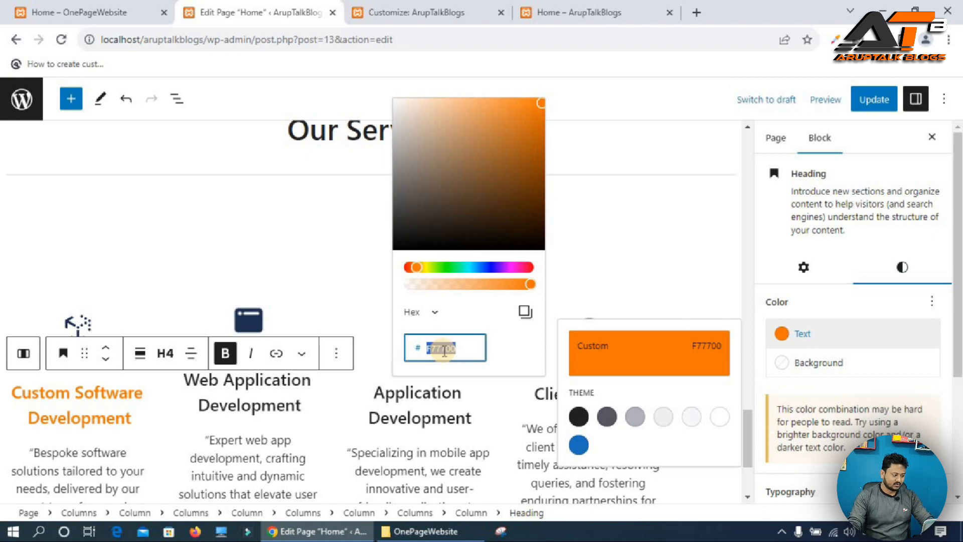
Set the Web Application Development heading's text color to F77700 by pasting the hex value.
click(256, 382)
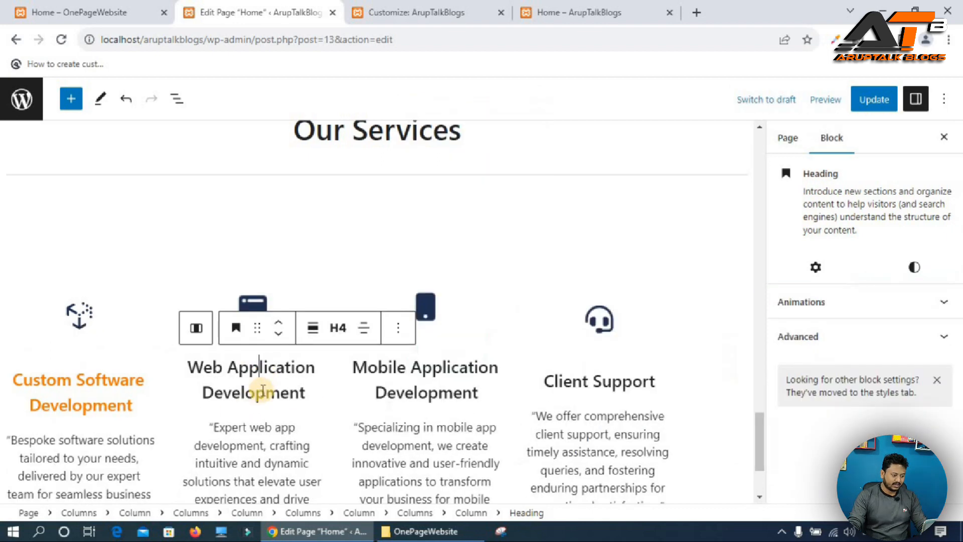
triple_click(262, 389)
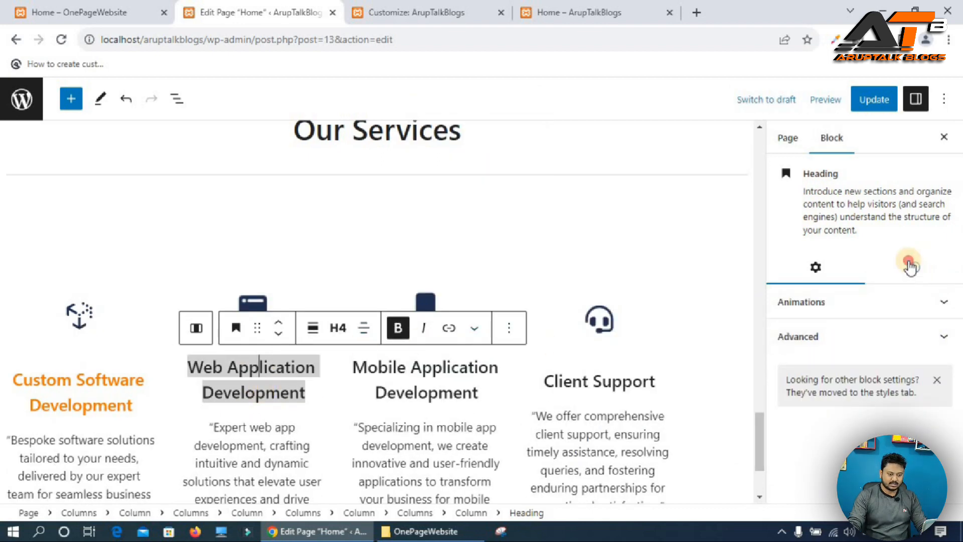
click(909, 264)
click(810, 331)
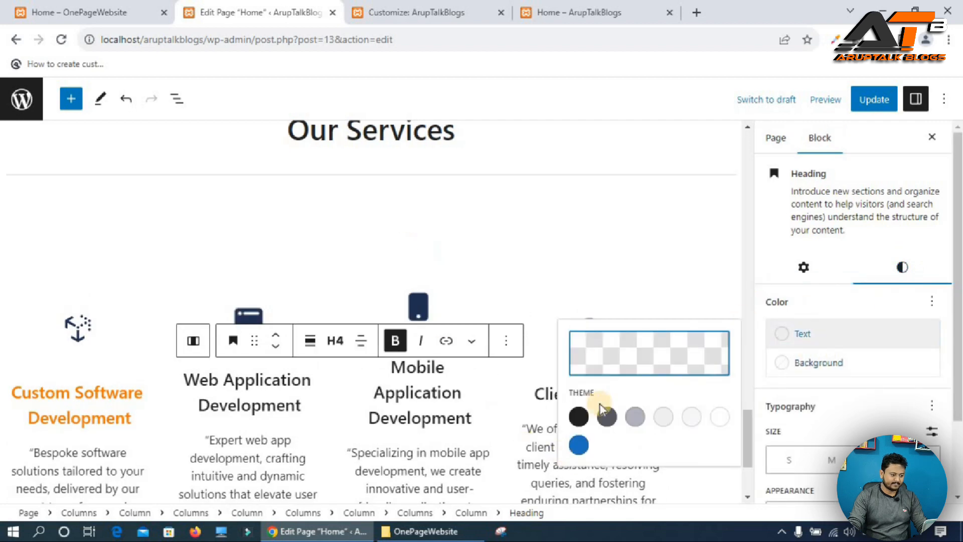
click(638, 362)
click(447, 346)
text(F77706)
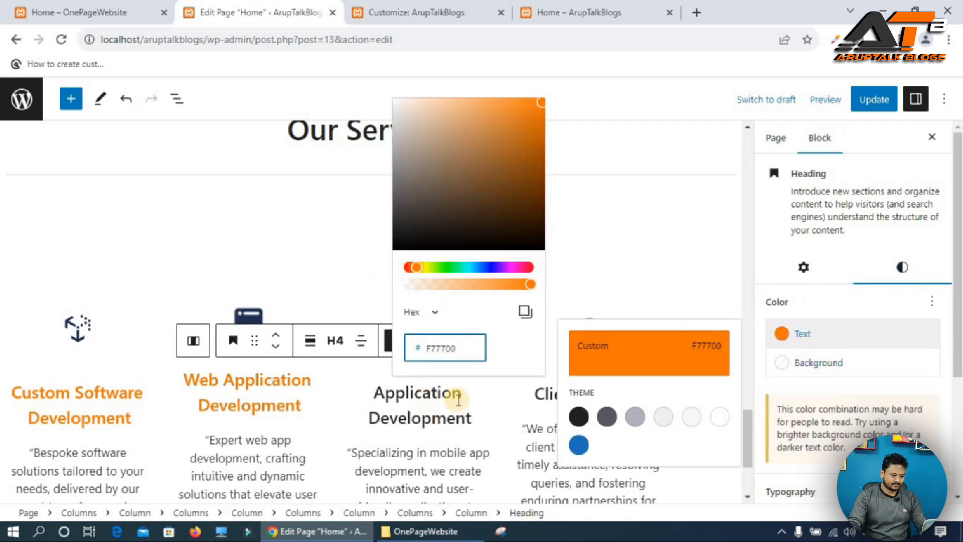
Set the Mobile Application Development heading's text color to F77700 by pasting the hex value.
triple_click(453, 396)
click(903, 267)
click(812, 335)
click(647, 352)
click(441, 346)
text(F77700)
Set the Client Support heading's text color to F77700 and update the page.
triple_click(558, 396)
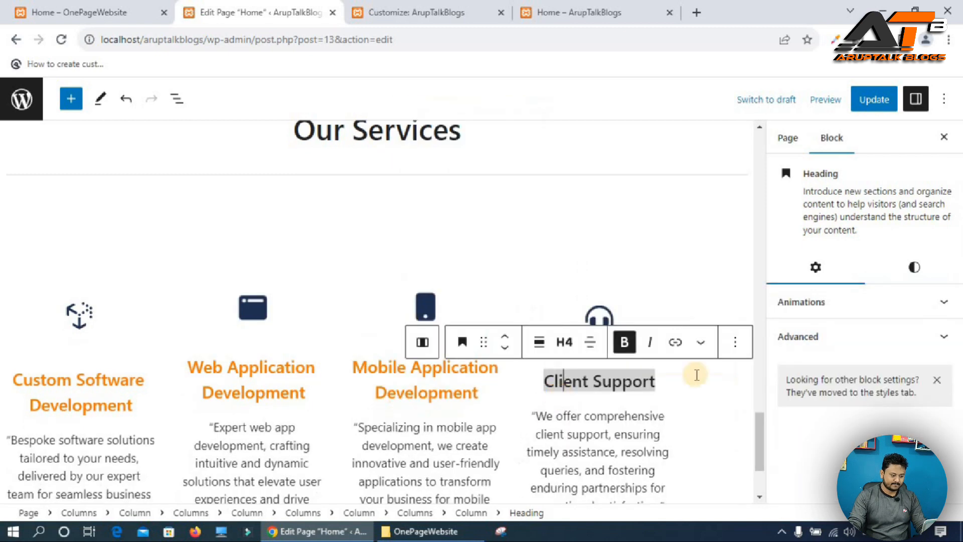
click(903, 267)
click(803, 334)
click(619, 360)
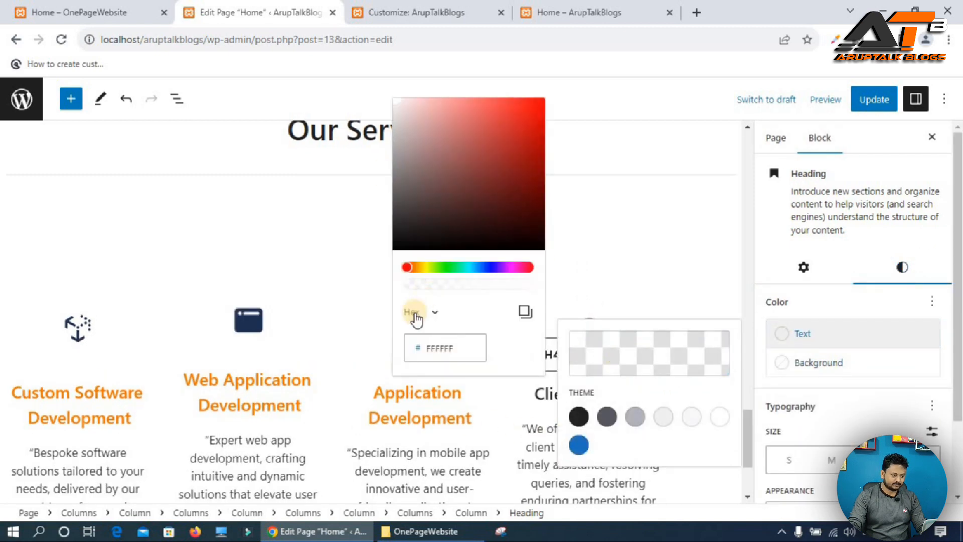
click(441, 346)
text(F77700)
key(Escape)
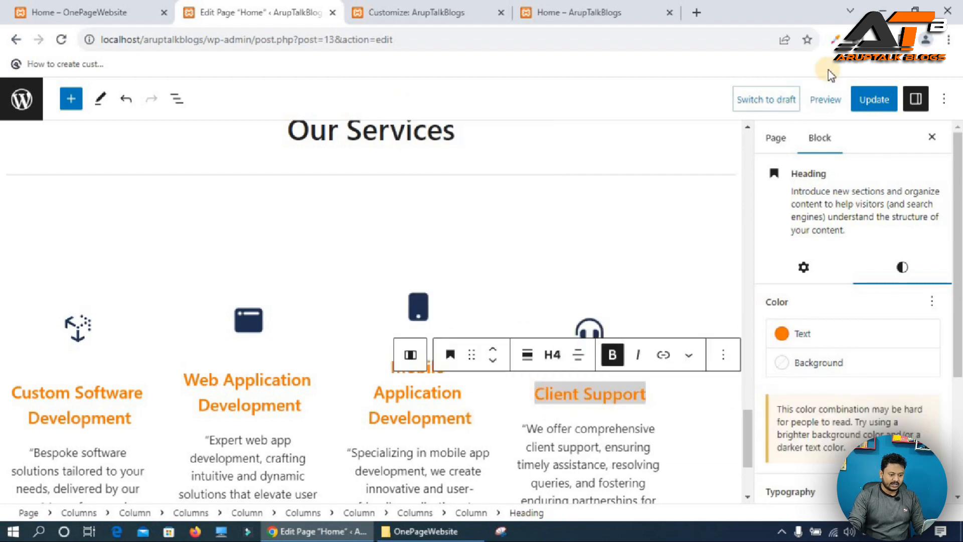
click(873, 100)
Compare the live services section with the reference site's services section and its button.
click(609, 12)
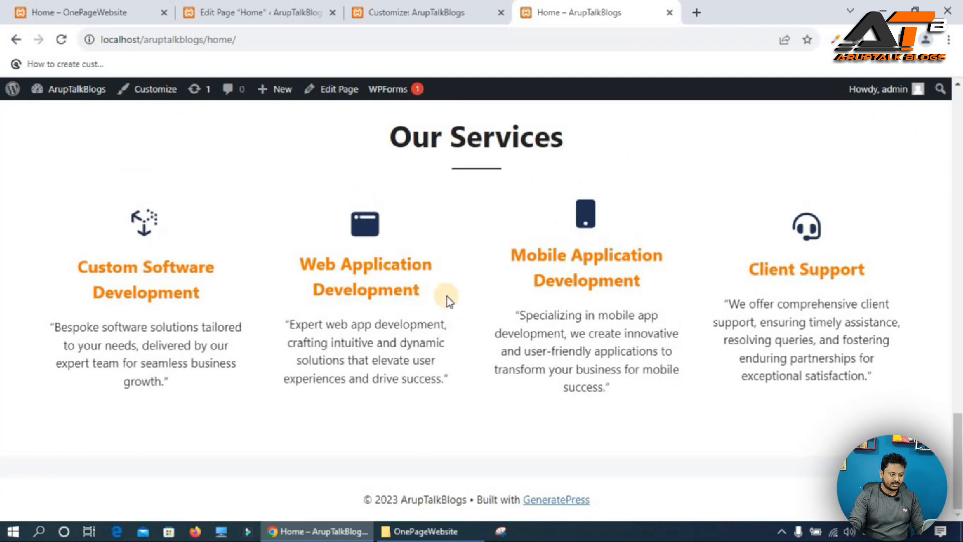
click(92, 10)
scroll(458, 399, down, 3)
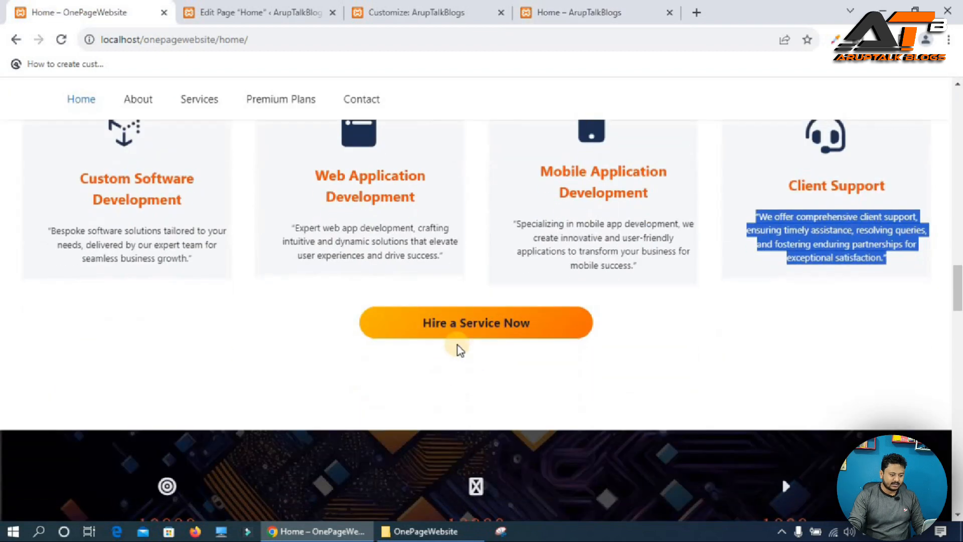
click(251, 8)
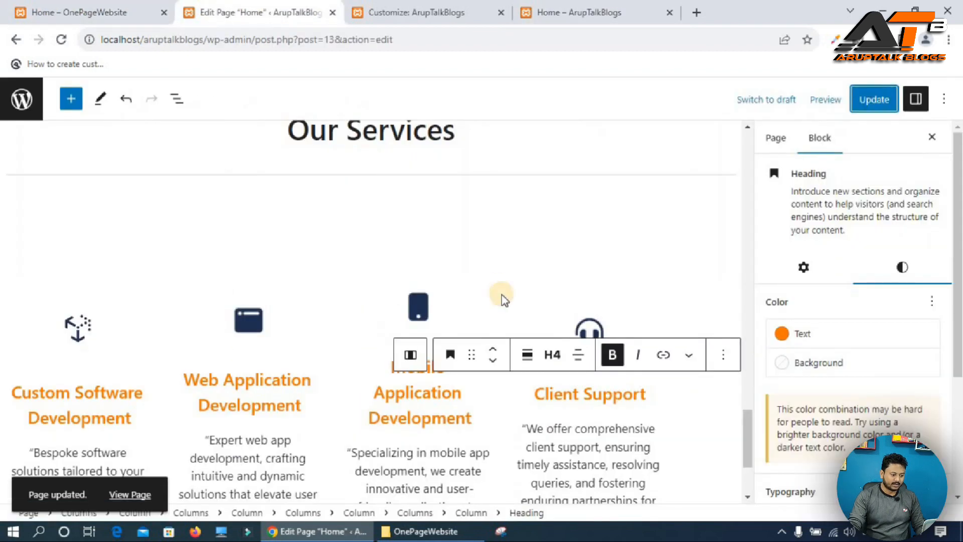
scroll(501, 295, down, 3)
scroll(125, 271, up, 3)
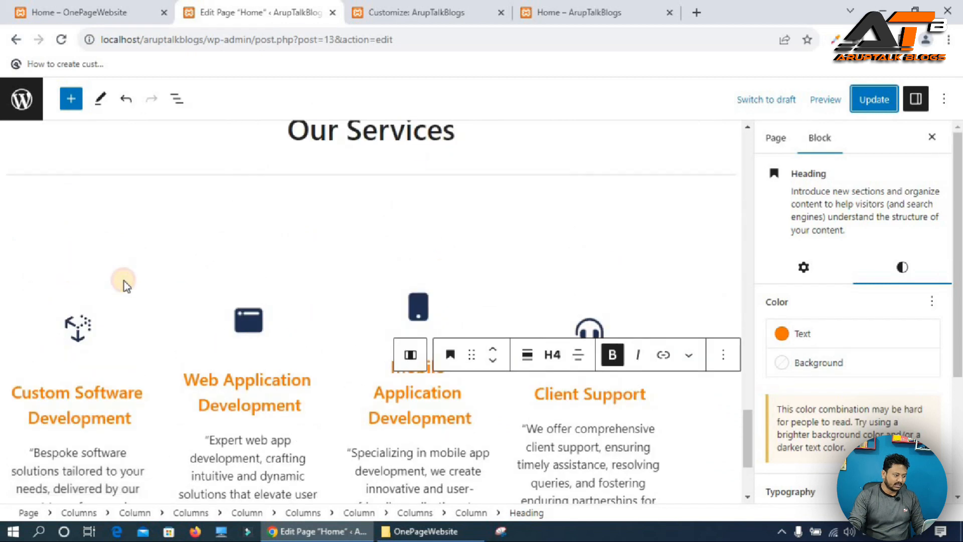
Insert a Buttons block at the end of the services column and center its items.
click(61, 259)
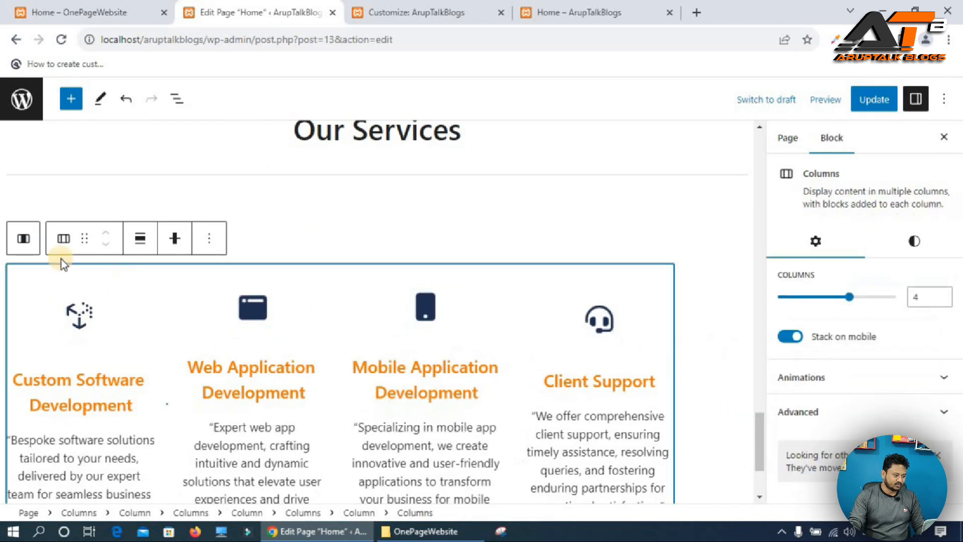
click(20, 238)
click(26, 158)
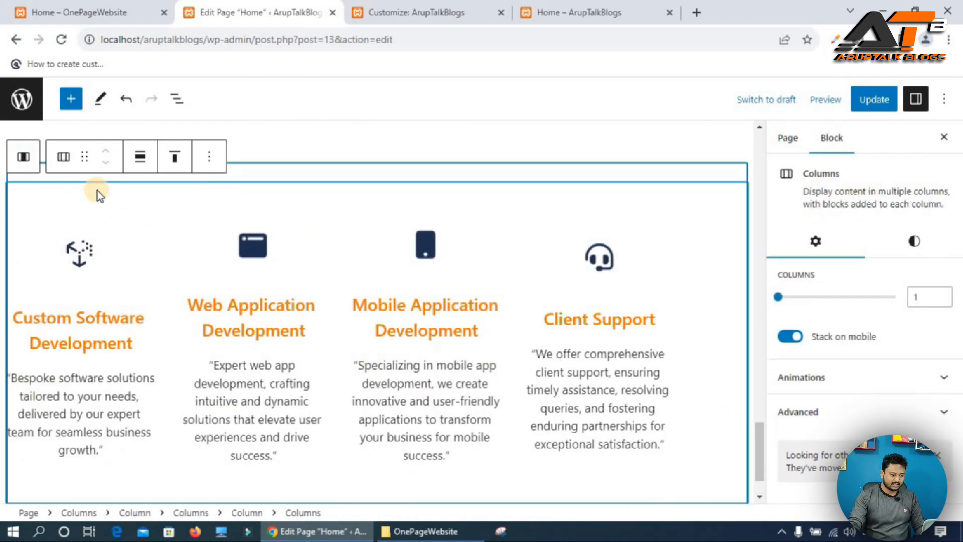
scroll(465, 249, up, 1)
scroll(465, 246, up, 2)
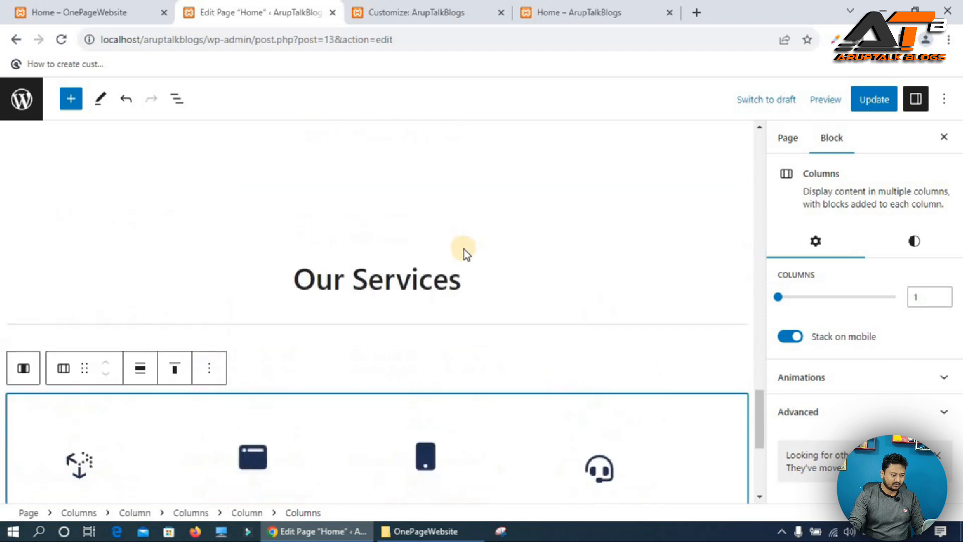
scroll(465, 248, down, 1)
click(23, 298)
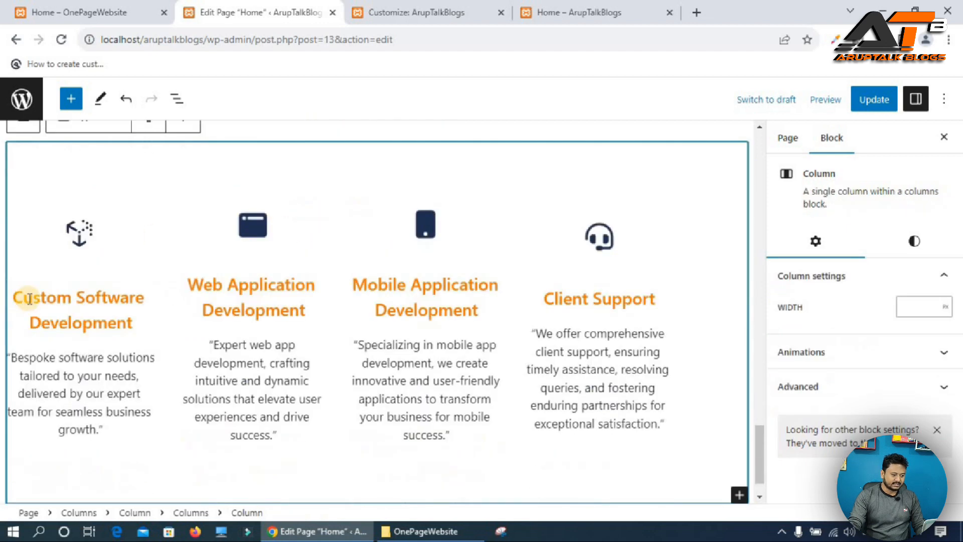
scroll(178, 327, up, 3)
scroll(179, 326, down, 4)
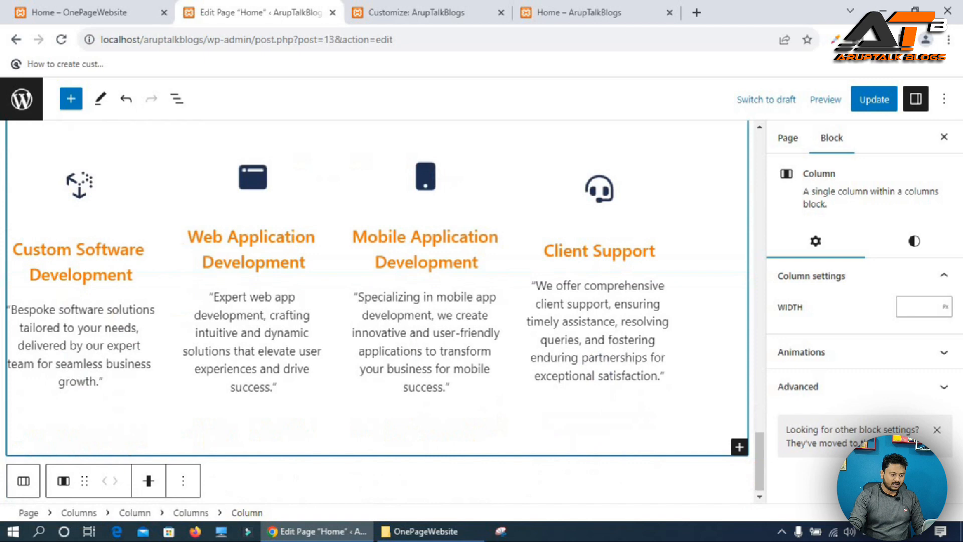
click(737, 447)
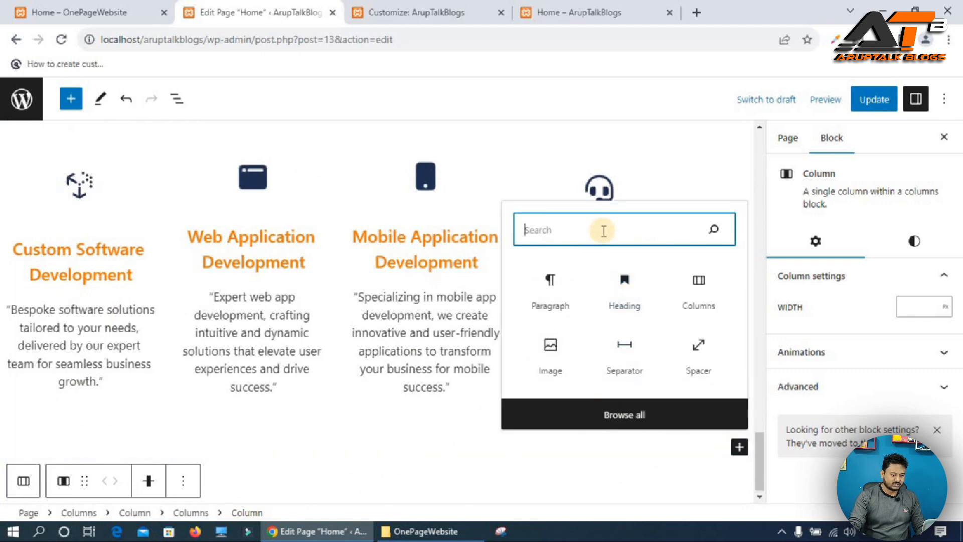
text(bi)
key(BackSpace)
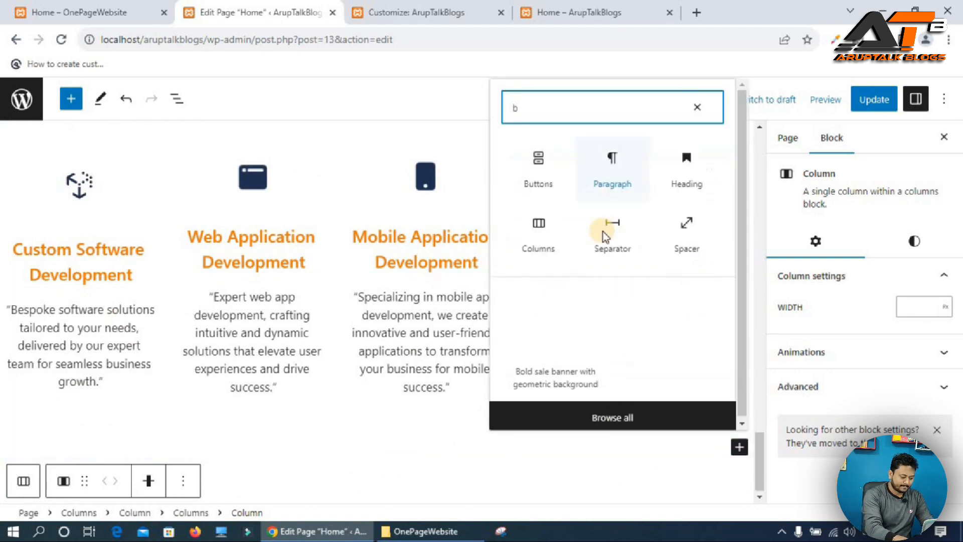
key(Return)
click(189, 430)
click(141, 429)
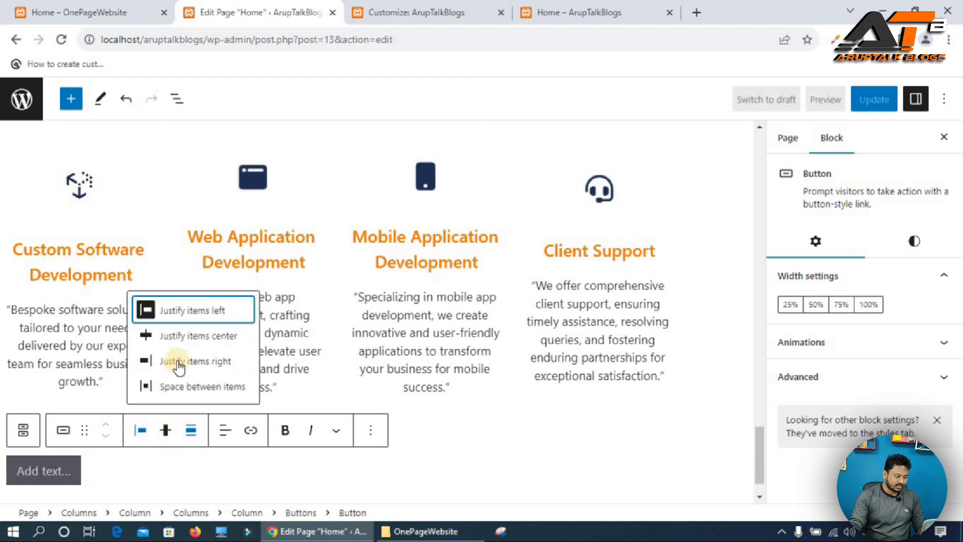
click(203, 336)
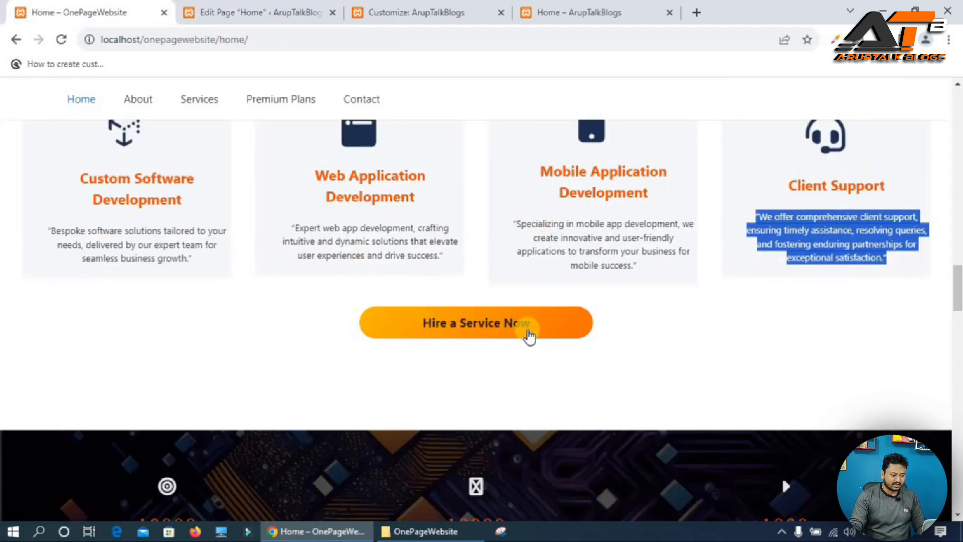
Copy the Hire a Service Now text from the reference site and paste it as the button label.
drag(533, 329, 417, 325)
key(ctrl+c)
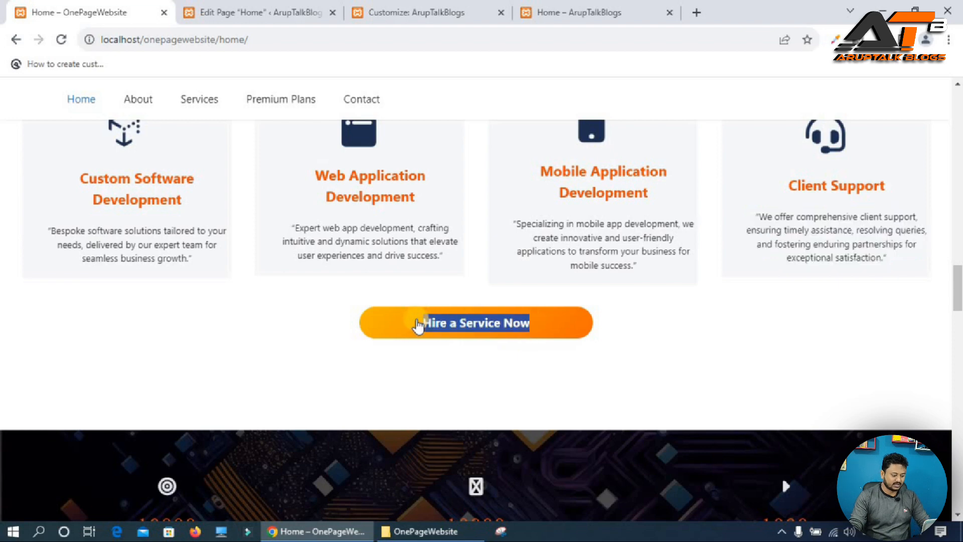
click(190, 15)
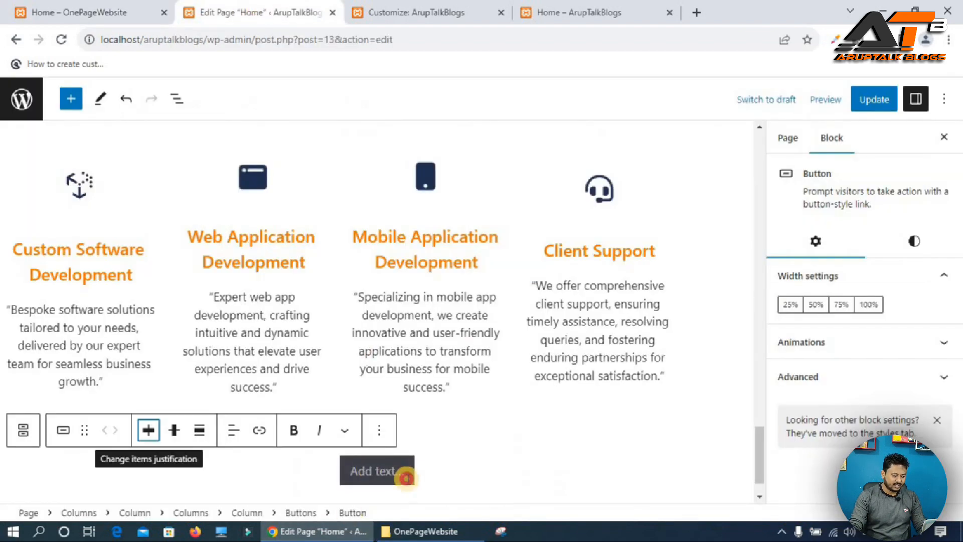
key(ctrl+v)
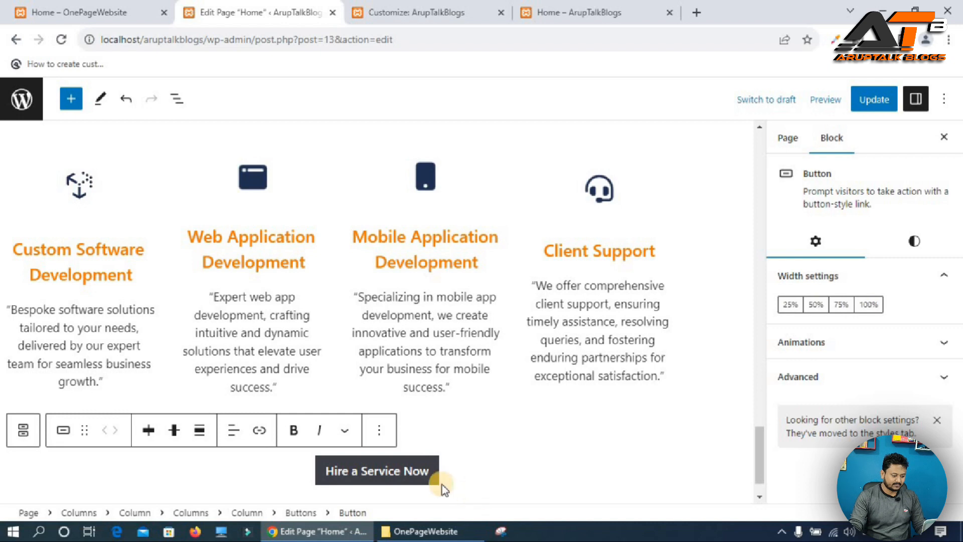
Center the button's text and set its width to 50%.
click(234, 430)
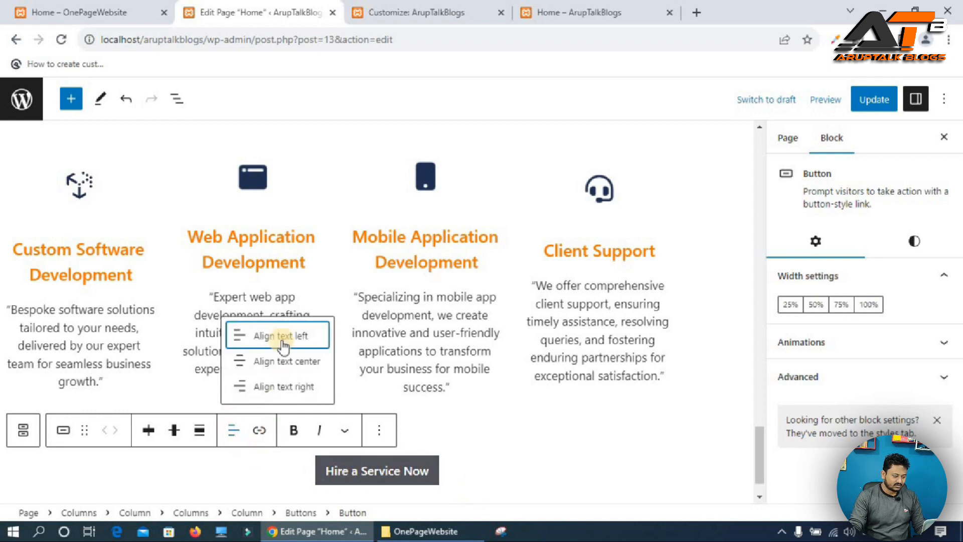
click(300, 370)
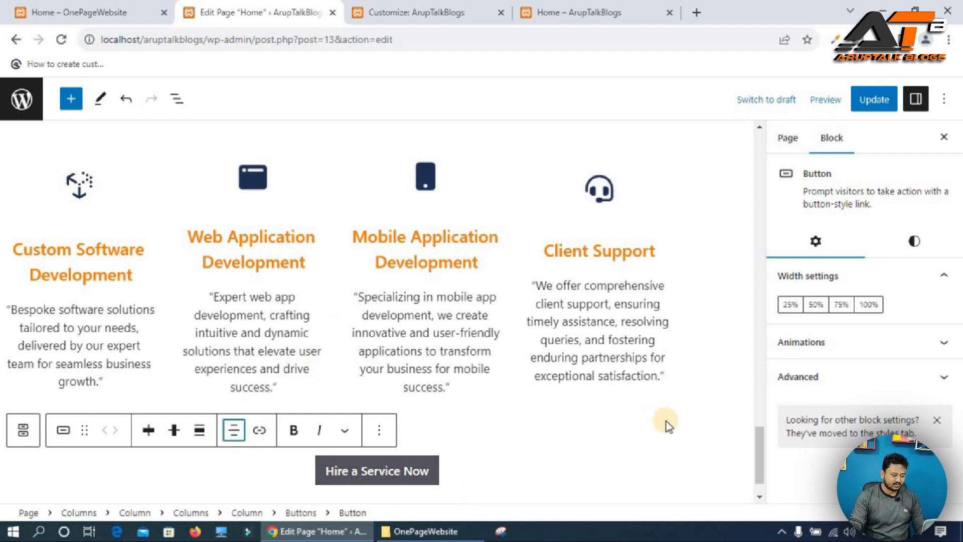
click(841, 305)
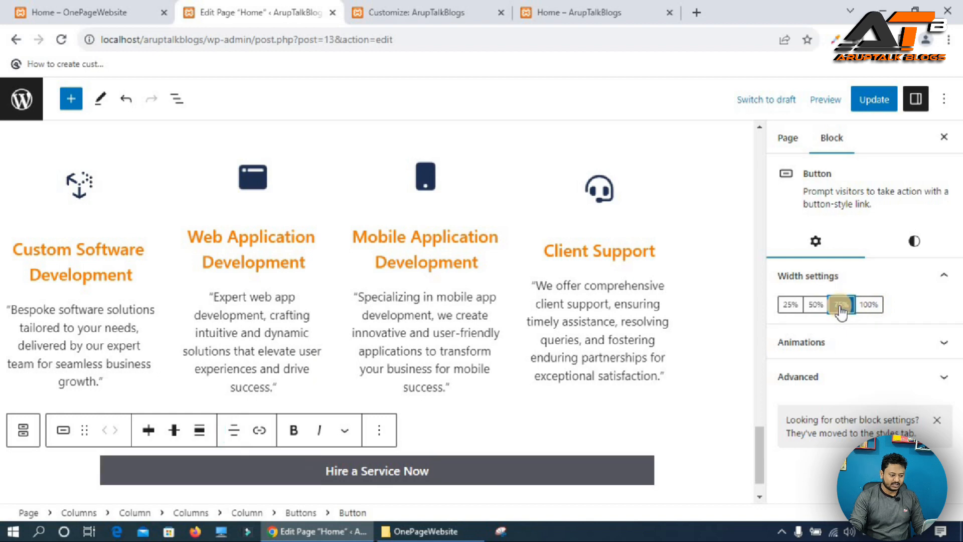
click(816, 304)
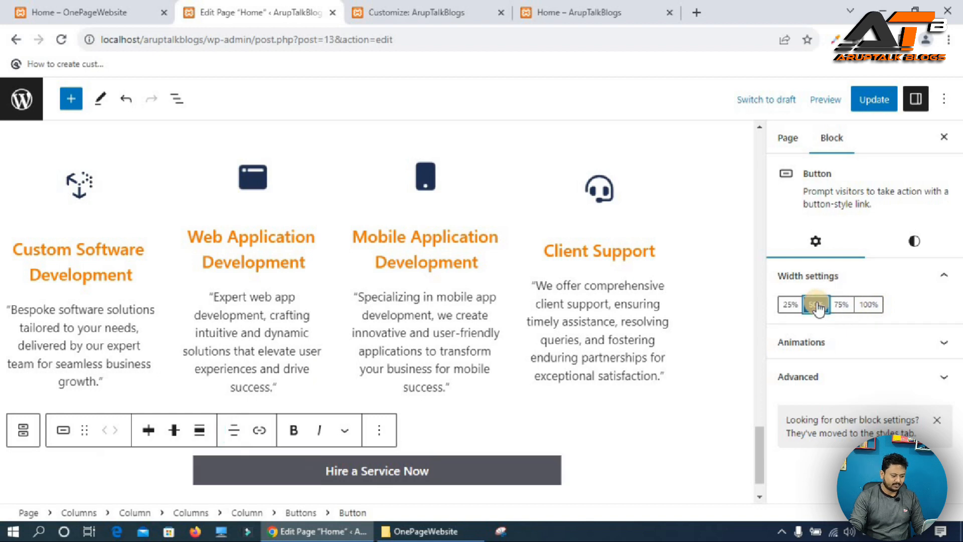
Give the button an orange gradient preset background and update the page.
click(914, 241)
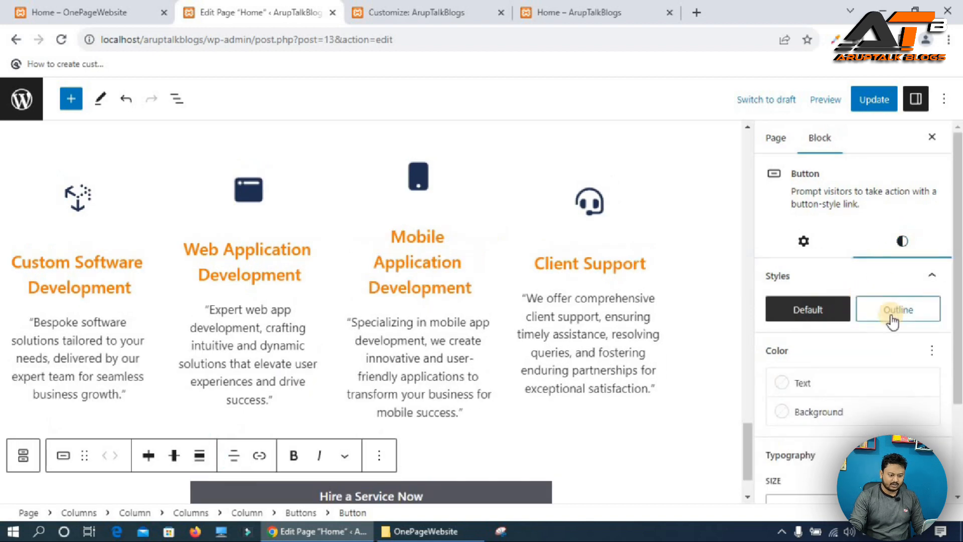
scroll(853, 341, down, 2)
click(822, 290)
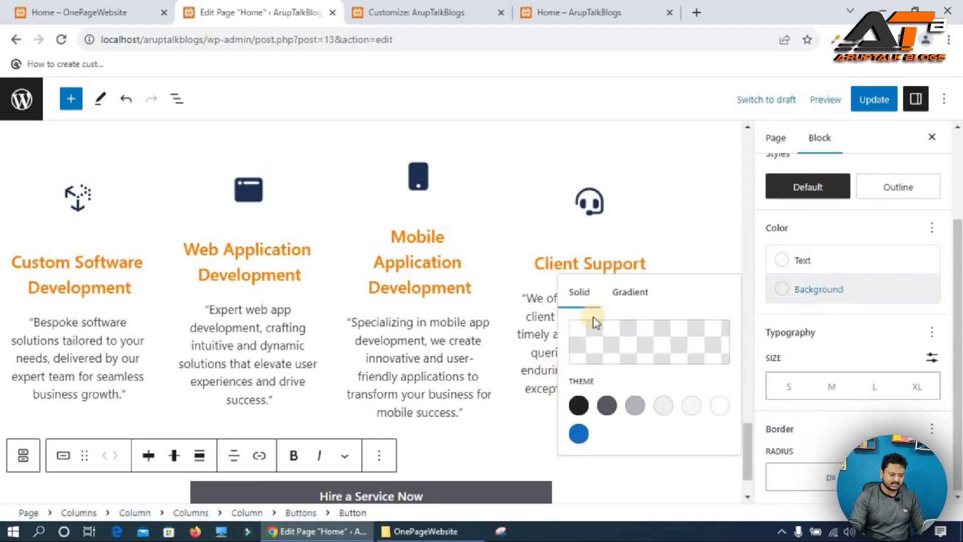
click(621, 296)
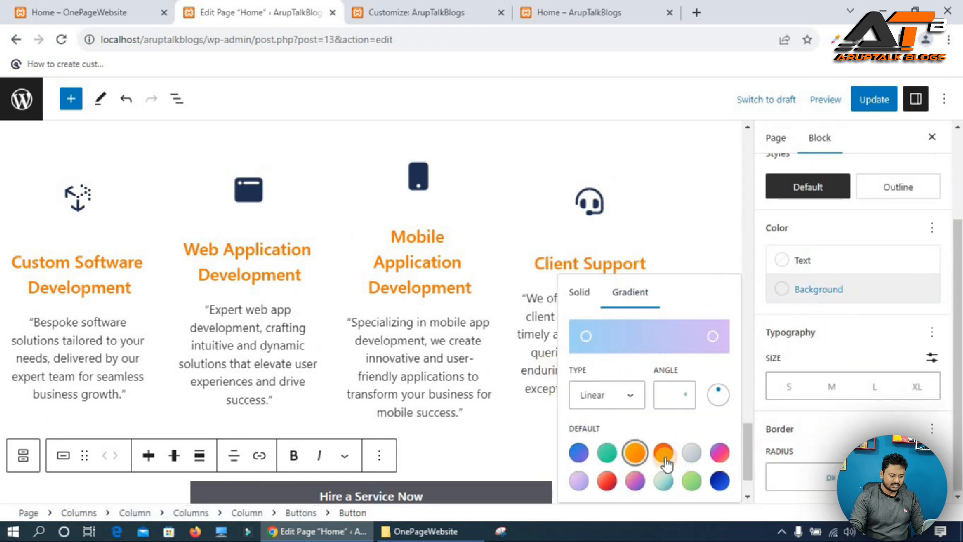
click(633, 454)
click(875, 102)
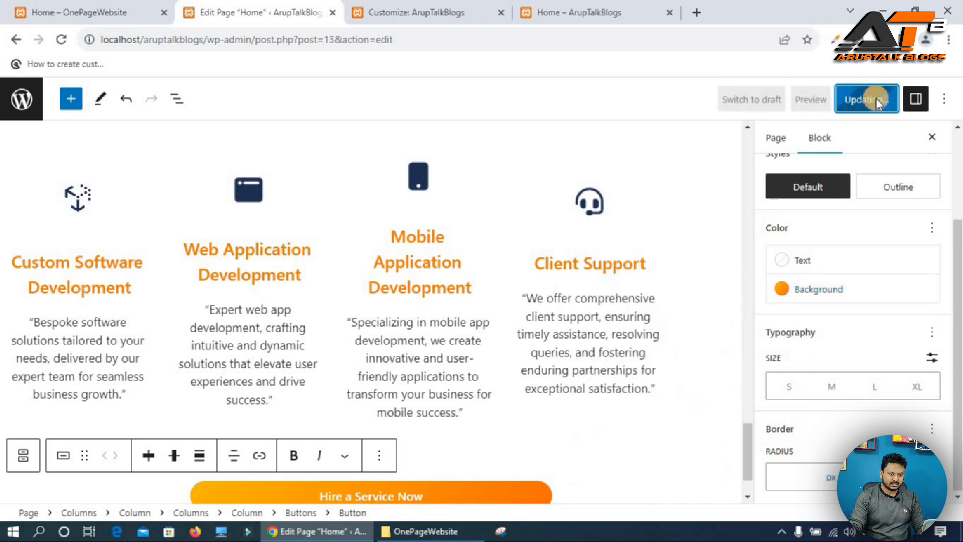
Reload the live Home page to check the Services section and its button.
click(596, 12)
click(63, 40)
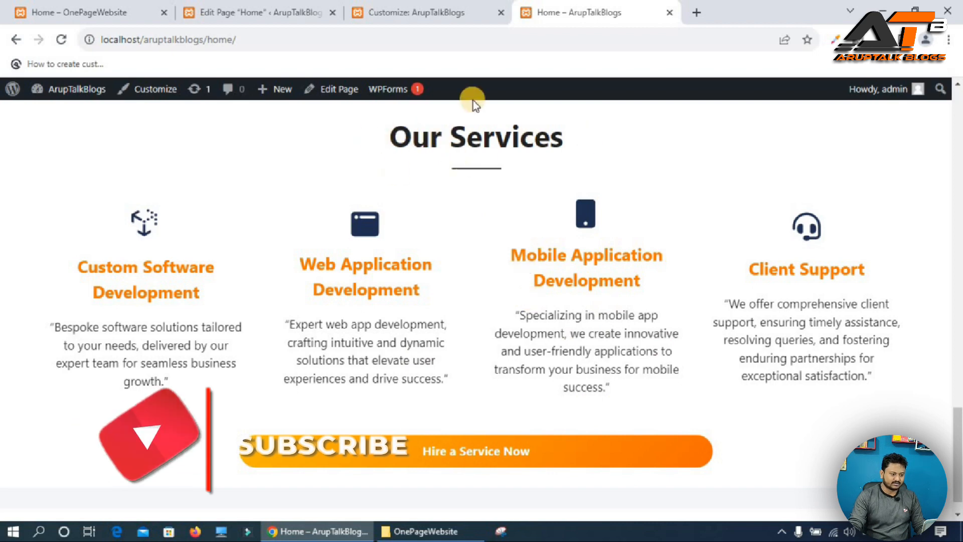
click(248, 12)
Give the Our Services heading a Slide In Left animation.
scroll(354, 282, up, 5)
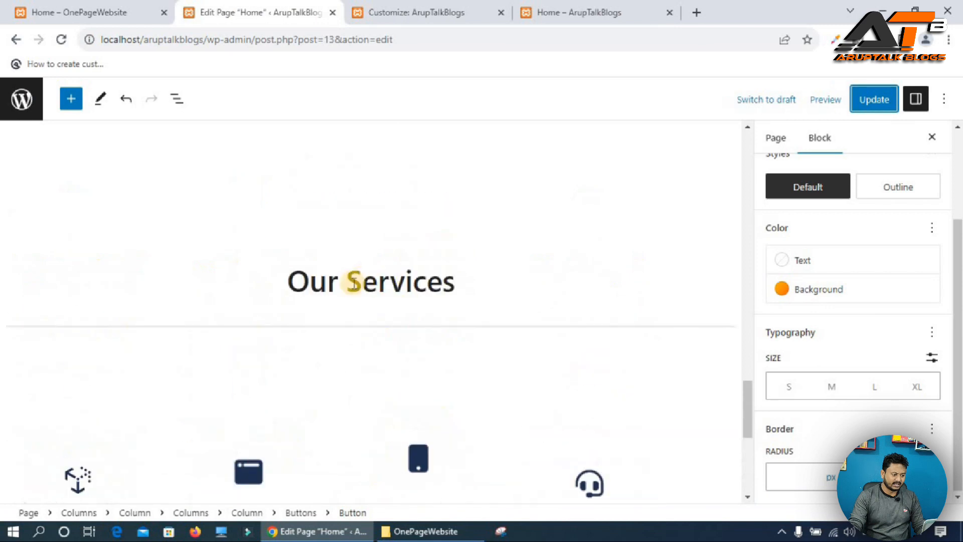
click(354, 282)
click(848, 307)
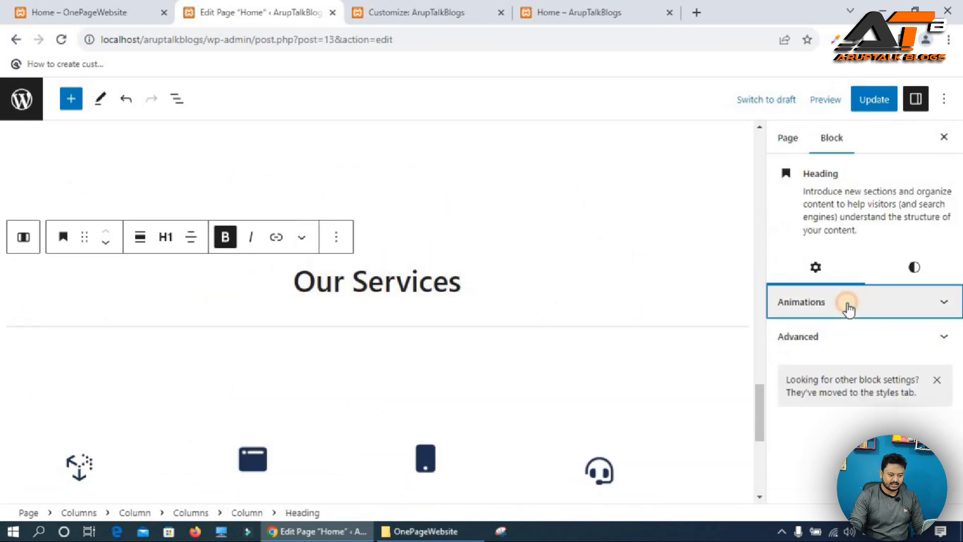
click(818, 351)
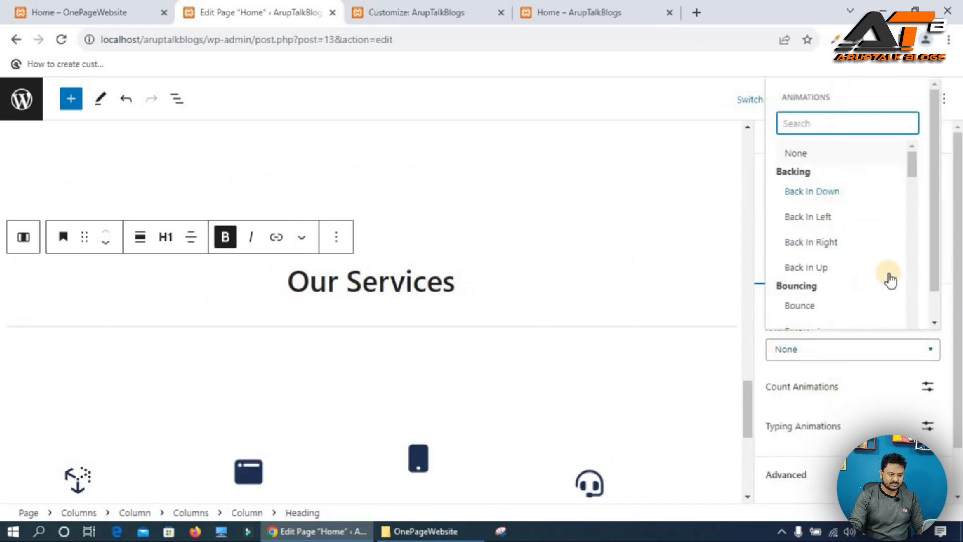
scroll(831, 283, down, 2)
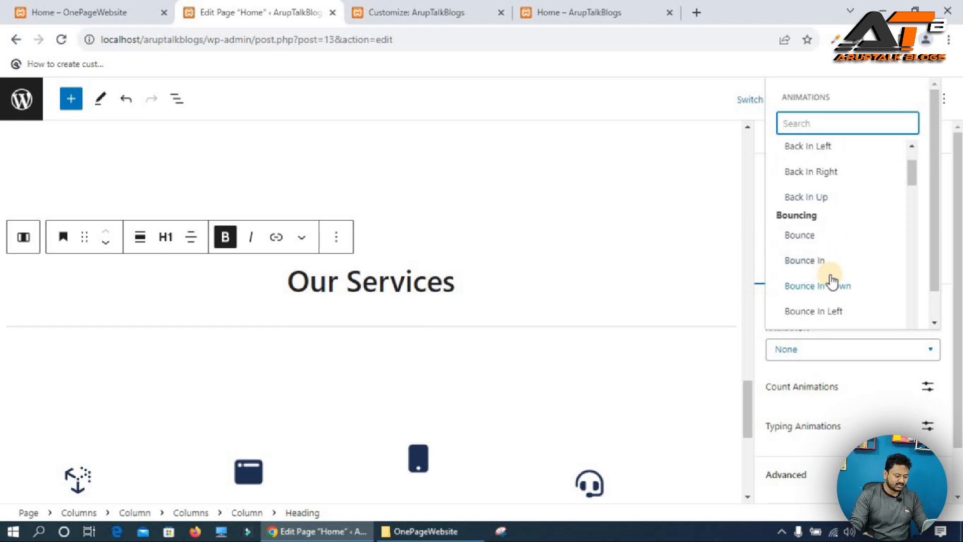
text(sli)
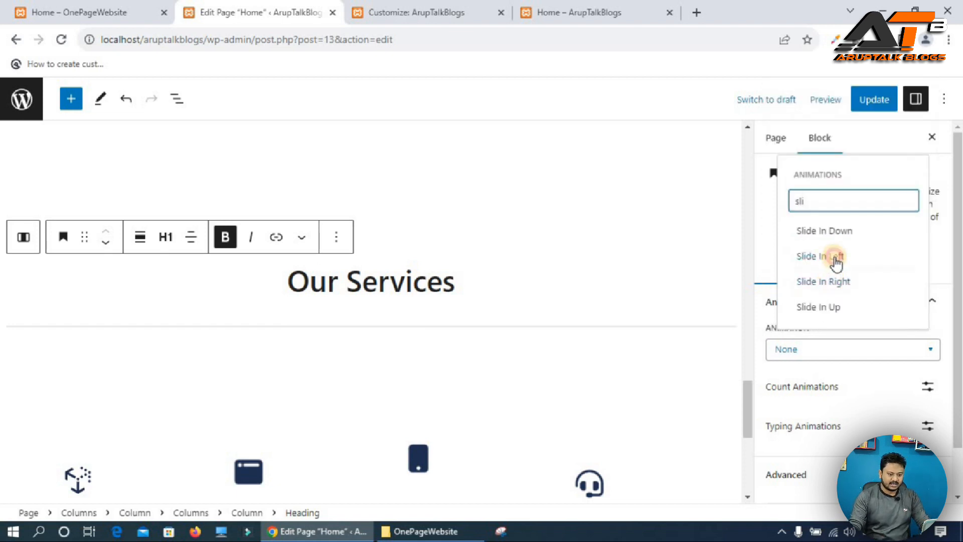
click(833, 257)
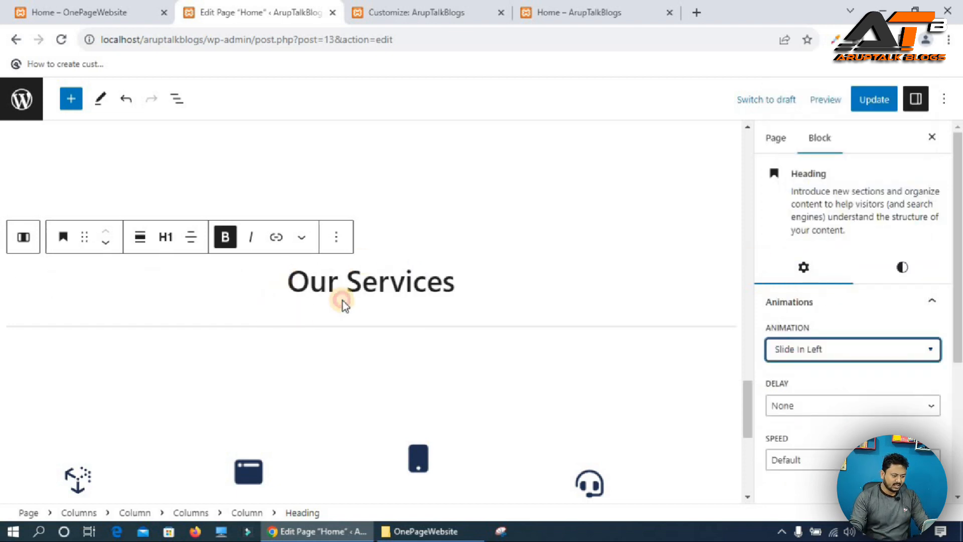
Give the separator under the Our Services heading a Slide In Left animation and update the page.
click(372, 312)
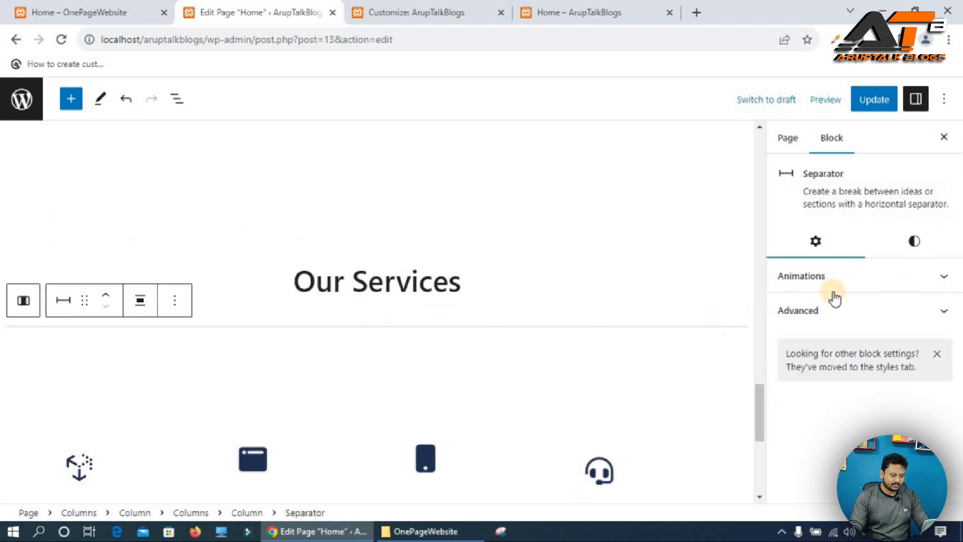
click(833, 295)
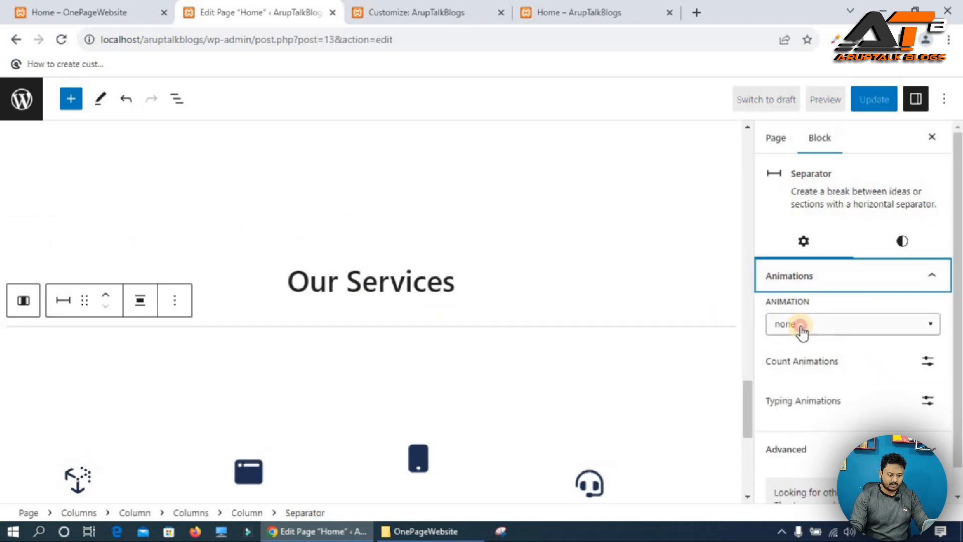
click(801, 332)
text(sli)
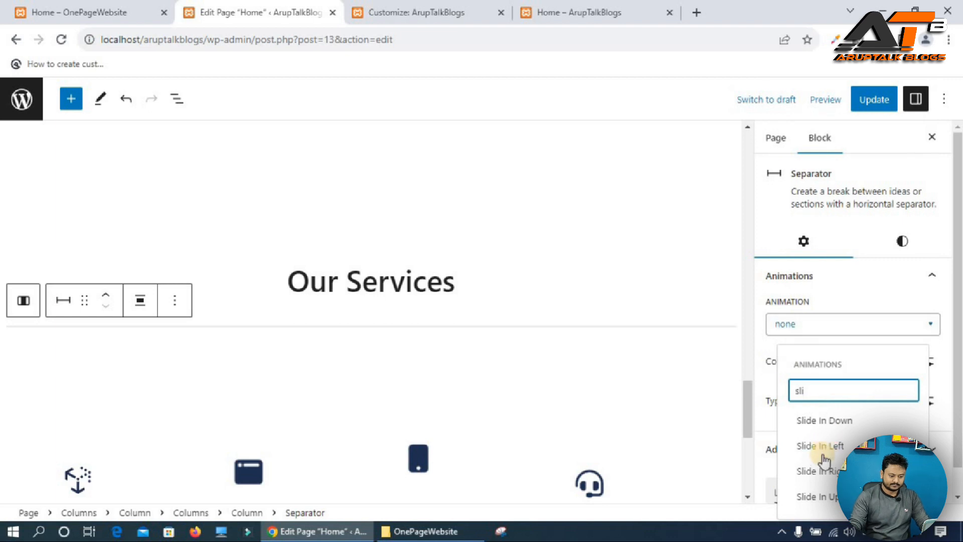
click(825, 446)
click(870, 101)
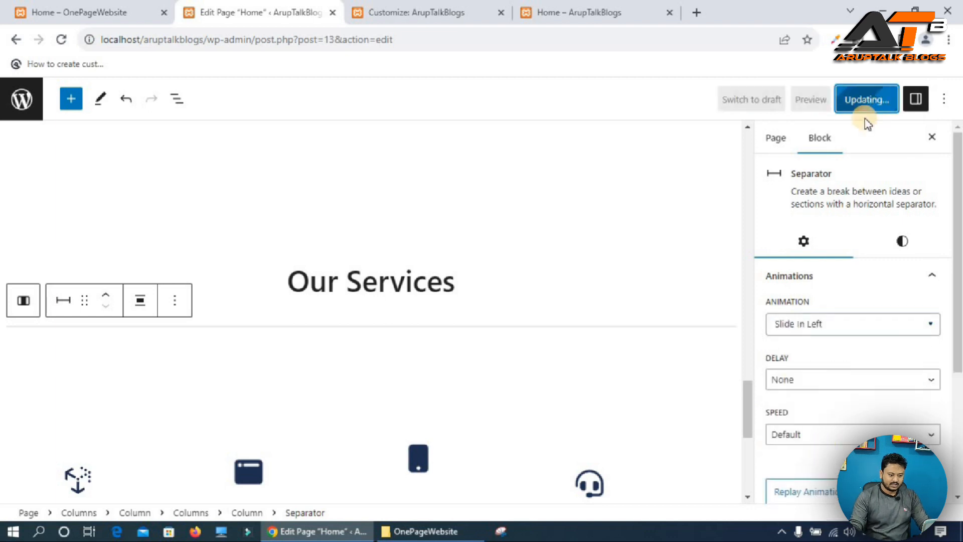
Examine the counter section below the services on the reference site.
click(587, 13)
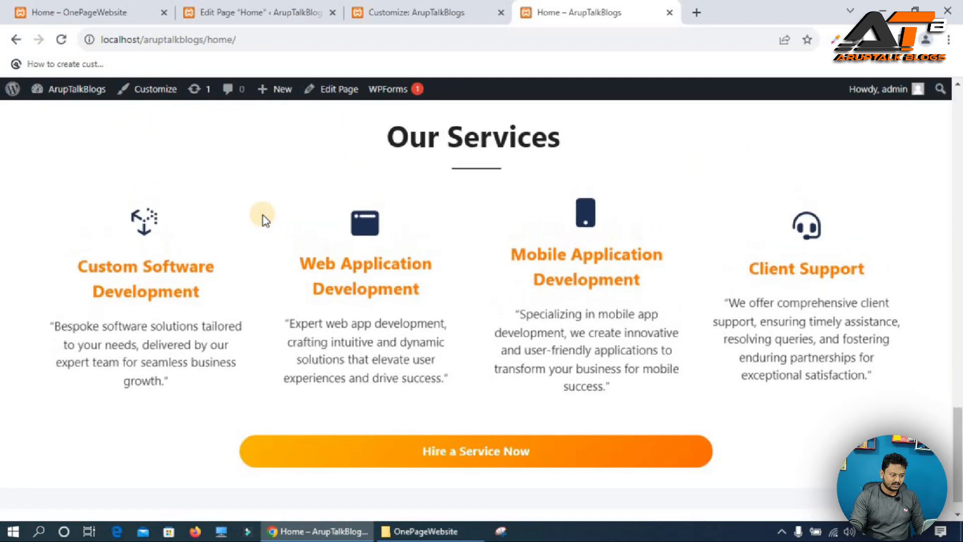
click(55, 11)
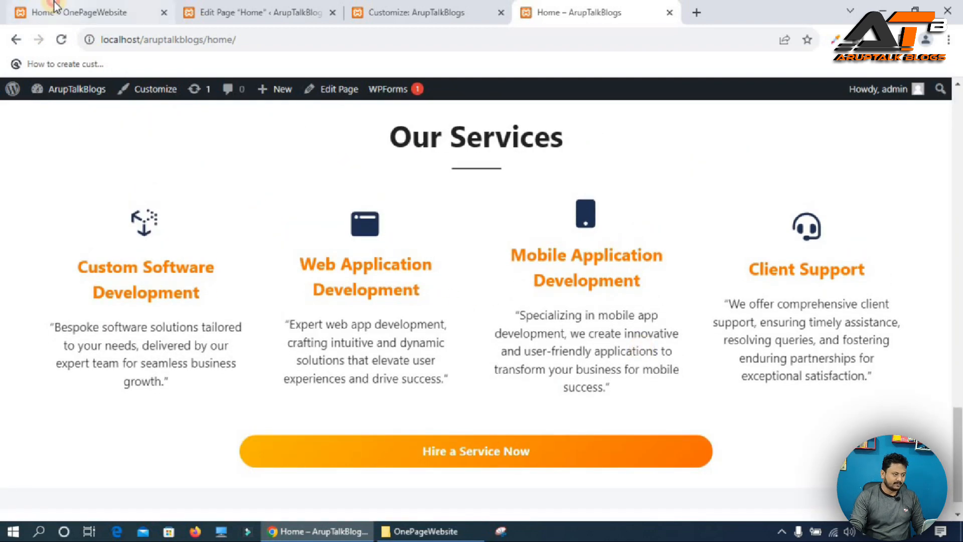
scroll(619, 339, down, 5)
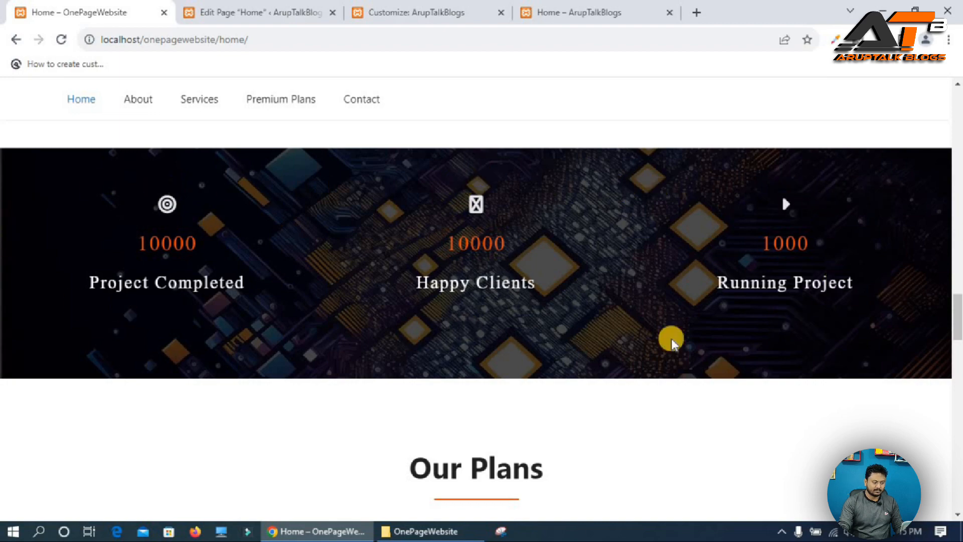
key(ctrl+Tab)
scroll(377, 356, down, 7)
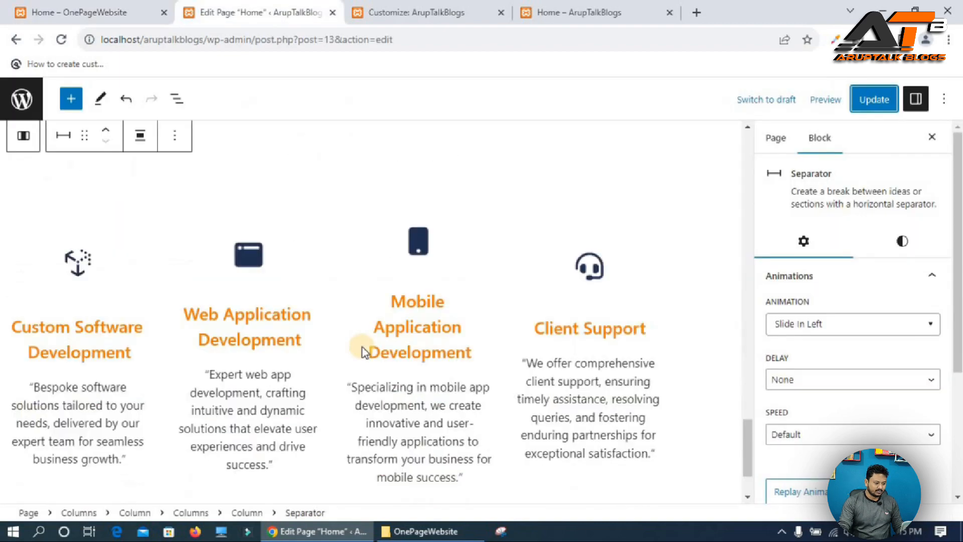
Add a Spacer block below the Hire a Service Now button.
click(626, 474)
click(728, 469)
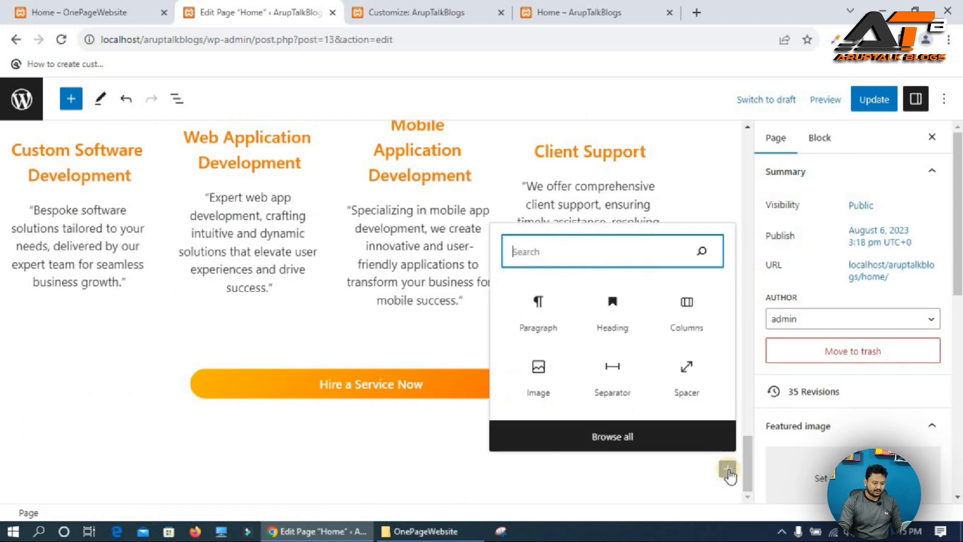
text(sp)
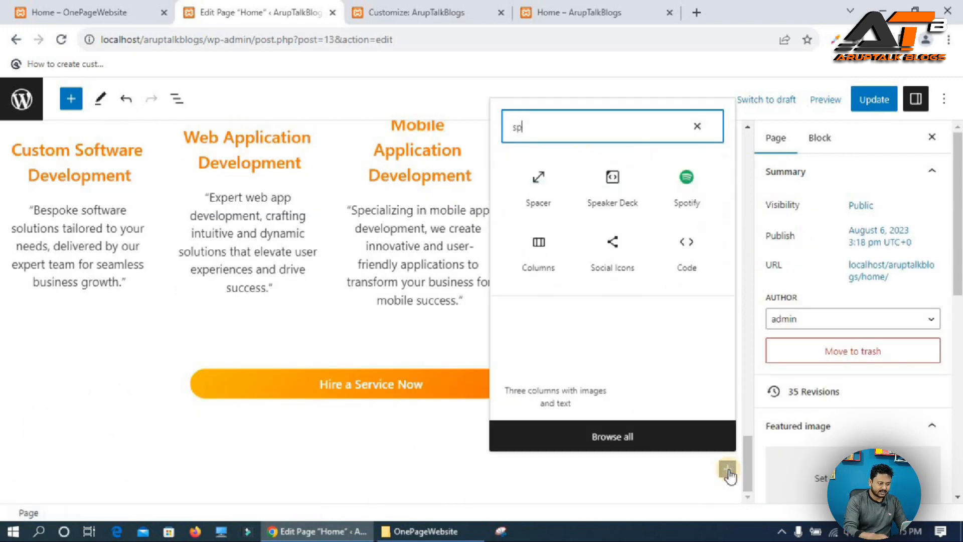
click(537, 176)
click(617, 503)
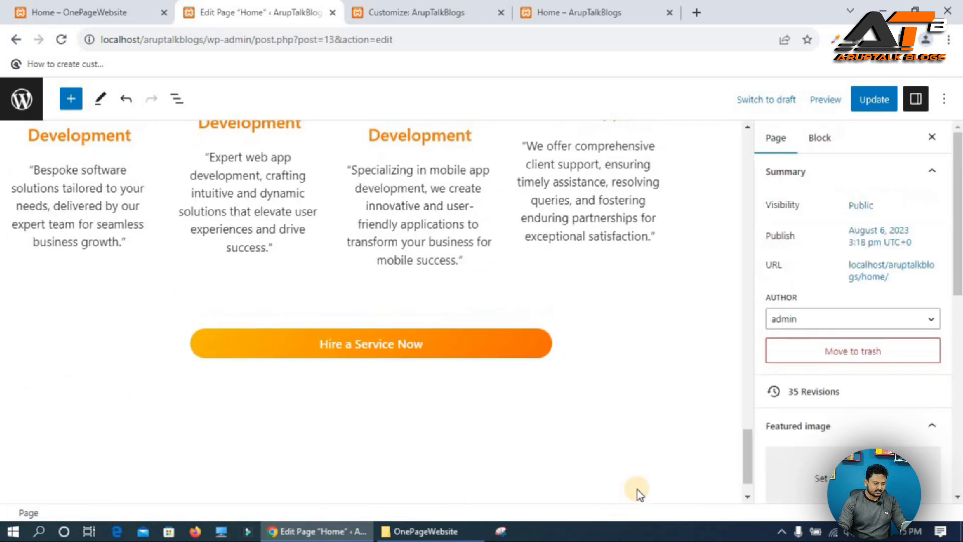
Insert a single-column 100 Columns block below the spacer and align its column to the middle.
scroll(652, 491, down, 1)
click(728, 469)
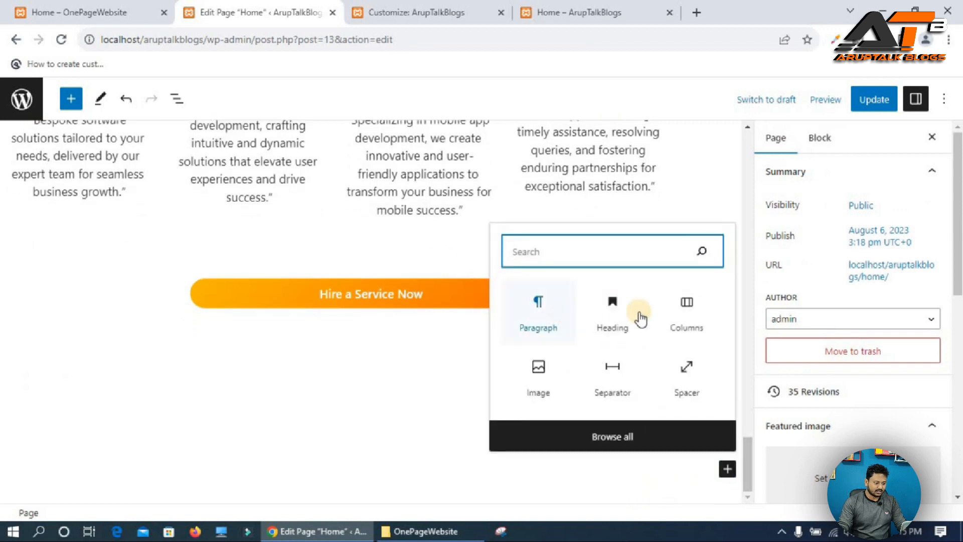
click(687, 307)
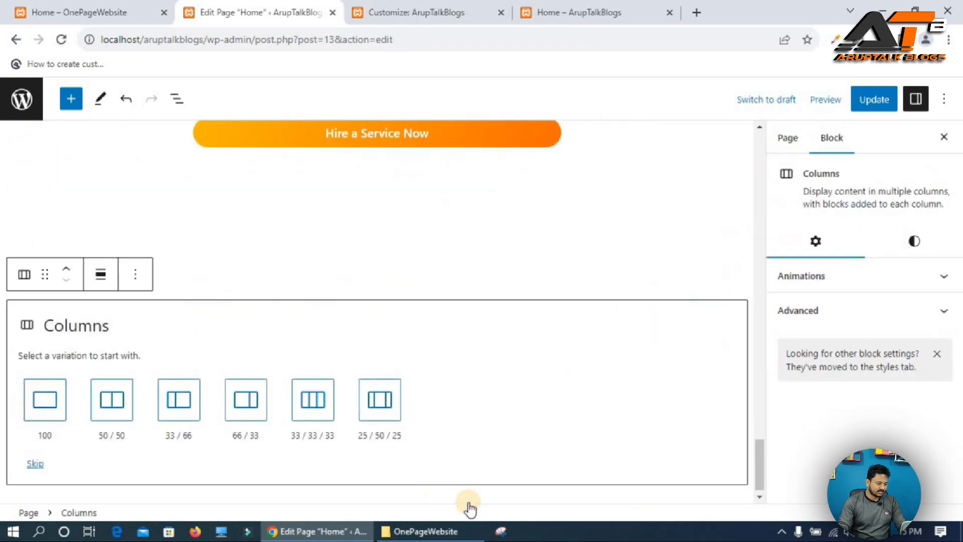
click(44, 400)
click(147, 451)
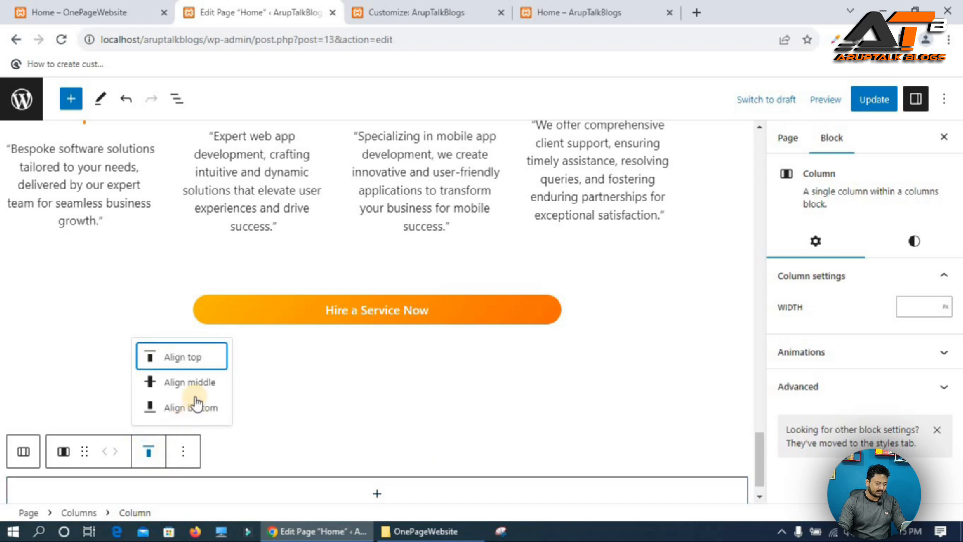
click(195, 383)
Add a Cover block inside the column and upload background counter.jpg as its image.
scroll(415, 492, down, 1)
click(377, 461)
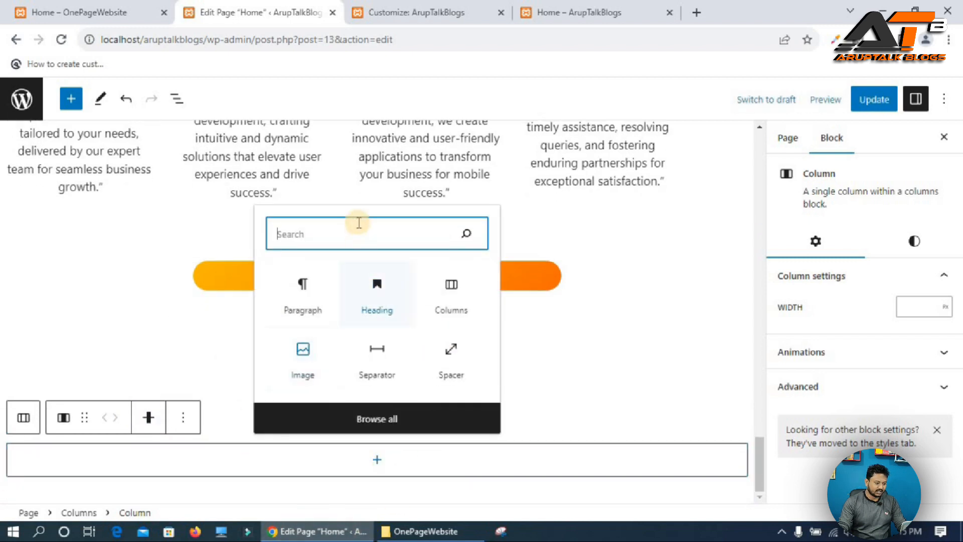
text(co)
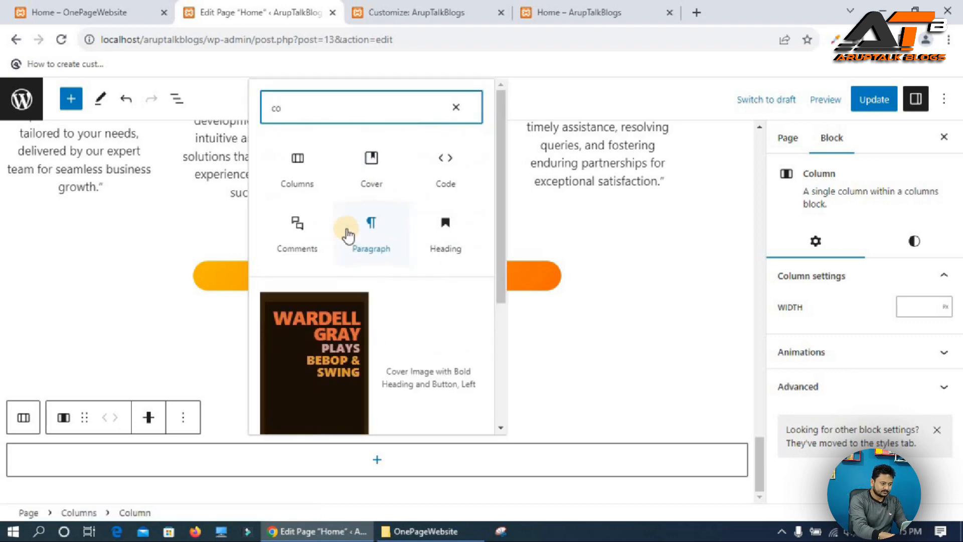
click(374, 160)
click(32, 410)
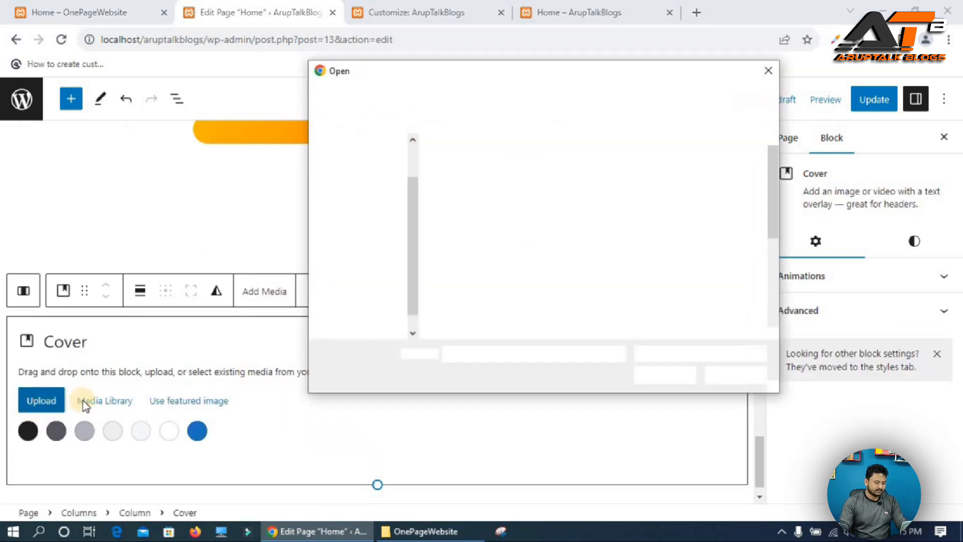
click(627, 210)
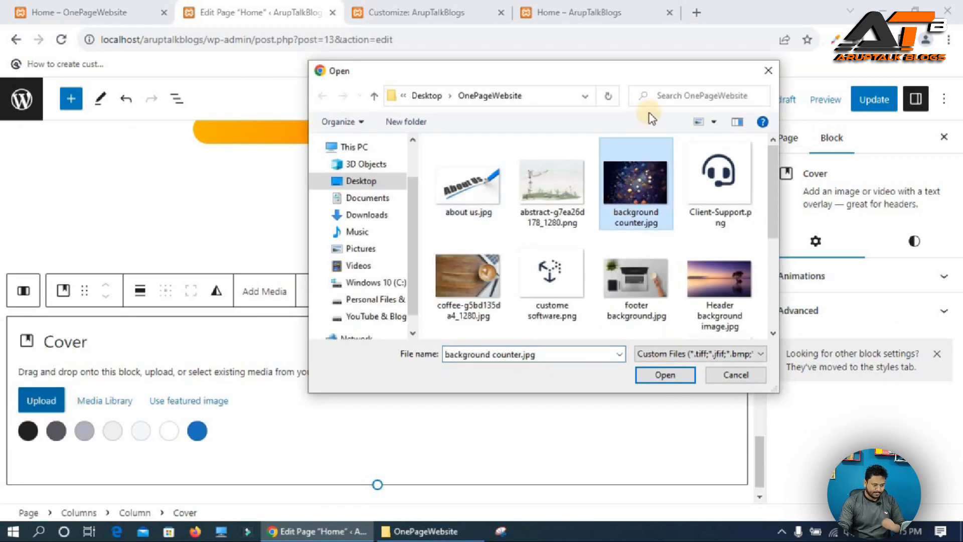
click(665, 375)
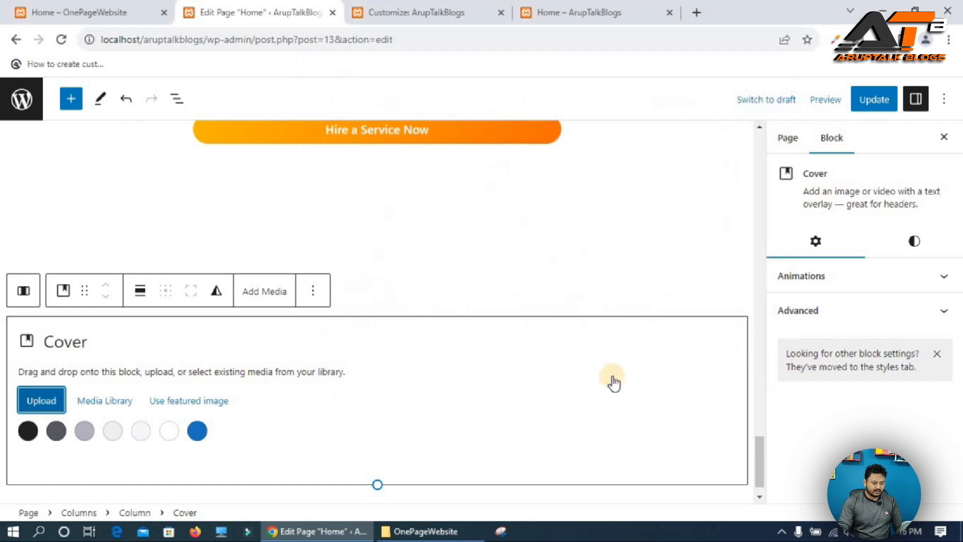
Remove the placeholder title paragraph from the cover.
scroll(294, 332, down, 1)
click(294, 331)
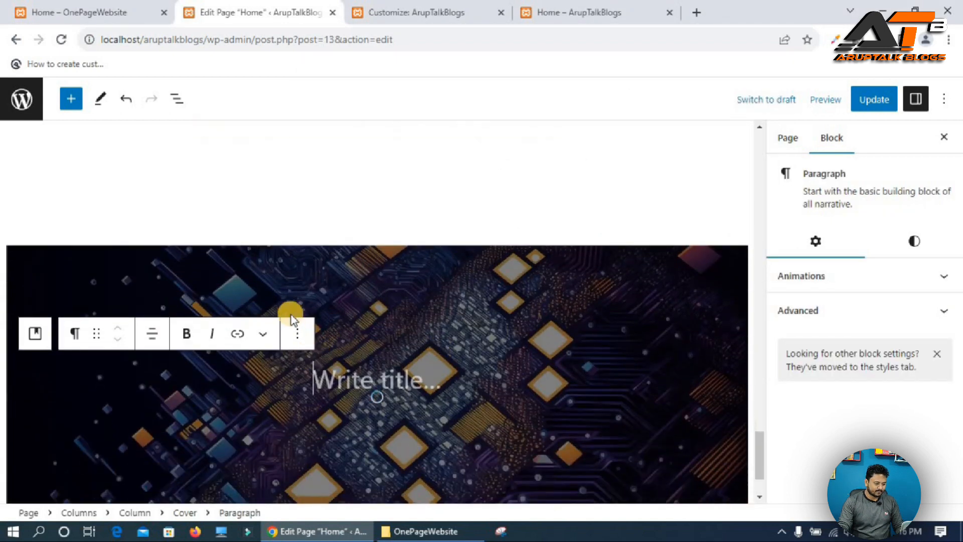
scroll(351, 307, down, 3)
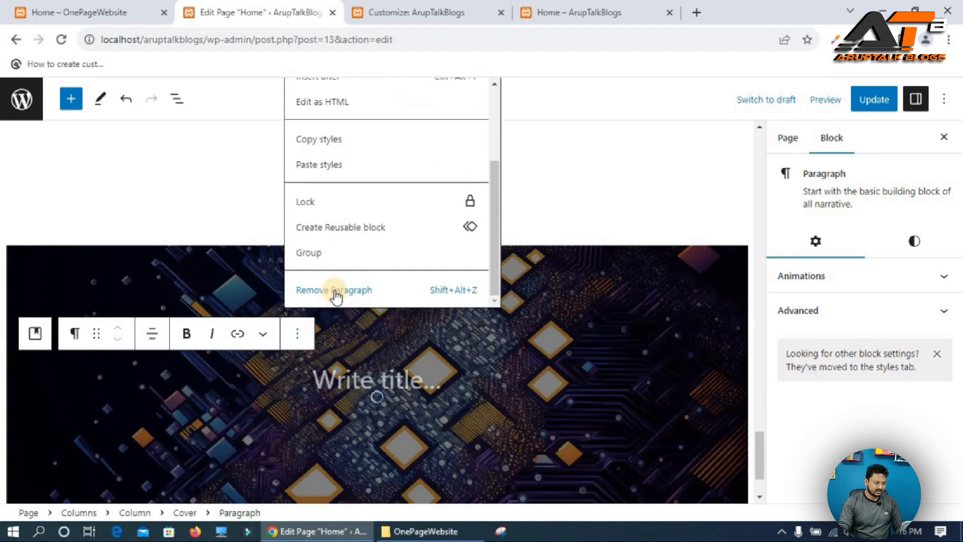
click(351, 290)
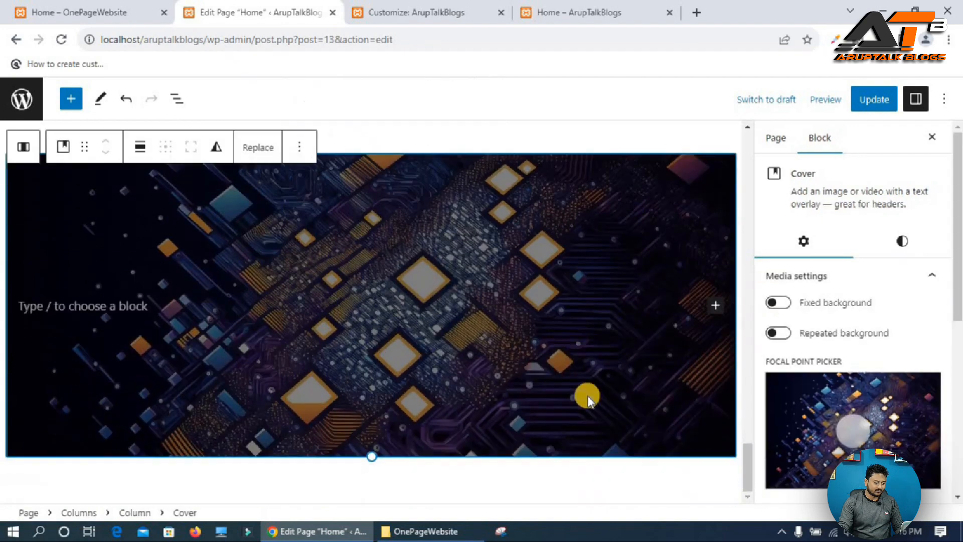
Reduce the cover's height and turn on its fixed background.
drag(365, 458, 388, 242)
click(778, 302)
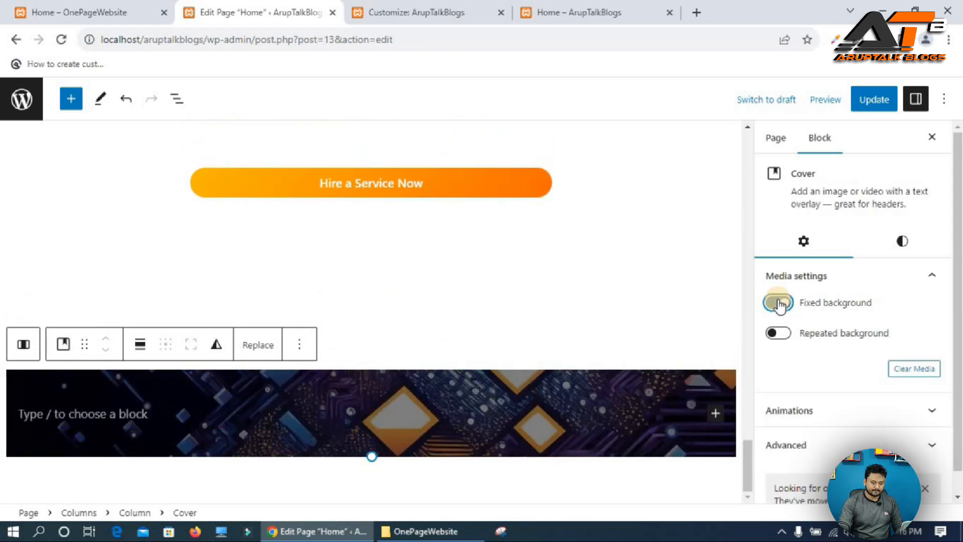
Set the cover's overlay opacity to 80 and update the page.
click(902, 240)
drag(837, 370, 854, 372)
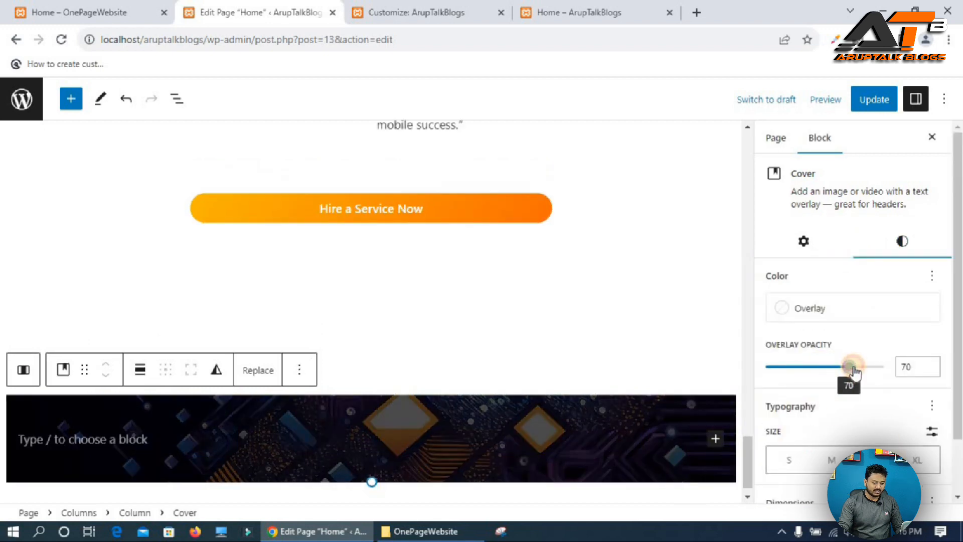
drag(862, 371, 861, 371)
key(ctrl+s)
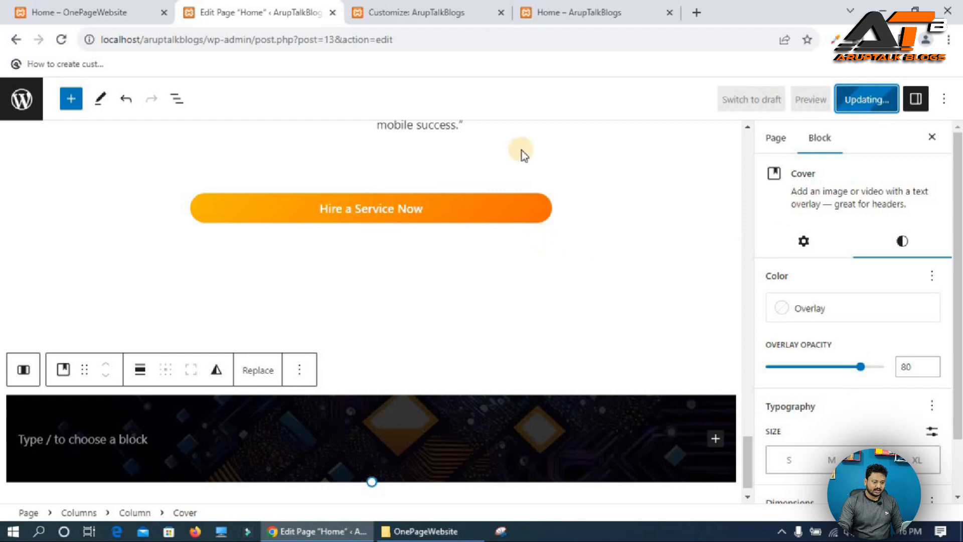
Reload the live Home page and compare the new cover section with the reference site's counter section.
click(594, 8)
key(F5)
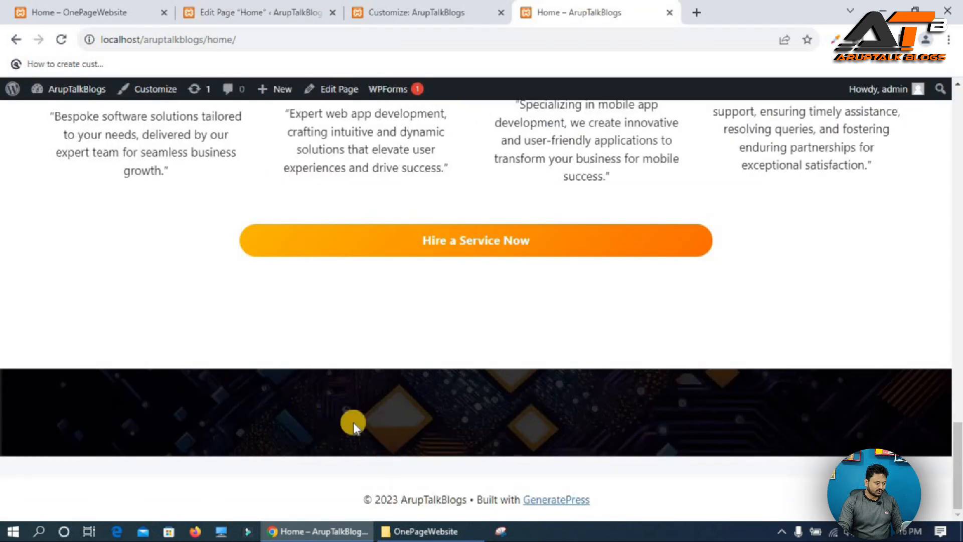
click(243, 10)
click(88, 11)
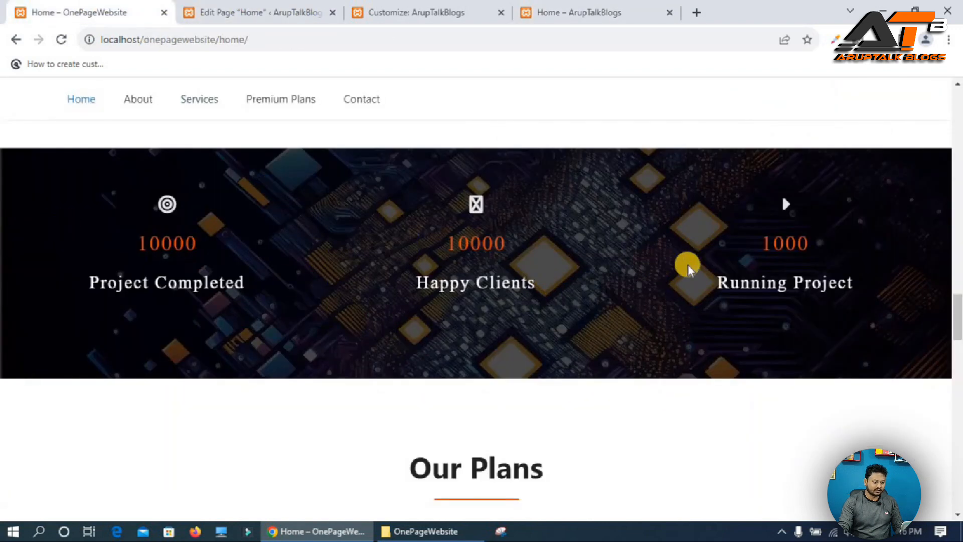
click(243, 11)
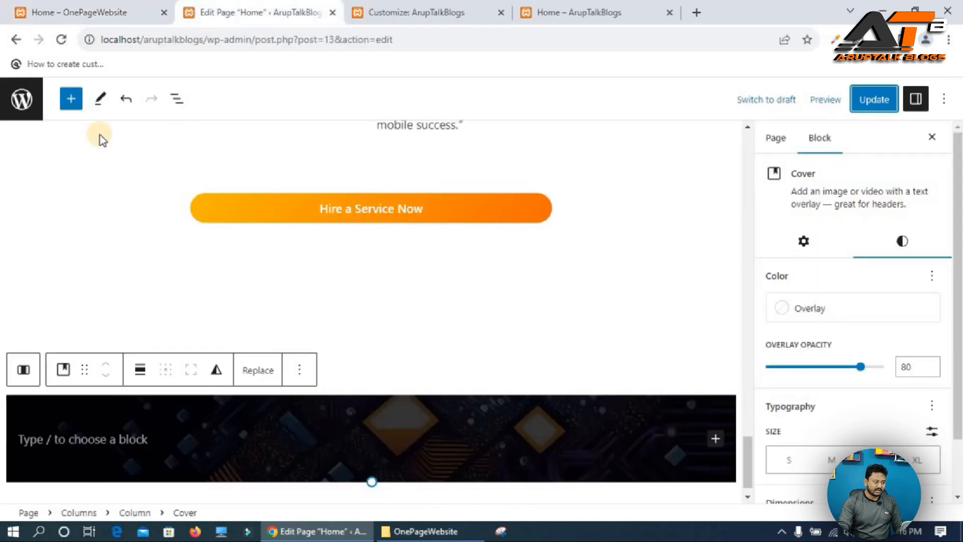
Open the admin Pages screen in a new tab and start a new Counter Numbers item titled Countr.
right_click(20, 93)
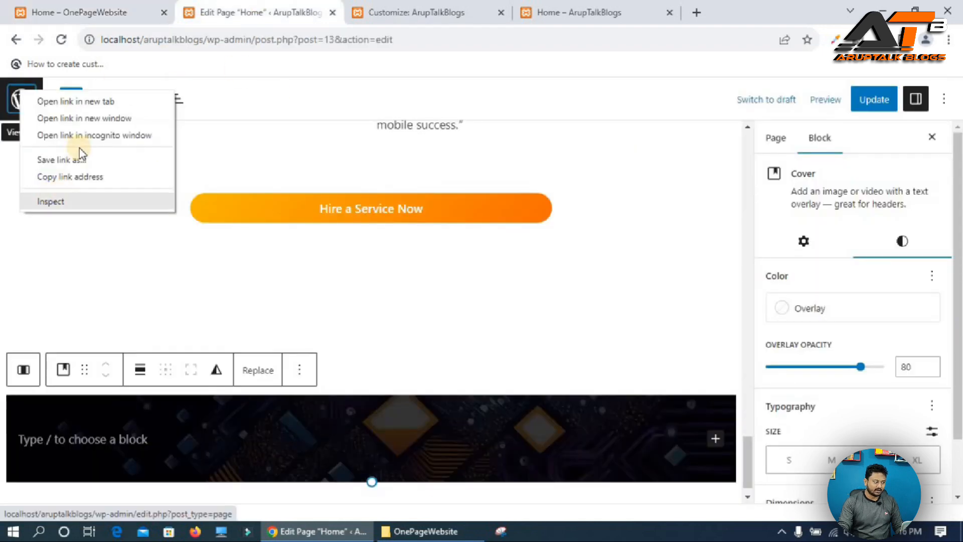
click(97, 100)
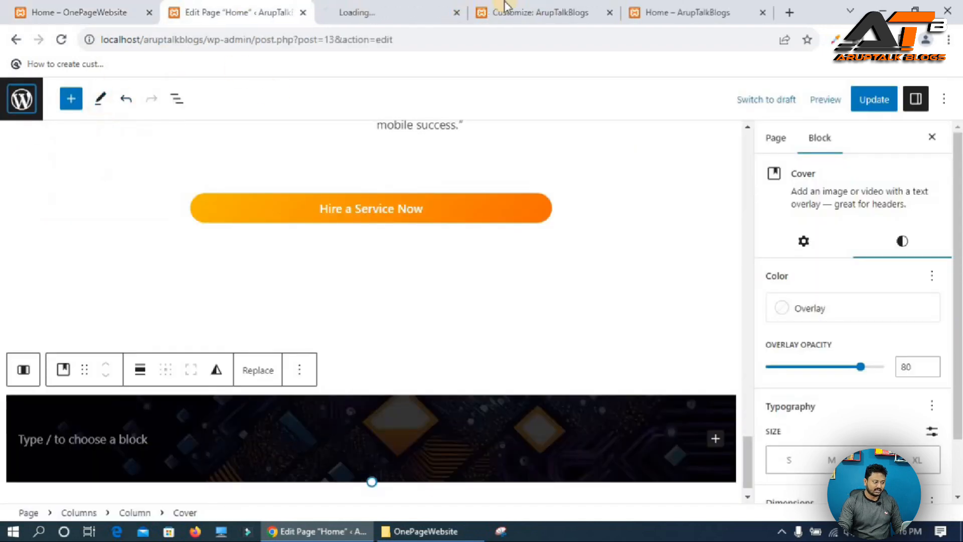
click(383, 10)
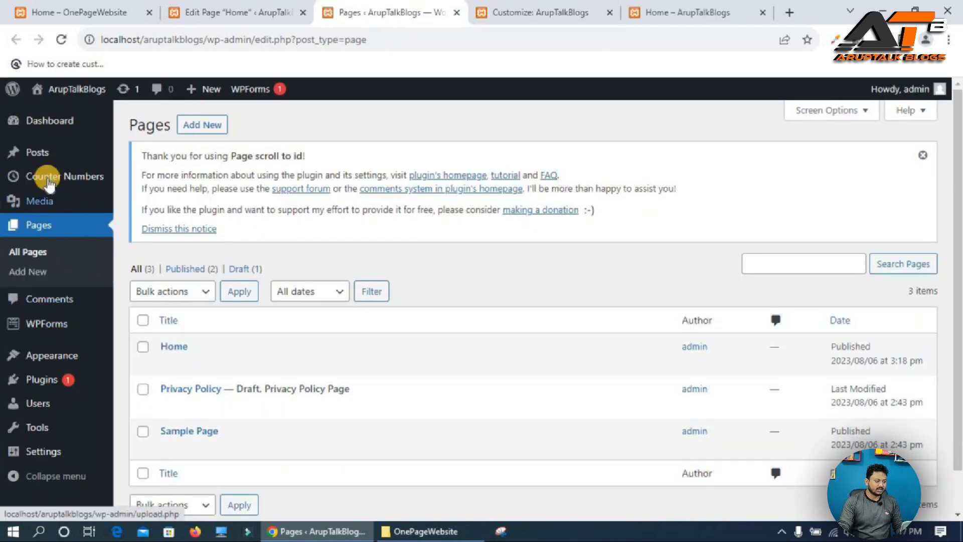
mouse_move(63, 181)
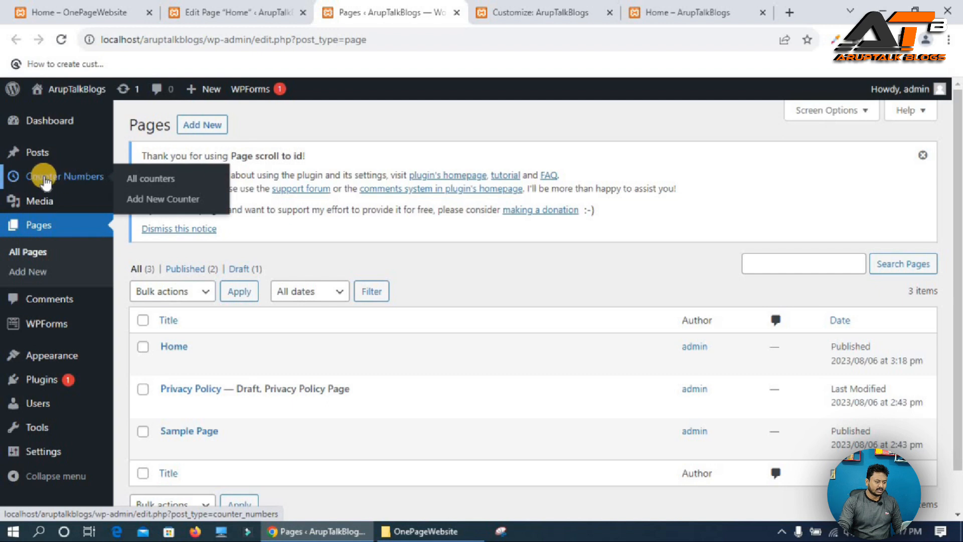
click(150, 201)
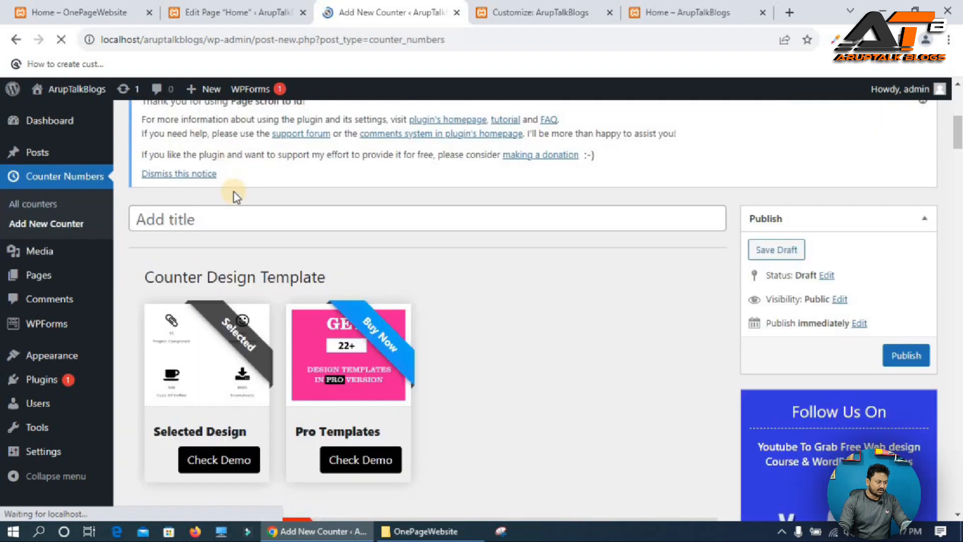
click(166, 223)
text(Count)
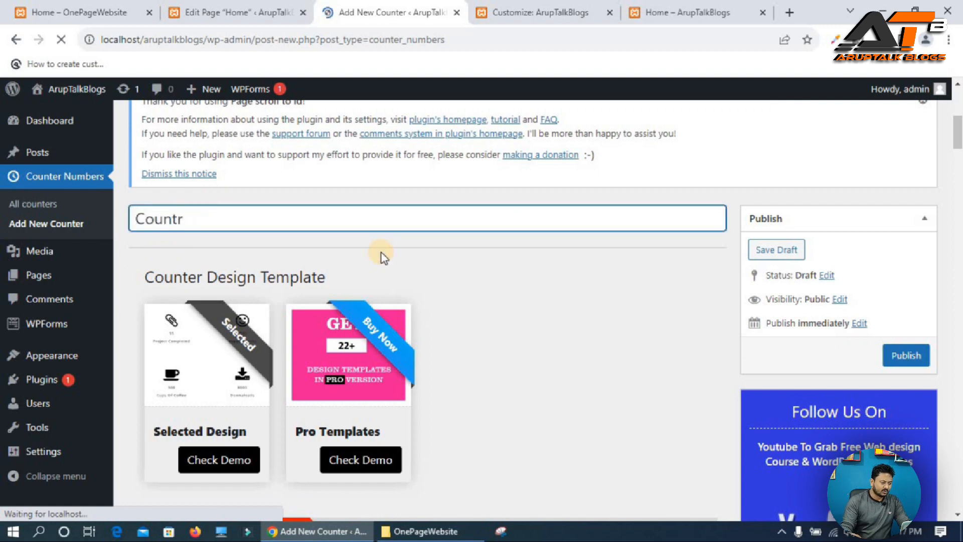
Copy Project Completed from the reference site into the first counter's title.
scroll(381, 253, down, 5)
click(211, 337)
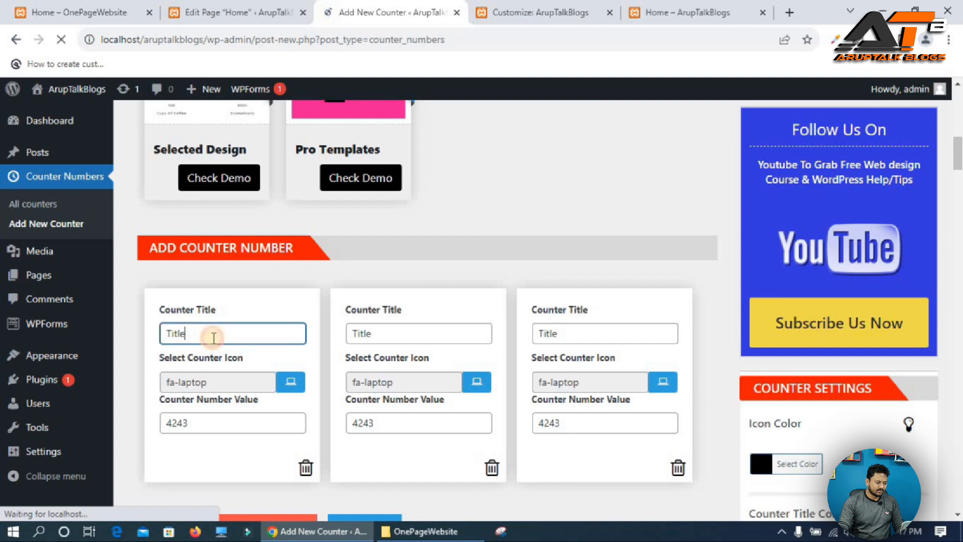
click(59, 7)
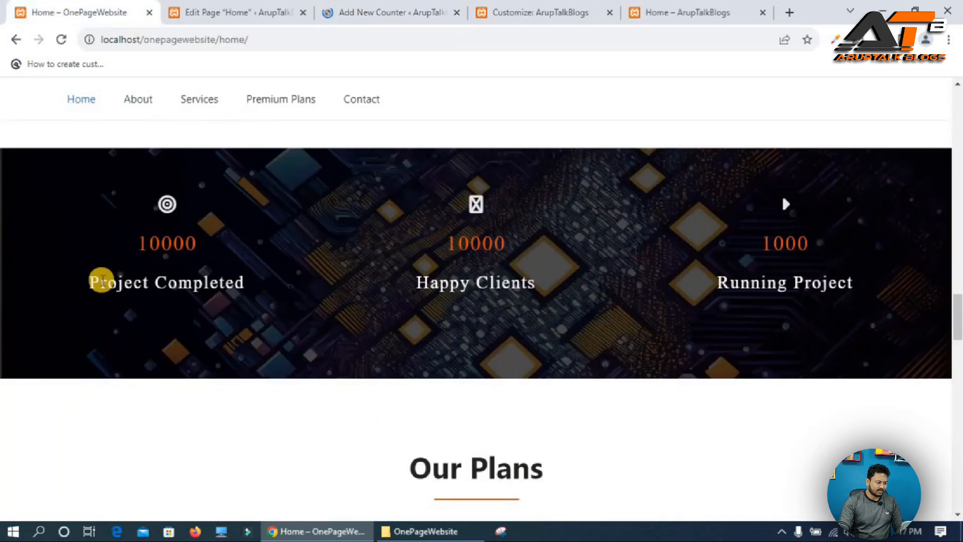
triple_click(292, 282)
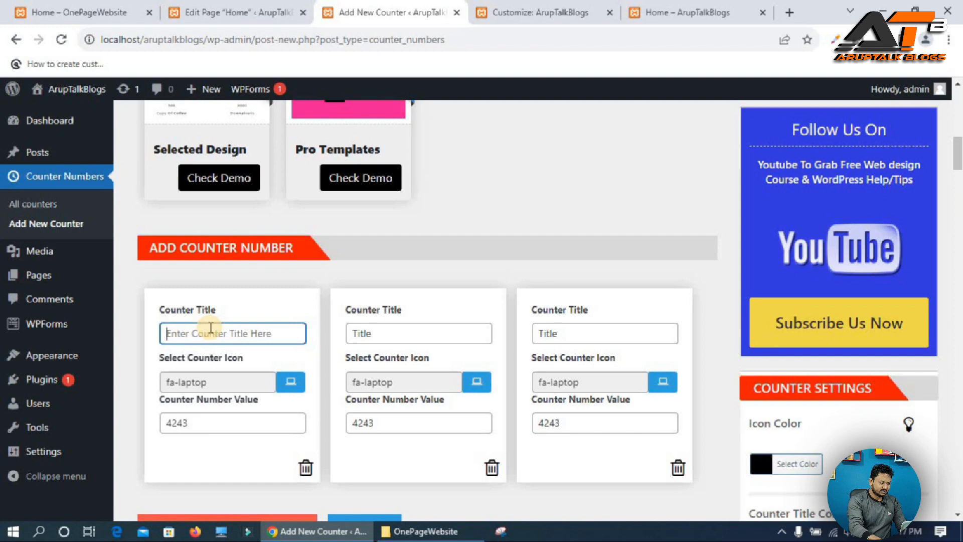
text(Project Completed)
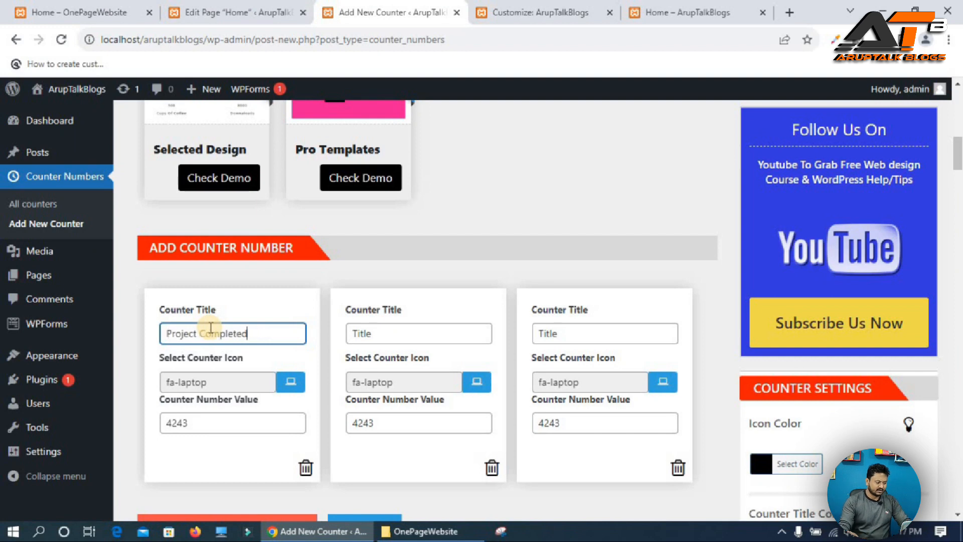
Choose the fa-adjust icon for the first counter.
click(303, 386)
scroll(254, 391, down, 5)
click(132, 246)
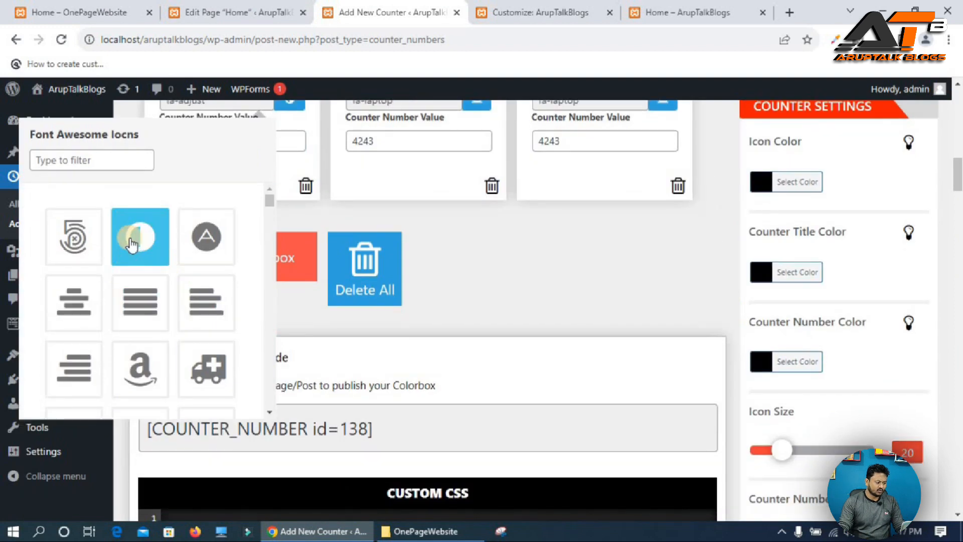
scroll(294, 299, up, 4)
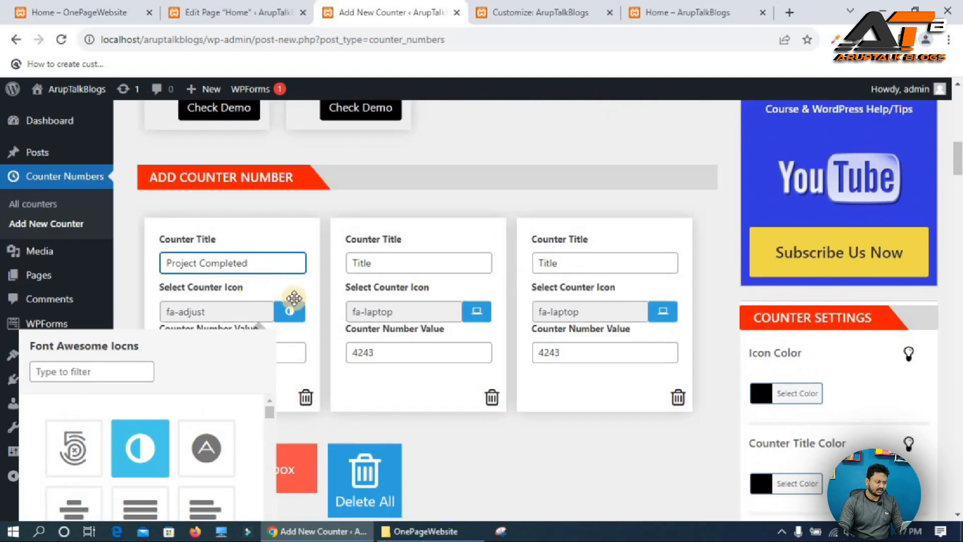
Set the first counter's number value to 10000, matching the reference site.
click(288, 355)
click(229, 352)
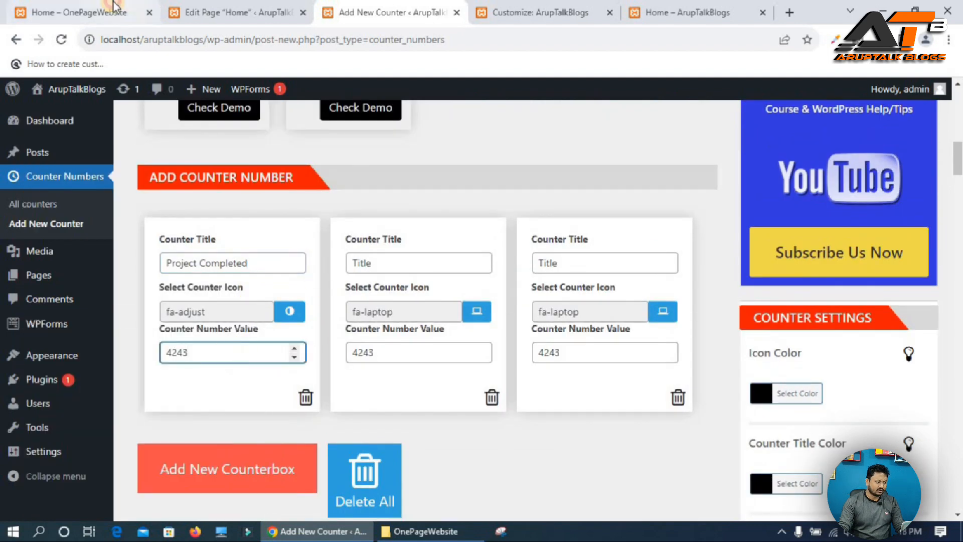
click(79, 13)
click(234, 12)
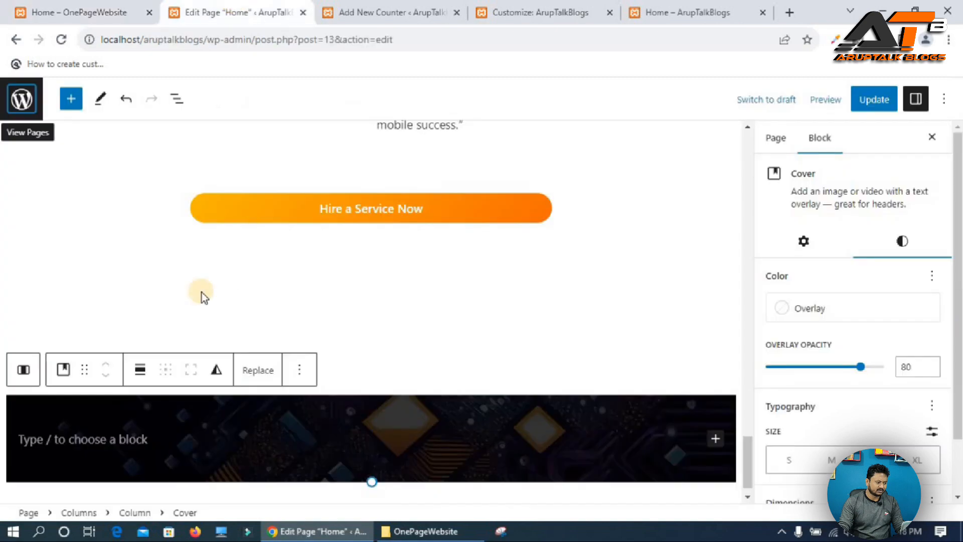
click(381, 15)
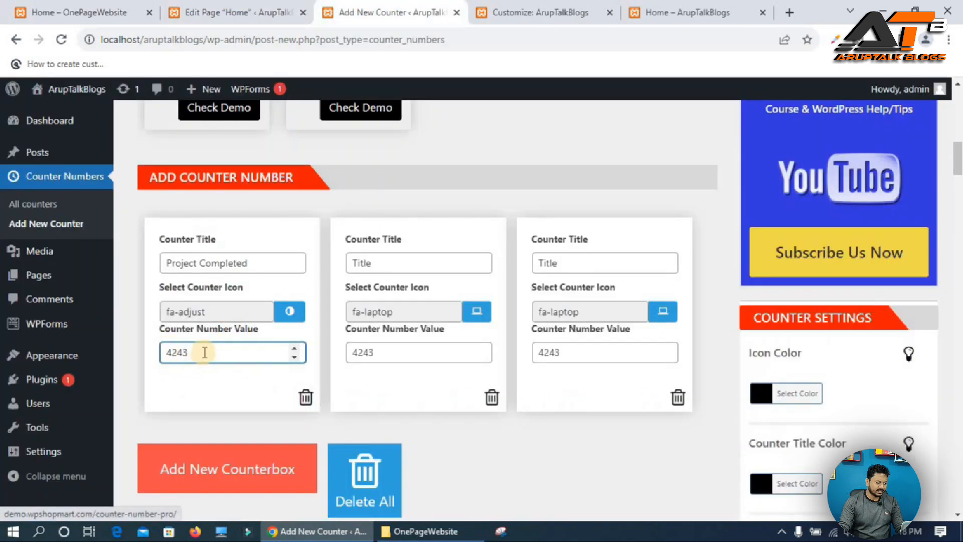
drag(204, 351, 55, 359)
Enter Happy Clients, copied from the reference site, as the second counter's title.
click(79, 12)
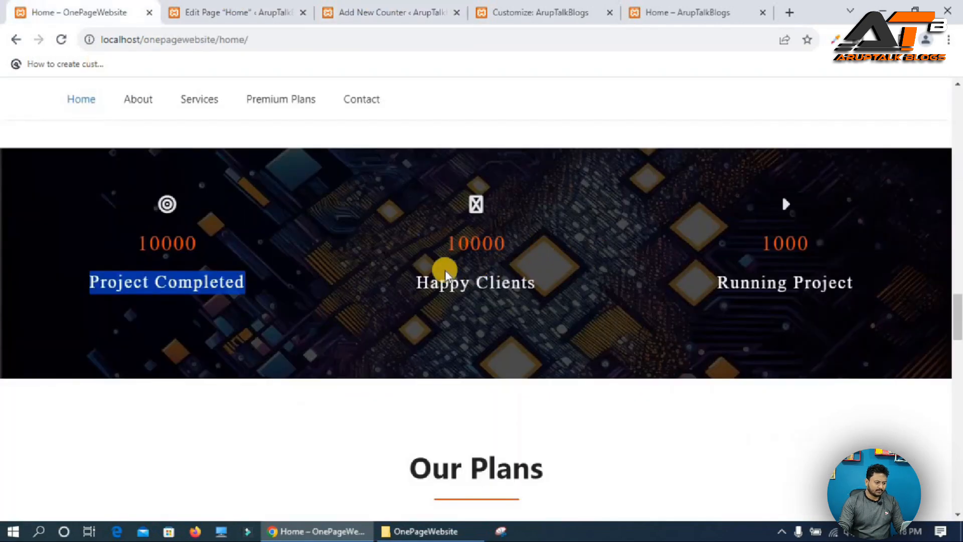
triple_click(419, 282)
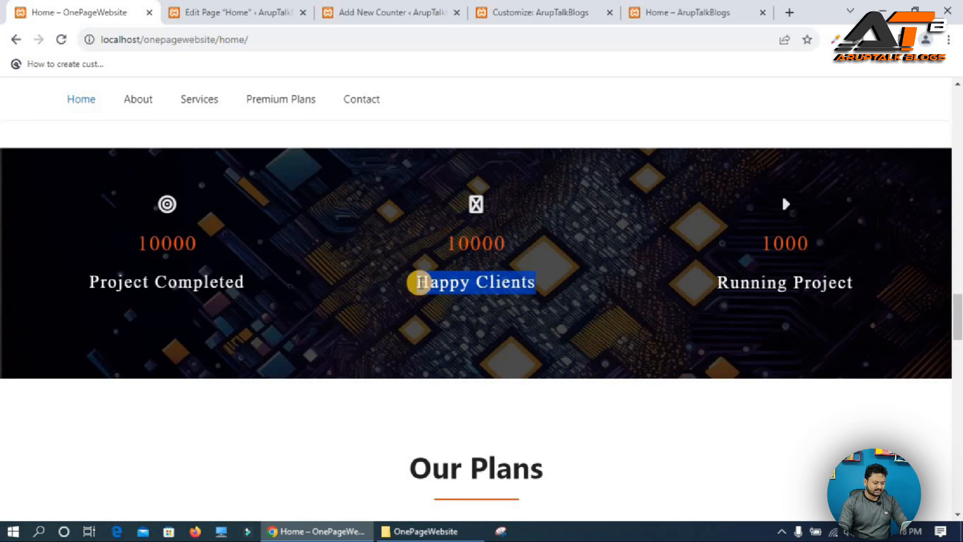
click(254, 10)
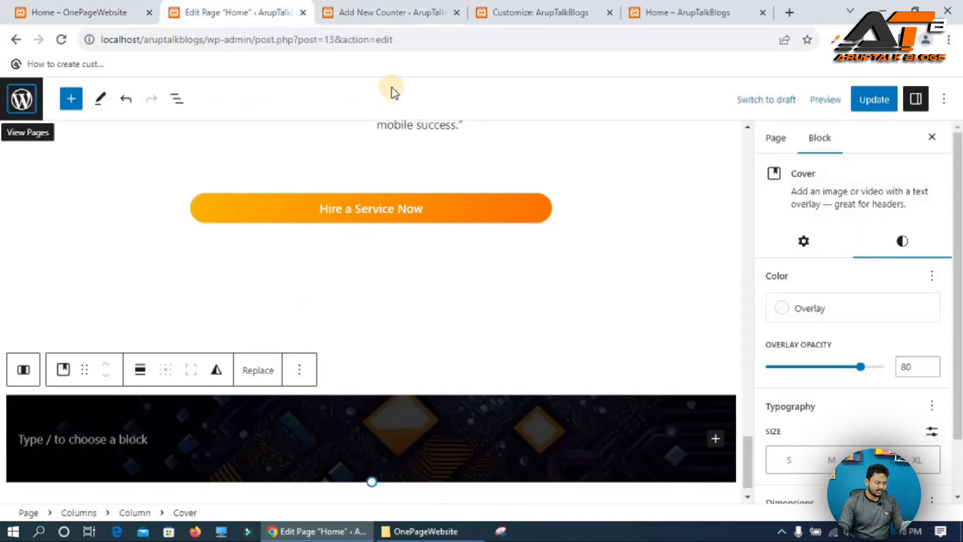
click(389, 18)
click(416, 258)
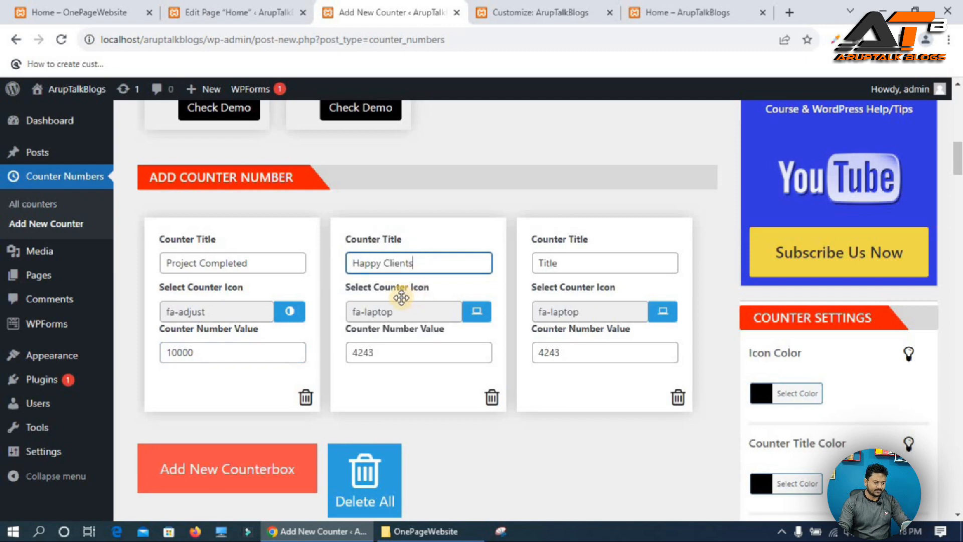
text(Happy Clients)
Choose the fa-adn icon for the second counter.
click(401, 303)
scroll(401, 303, down, 3)
click(390, 307)
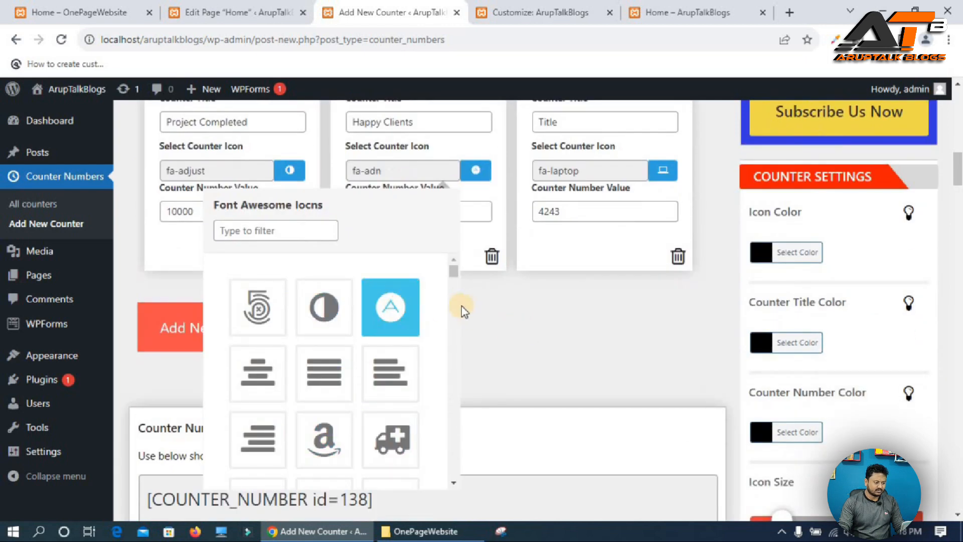
scroll(462, 311, up, 3)
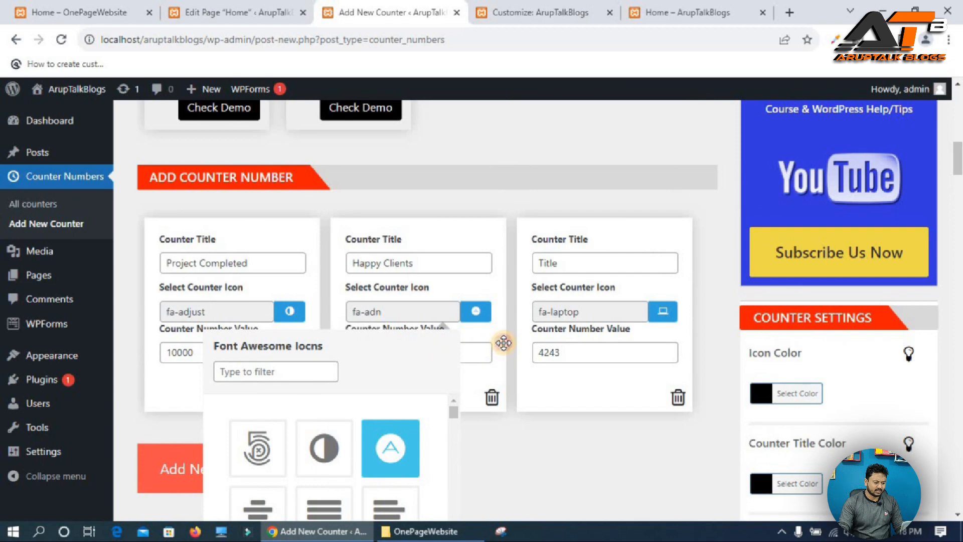
click(494, 223)
Set the second counter's number value to 10000 after checking the reference site.
click(230, 12)
click(81, 12)
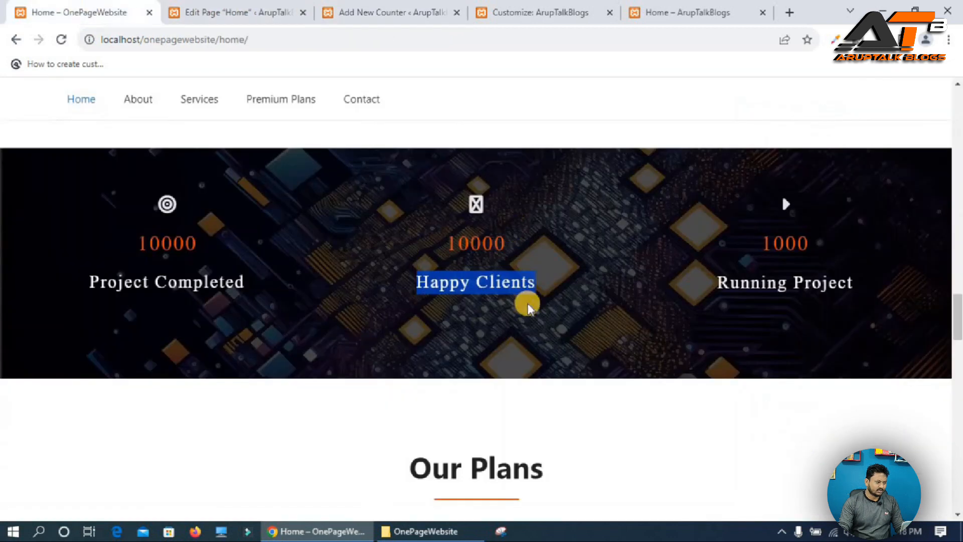
click(251, 15)
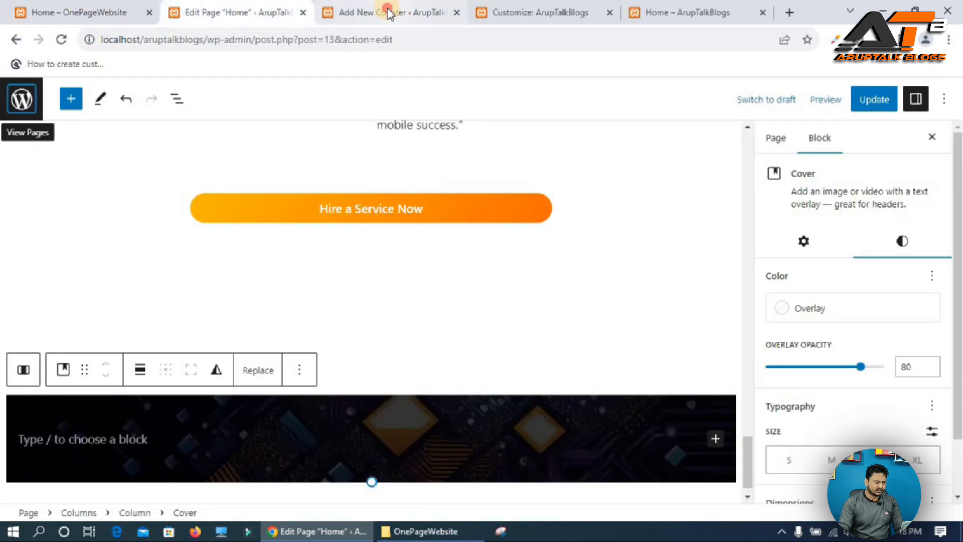
click(389, 14)
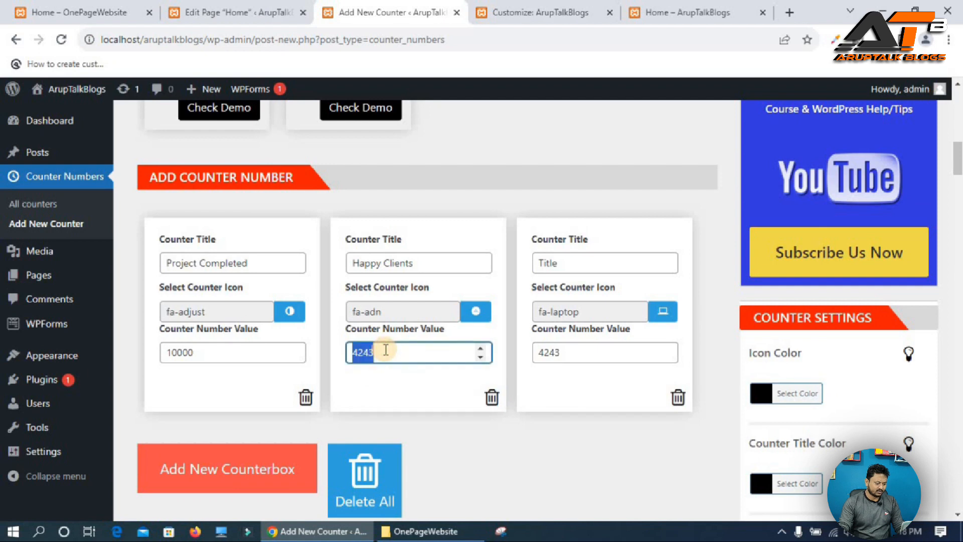
text(10000)
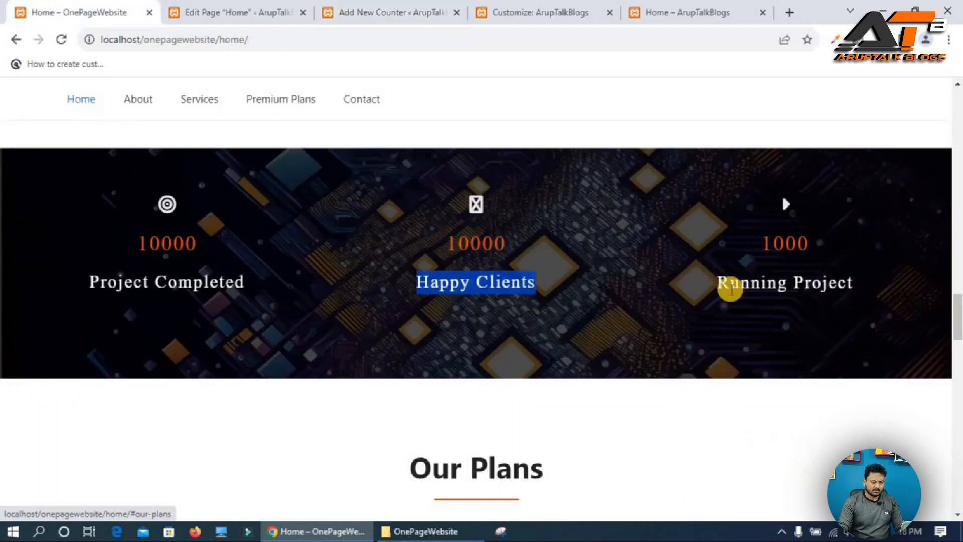
Copy Running Project from the reference site into the third counter's title.
triple_click(732, 282)
key(ctrl+c)
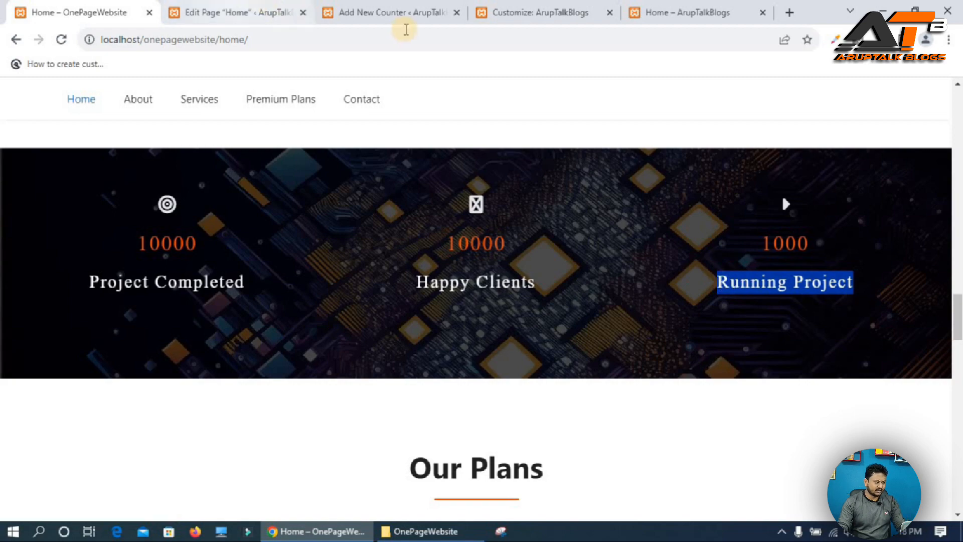
click(396, 12)
click(589, 263)
key(ctrl+v)
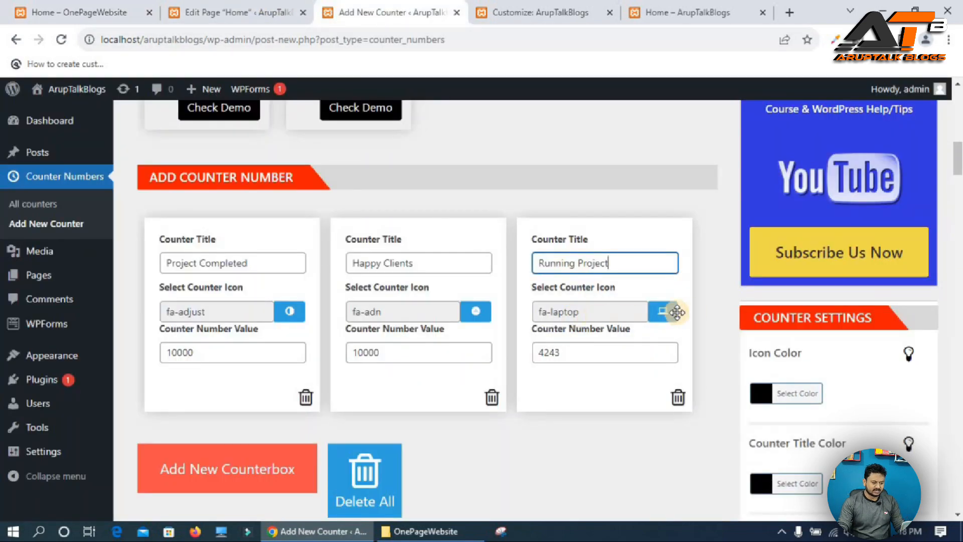
Choose the fa-500px icon for the third counter and set its number value to 1000.
click(663, 311)
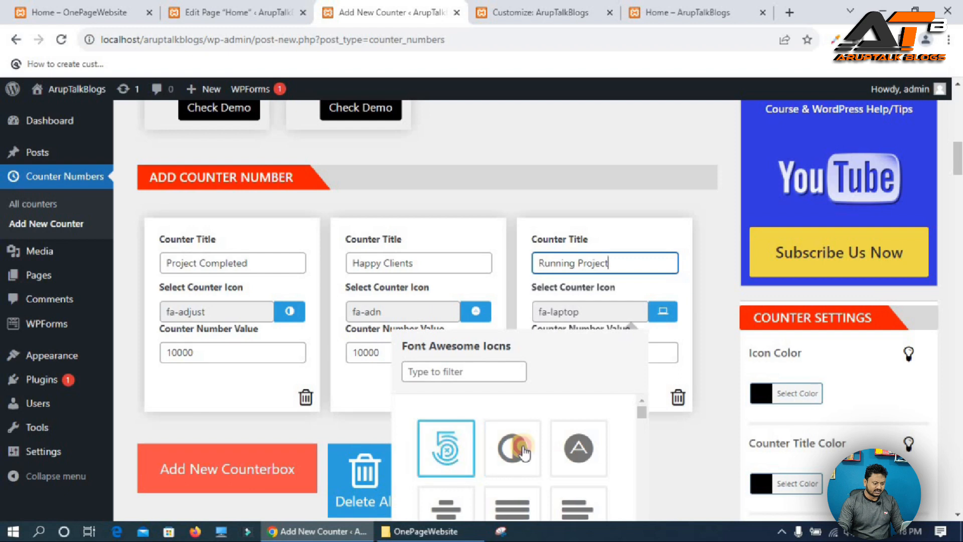
click(660, 351)
text(4243)
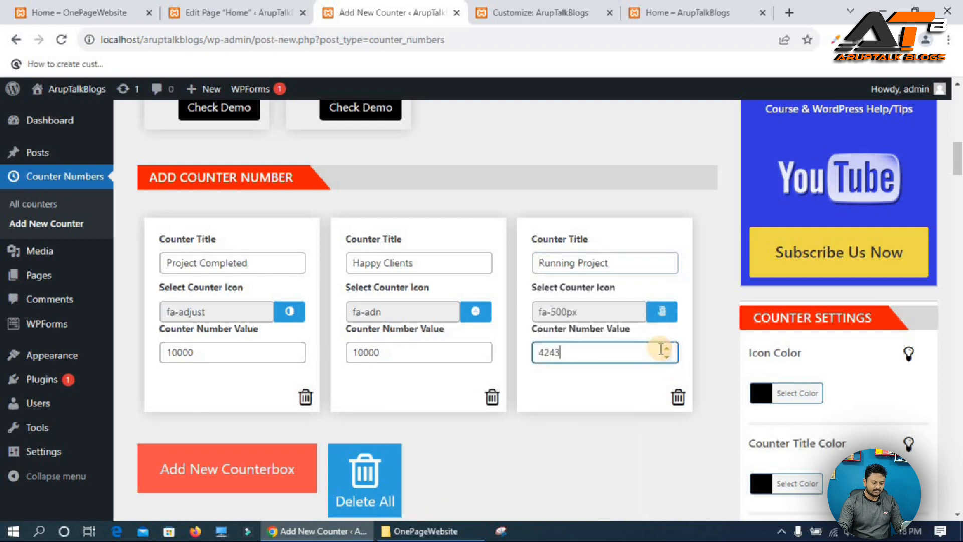
key(BackSpace)
key(BackSpace)
key(BackSpace)
key(BackSpace)
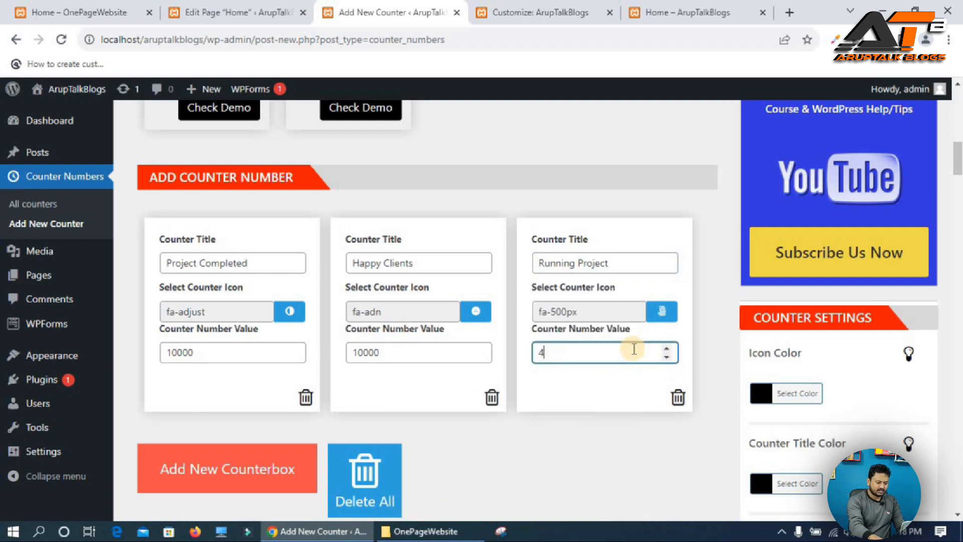
text(1000)
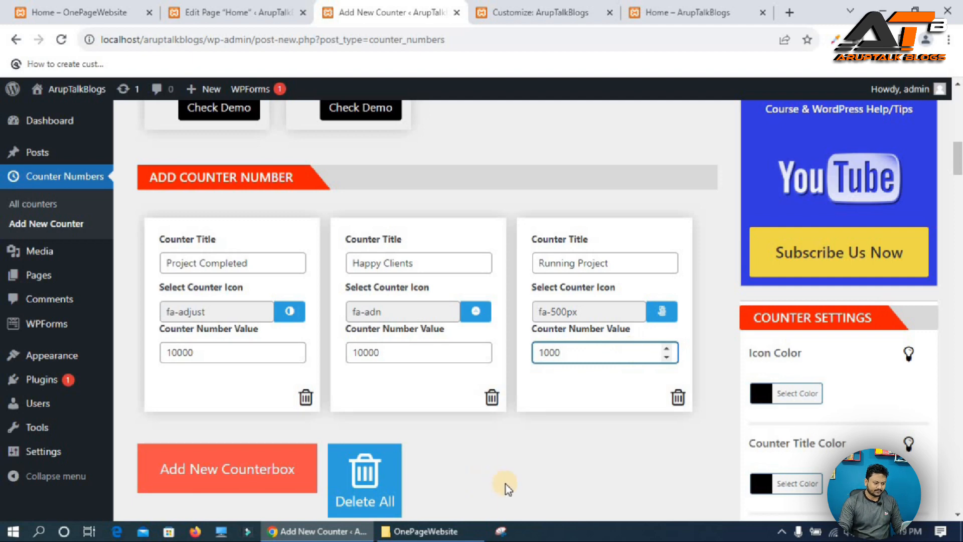
Set the counter title color to white.
scroll(785, 351, down, 1)
scroll(808, 356, down, 1)
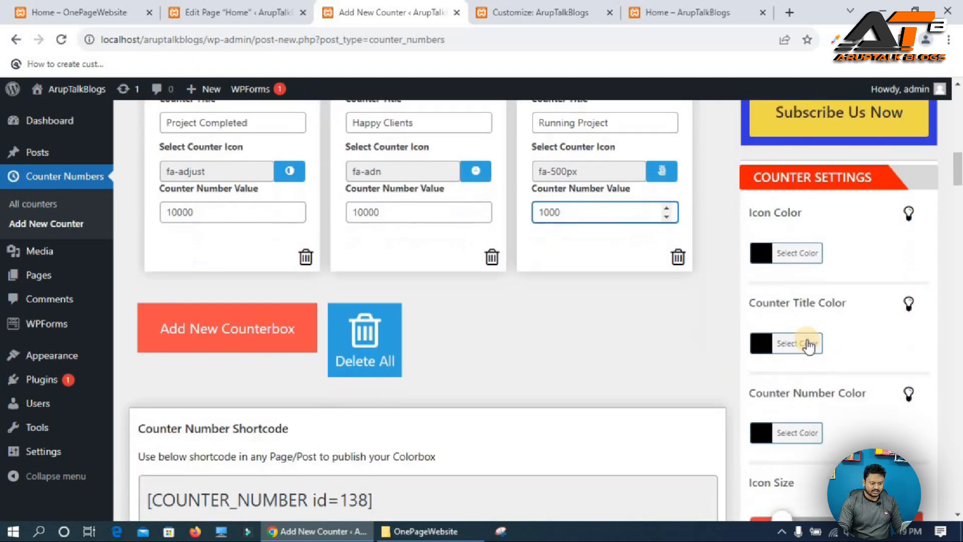
click(789, 354)
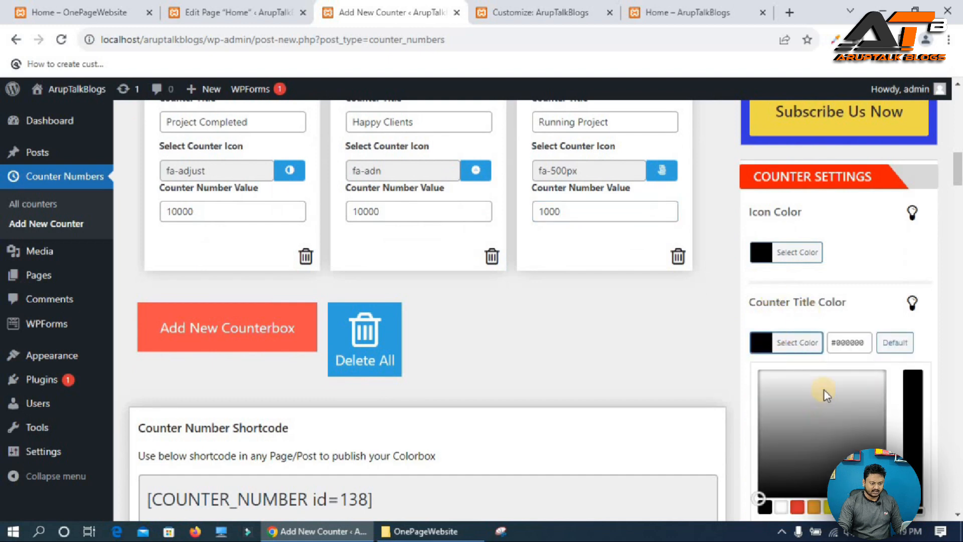
click(877, 381)
Set the counter number color to #2dc6a3.
scroll(852, 341, down, 2)
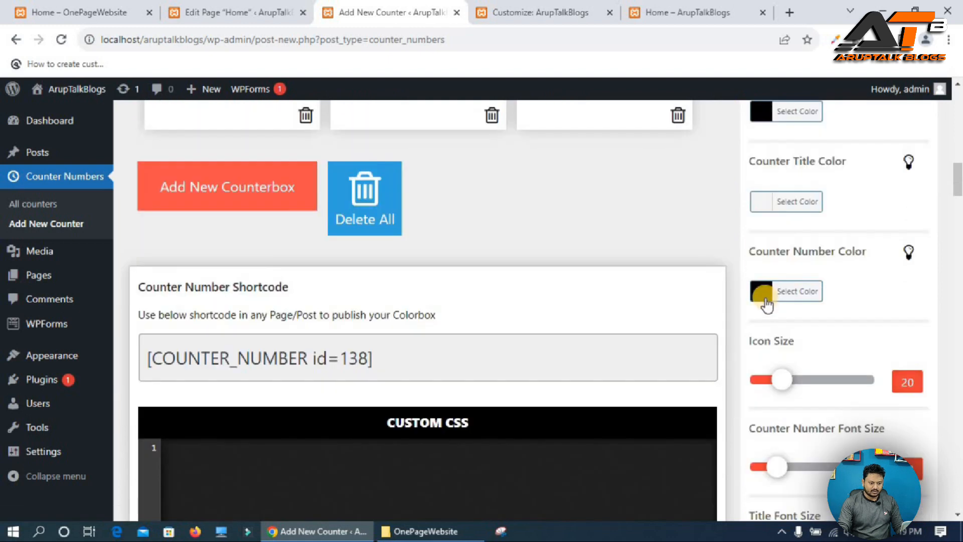
click(798, 296)
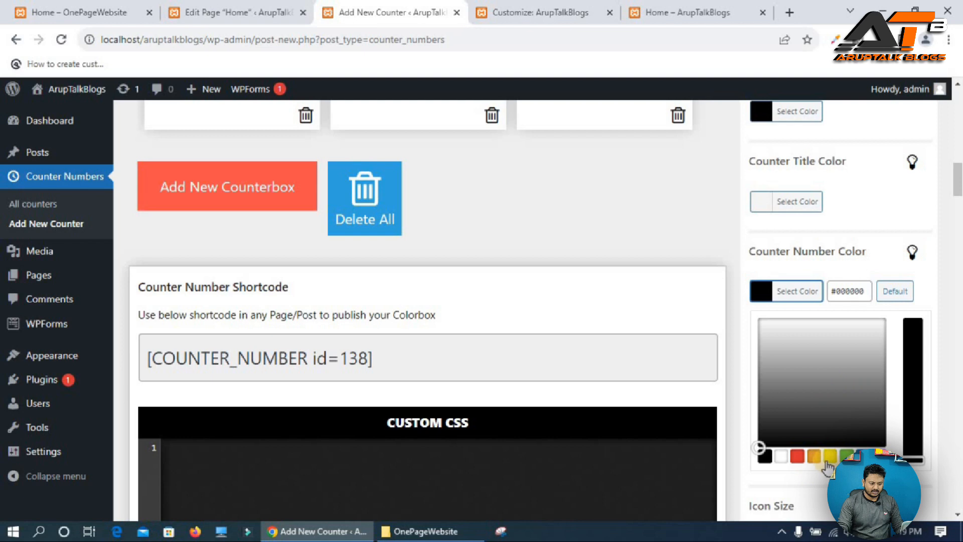
click(801, 461)
click(818, 348)
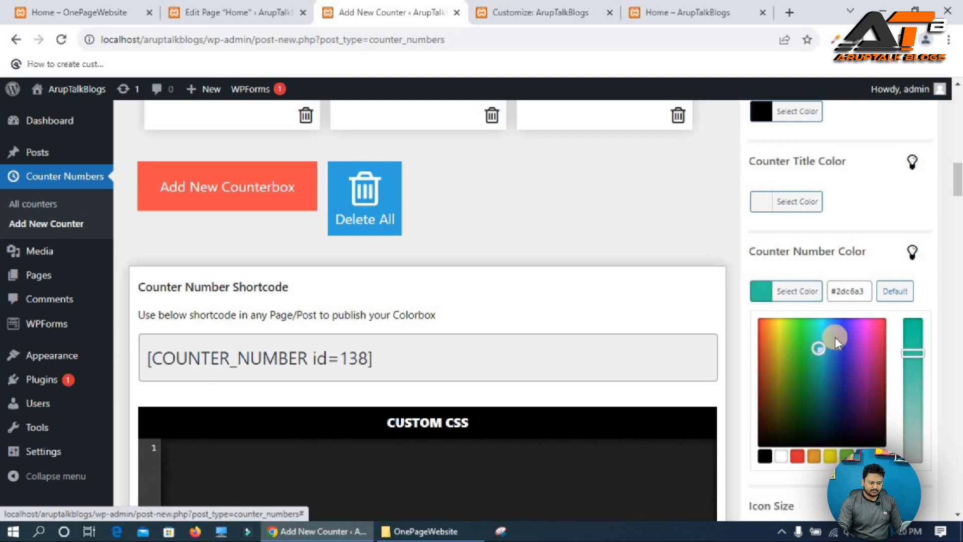
click(644, 220)
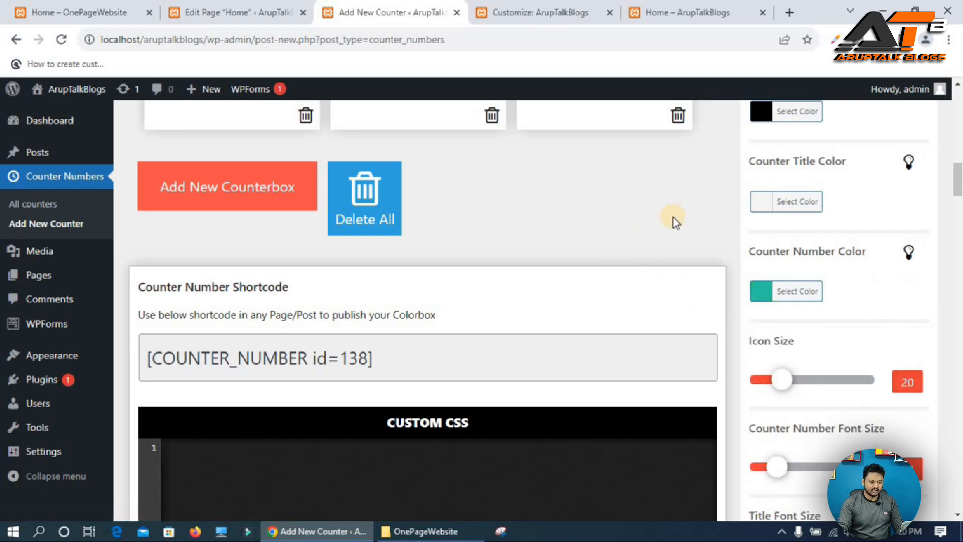
Set the icon size to 26 and the counter number font size to 24.
scroll(673, 218, down, 2)
drag(782, 238, 796, 235)
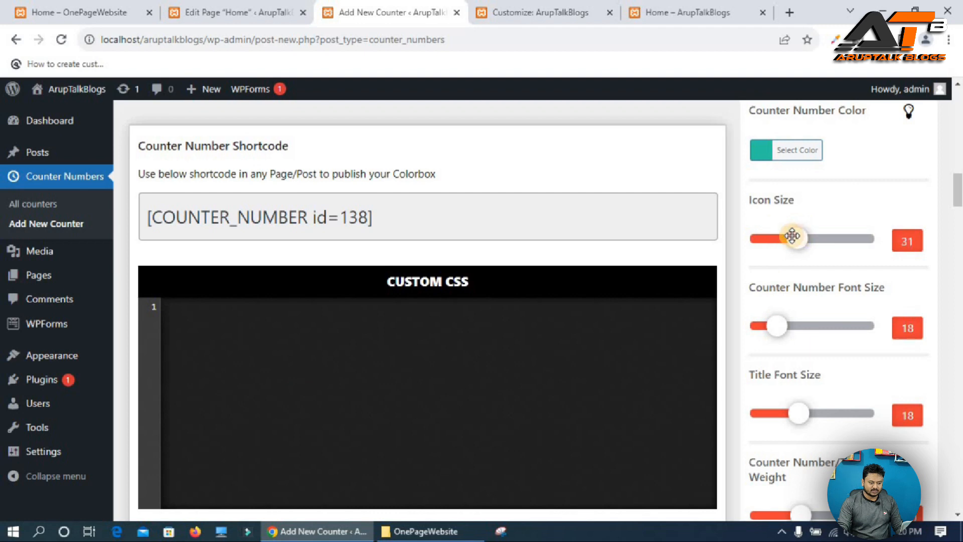
drag(792, 236, 790, 238)
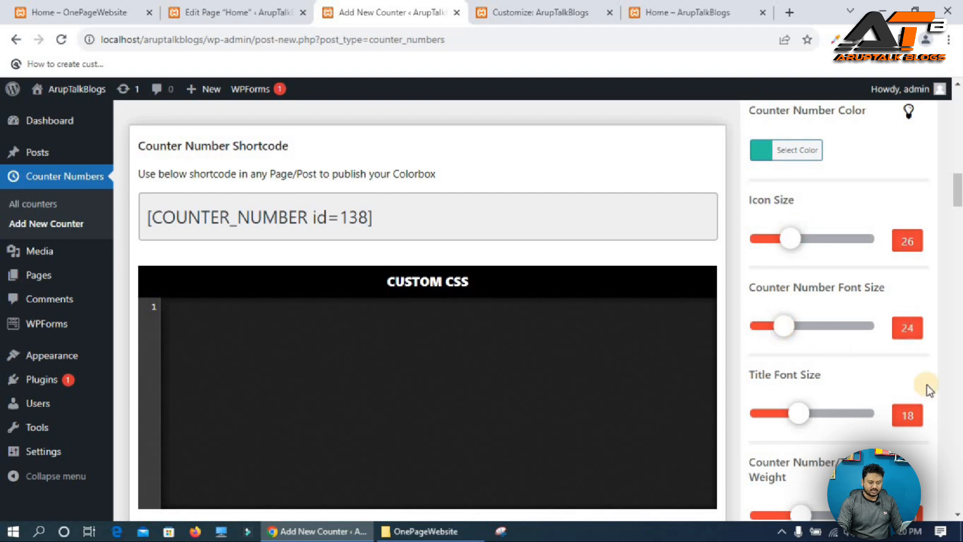
Set the title font size to 22 and publish the counter.
scroll(927, 385, down, 1)
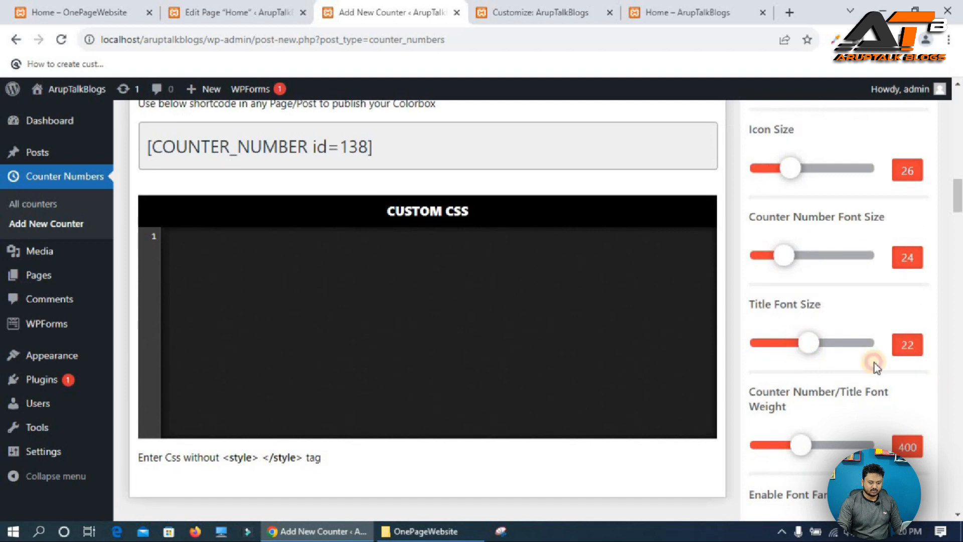
scroll(874, 363, down, 2)
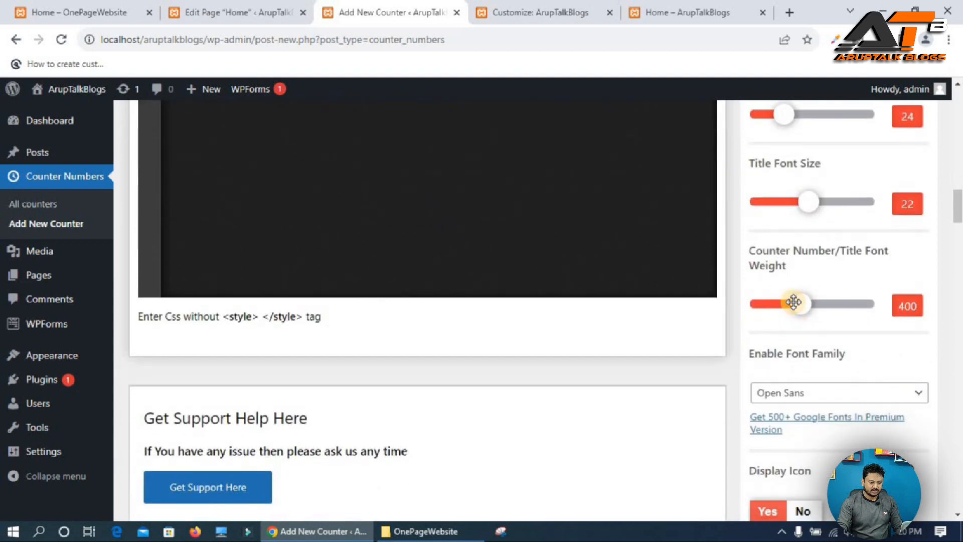
scroll(880, 282, up, 15)
click(906, 355)
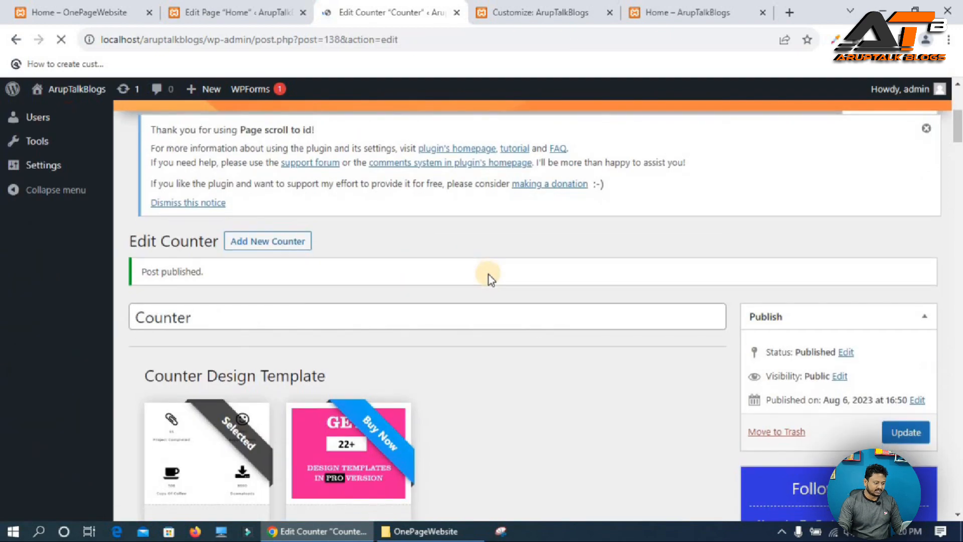
Copy the counter's shortcode [COUNTER_NUMBER id=138].
scroll(489, 275, down, 3)
scroll(488, 275, down, 3)
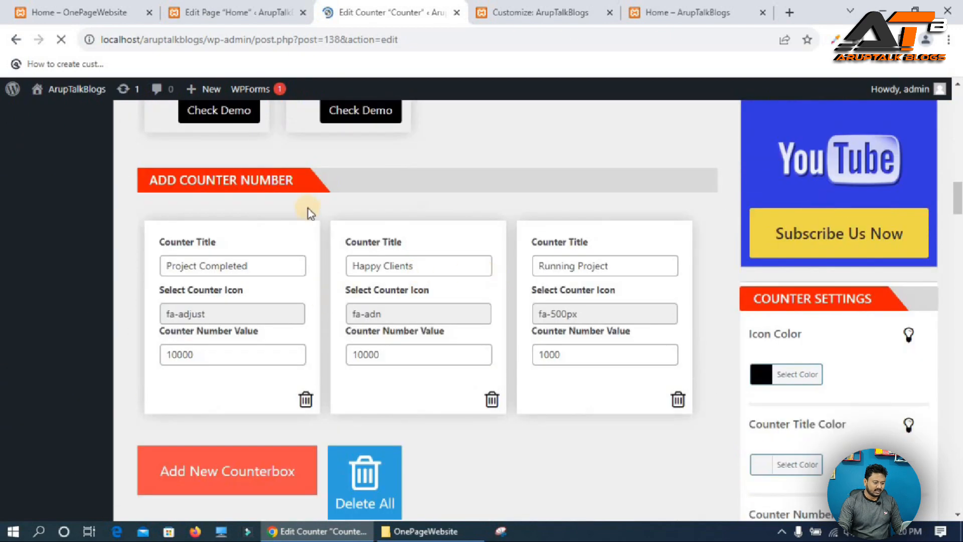
scroll(478, 398, down, 8)
scroll(479, 399, down, 4)
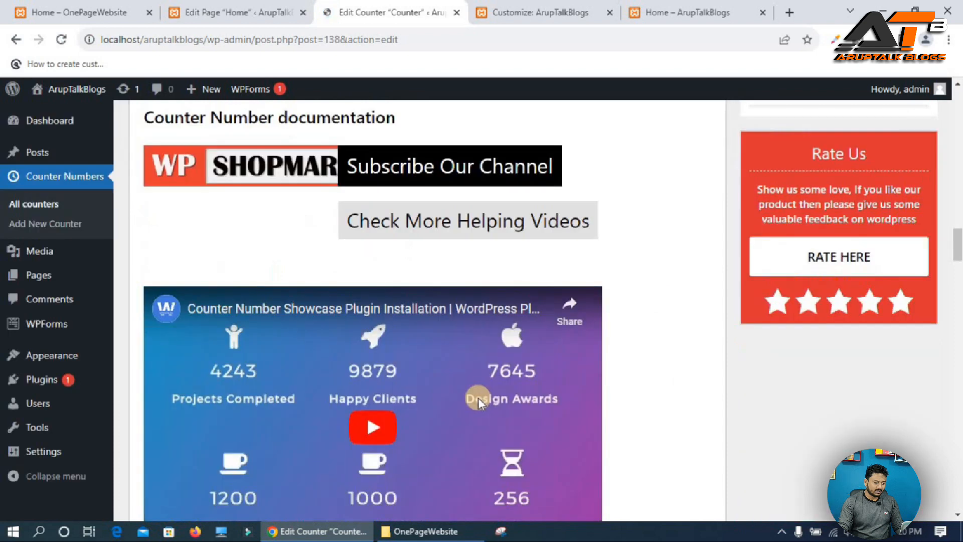
scroll(478, 398, up, 5)
click(276, 457)
key(ctrl+c)
Insert a Shortcode block into the dark cover section of the Home page, paste the counter shortcode, and update the page.
click(242, 7)
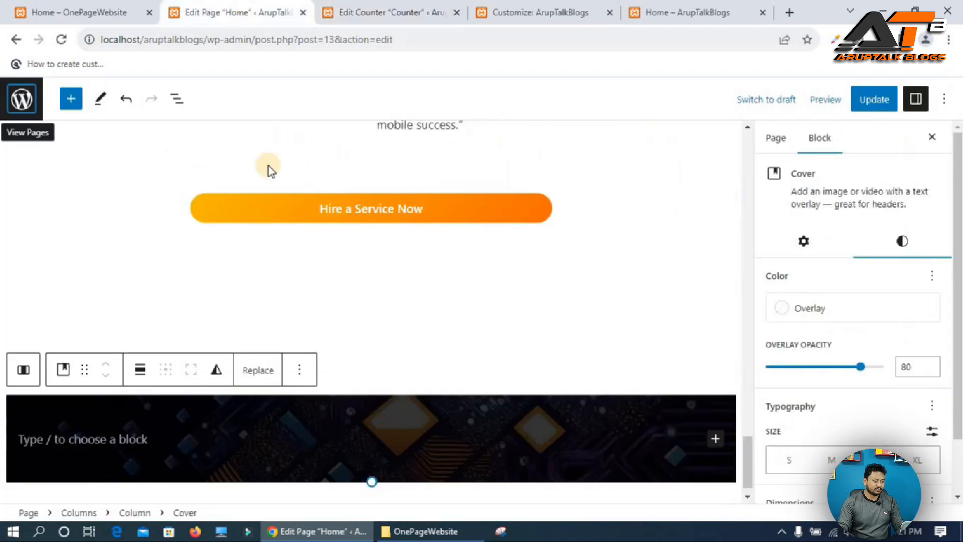
scroll(427, 399, down, 1)
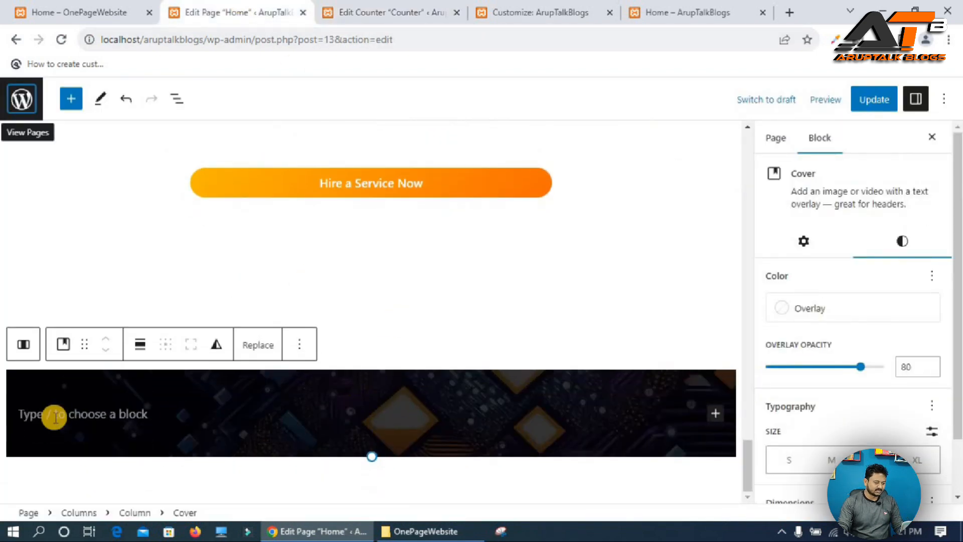
click(286, 442)
text(/shot)
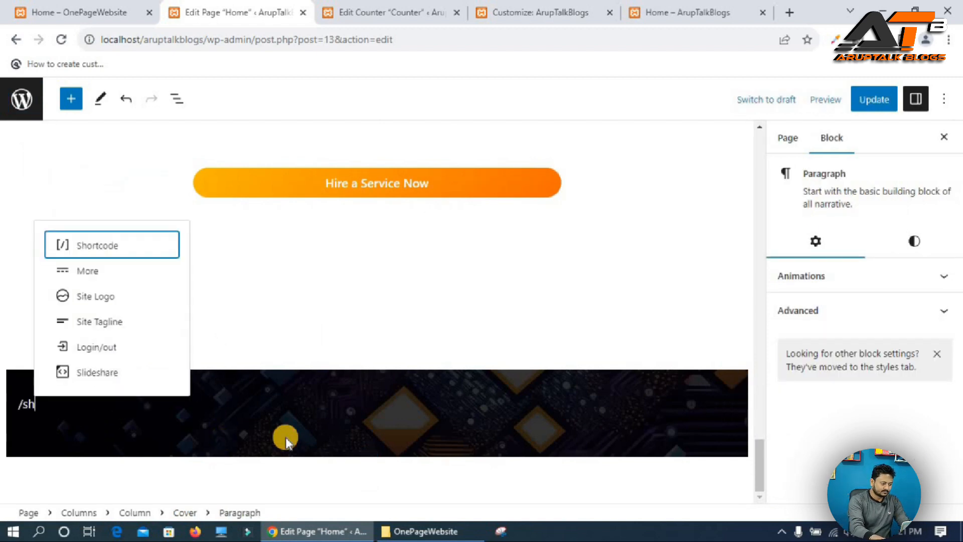
key(Return)
key(ctrl+v)
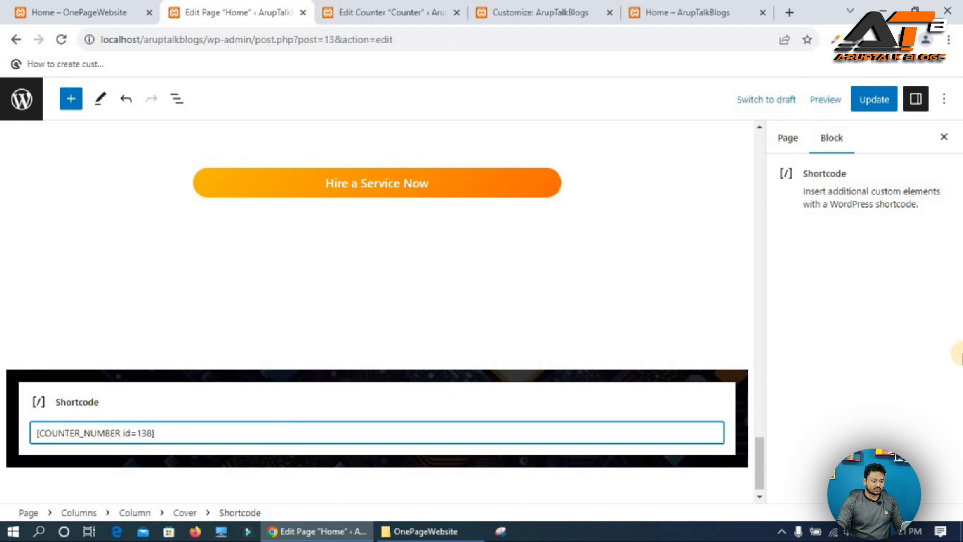
click(874, 99)
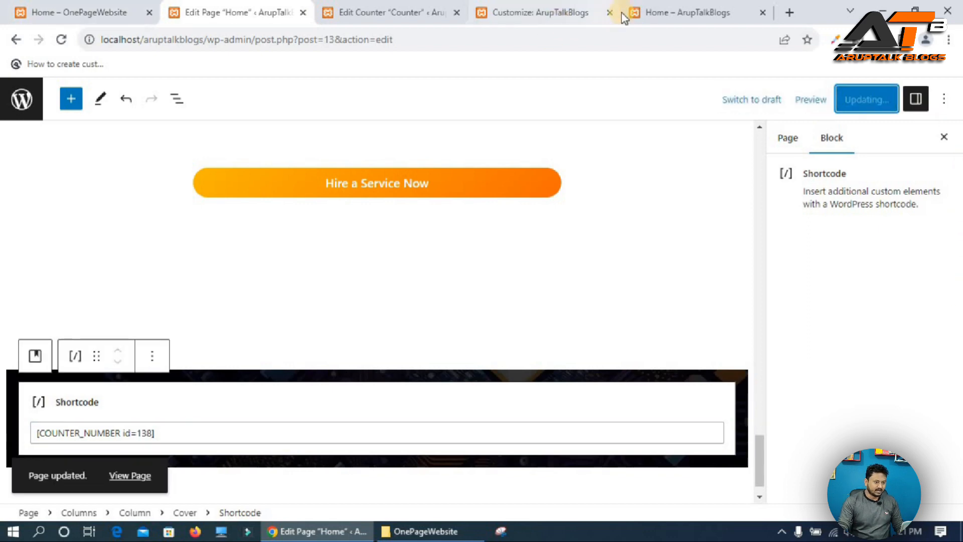
View the new counter section on the live Home page.
click(552, 12)
click(687, 12)
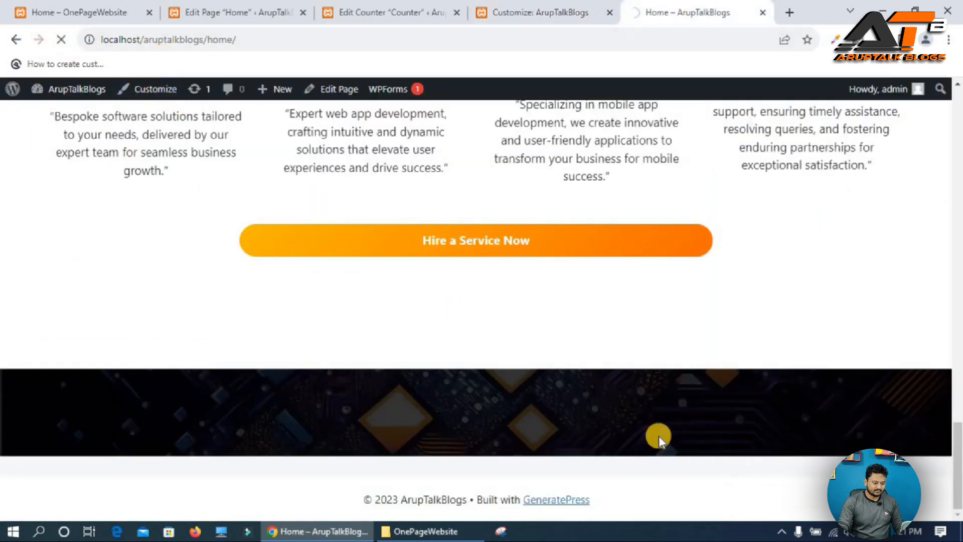
scroll(316, 251, down, 15)
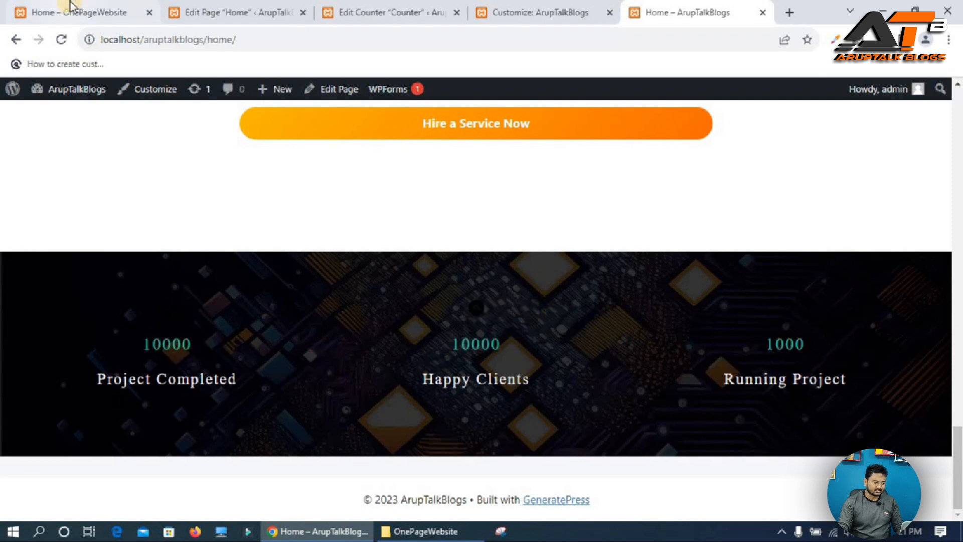
click(504, 10)
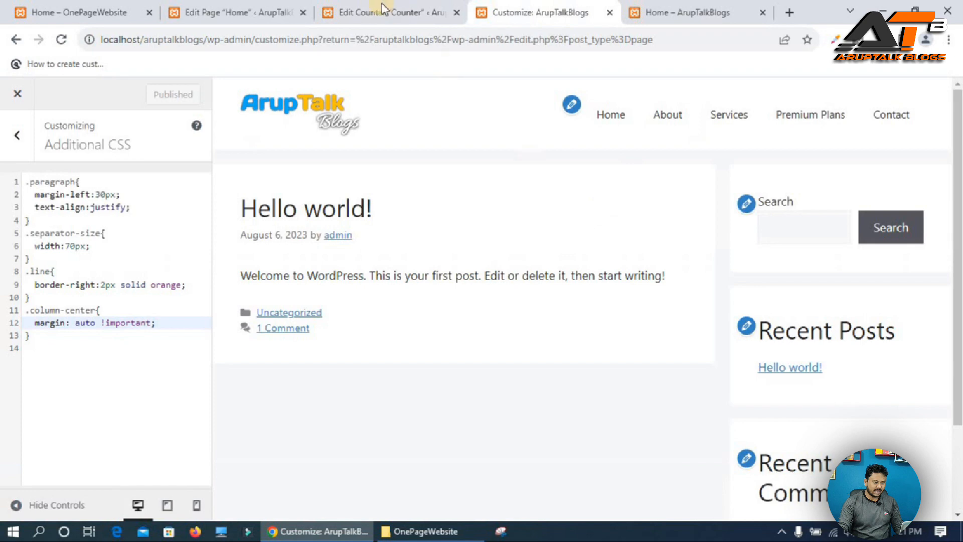
Set the counter icon color to #efefef and update the counter.
click(373, 7)
click(754, 193)
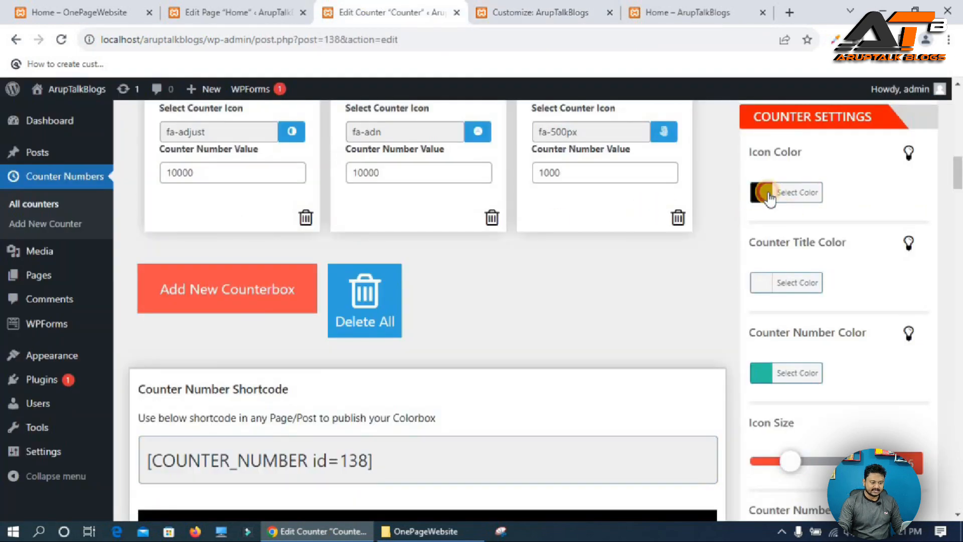
drag(879, 229, 881, 220)
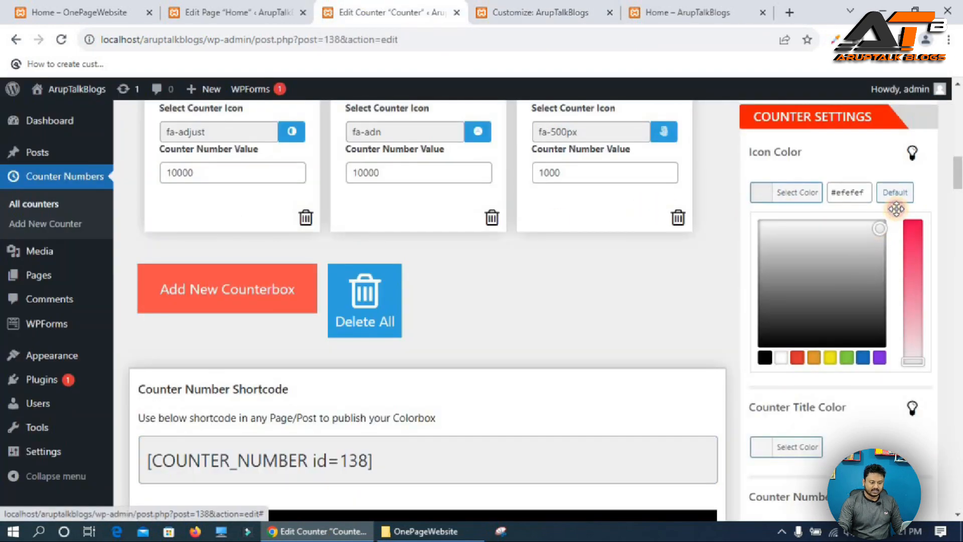
scroll(861, 213, up, 10)
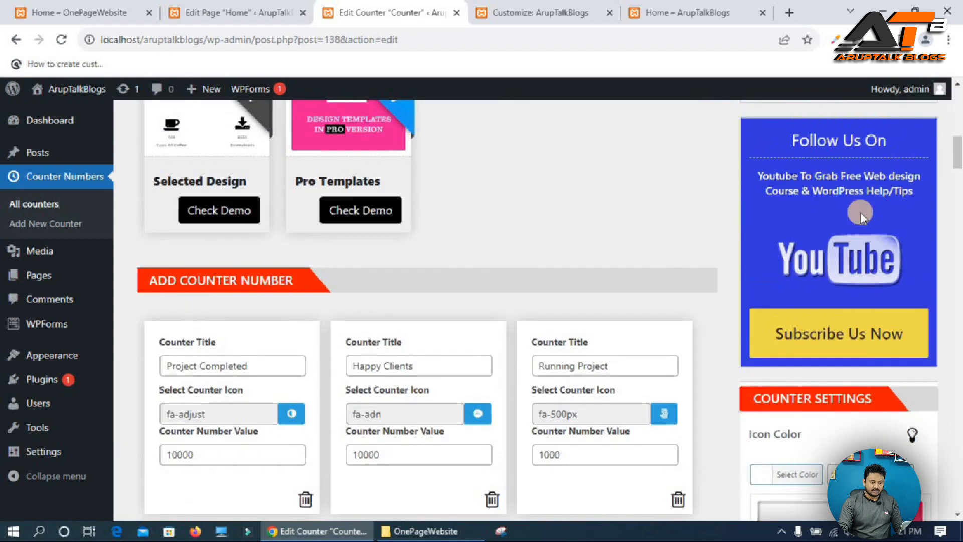
click(902, 370)
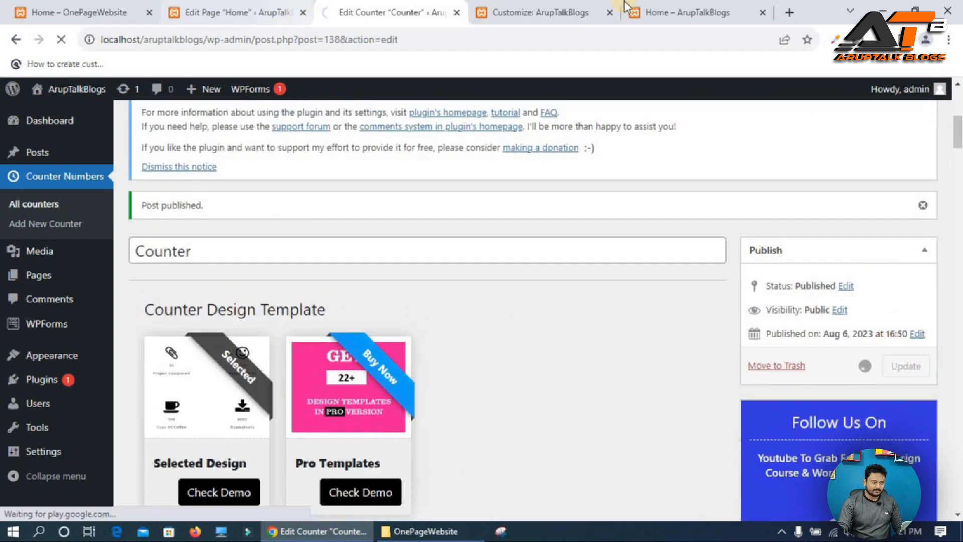
Compare the counter section on the live Home page with the reference site.
click(687, 12)
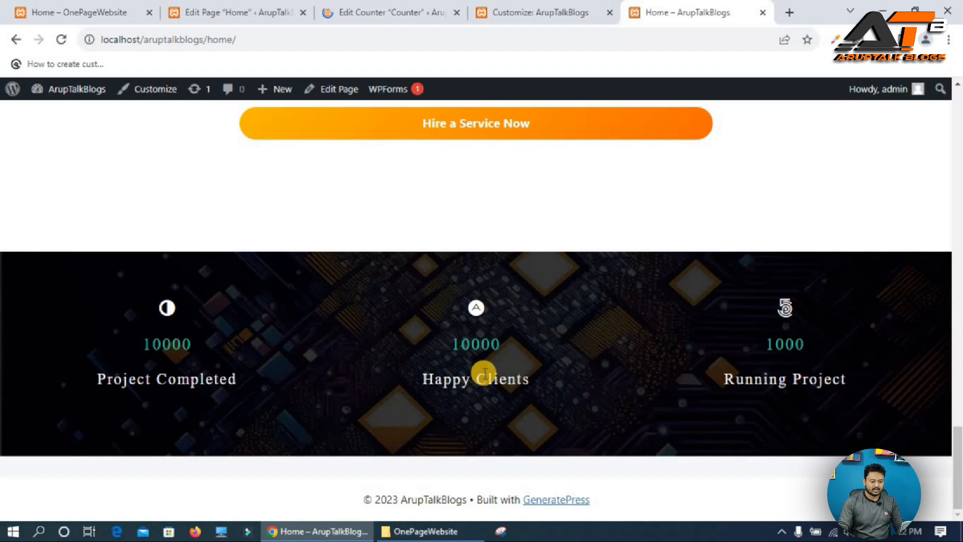
click(75, 11)
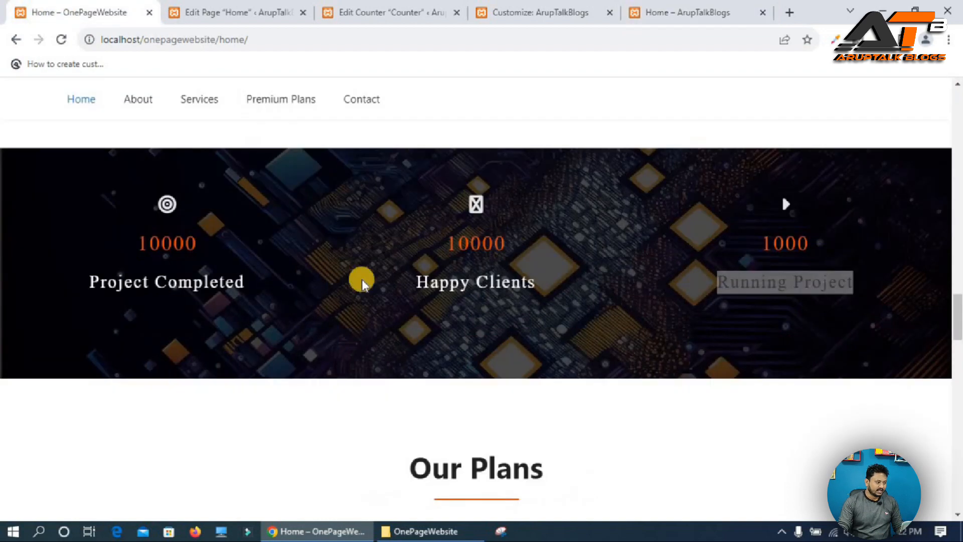
scroll(362, 283, down, 5)
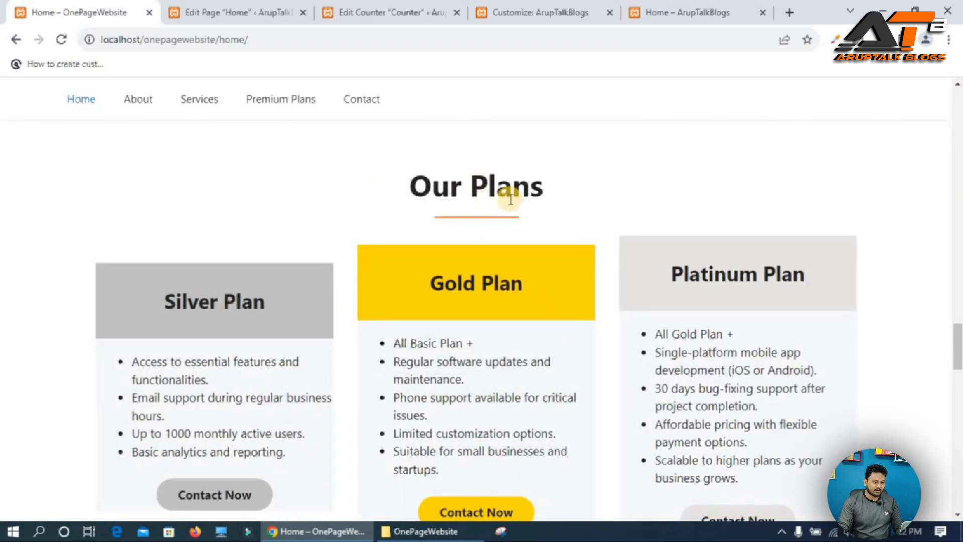
scroll(510, 200, down, 1)
scroll(431, 165, up, 1)
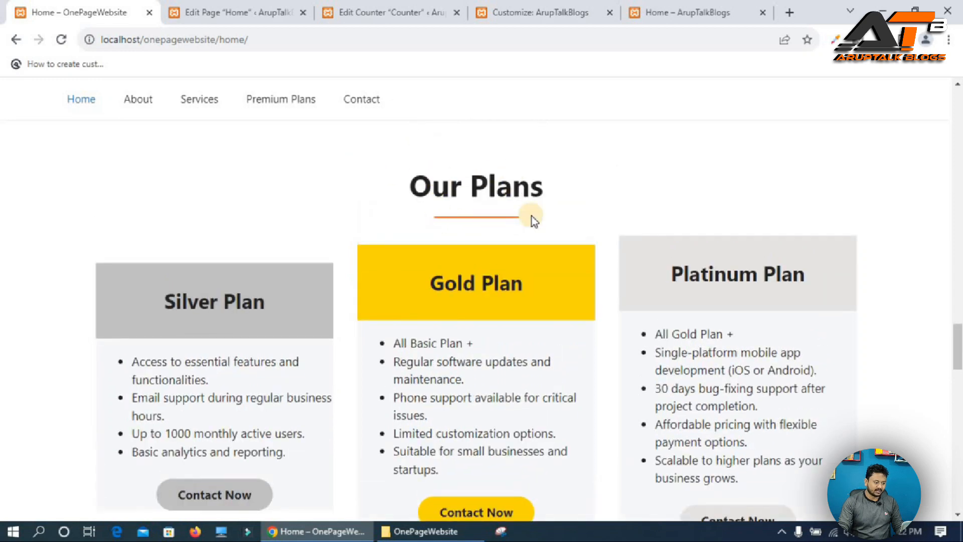
Add a Spacer block below the counter section in the Home page editor.
click(232, 7)
scroll(410, 370, down, 1)
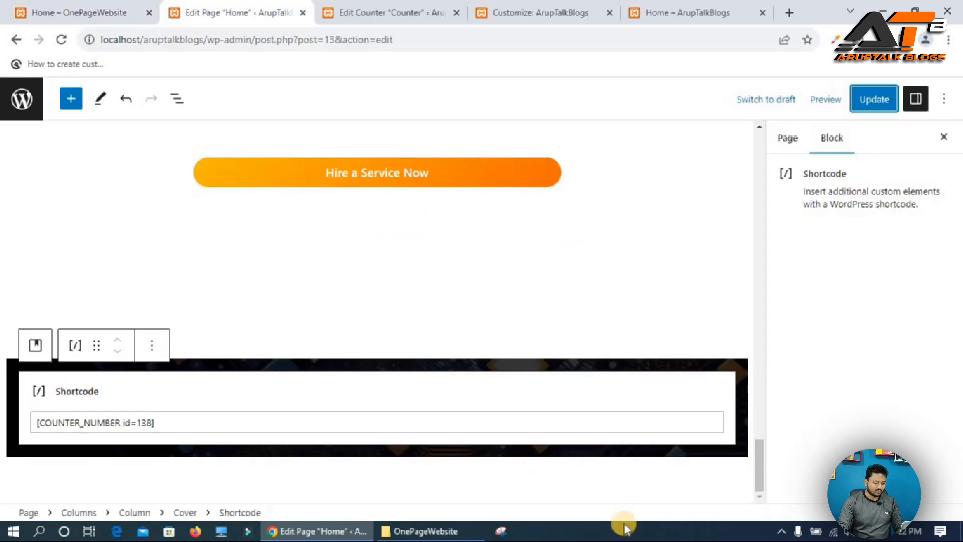
click(628, 498)
click(736, 490)
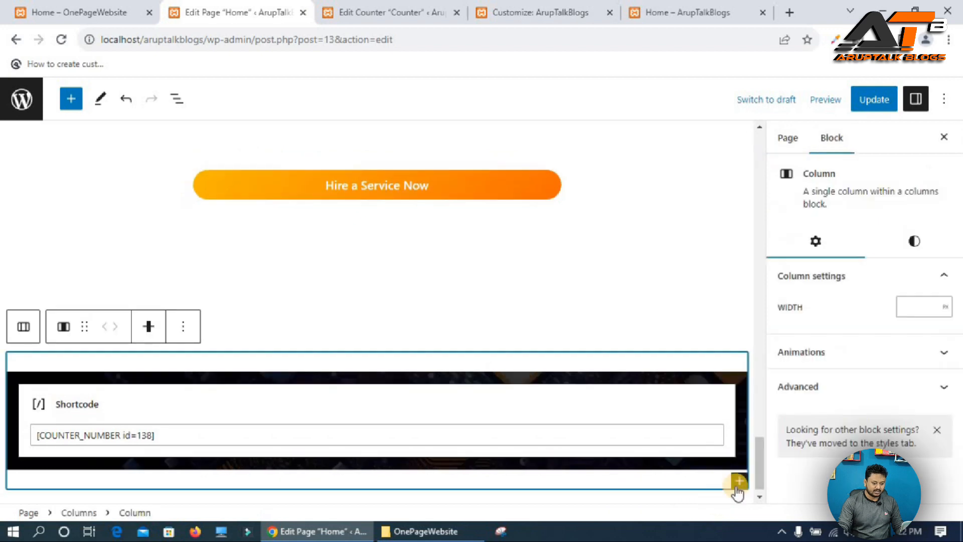
click(738, 502)
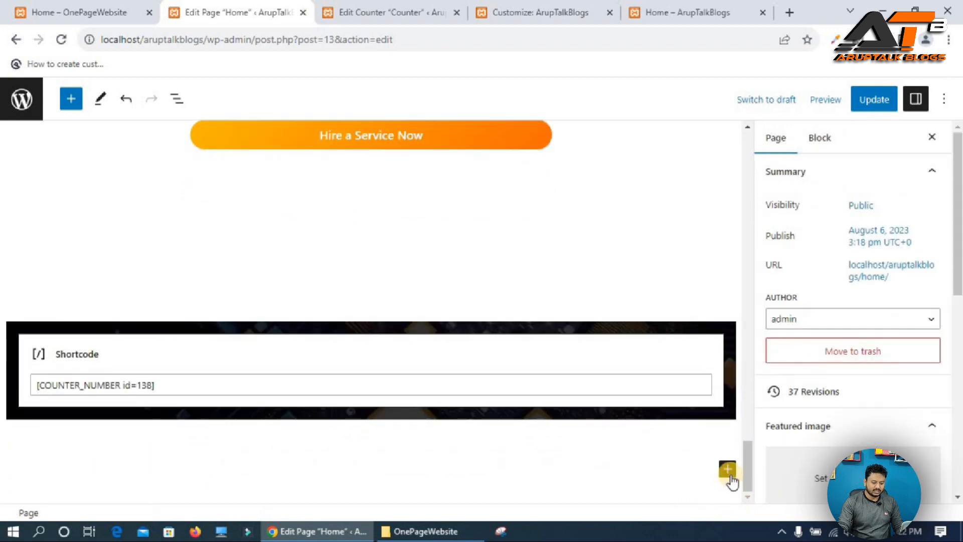
click(727, 468)
text(spa)
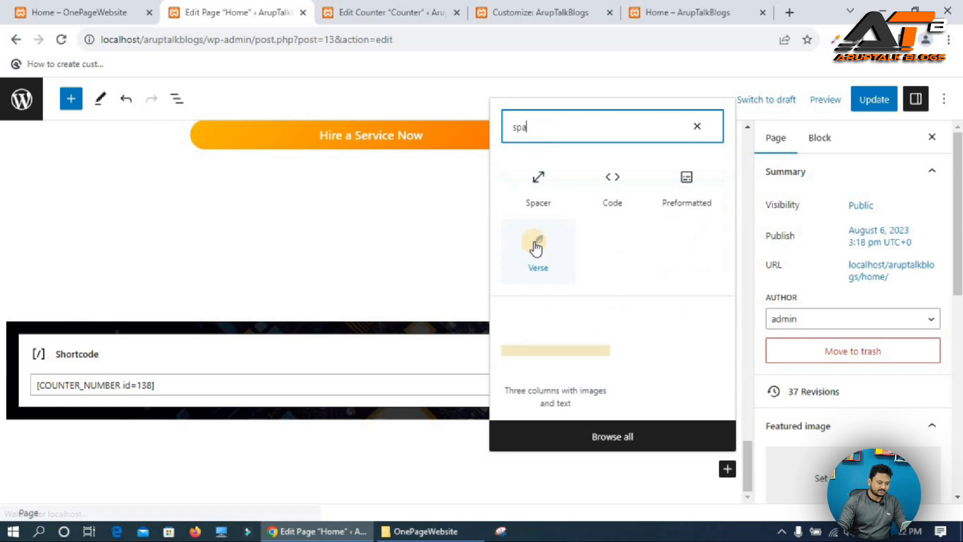
click(521, 182)
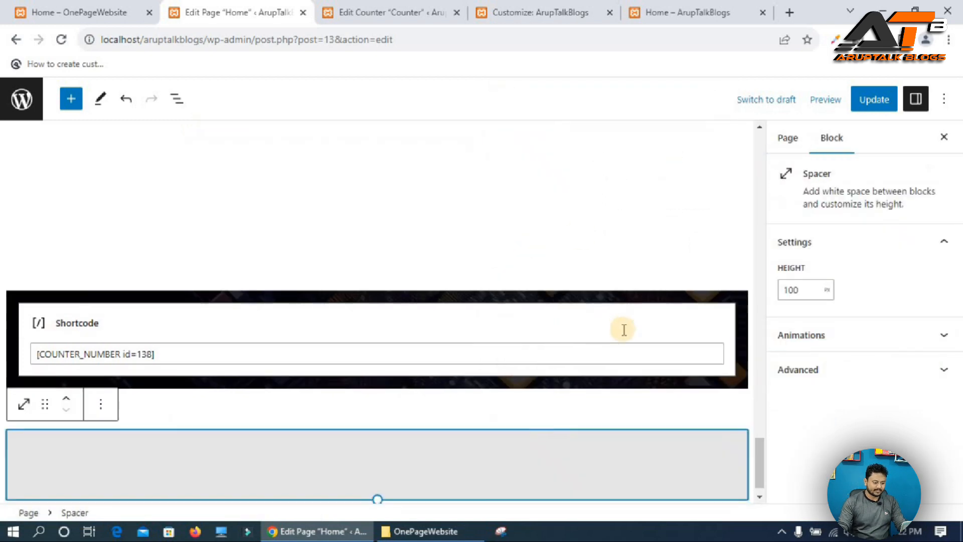
Insert a single-column (100) Columns block below the spacer.
click(638, 498)
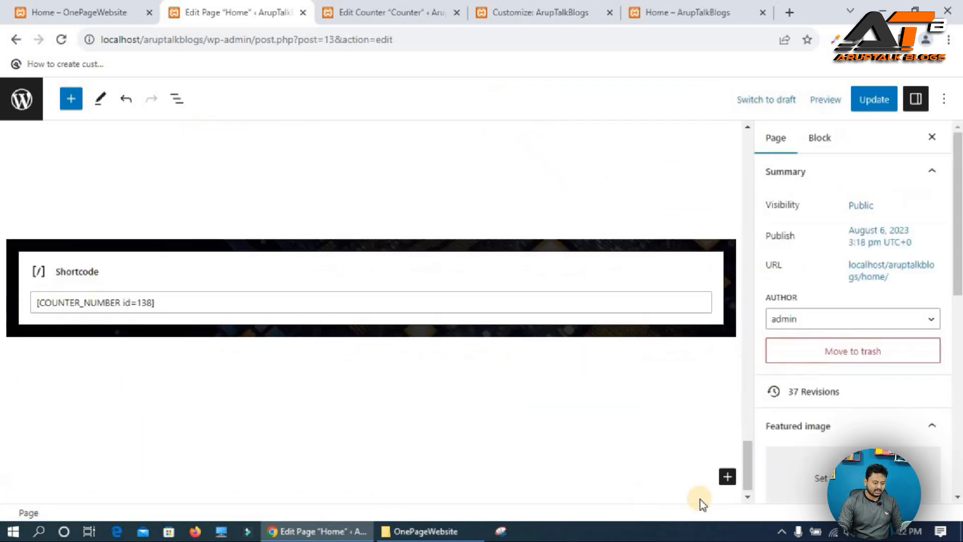
click(727, 468)
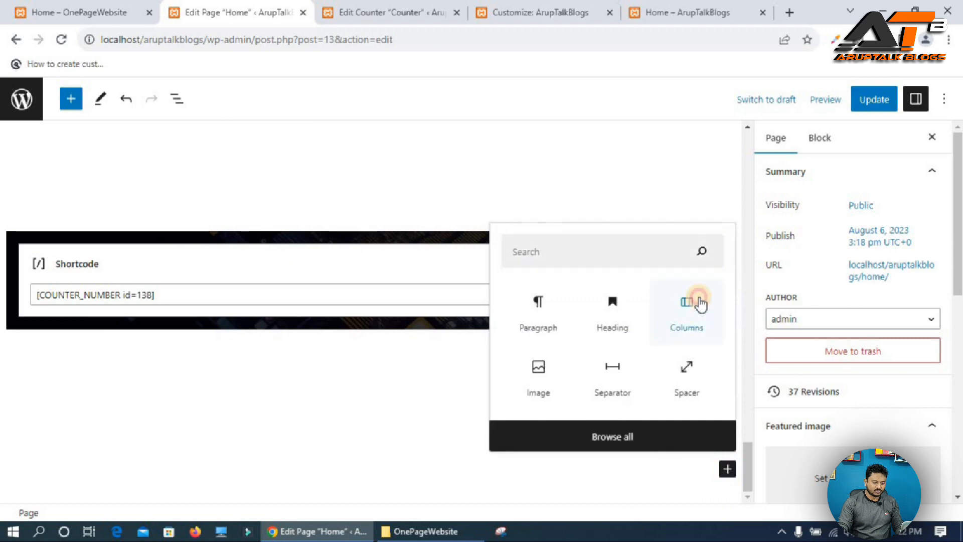
click(699, 303)
click(40, 400)
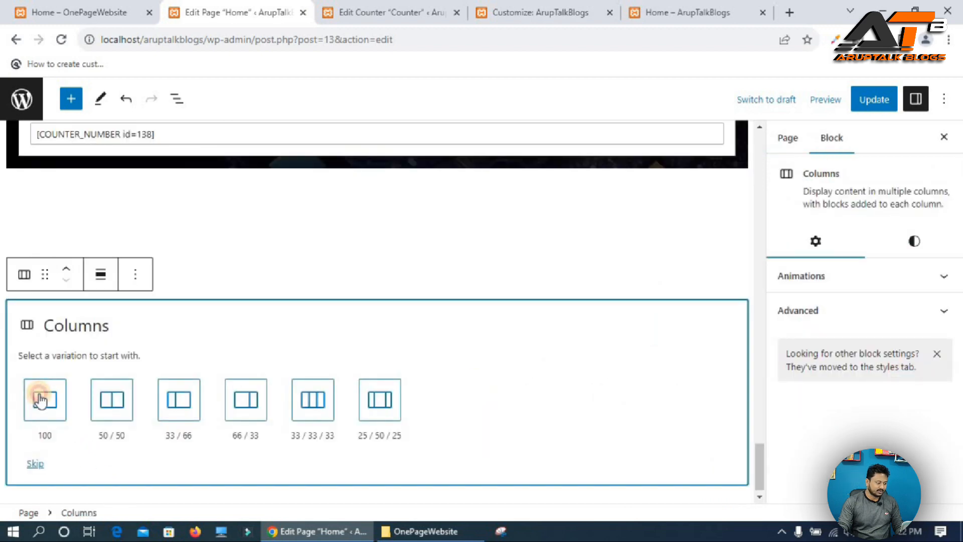
Select the new column, then view the Our Plans heading on the reference site.
click(148, 452)
click(197, 391)
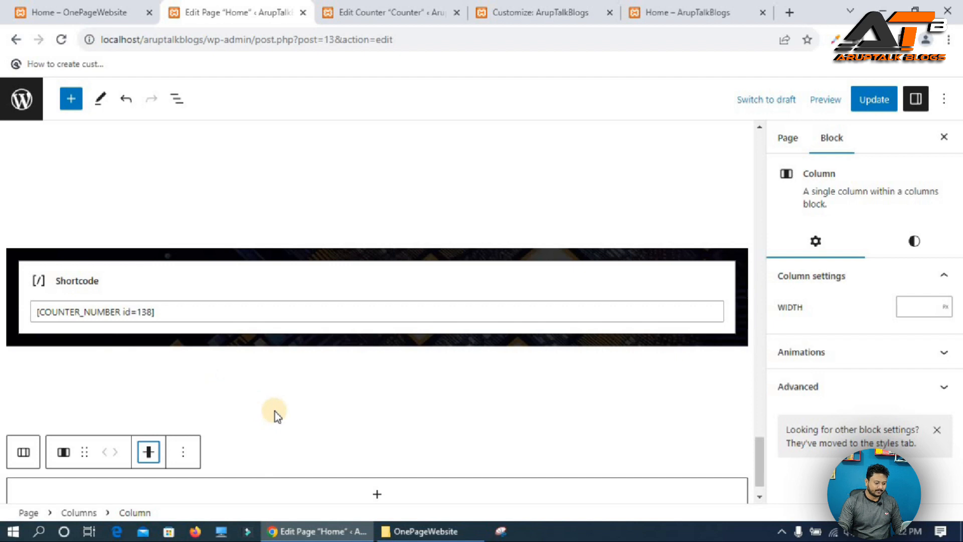
scroll(275, 411, down, 1)
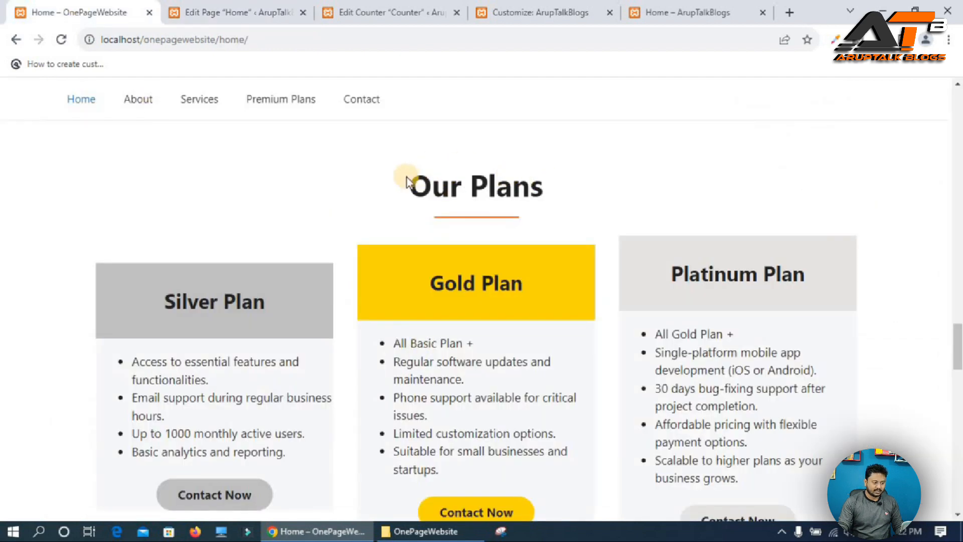
triple_click(445, 186)
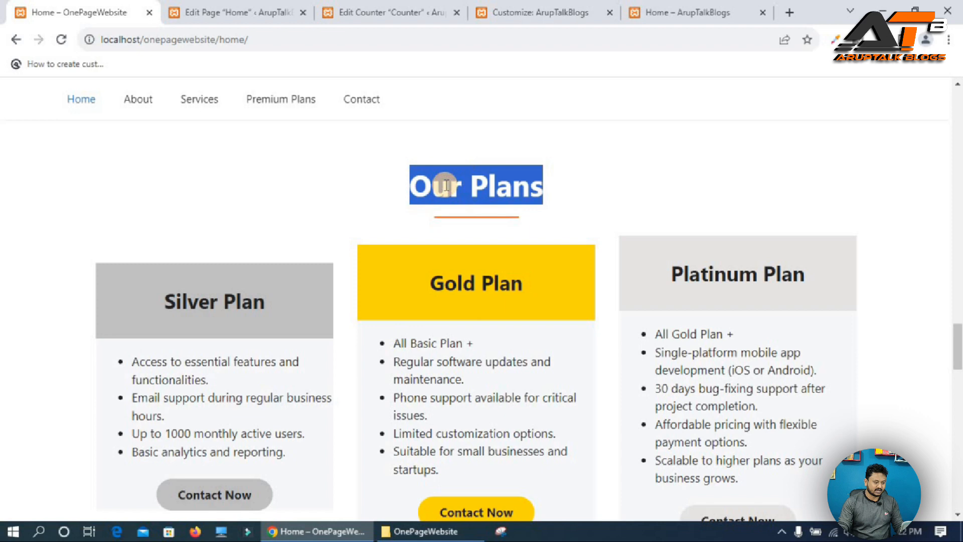
click(237, 12)
Nest a single-column (100) Columns block inside the new column.
click(381, 459)
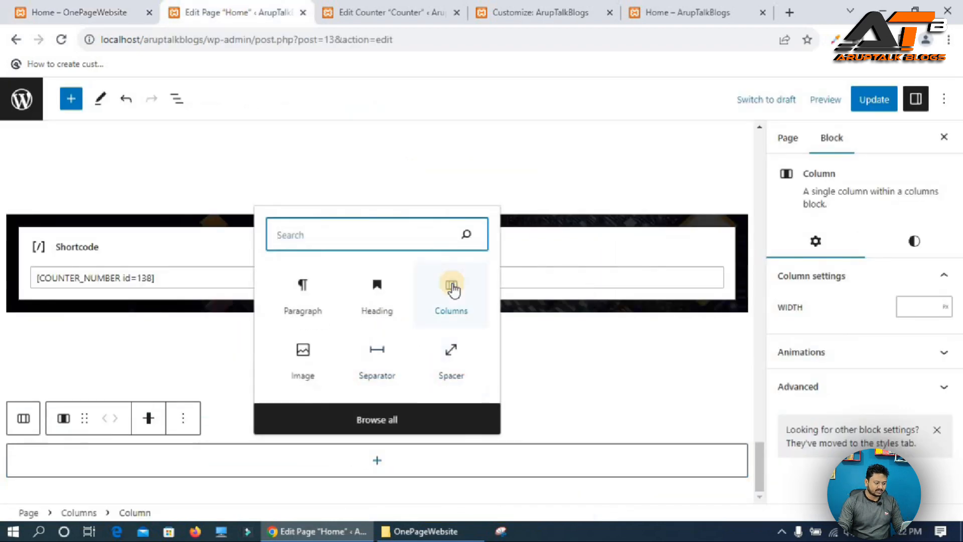
click(450, 286)
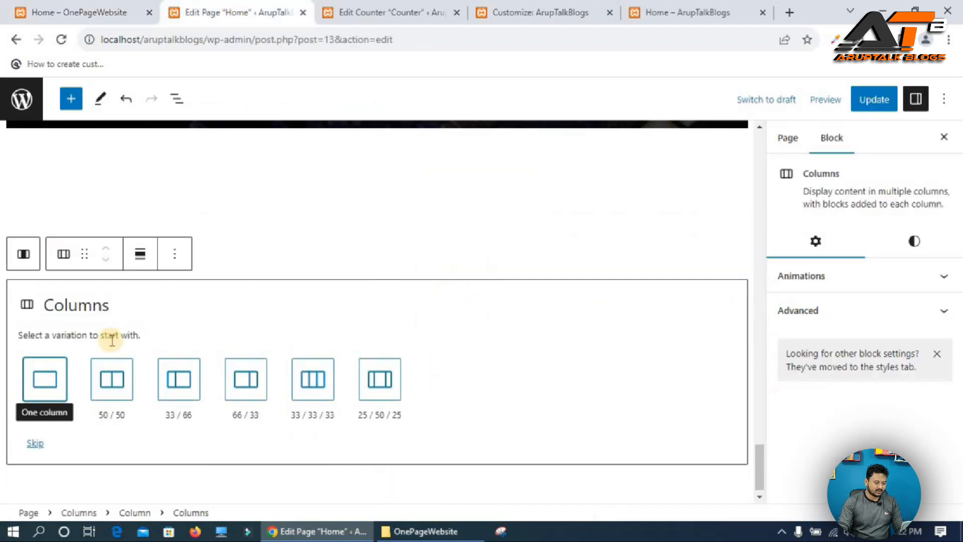
click(46, 383)
Add a heading reading "Our Plans" inside the nested column.
click(147, 431)
click(183, 362)
click(139, 469)
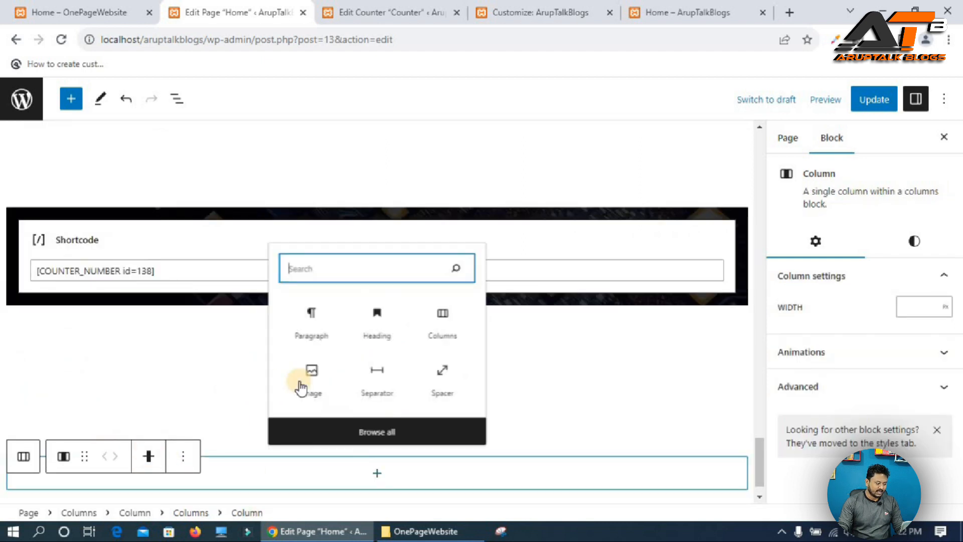
click(378, 307)
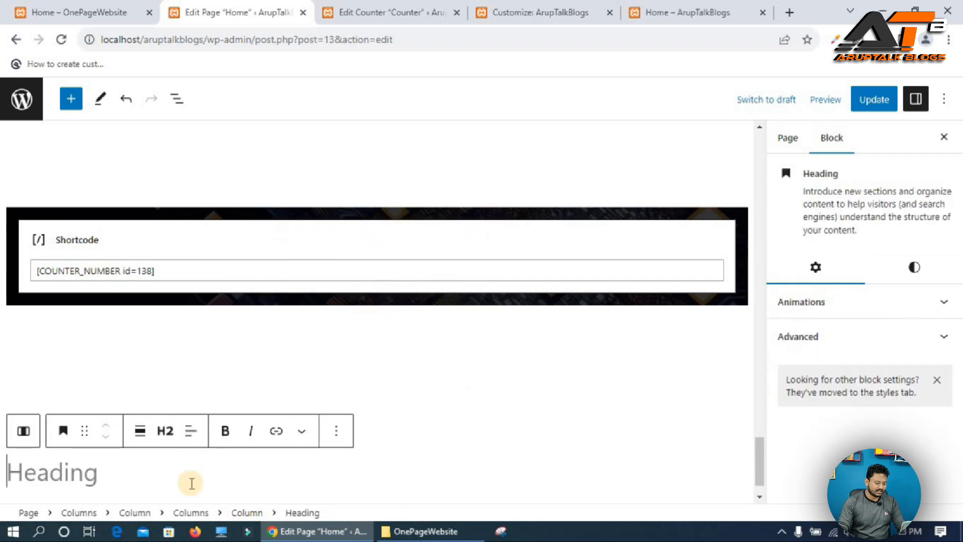
text(Our Plans)
key(Return)
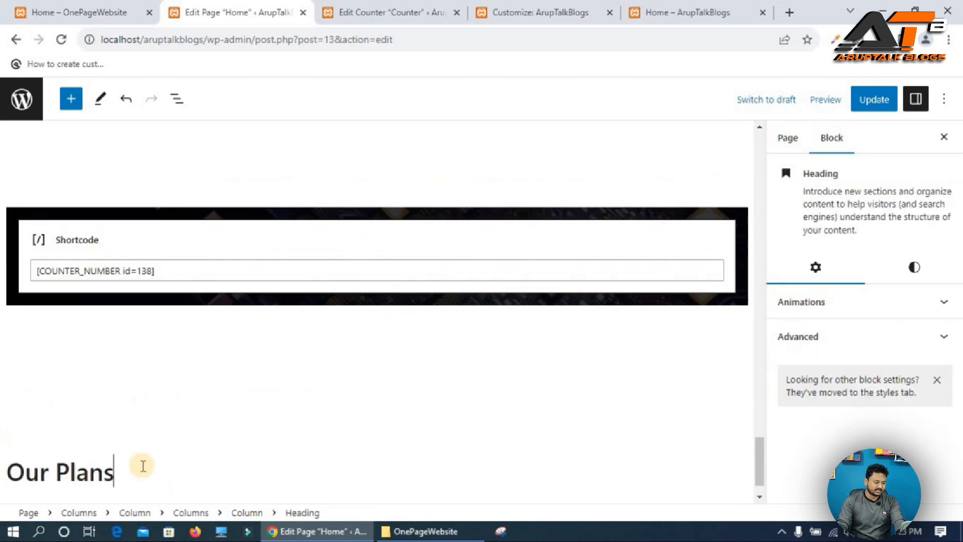
Set the Our Plans heading to H1 and center-align its text.
click(166, 430)
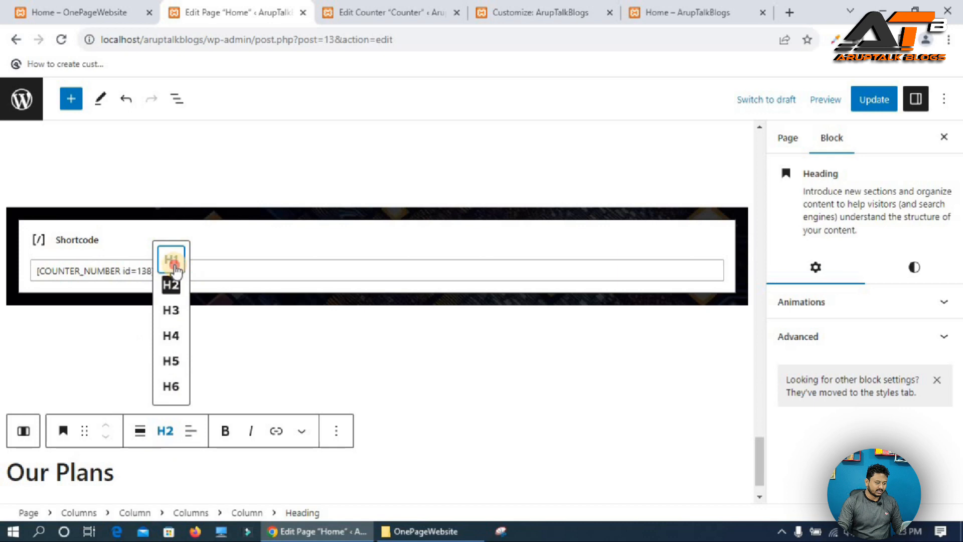
click(171, 259)
click(190, 431)
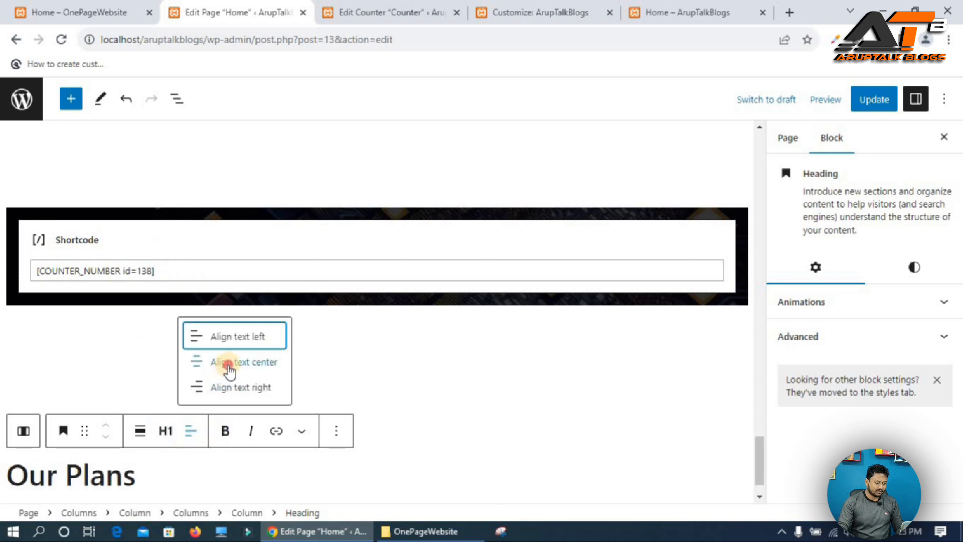
click(229, 367)
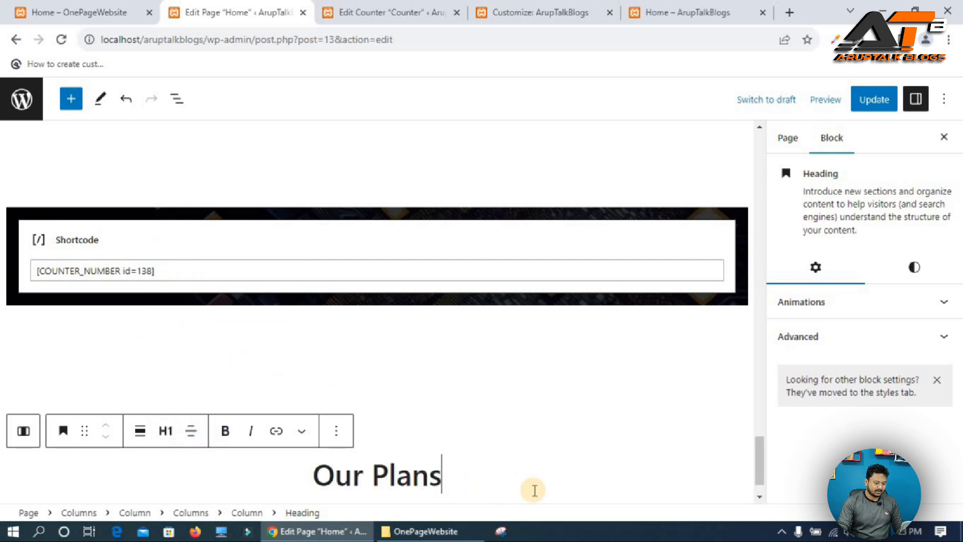
Add a Separator block below the Our Plans heading.
key(Return)
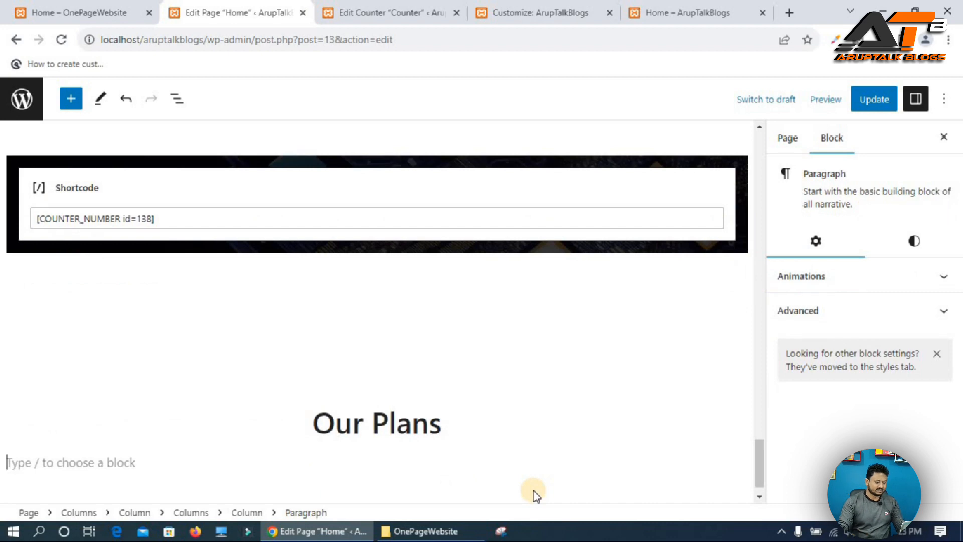
text(/spe)
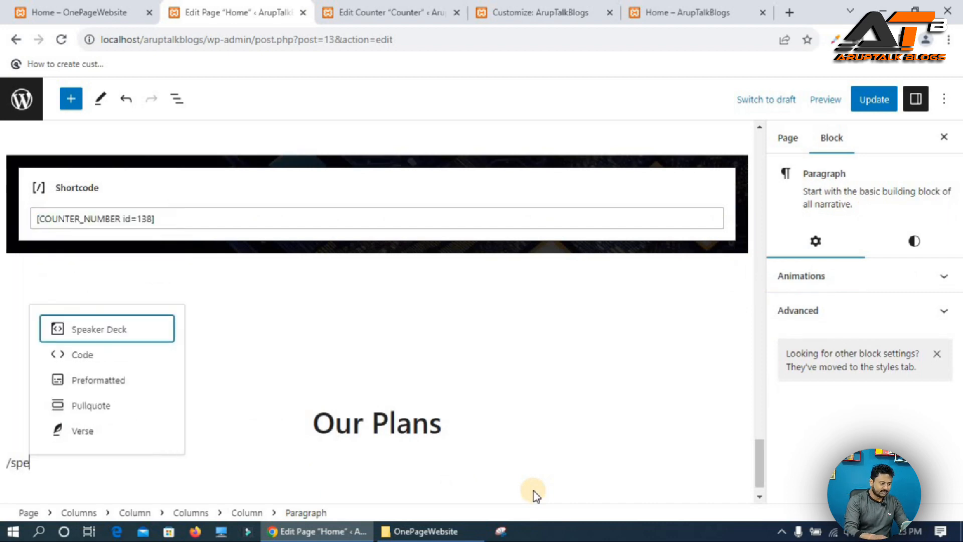
key(BackSpace)
key(BackSpace)
text(ep)
key(Return)
Give the separator the additional CSS class separator-size, copied from the Customizer's Additional CSS.
click(858, 311)
scroll(865, 353, down, 2)
click(812, 396)
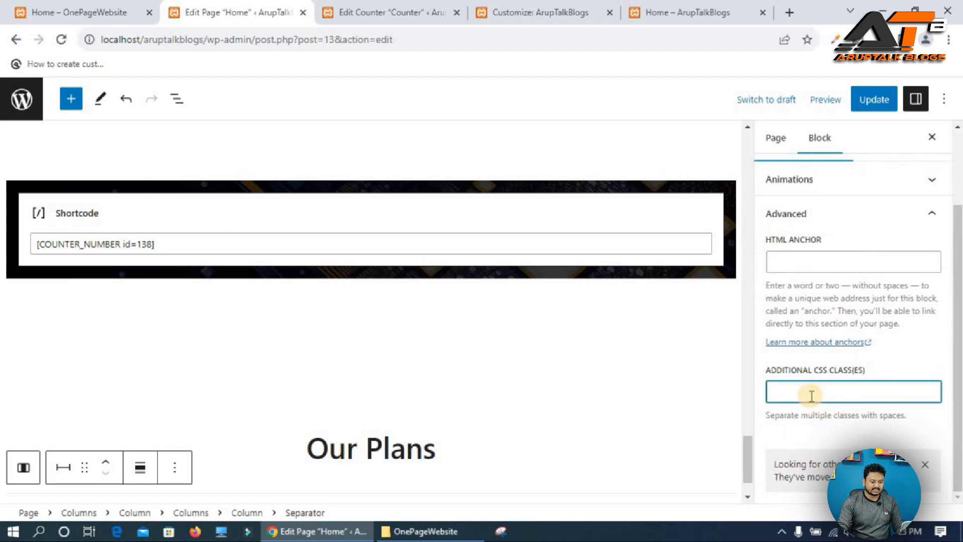
click(564, 12)
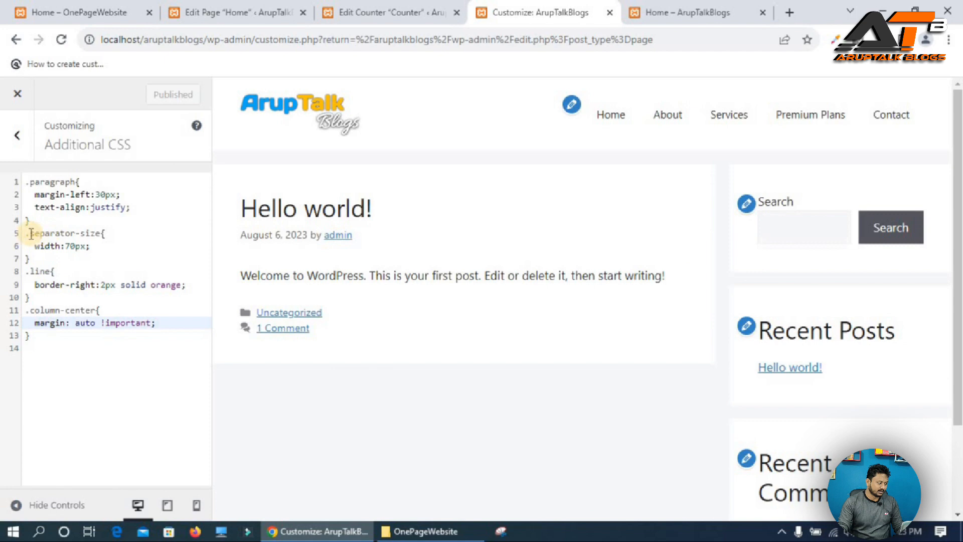
drag(31, 233, 97, 238)
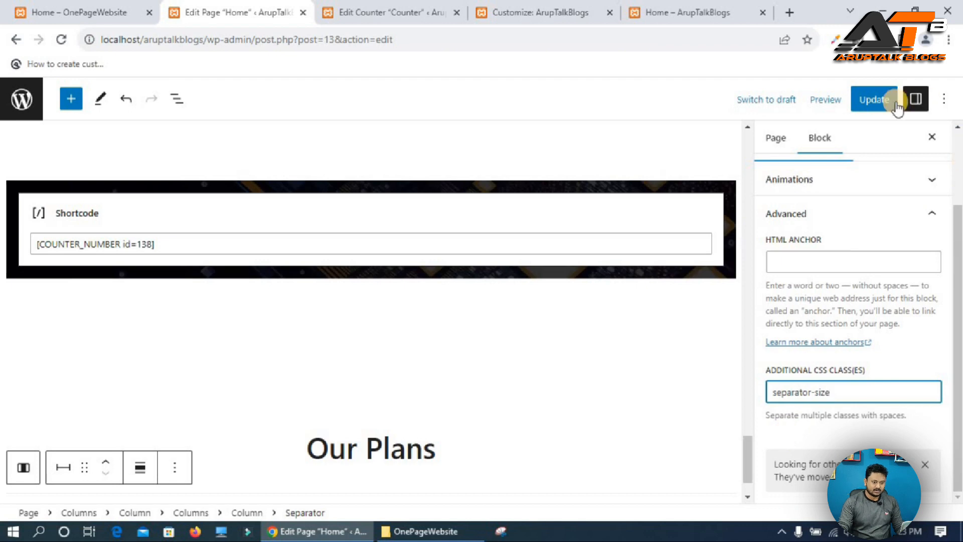
Set the separator's alignment to wide width and update the page.
click(140, 467)
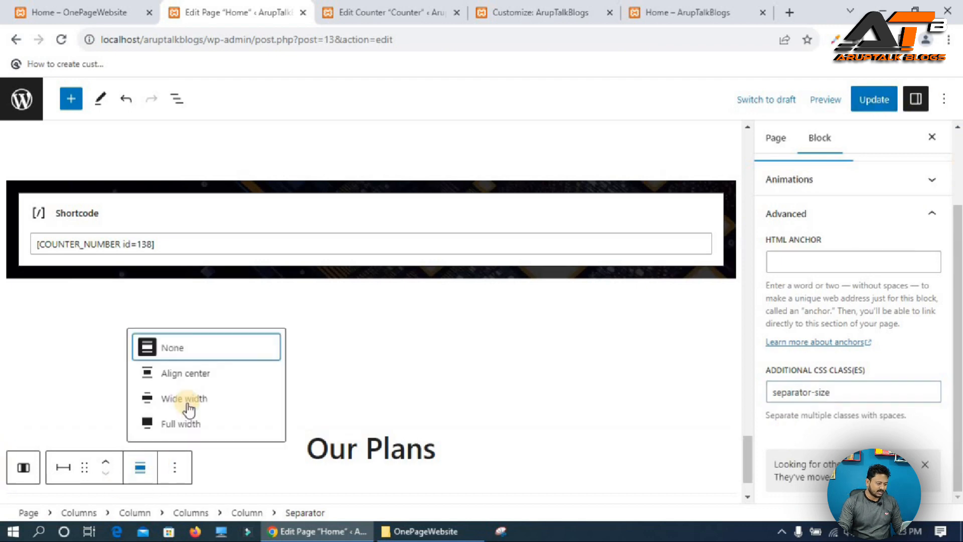
click(192, 399)
drag(209, 375, 163, 459)
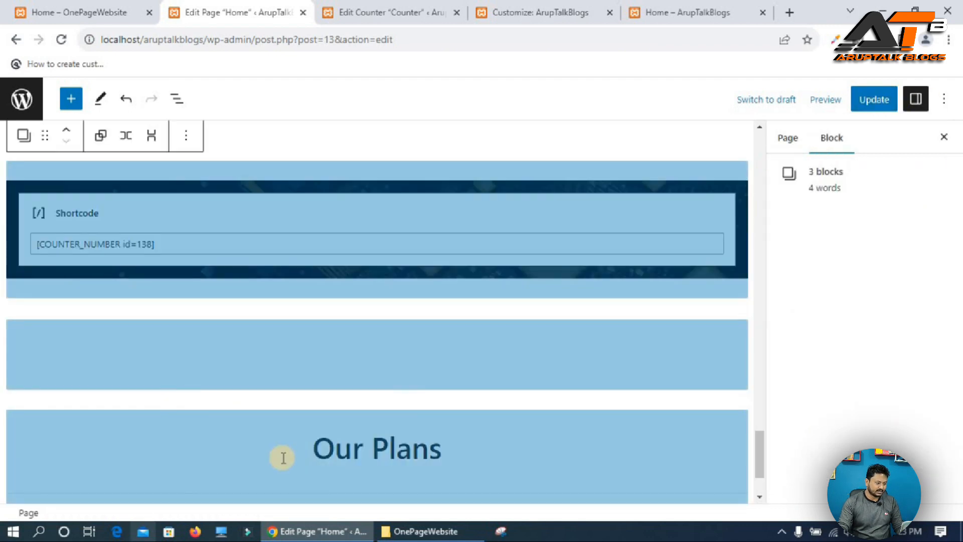
click(211, 478)
click(211, 493)
click(874, 100)
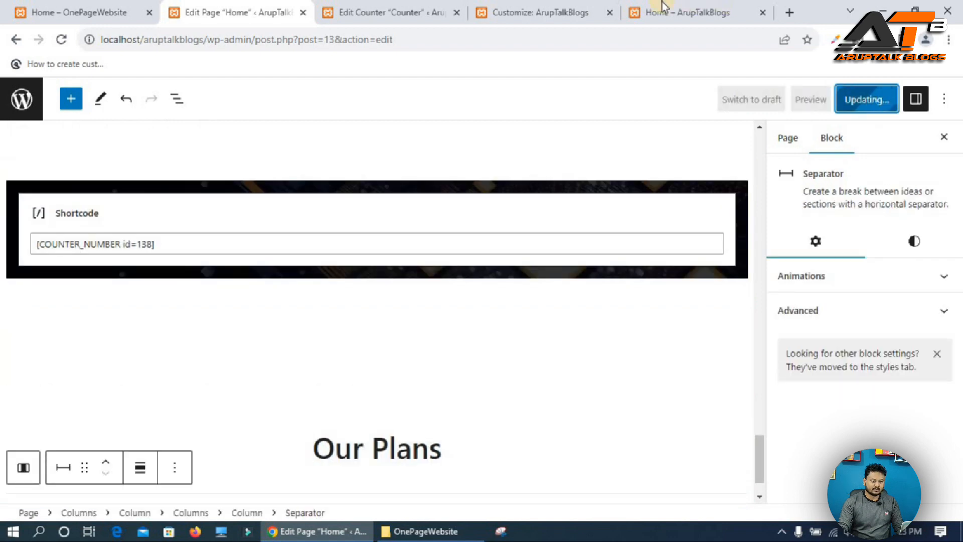
Reload the live Home page to review the new section.
click(663, 6)
click(61, 37)
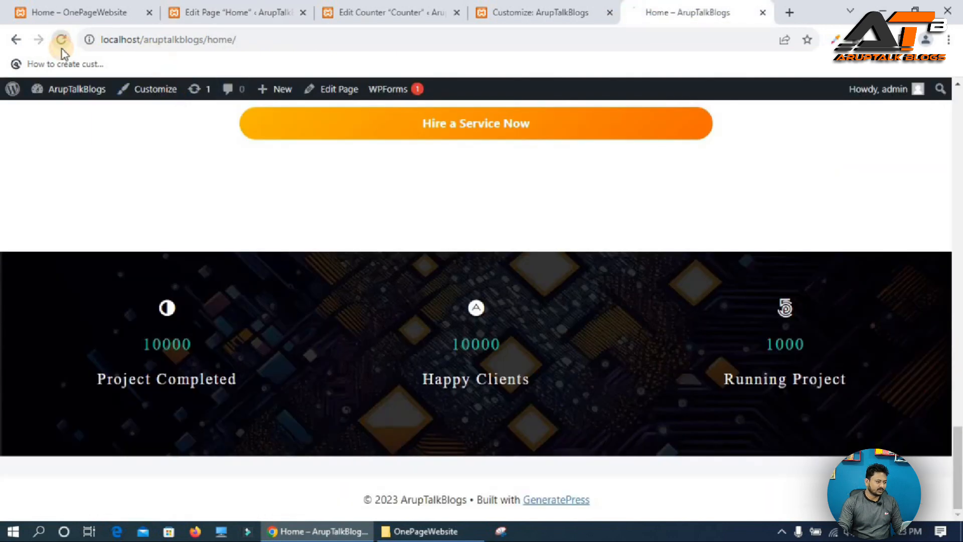
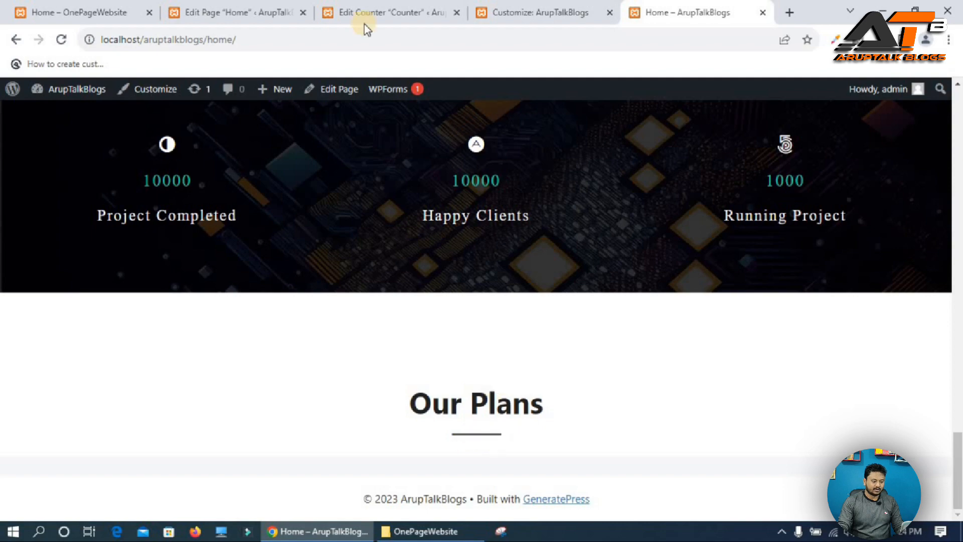
Review the Our Plans section on the reference website, then return to the page editor.
click(85, 12)
scroll(477, 259, down, 3)
scroll(279, 252, up, 1)
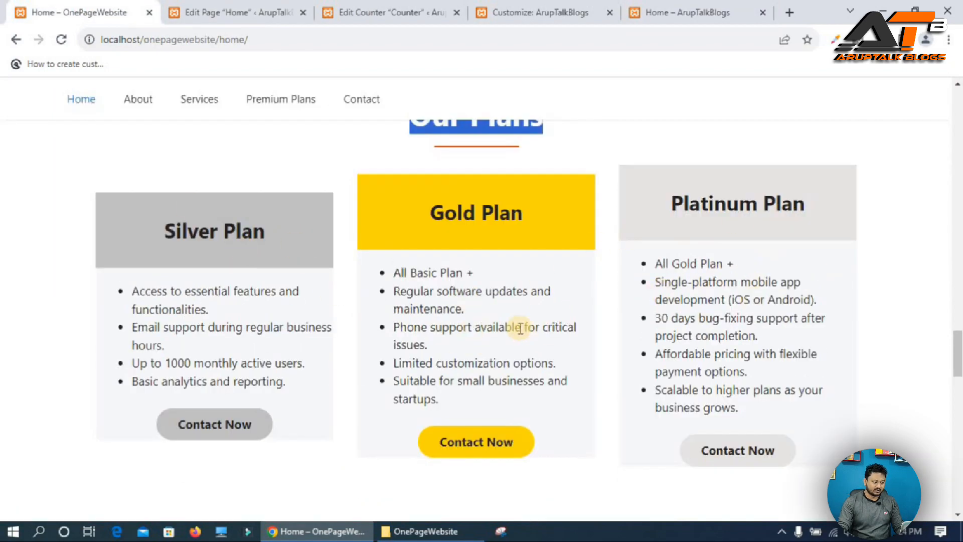
click(272, 7)
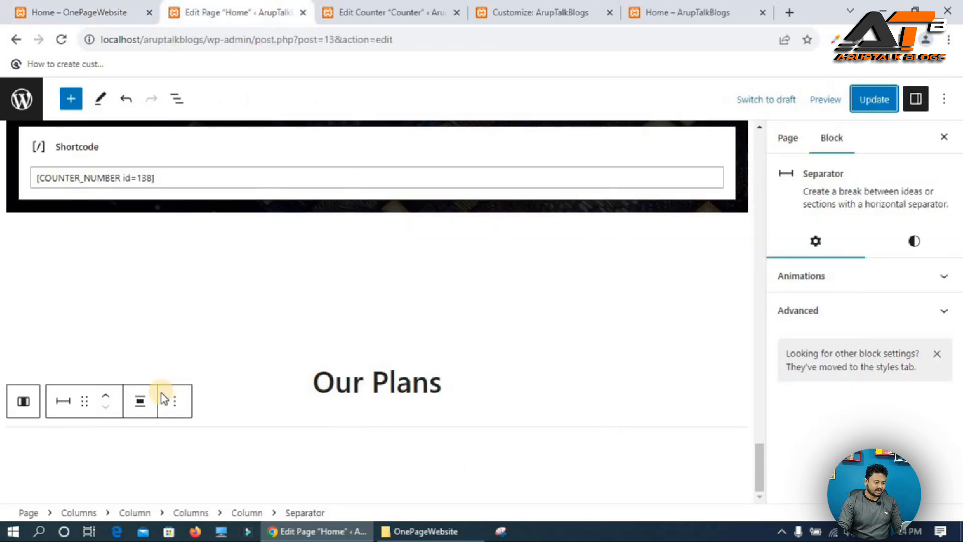
Insert a single 100 Columns block into the column under the Our Plans heading.
click(23, 400)
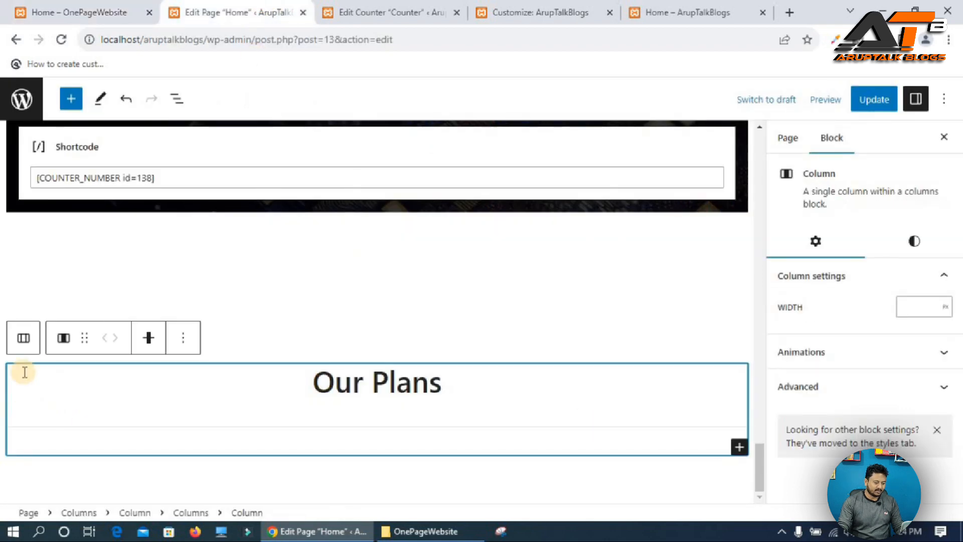
click(23, 341)
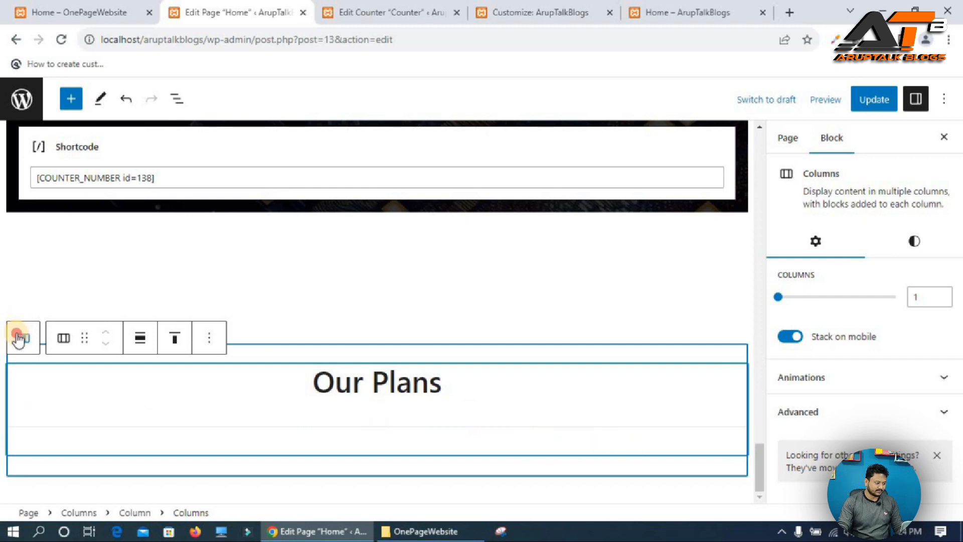
click(604, 458)
click(739, 468)
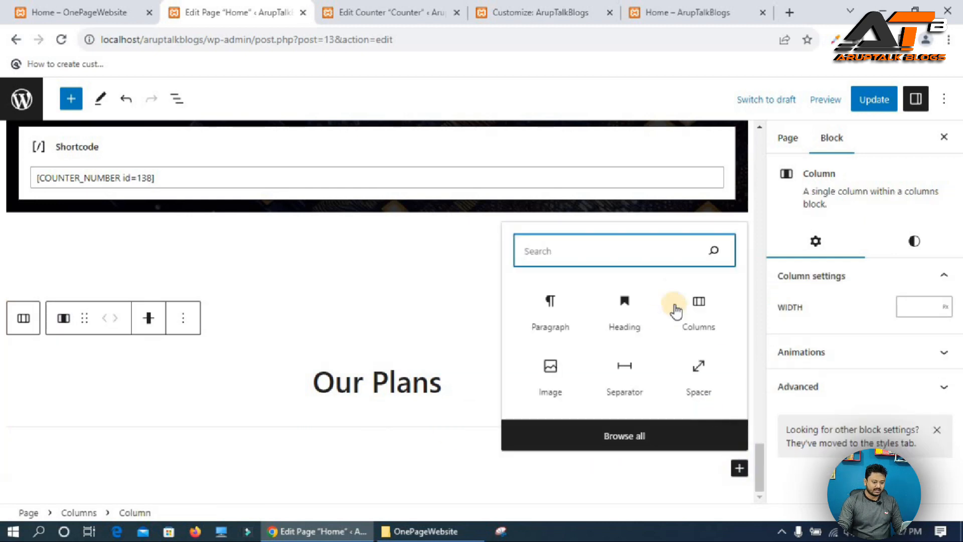
click(694, 305)
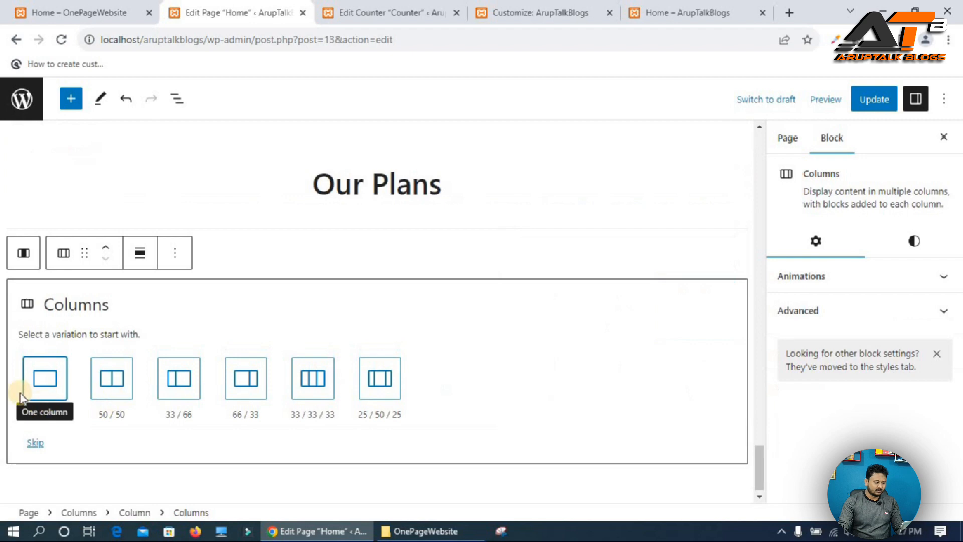
click(49, 376)
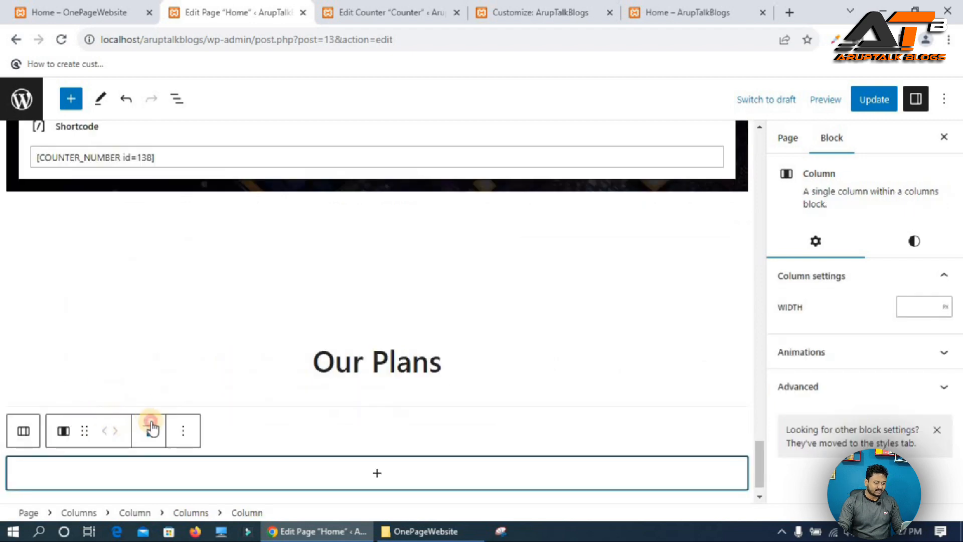
Insert a nested Columns block inside the new column.
click(149, 430)
click(190, 361)
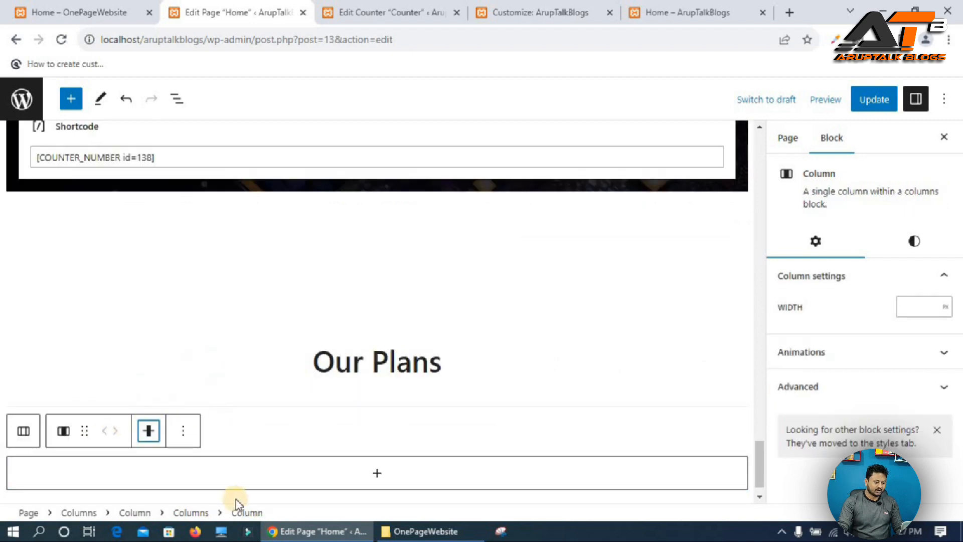
click(369, 474)
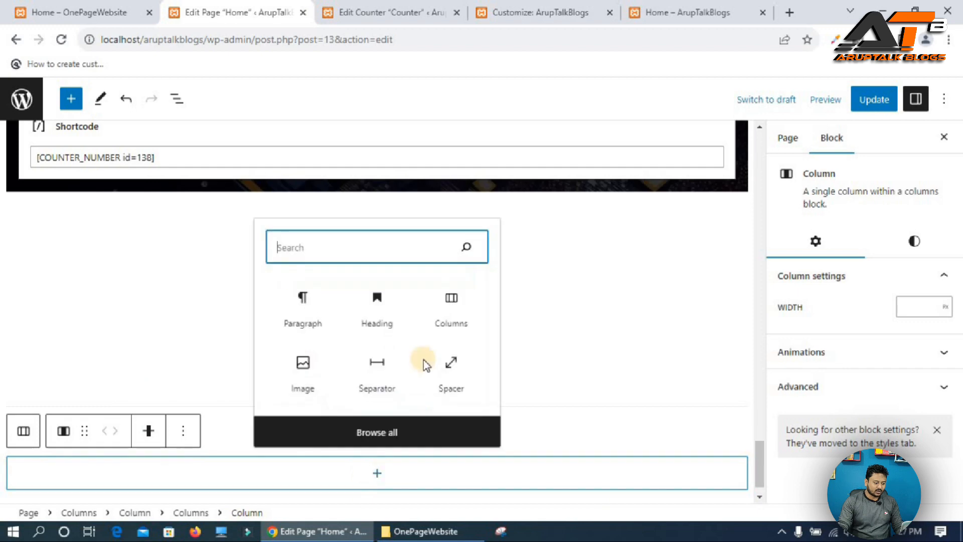
click(439, 304)
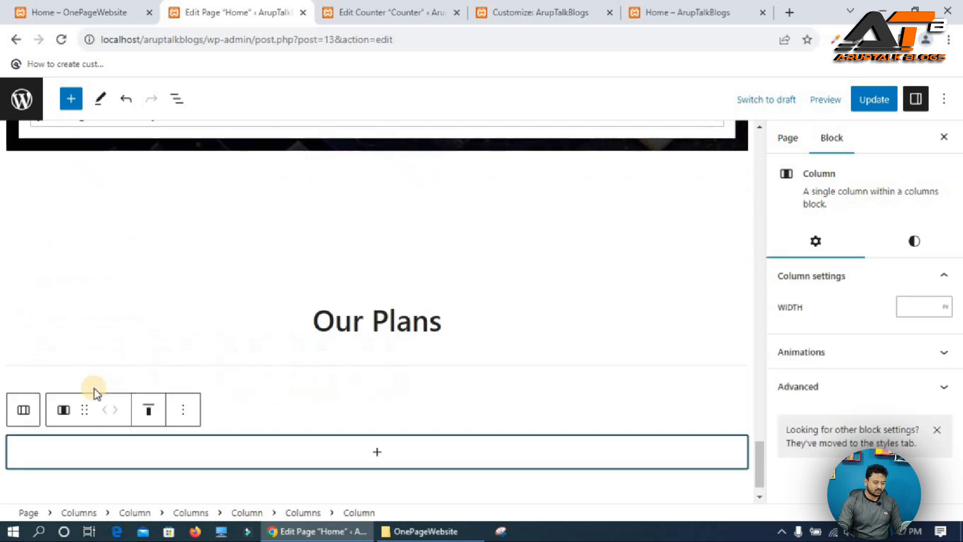
Align the inner column to the middle and set its width to 90 %.
click(148, 410)
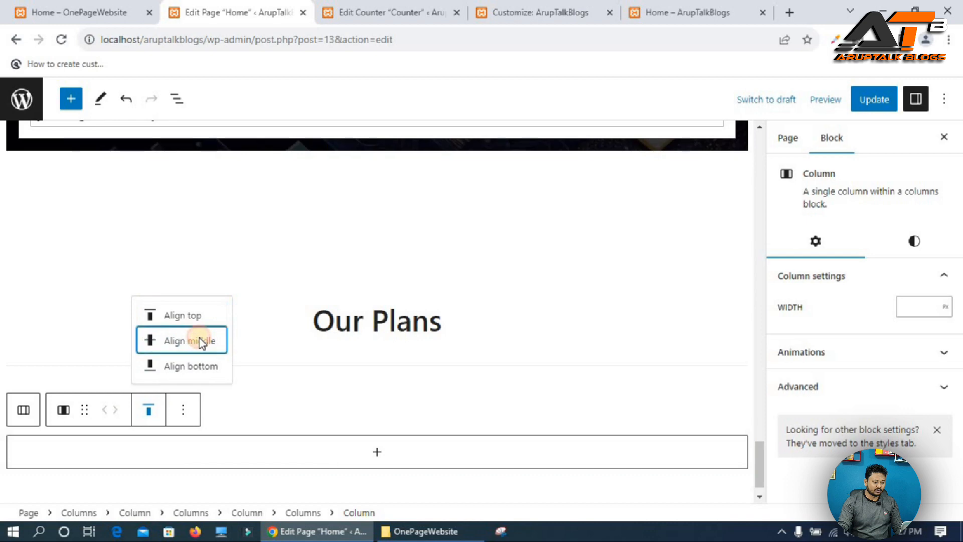
click(196, 343)
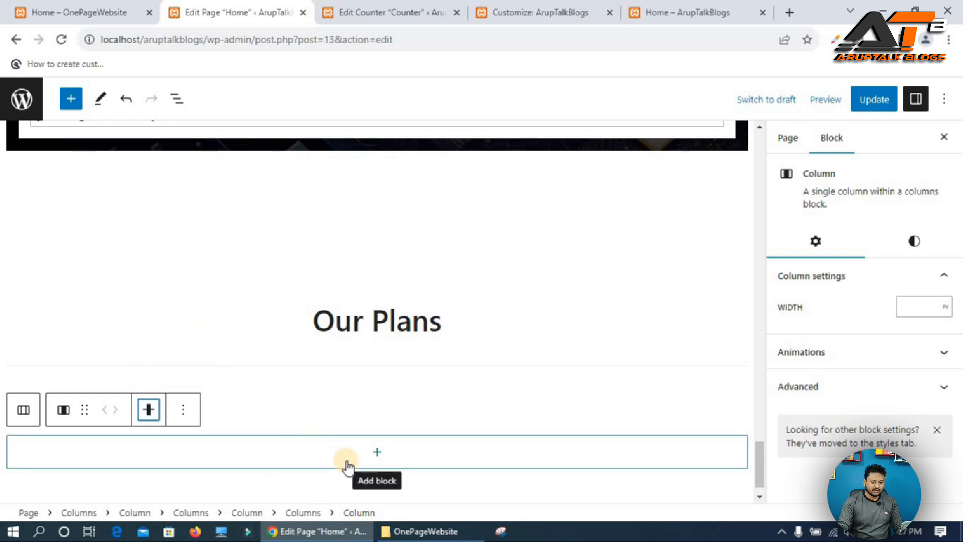
click(917, 309)
text(90)
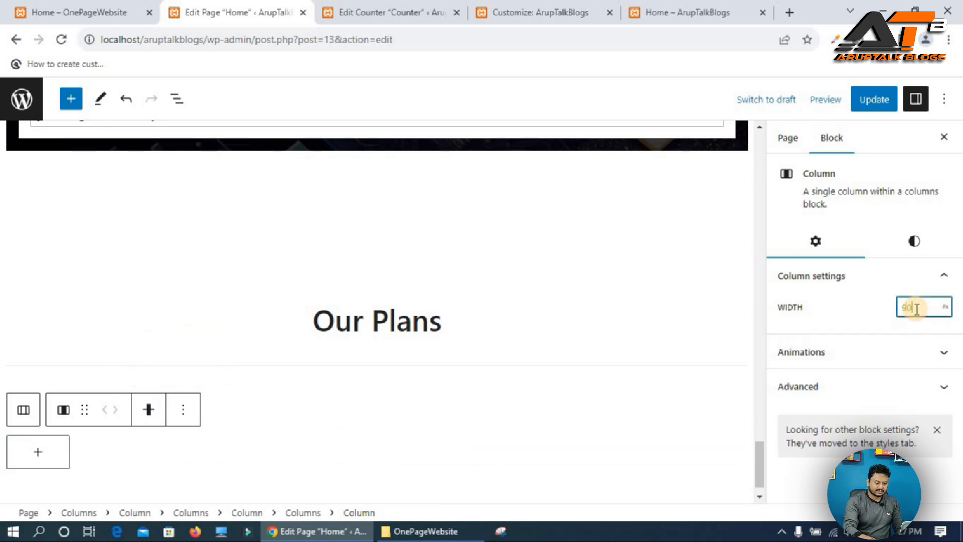
click(946, 307)
click(944, 330)
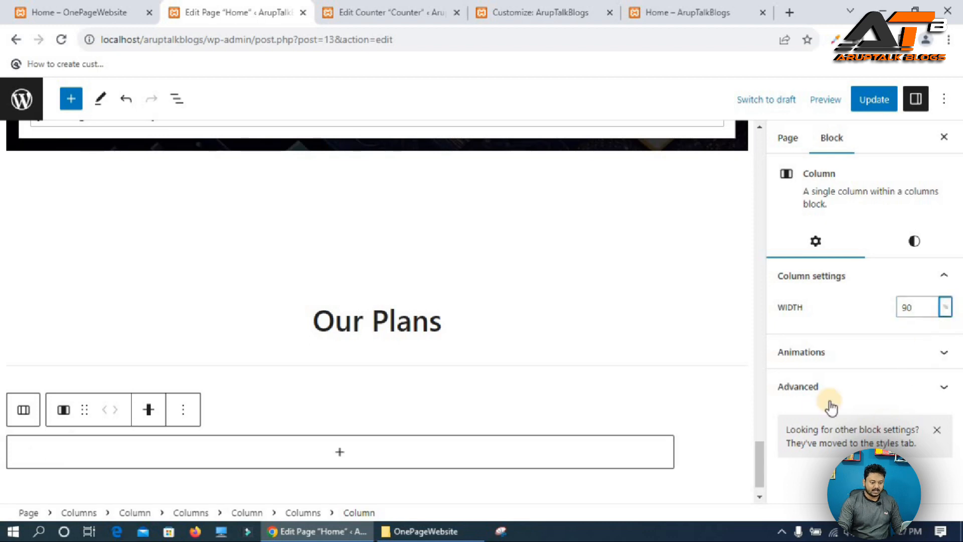
Give the inner column the additional CSS class column-center, copying the class name from the Additional CSS.
click(825, 388)
scroll(834, 401, down, 3)
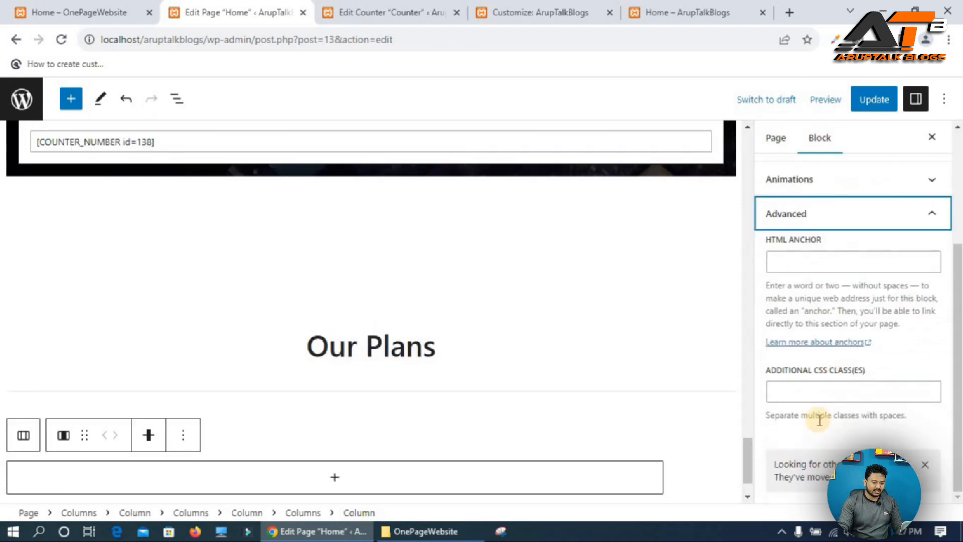
click(806, 394)
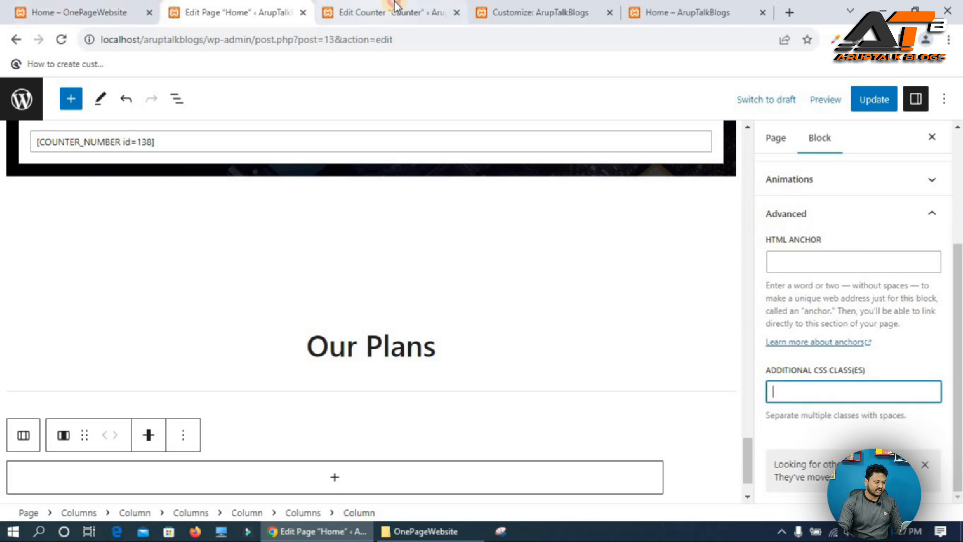
click(354, 8)
click(532, 8)
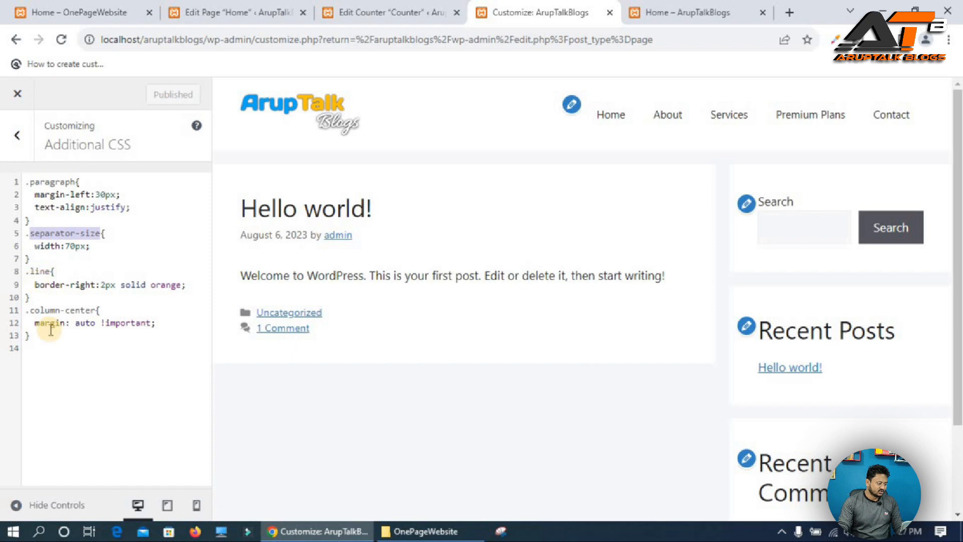
double_click(42, 310)
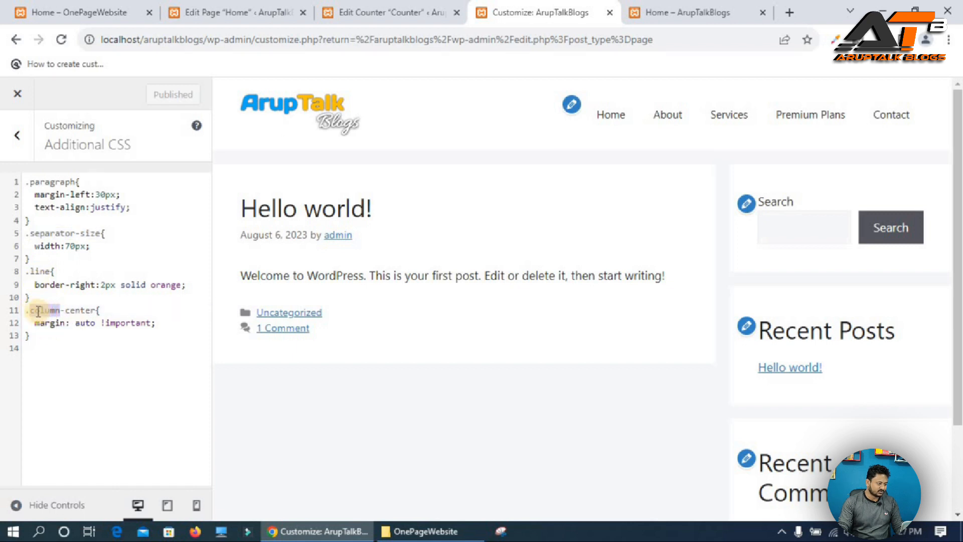
drag(60, 315, 95, 313)
key(ctrl+c)
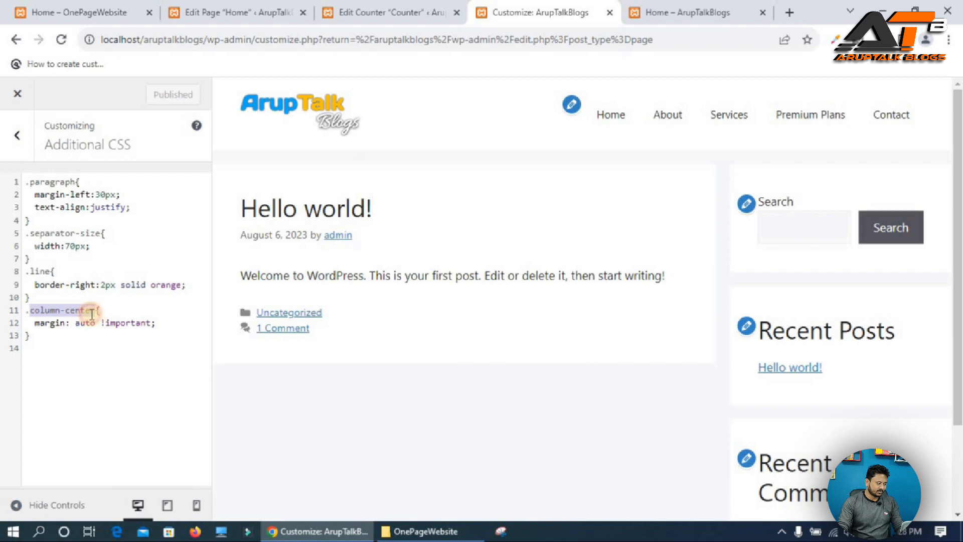
click(232, 12)
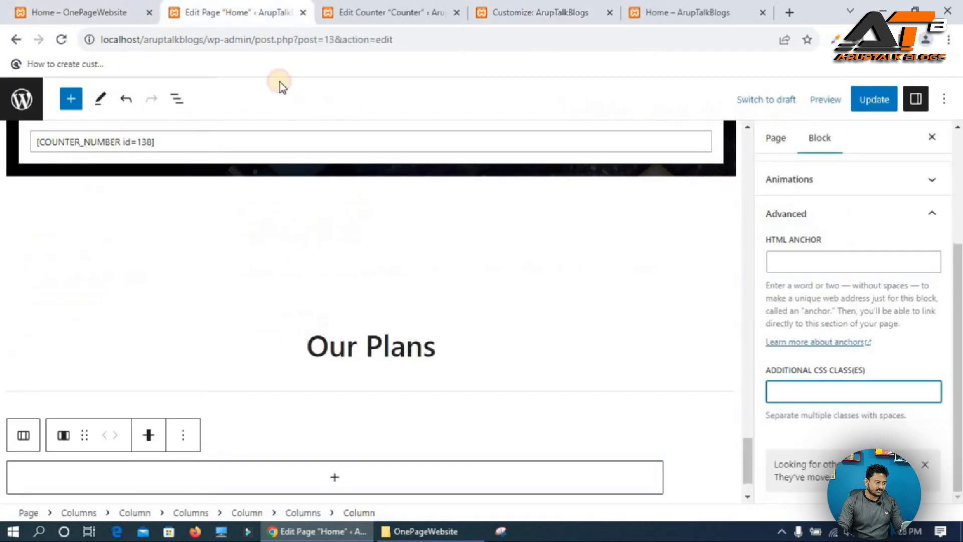
key(ctrl+v)
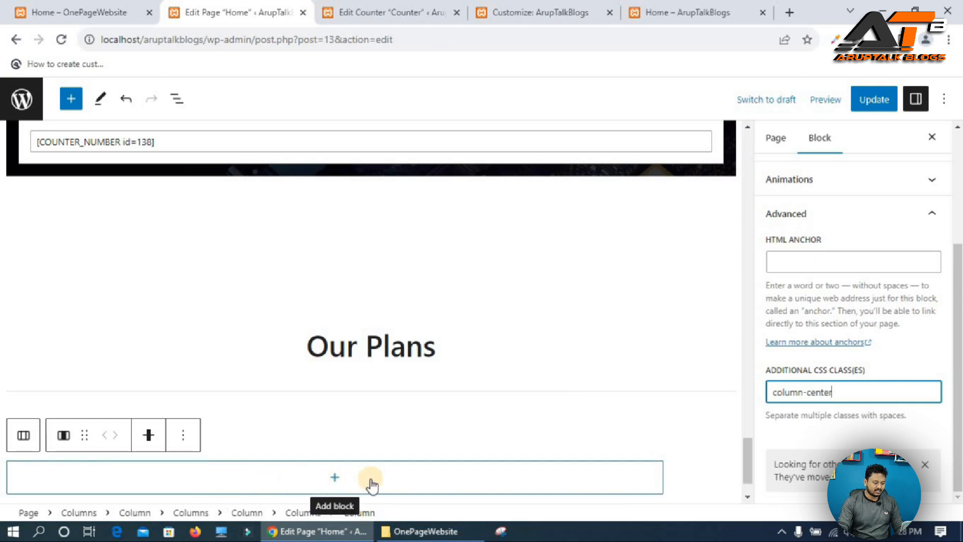
Insert a three-column 33 / 33 / 33 Columns block inside the centered column.
scroll(362, 480, down, 1)
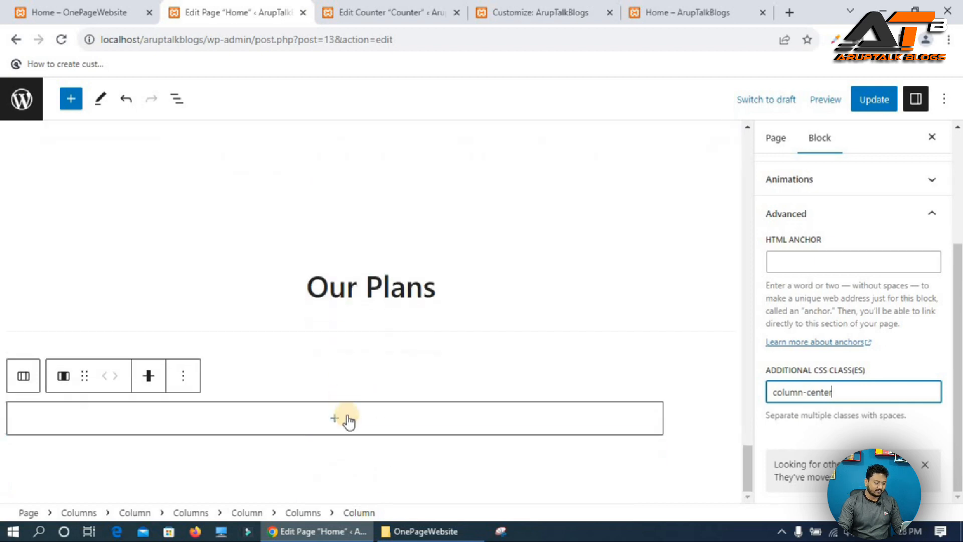
click(335, 417)
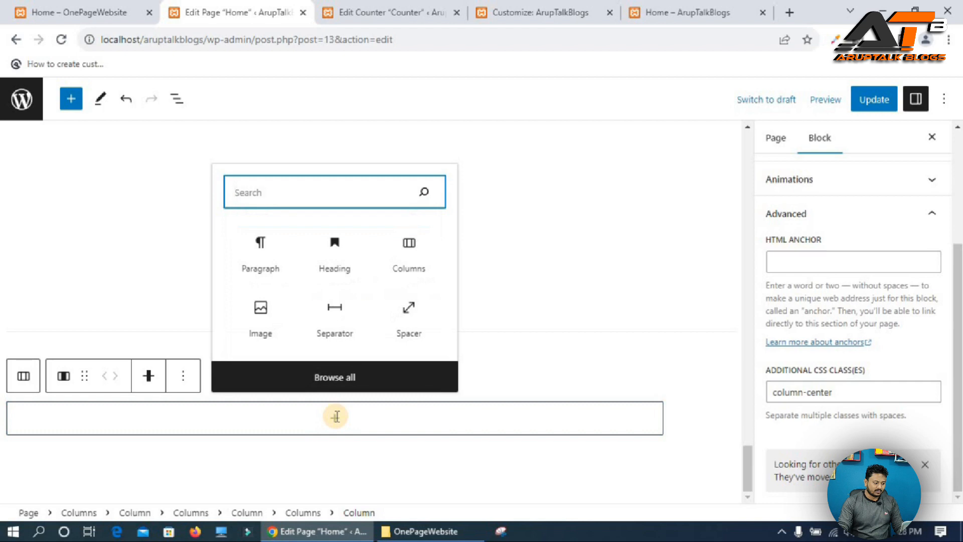
click(407, 250)
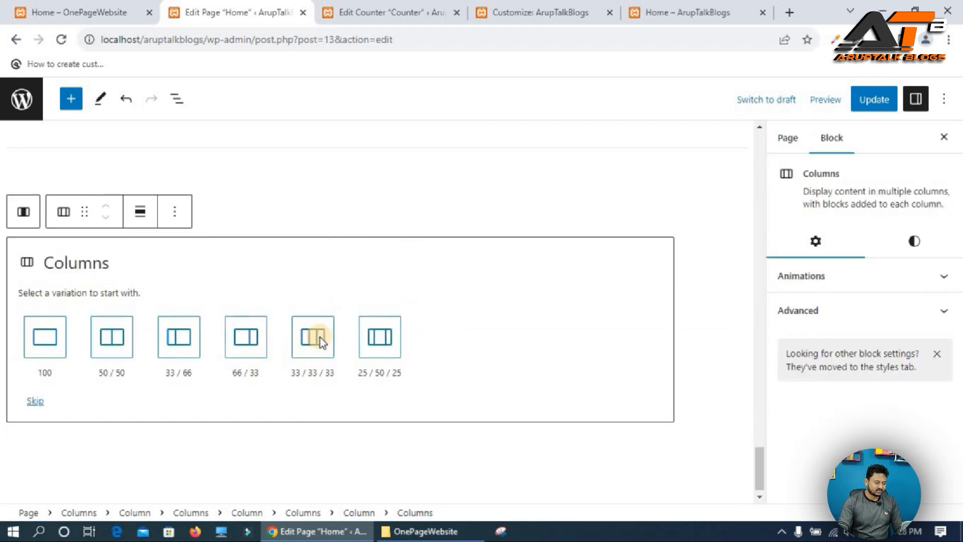
click(321, 344)
click(19, 394)
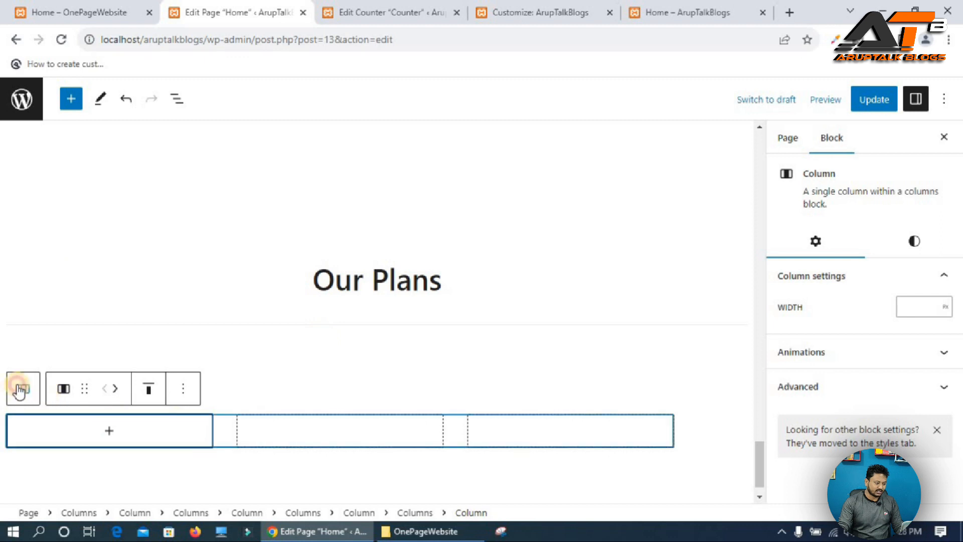
click(172, 401)
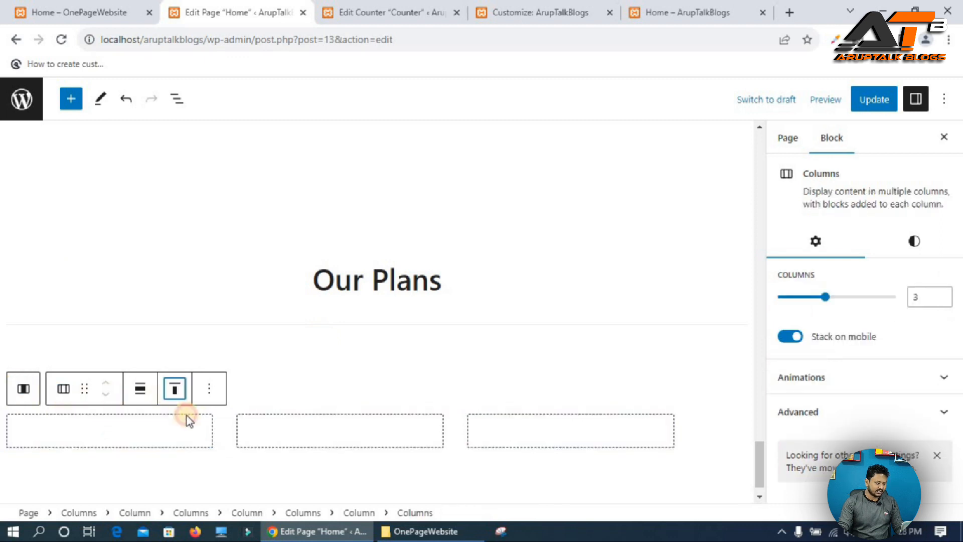
click(217, 458)
Add a Heading block to the first of the three columns.
click(97, 434)
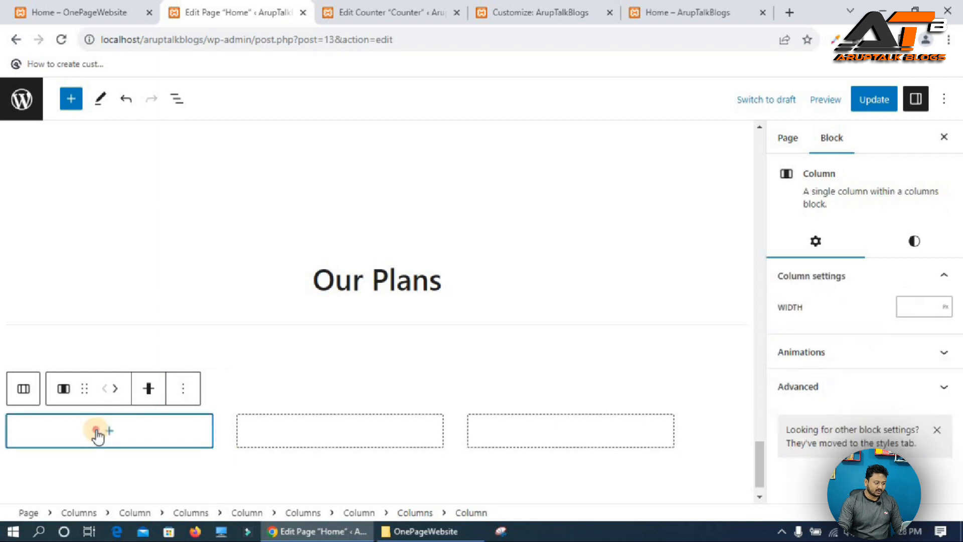
click(98, 436)
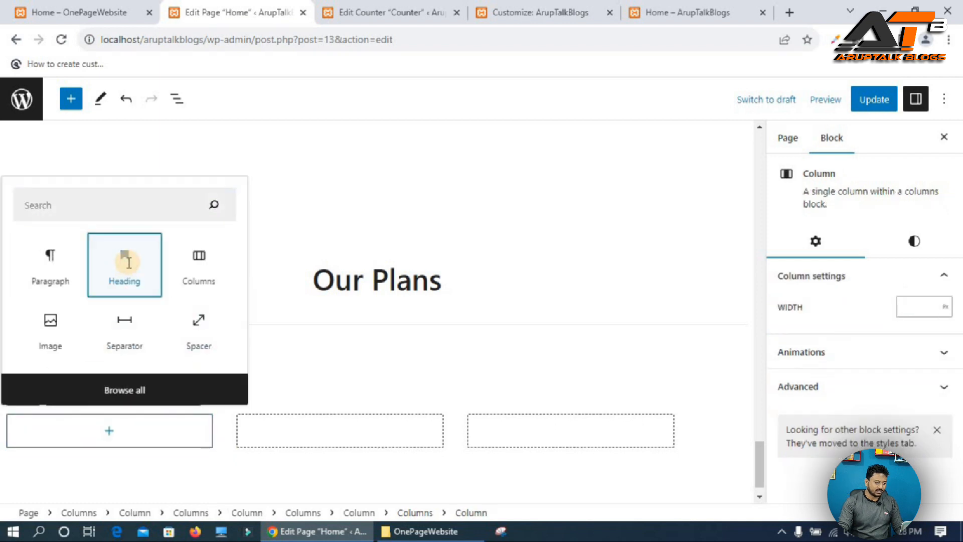
click(129, 262)
Copy the Silver Plan title from the reference site, paste it into the heading and center it.
click(80, 12)
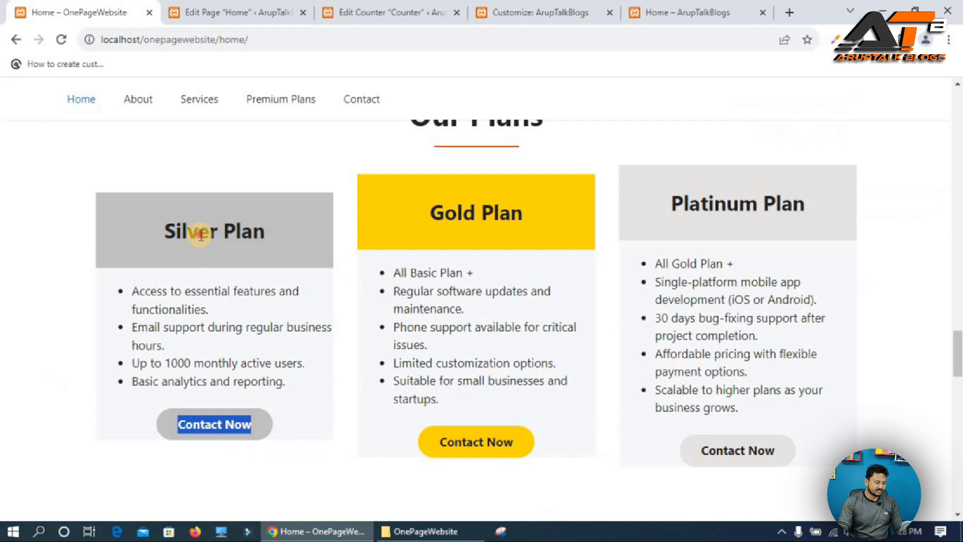
triple_click(200, 234)
key(ctrl+c)
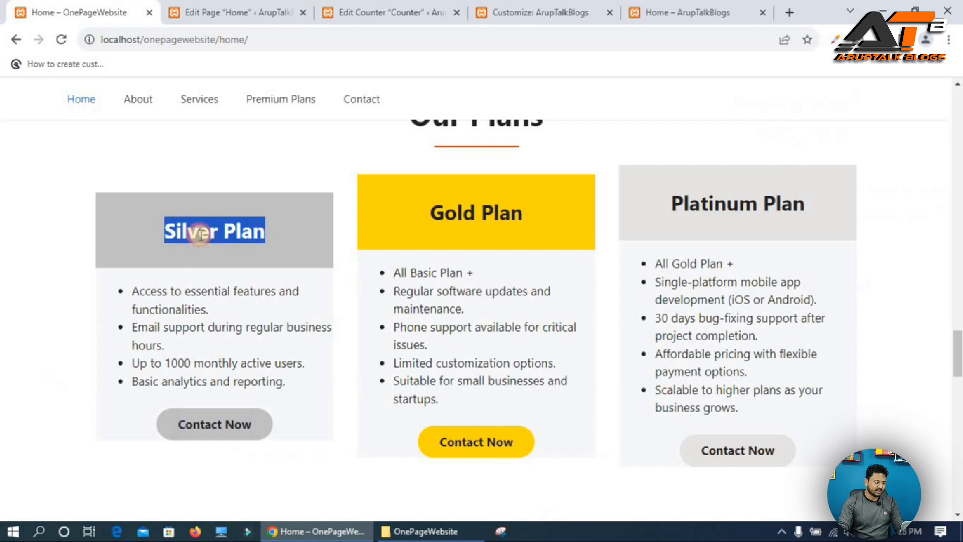
click(247, 7)
click(40, 410)
right_click(42, 409)
click(83, 299)
click(191, 370)
click(232, 440)
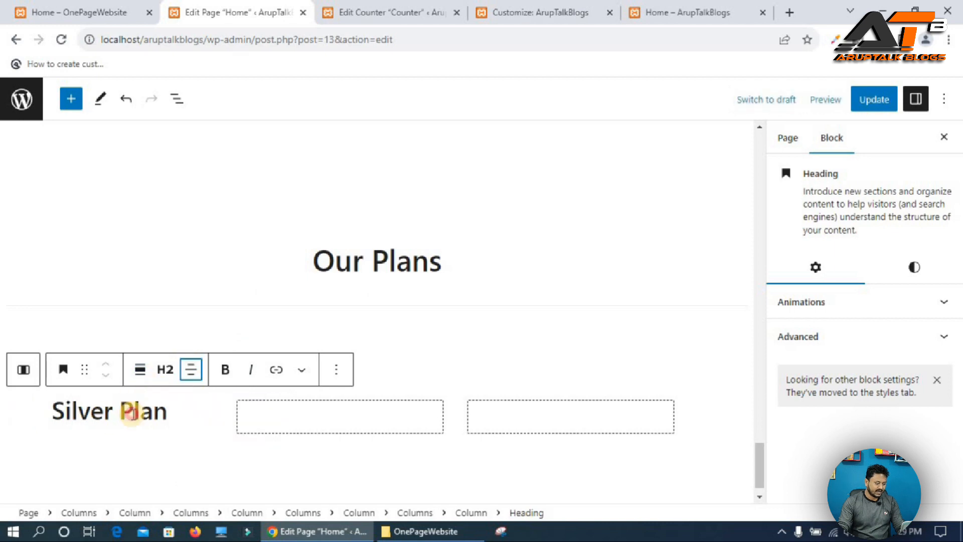
Set the Silver Plan heading's background color to Contrast 3.
triple_click(133, 413)
click(912, 270)
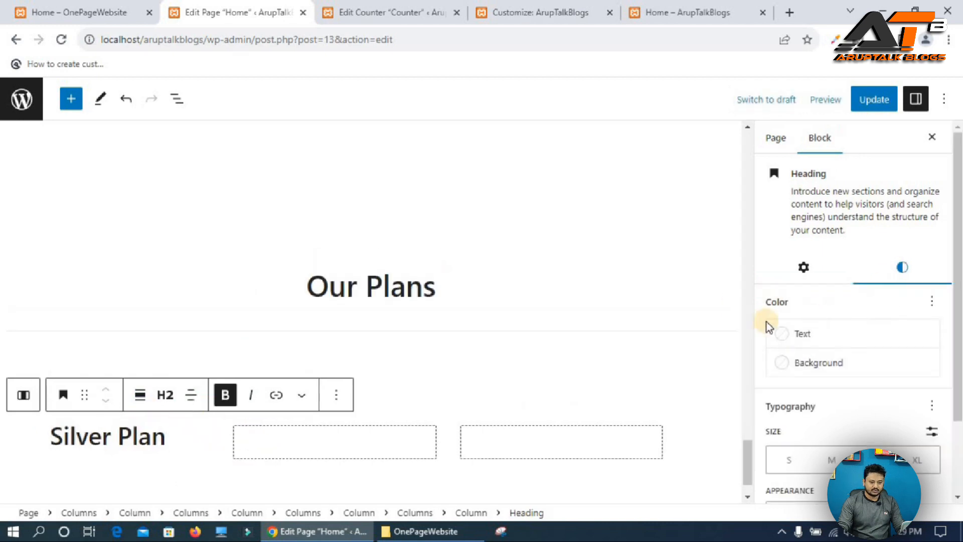
click(825, 365)
click(623, 481)
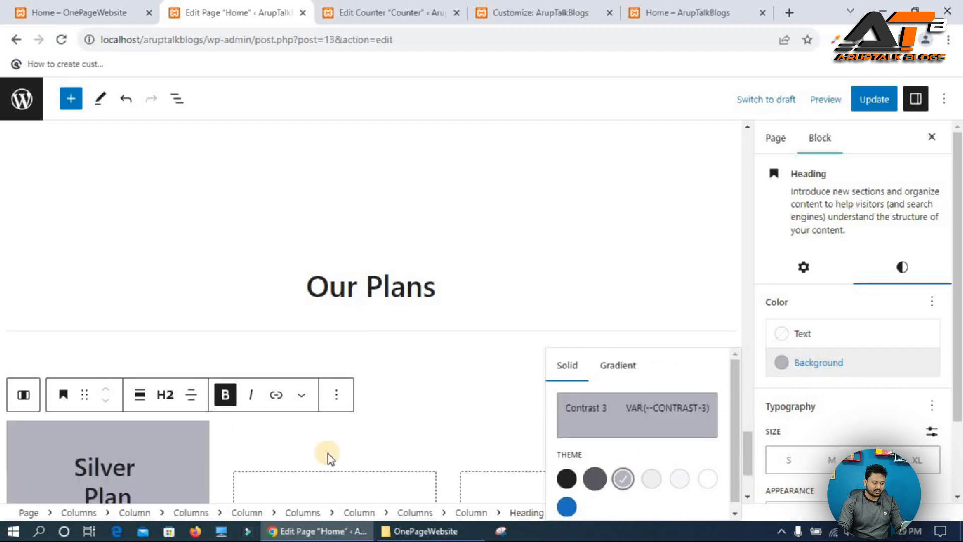
Copy the Silver Plan feature list from the reference site and paste it below the heading in the first column.
scroll(224, 350, down, 3)
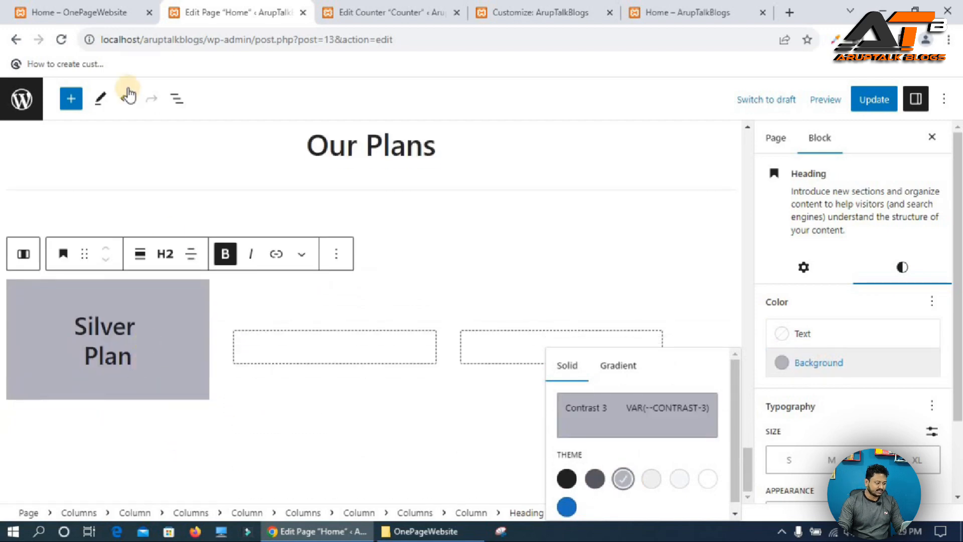
click(105, 22)
drag(132, 290, 317, 392)
key(ctrl+c)
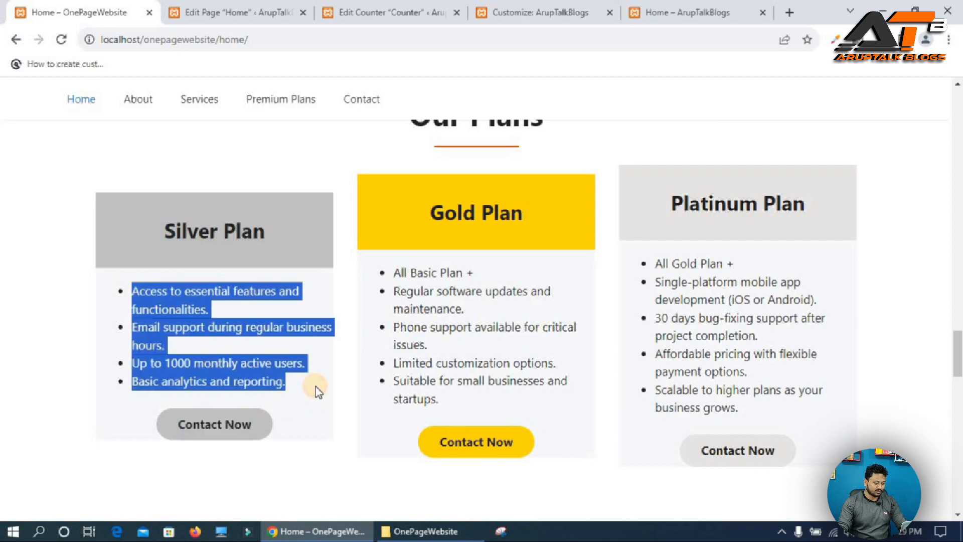
click(264, 11)
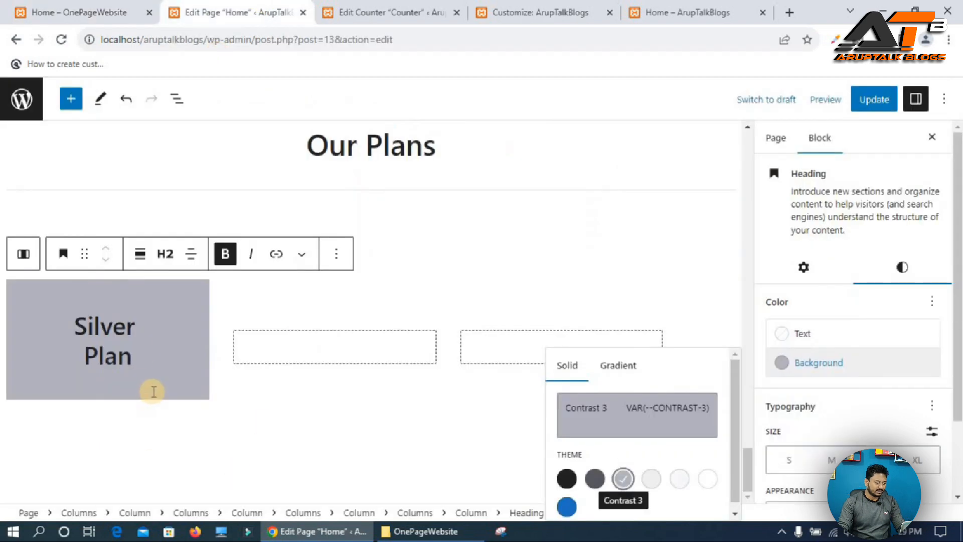
click(24, 253)
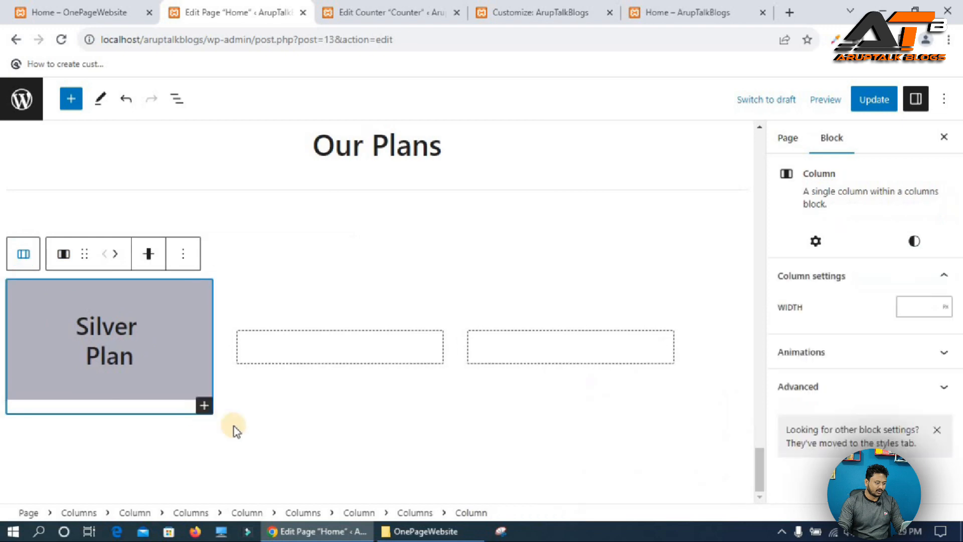
click(204, 405)
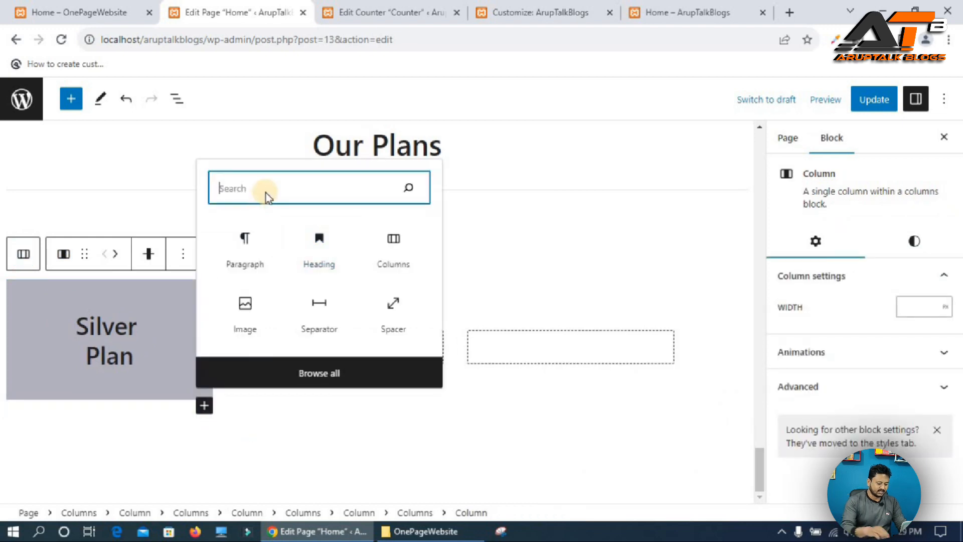
text(l)
click(266, 199)
key(ctrl+v)
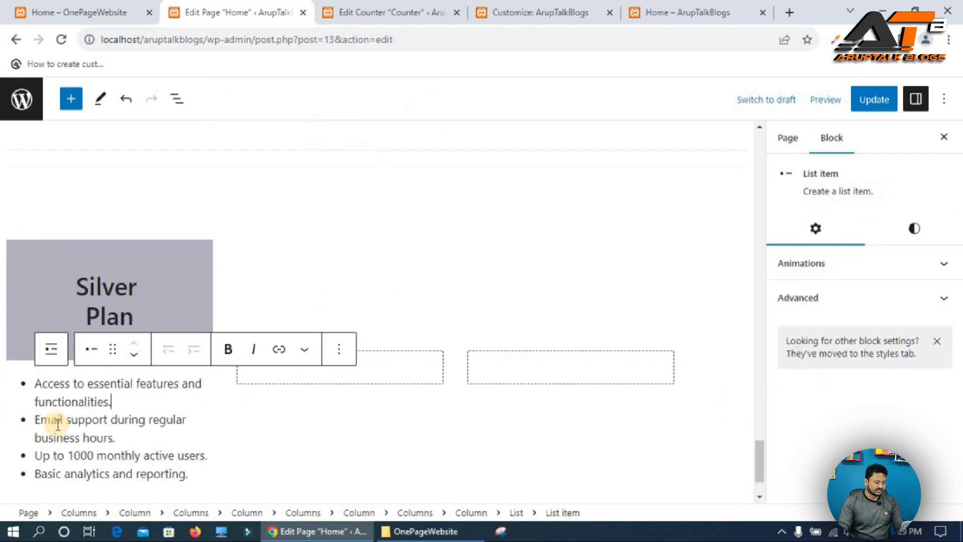
Add a Buttons block below the list in the first column, centering the button and its text.
click(59, 360)
click(21, 349)
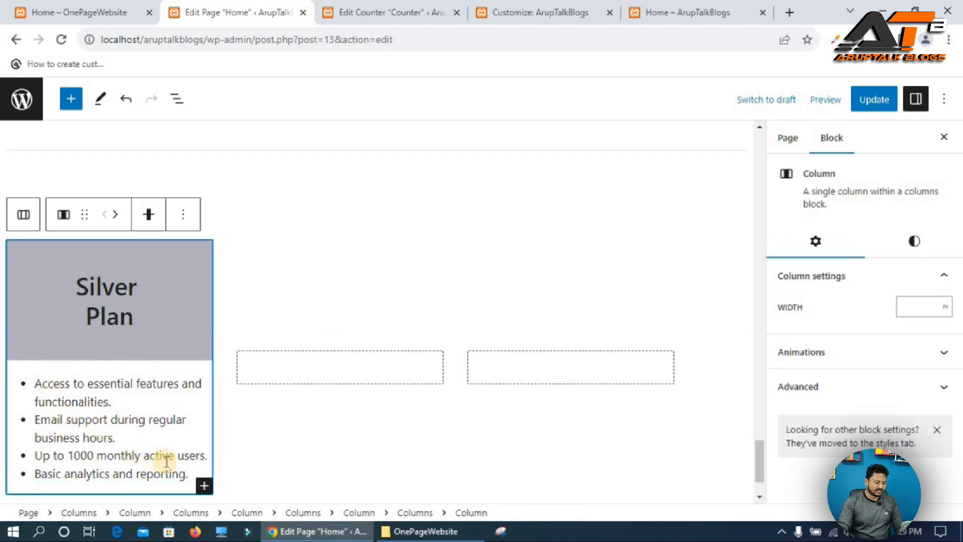
click(204, 485)
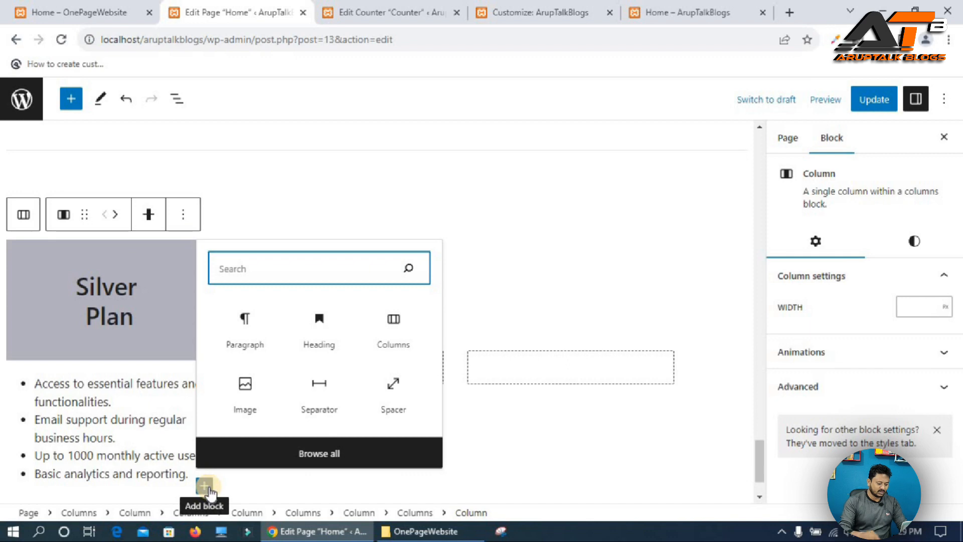
text(but)
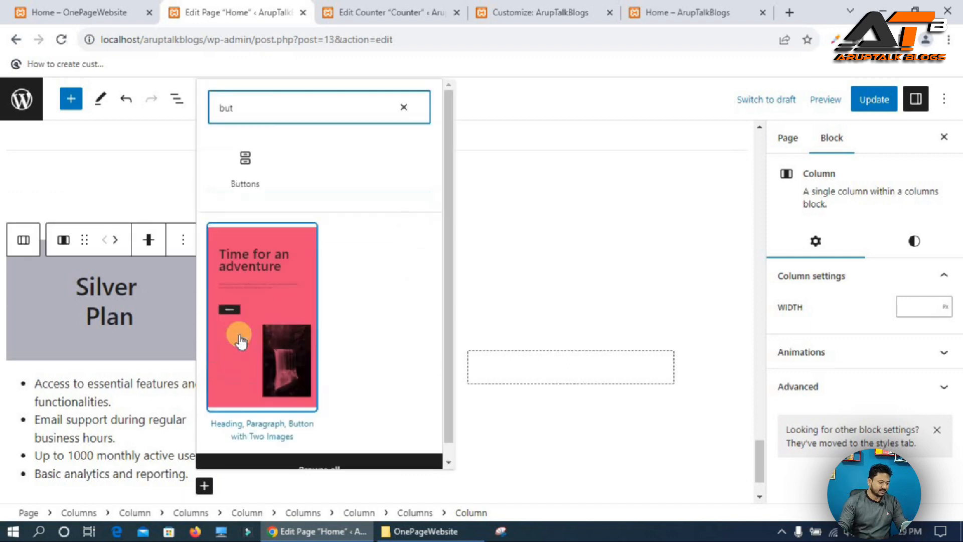
click(245, 161)
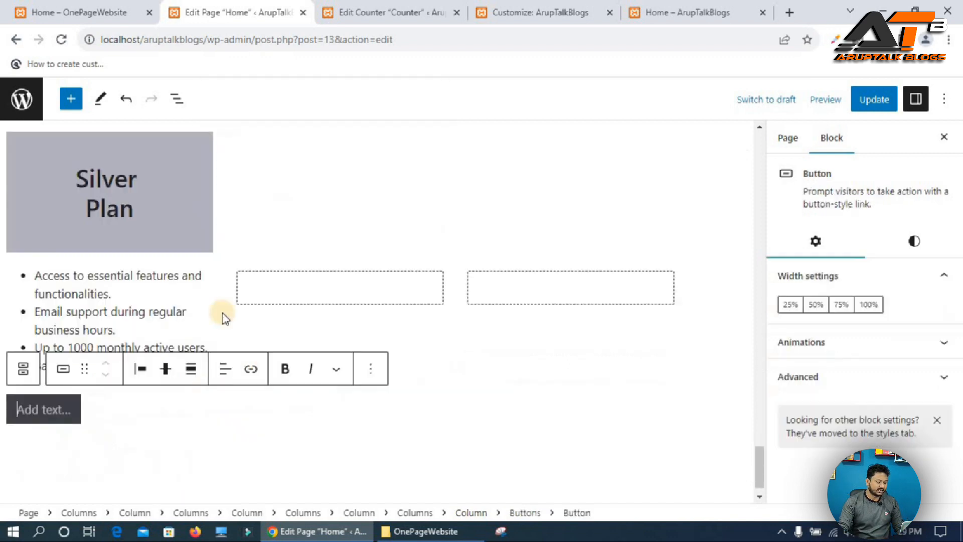
click(140, 369)
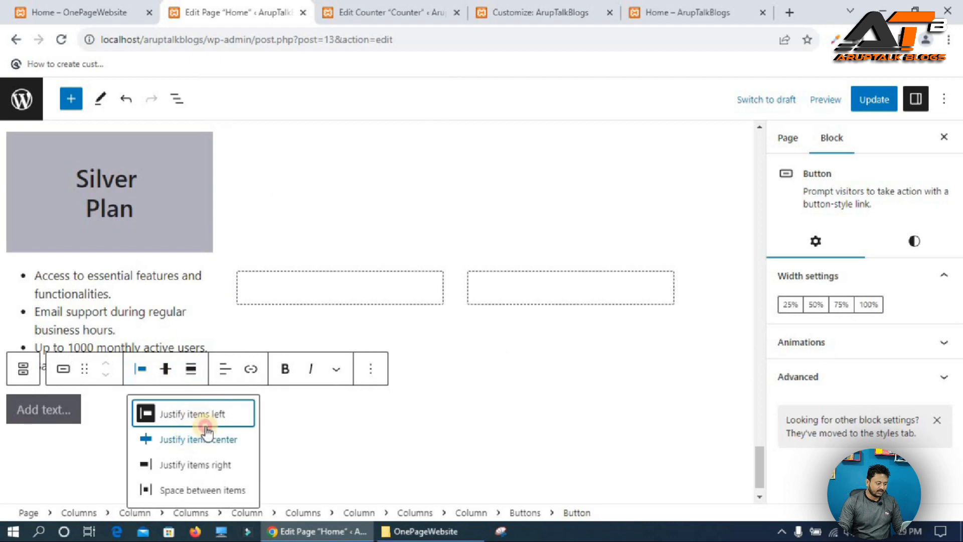
click(206, 434)
click(233, 368)
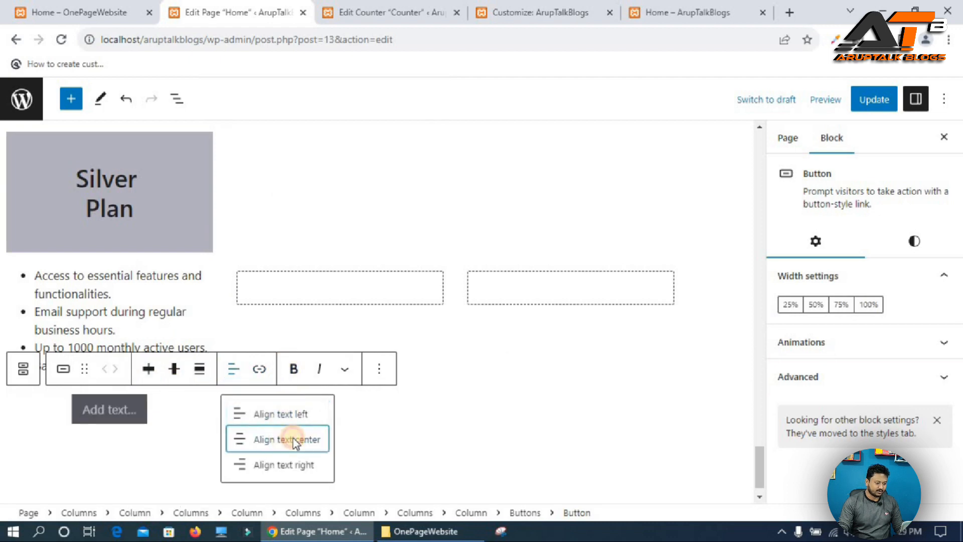
click(293, 438)
Copy the Contact Now label from the reference site and paste it as the button's text.
click(106, 11)
drag(175, 432, 261, 436)
key(ctrl+c)
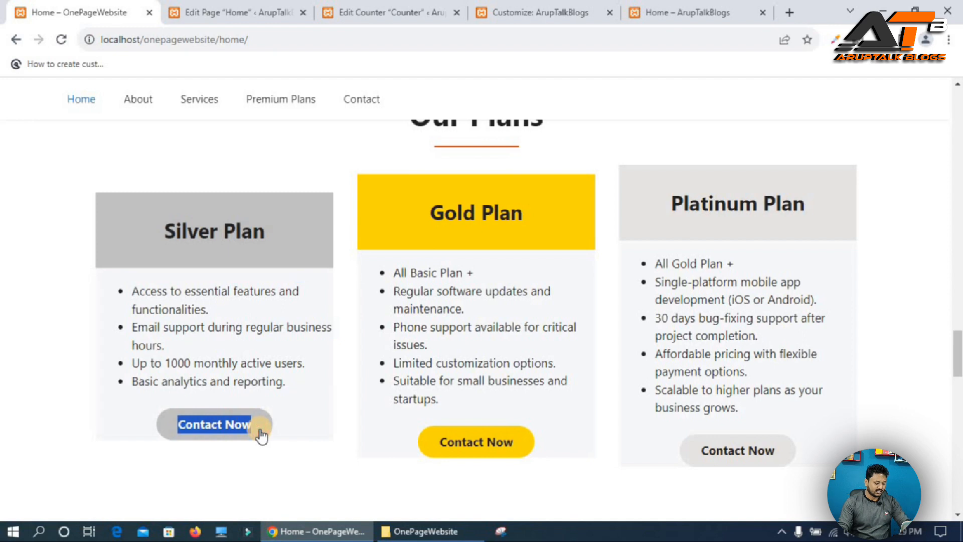
click(186, 7)
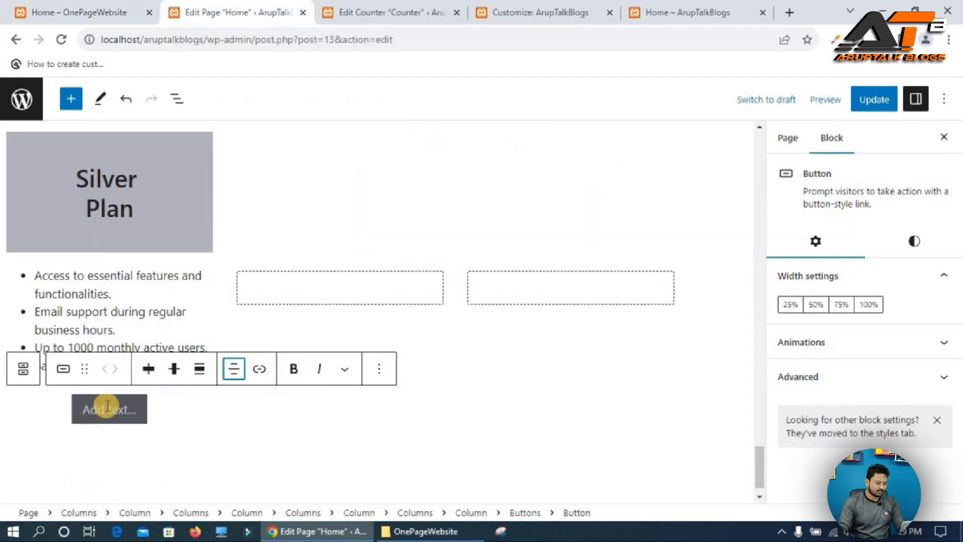
click(101, 409)
key(ctrl+v)
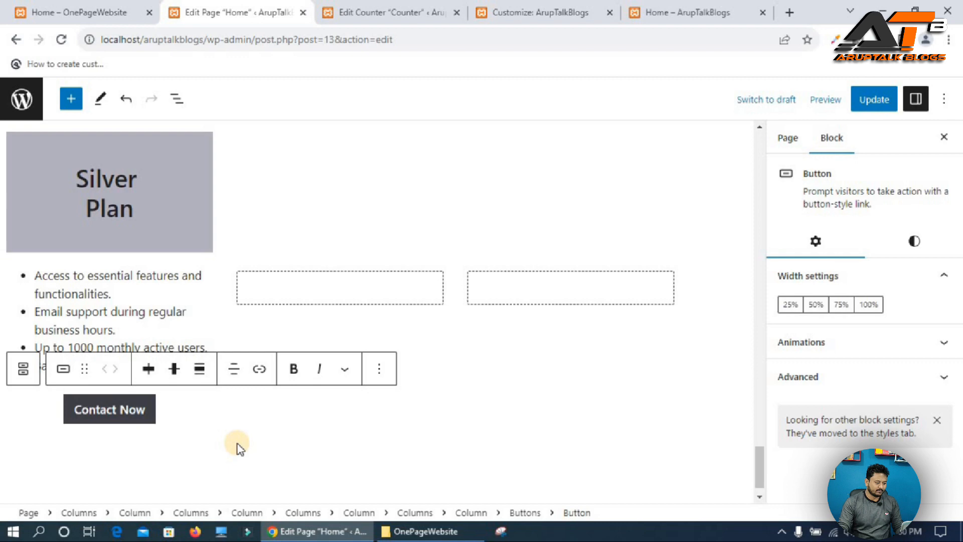
Update the page and reload the live home page to compare the Silver Plan card with the reference site.
click(875, 99)
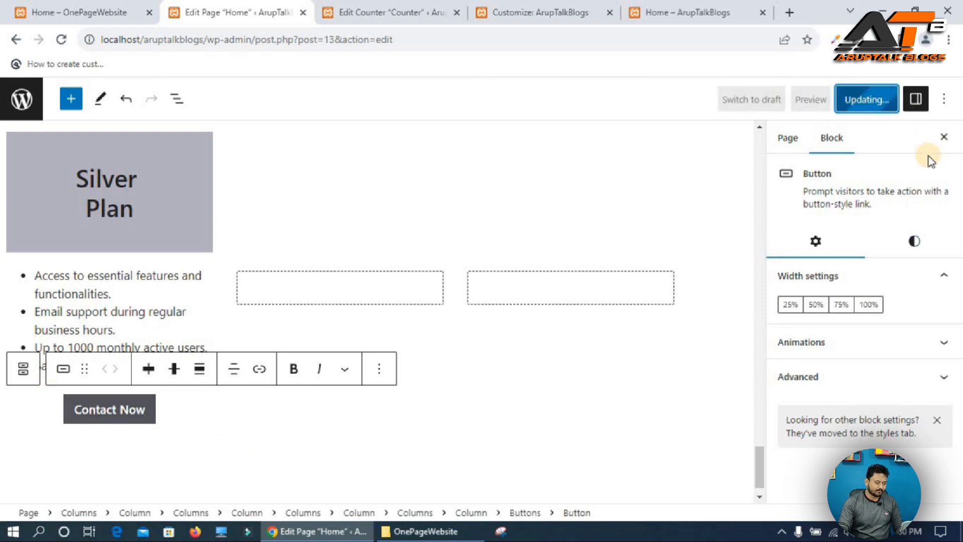
click(688, 12)
click(61, 40)
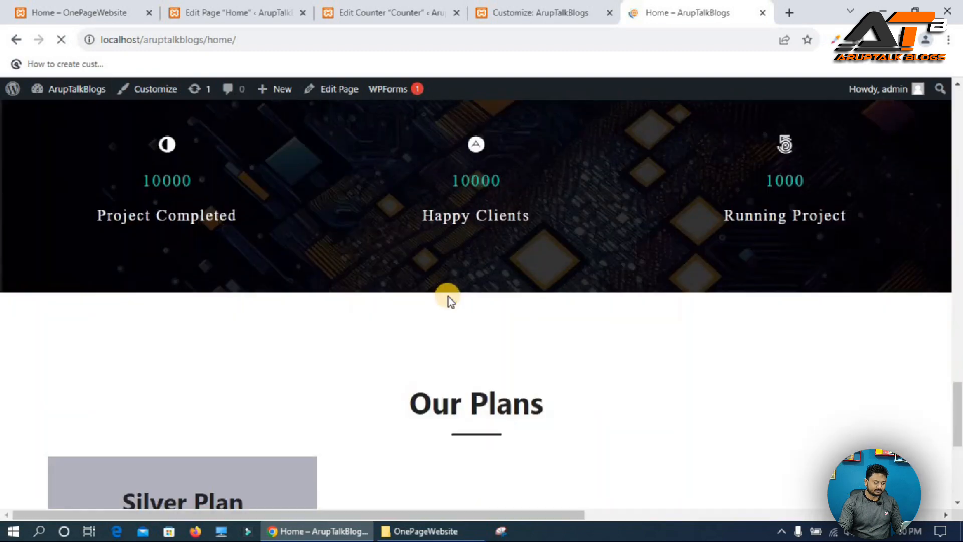
scroll(449, 297, down, 5)
scroll(397, 296, up, 3)
scroll(398, 300, up, 4)
scroll(389, 296, down, 7)
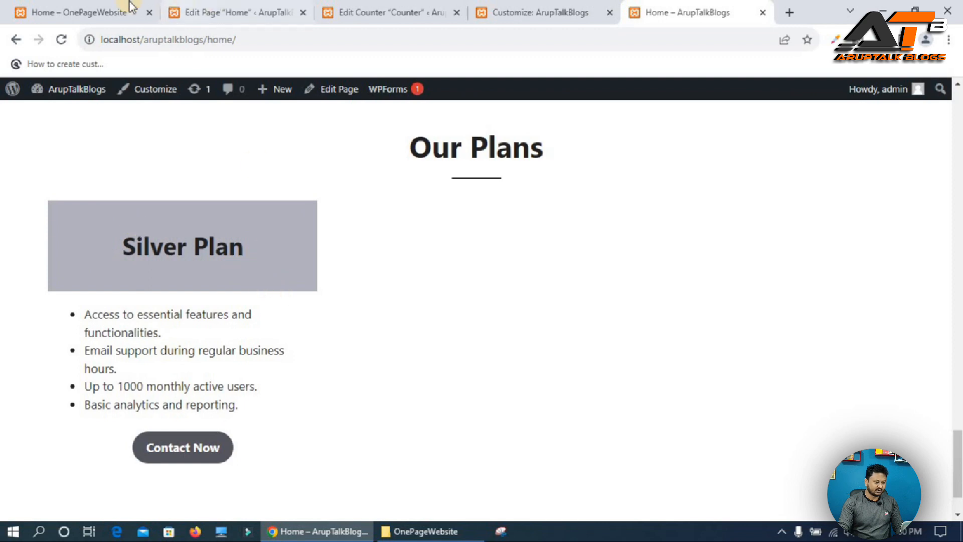
click(85, 12)
click(264, 12)
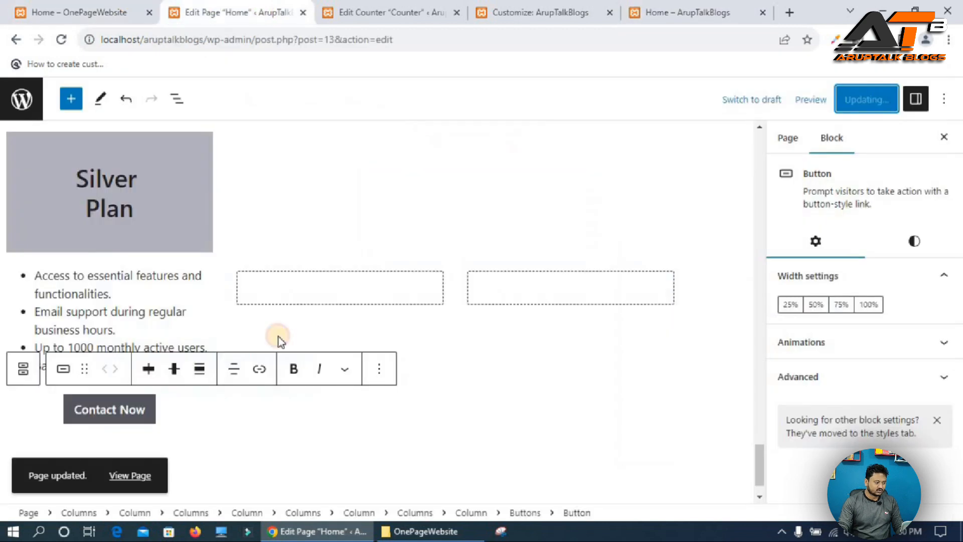
Set the first column's animation to Bounce In and update the page.
click(22, 183)
click(22, 180)
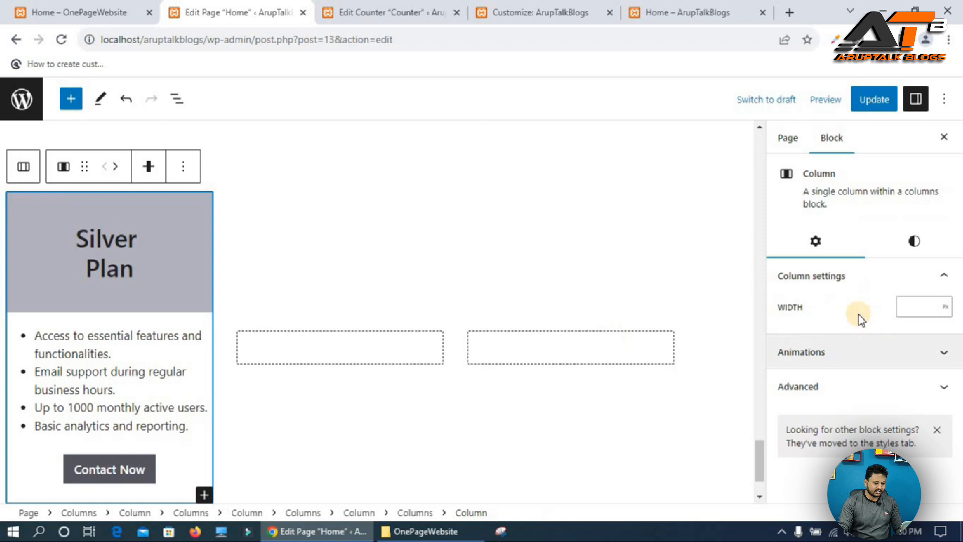
click(877, 354)
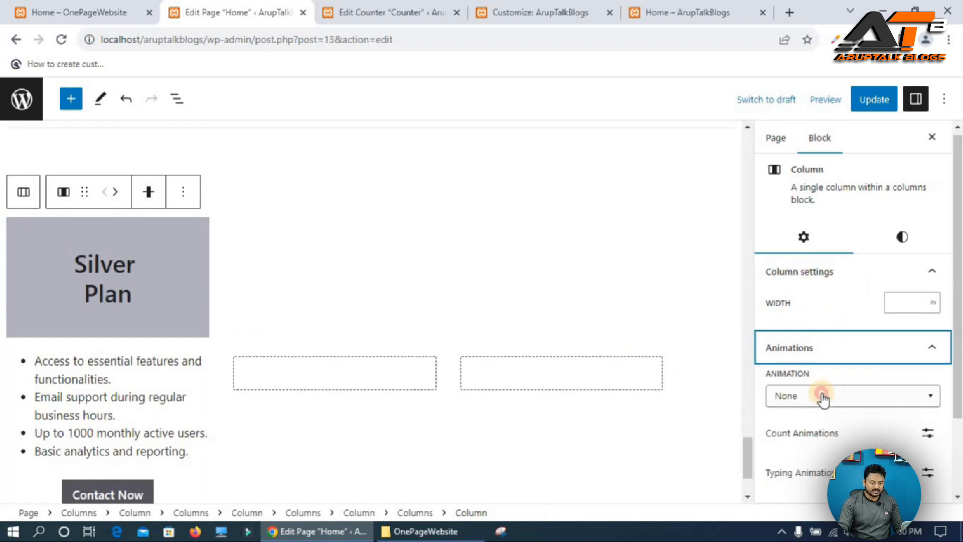
click(823, 399)
scroll(816, 301, down, 2)
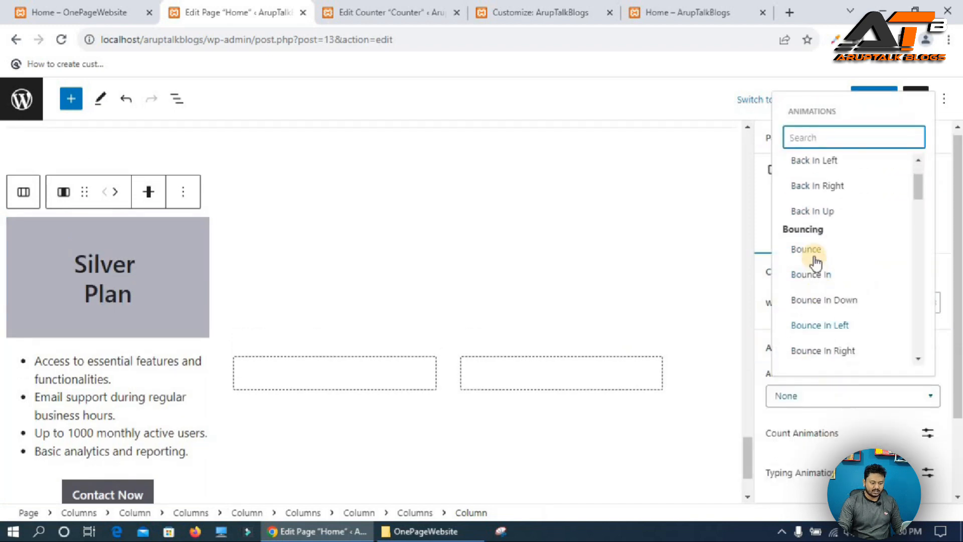
click(811, 275)
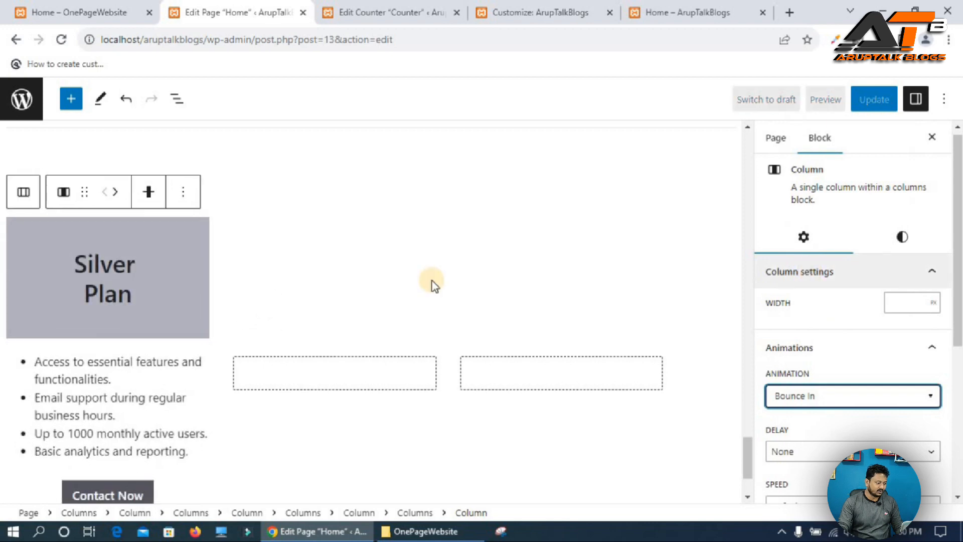
click(872, 100)
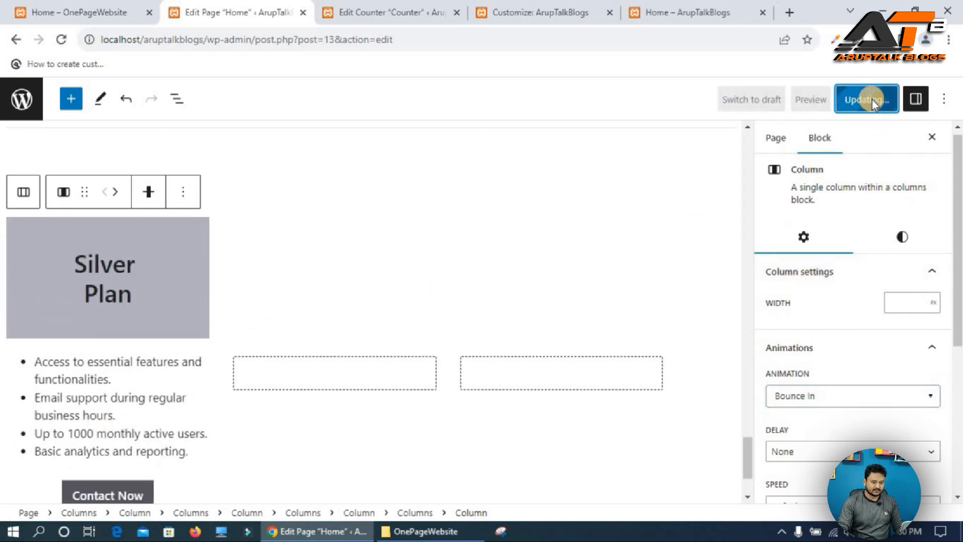
Reload the live home page and compare the animated Silver Plan card with the reference site.
click(687, 12)
click(61, 39)
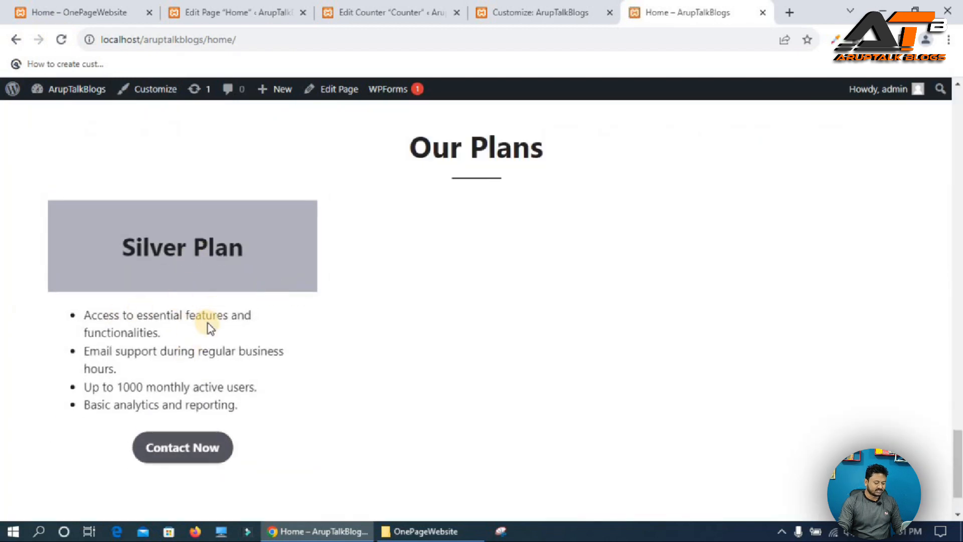
click(96, 13)
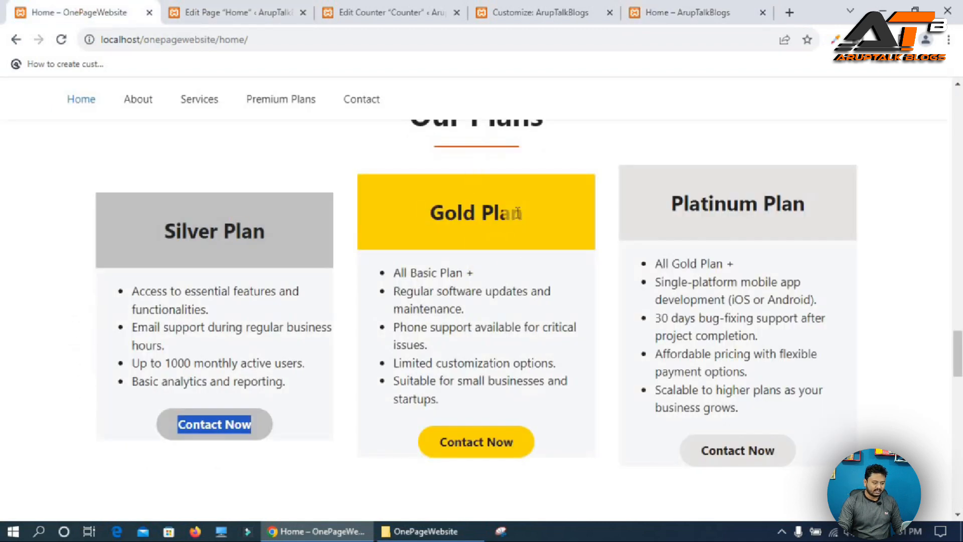
click(228, 9)
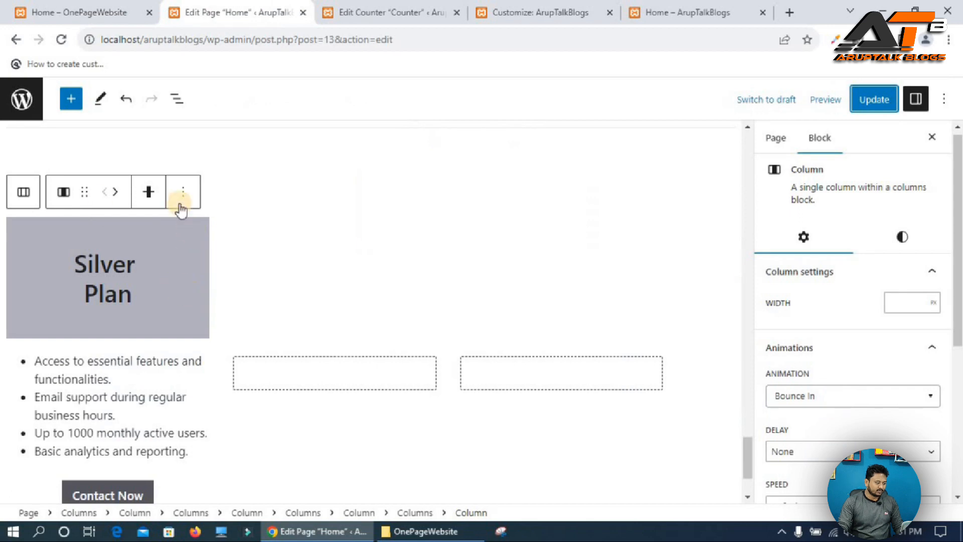
Duplicate the Silver Plan column and remove the extra empty column so three columns remain.
click(21, 187)
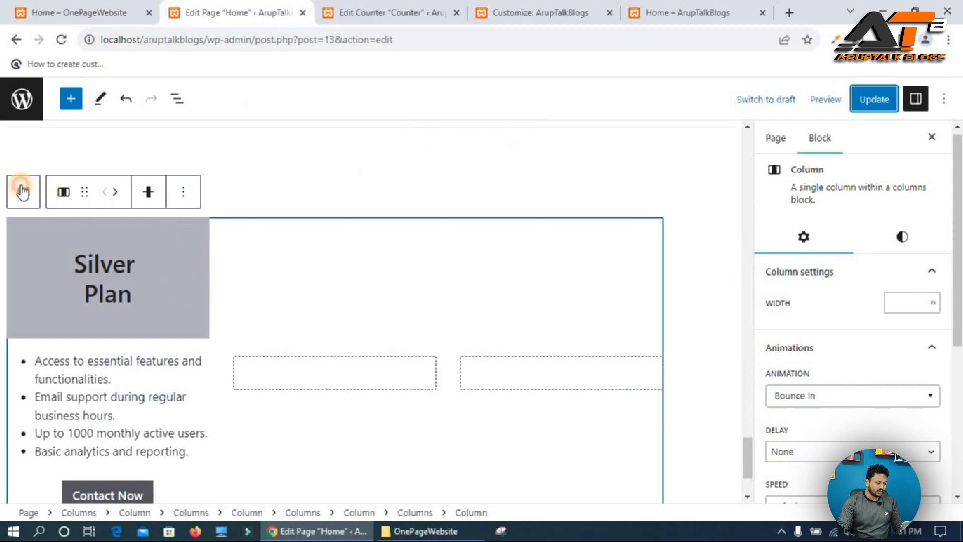
click(174, 300)
click(26, 316)
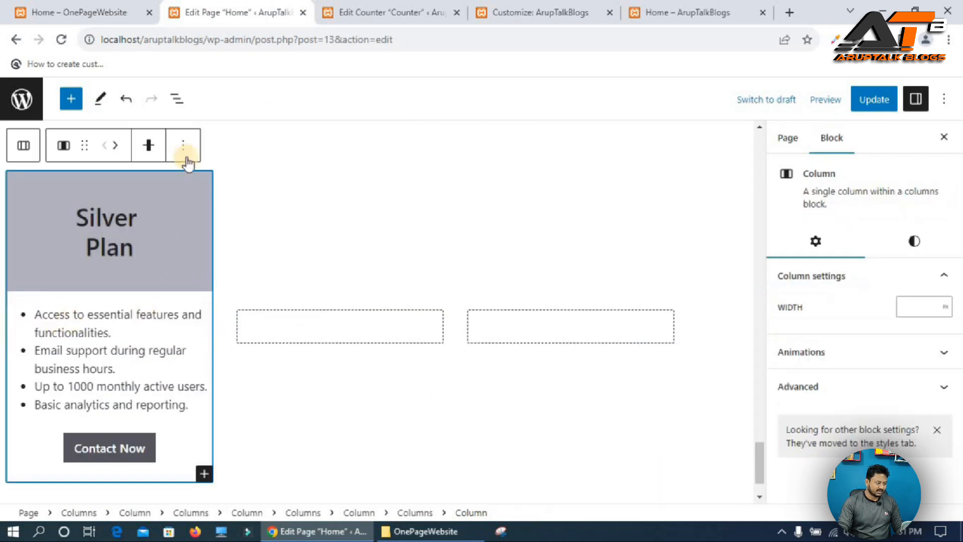
click(185, 146)
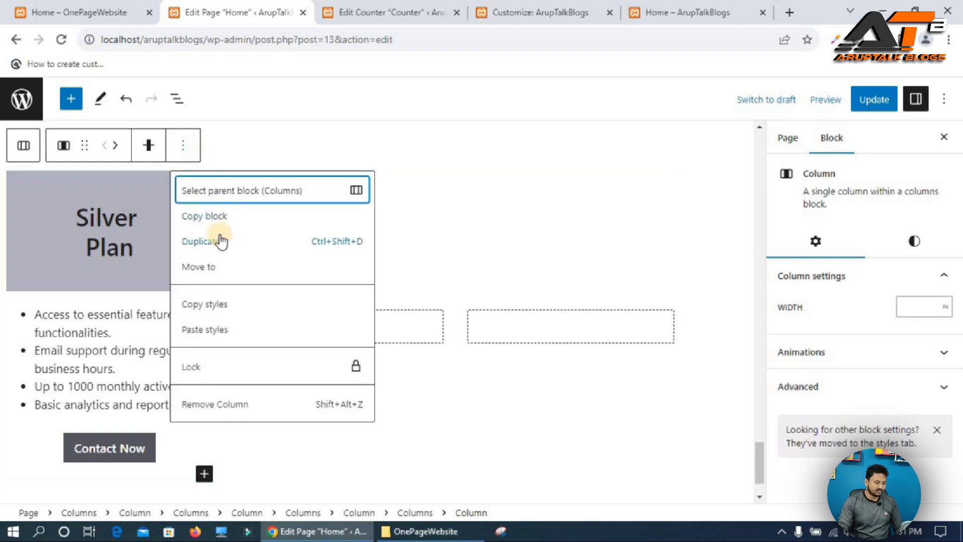
key(Return)
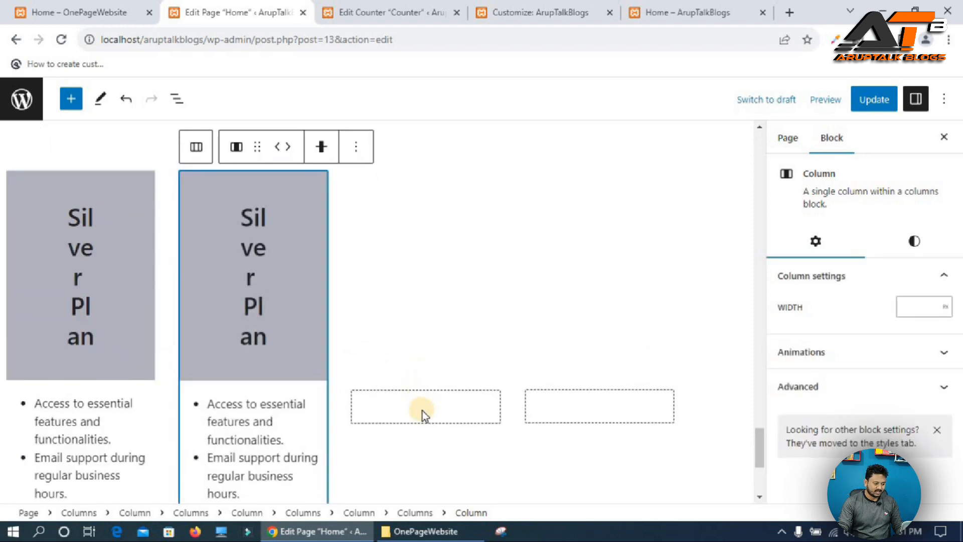
click(487, 423)
click(529, 365)
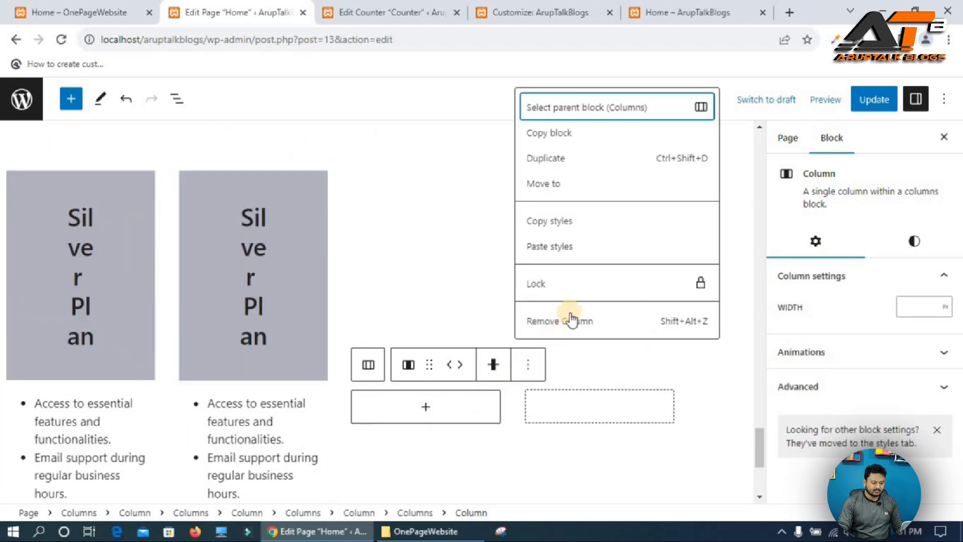
click(570, 319)
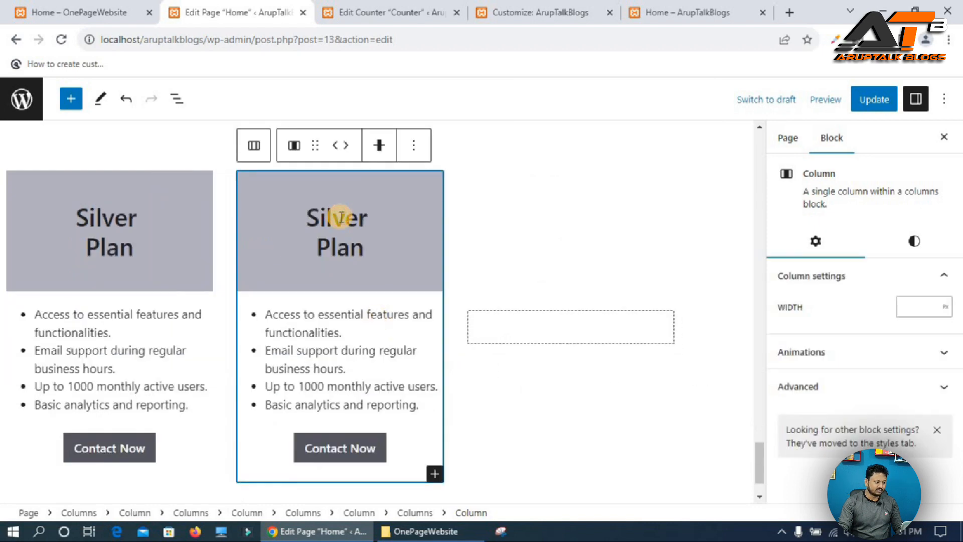
Copy the "Gold Plan" title from the reference site and paste it over the second column's heading.
click(341, 218)
click(47, 7)
drag(426, 207, 533, 212)
key(ctrl+c)
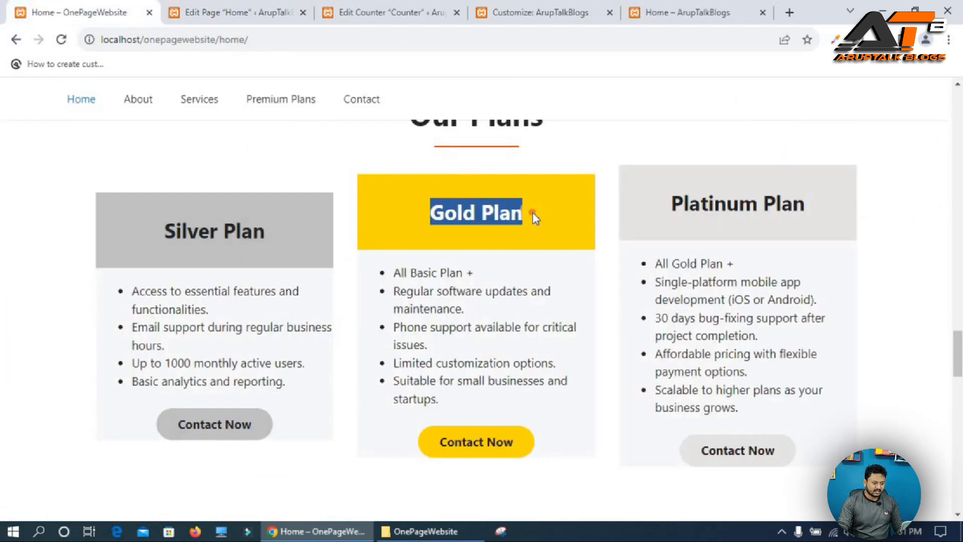
click(241, 6)
click(321, 221)
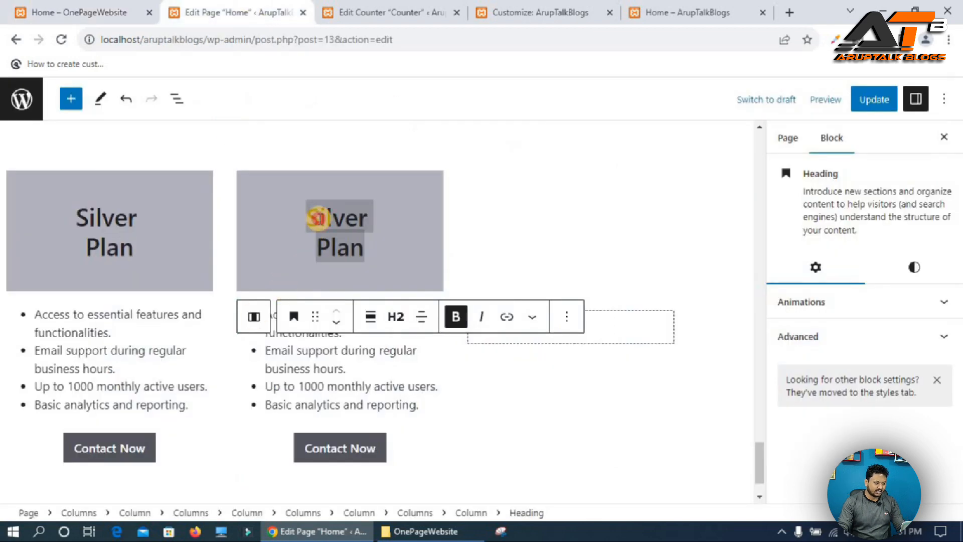
triple_click(317, 218)
key(ctrl+v)
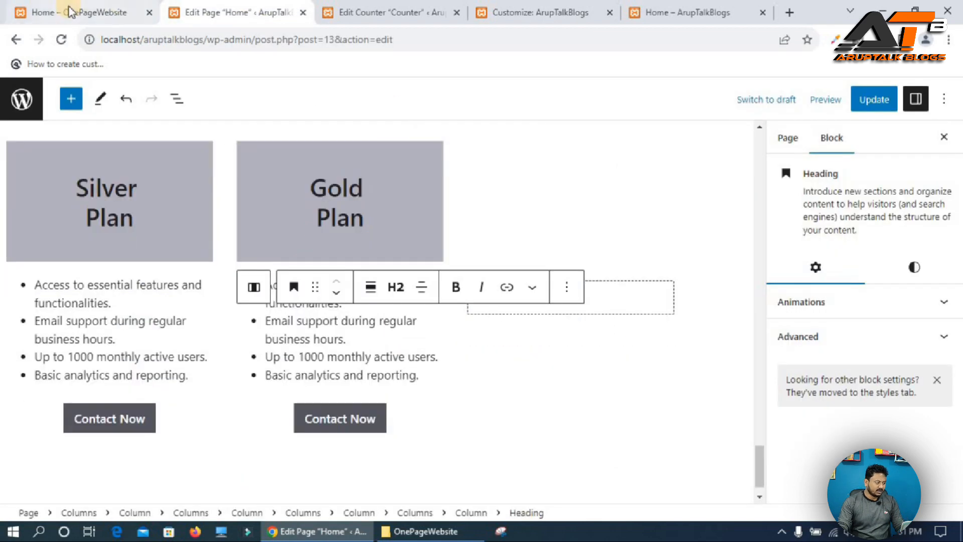
Copy the Gold Plan feature list from the reference site and paste it over the second column's list items.
click(75, 12)
drag(438, 341, 425, 320)
click(403, 291)
drag(397, 274, 507, 393)
key(ctrl+c)
key(ctrl+Tab)
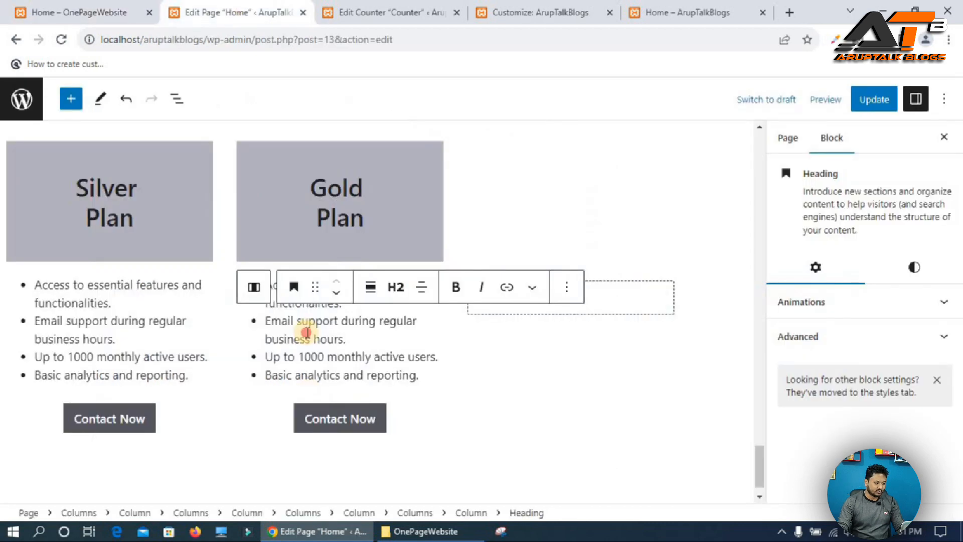
triple_click(306, 332)
double_click(306, 332)
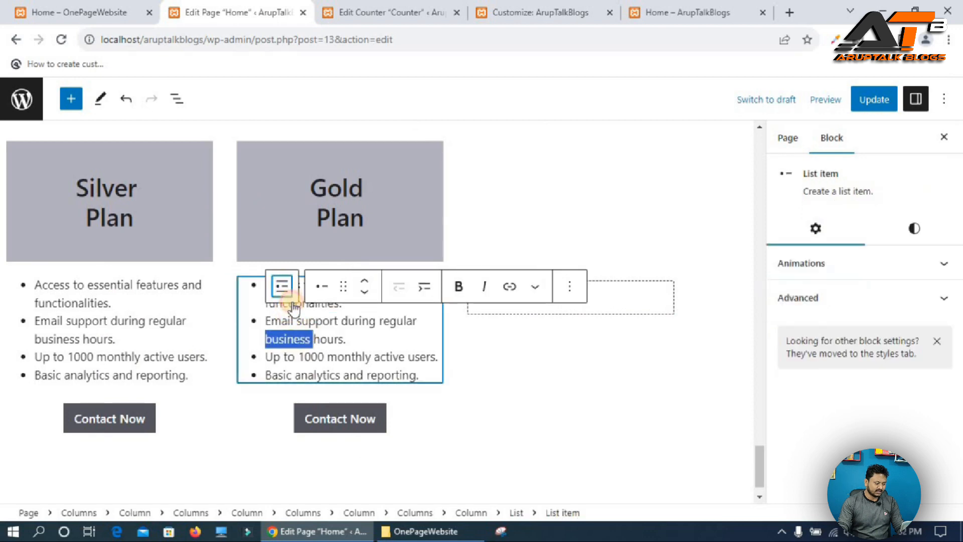
click(293, 300)
drag(269, 287, 354, 344)
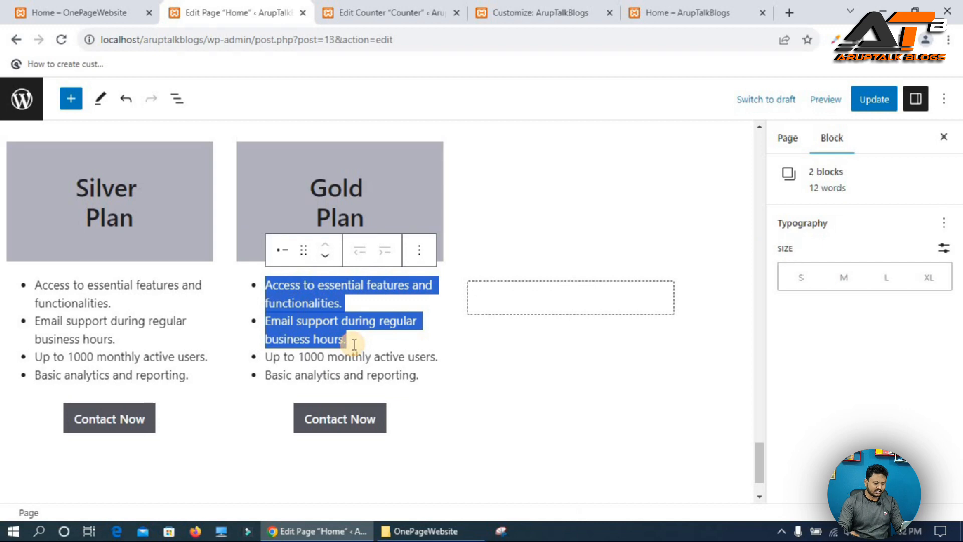
key(ctrl+v)
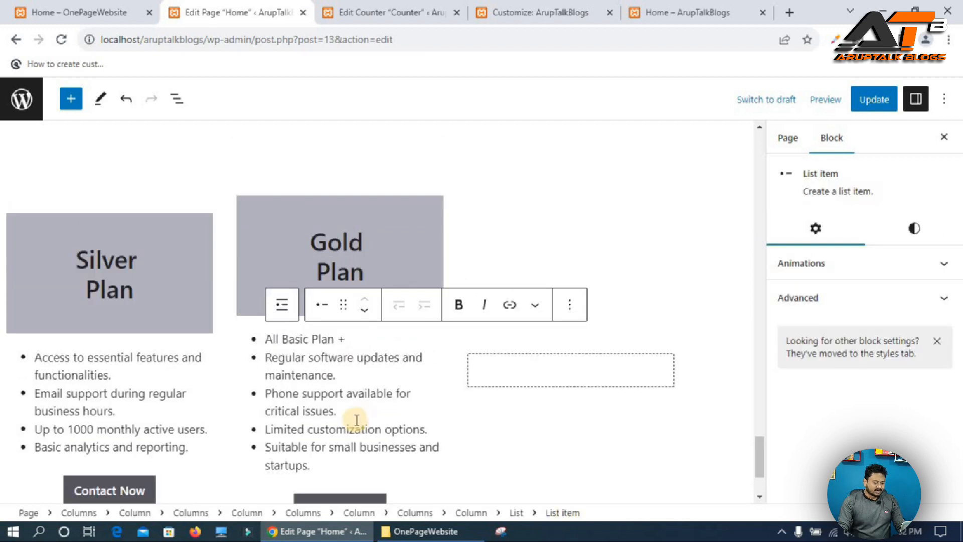
Set the Gold Plan heading's background to the custom yellow F8E300 and update the page.
scroll(357, 419, down, 2)
click(359, 151)
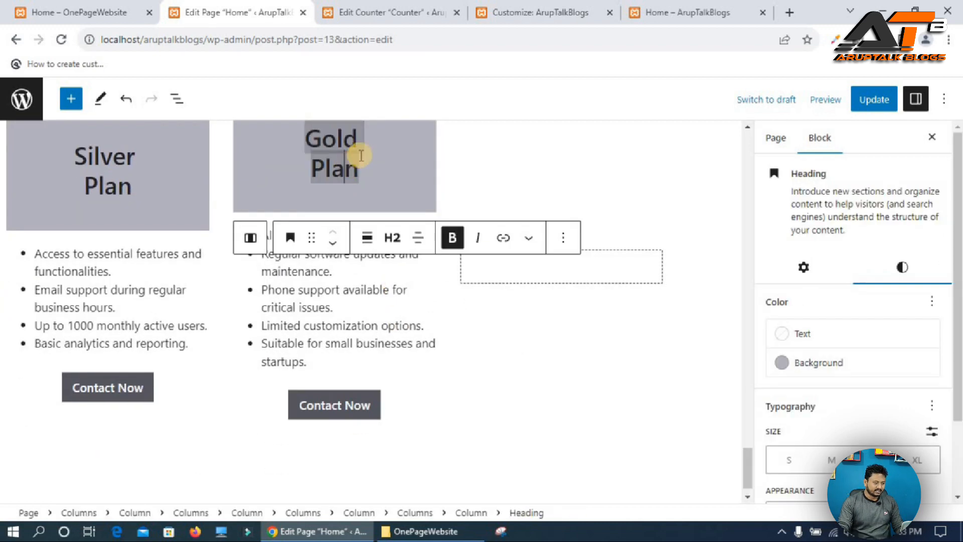
click(854, 372)
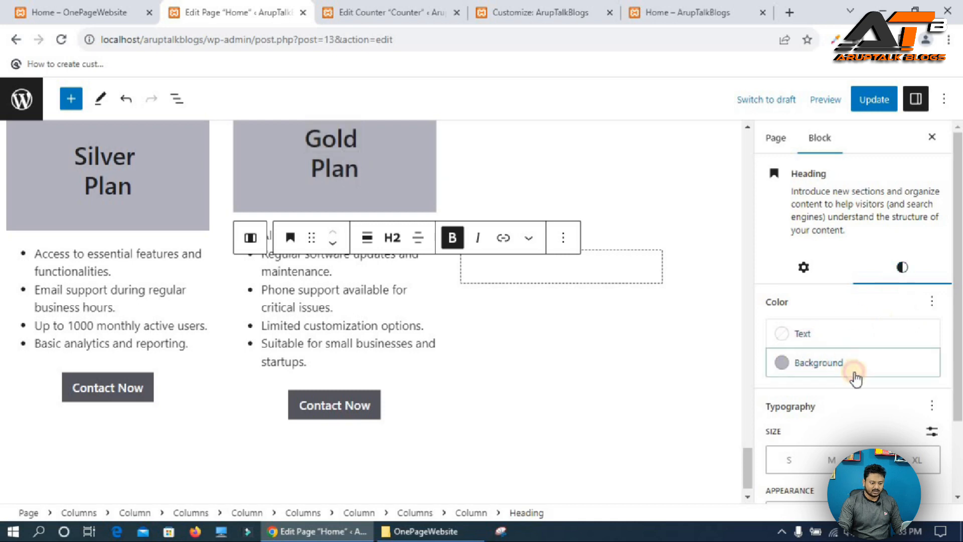
click(641, 416)
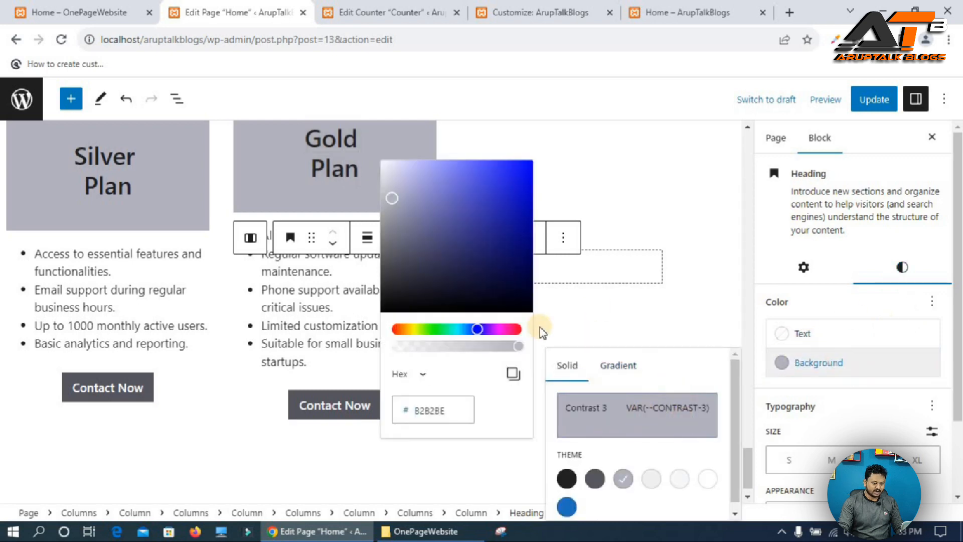
click(414, 328)
click(529, 165)
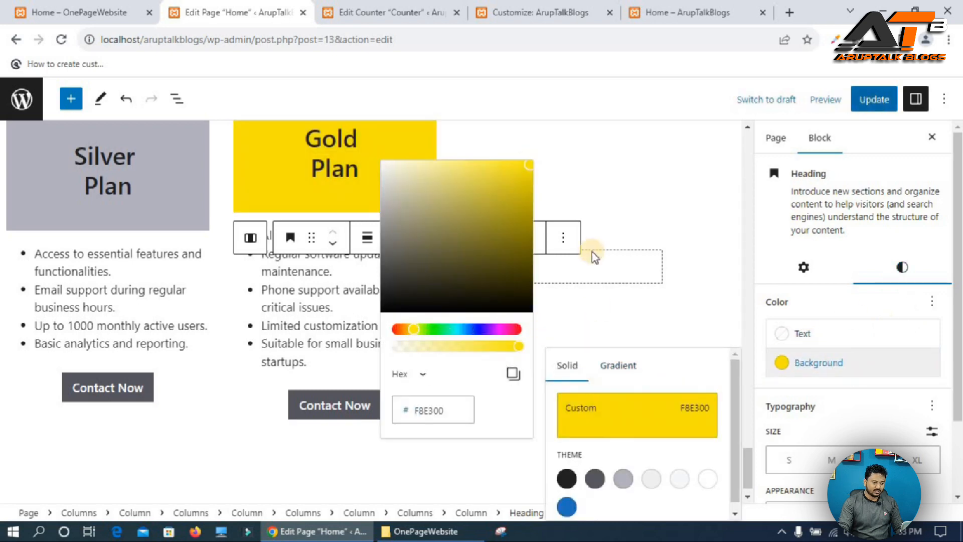
click(874, 99)
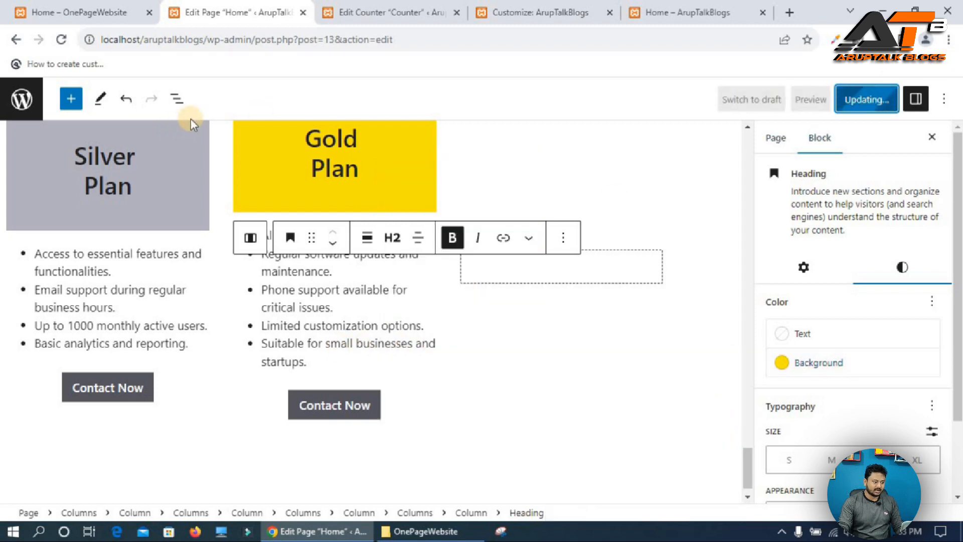
Duplicate the Gold Plan column and remove the extra empty column so three columns remain.
click(622, 272)
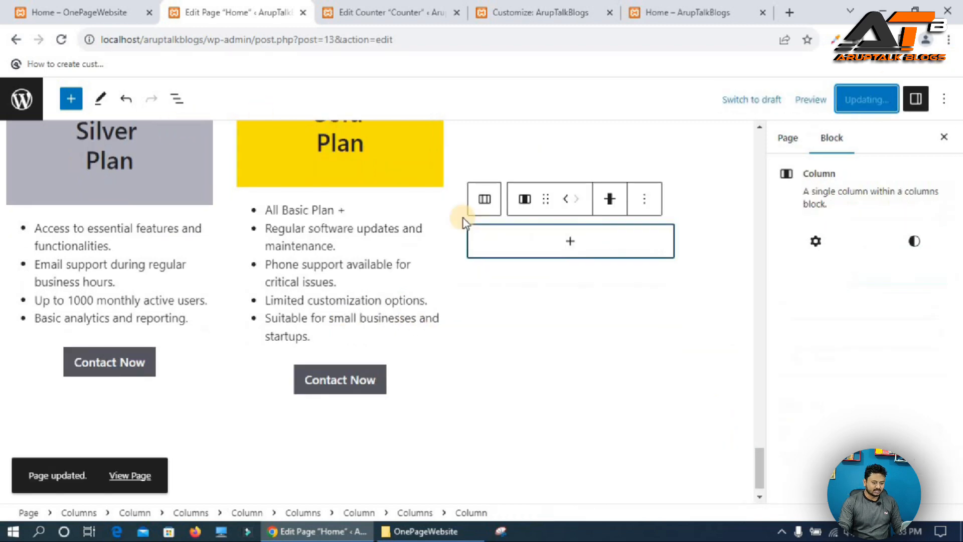
scroll(403, 195, up, 5)
drag(515, 394, 453, 344)
scroll(453, 344, down, 3)
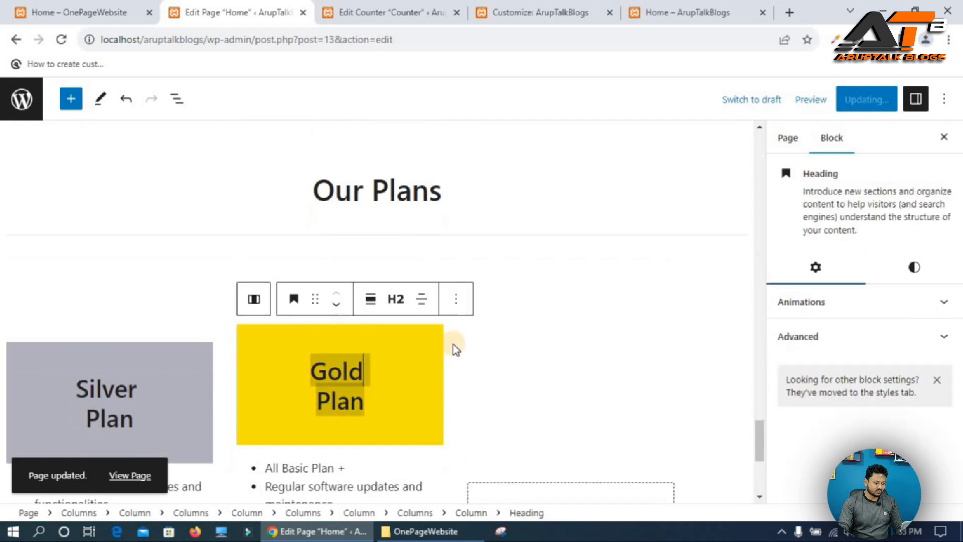
click(255, 151)
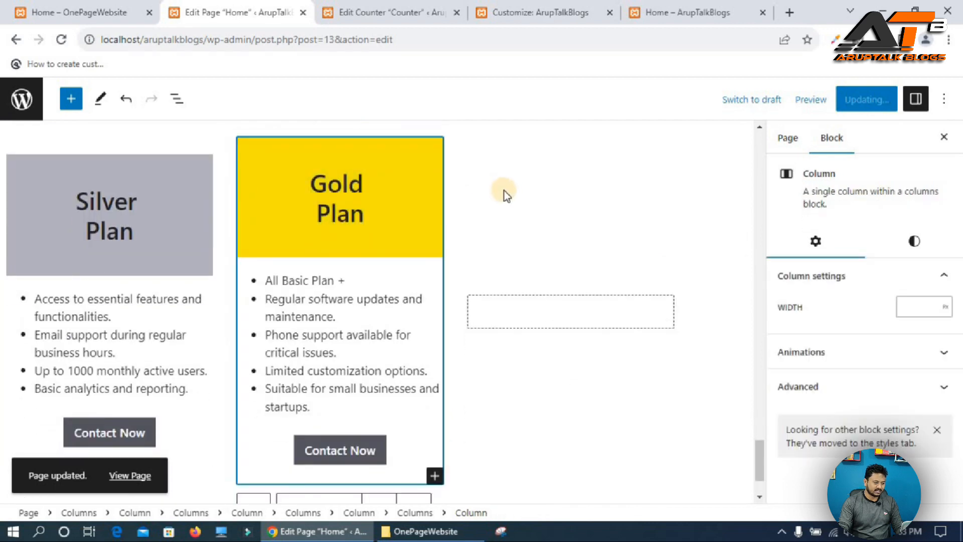
scroll(419, 453, down, 1)
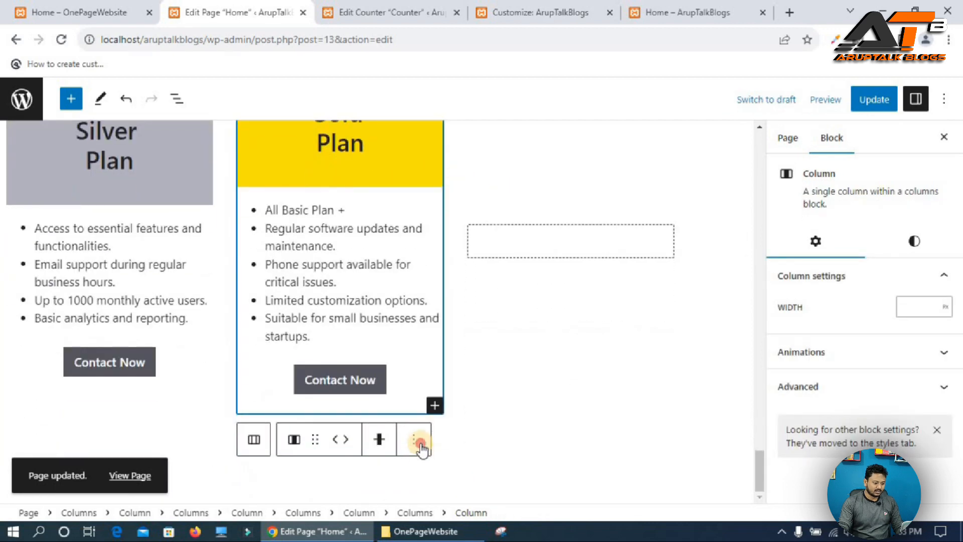
click(415, 440)
click(444, 233)
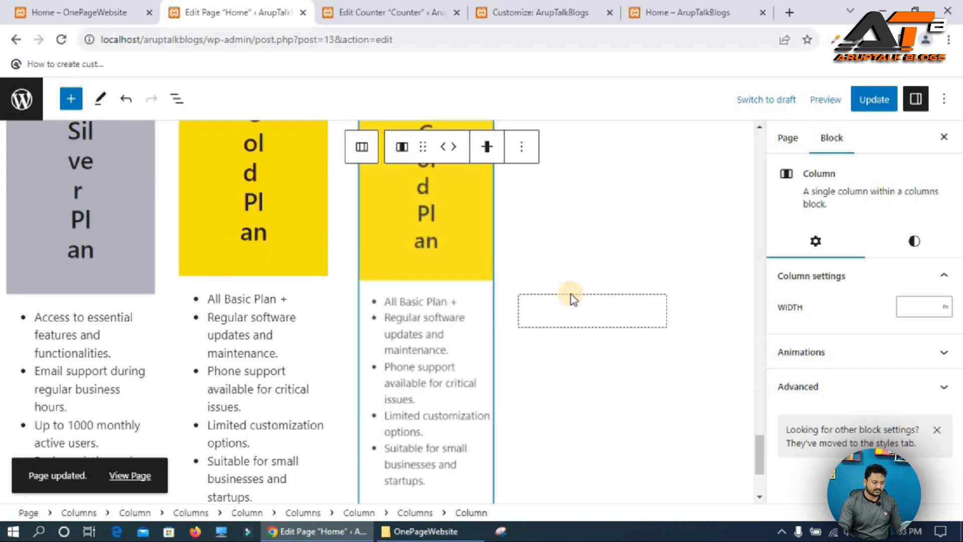
click(702, 277)
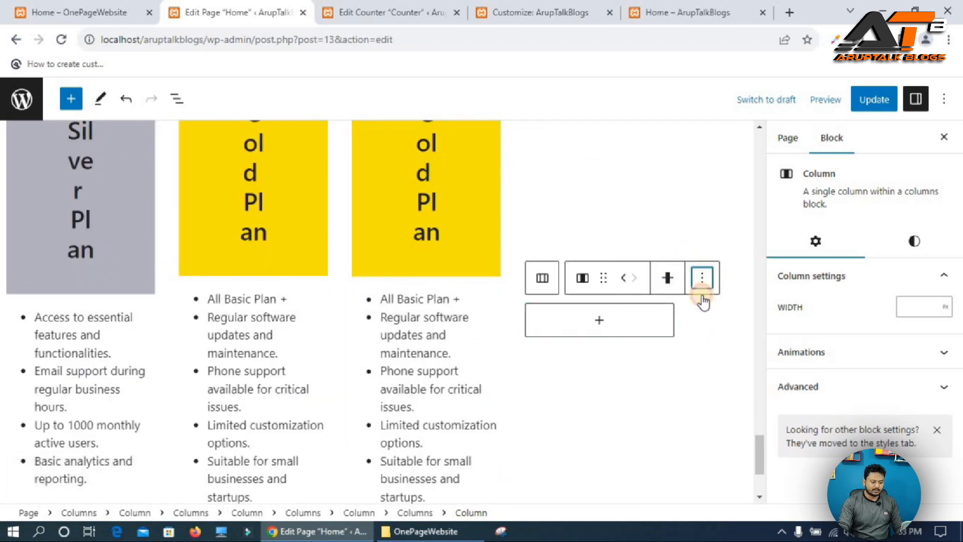
scroll(708, 415, down, 1)
click(729, 504)
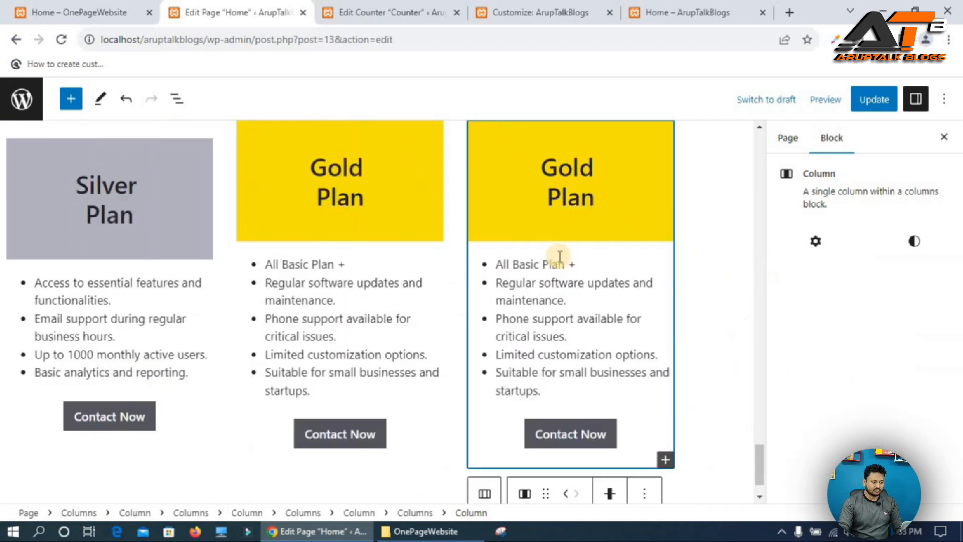
Retitle the third column's heading as "Premium Plans" and paste the reference site's Platinum Plan features into its list.
click(559, 153)
key(ctrl+a)
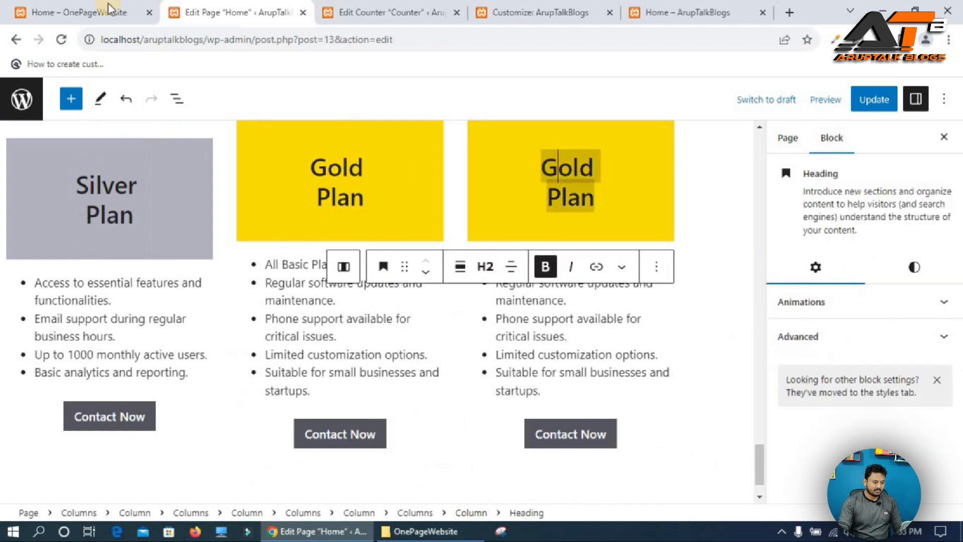
click(63, 8)
triple_click(693, 204)
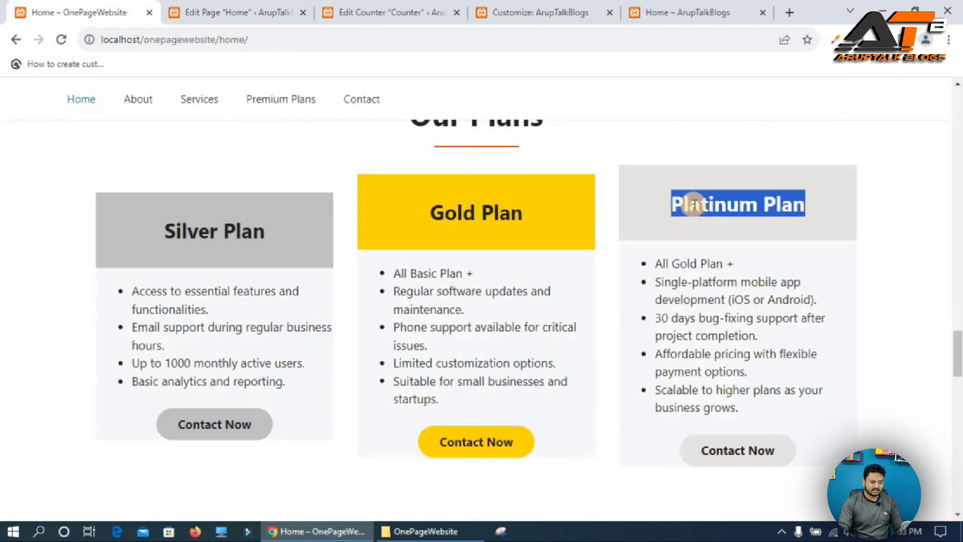
drag(541, 195, 586, 215)
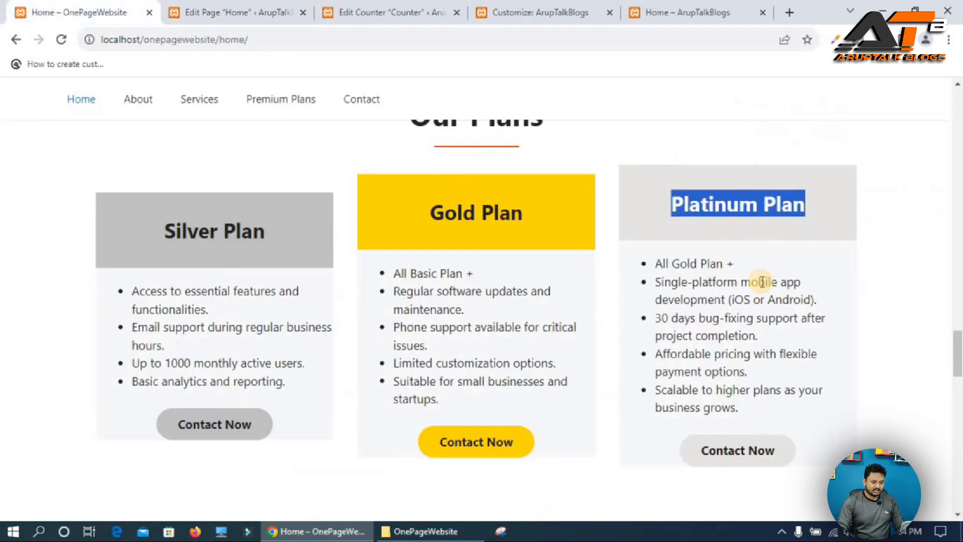
click(661, 273)
drag(657, 261, 793, 407)
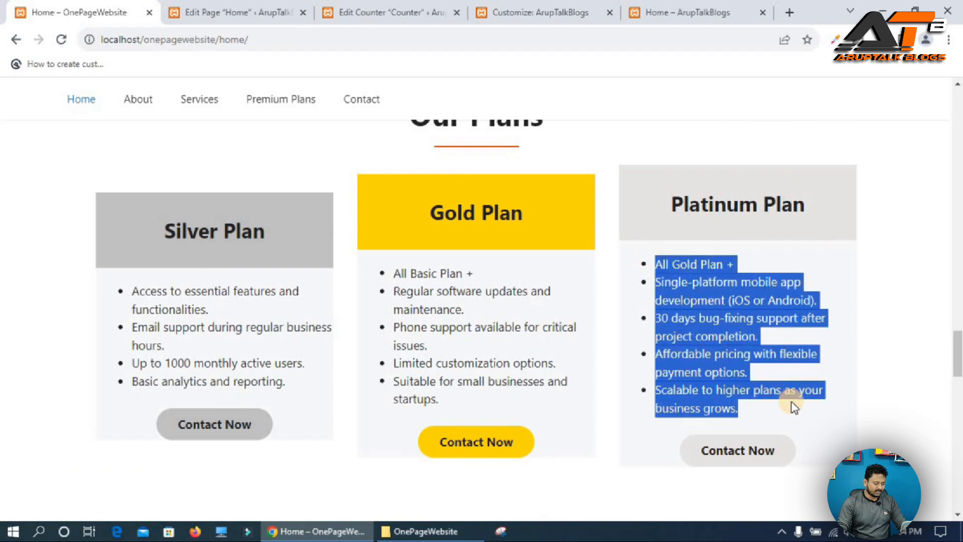
click(235, 12)
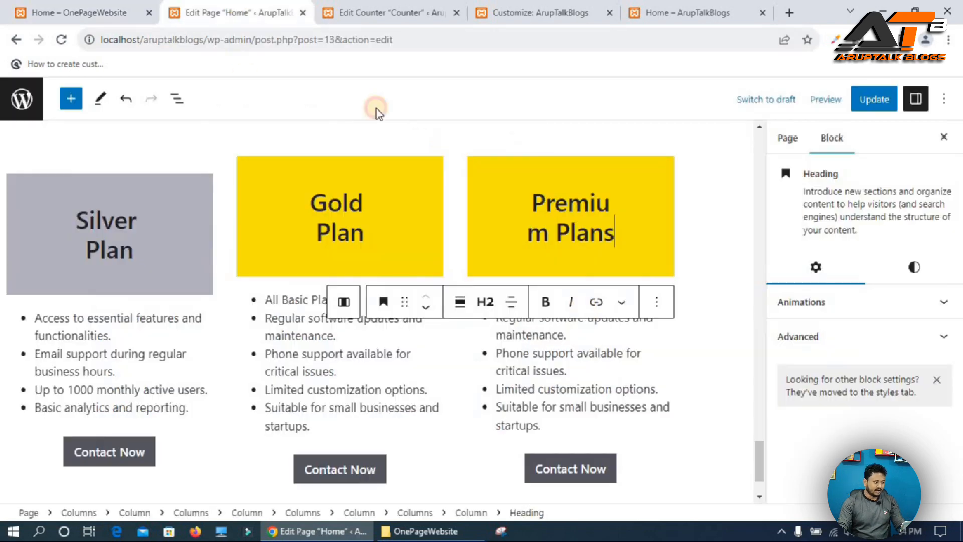
click(531, 354)
scroll(531, 357, down, 2)
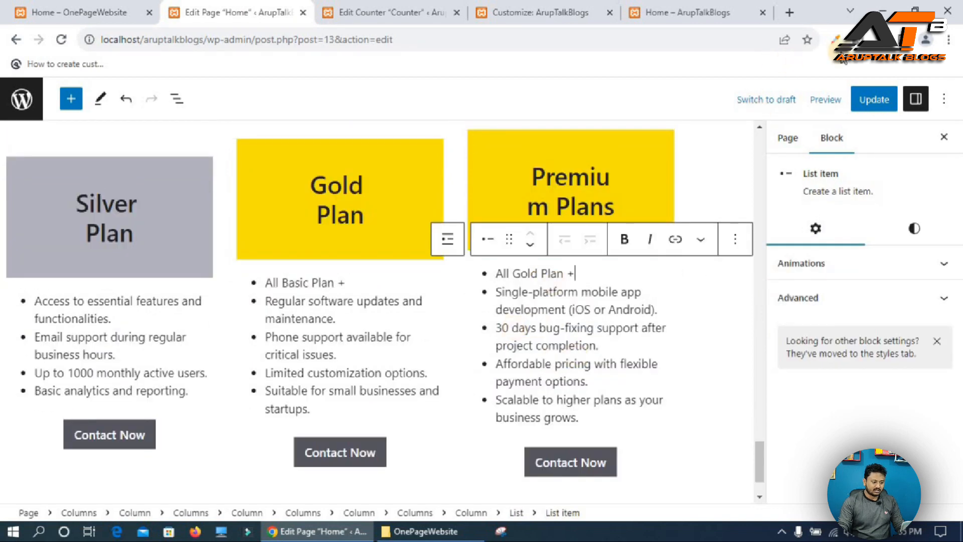
Set the Premium Plans heading's background to the Contrast 3 theme gray and update the page.
click(632, 168)
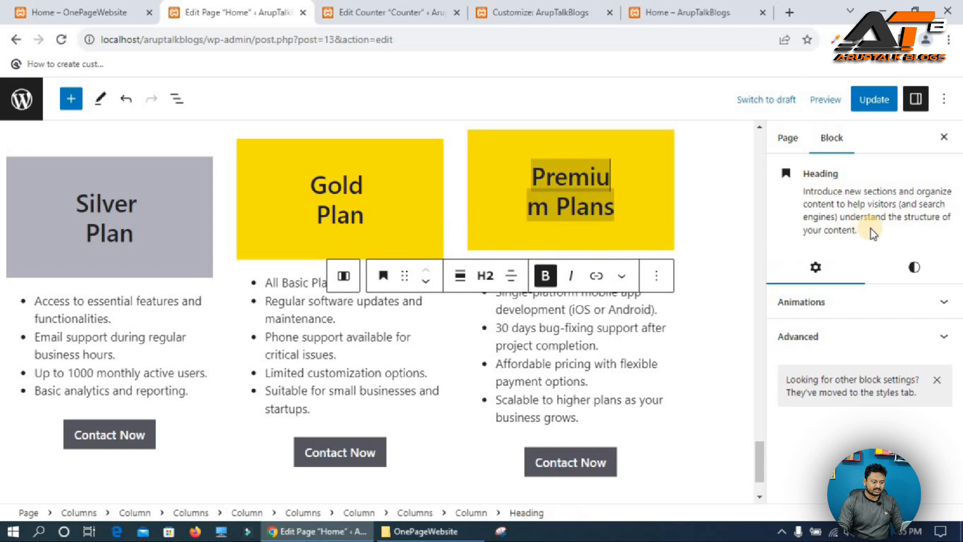
click(915, 263)
click(830, 364)
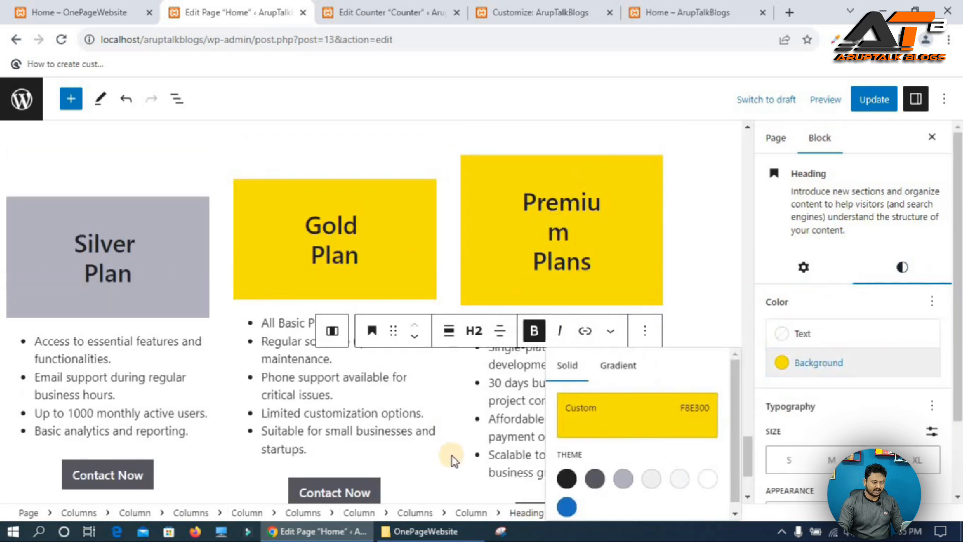
click(640, 480)
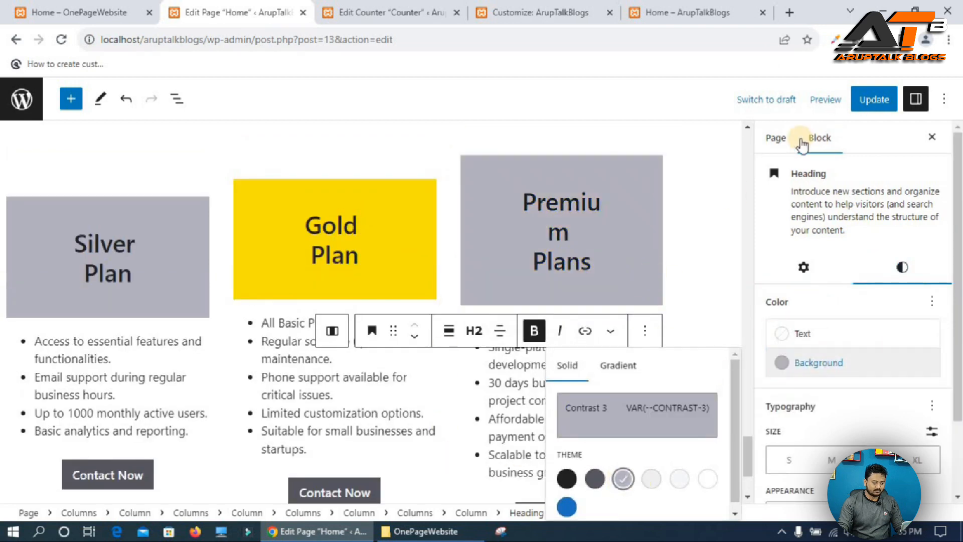
click(874, 100)
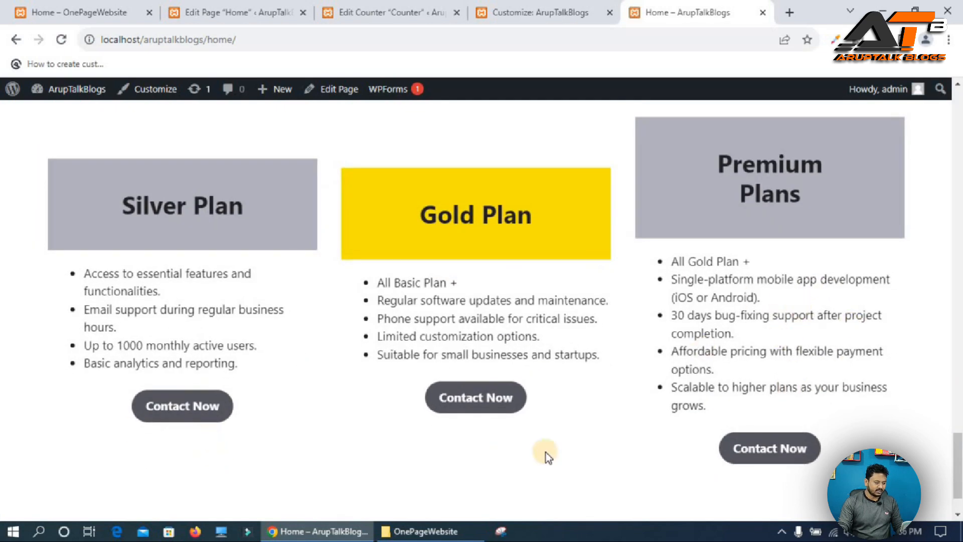
Compare the three plan cards on the live page with the reference site's pricing section.
click(130, 6)
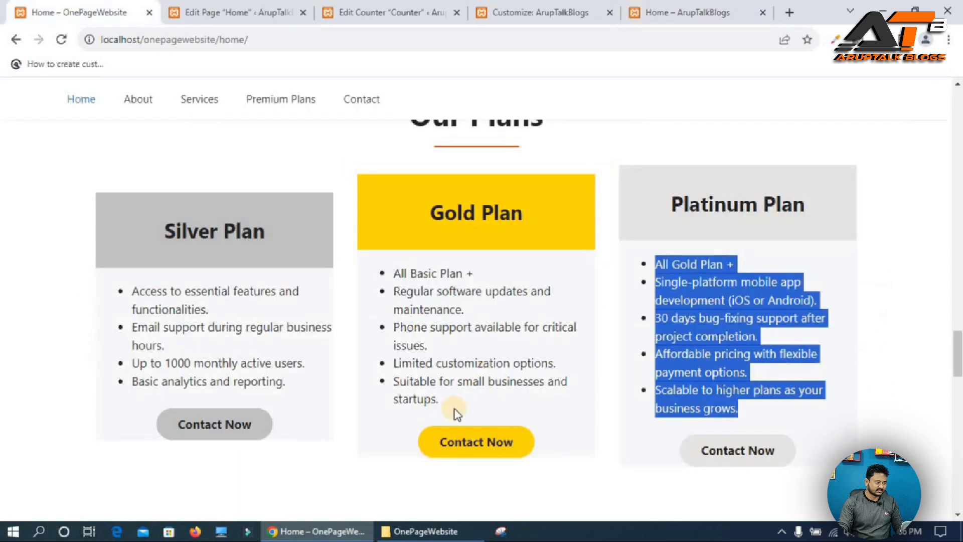
scroll(781, 453, down, 5)
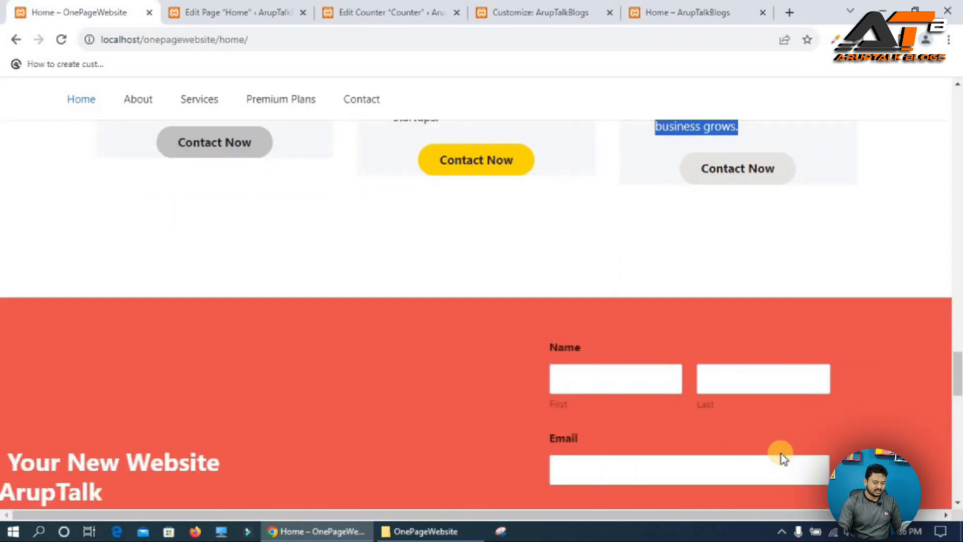
scroll(781, 453, down, 3)
scroll(249, 257, down, 1)
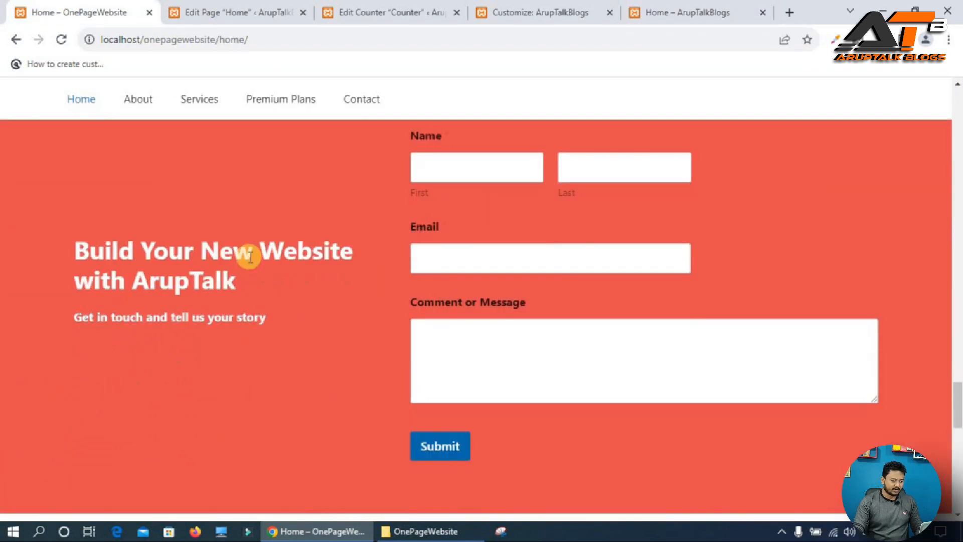
scroll(291, 267, up, 1)
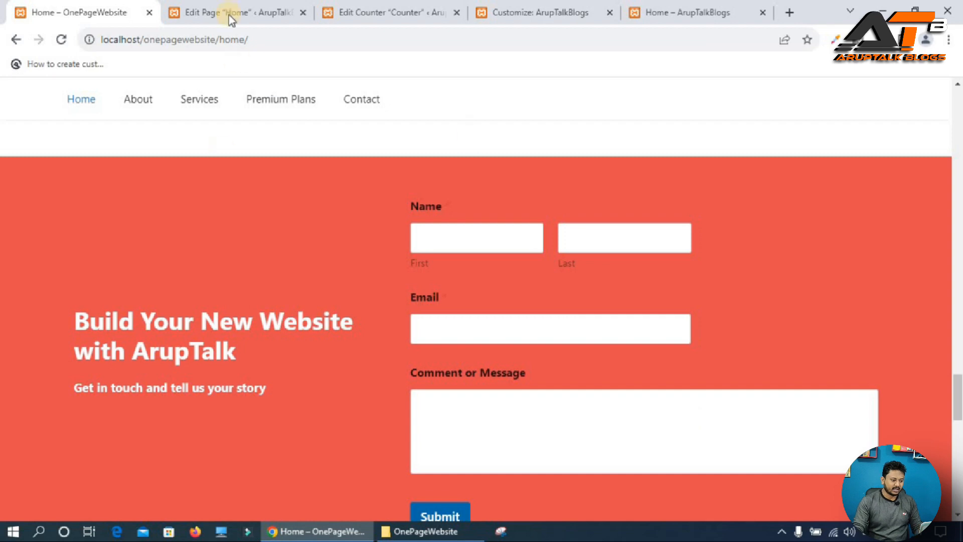
Insert a Spacer block below the three pricing plan columns in the page editor.
click(245, 7)
scroll(620, 439, down, 2)
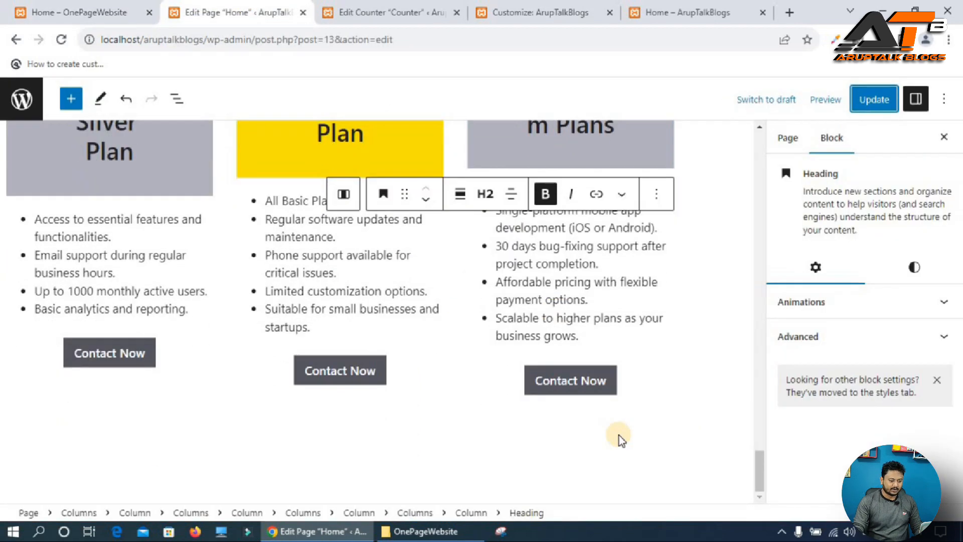
click(682, 462)
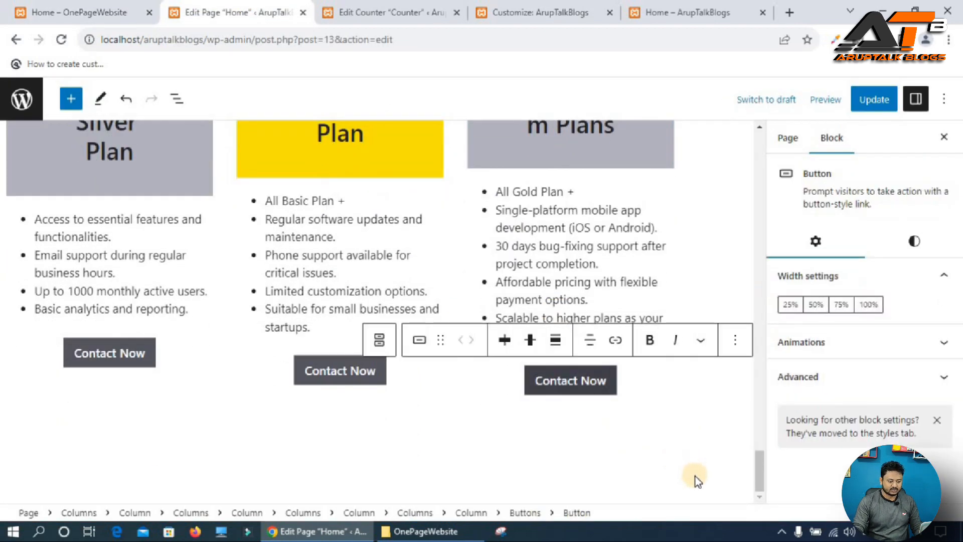
click(681, 448)
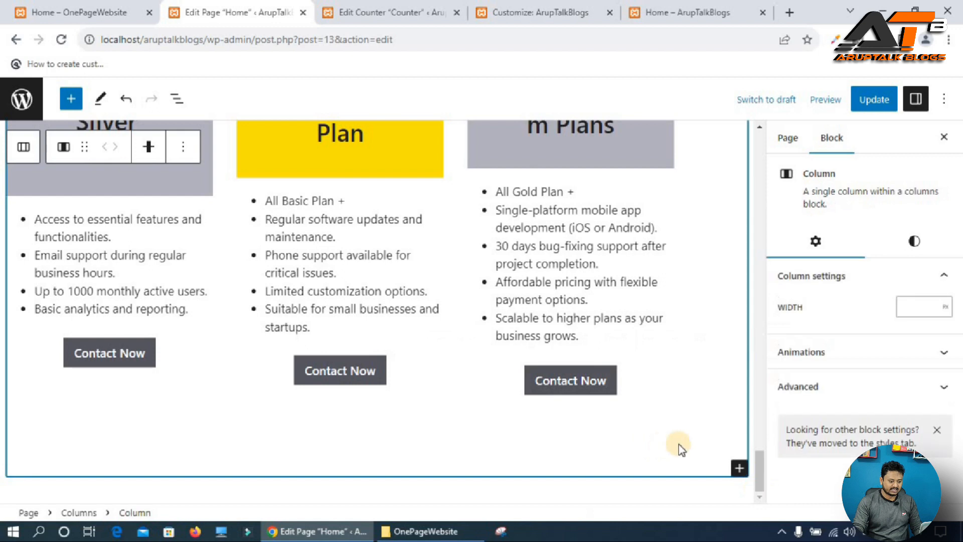
click(762, 498)
scroll(752, 477, down, 4)
scroll(751, 500, down, 1)
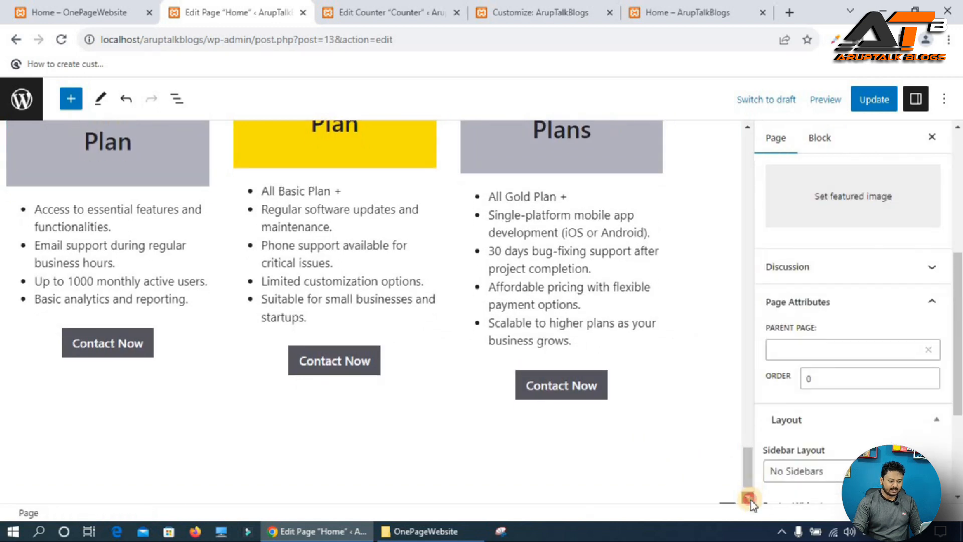
click(727, 469)
click(686, 374)
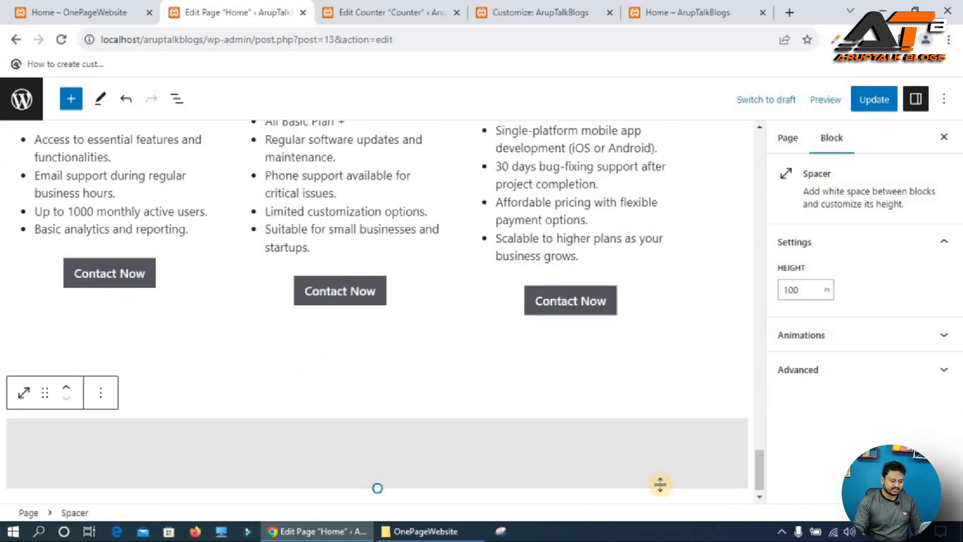
Add a one-column Columns block below the spacer and nest a 50 / 50 two-column block inside it.
click(652, 490)
scroll(715, 480, down, 1)
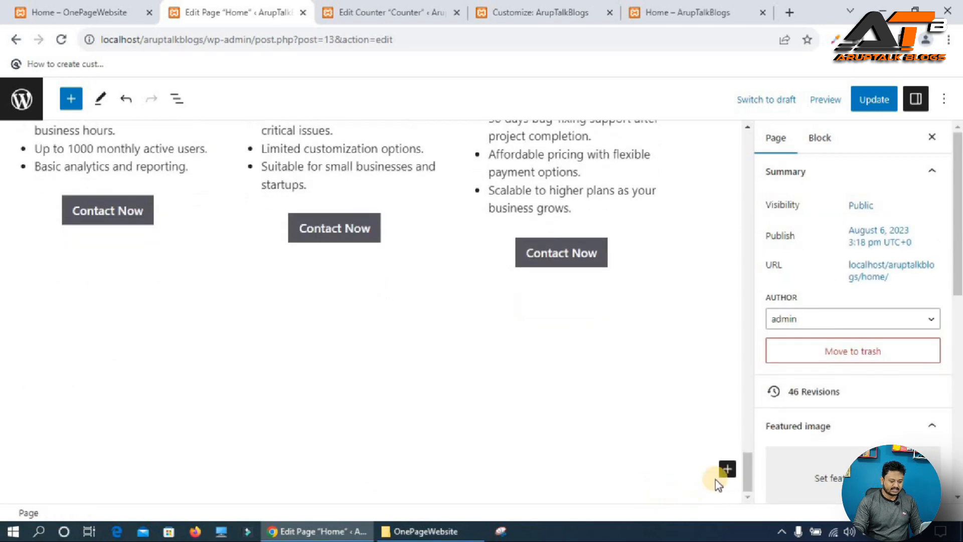
click(722, 469)
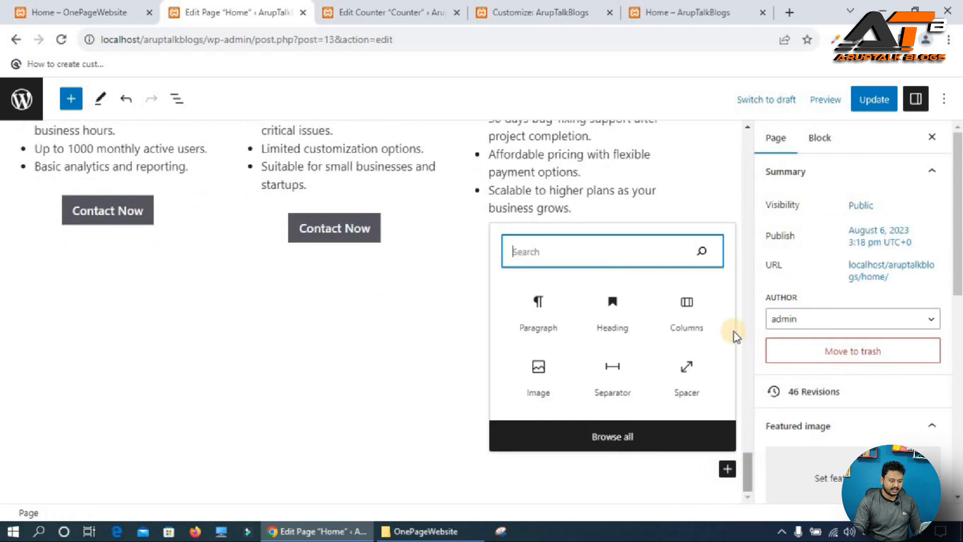
click(685, 306)
click(48, 398)
scroll(238, 433, down, 1)
click(148, 417)
click(200, 345)
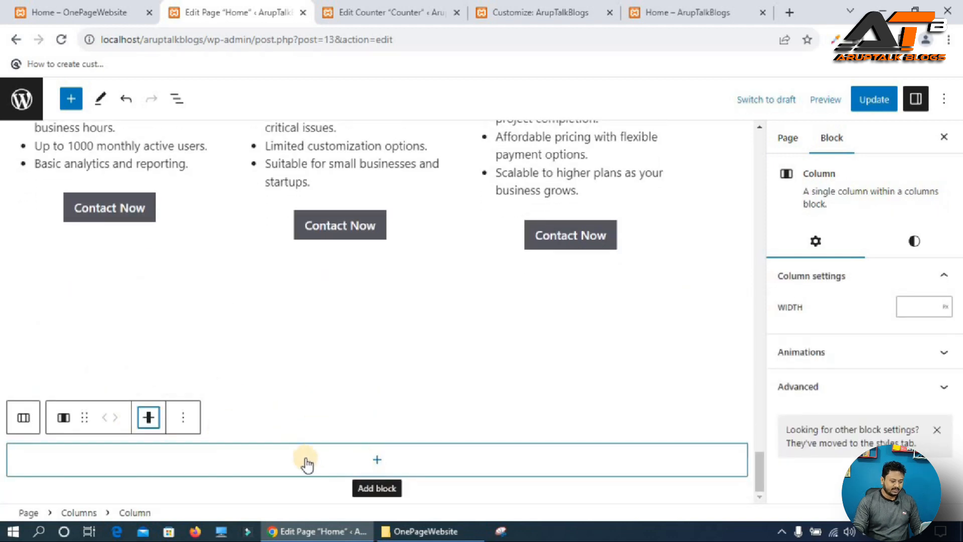
click(372, 462)
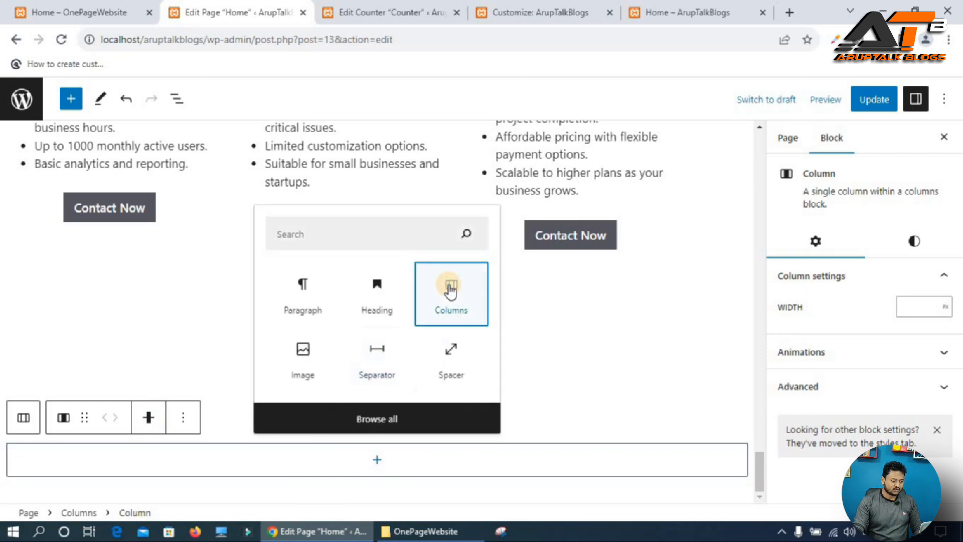
click(451, 289)
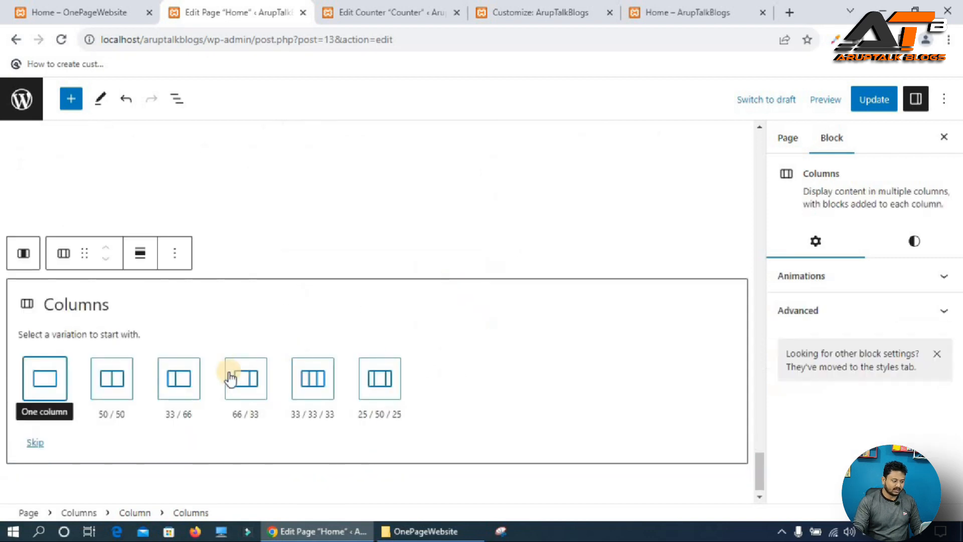
click(118, 380)
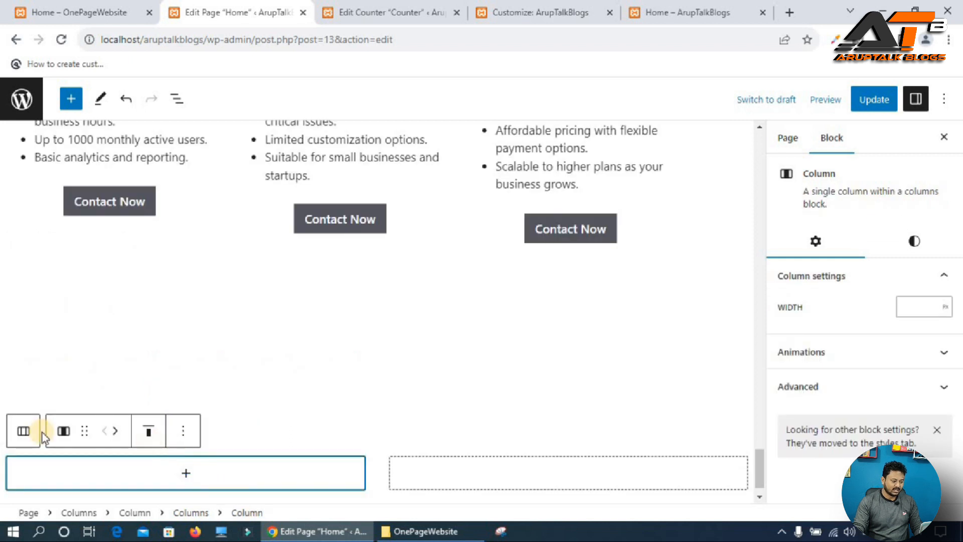
Vertically align the nested two-column block's content to the middle.
click(21, 431)
click(174, 430)
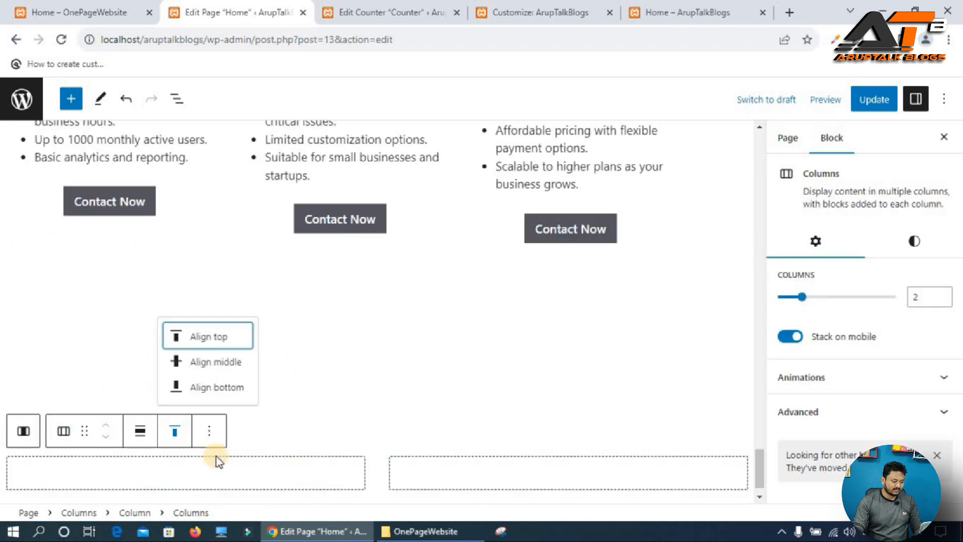
click(213, 364)
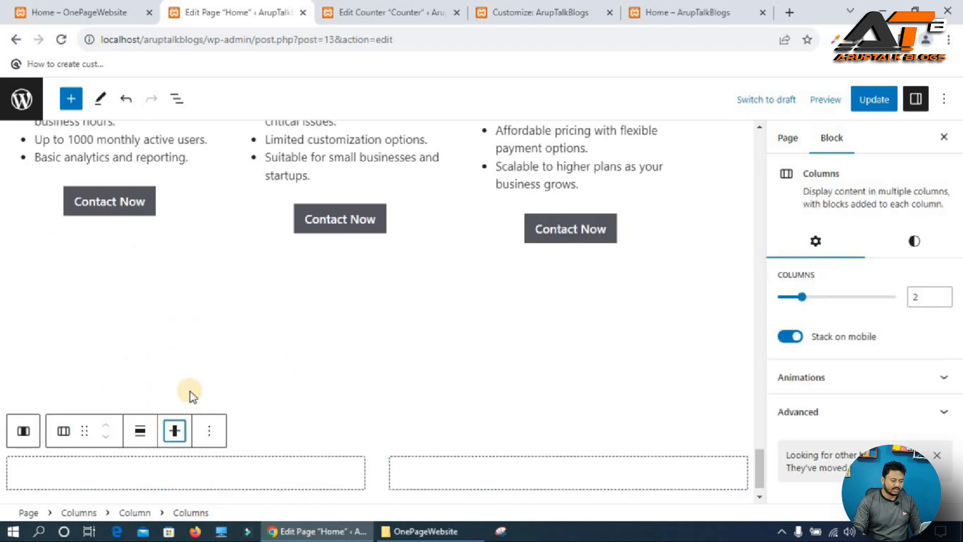
Set the outer Columns block's background to custom color #e64e4e and update the page.
click(22, 431)
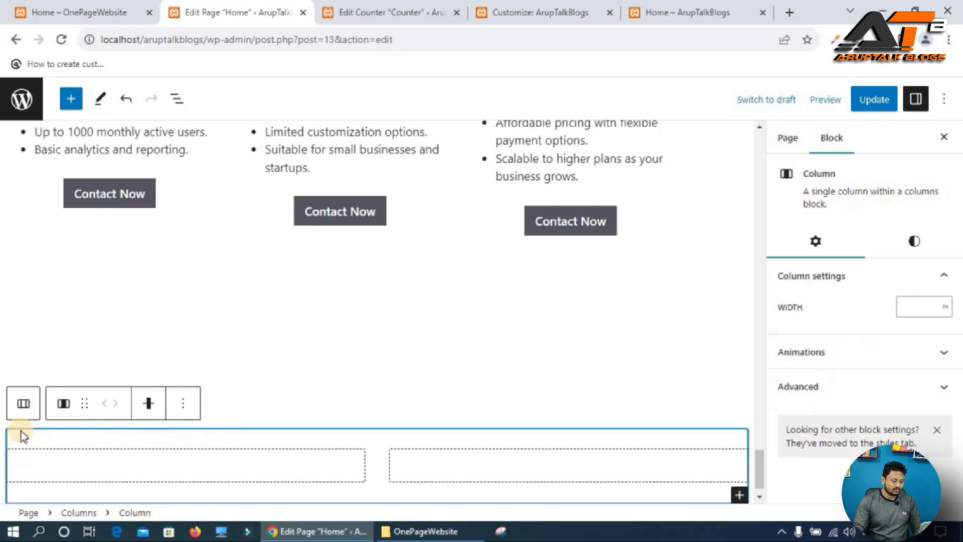
click(23, 404)
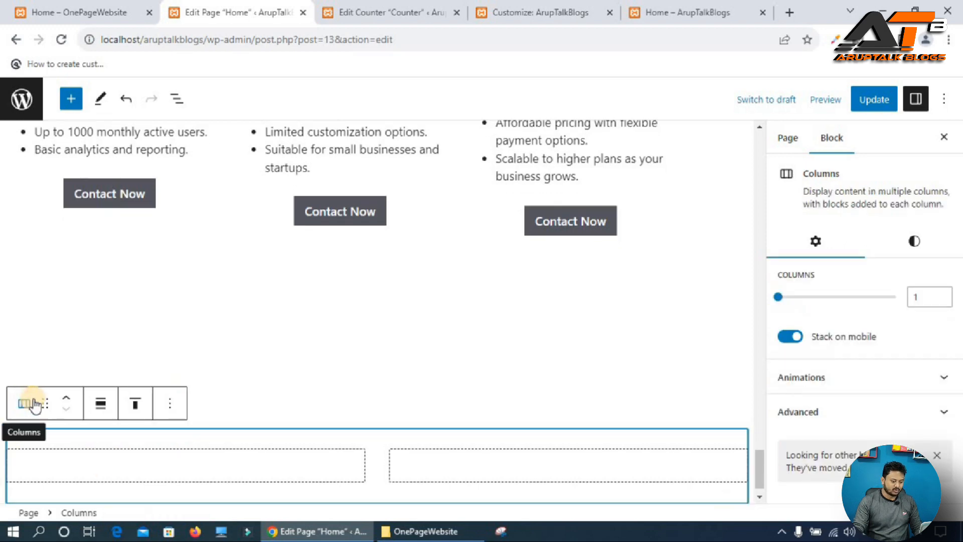
scroll(432, 441, down, 1)
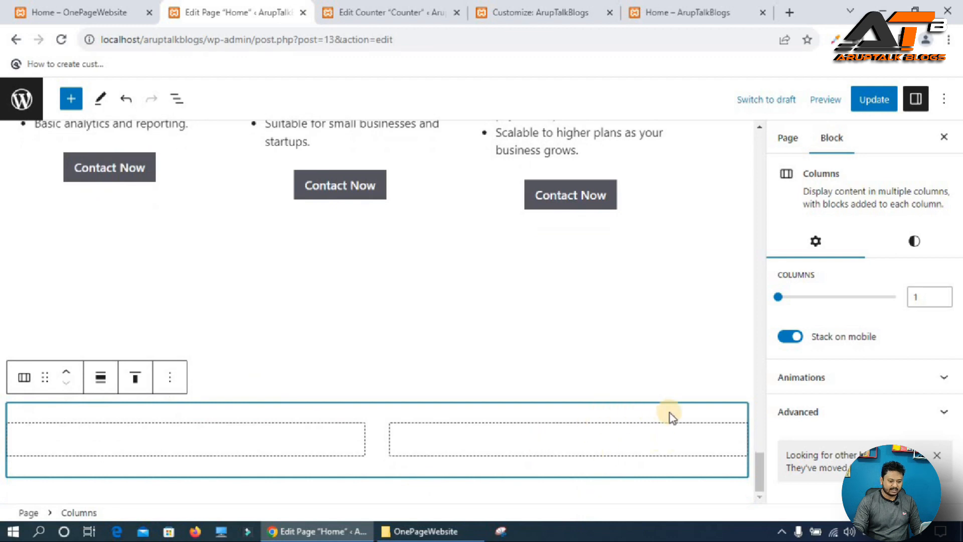
click(914, 241)
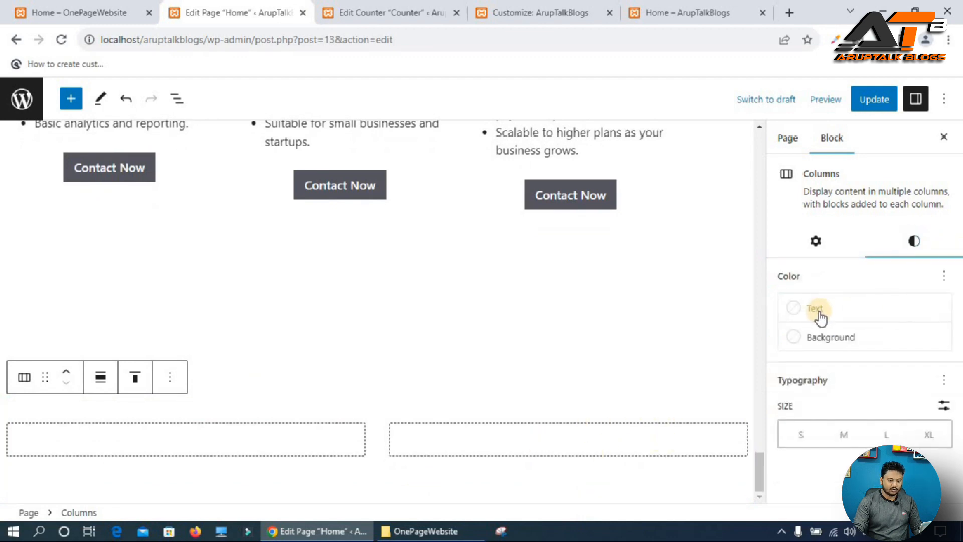
click(831, 338)
click(658, 409)
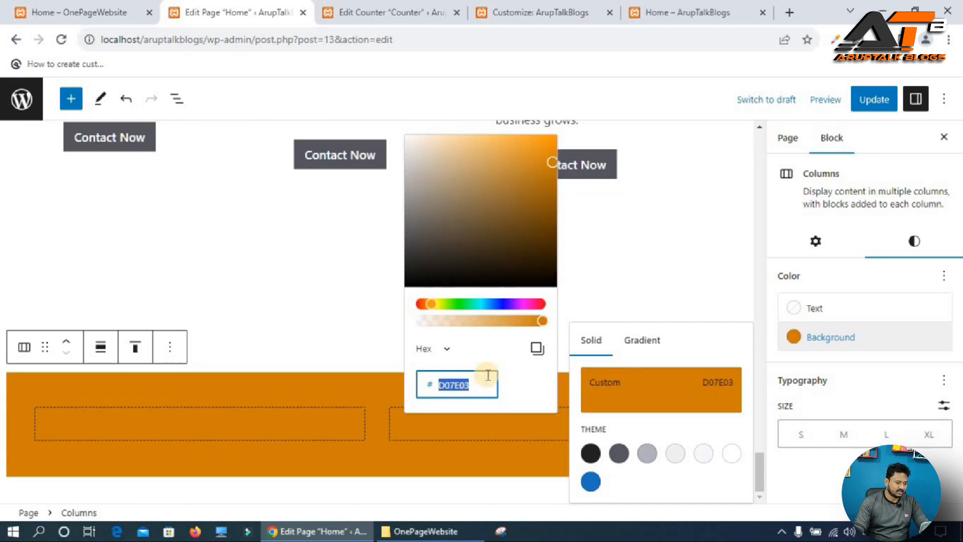
text(e6)
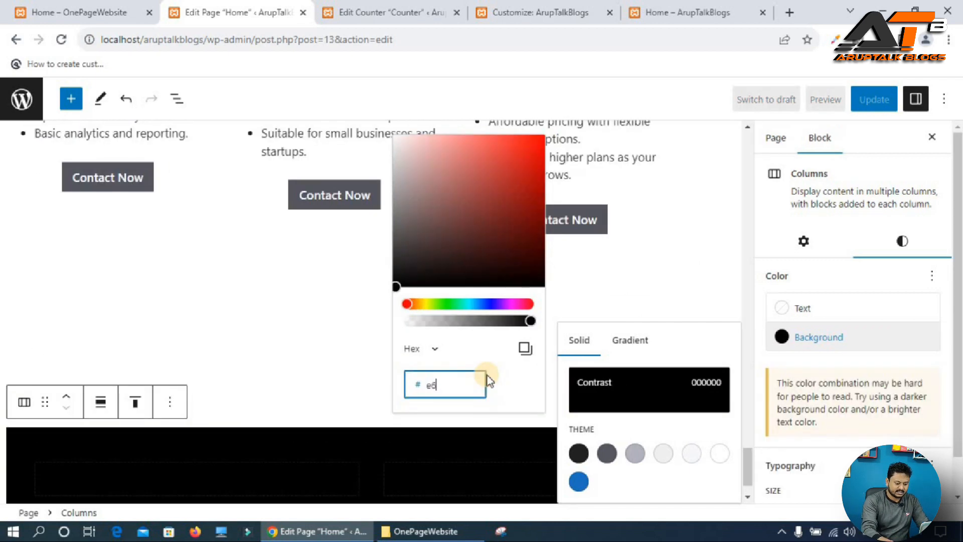
text(4e4)
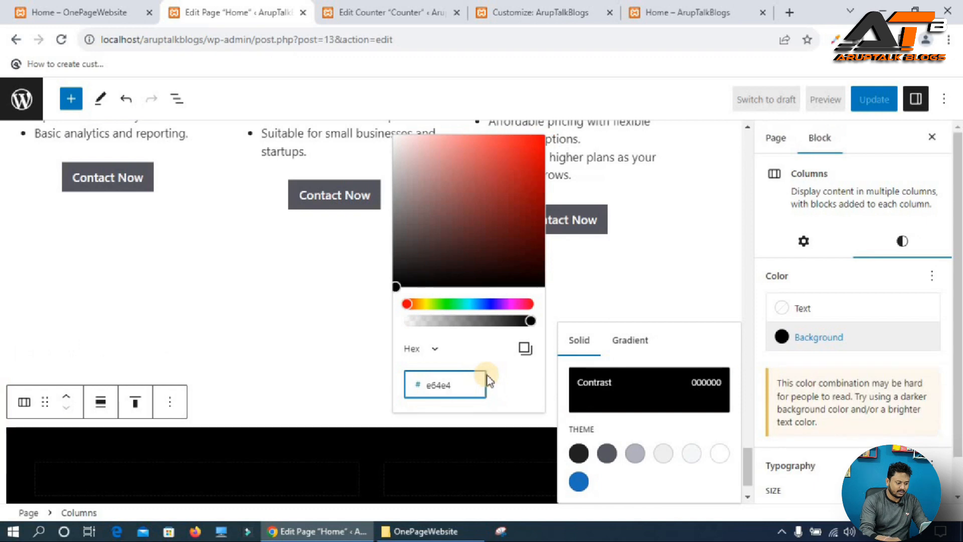
text(e)
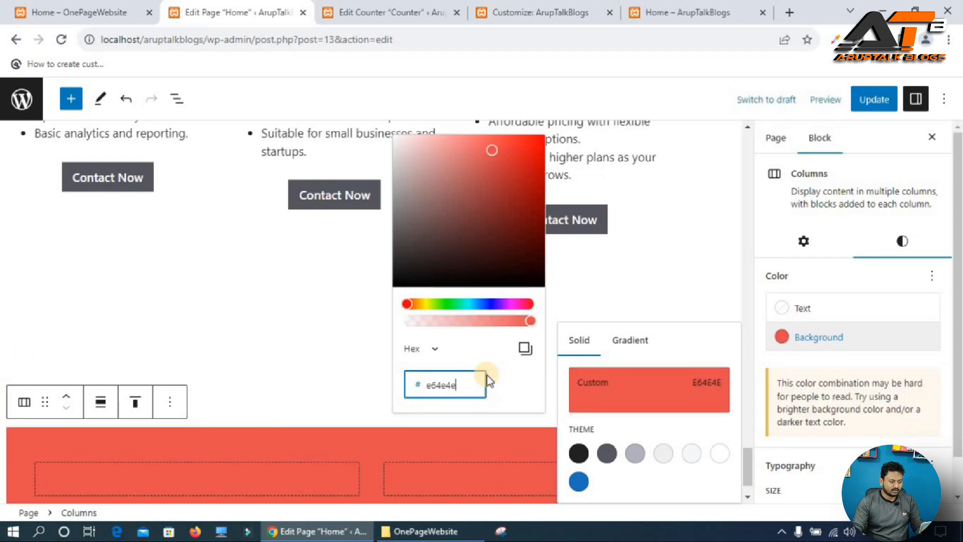
click(377, 438)
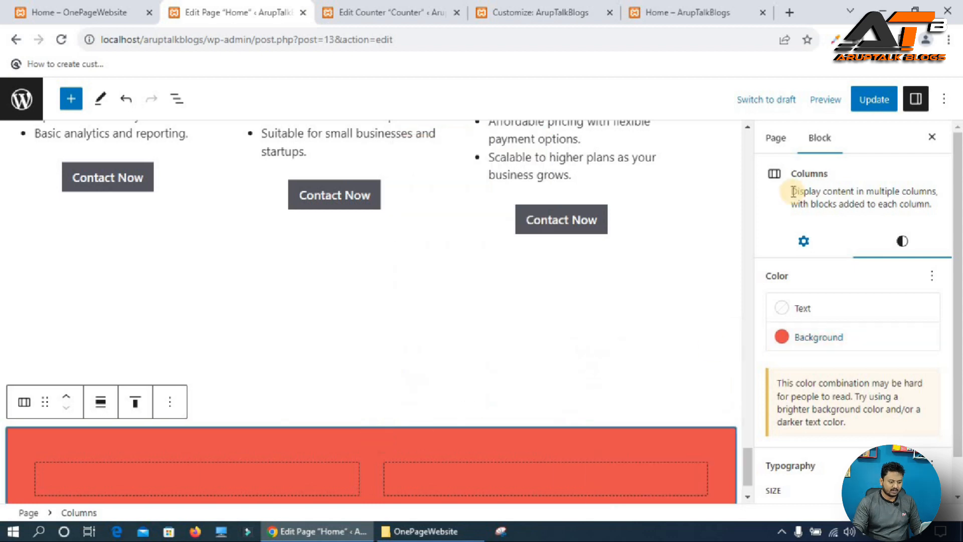
click(873, 111)
scroll(399, 394, down, 1)
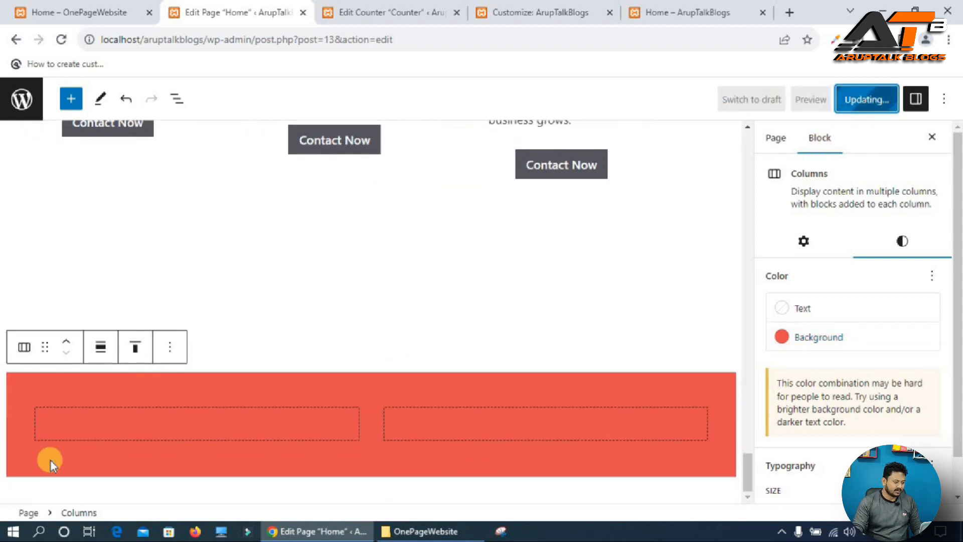
Copy the "Build Your New Website with ArupTalk" heading text from the reference site's contact section.
click(96, 11)
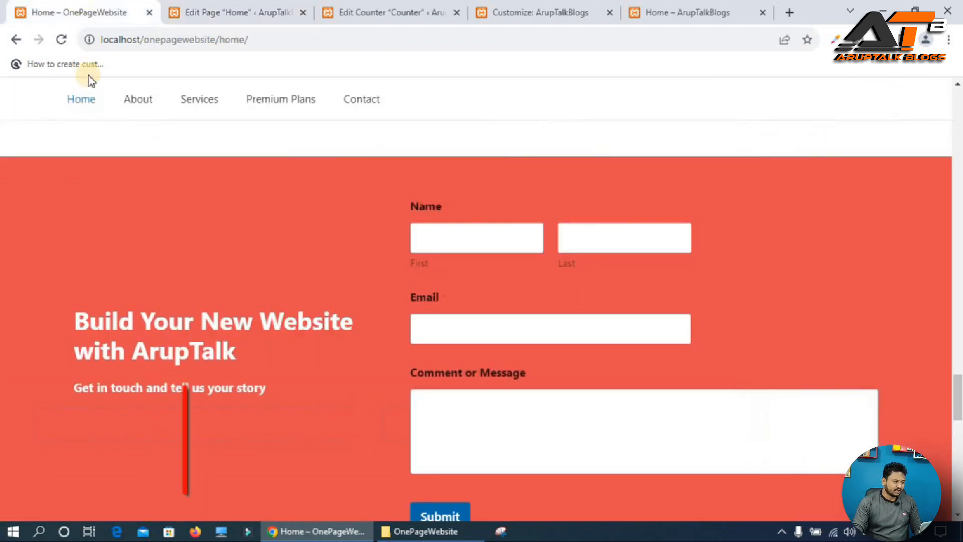
drag(75, 318, 282, 353)
key(ctrl+c)
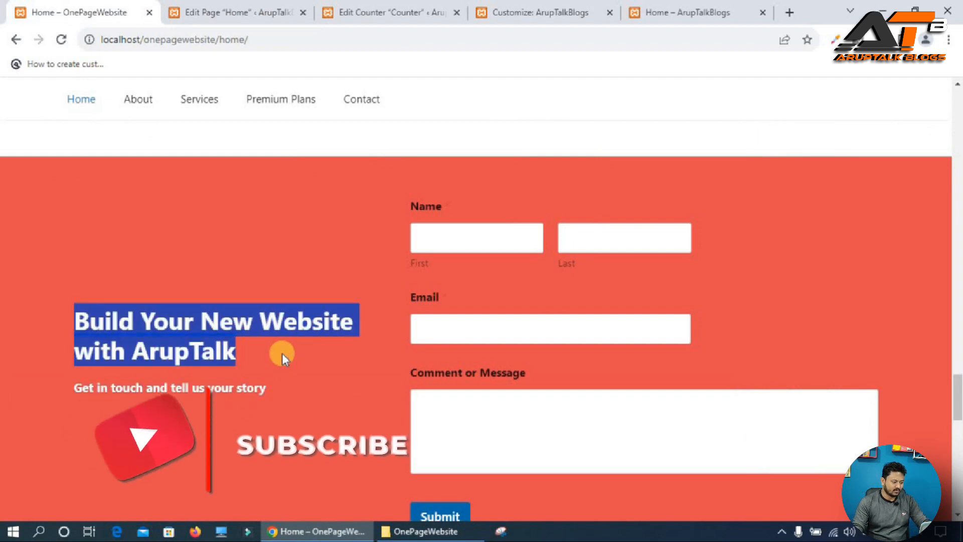
click(226, 11)
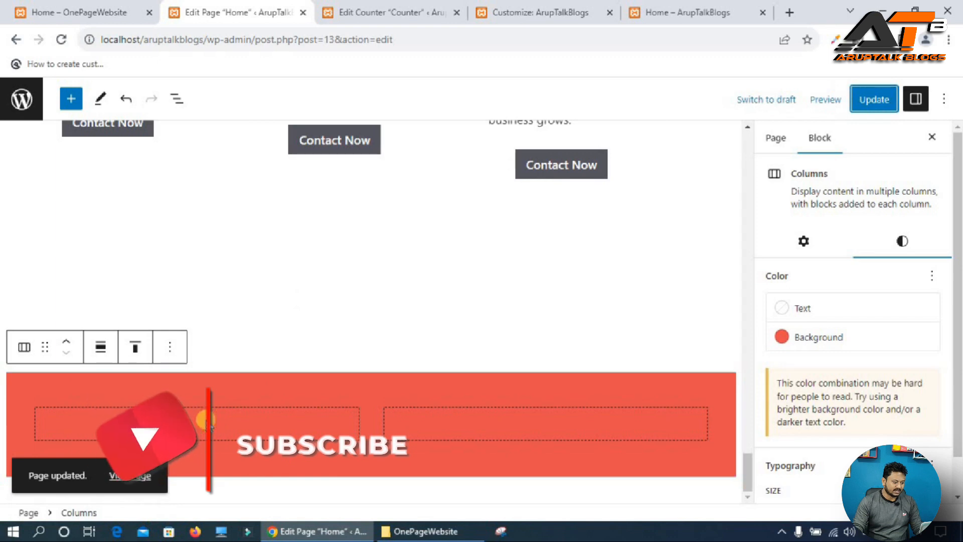
Add a Heading block to the nested left column and paste the copied text into it.
click(200, 429)
click(200, 424)
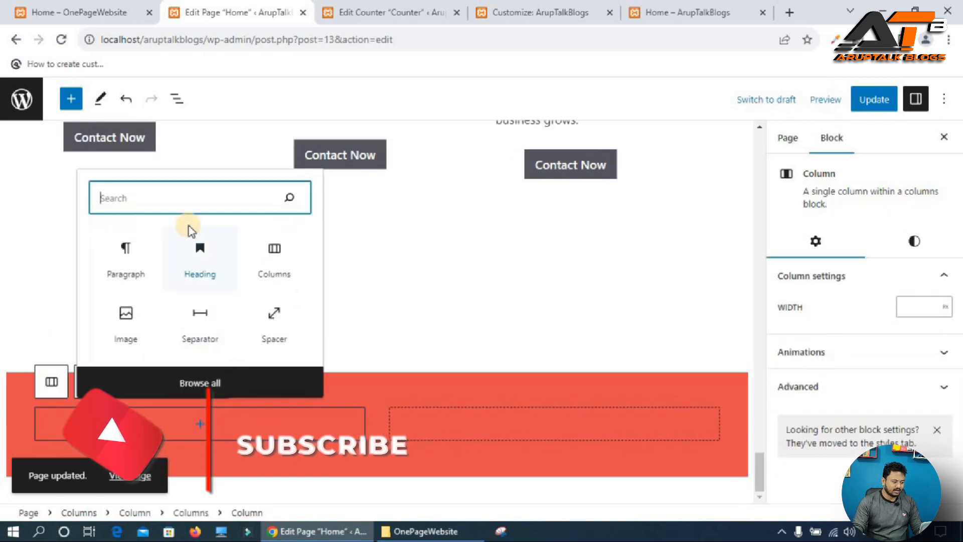
click(201, 257)
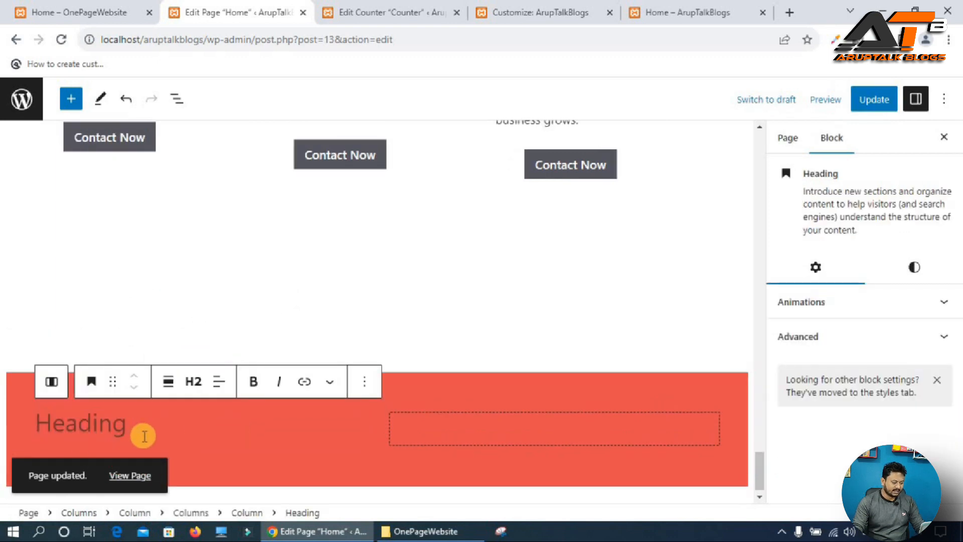
key(ctrl+v)
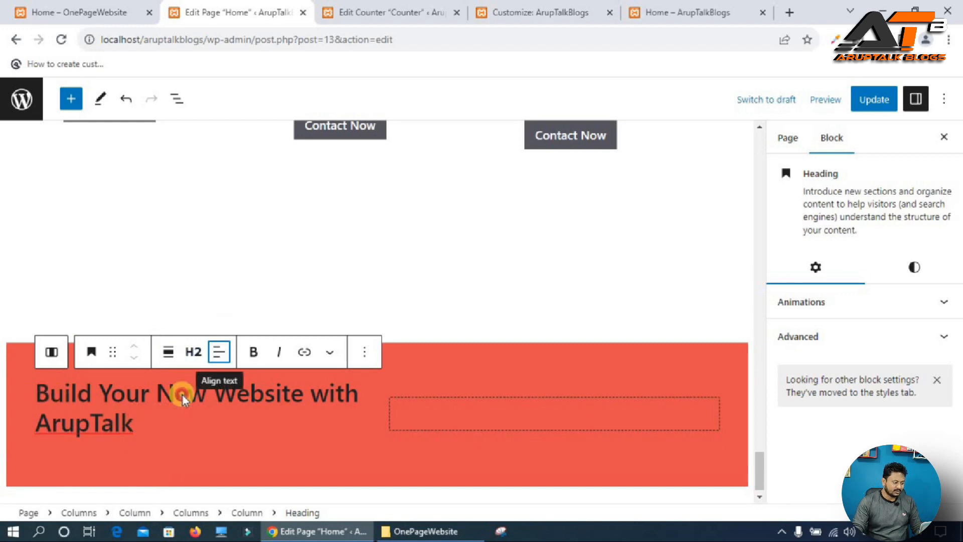
Set the pasted heading's text color to the white theme color.
click(257, 404)
click(181, 395)
triple_click(182, 395)
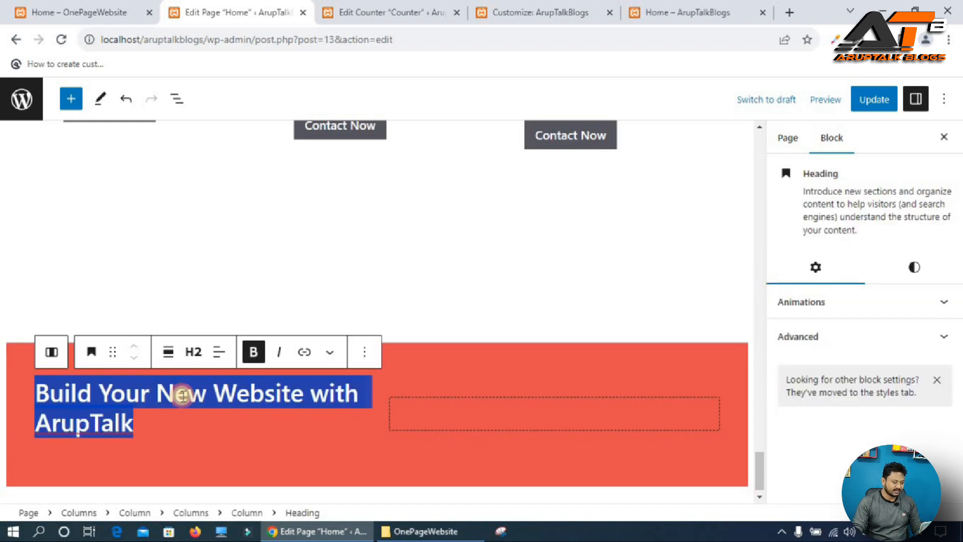
click(912, 267)
click(803, 335)
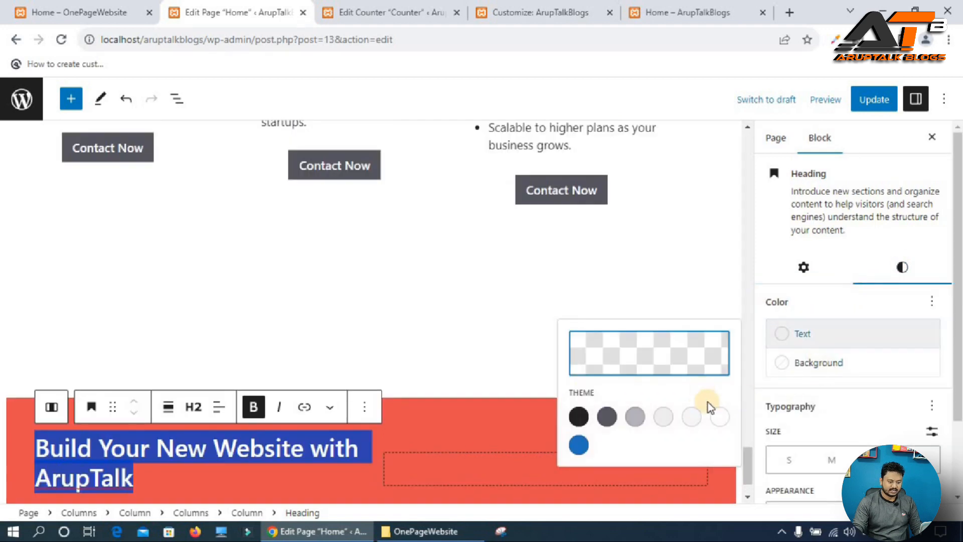
click(699, 417)
click(211, 490)
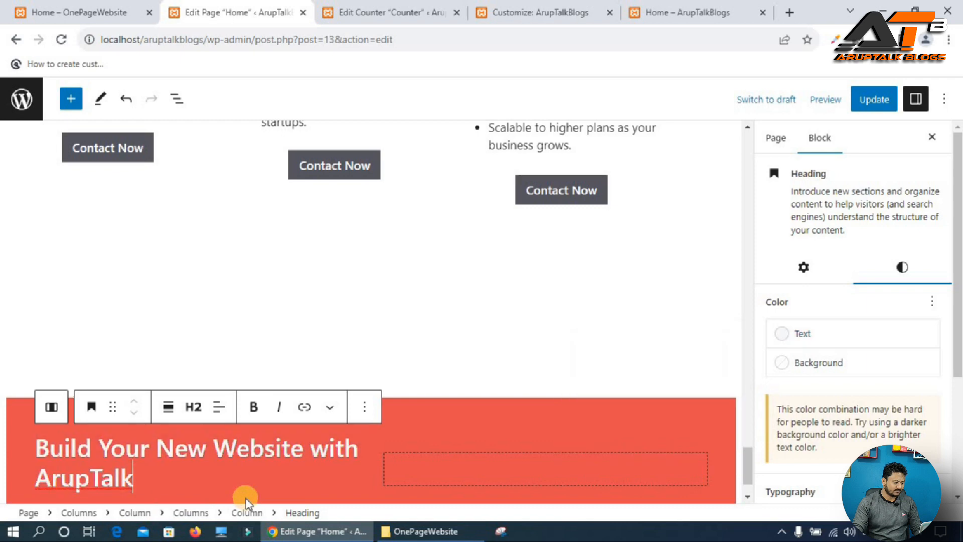
Copy the "Get in touch and tell us your story" subtitle from the reference site and paste it into a new paragraph below the heading.
scroll(246, 499, down, 1)
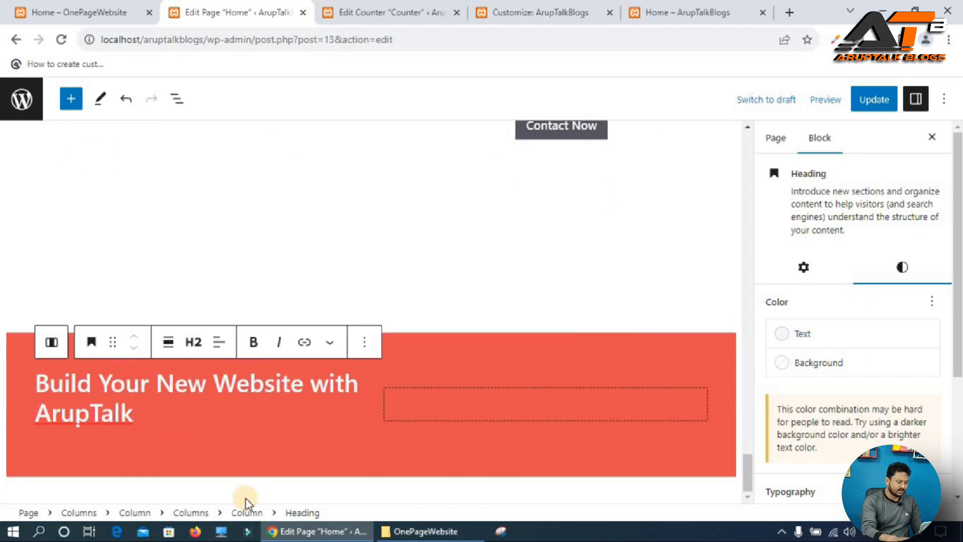
key(Return)
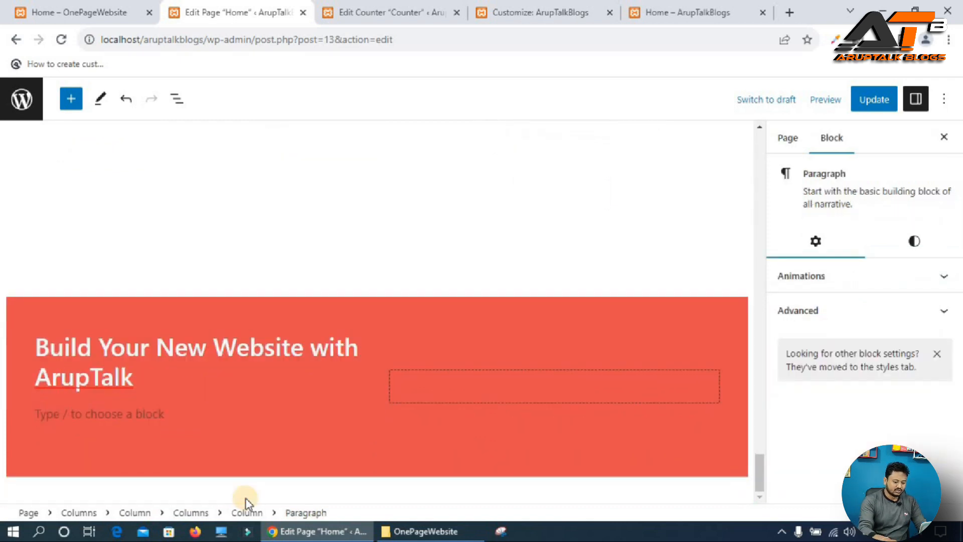
click(95, 11)
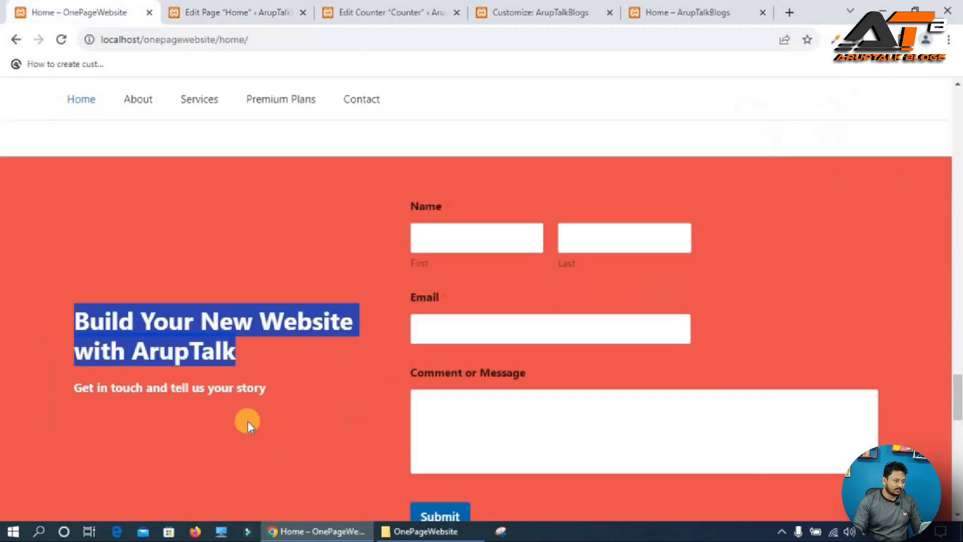
triple_click(89, 389)
key(ctrl+c)
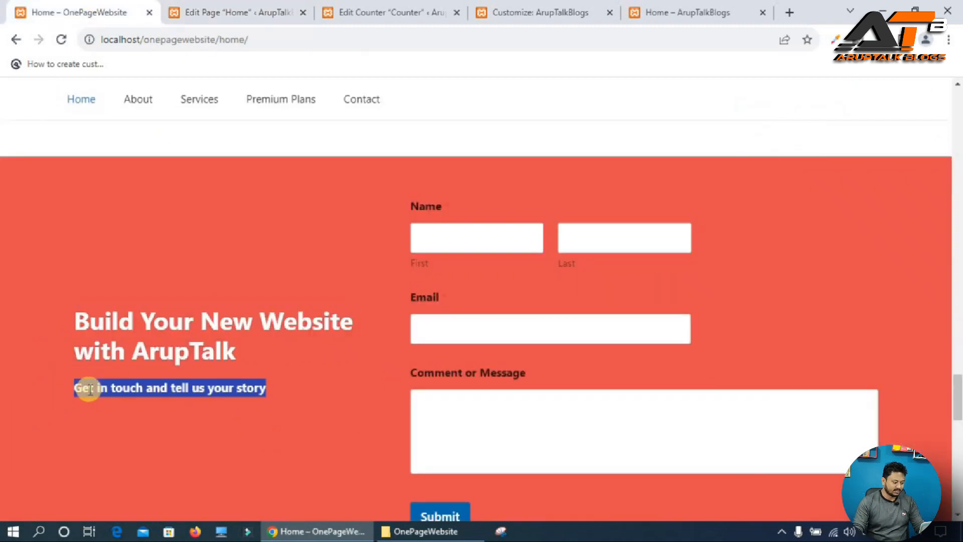
click(206, 11)
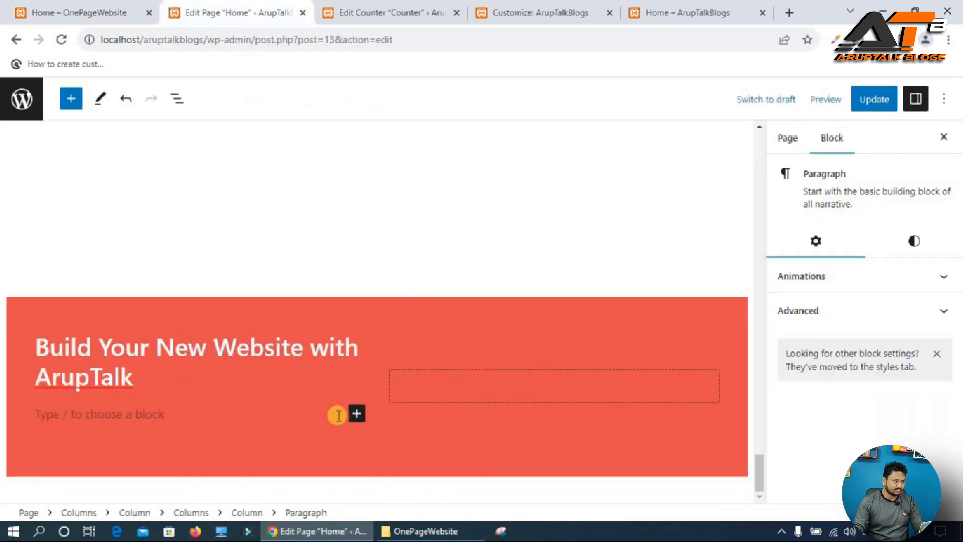
key(ctrl+v)
Set the subtitle paragraph's text color to the white theme color and update the page.
triple_click(130, 407)
click(914, 241)
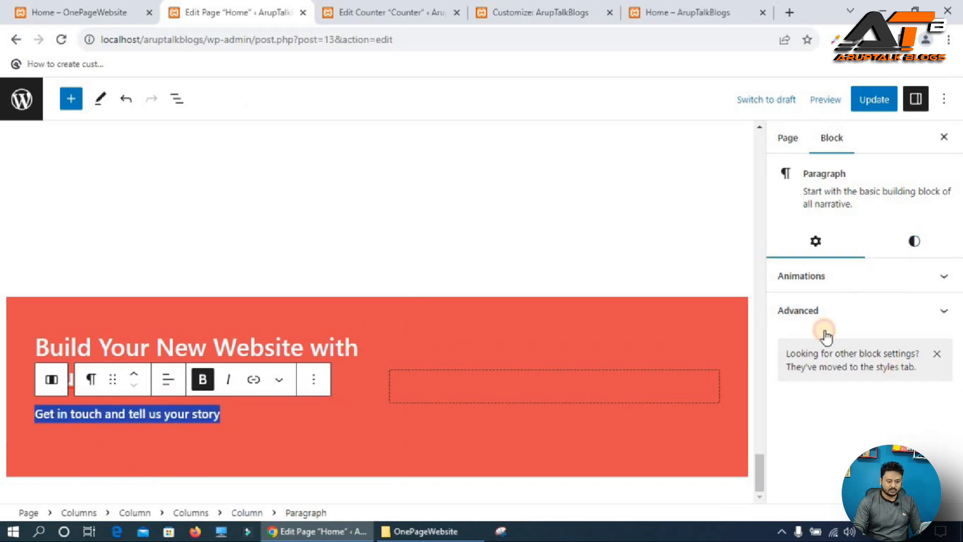
click(835, 314)
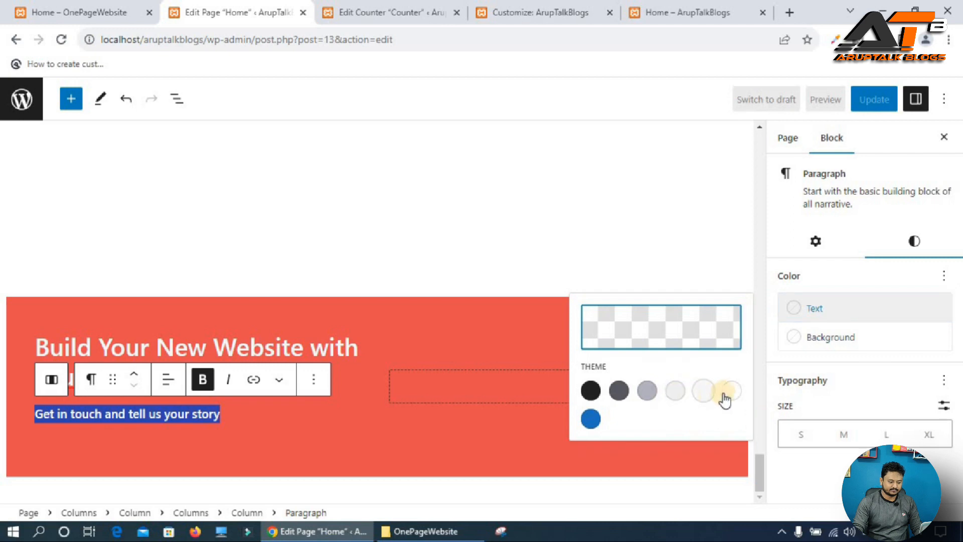
click(725, 394)
click(880, 99)
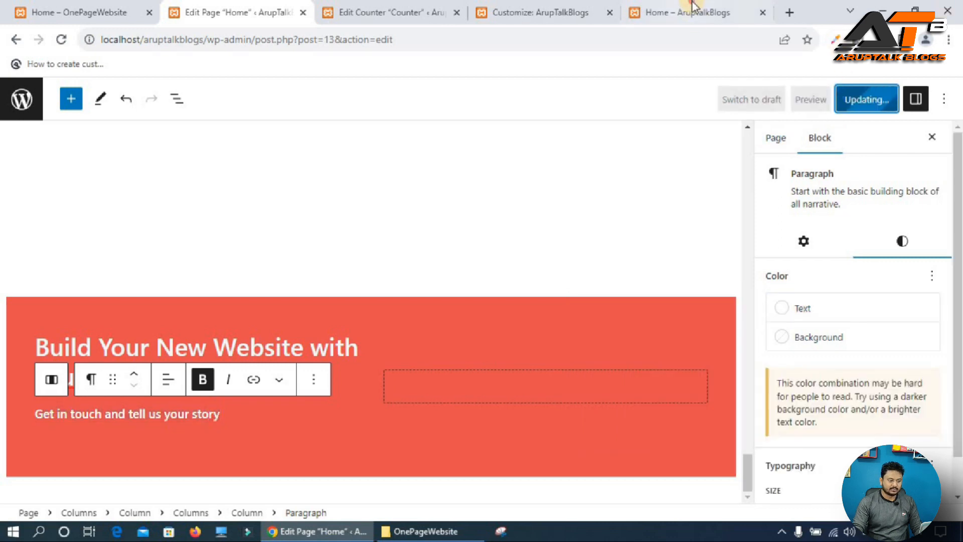
Compare the live home page's contact section with the reference site's contact section.
click(687, 12)
click(61, 40)
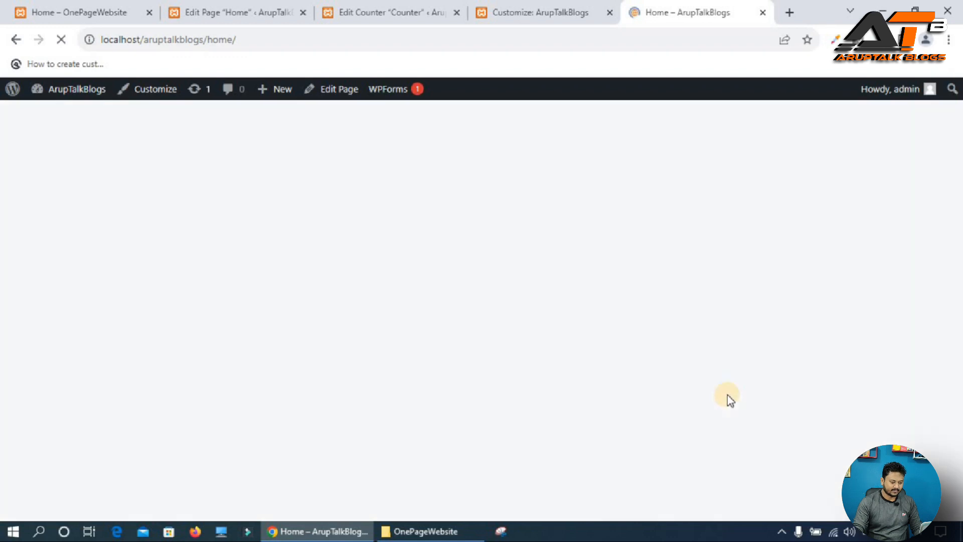
scroll(466, 359, down, 6)
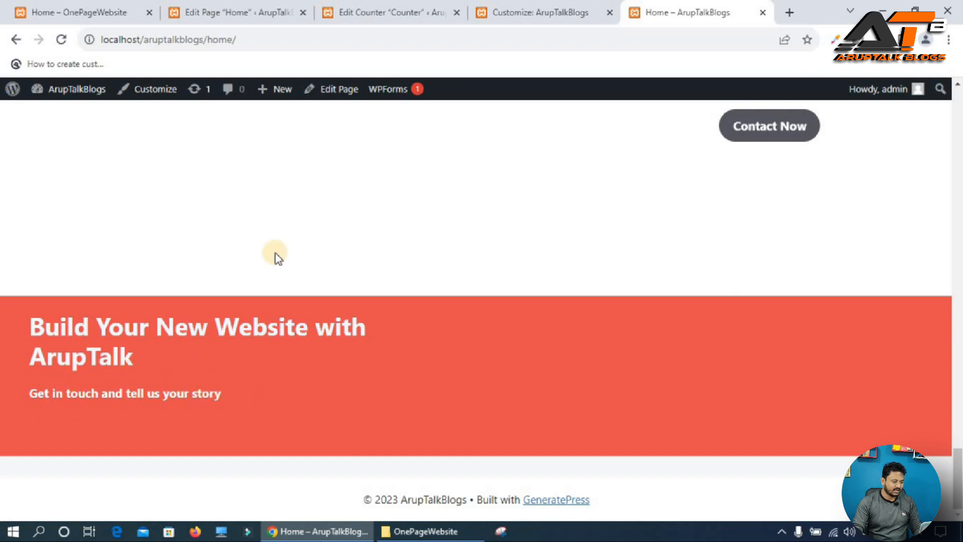
click(34, 16)
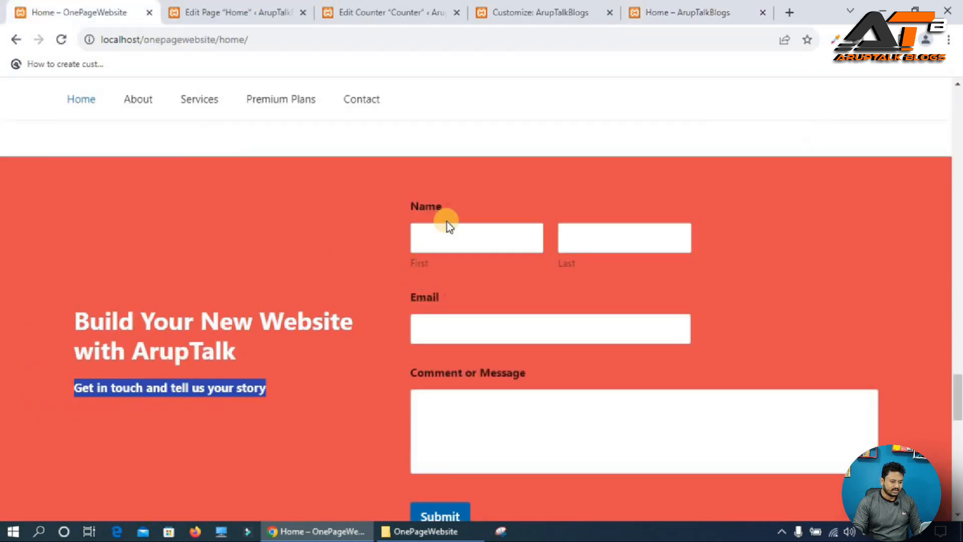
scroll(461, 309, down, 2)
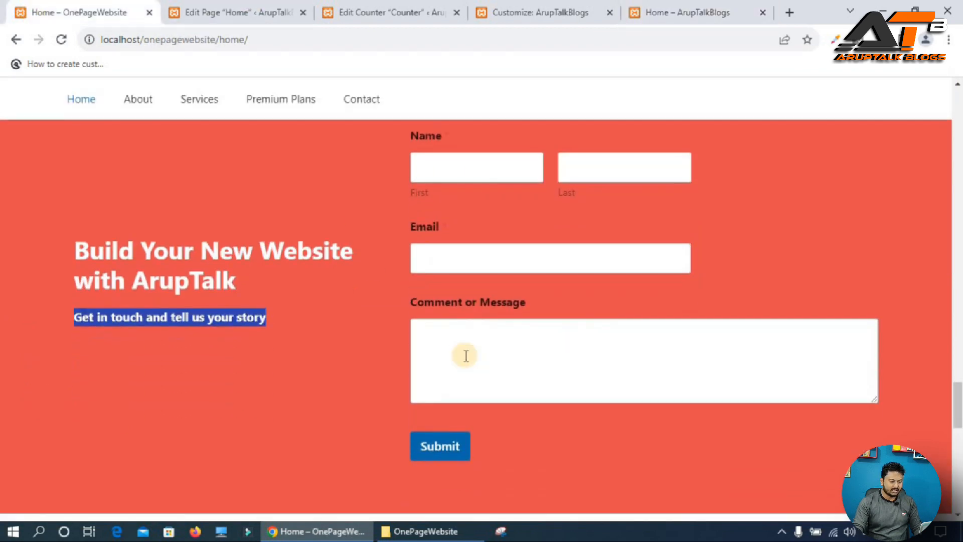
click(236, 12)
click(421, 15)
click(576, 12)
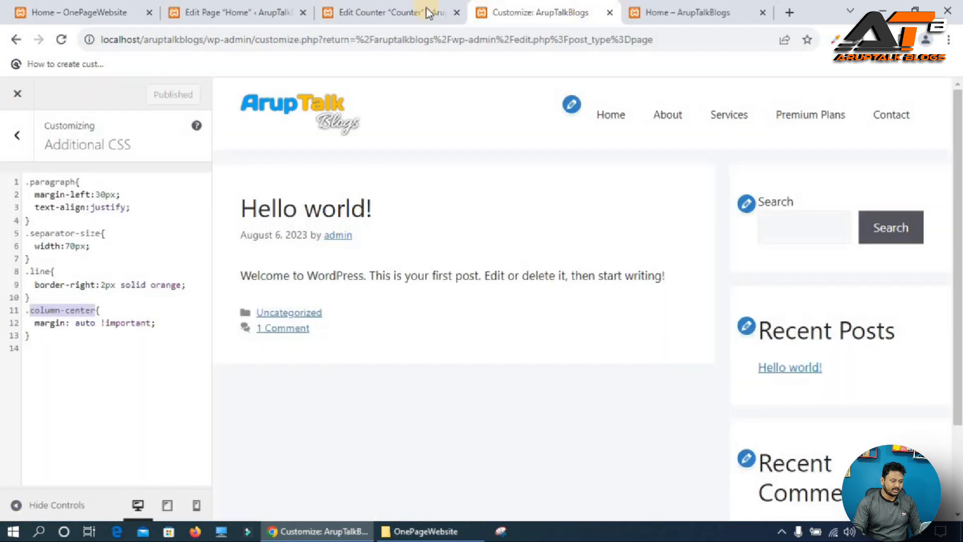
click(358, 7)
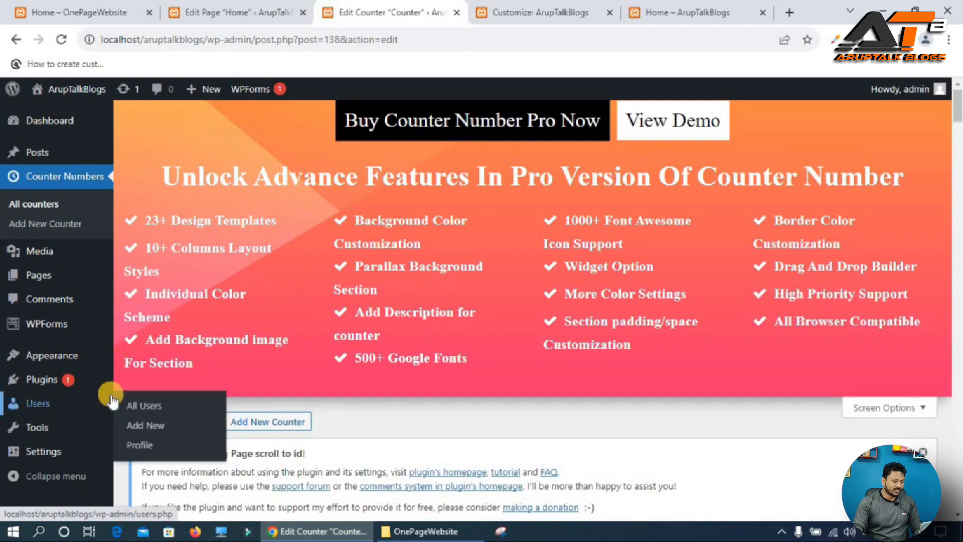
Create a new WPForms form named Contact from the Simple Contact Form template, save it and close the builder.
scroll(74, 419, down, 5)
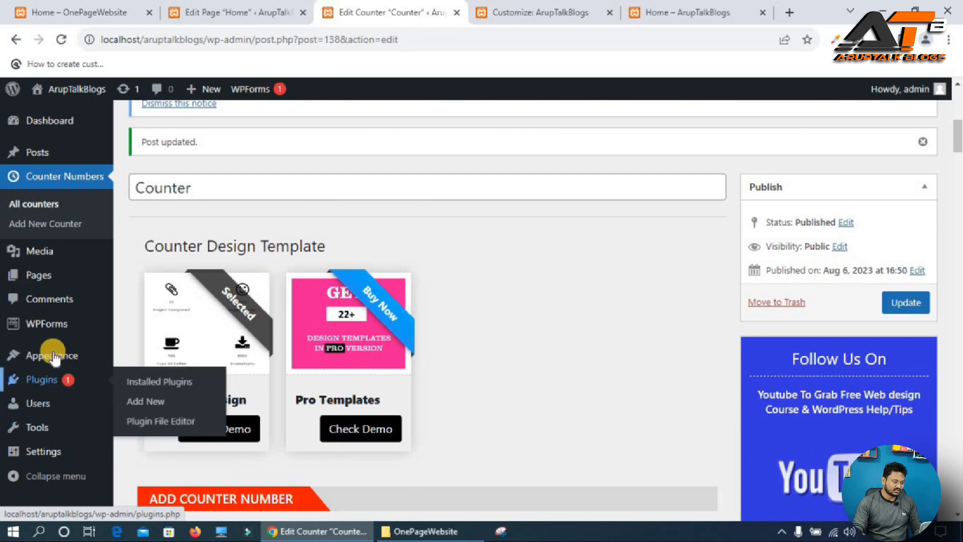
mouse_move(57, 328)
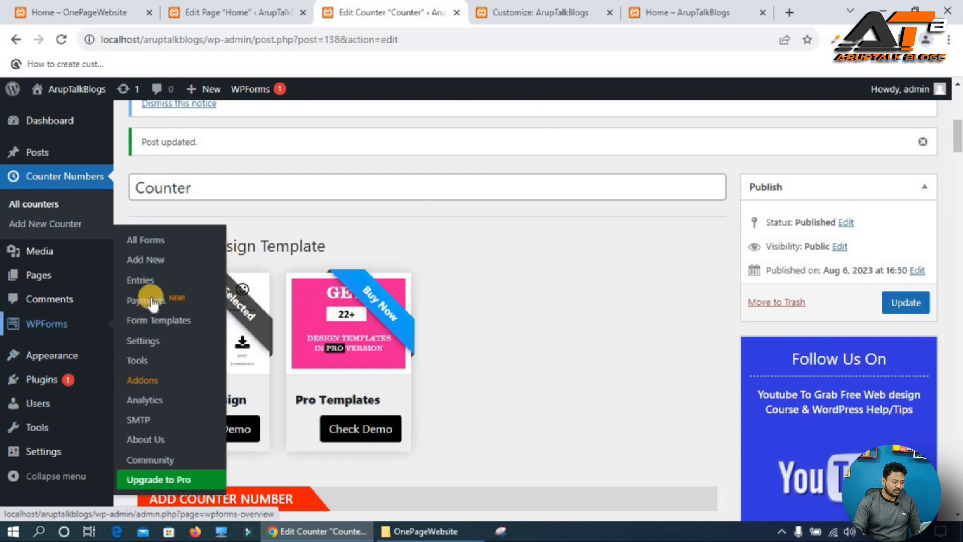
click(158, 268)
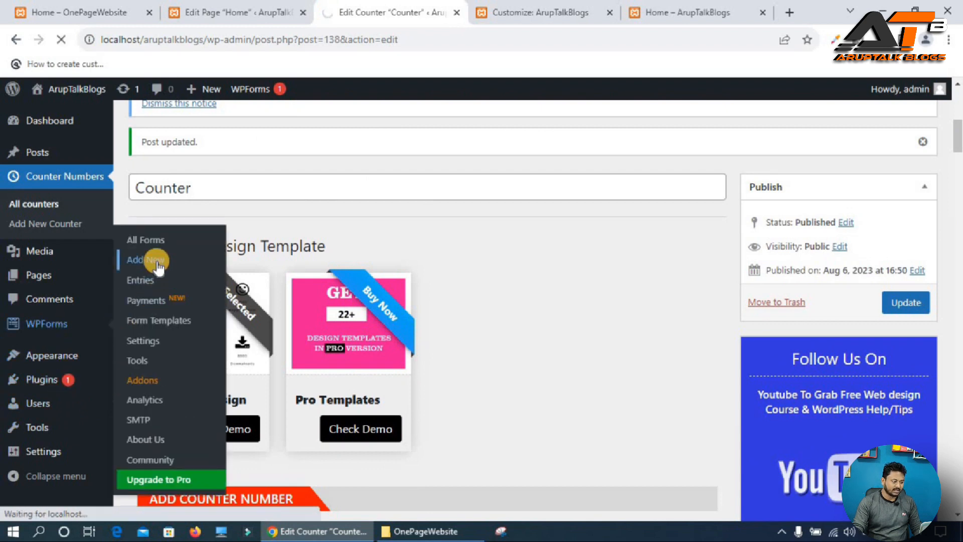
click(334, 189)
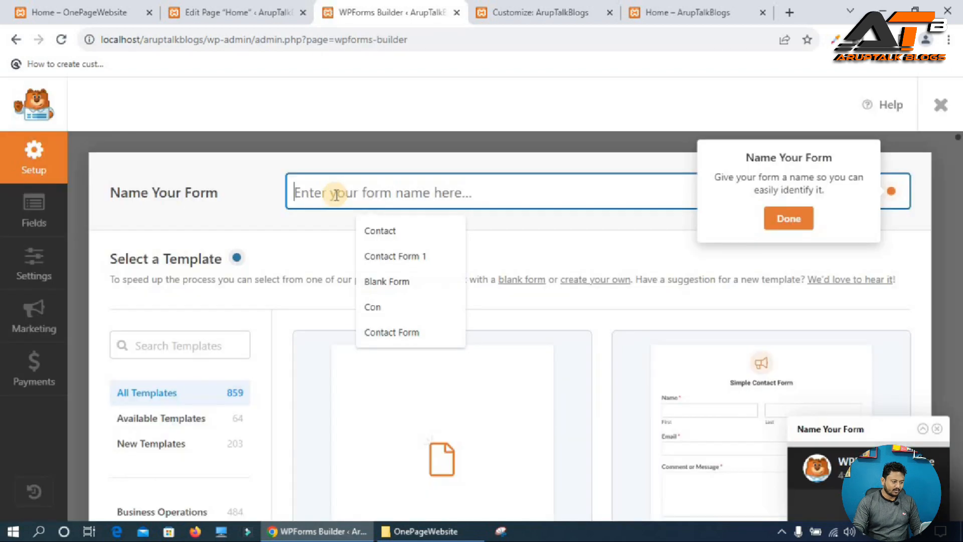
click(393, 224)
scroll(390, 270, down, 5)
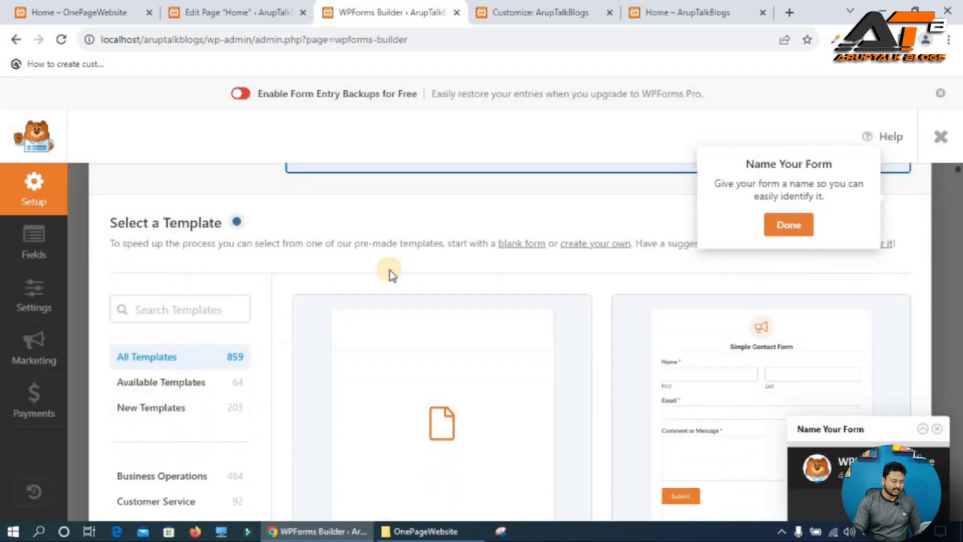
mouse_move(585, 320)
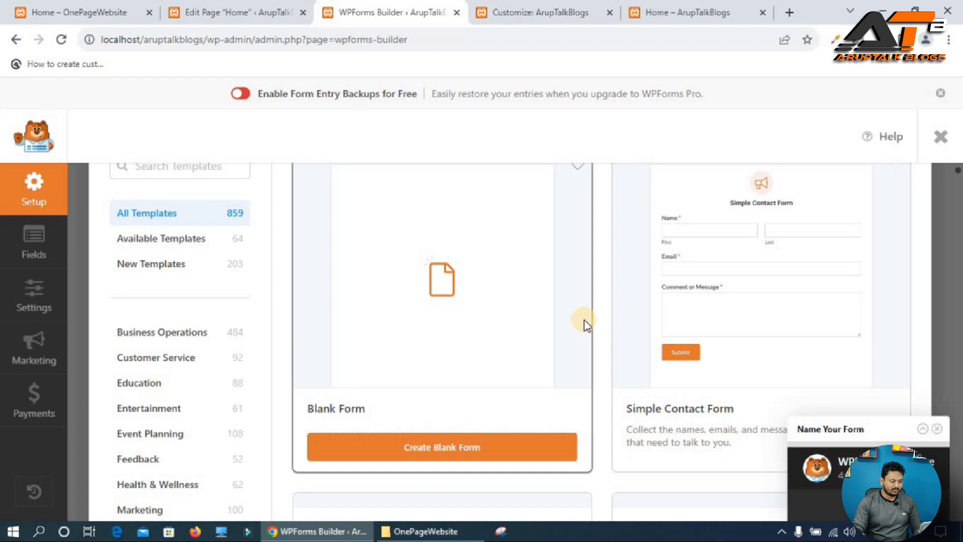
mouse_move(705, 250)
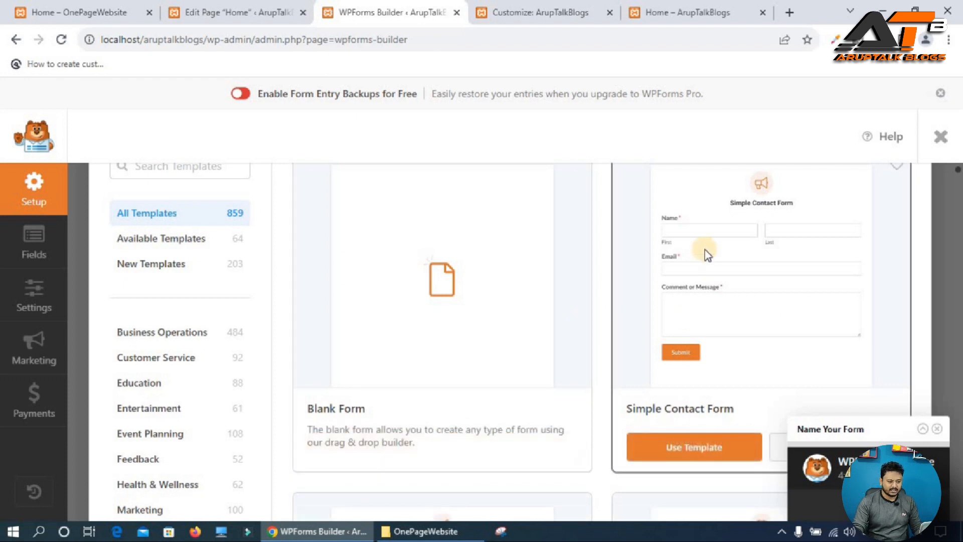
click(678, 444)
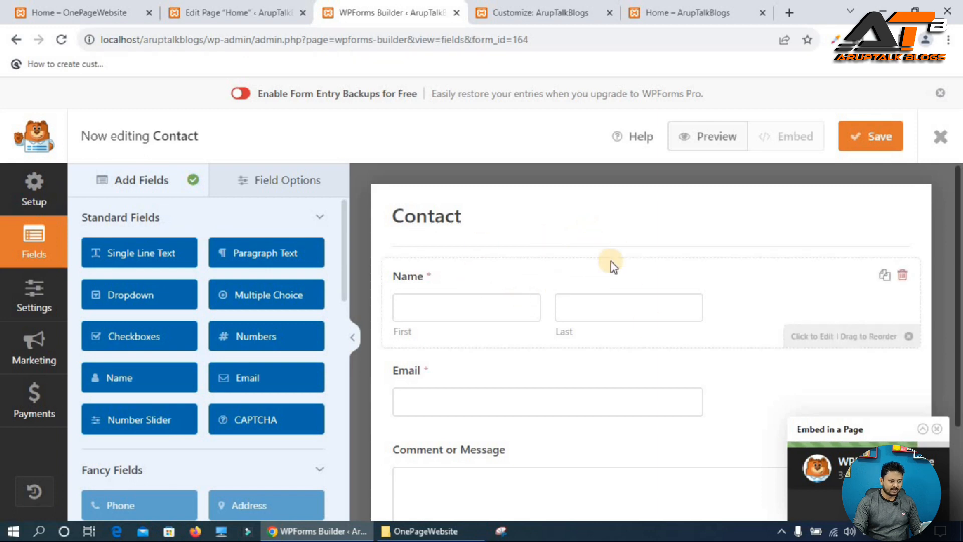
click(870, 143)
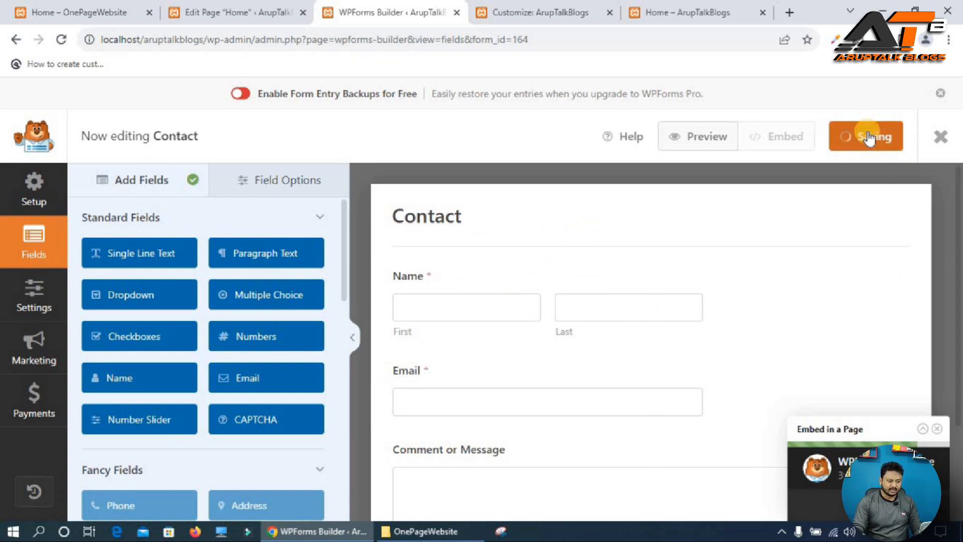
click(939, 138)
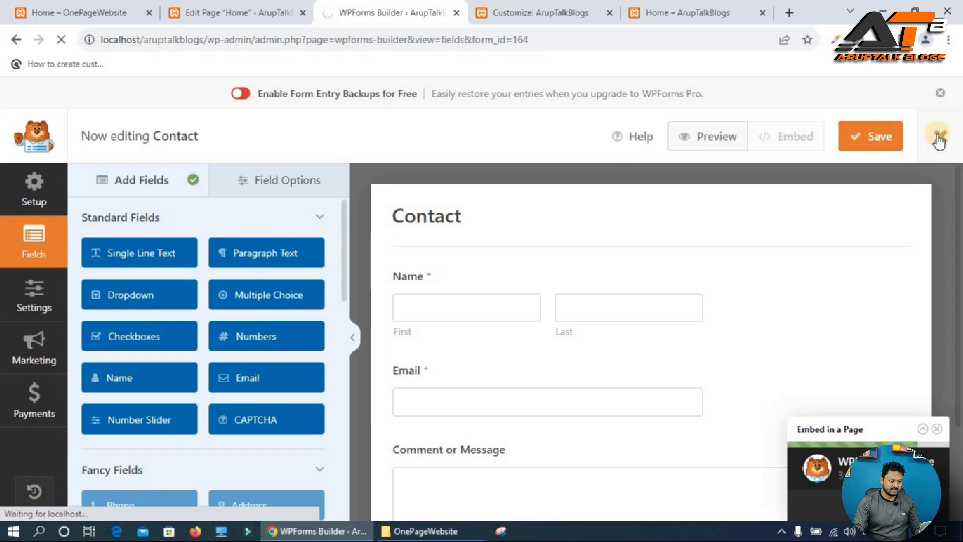
Copy the Contact form's shortcode [wpforms id="164"] and add it in a Shortcode block in the nested right column.
scroll(345, 406, down, 3)
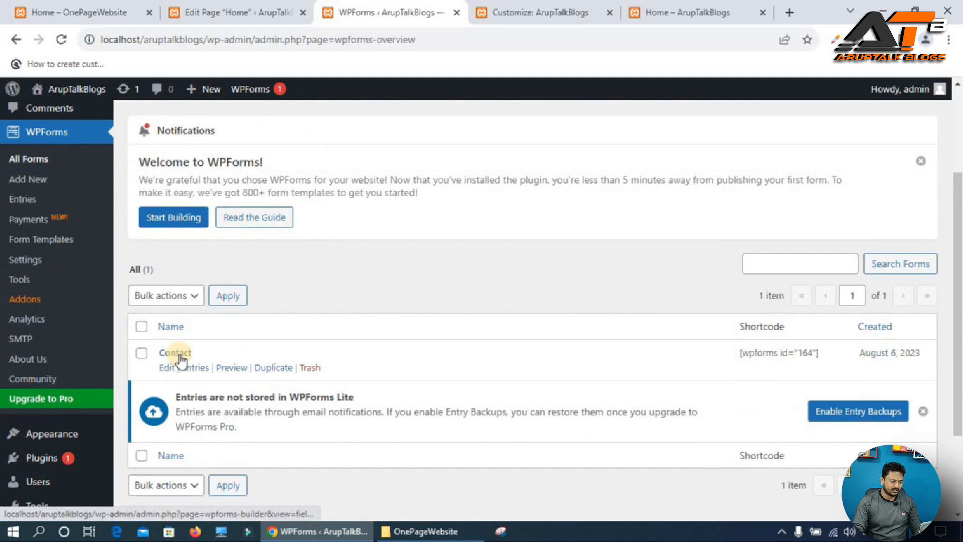
triple_click(763, 353)
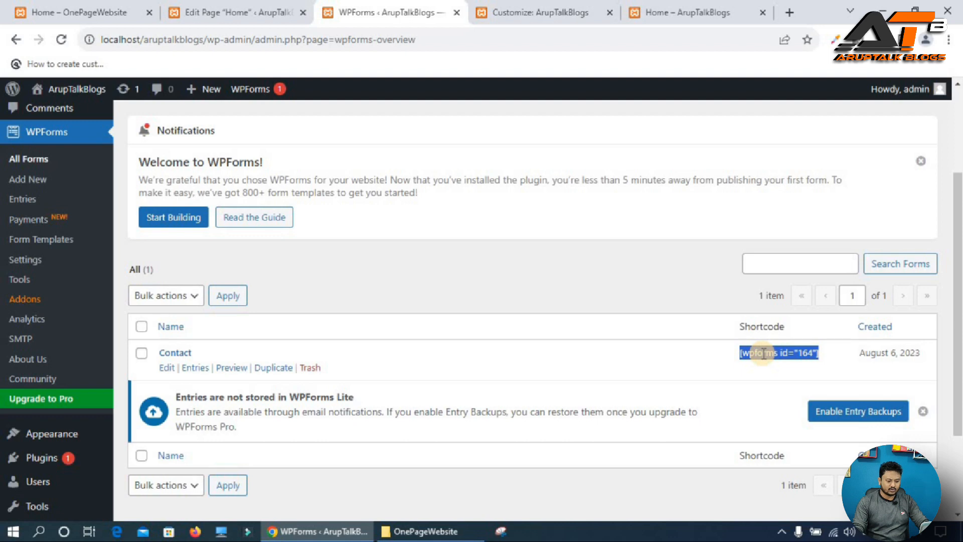
click(232, 12)
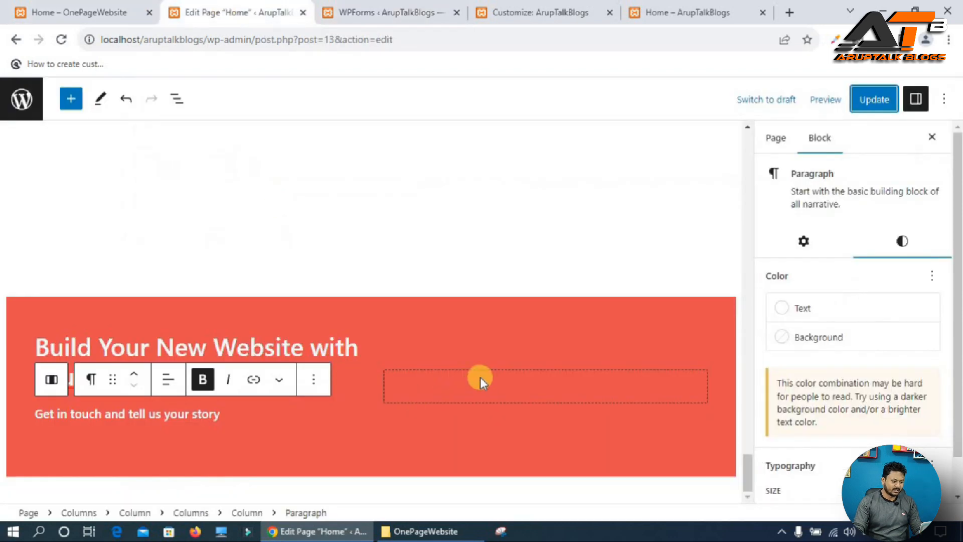
click(525, 396)
click(552, 388)
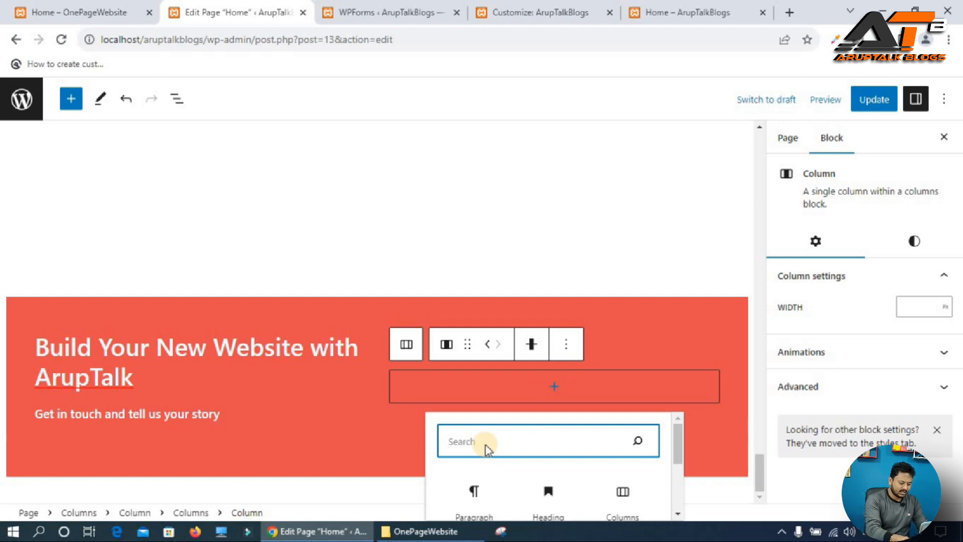
text(sho)
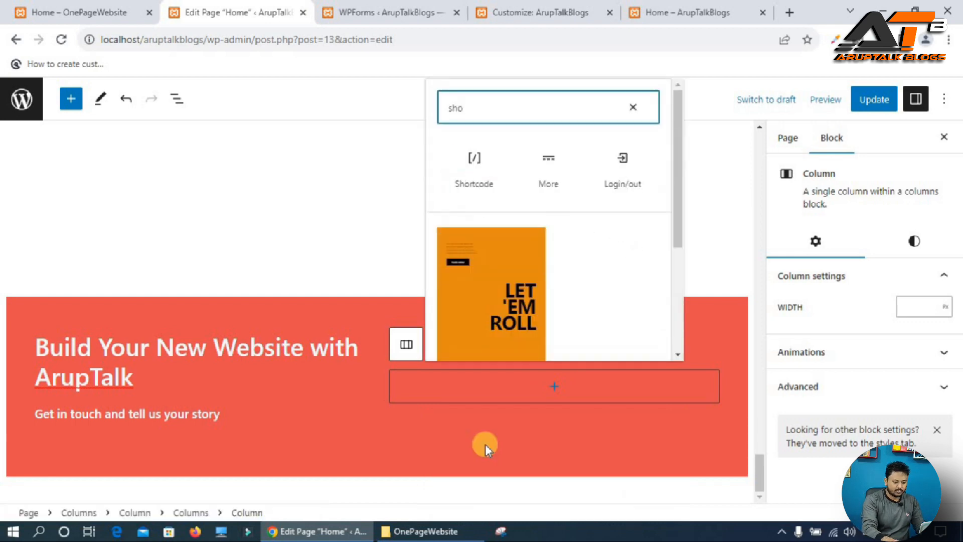
click(473, 159)
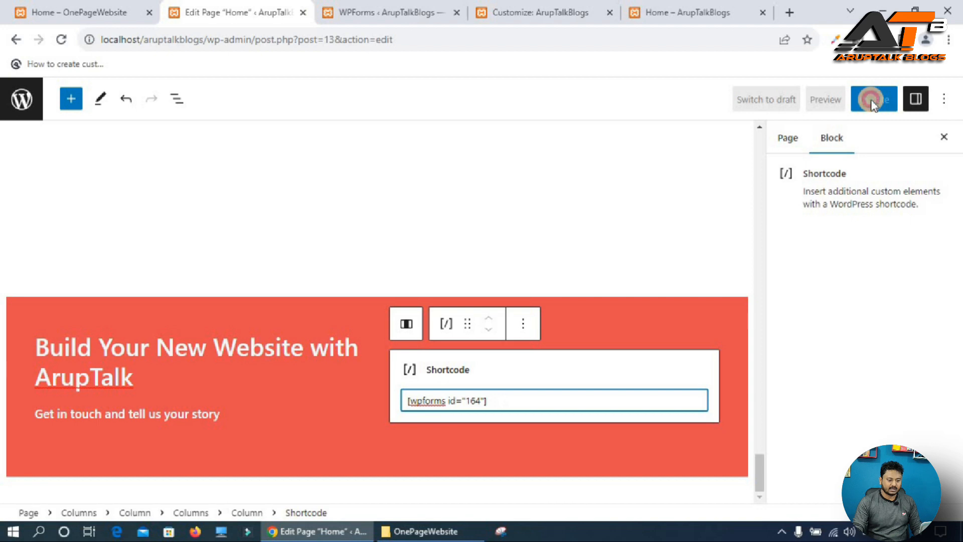
Check the contact section with the form on the live home page.
click(703, 13)
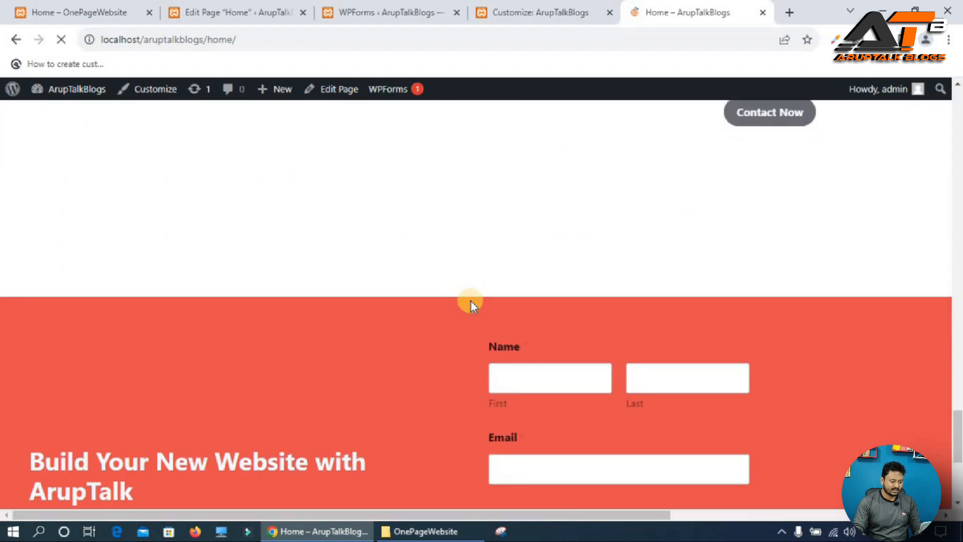
scroll(471, 302, down, 4)
scroll(473, 301, up, 3)
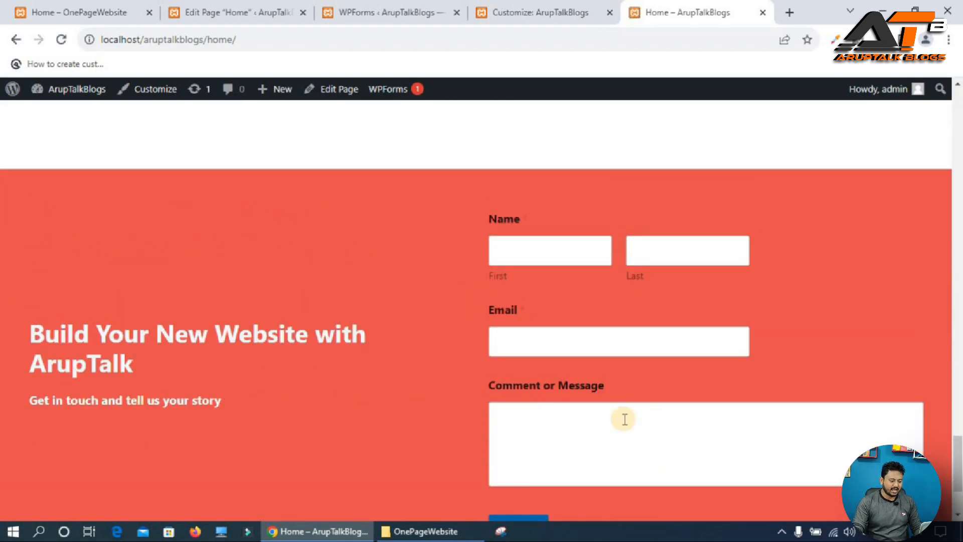
click(253, 7)
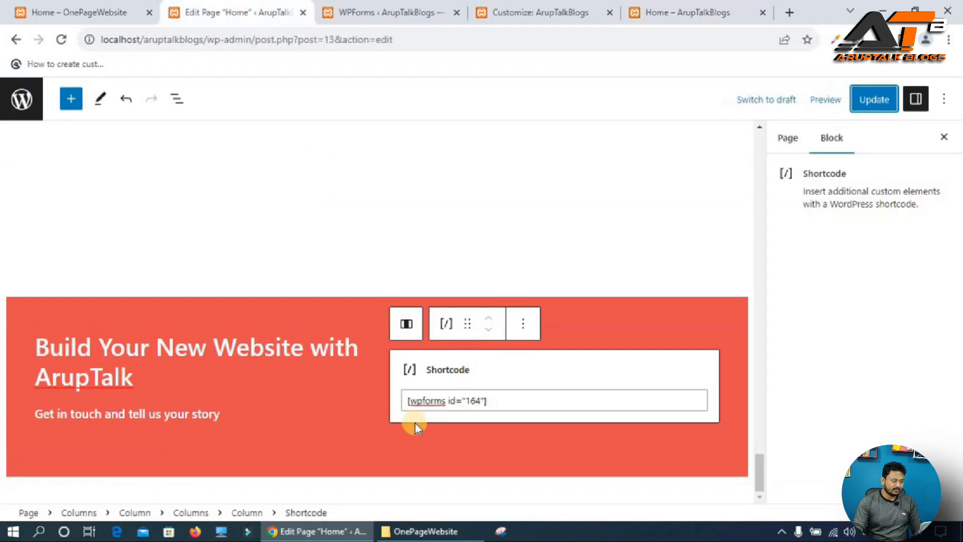
Give the contact section heading a Slide In Left animation.
triple_click(68, 349)
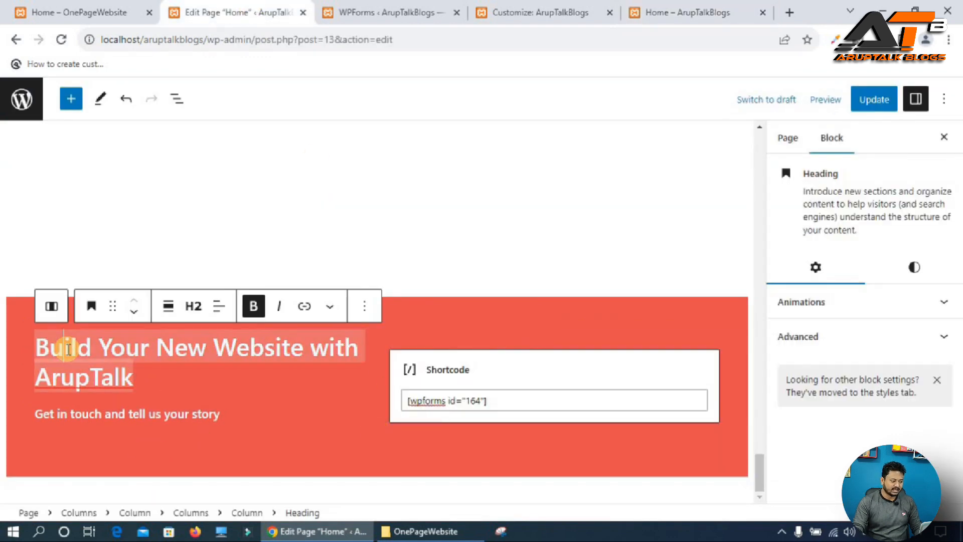
click(851, 310)
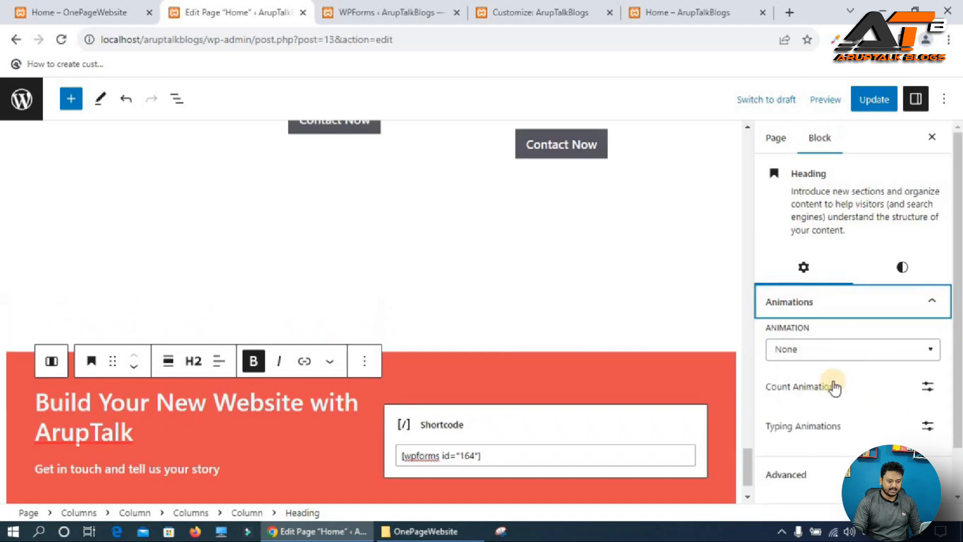
click(829, 358)
text(sli)
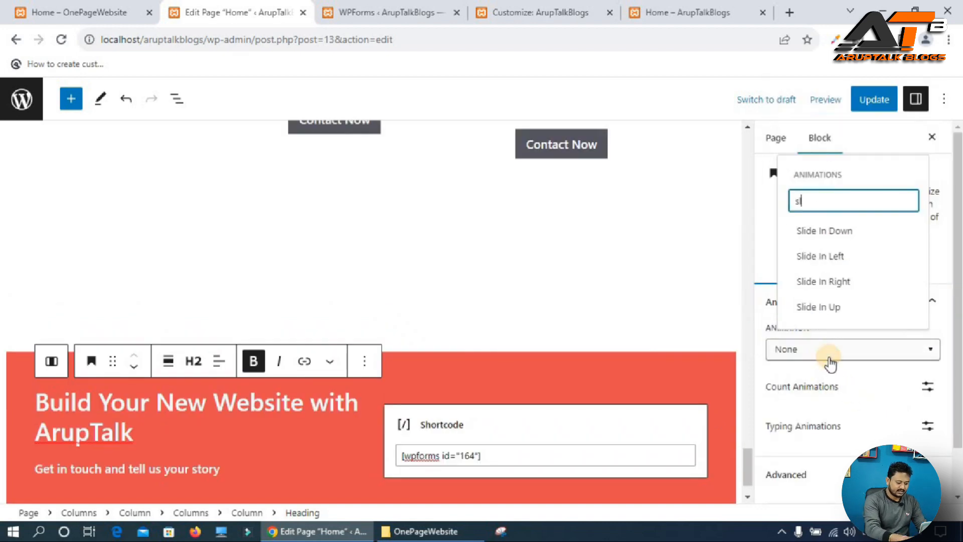
click(831, 257)
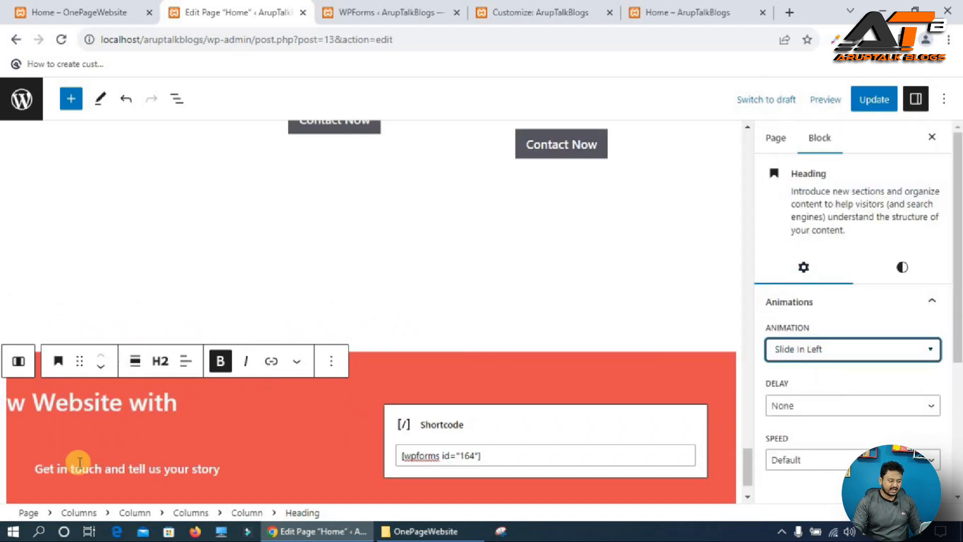
Add a slide-in animation to the subtitle paragraph below the heading and update the page.
click(120, 468)
click(858, 279)
click(806, 324)
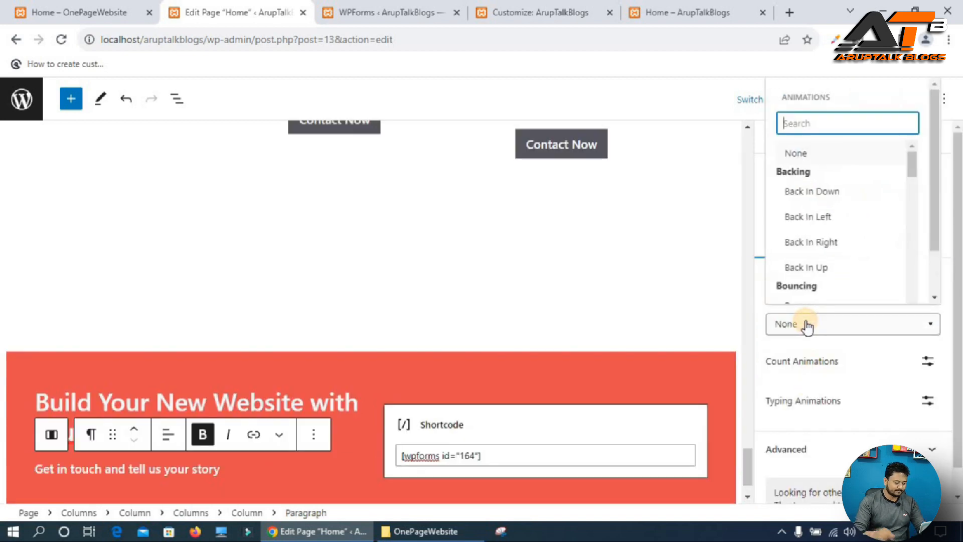
text(sl)
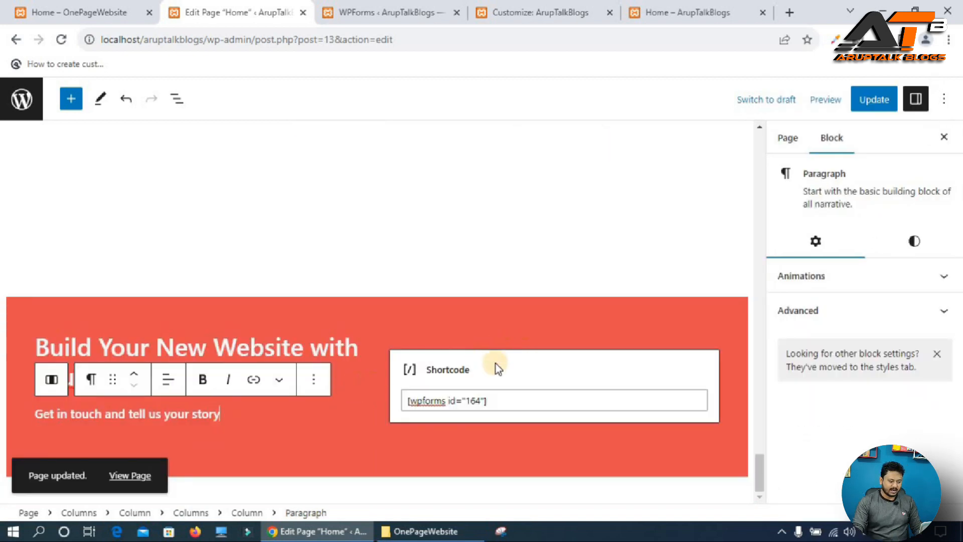
click(871, 98)
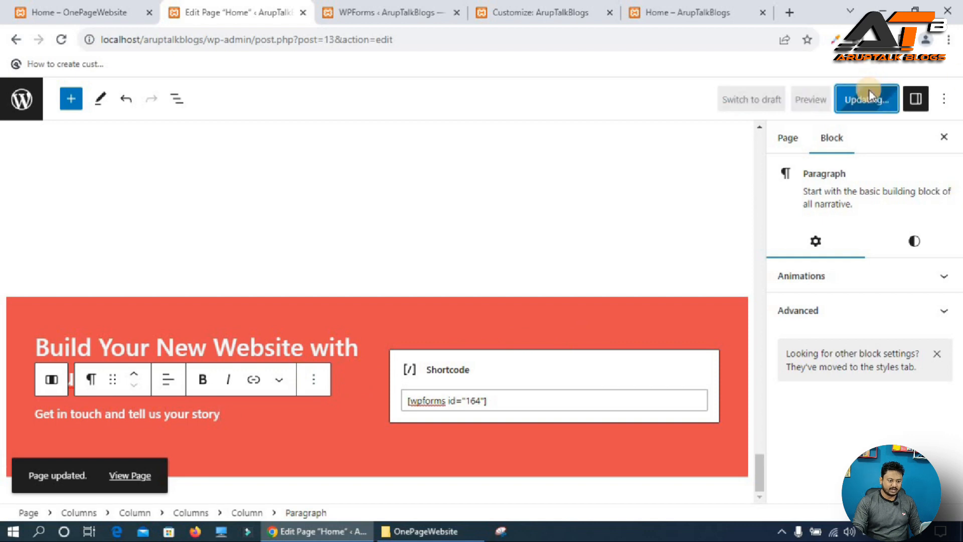
Reload the live home page and check the contact section and the page's other sections.
click(692, 9)
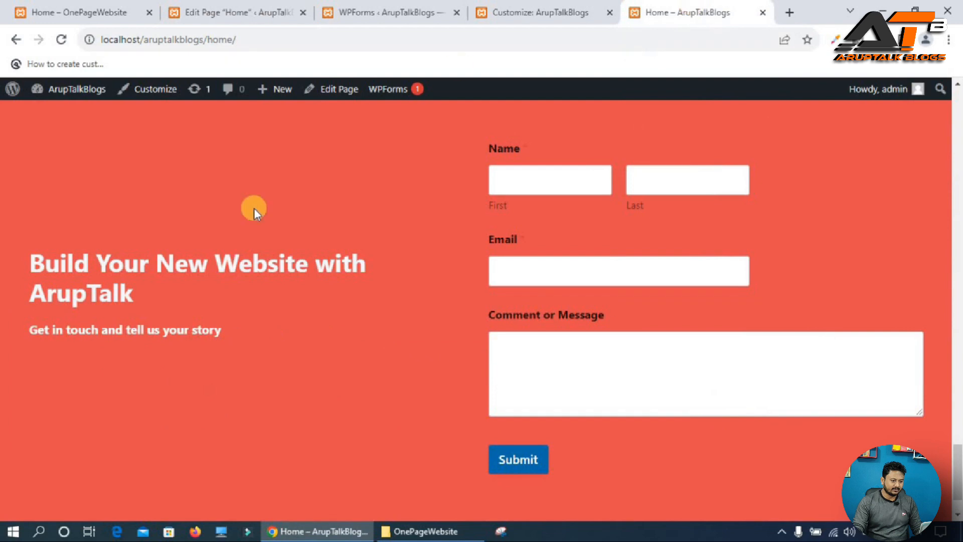
key(F5)
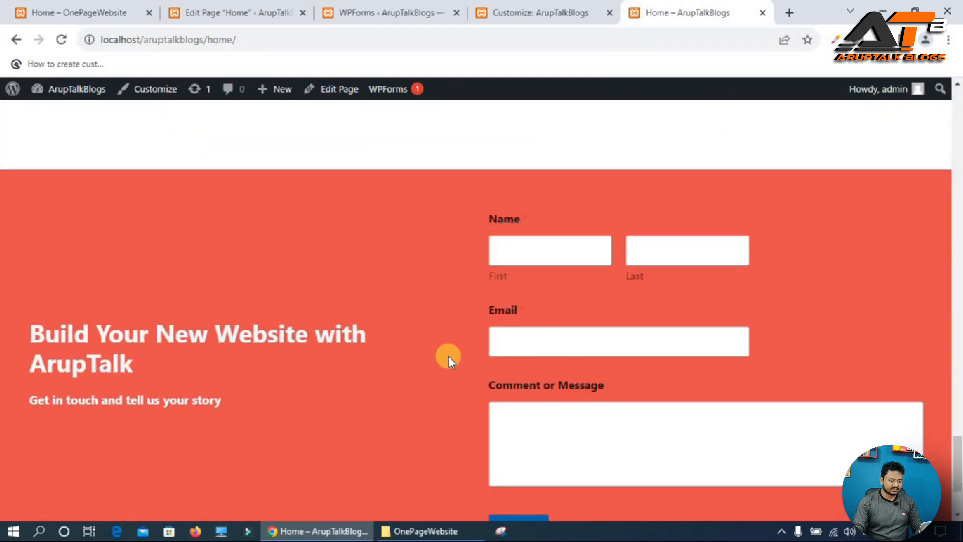
scroll(447, 356, up, 20)
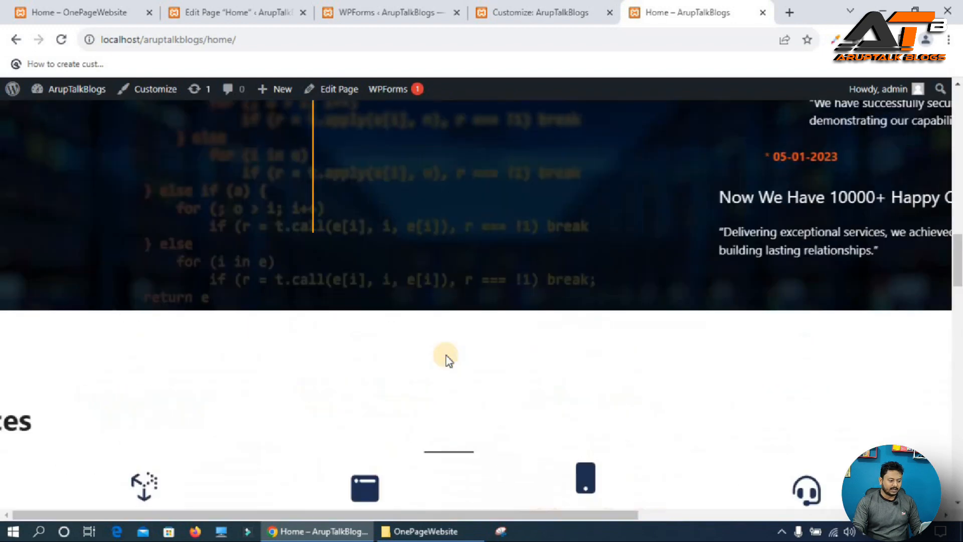
scroll(446, 355, up, 4)
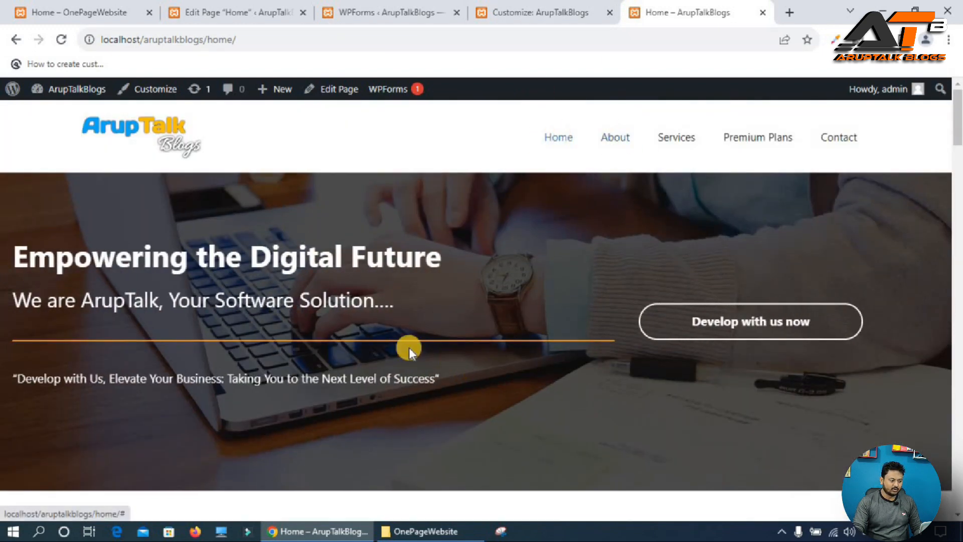
Set the contact section Columns block's HTML anchor to contact and update the page.
click(214, 7)
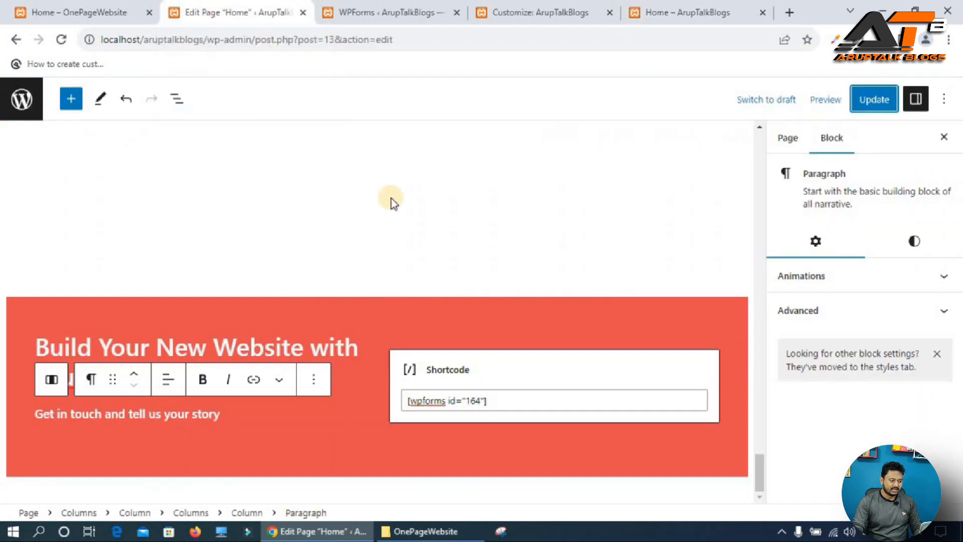
scroll(606, 234, up, 2)
scroll(607, 234, down, 2)
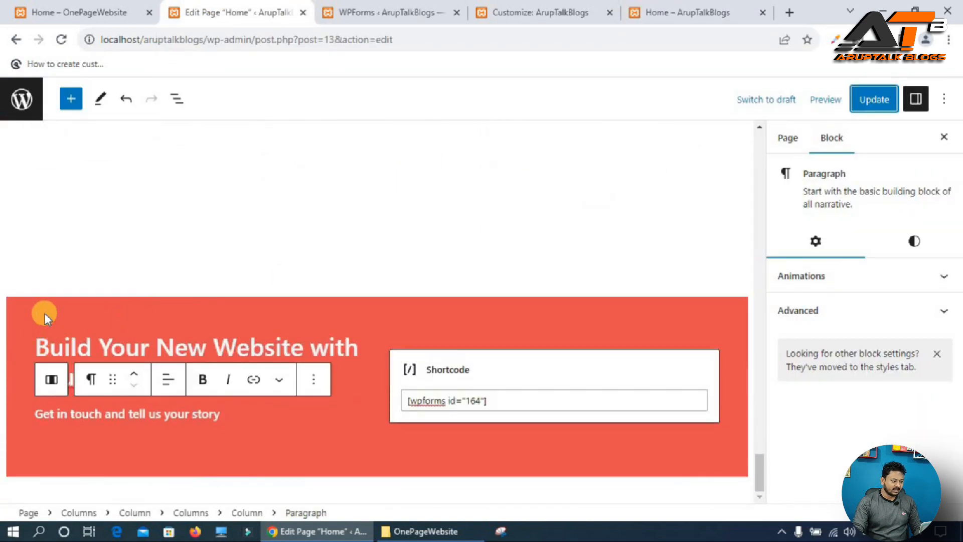
click(26, 312)
click(25, 307)
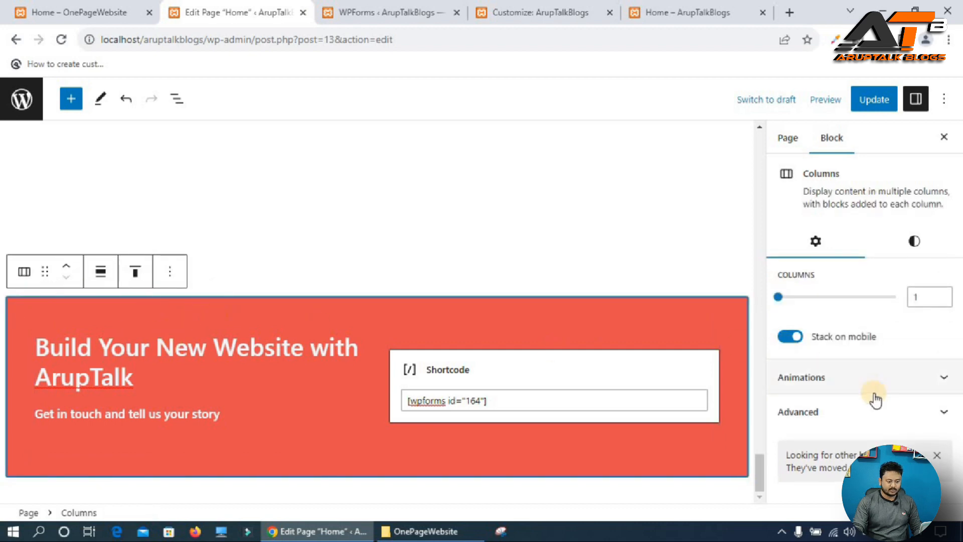
click(922, 414)
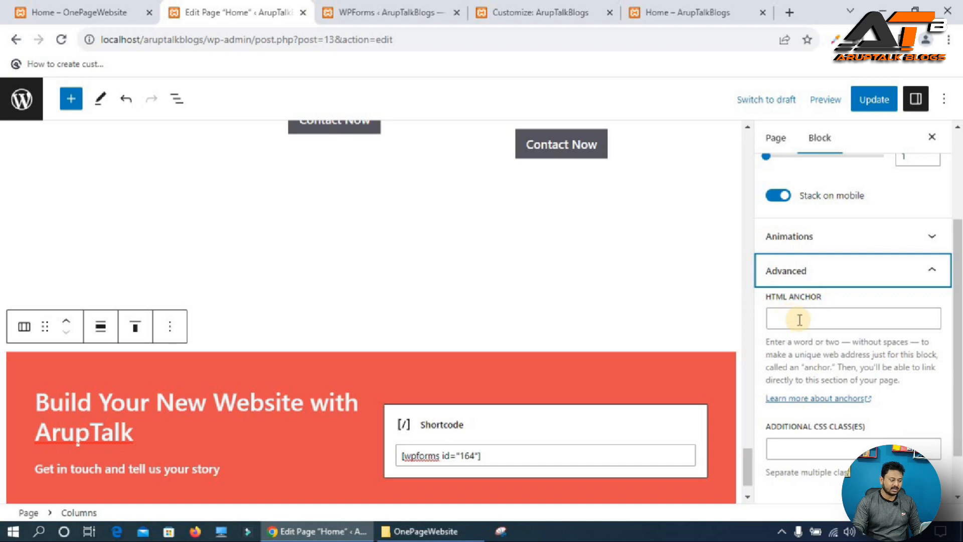
click(799, 320)
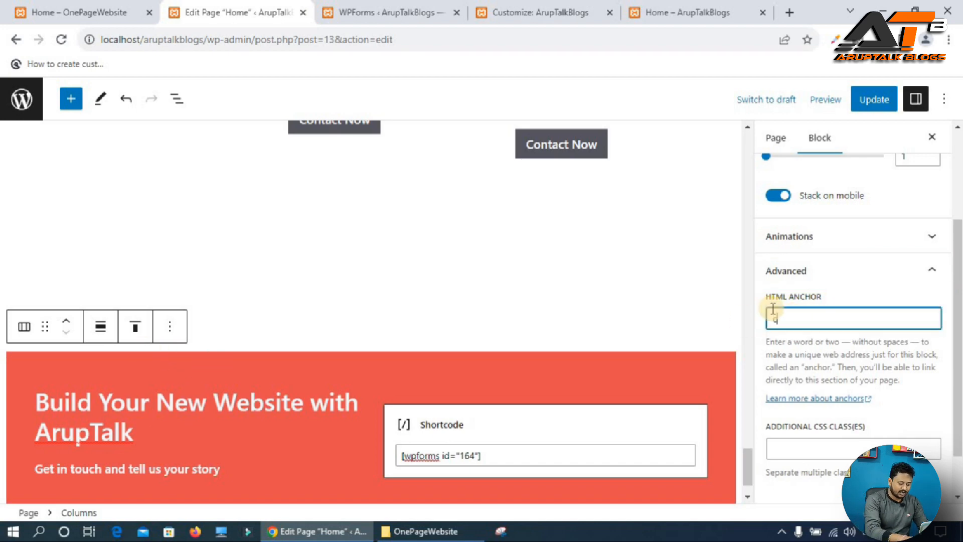
text(cont)
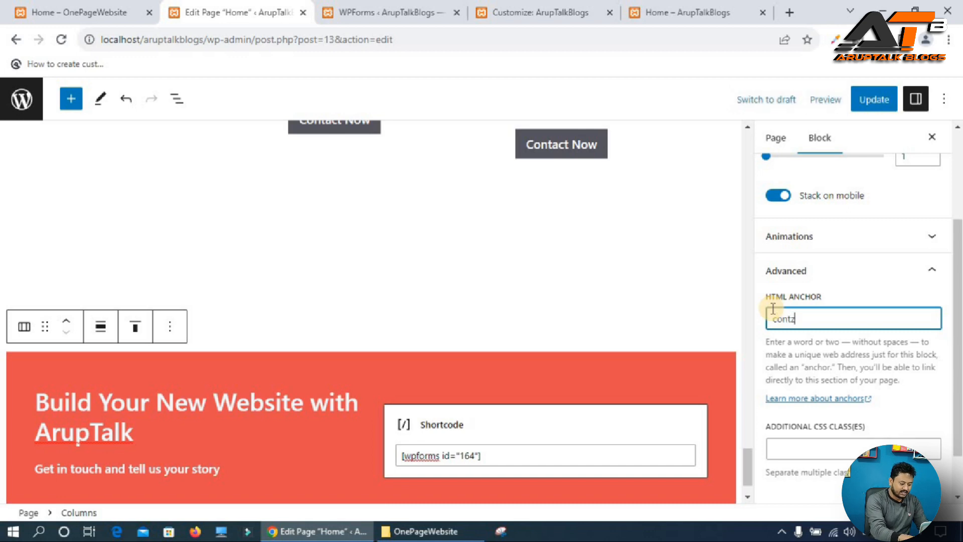
text(ct)
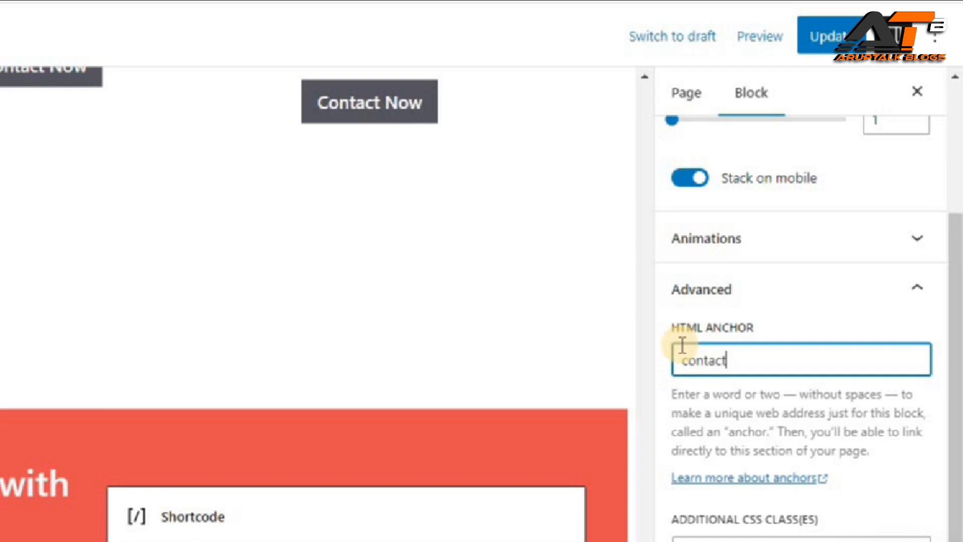
double_click(682, 347)
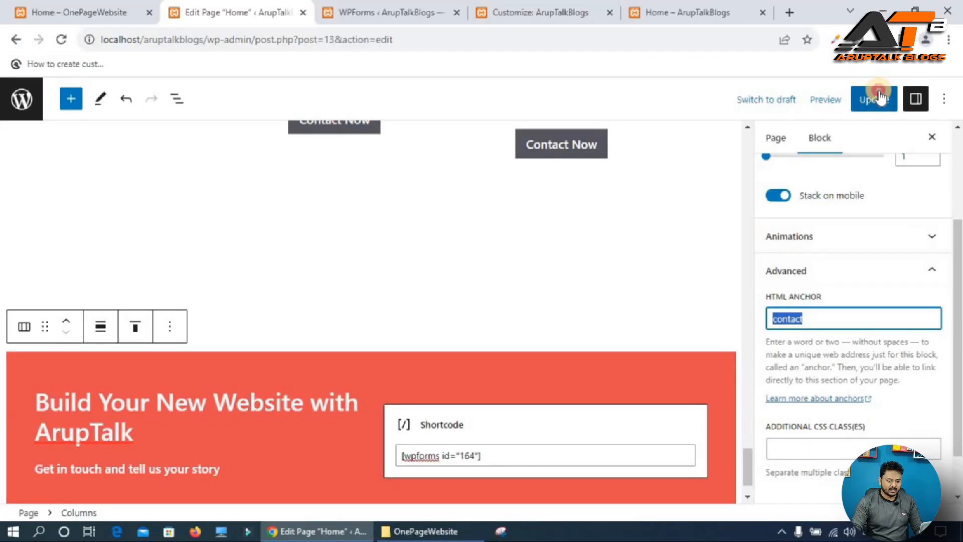
click(823, 36)
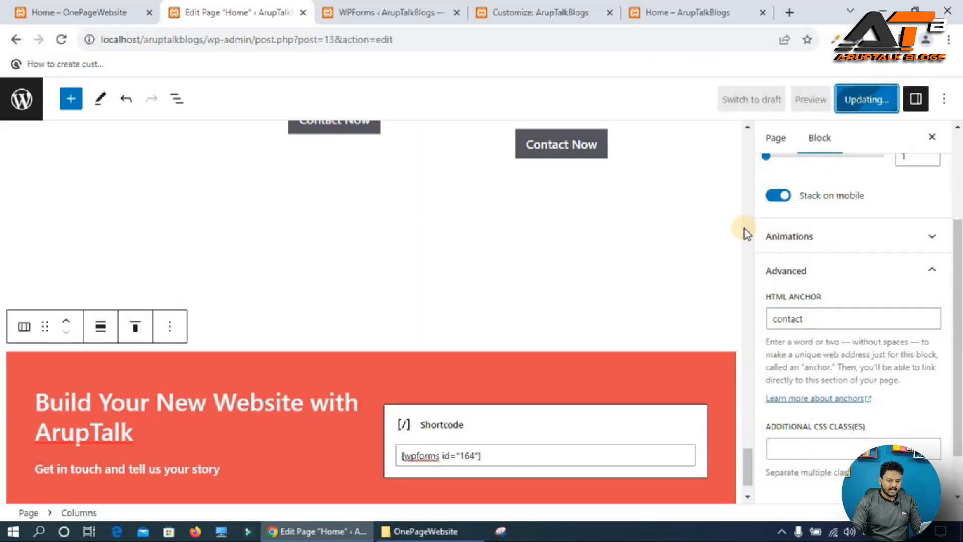
Open the site menus and set the Contact menu item's URL to #contact.
click(381, 8)
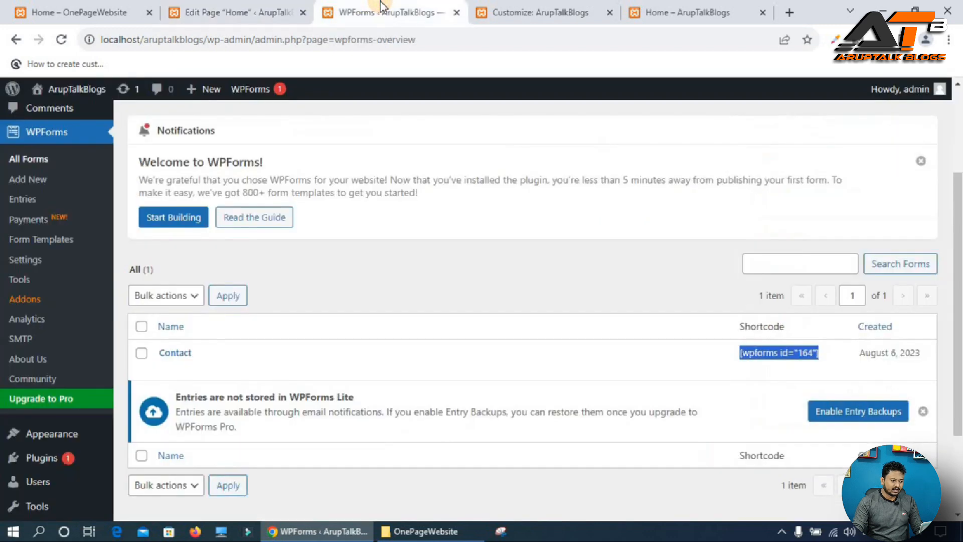
scroll(65, 281, up, 3)
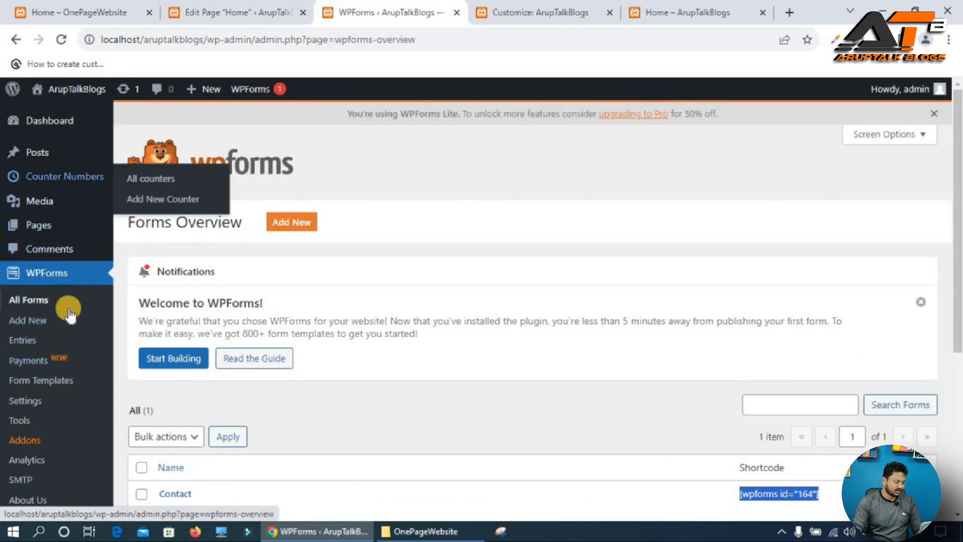
scroll(41, 356, down, 5)
mouse_move(63, 383)
click(142, 411)
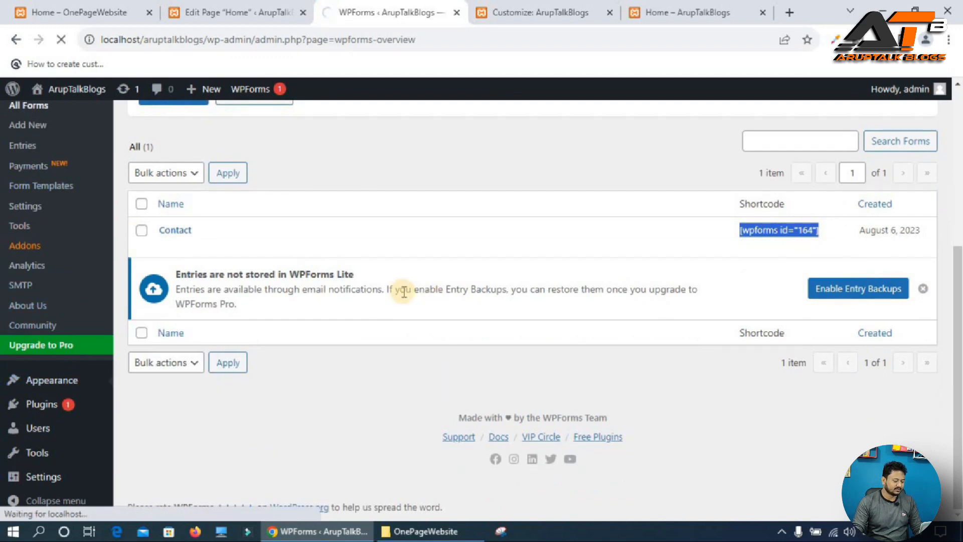
scroll(479, 312, down, 4)
scroll(482, 311, down, 2)
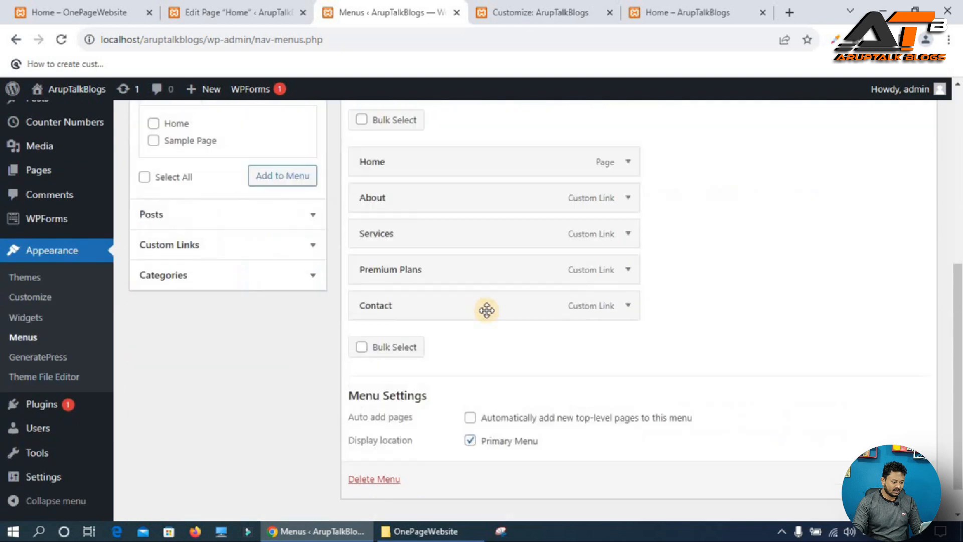
click(627, 297)
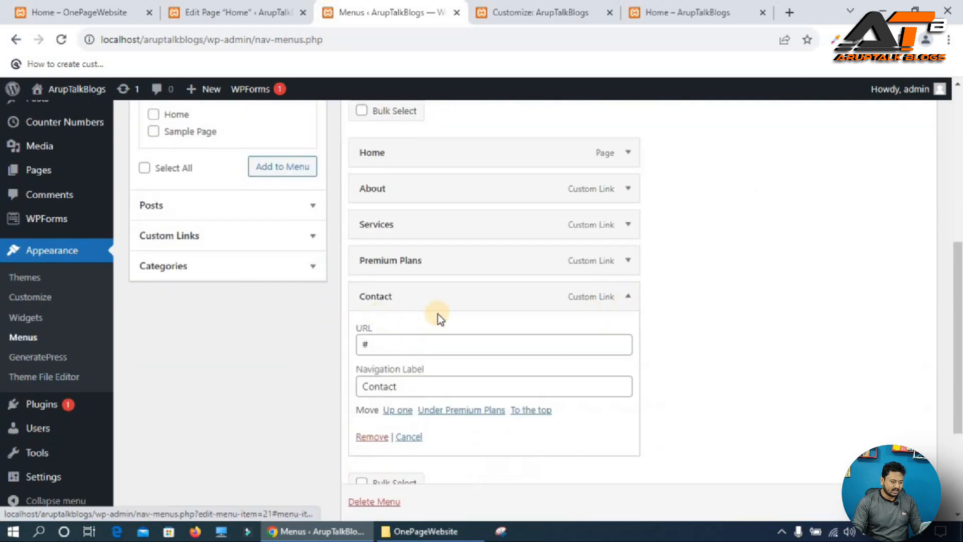
click(389, 344)
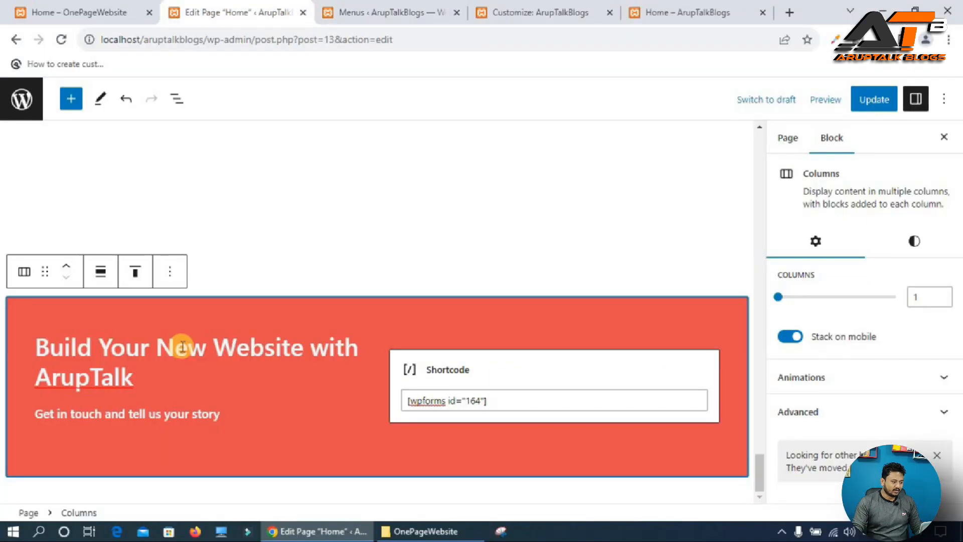
Set the HTML anchor of the Our Plans column to our-plans.
scroll(183, 347, down, 10)
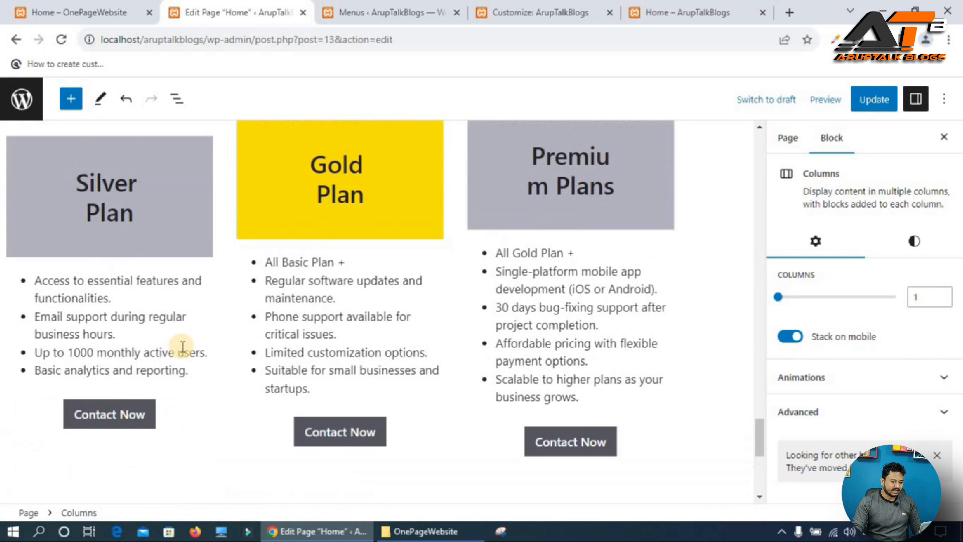
scroll(183, 346, up, 5)
click(364, 262)
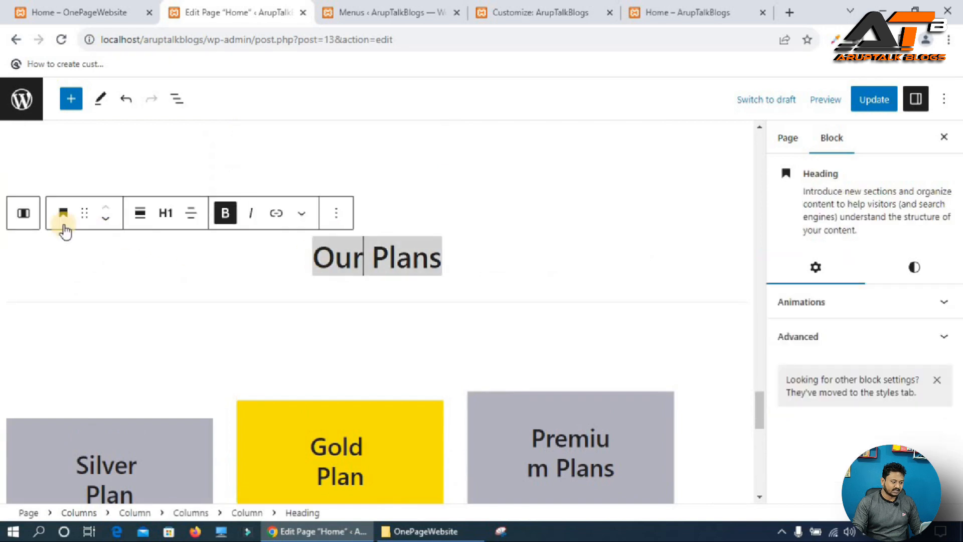
click(21, 213)
click(22, 213)
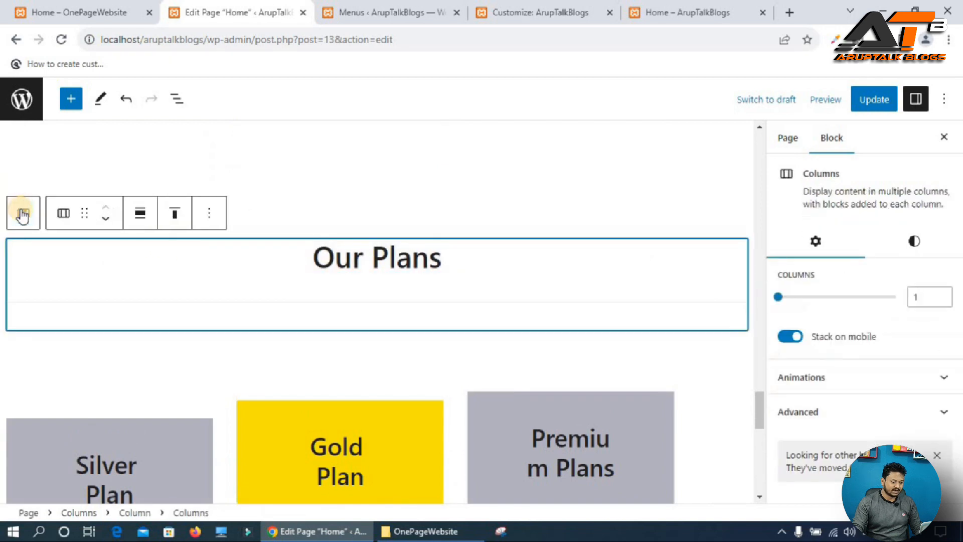
click(21, 213)
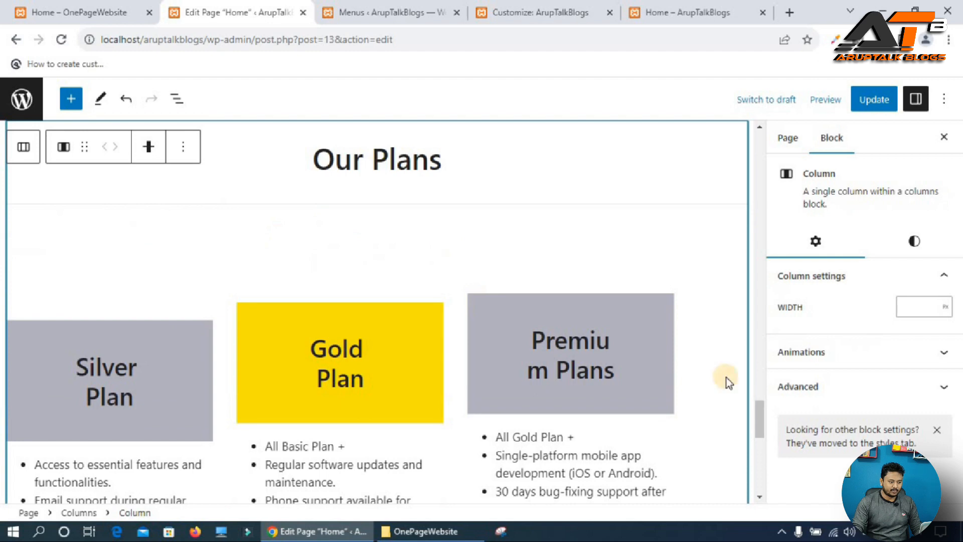
click(855, 390)
click(791, 363)
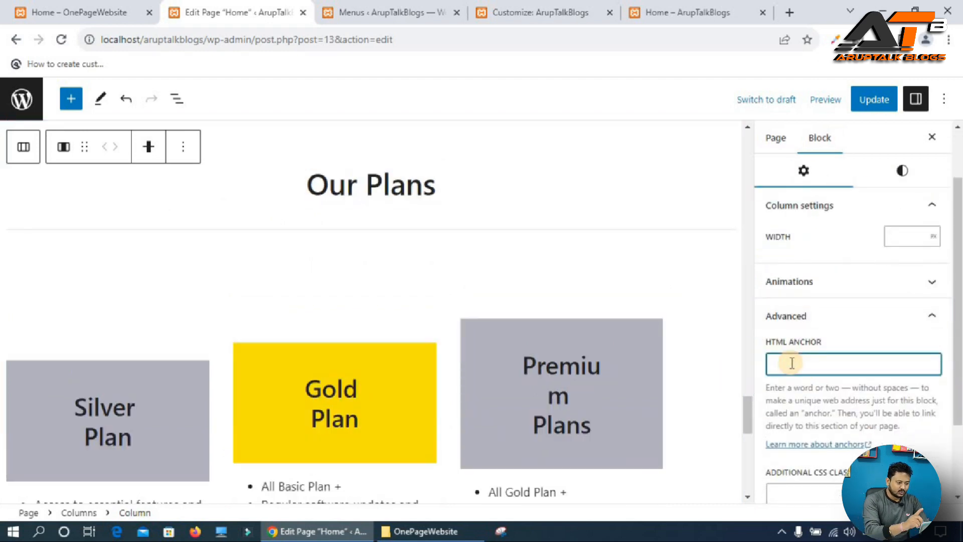
text(our-plans)
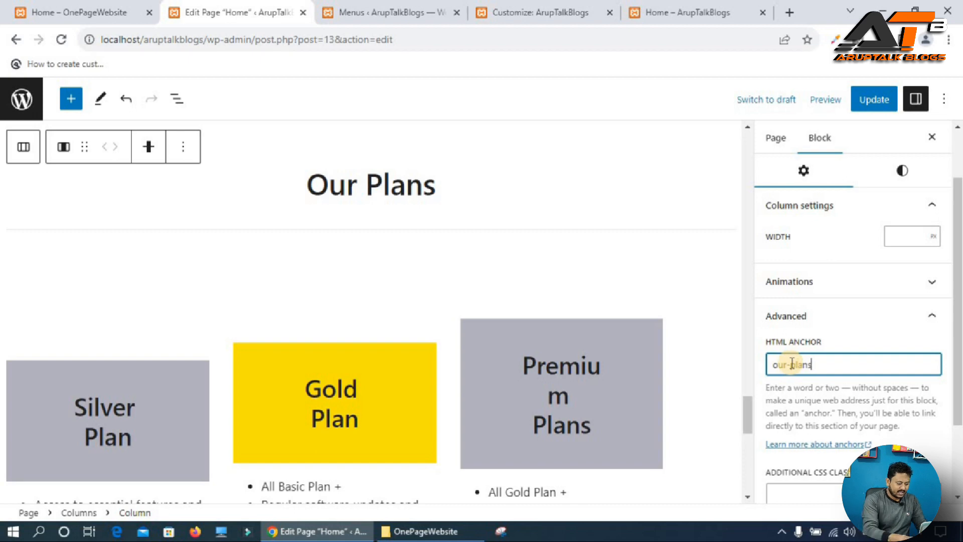
key(ctrl+a)
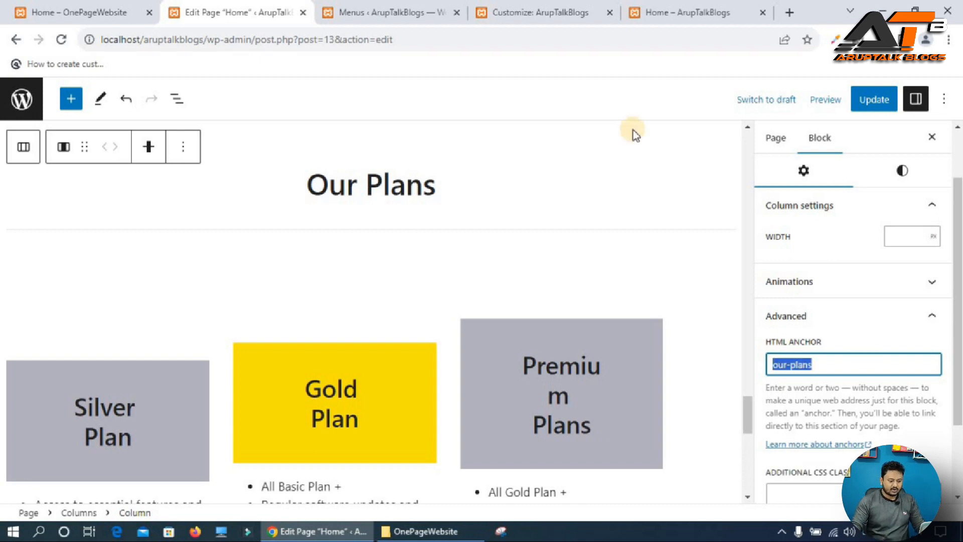
Set the Premium Plans menu item's URL to #our-plans.
click(421, 9)
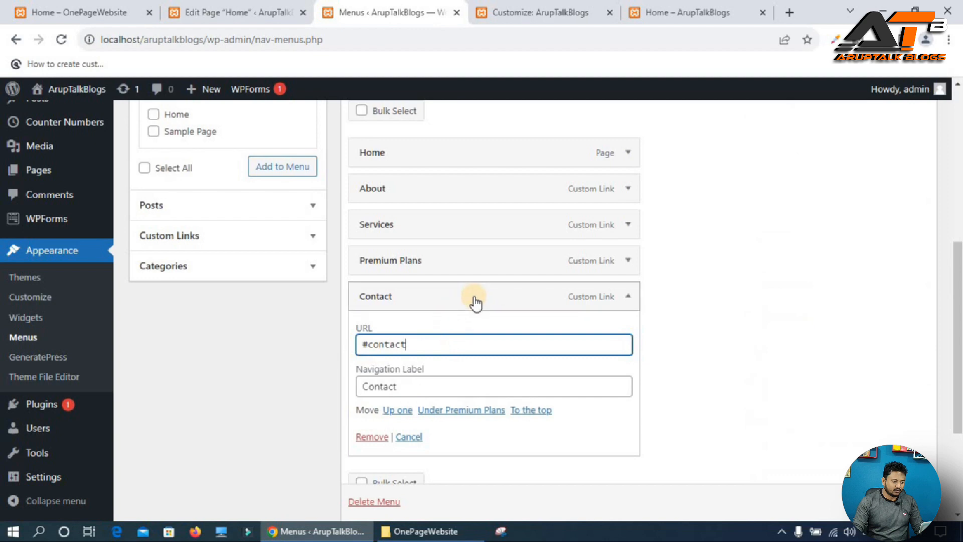
click(628, 260)
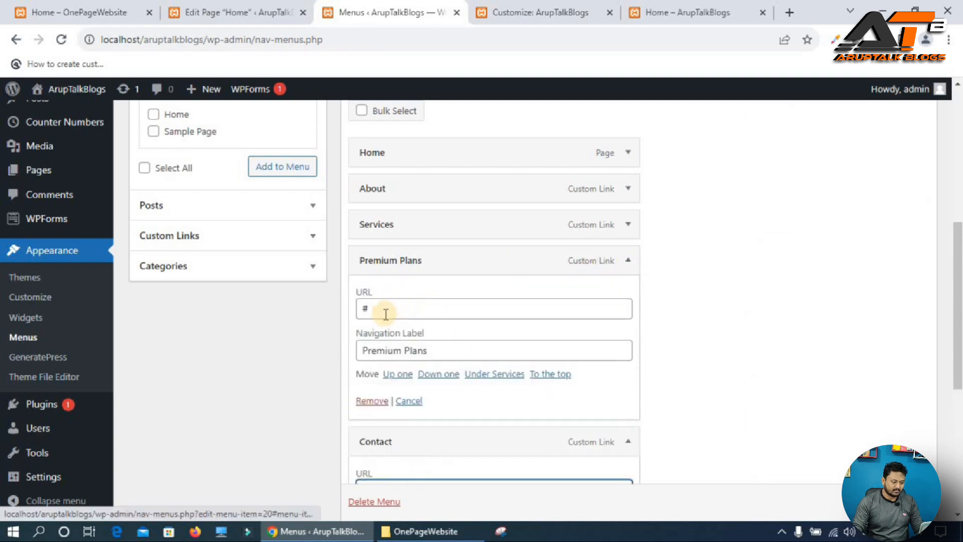
click(436, 317)
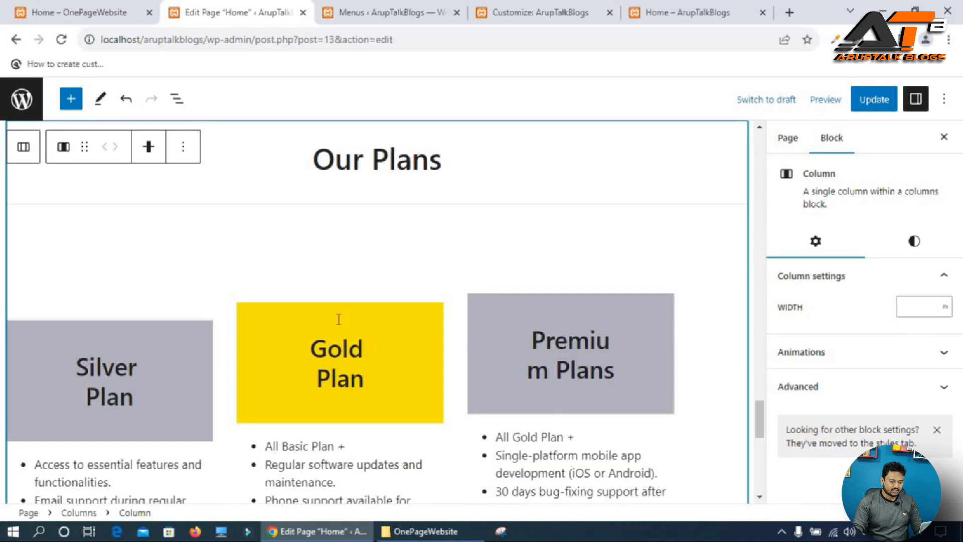
Set the HTML anchor of the Our Services column to our-services and copy it.
scroll(338, 320, up, 15)
scroll(338, 320, up, 5)
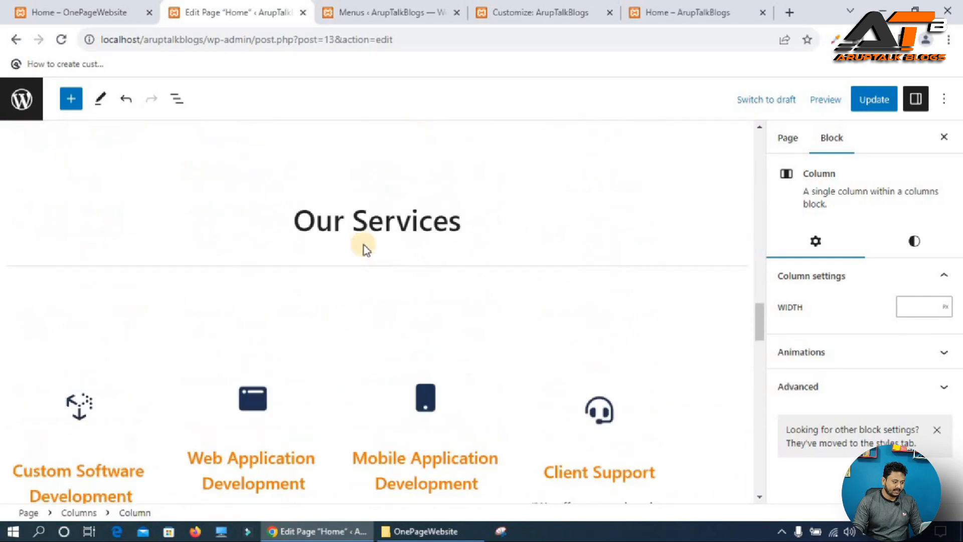
triple_click(359, 219)
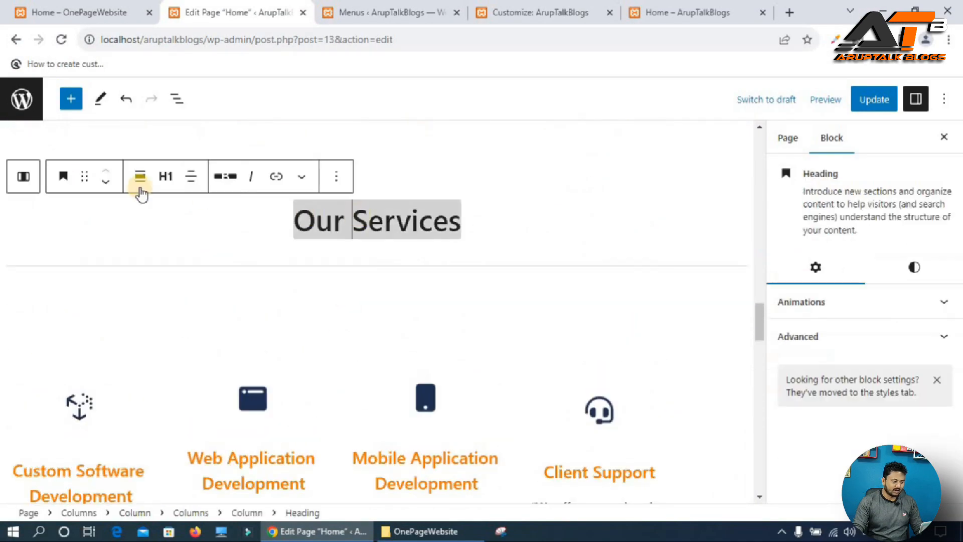
click(21, 177)
click(21, 177)
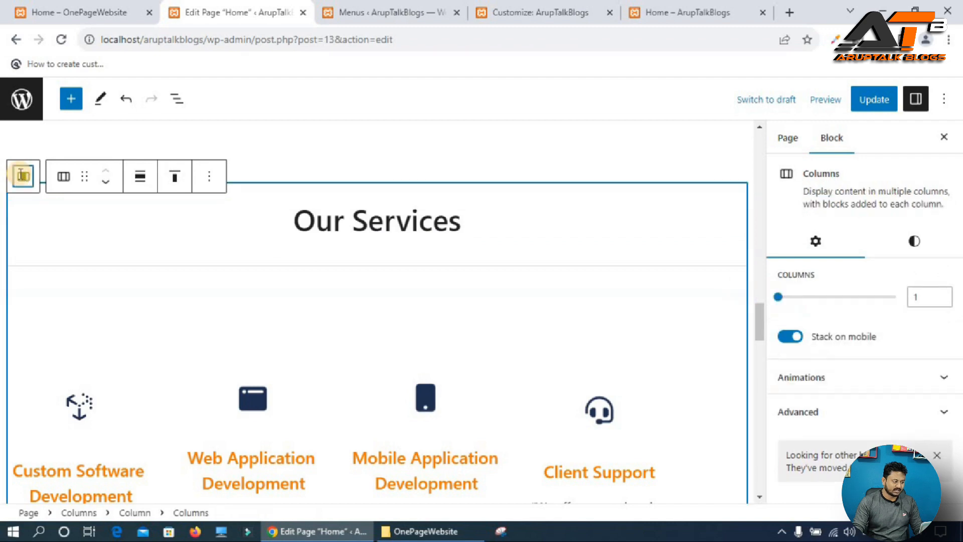
click(21, 177)
click(892, 398)
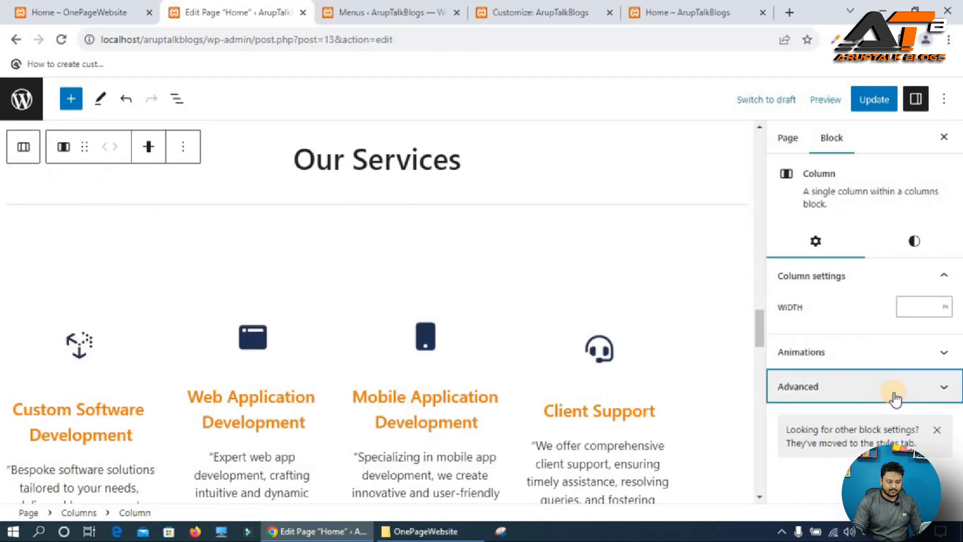
click(801, 367)
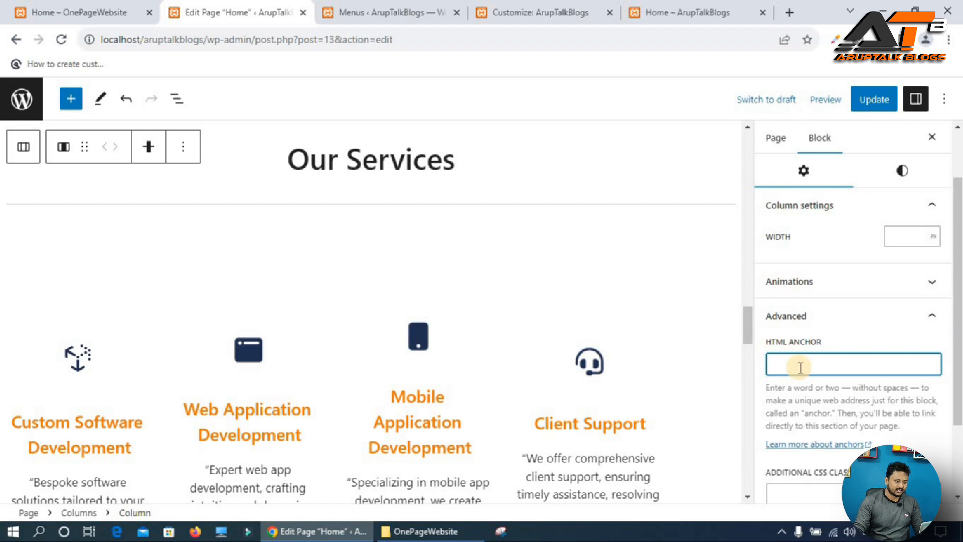
text(our)
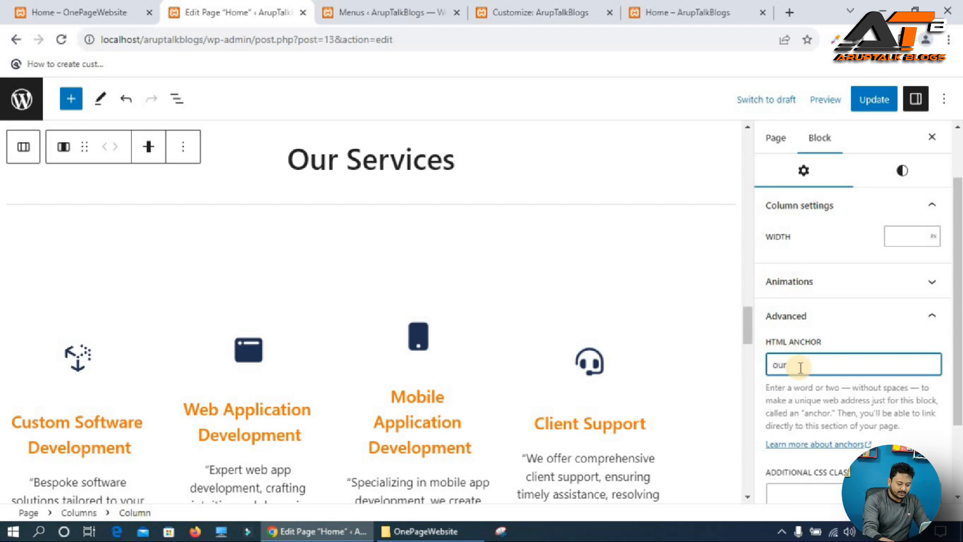
text(-services)
key(ctrl+a)
key(ctrl+c)
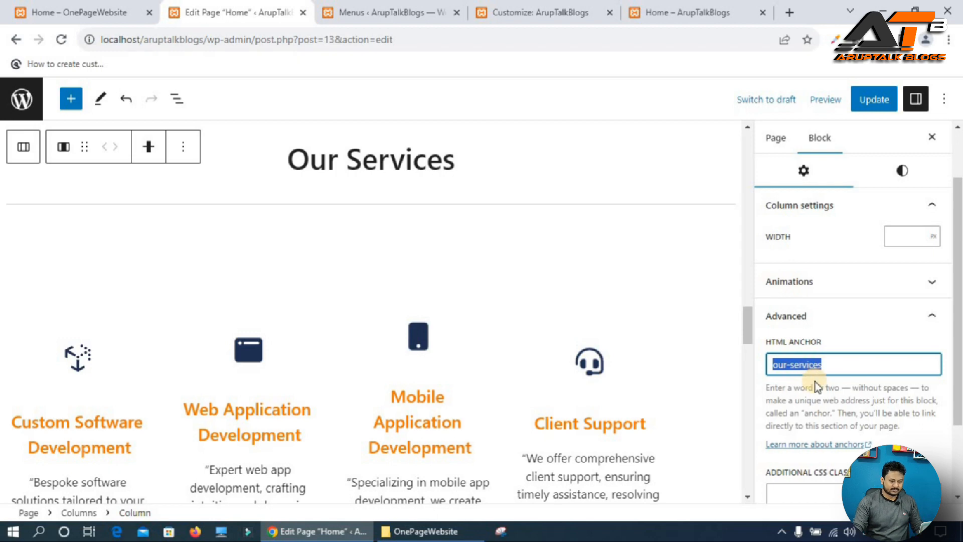
Set the Services menu item's URL to #our-services.
click(393, 10)
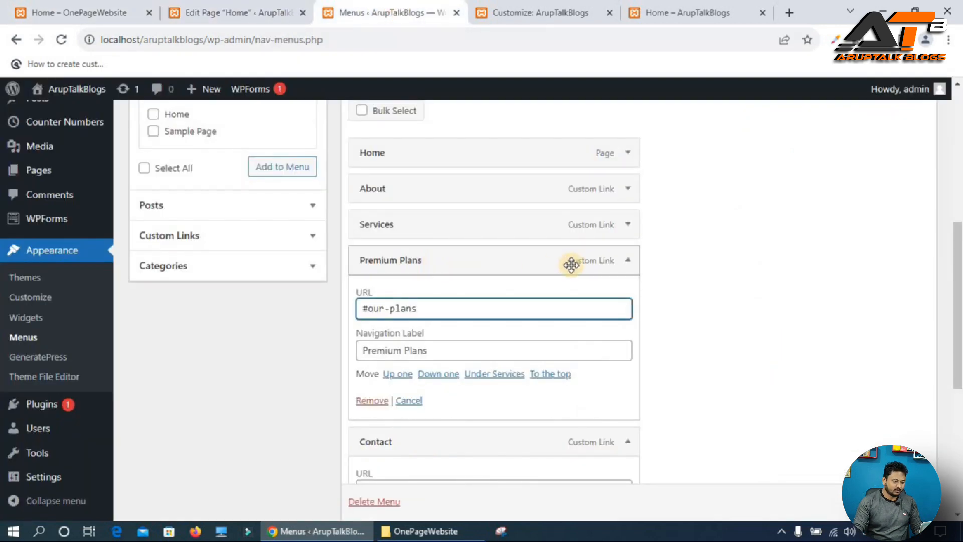
click(627, 228)
click(394, 272)
key(ctrl+v)
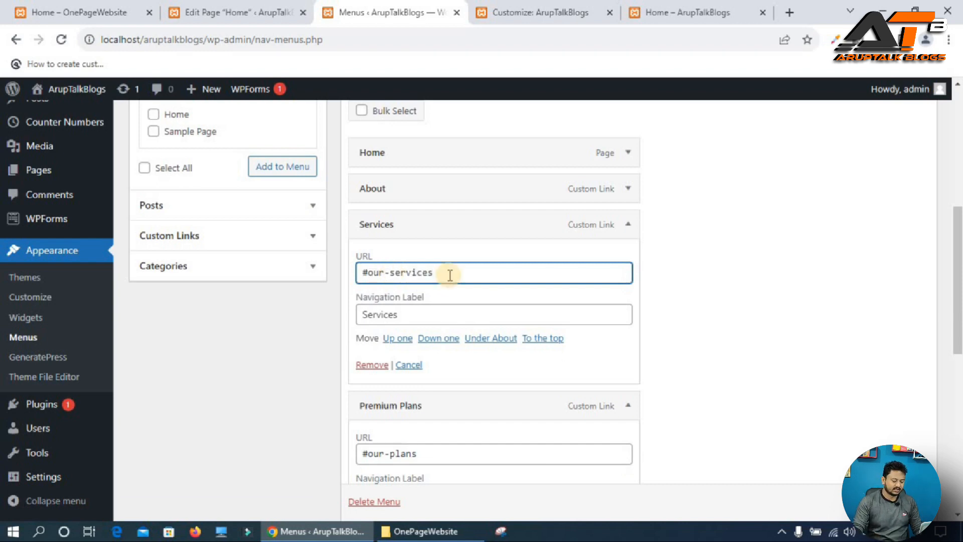
Set the HTML anchor of the WHO WE ARE column to about.
key(ctrl+shift+Tab)
scroll(461, 291, up, 10)
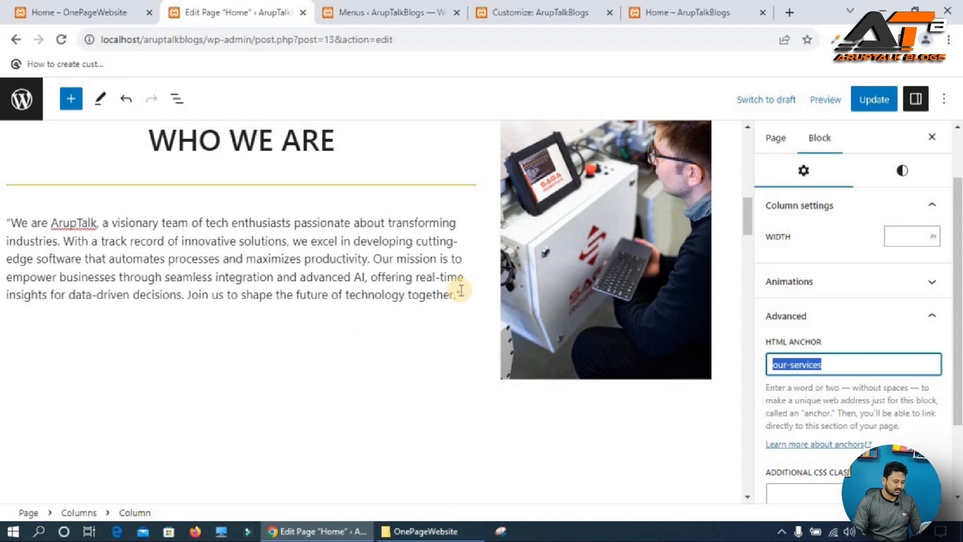
scroll(461, 291, up, 3)
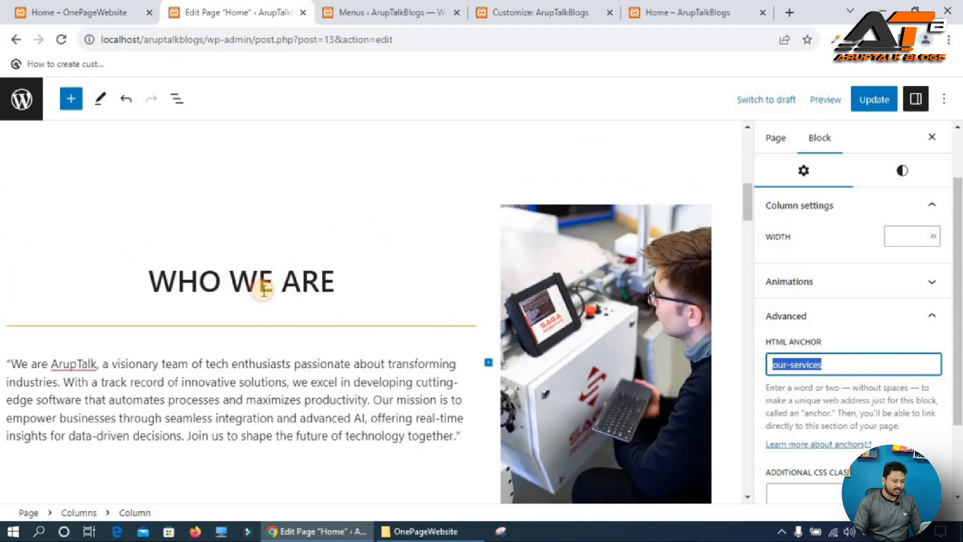
click(156, 220)
click(17, 151)
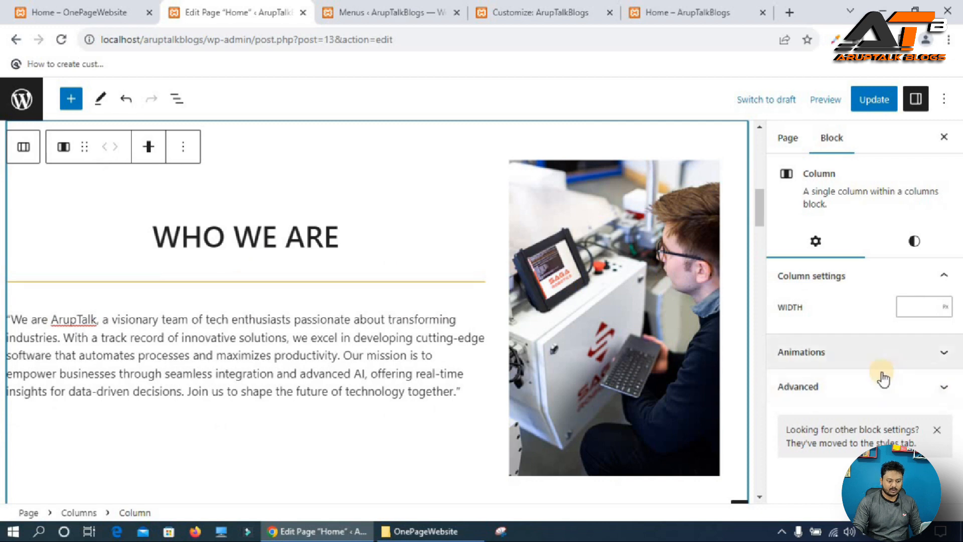
click(864, 386)
click(784, 436)
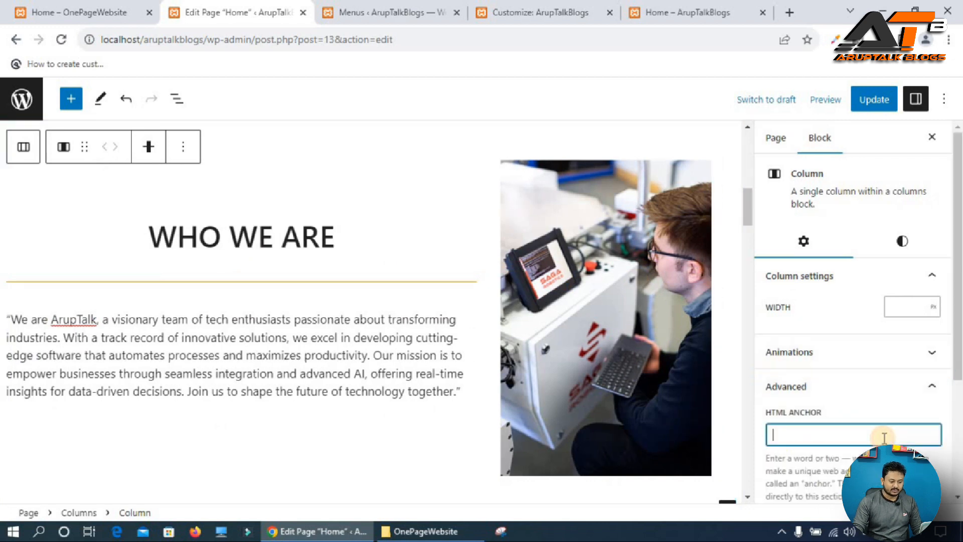
text(abi)
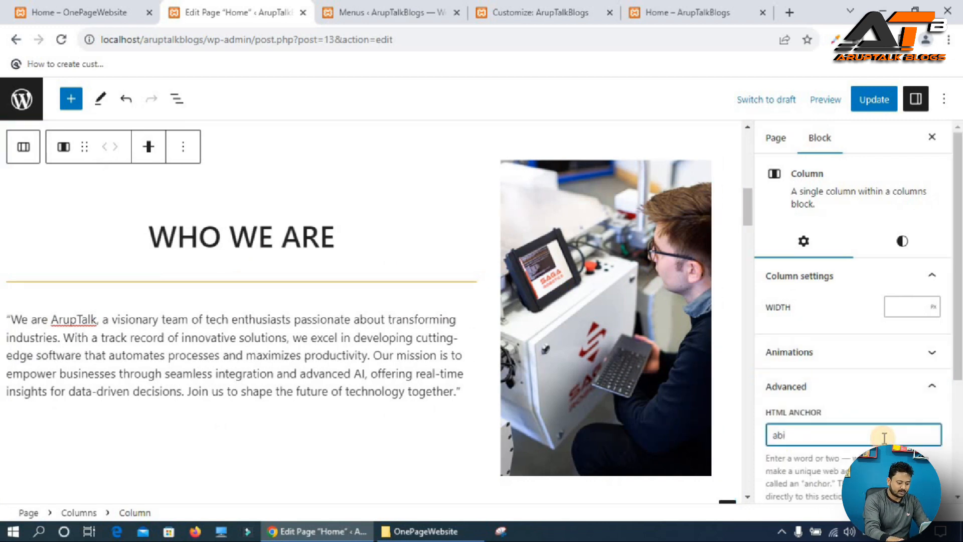
text(bout)
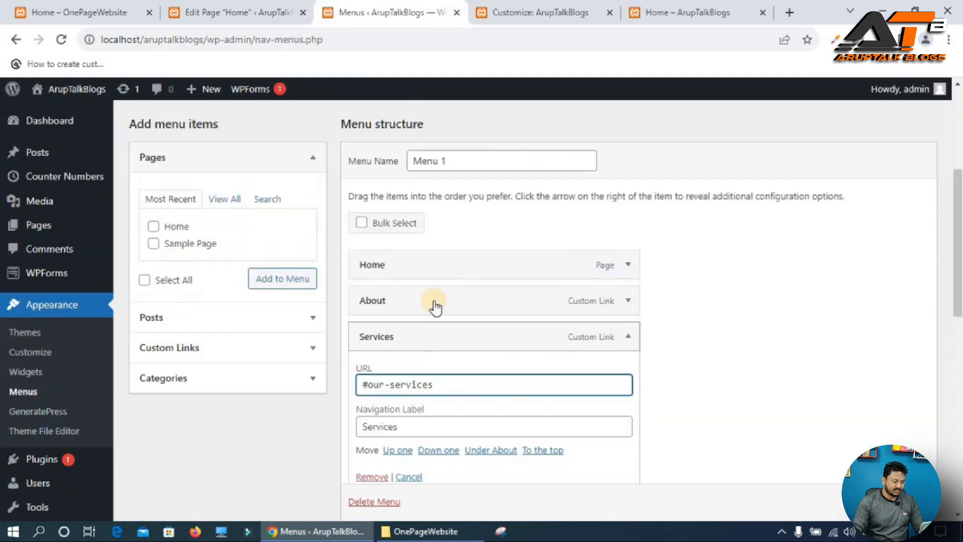
Set the About menu item's URL to #about.
scroll(502, 321, up, 1)
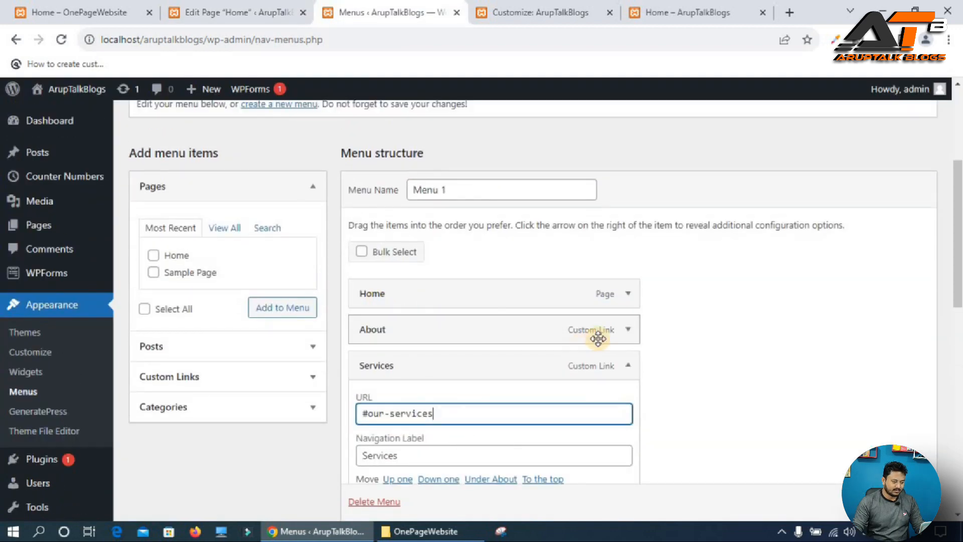
click(624, 330)
click(382, 377)
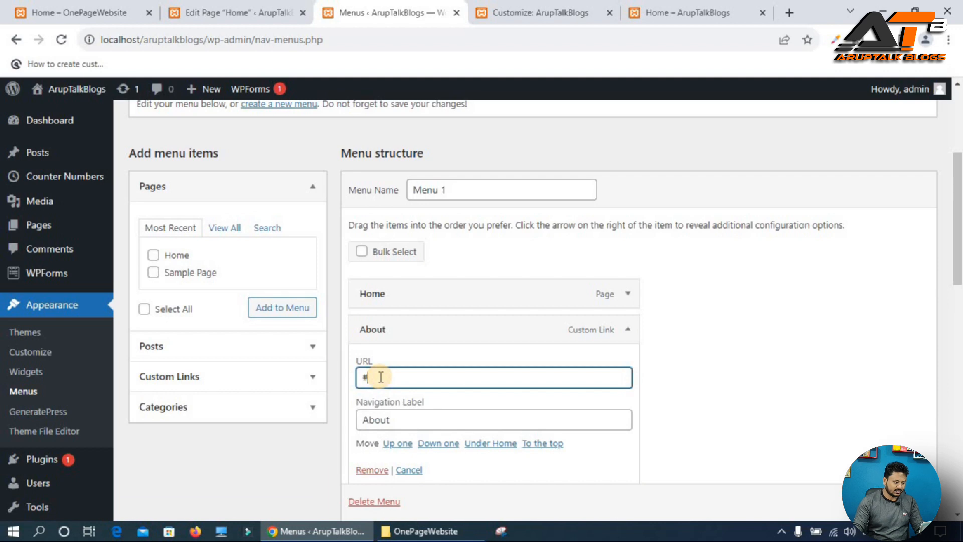
text(about)
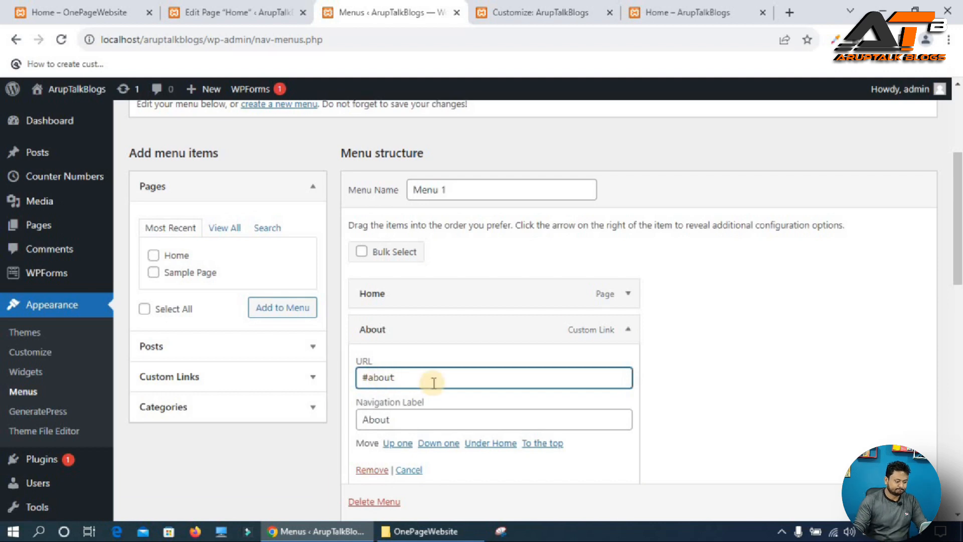
Save the menu and update the home page.
click(239, 13)
click(384, 13)
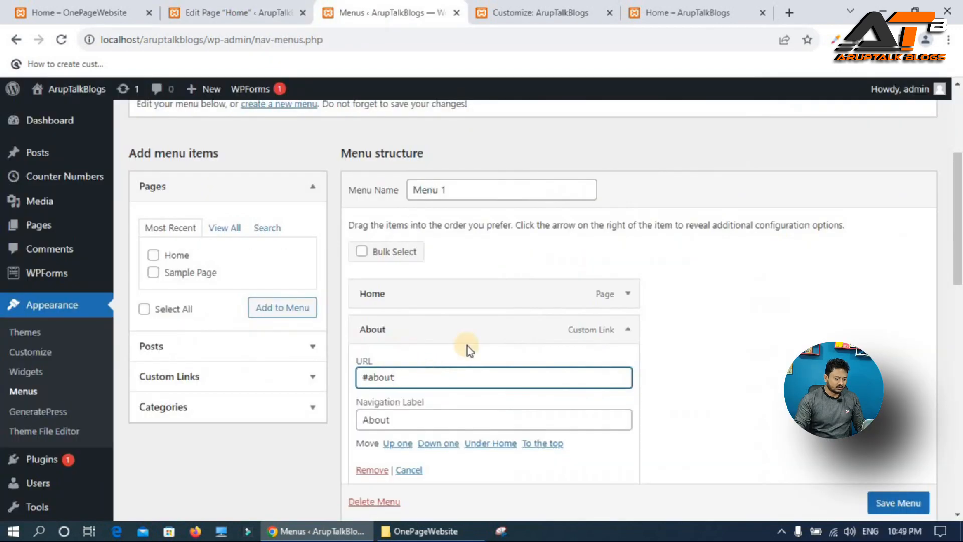
click(898, 504)
click(898, 506)
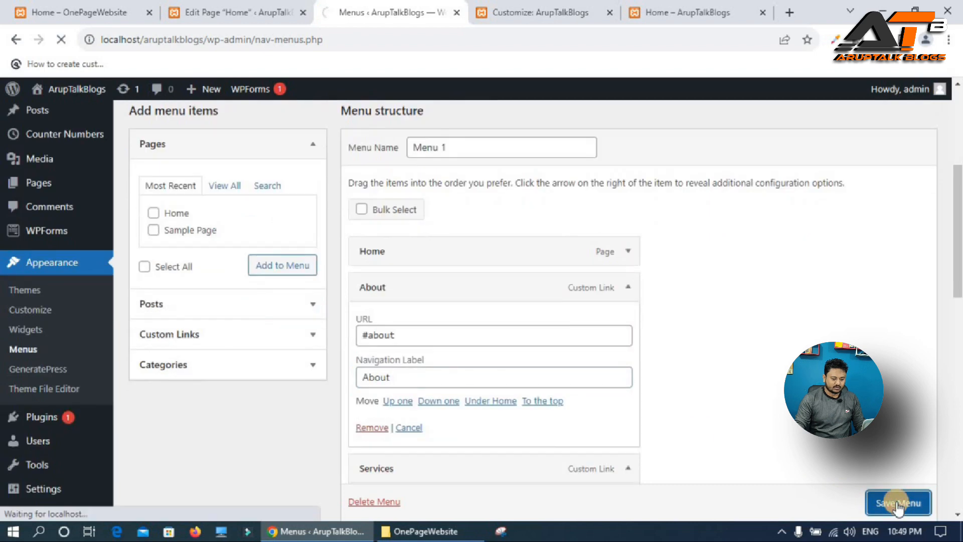
click(205, 10)
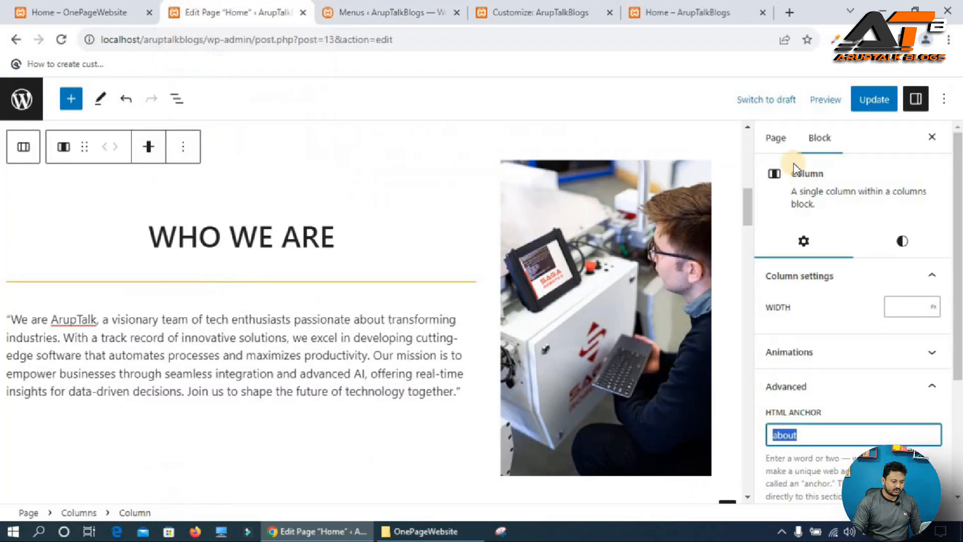
click(868, 103)
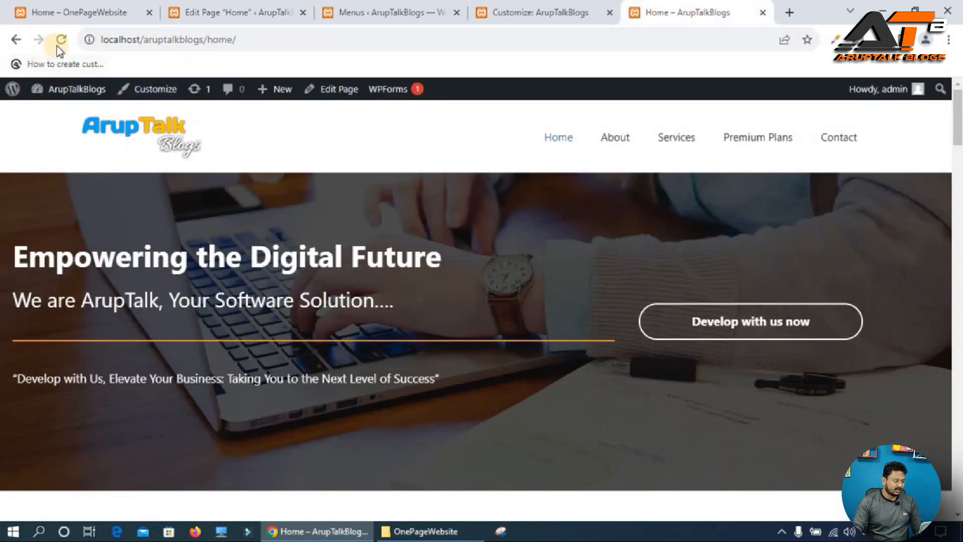
Reload the live home page, test the About, Services and Premium Plans menu links, and compare with the reference site.
click(57, 46)
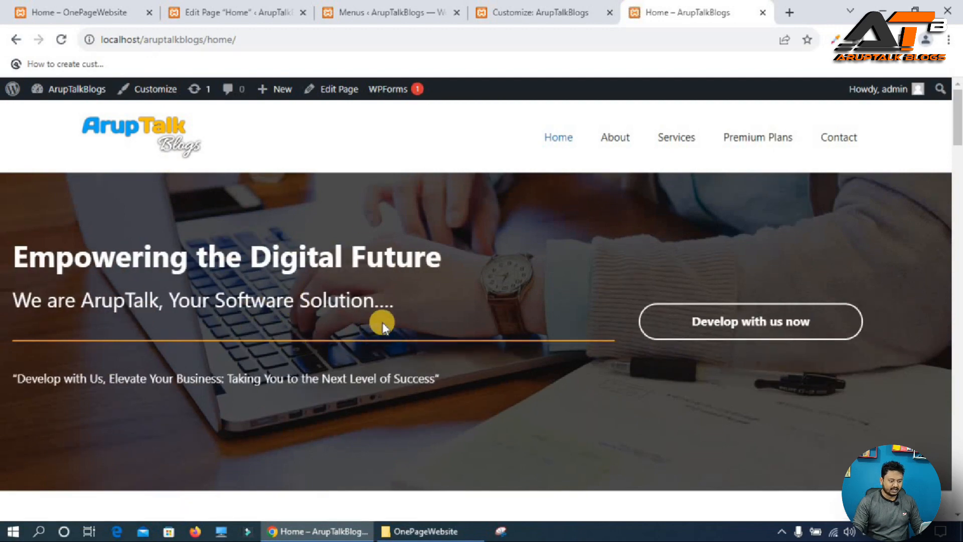
click(613, 137)
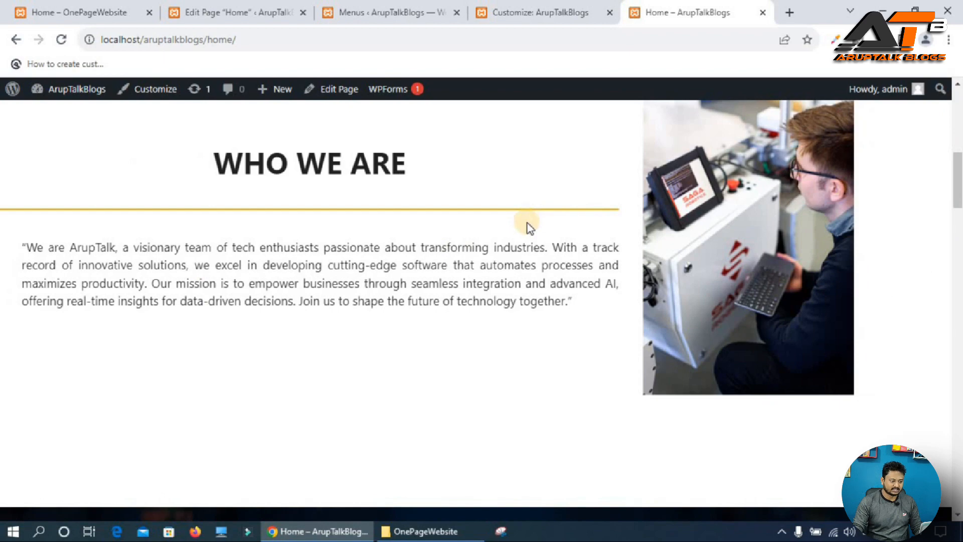
scroll(652, 216, up, 8)
click(667, 135)
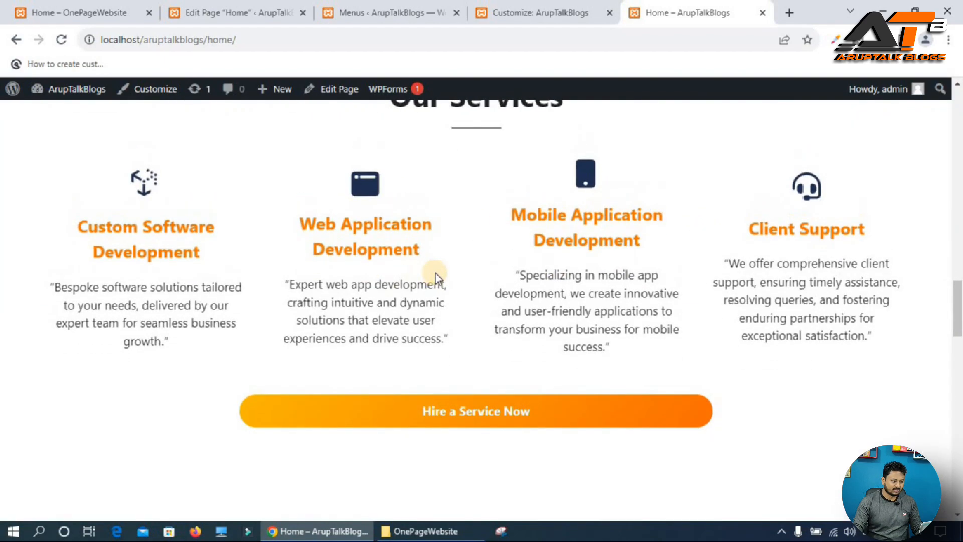
scroll(435, 273, up, 2)
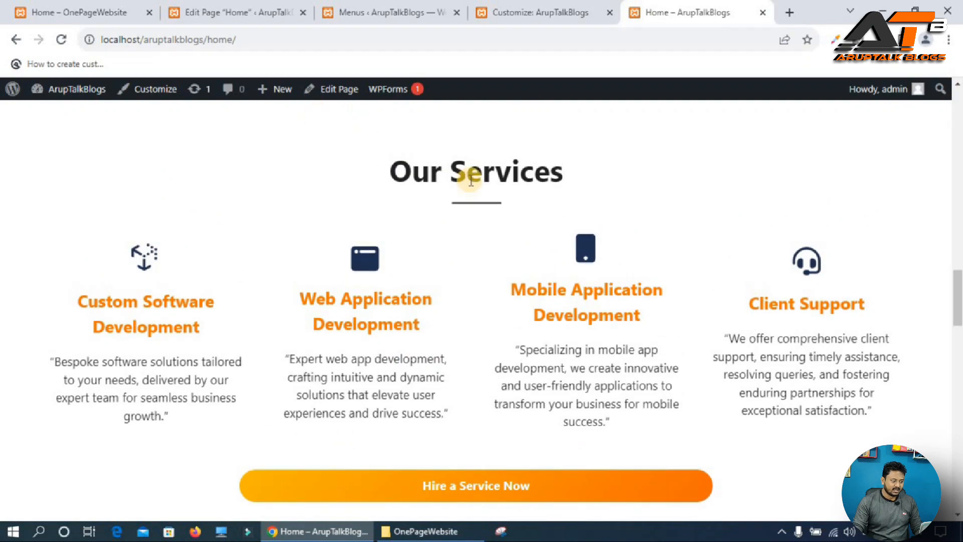
scroll(470, 178, up, 15)
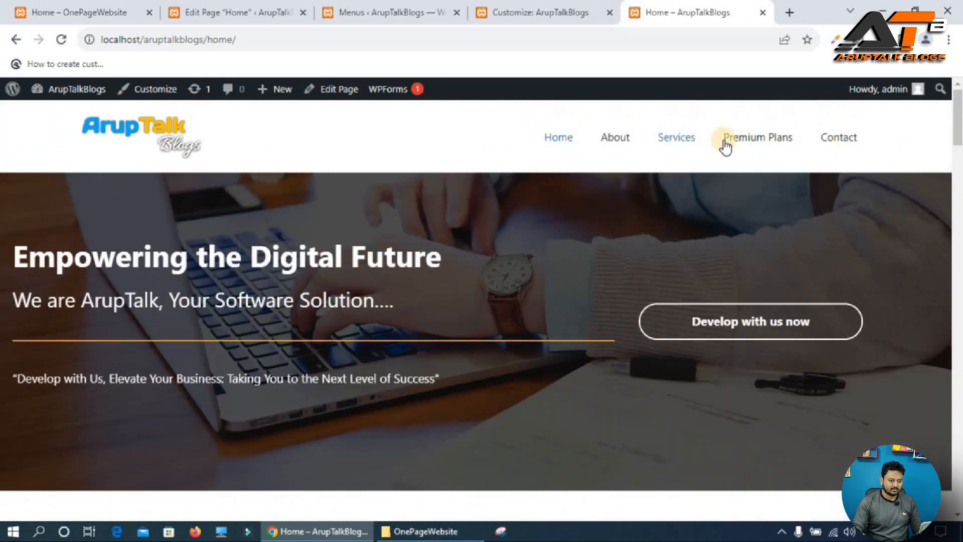
click(762, 143)
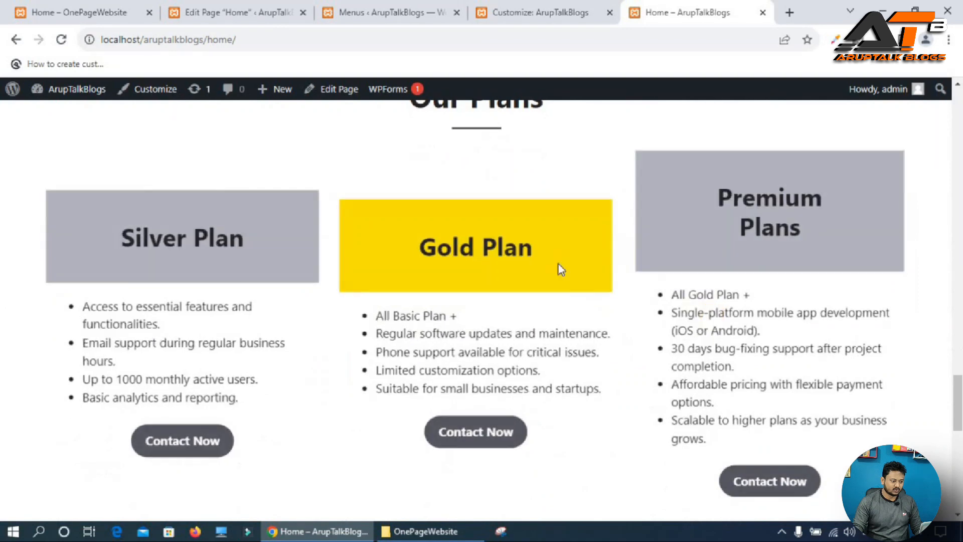
scroll(445, 306, down, 1)
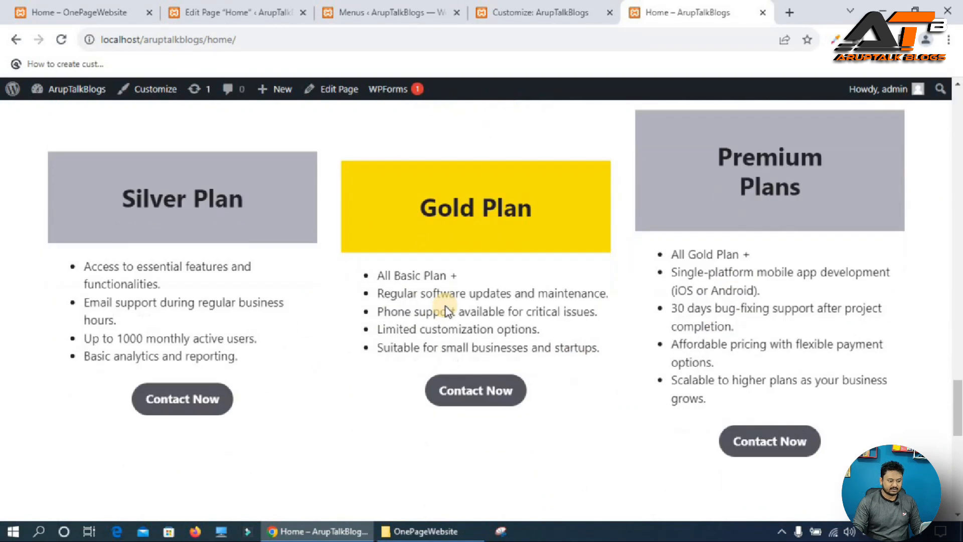
scroll(445, 306, down, 6)
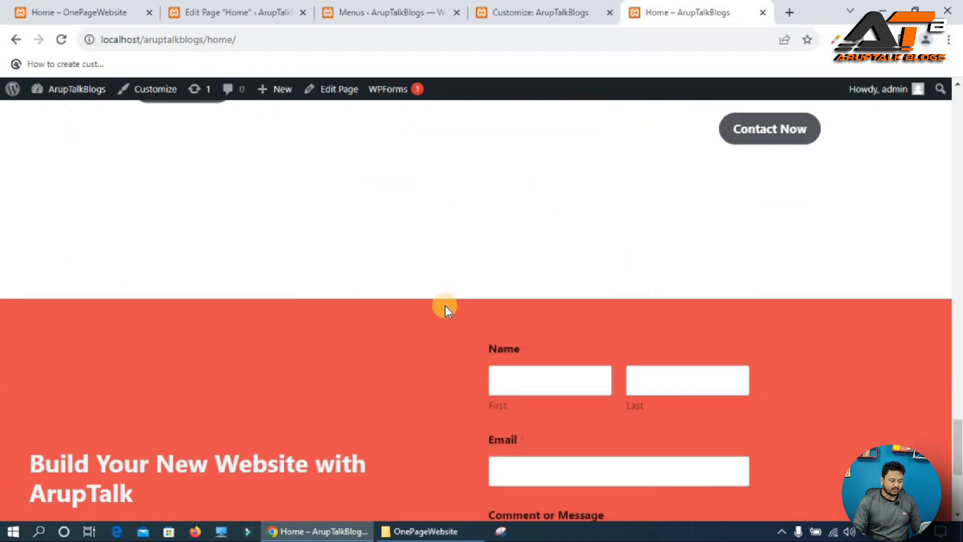
scroll(445, 305, down, 5)
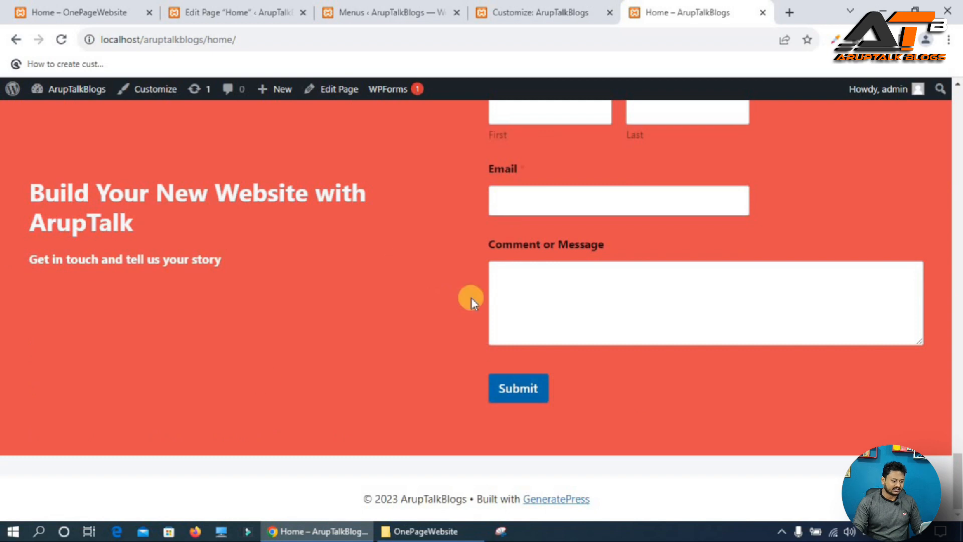
click(106, 10)
scroll(348, 275, down, 5)
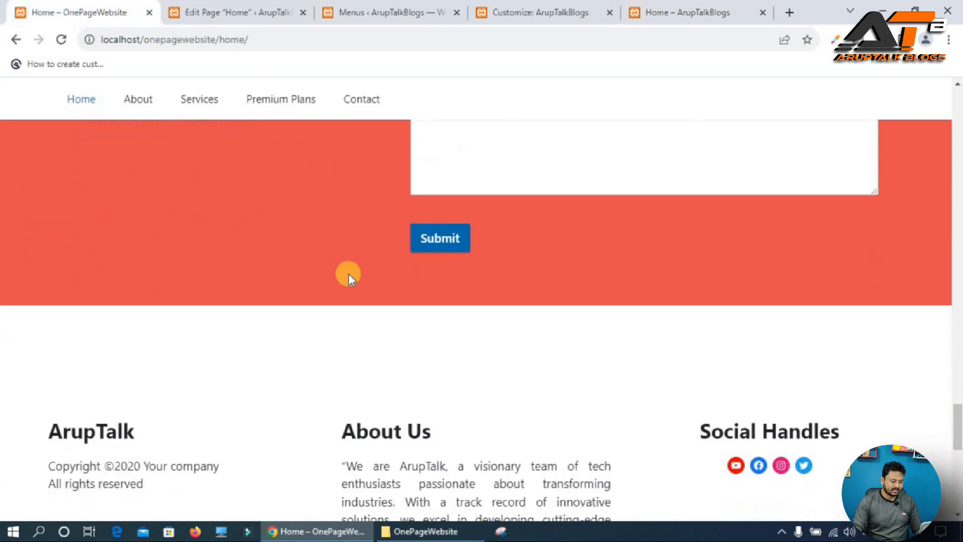
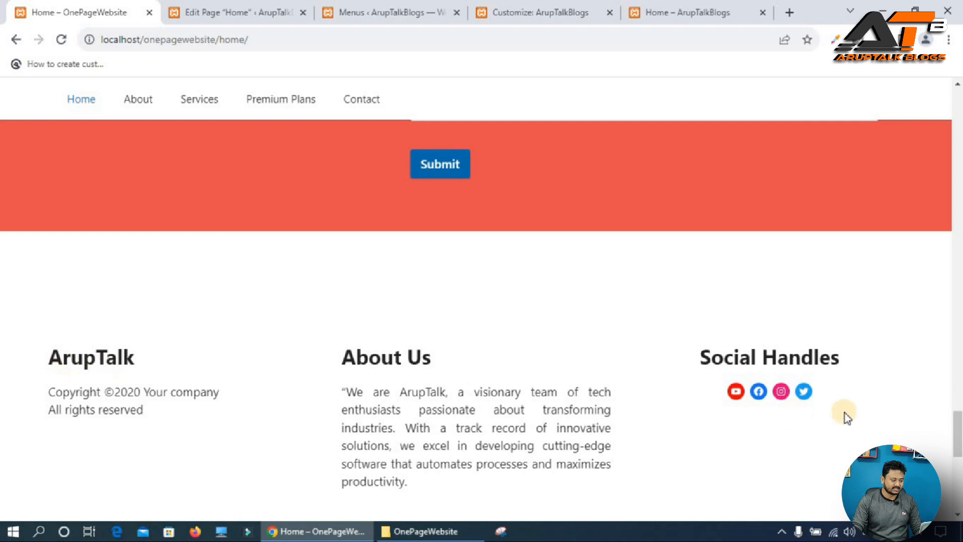
Try to insert a Spacer block below the contact section of the home page.
click(251, 11)
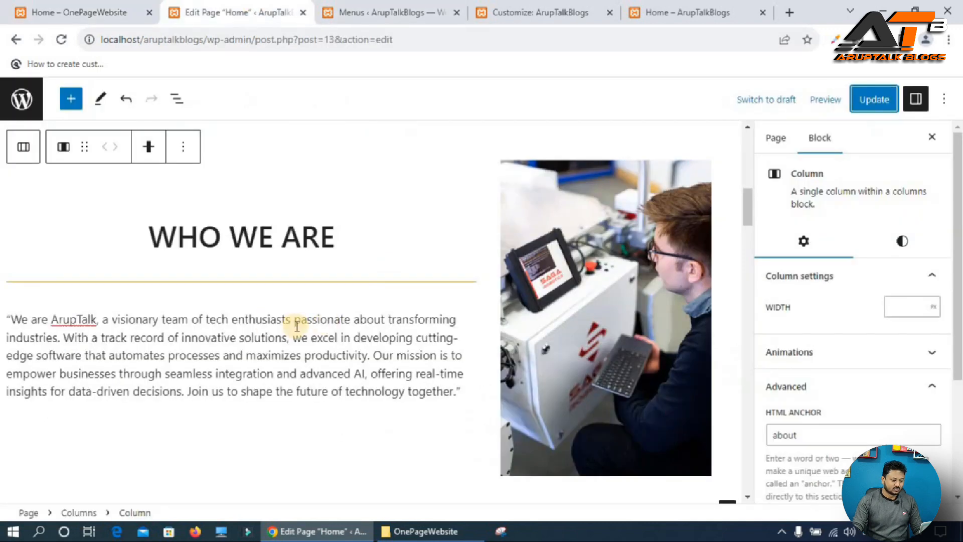
scroll(297, 326, down, 20)
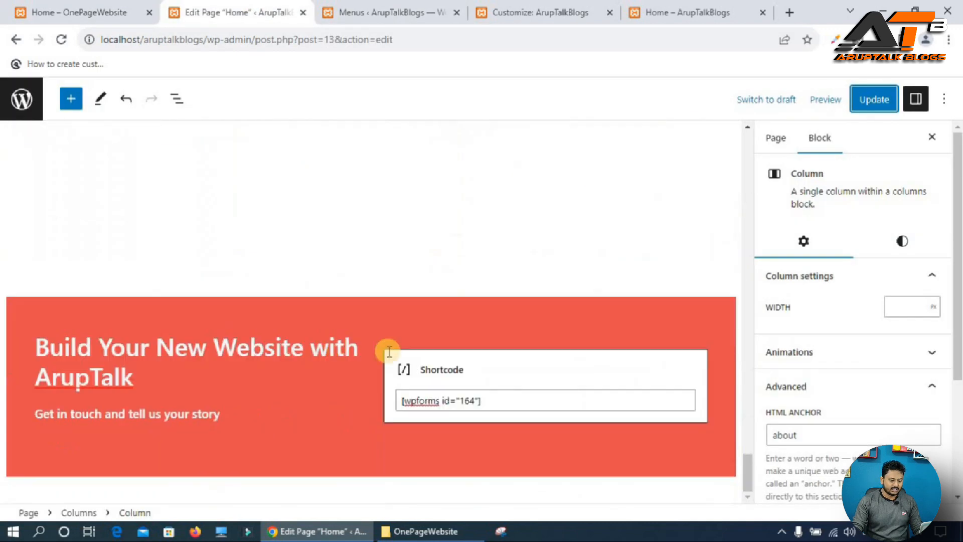
click(721, 488)
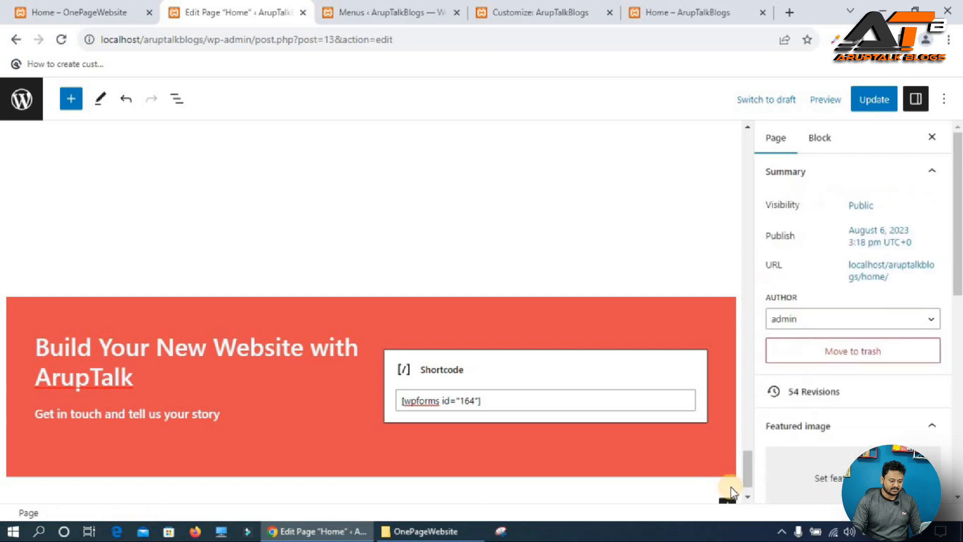
click(727, 469)
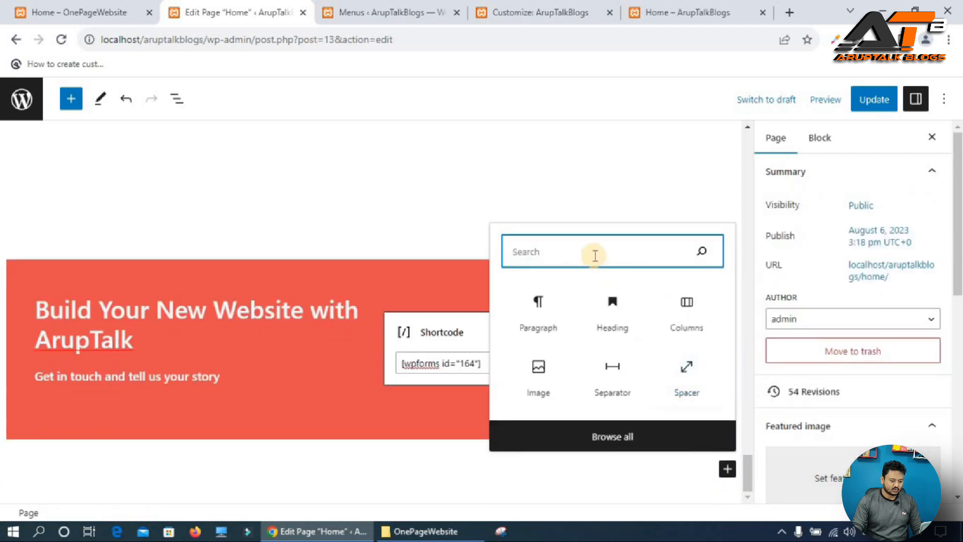
text(space)
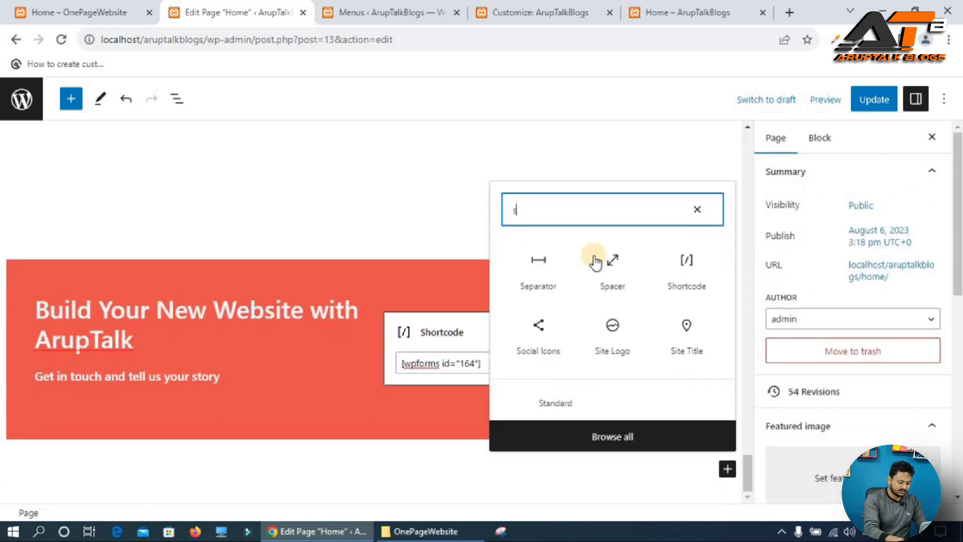
click(521, 201)
click(607, 494)
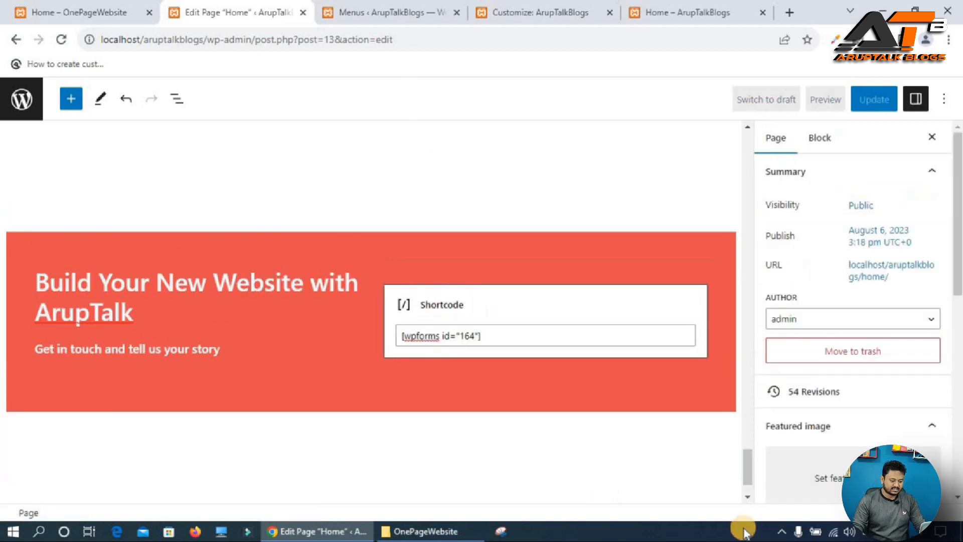
Add a single-column (100) Columns block below the contact section and align its column to the middle.
click(727, 469)
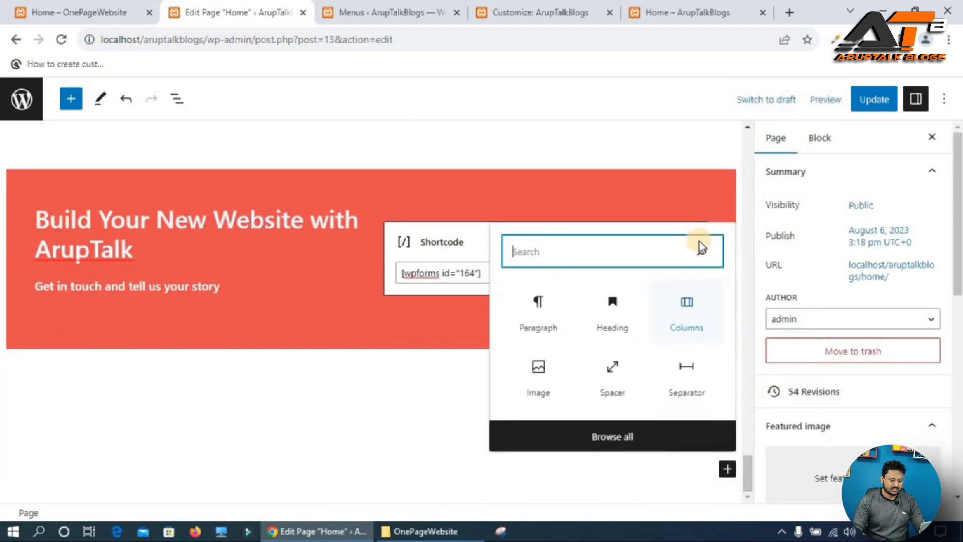
click(694, 304)
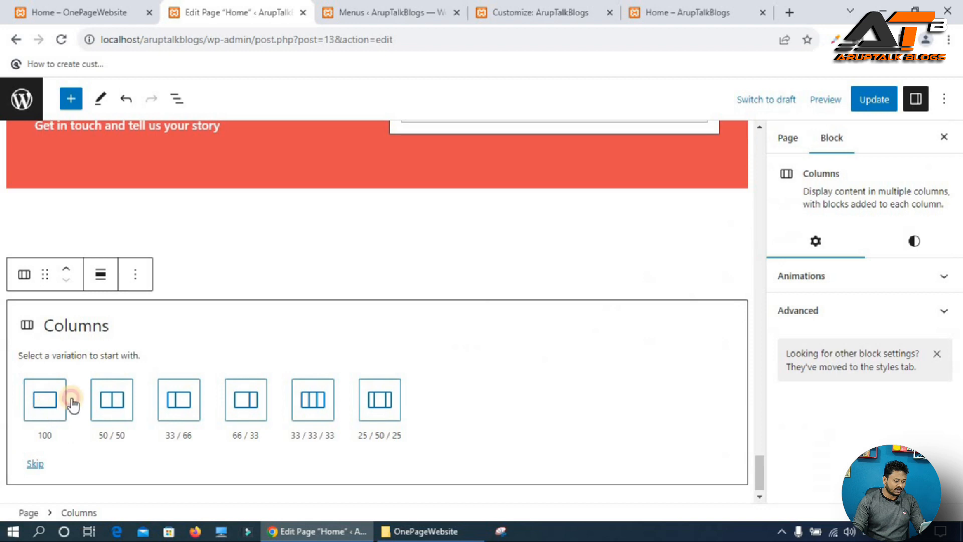
click(48, 398)
click(148, 451)
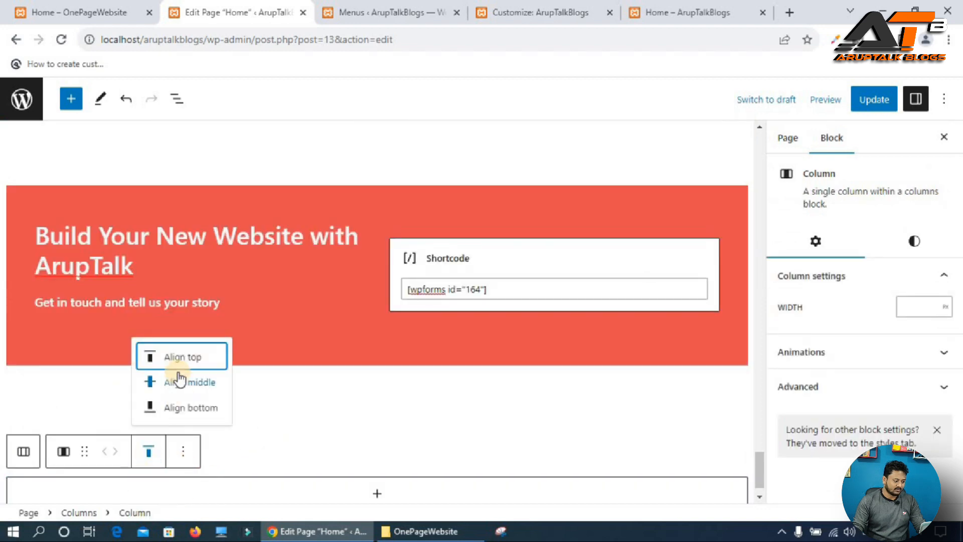
click(180, 395)
Nest another single-column (100) Columns block inside that column and align the inner column to the middle.
scroll(374, 481, down, 1)
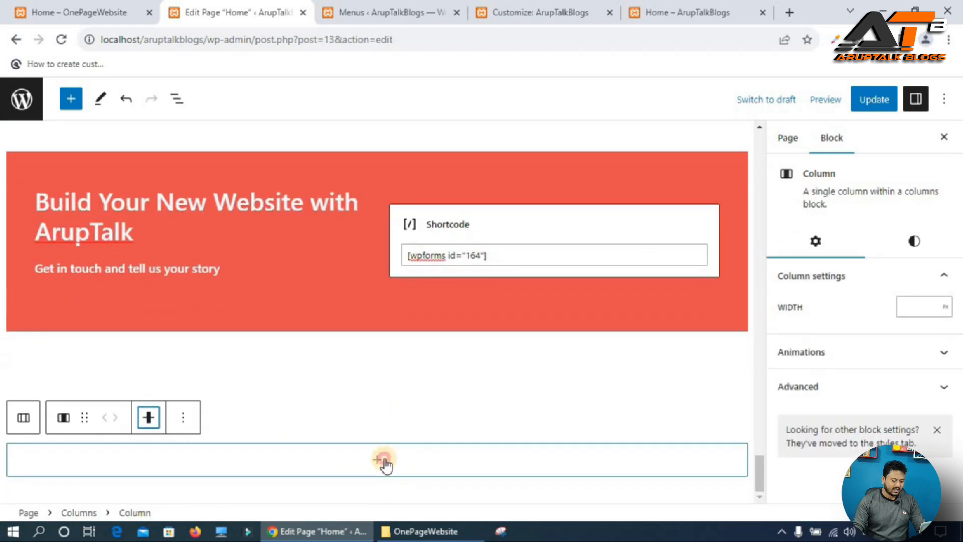
click(487, 462)
click(449, 291)
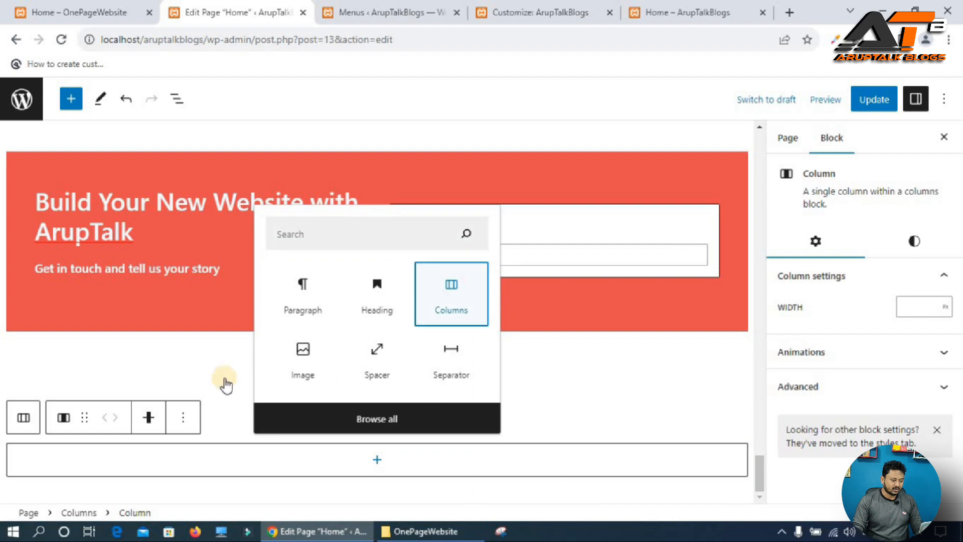
click(41, 382)
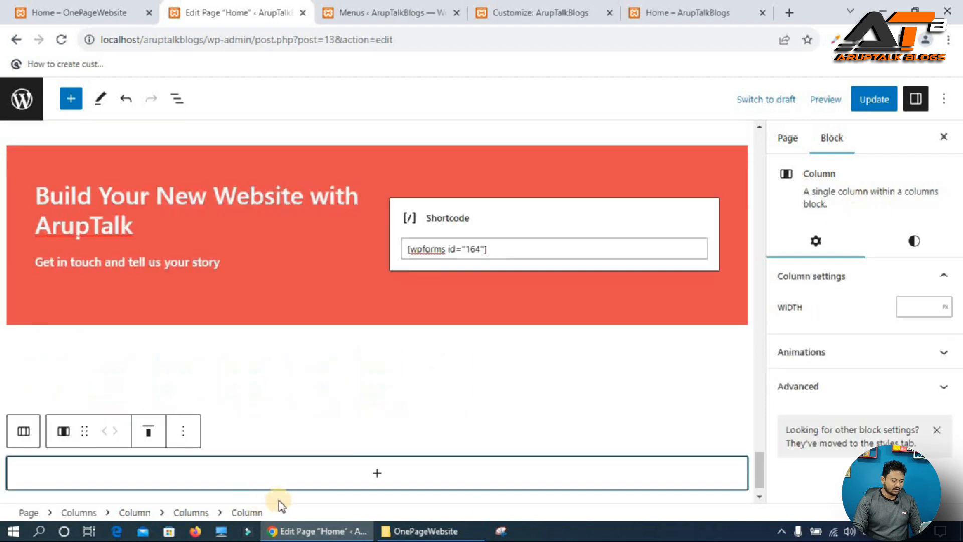
click(157, 441)
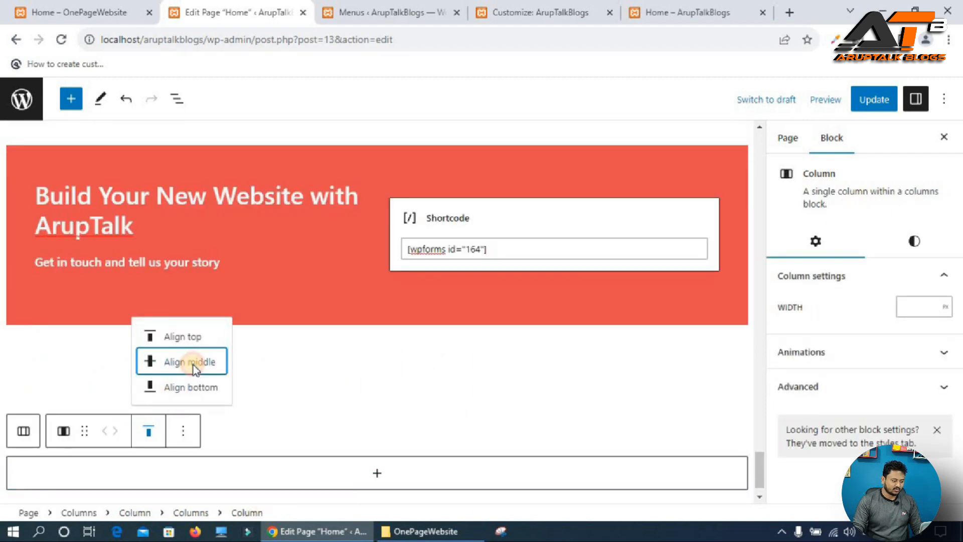
click(195, 366)
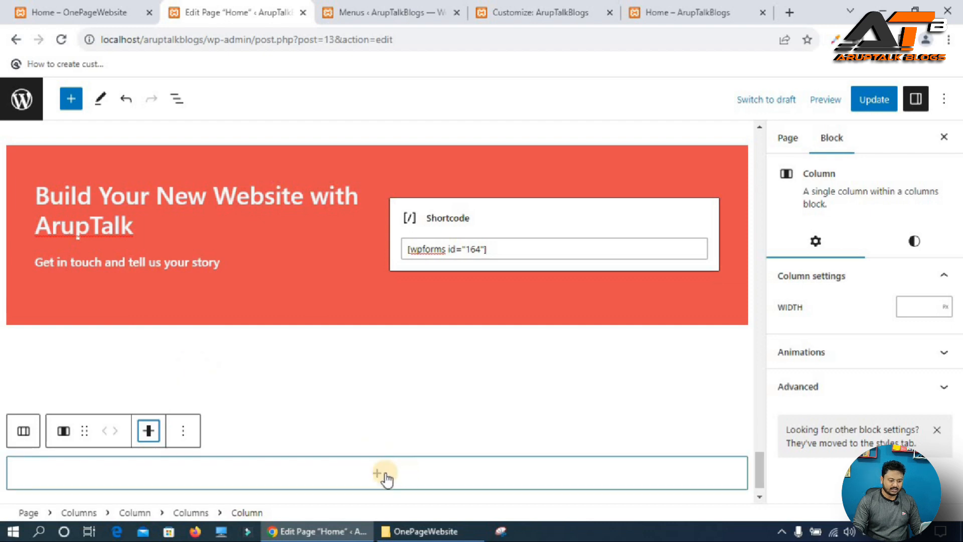
Set the inner column's width to 90 and open its advanced settings.
text(90)
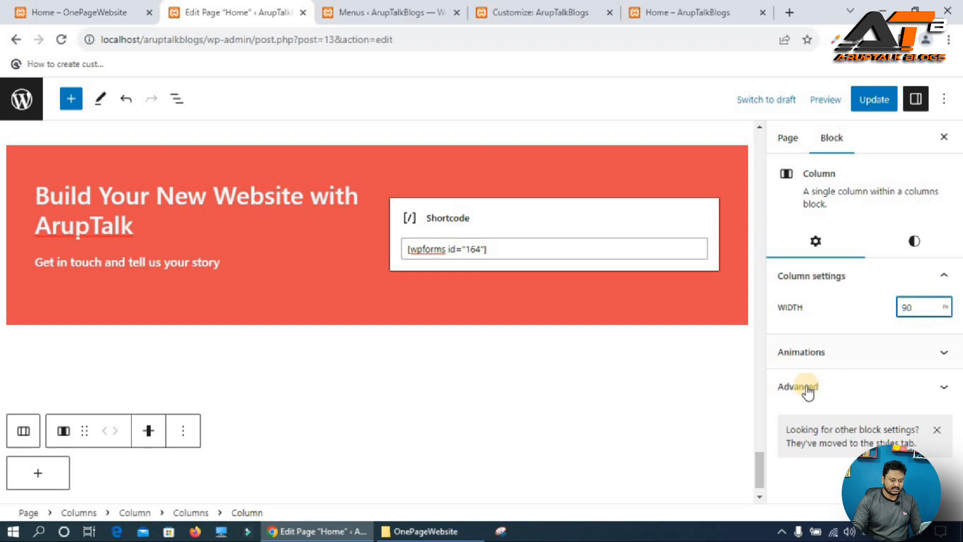
click(835, 389)
click(815, 394)
Copy the column-center class name from the Additional CSS in the Customizer.
click(381, 12)
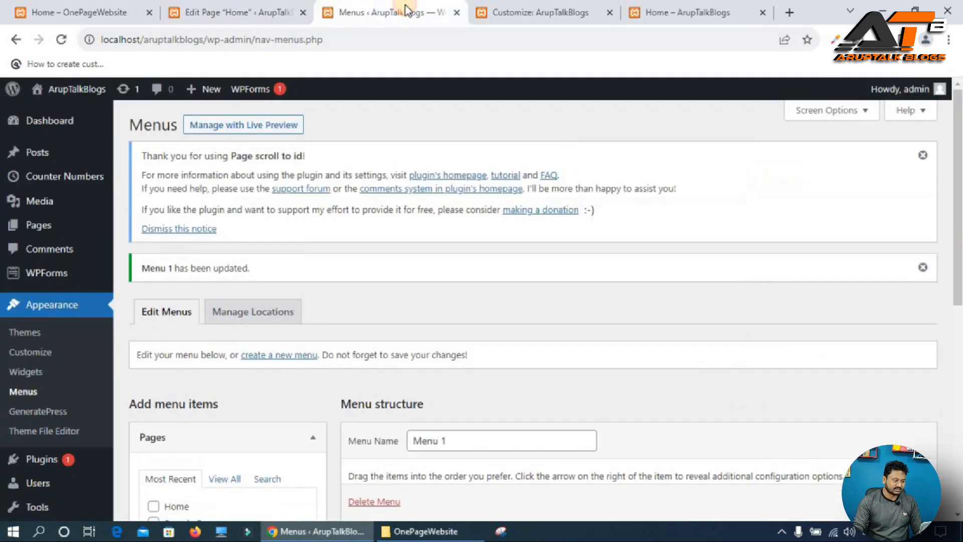
click(547, 17)
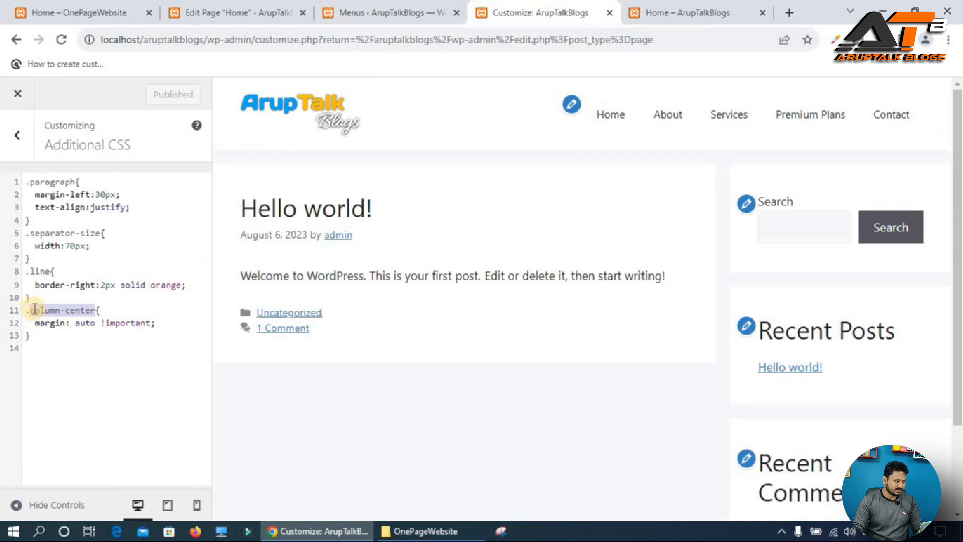
right_click(54, 312)
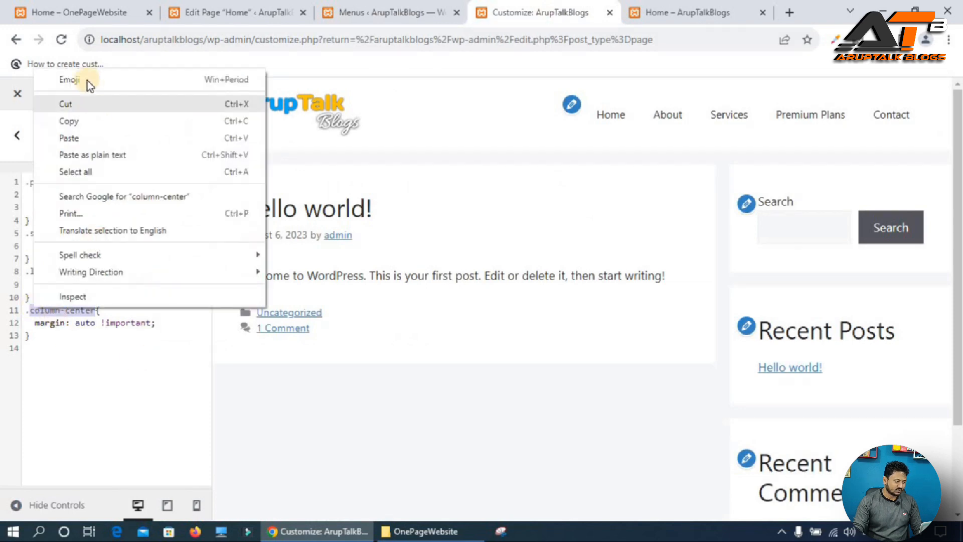
click(73, 122)
Add column-center as the inner column's additional CSS class and update the page.
click(210, 6)
click(834, 393)
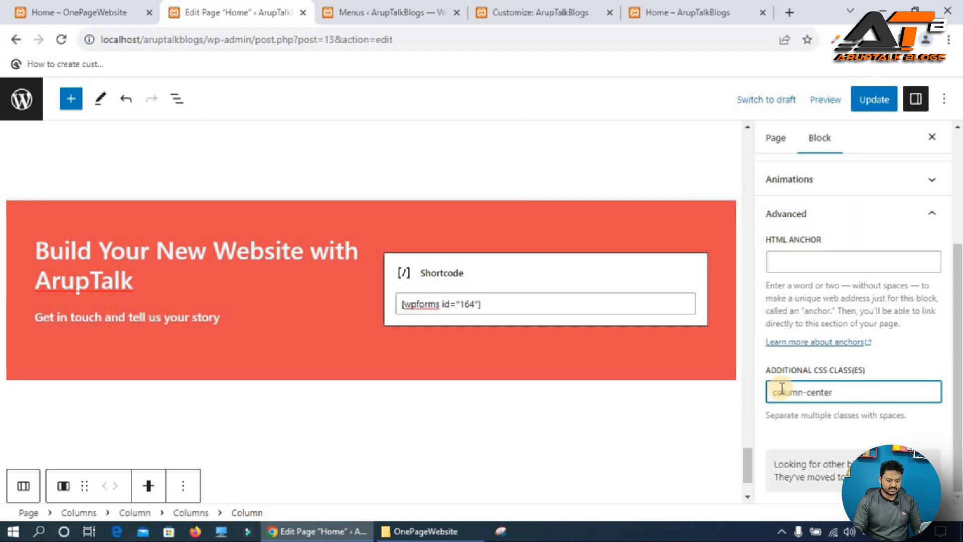
click(878, 100)
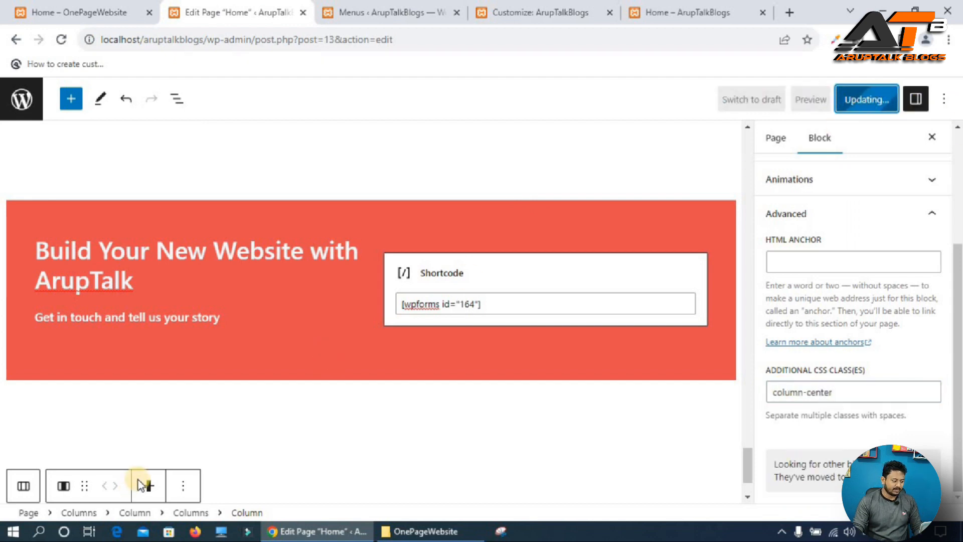
Set the inner column's width unit to percent, making it 90%.
scroll(287, 469, down, 2)
click(37, 439)
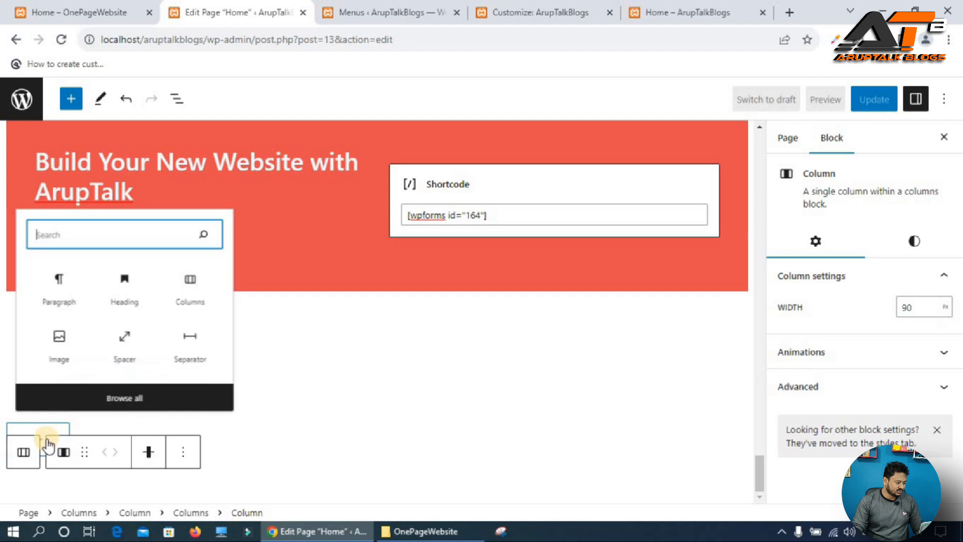
click(946, 308)
click(945, 331)
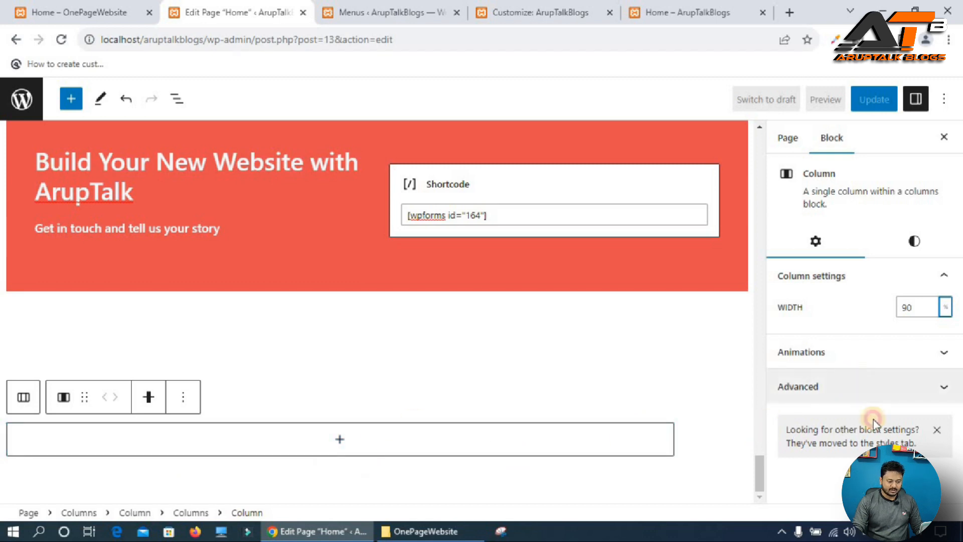
Insert a 33/33/33 three-column block inside the inner column and align it to the middle.
click(868, 388)
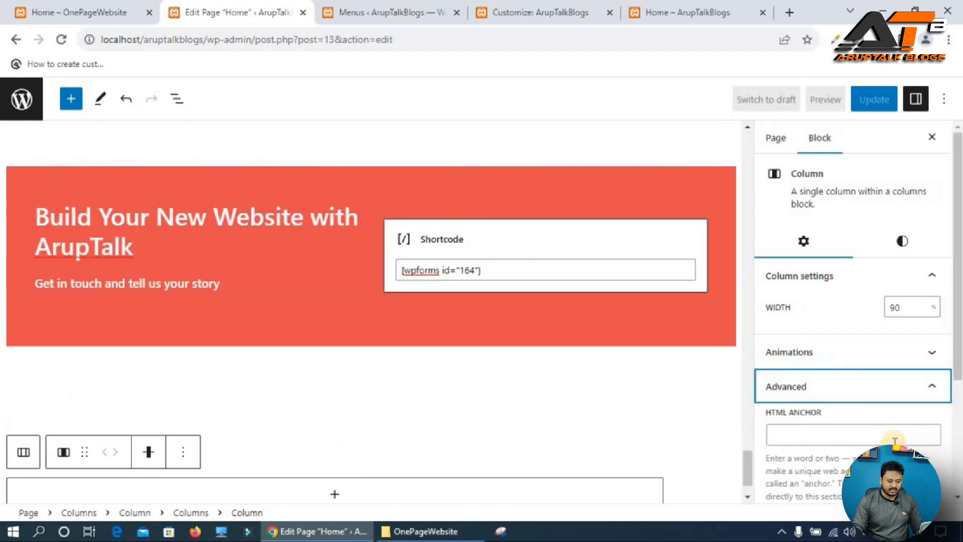
click(336, 494)
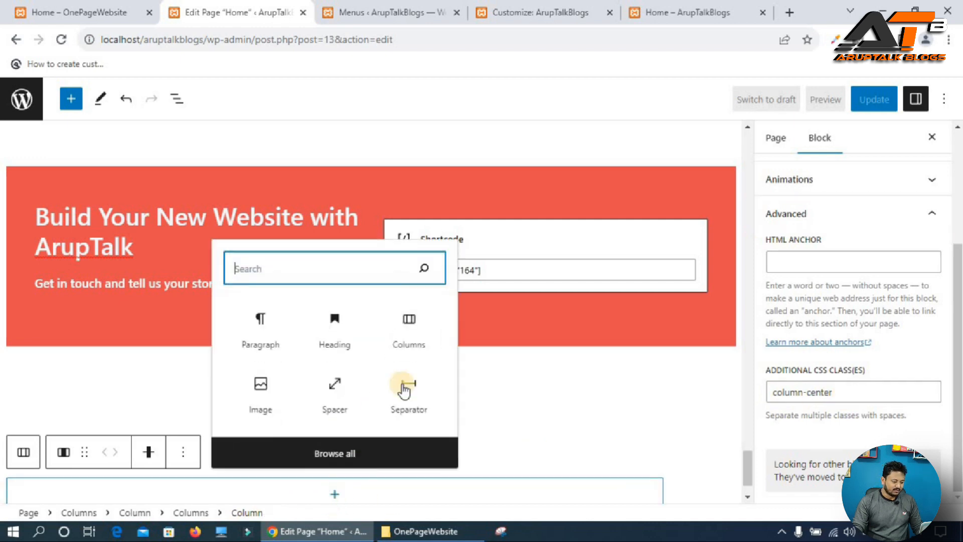
click(409, 321)
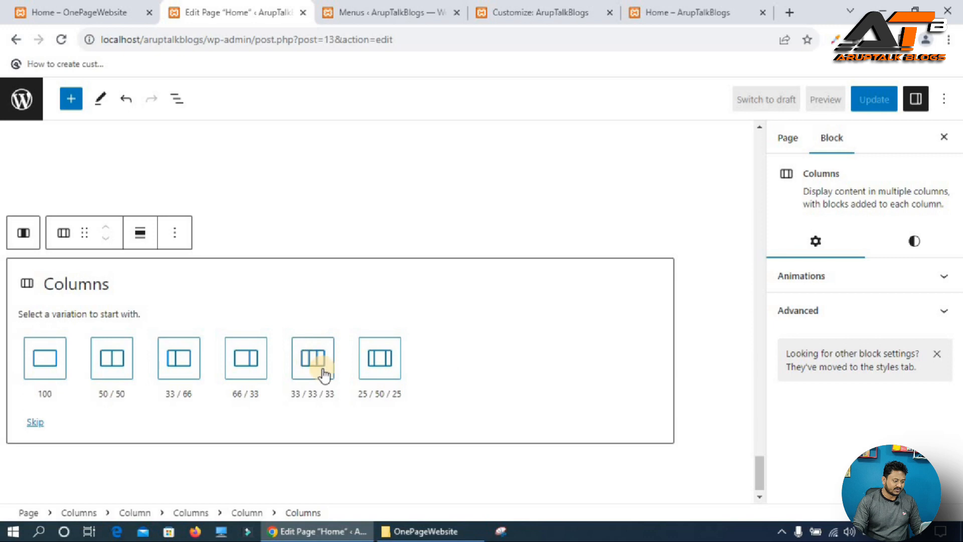
click(311, 367)
click(18, 375)
click(176, 377)
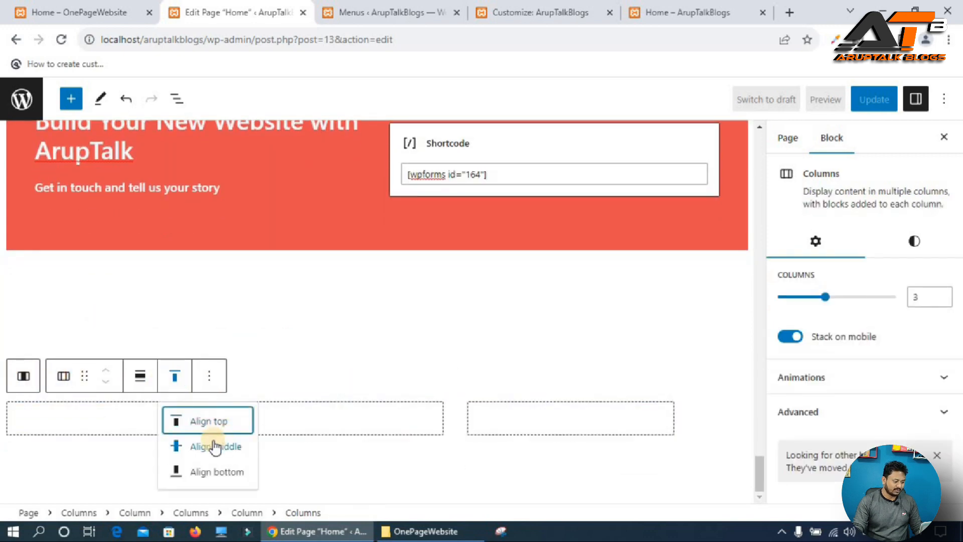
click(209, 440)
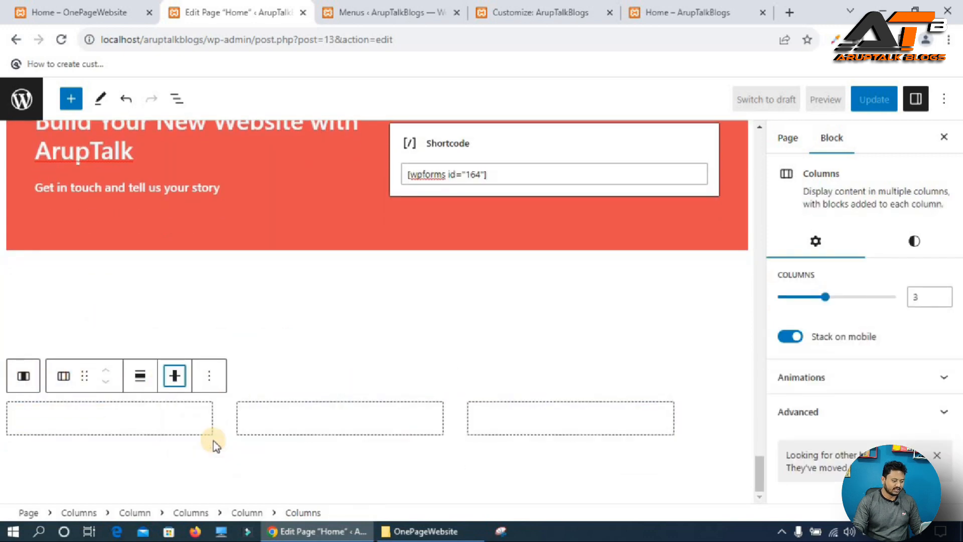
Add a Heading block to the first of the three columns.
click(110, 422)
click(109, 418)
click(127, 248)
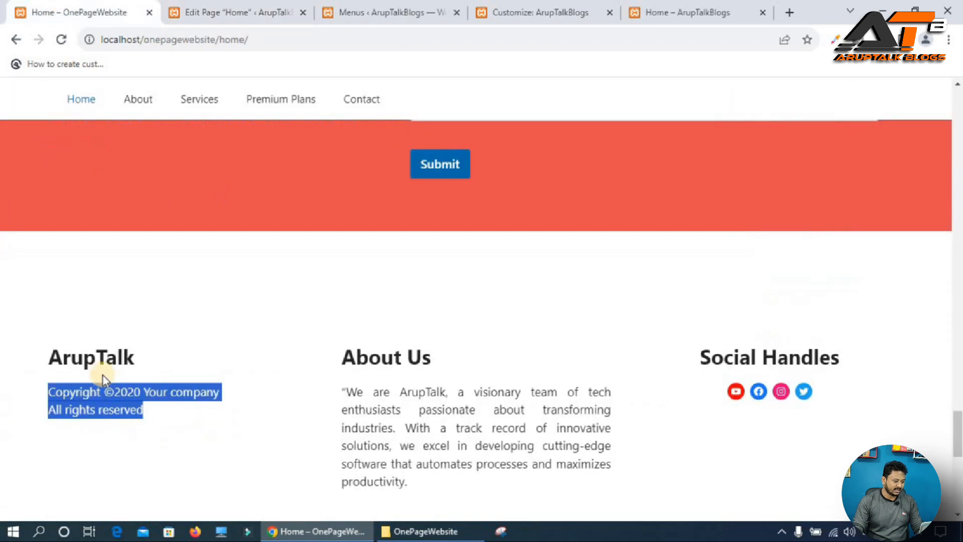
Copy the ArupTalk footer heading from the reference site and paste it into the new heading.
click(97, 366)
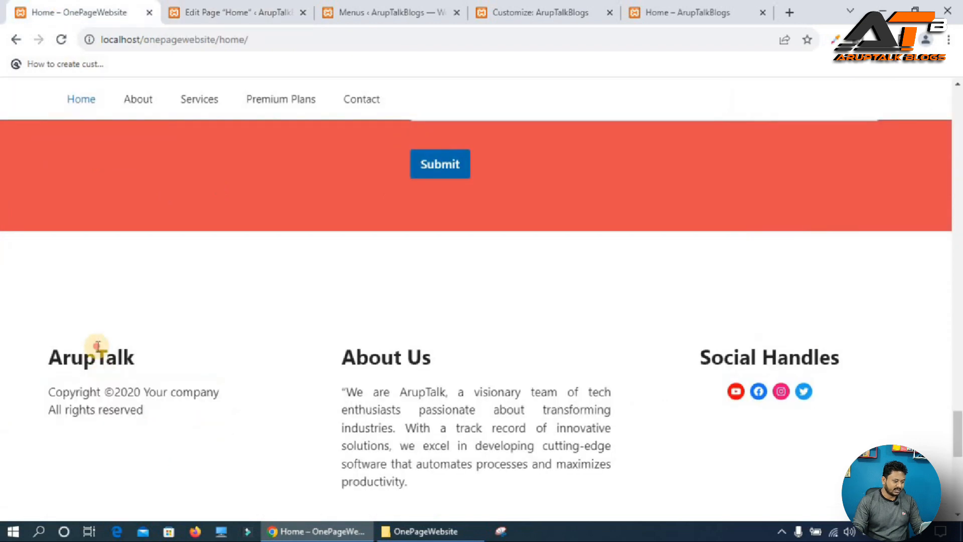
double_click(98, 346)
key(ctrl+c)
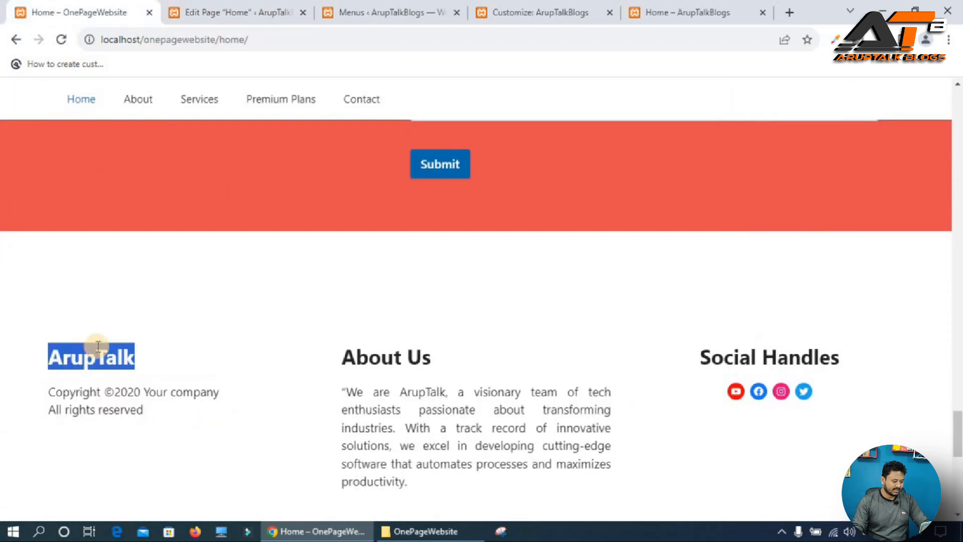
click(248, 11)
key(ctrl+v)
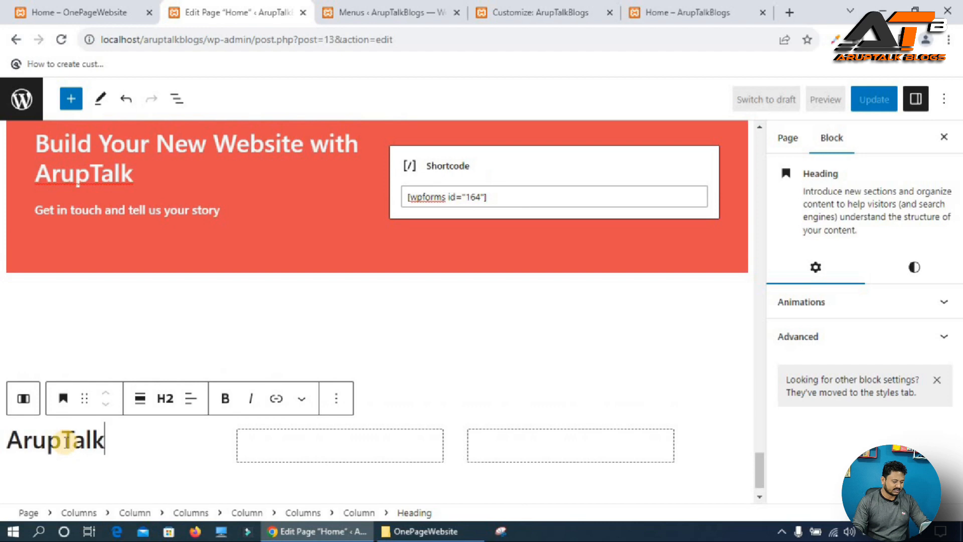
Copy the copyright text from the reference site's footer and paste it as a paragraph below the ArupTalk heading.
click(55, 14)
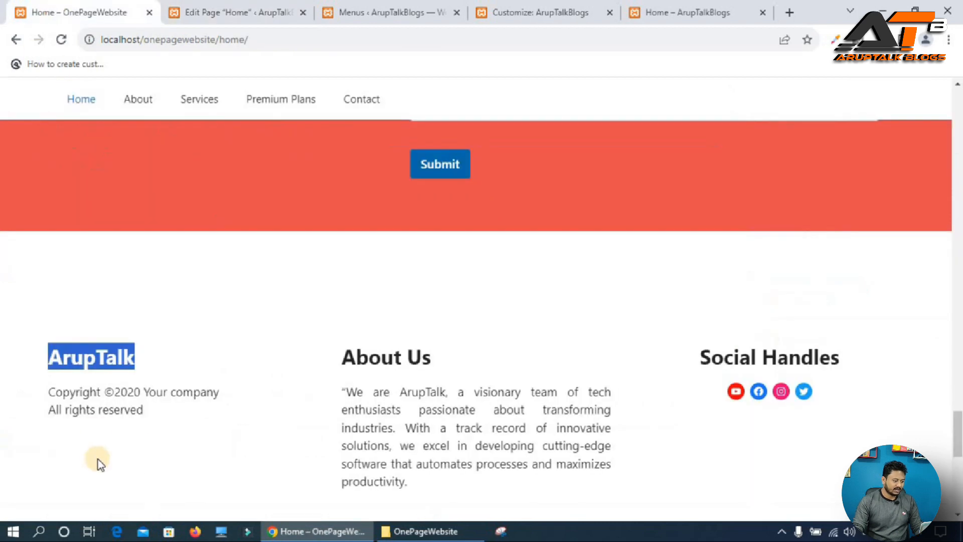
triple_click(91, 400)
click(45, 399)
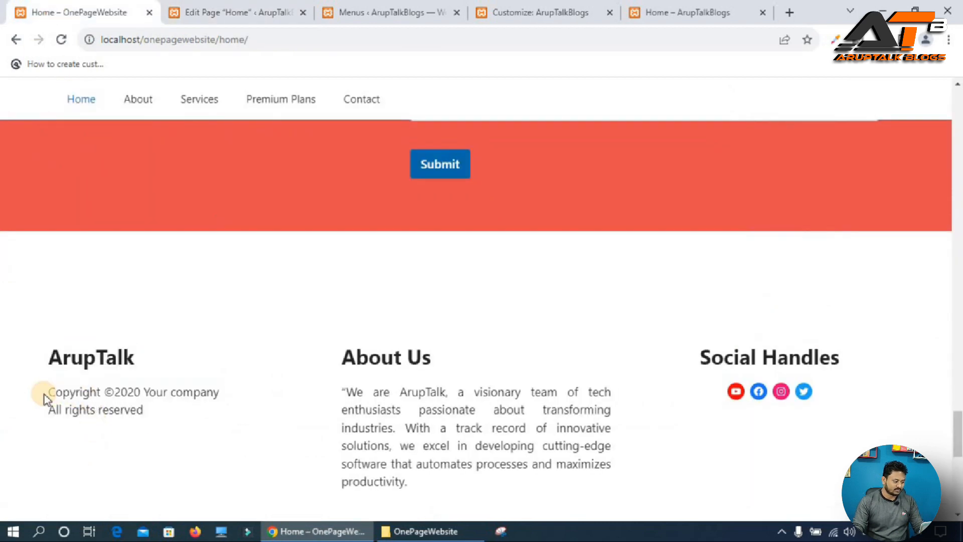
drag(49, 394, 157, 424)
key(ctrl+c)
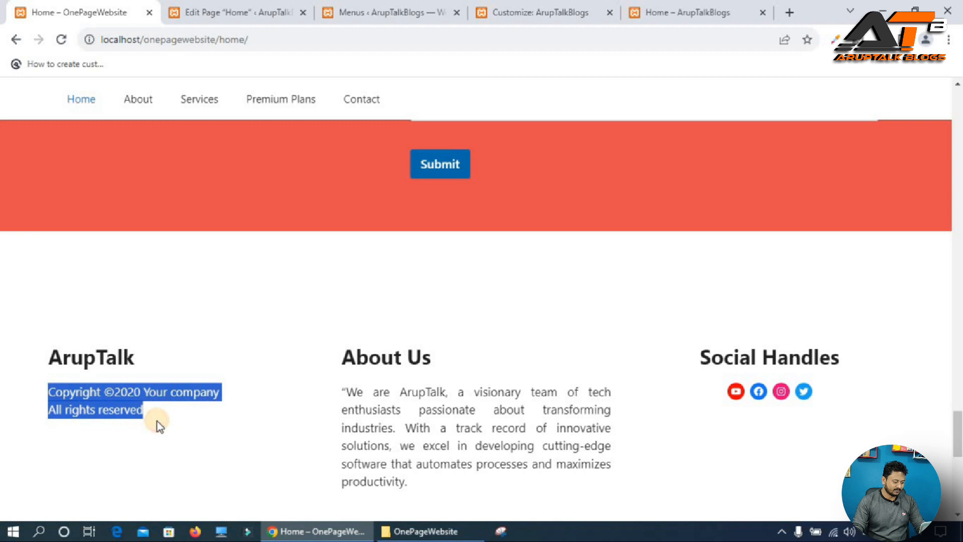
click(245, 8)
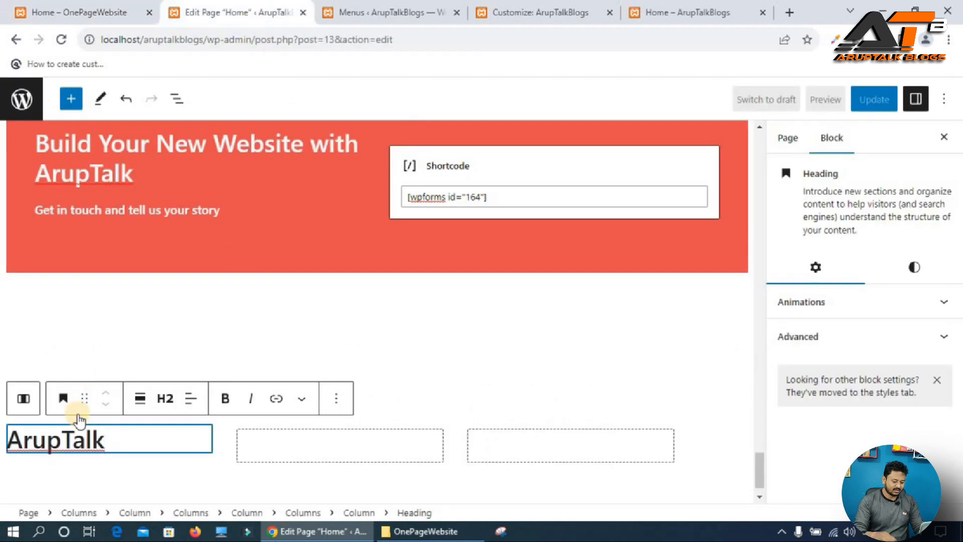
key(Return)
key(ctrl+v)
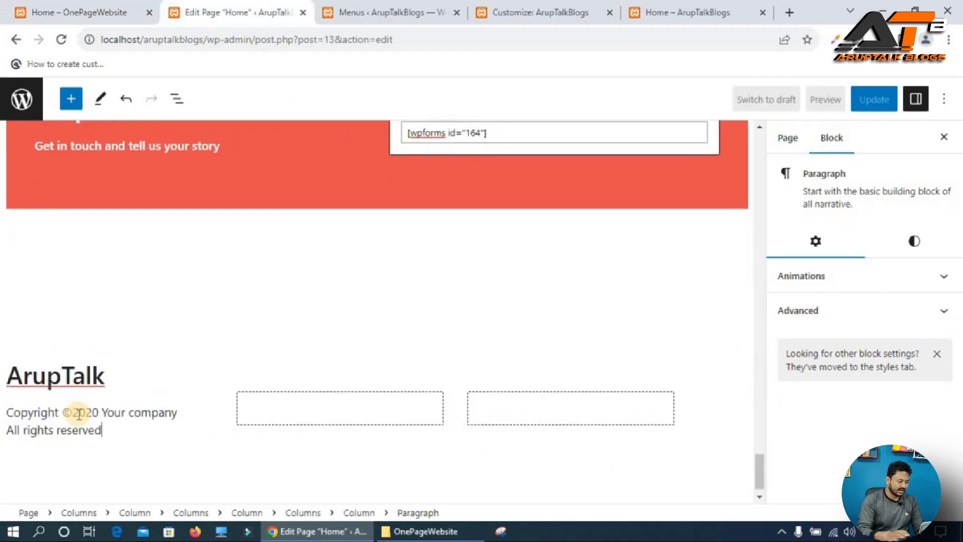
Add a Heading block to the second of the three footer columns.
click(80, 5)
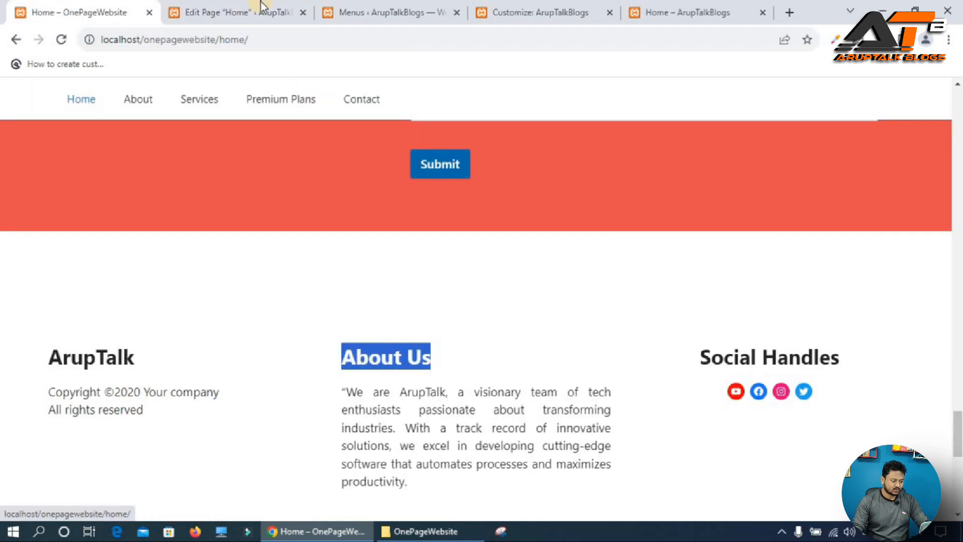
click(237, 5)
click(360, 411)
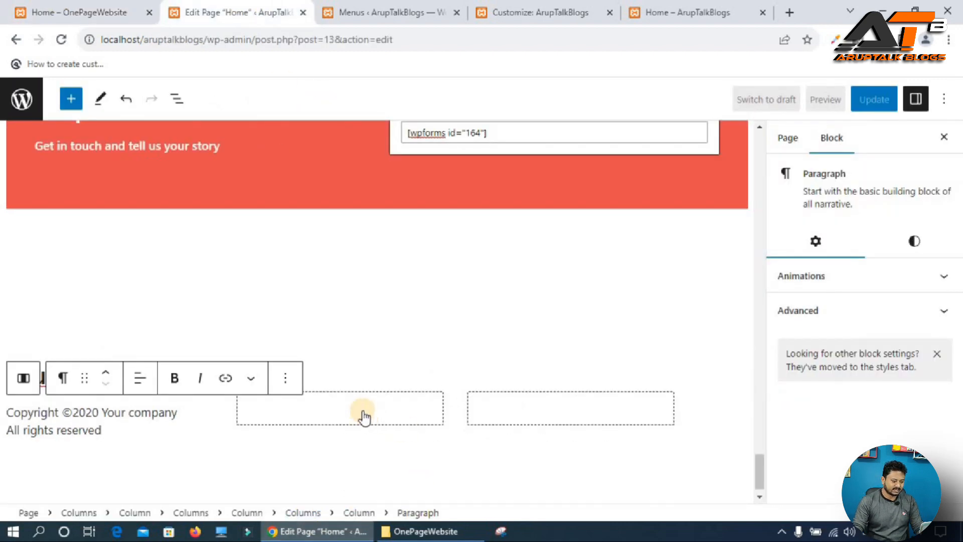
click(339, 407)
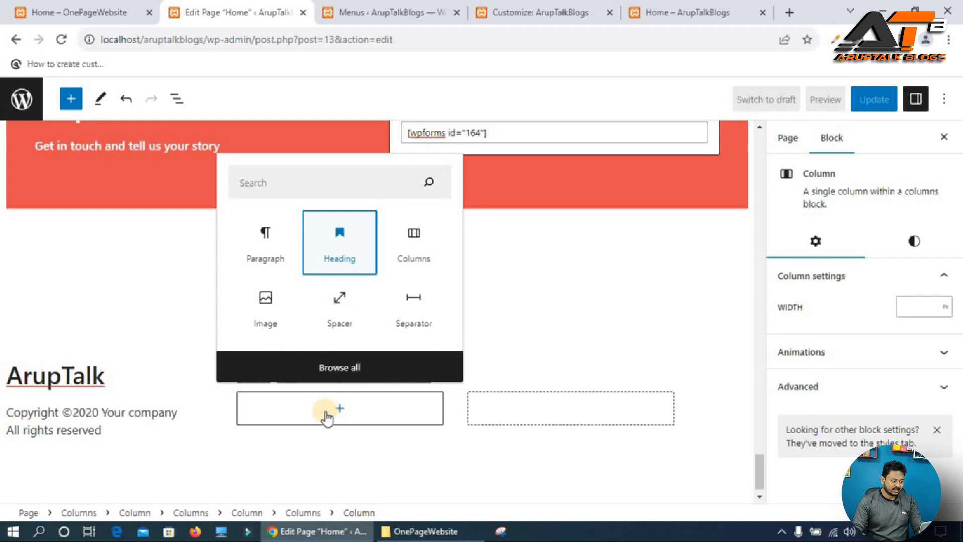
click(340, 242)
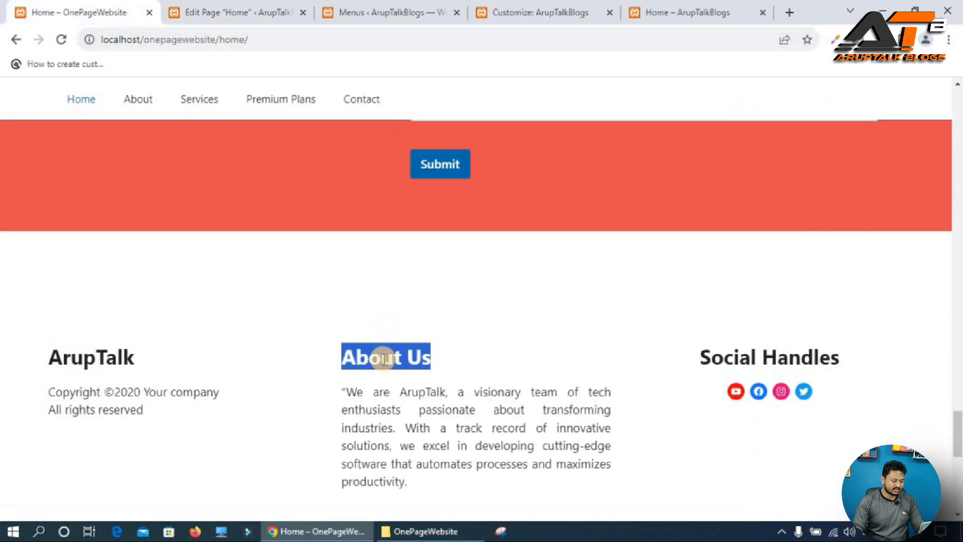
Copy the About Us heading from the reference site and paste it into the new heading.
right_click(383, 358)
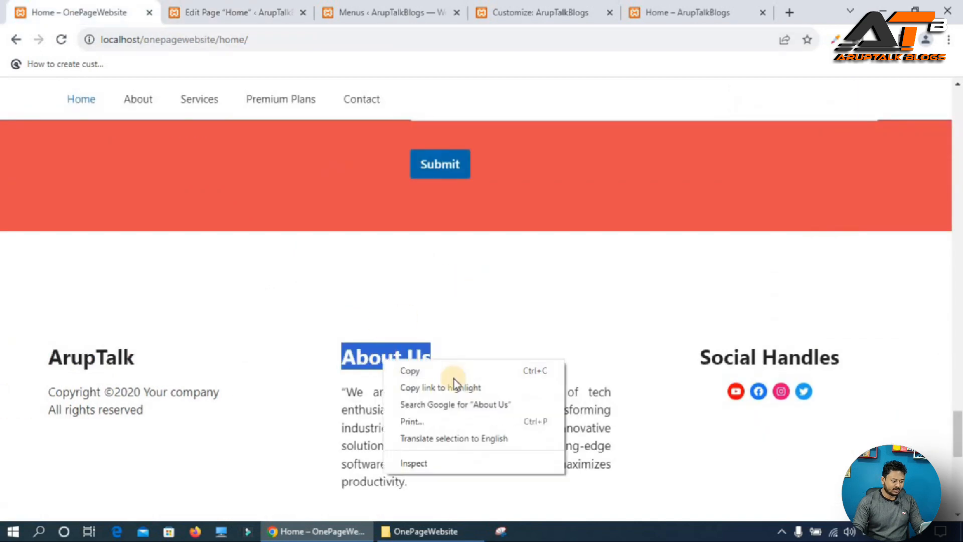
click(411, 369)
click(222, 7)
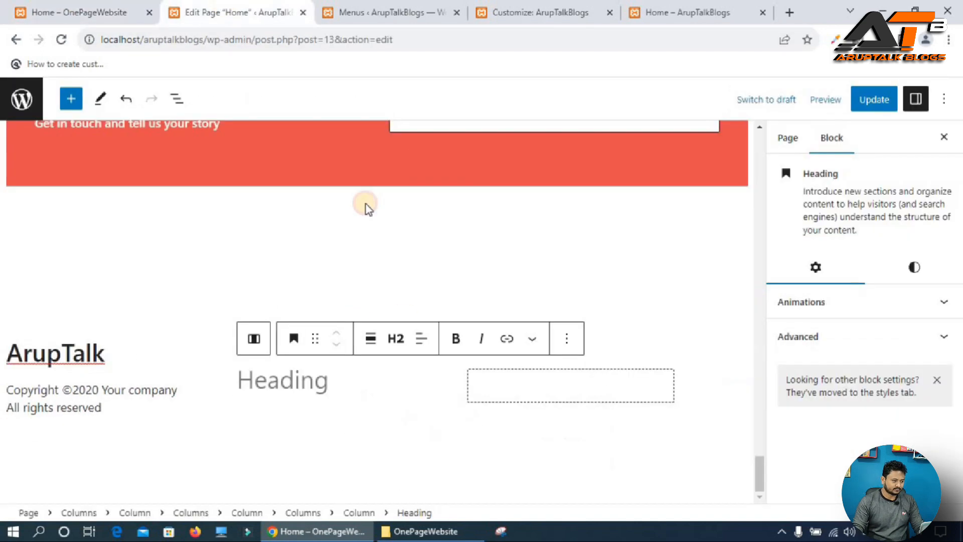
right_click(259, 382)
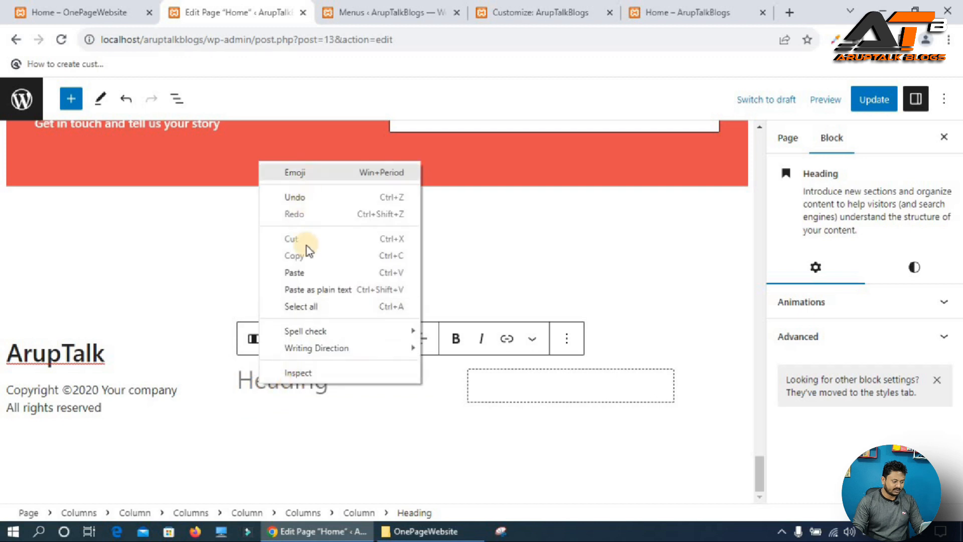
click(305, 274)
Copy the About Us description from the reference site and paste it as a paragraph below the About Us heading.
click(353, 411)
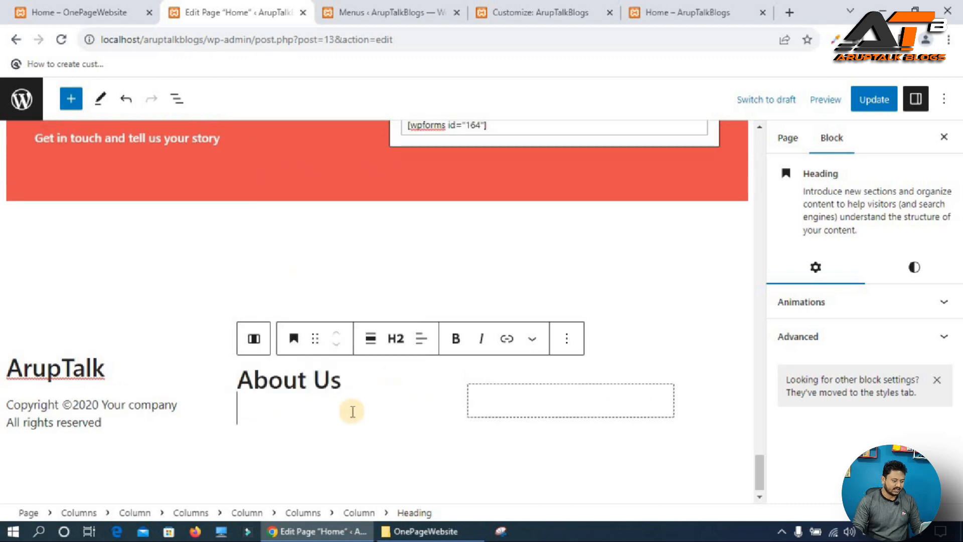
click(78, 6)
triple_click(358, 404)
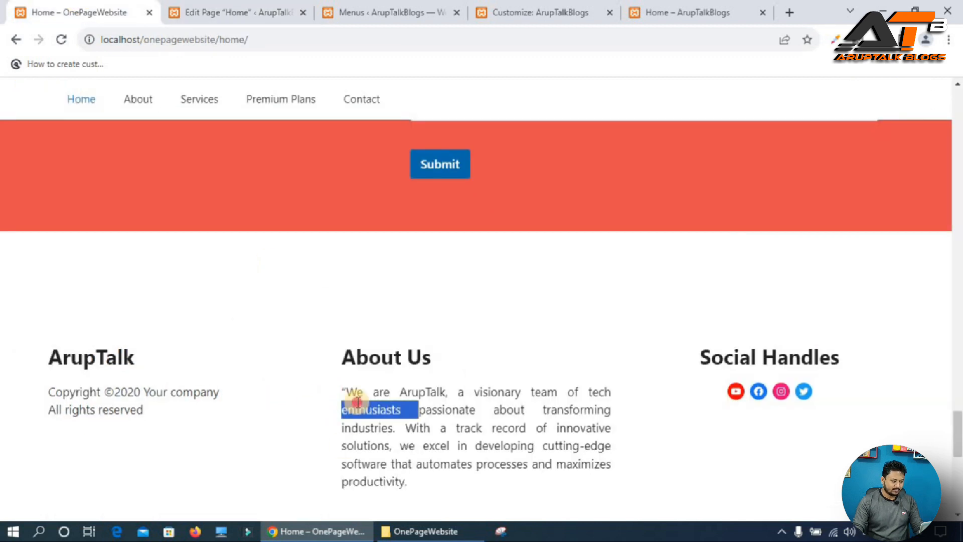
click(239, 10)
key(Return)
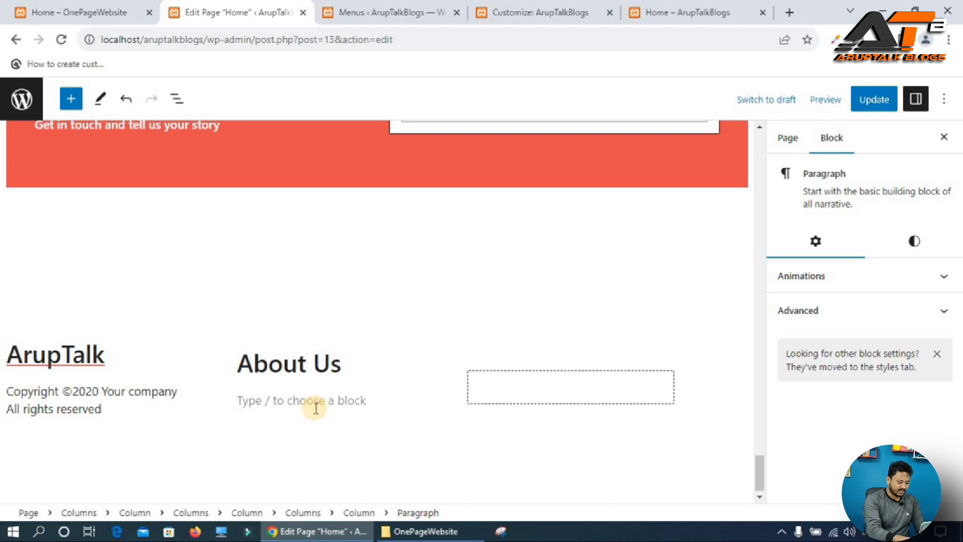
key(ctrl+v)
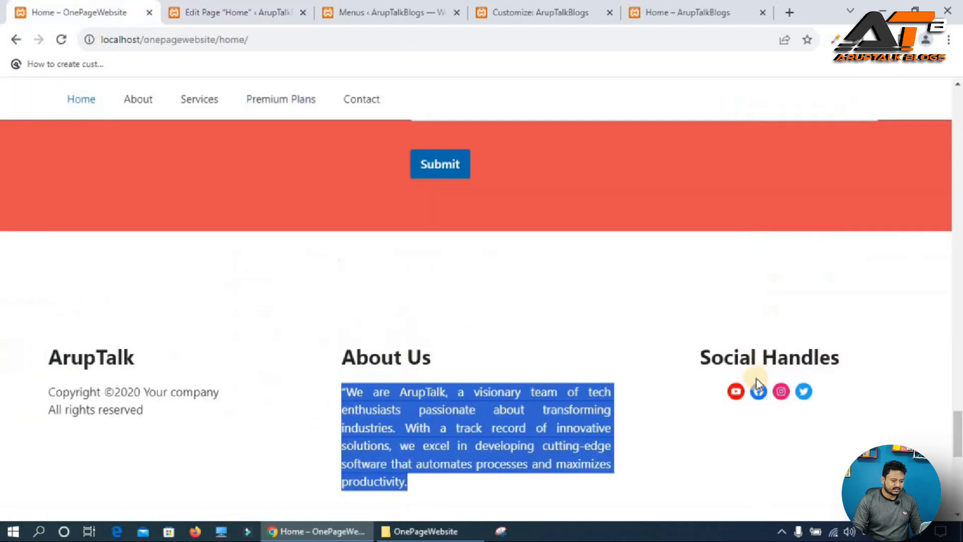
Add a heading reading "Social Handles" to the third footer column.
triple_click(726, 363)
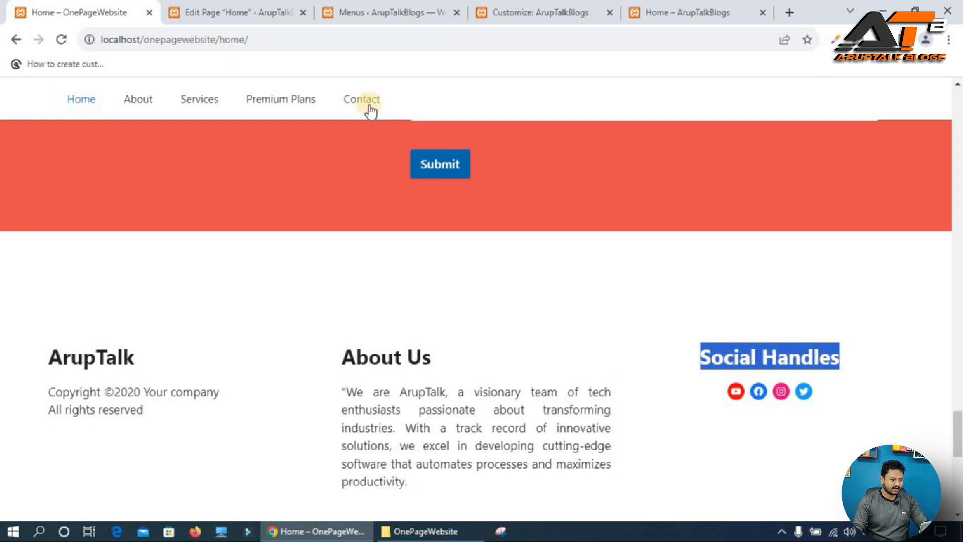
click(187, 7)
click(583, 327)
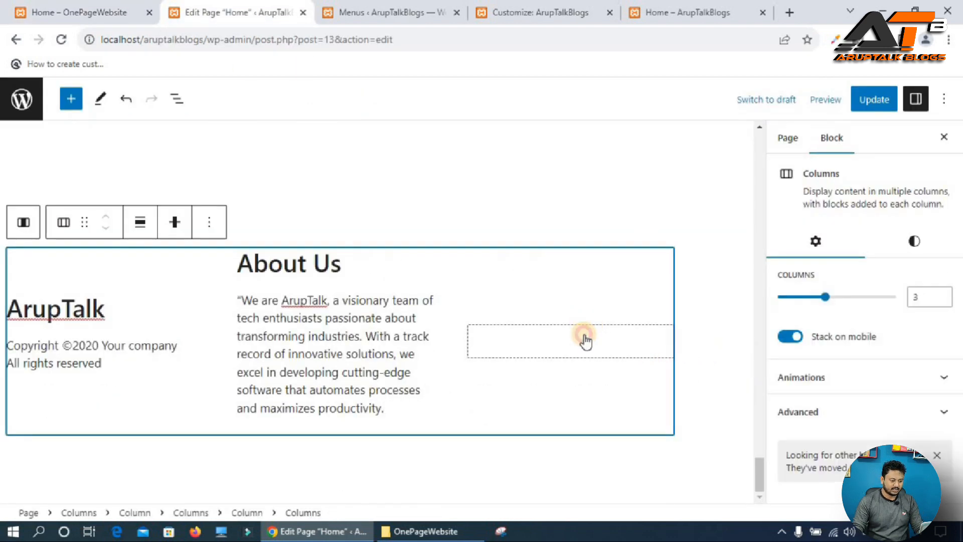
click(583, 334)
click(680, 350)
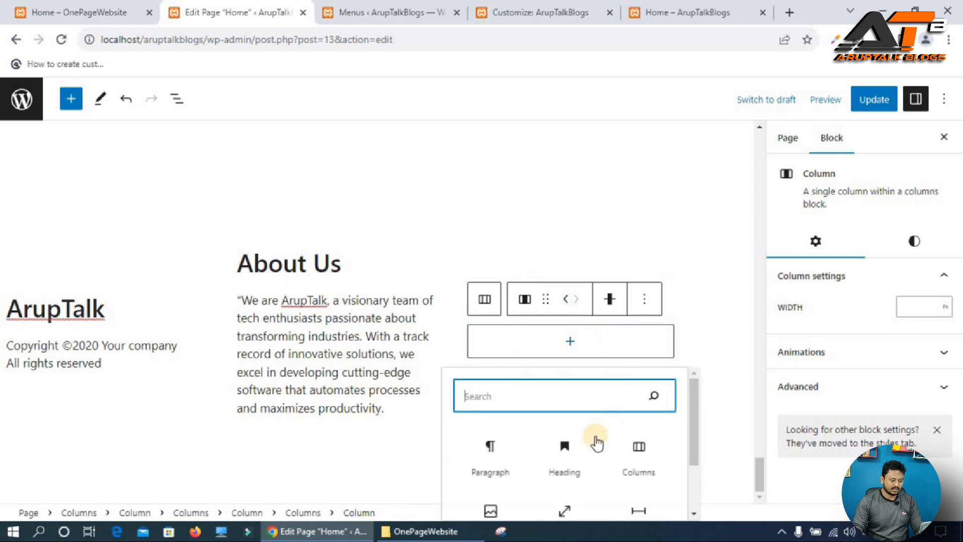
click(569, 449)
text(Social Handles)
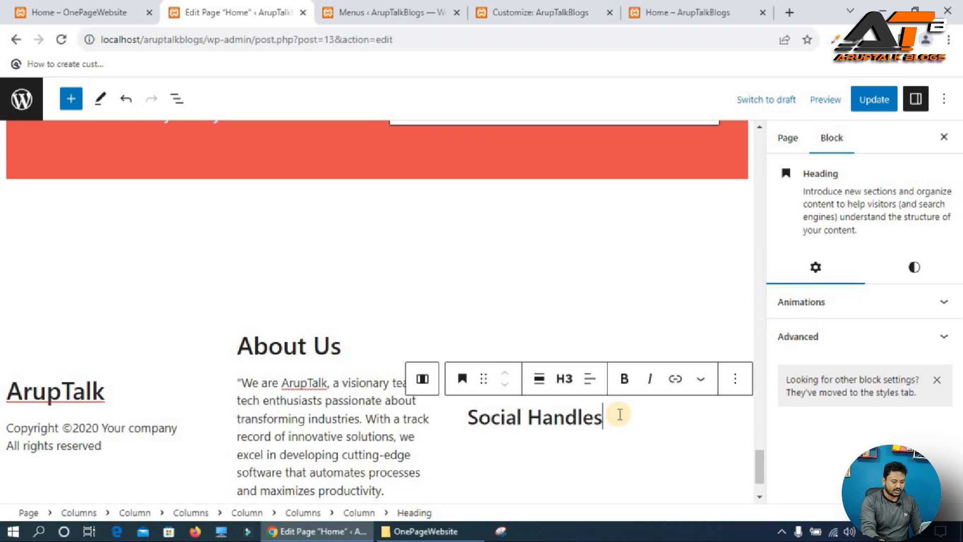
Insert a Social Icons block below the Social Handles heading and add a Facebook icon.
key(Return)
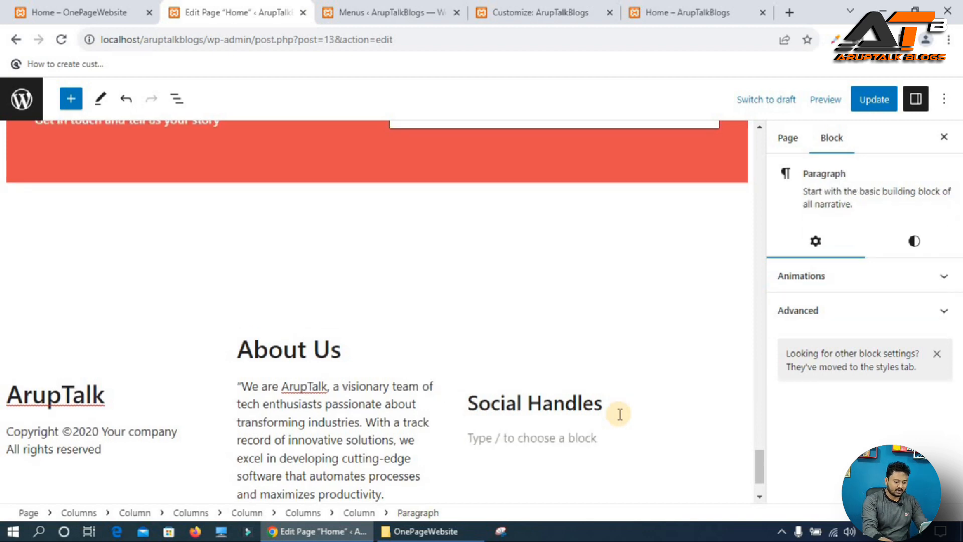
text(/soci)
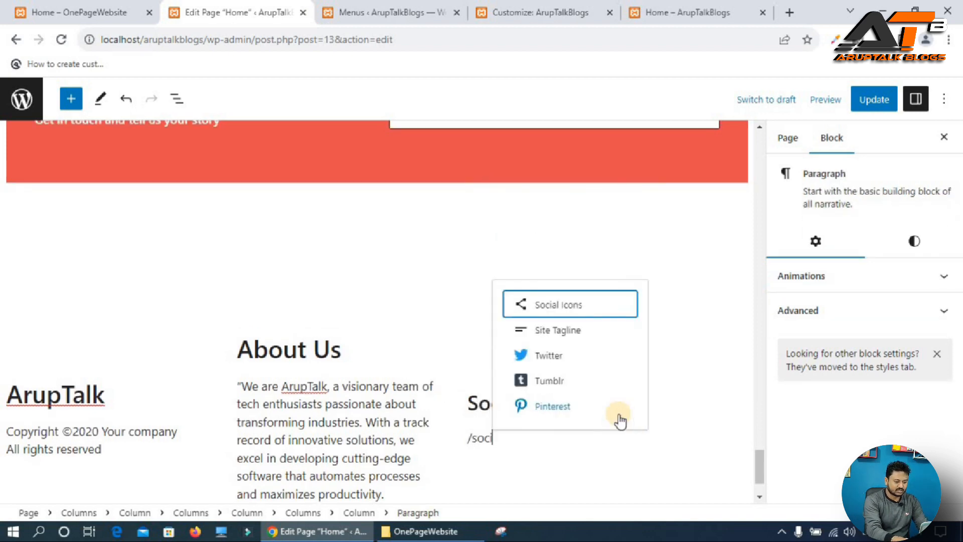
key(Return)
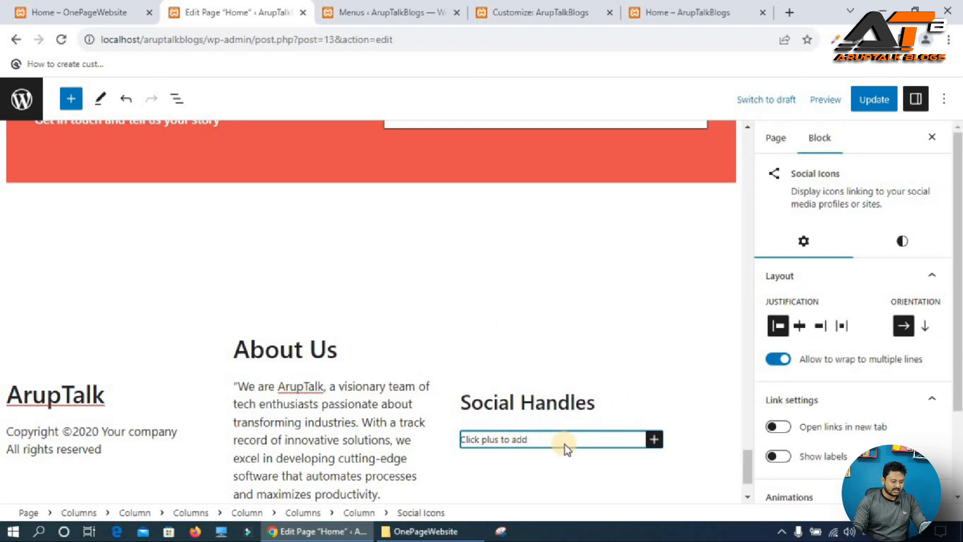
click(654, 439)
click(650, 277)
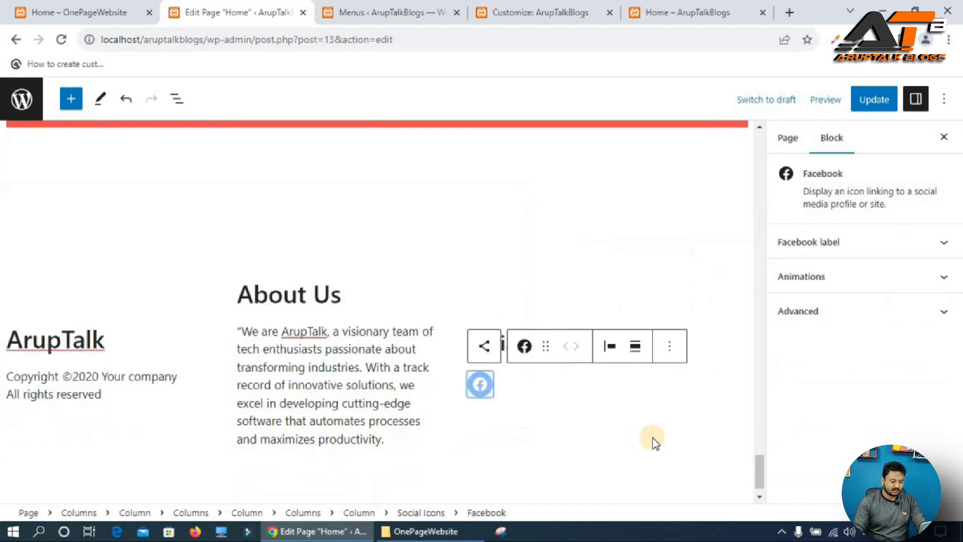
Add Instagram and Twitter icons to the Social Icons block.
click(483, 346)
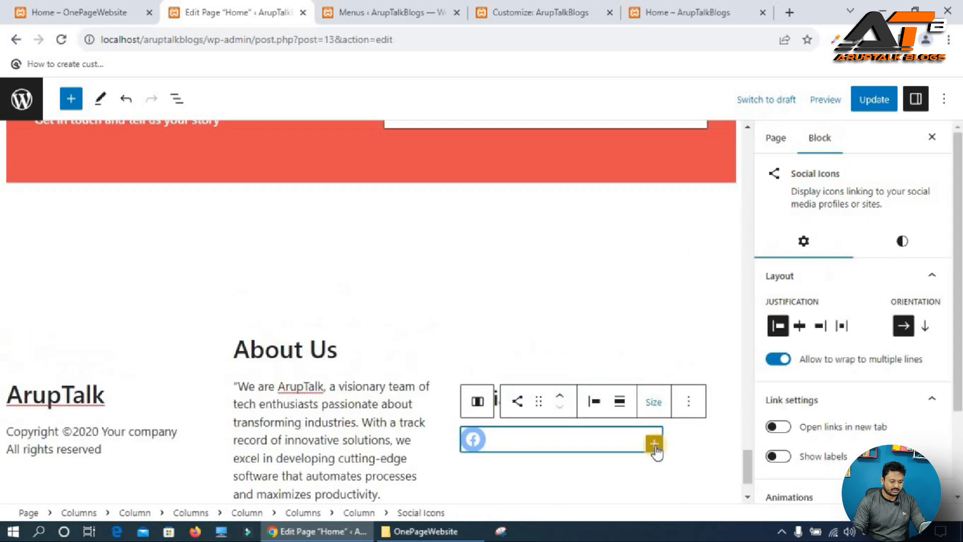
click(654, 440)
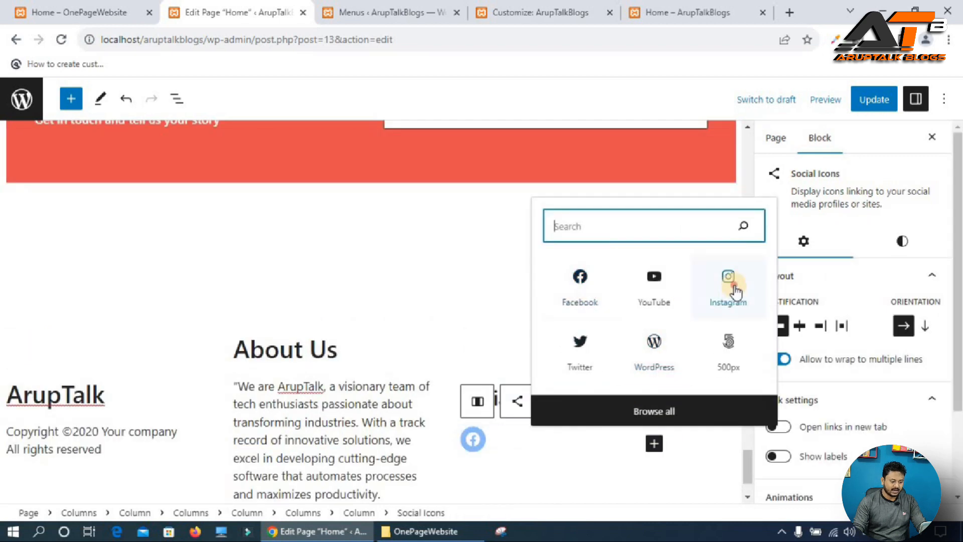
click(485, 346)
click(654, 445)
click(585, 352)
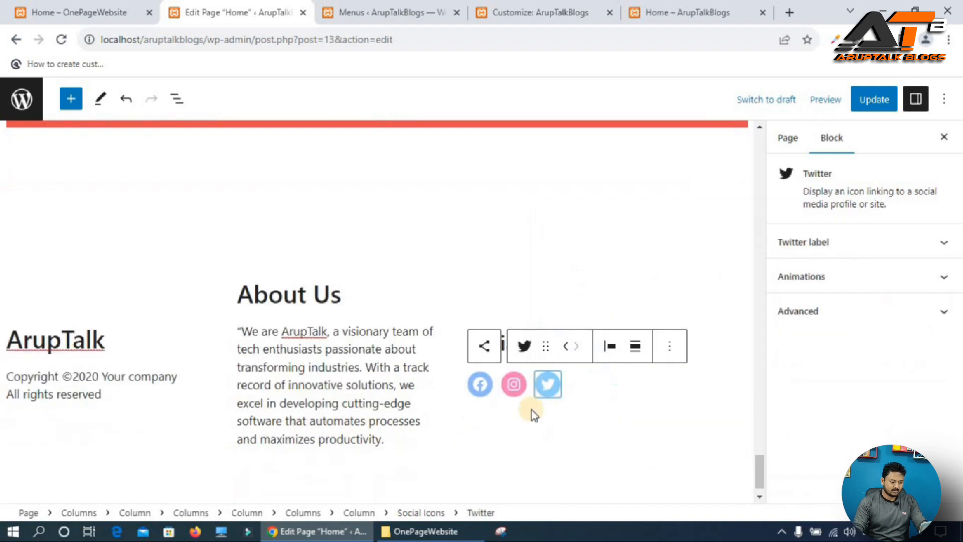
Set the Facebook, Instagram and Twitter icon links to # and update the page.
click(477, 385)
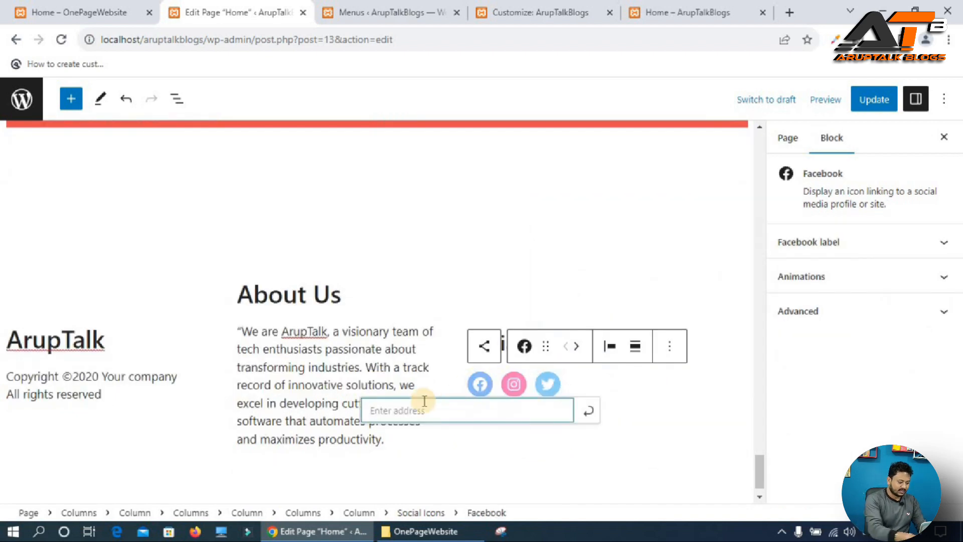
text(#)
click(516, 389)
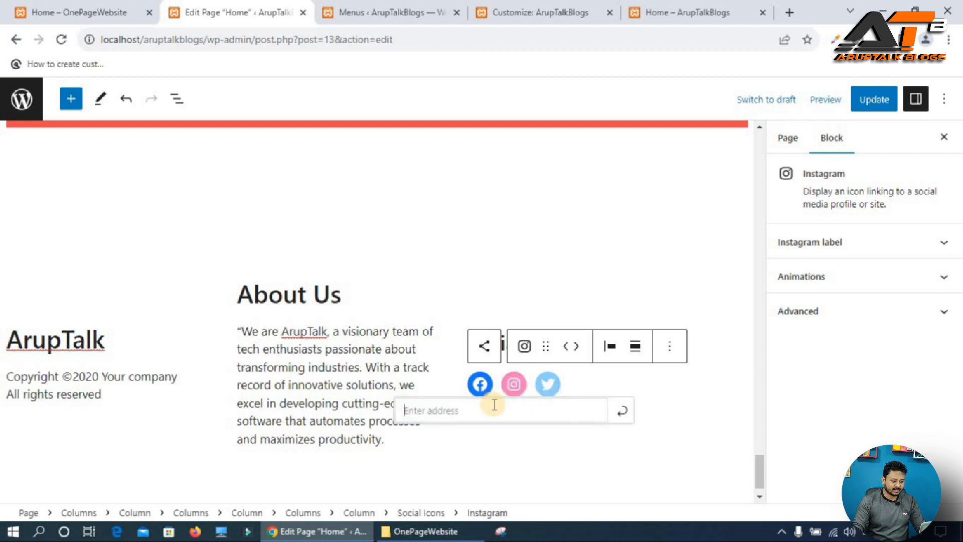
text(#)
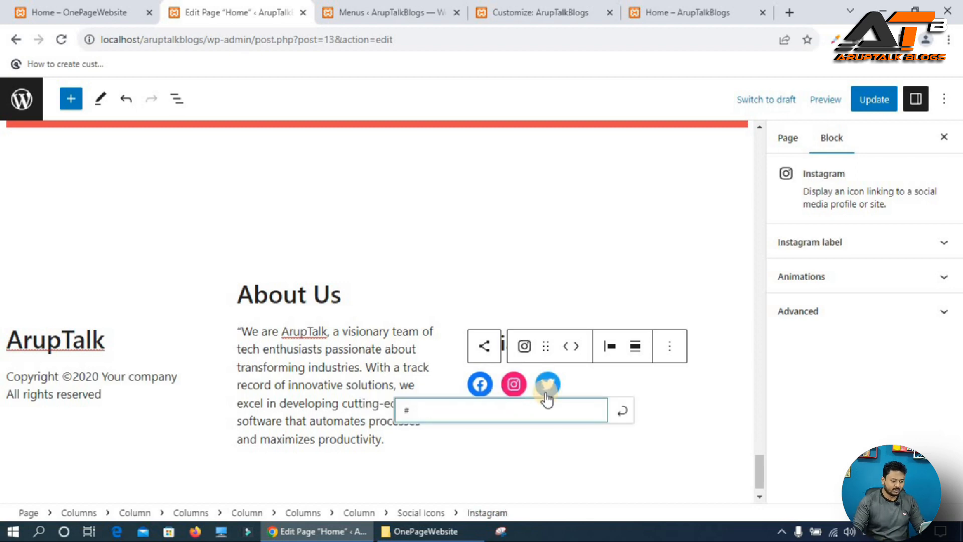
click(545, 385)
text(#)
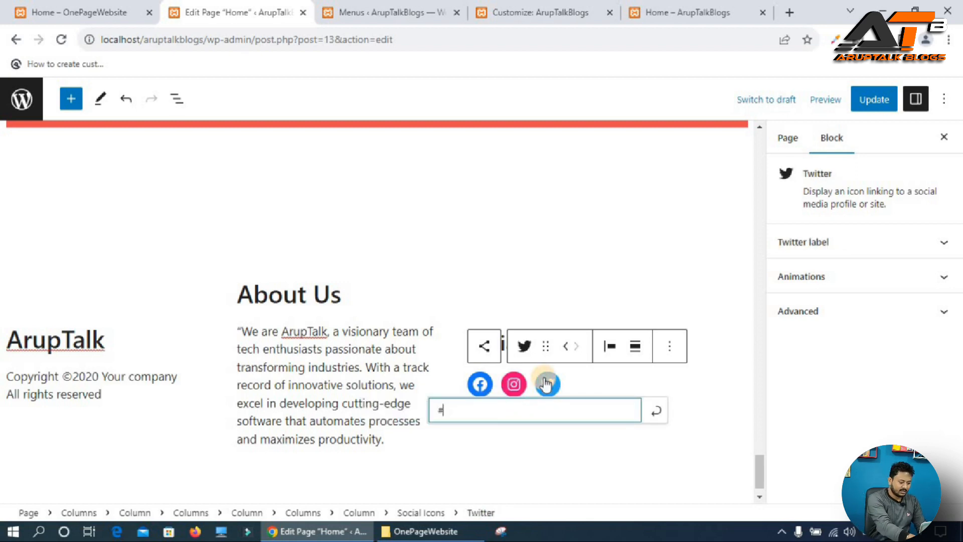
click(871, 107)
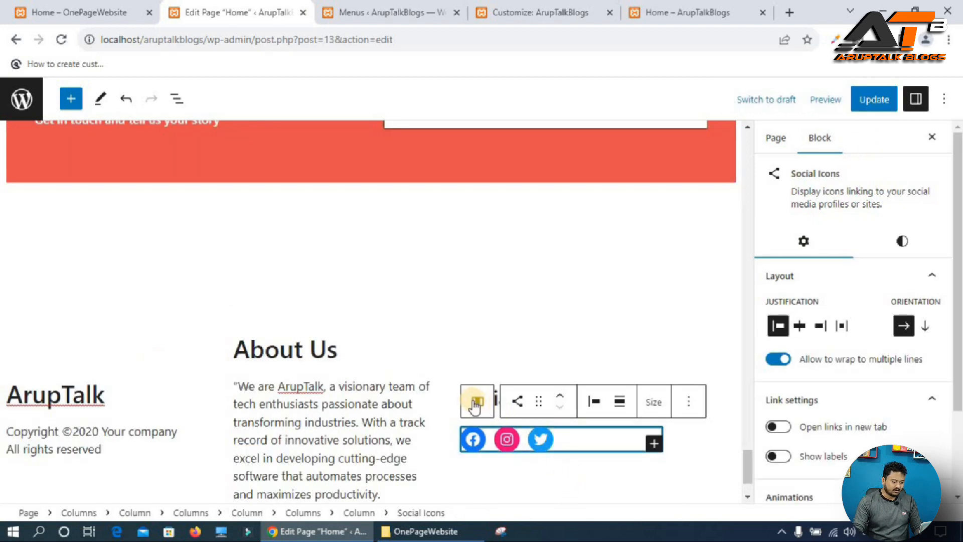
Set the three-column footer block's vertical alignment to top.
click(472, 401)
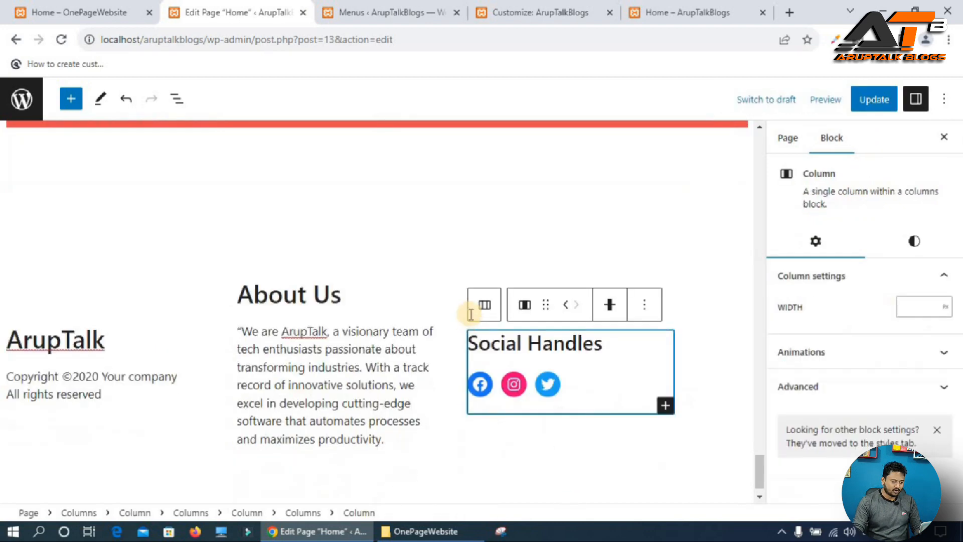
click(482, 302)
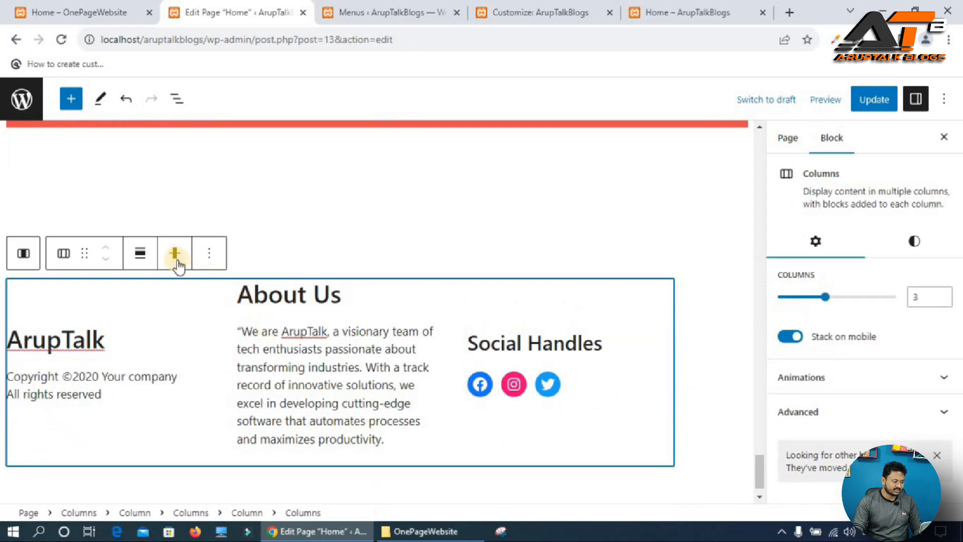
click(177, 255)
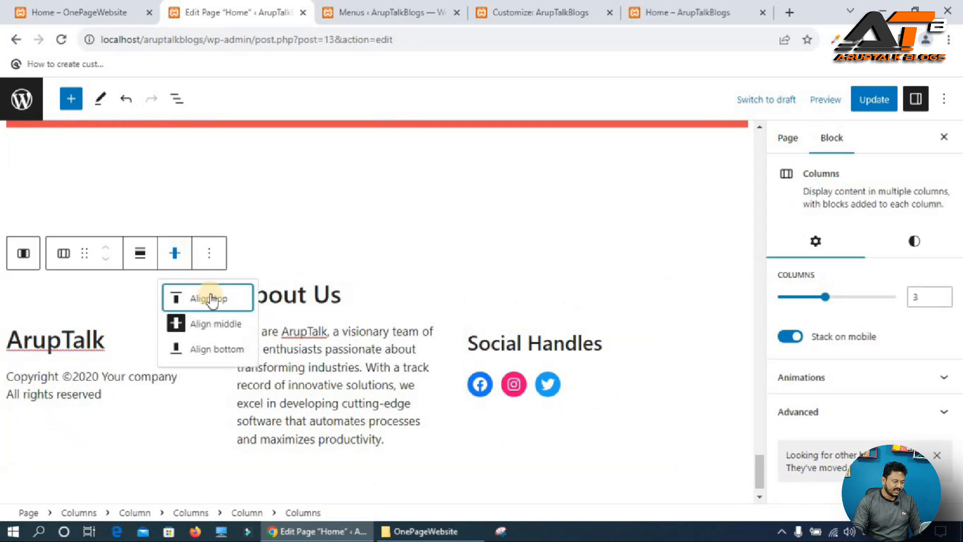
click(214, 299)
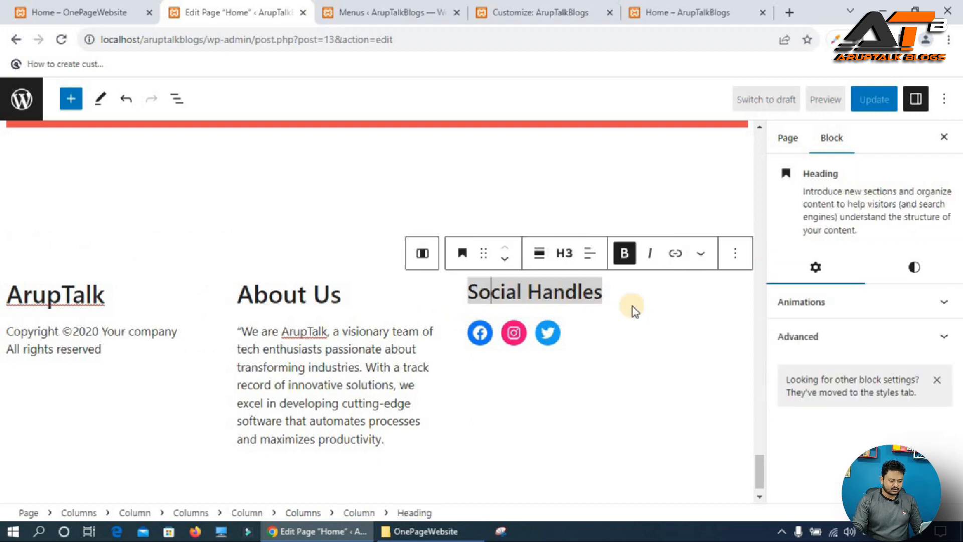
Center-align the Social Handles heading and justify its social icons to the center, then update the page.
click(589, 252)
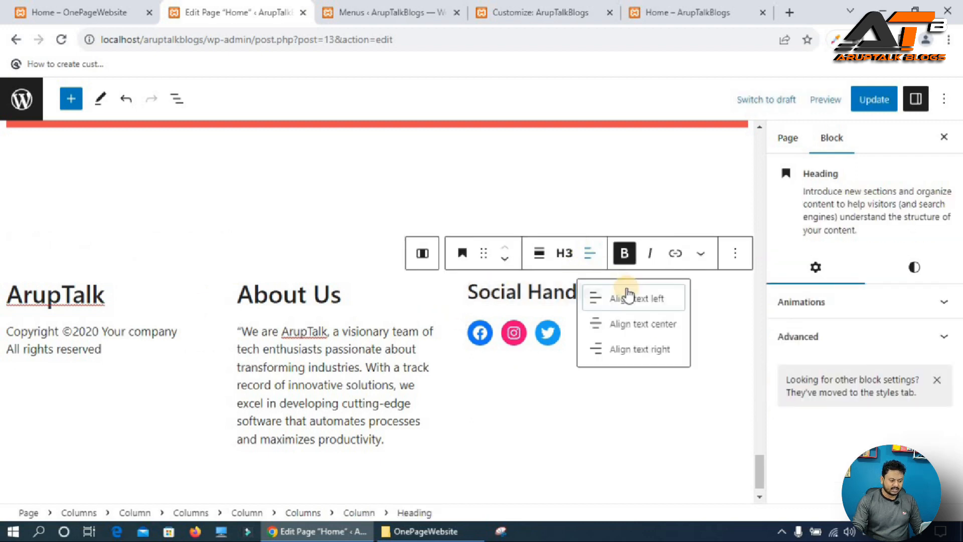
click(652, 333)
click(499, 333)
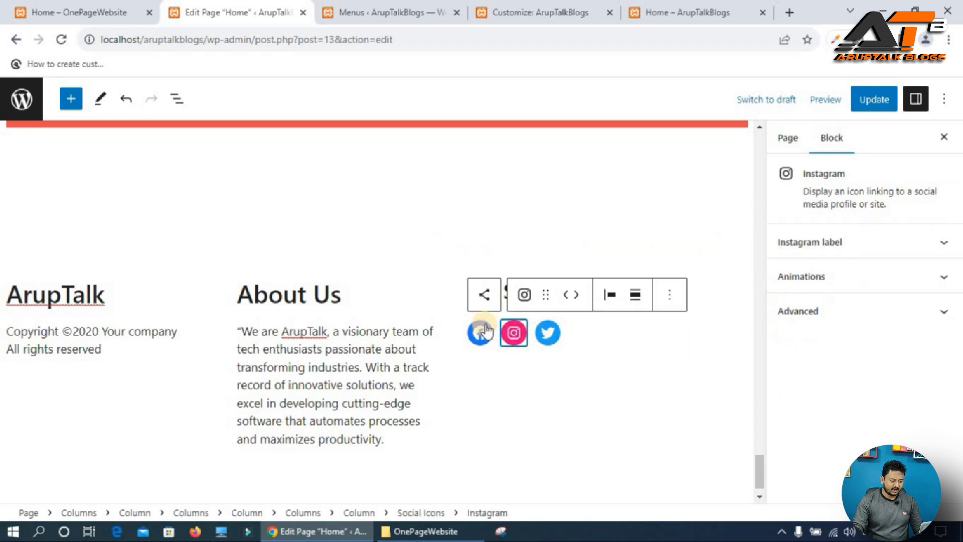
click(492, 296)
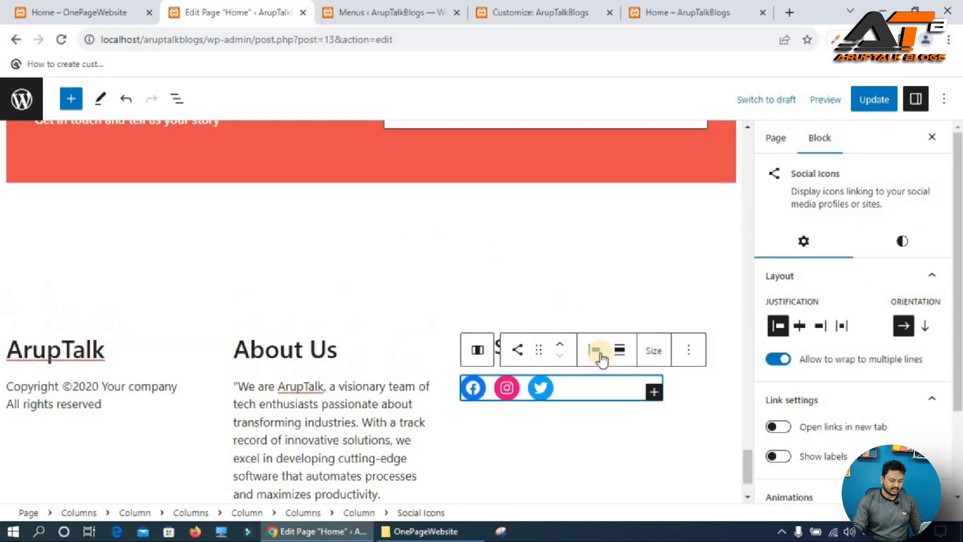
click(595, 350)
click(667, 423)
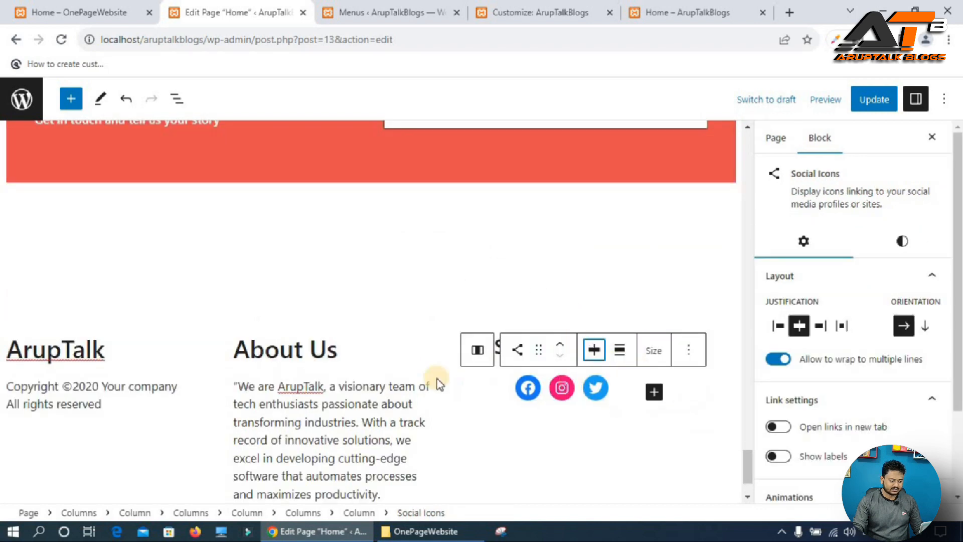
click(875, 100)
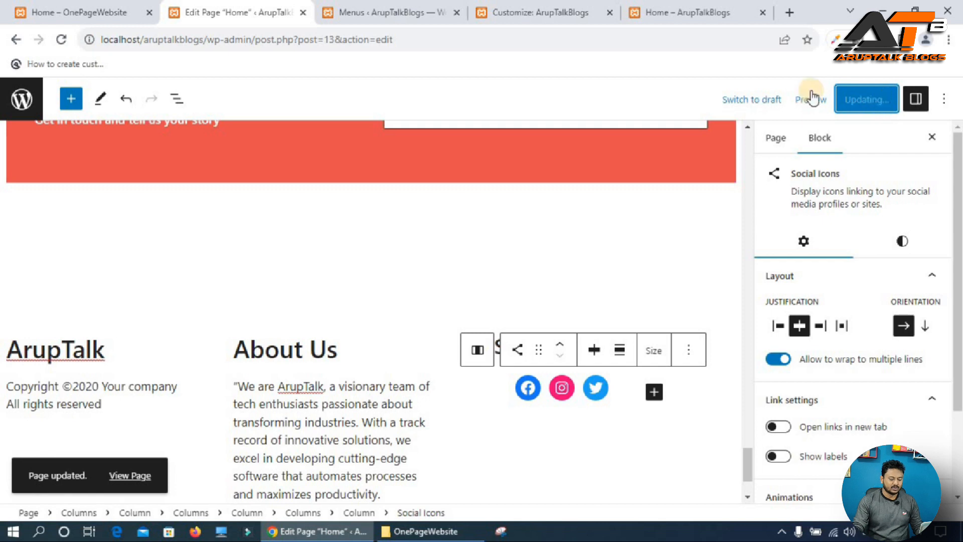
Reload the published home page and compare its footer and sections with the reference site.
click(705, 14)
key(F5)
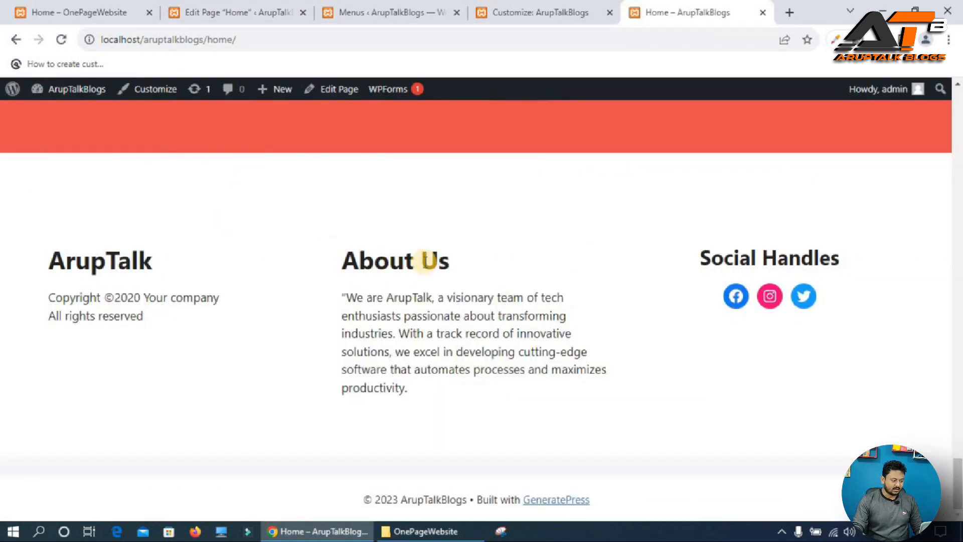
click(93, 7)
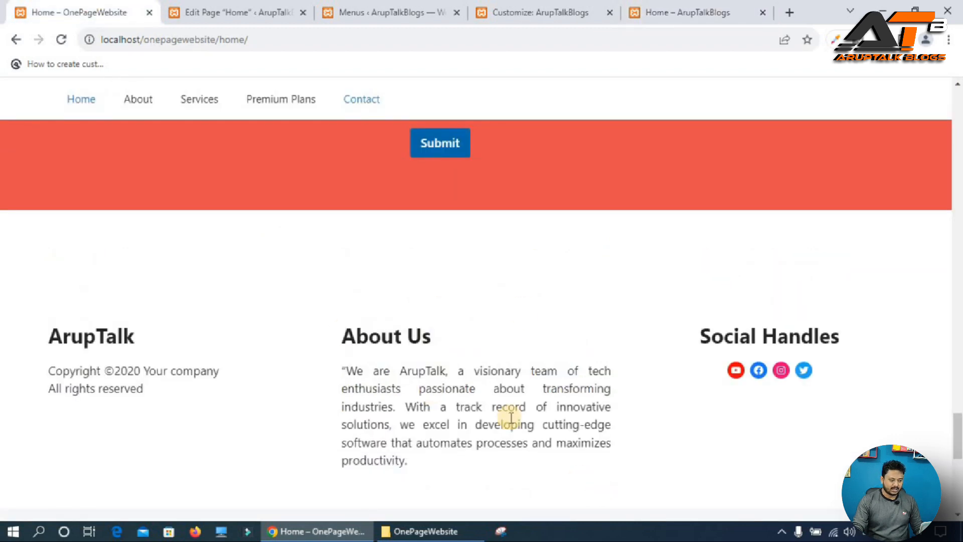
scroll(602, 421, up, 15)
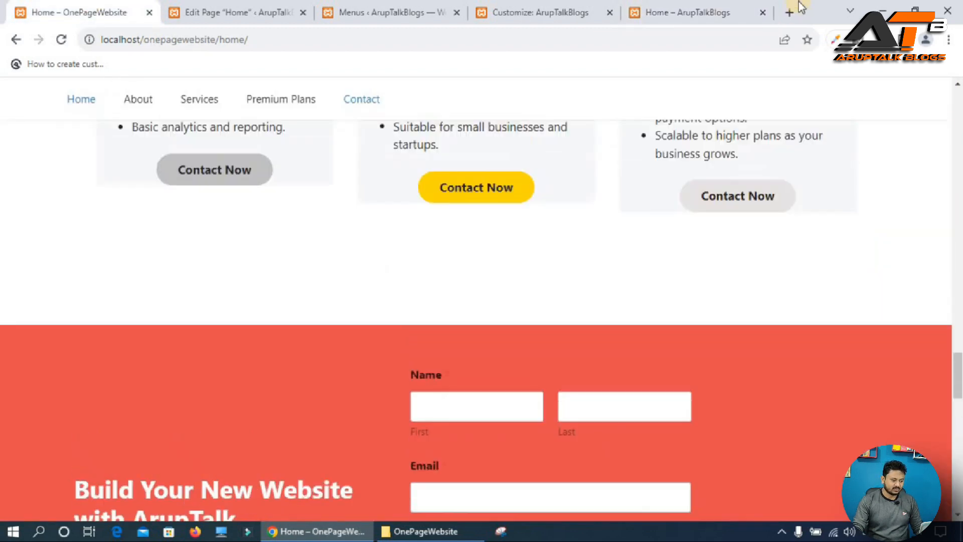
click(692, 13)
scroll(456, 326, up, 5)
scroll(456, 326, up, 15)
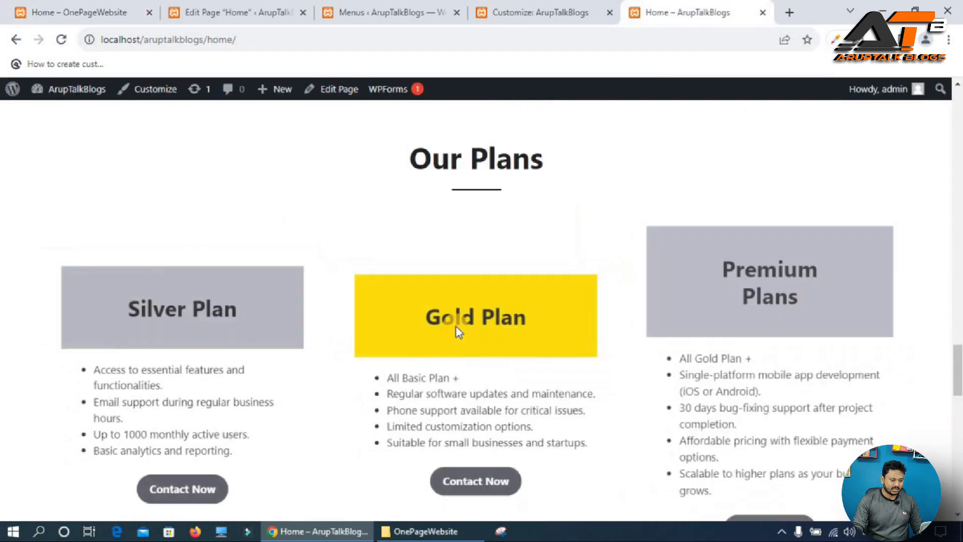
scroll(456, 328, up, 15)
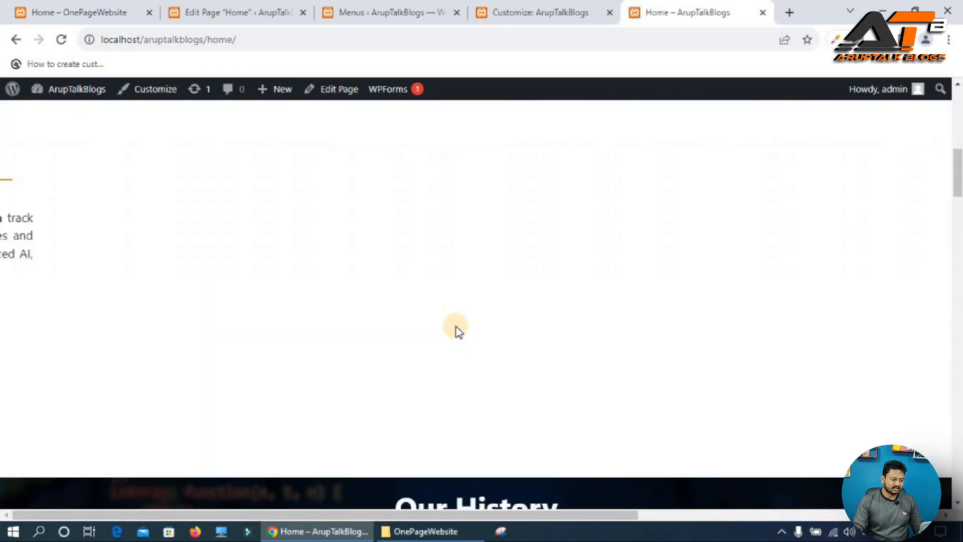